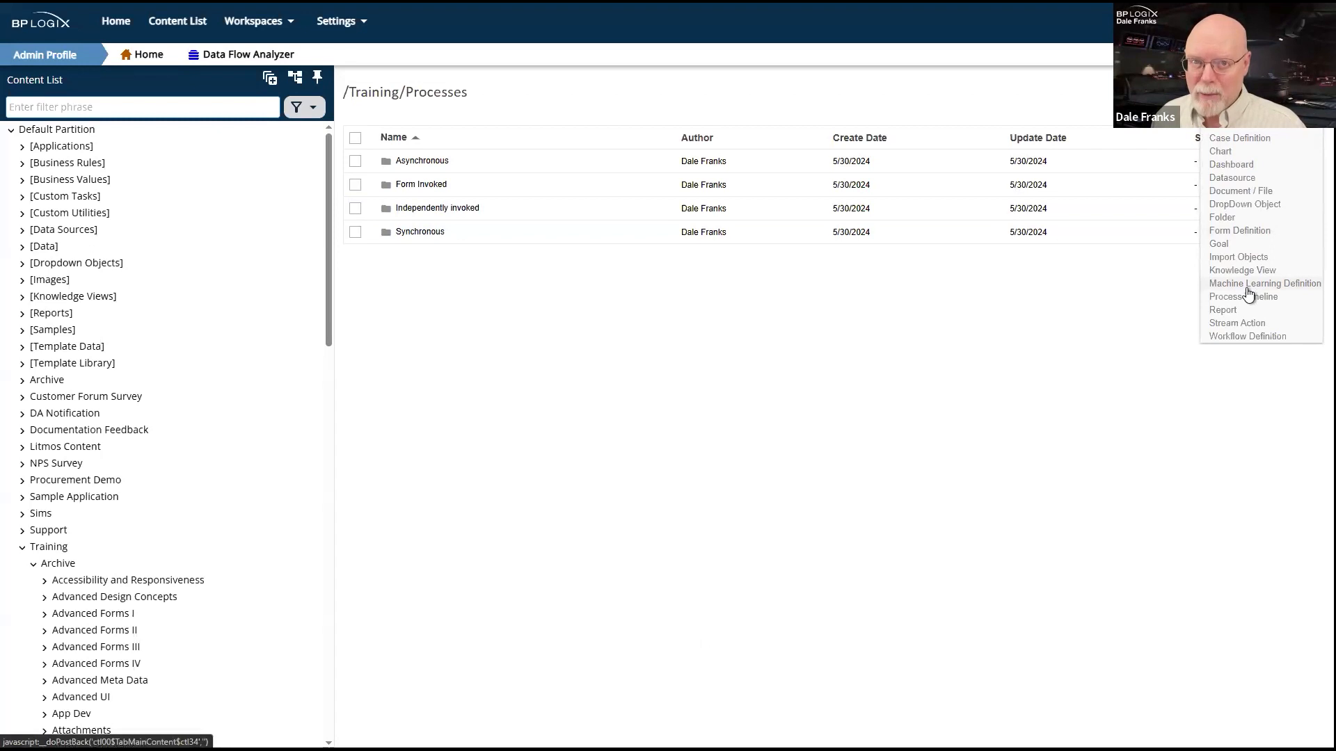
Create a workflow definition named WF in the Training/Processes folder.
mouse_move(1278, 93)
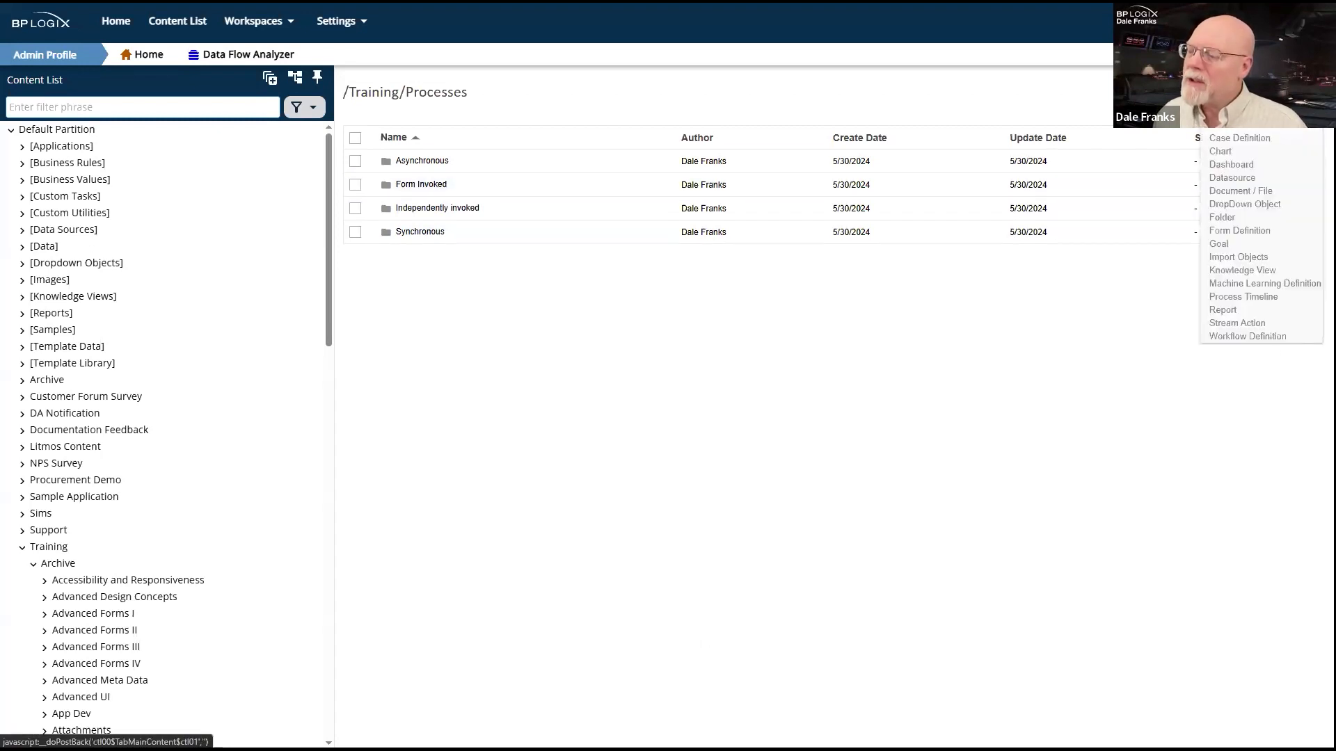
left_click(1273, 337)
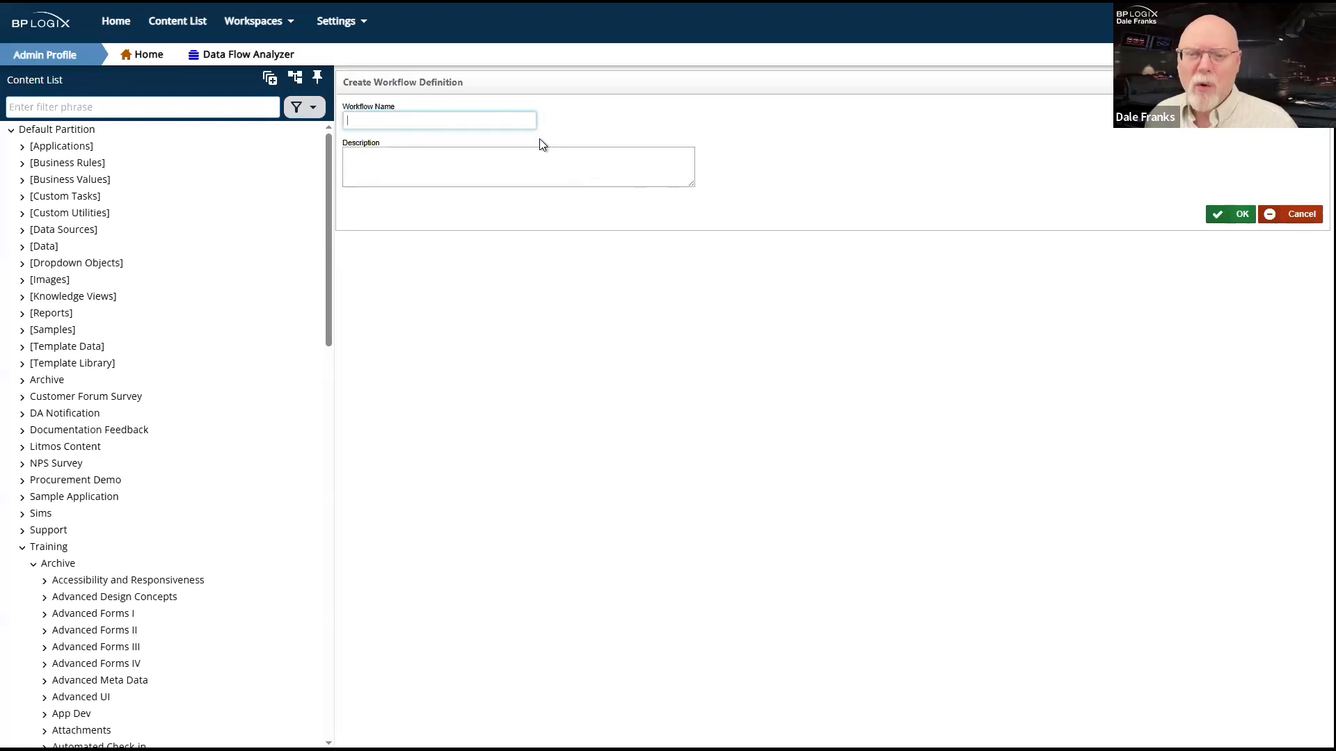
type("WF")
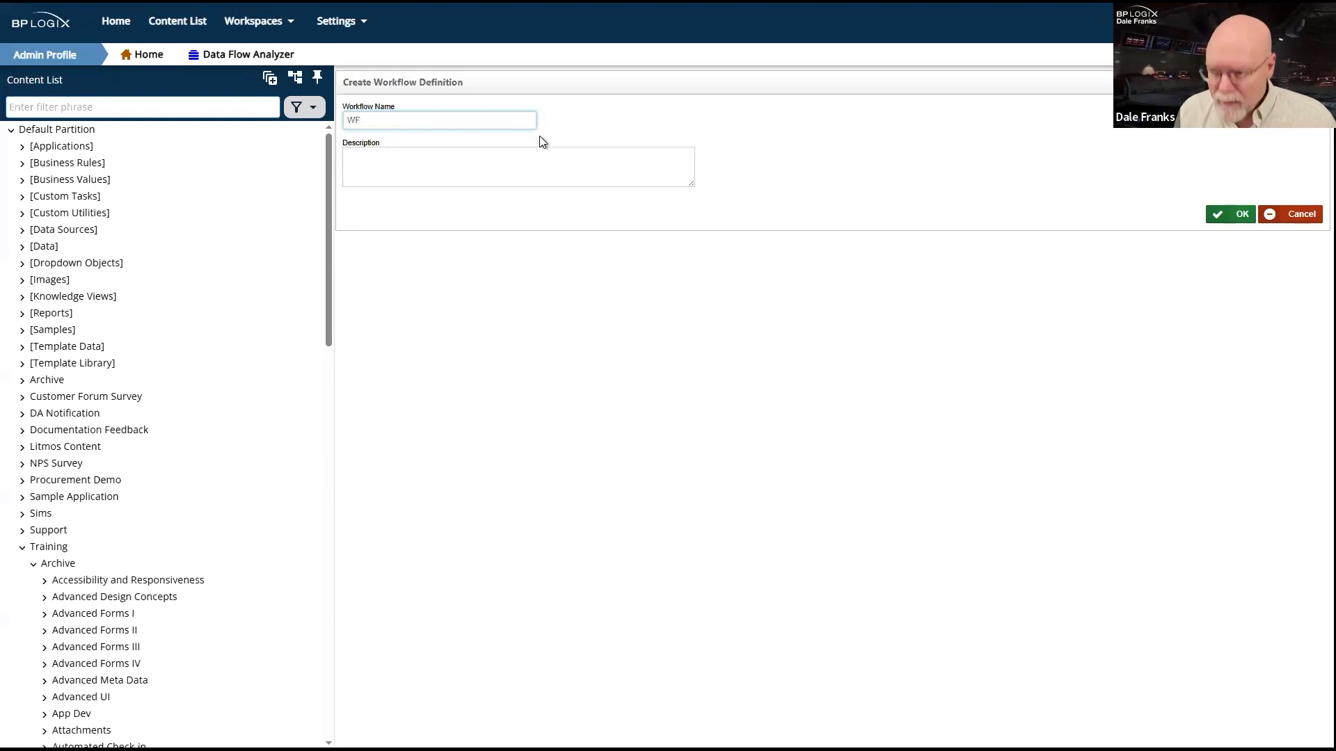
left_click(1241, 213)
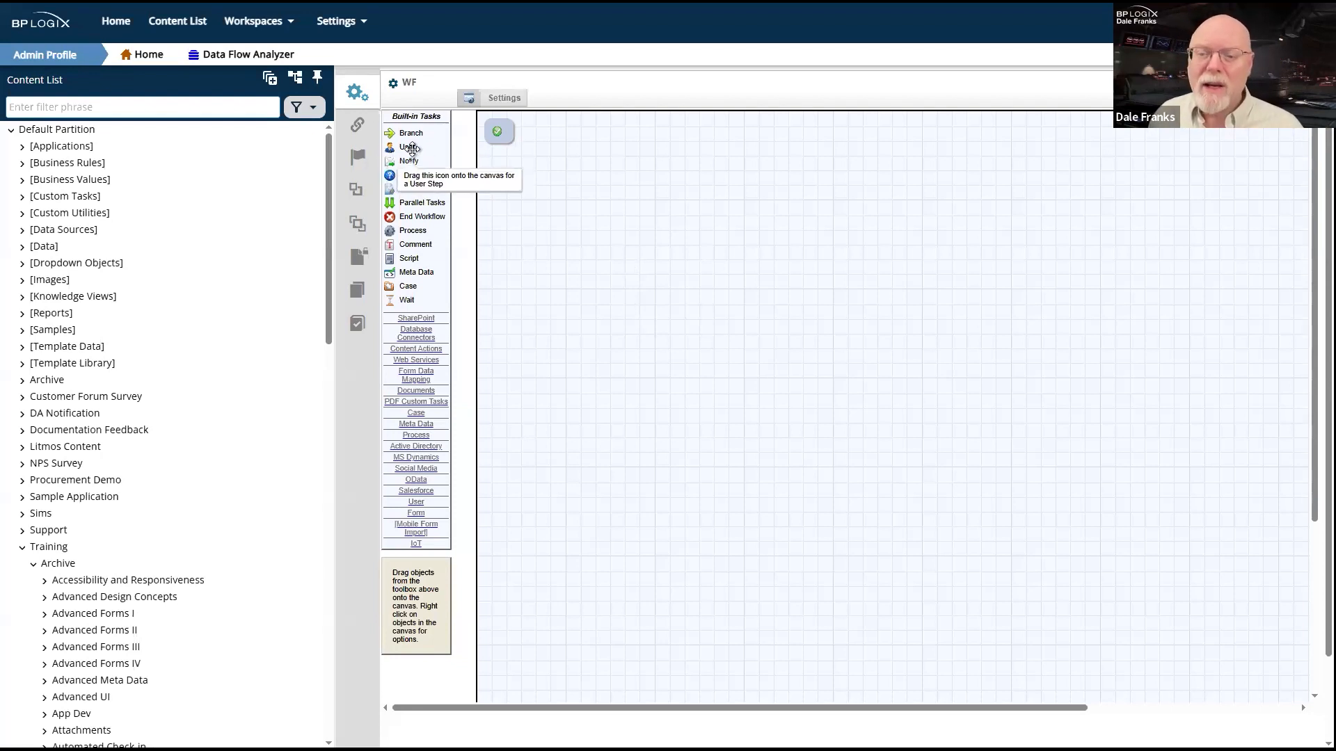
Add two user steps to the workflow canvas, placing them apart from the start point.
left_click_drag(407, 147, 573, 173)
left_click_drag(652, 190, 672, 196)
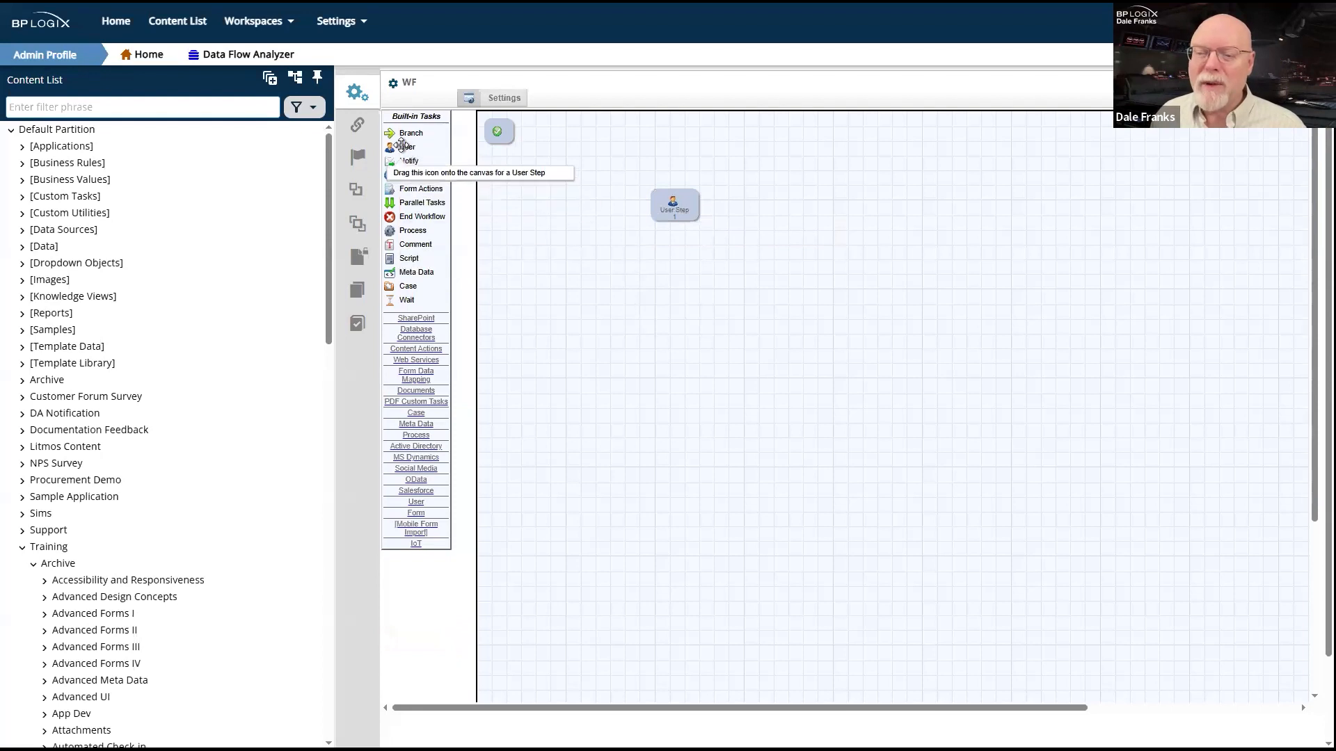
left_click_drag(407, 147, 895, 191)
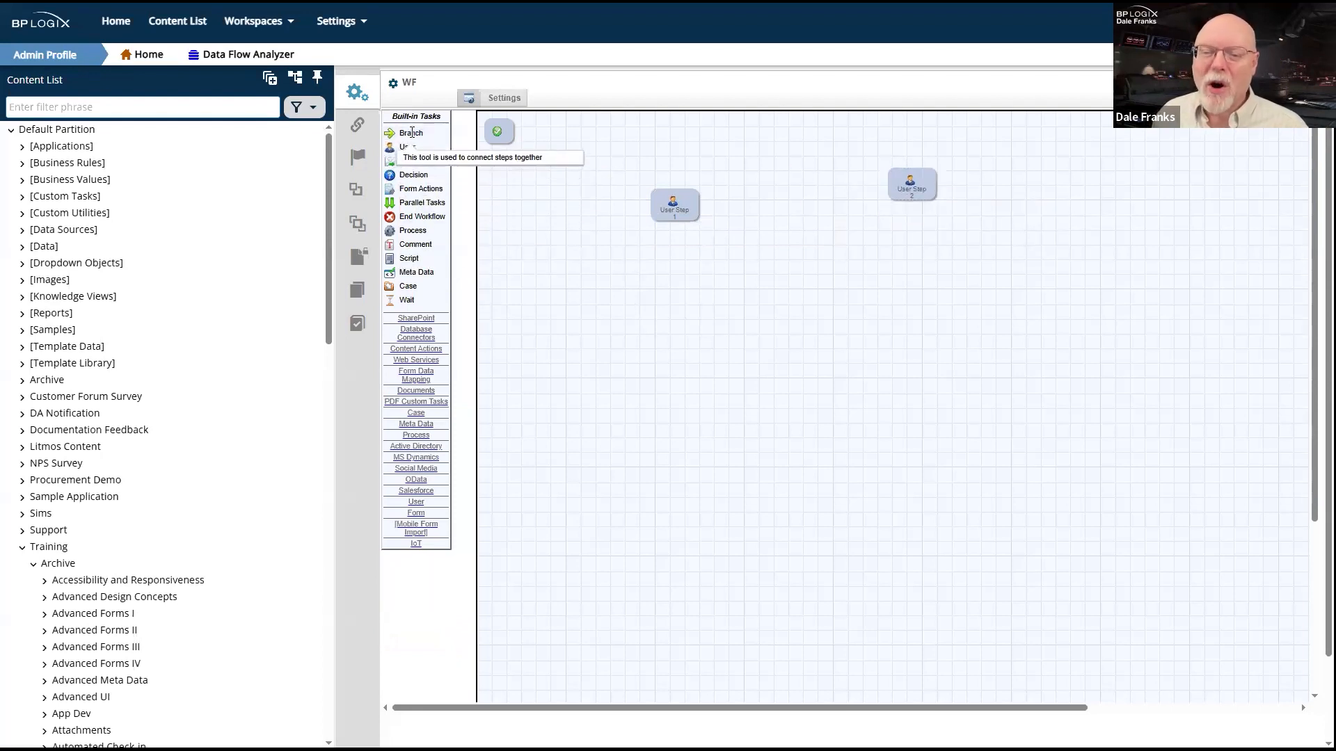
Branch the start point to User Step 1 and on to User Step 2 placed below it, and save the workflow.
left_click(411, 132)
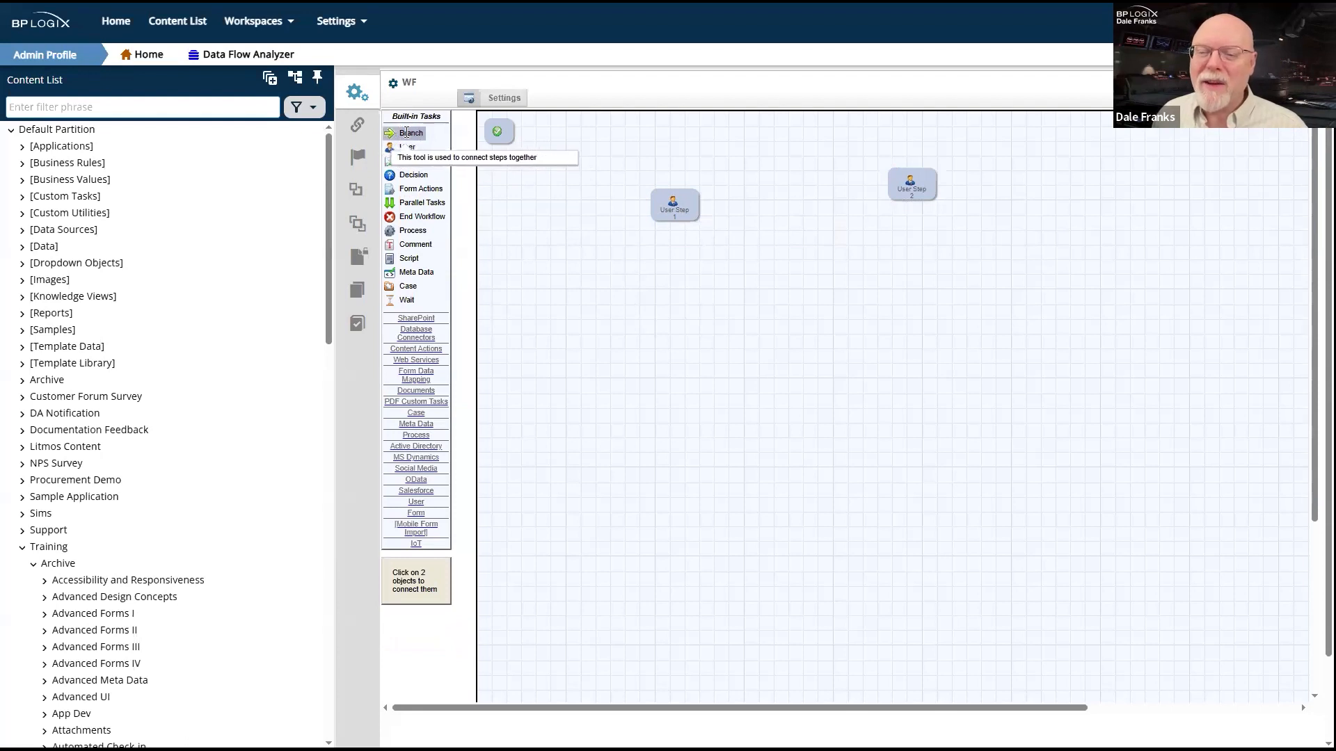
left_click_drag(406, 133, 522, 130)
left_click(477, 194)
left_click(416, 133)
left_click_drag(496, 132, 674, 205)
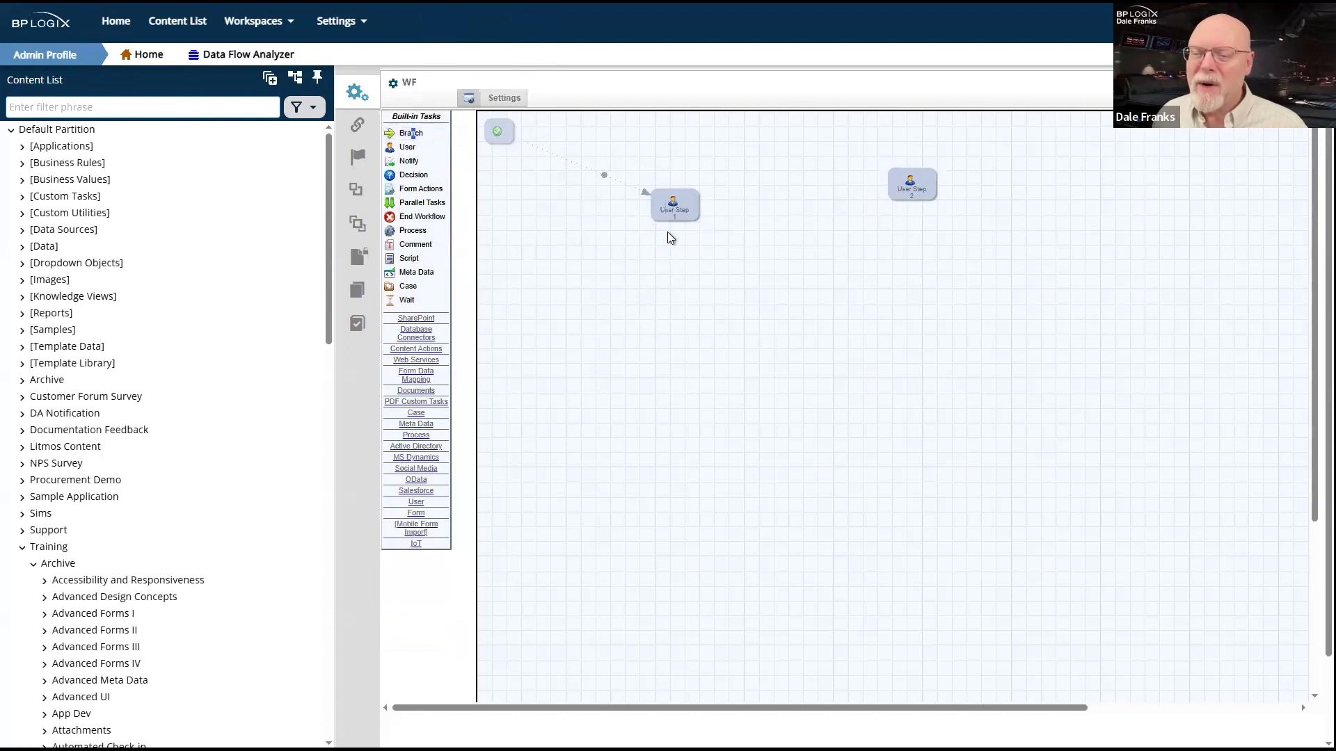
left_click(411, 133)
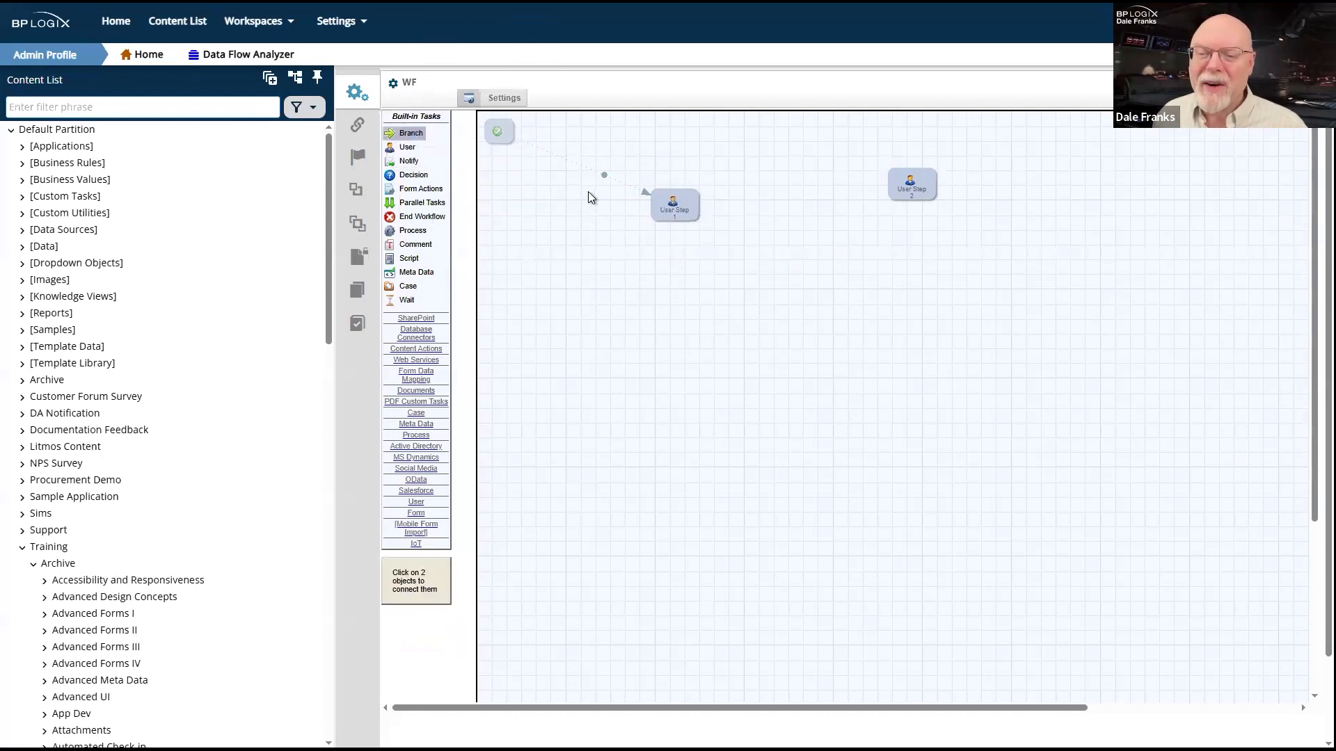
left_click_drag(672, 200, 775, 324)
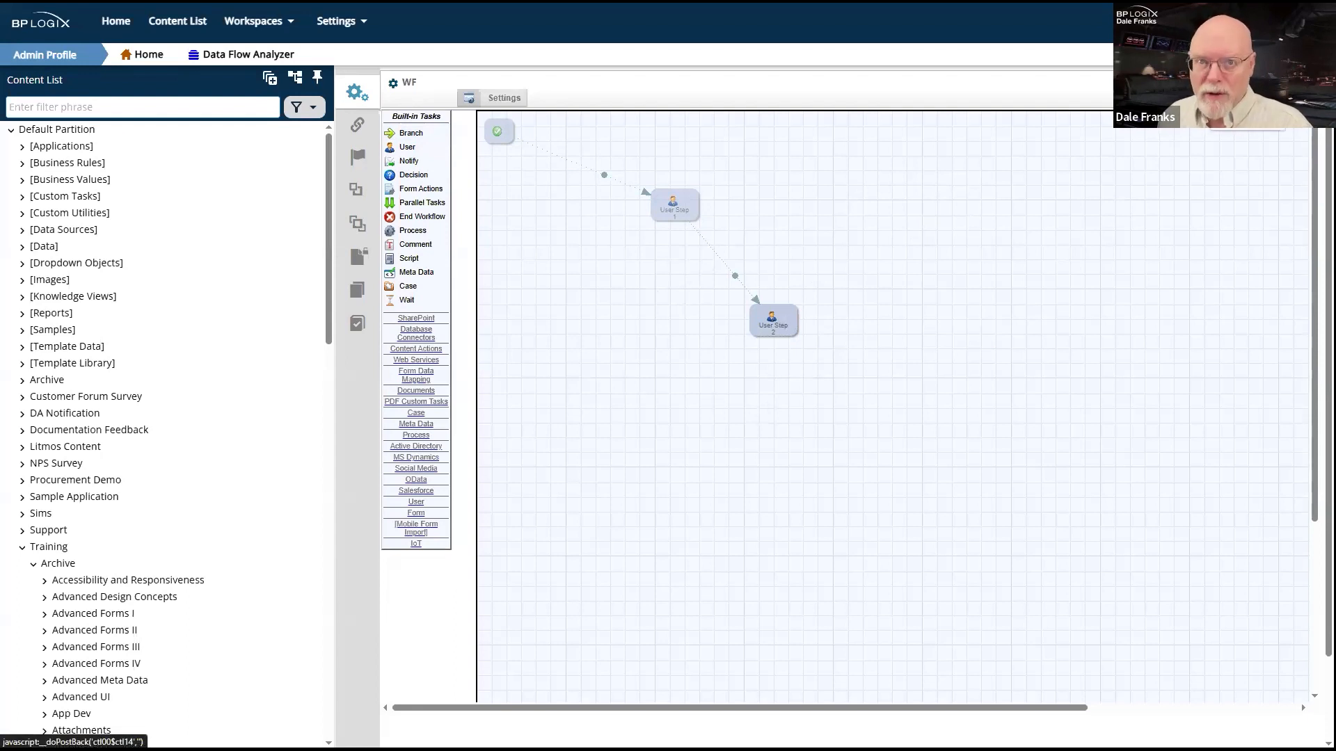
left_click(1235, 117)
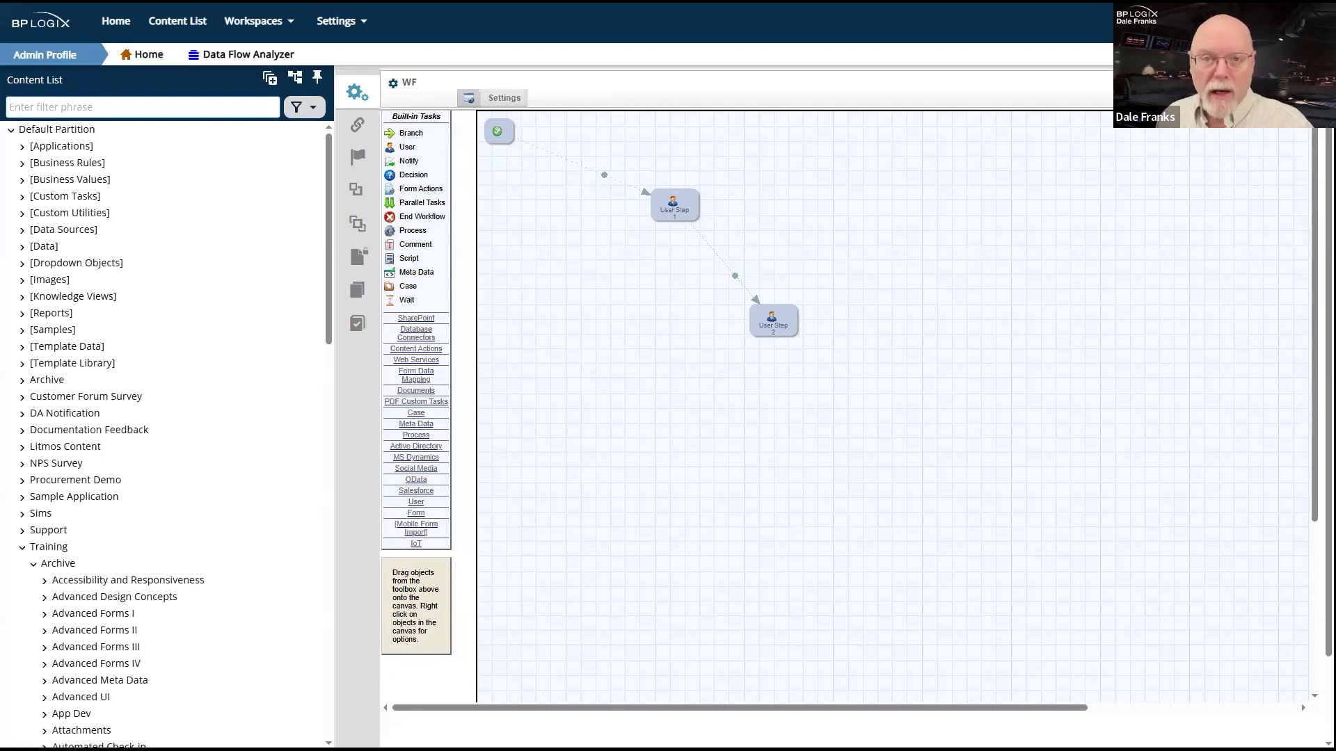
left_click(1274, 84)
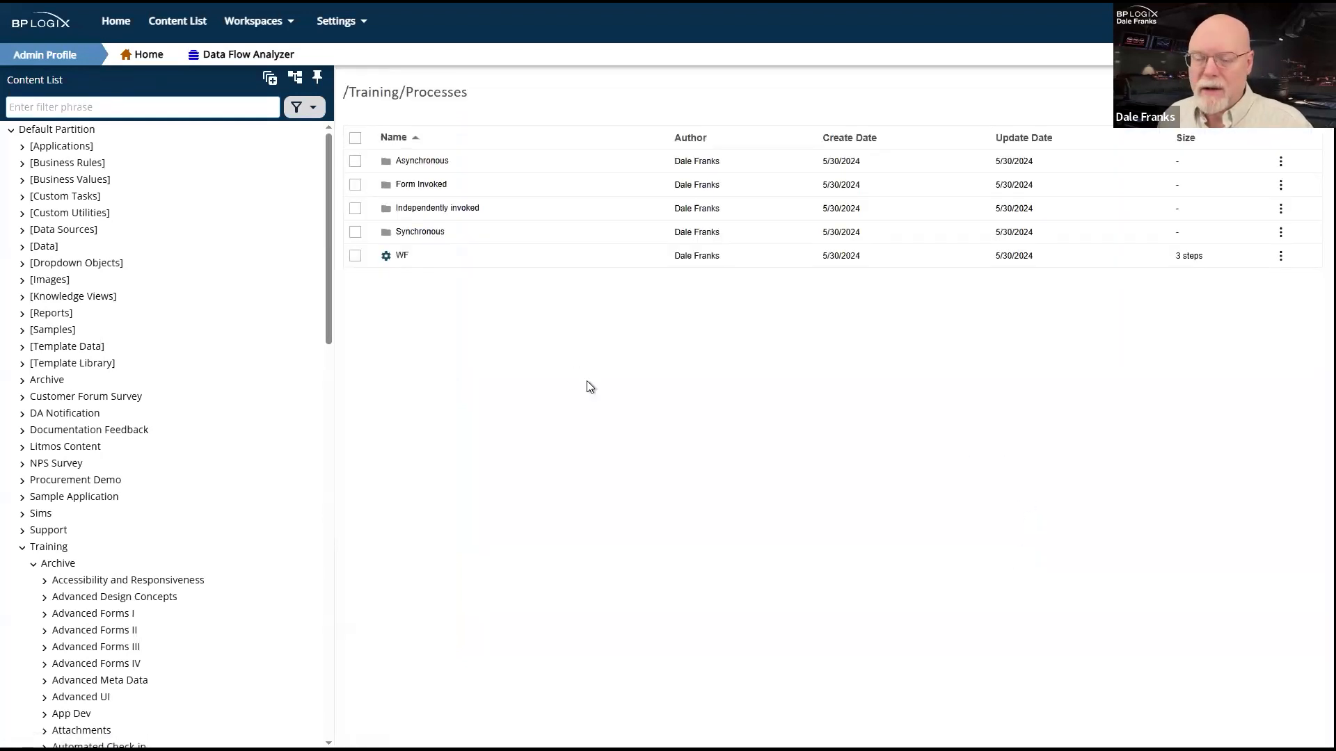
Delete the WF workflow definition from the Processes folder.
left_click(355, 257)
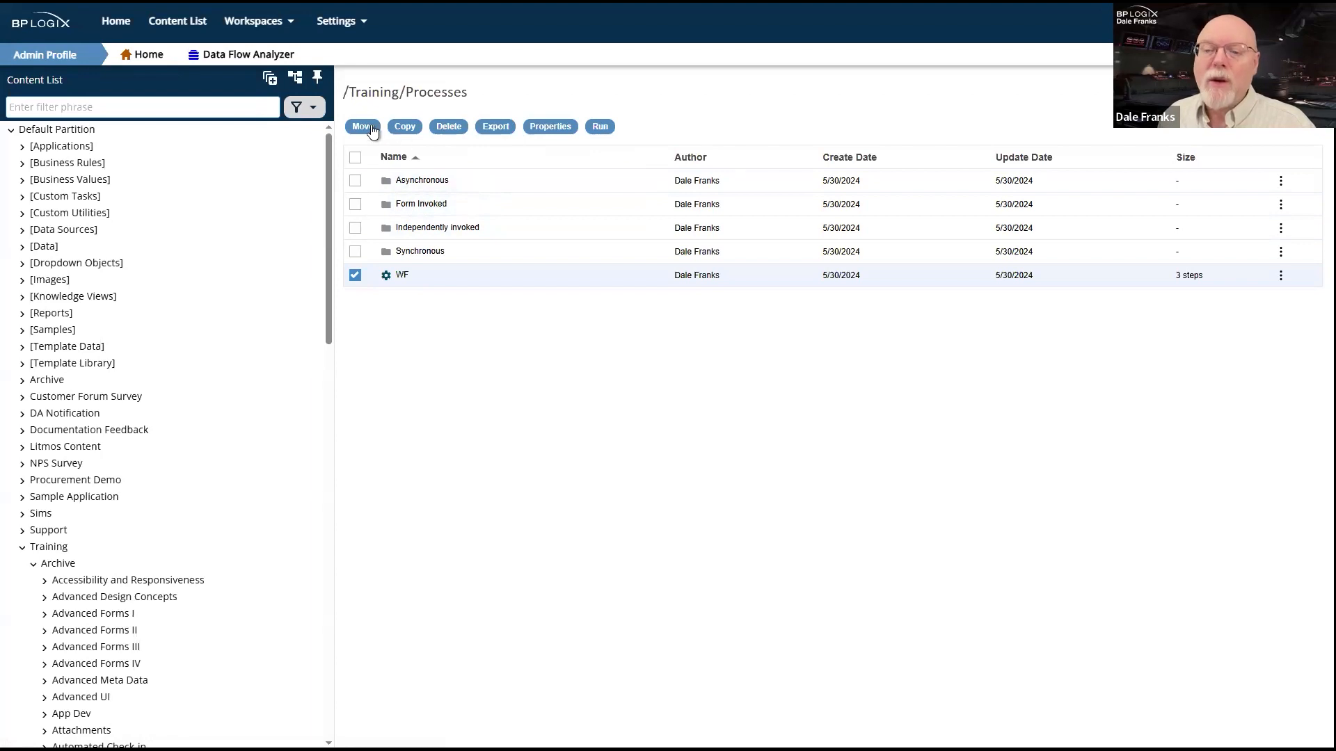
left_click(445, 127)
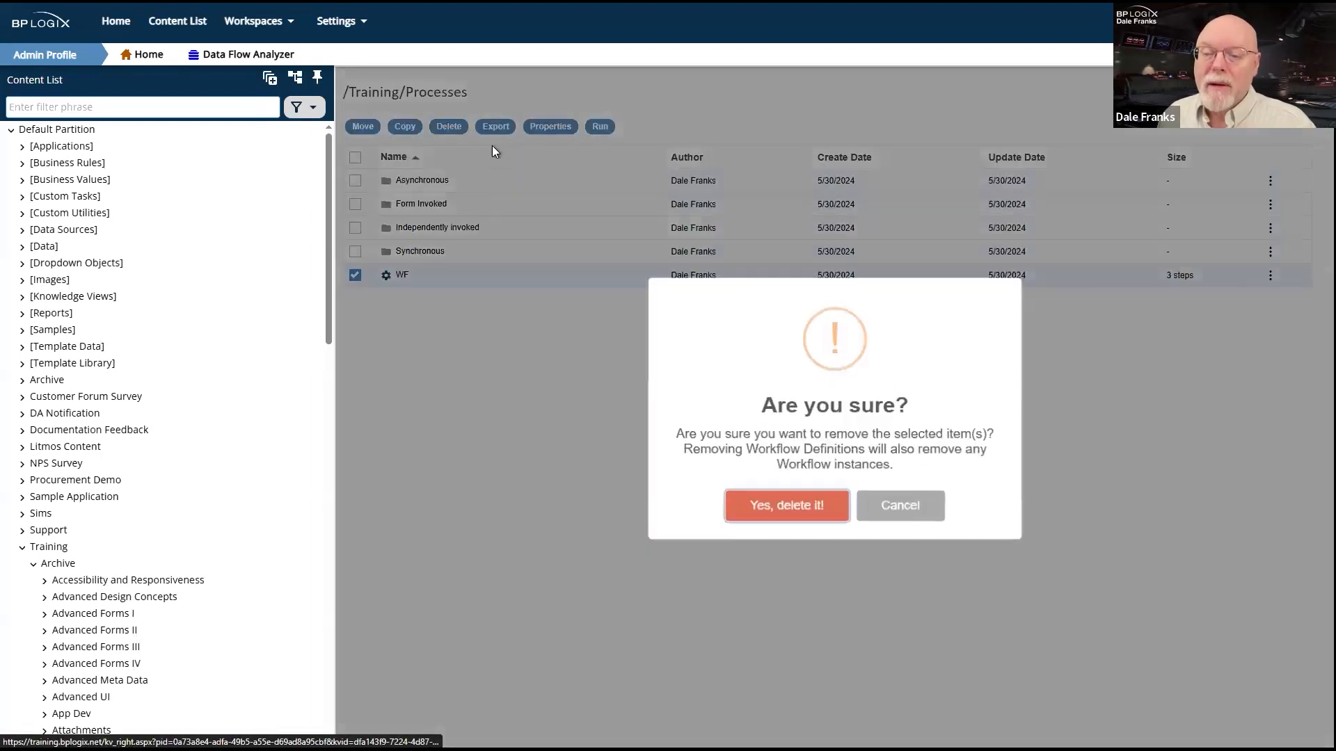
left_click(803, 498)
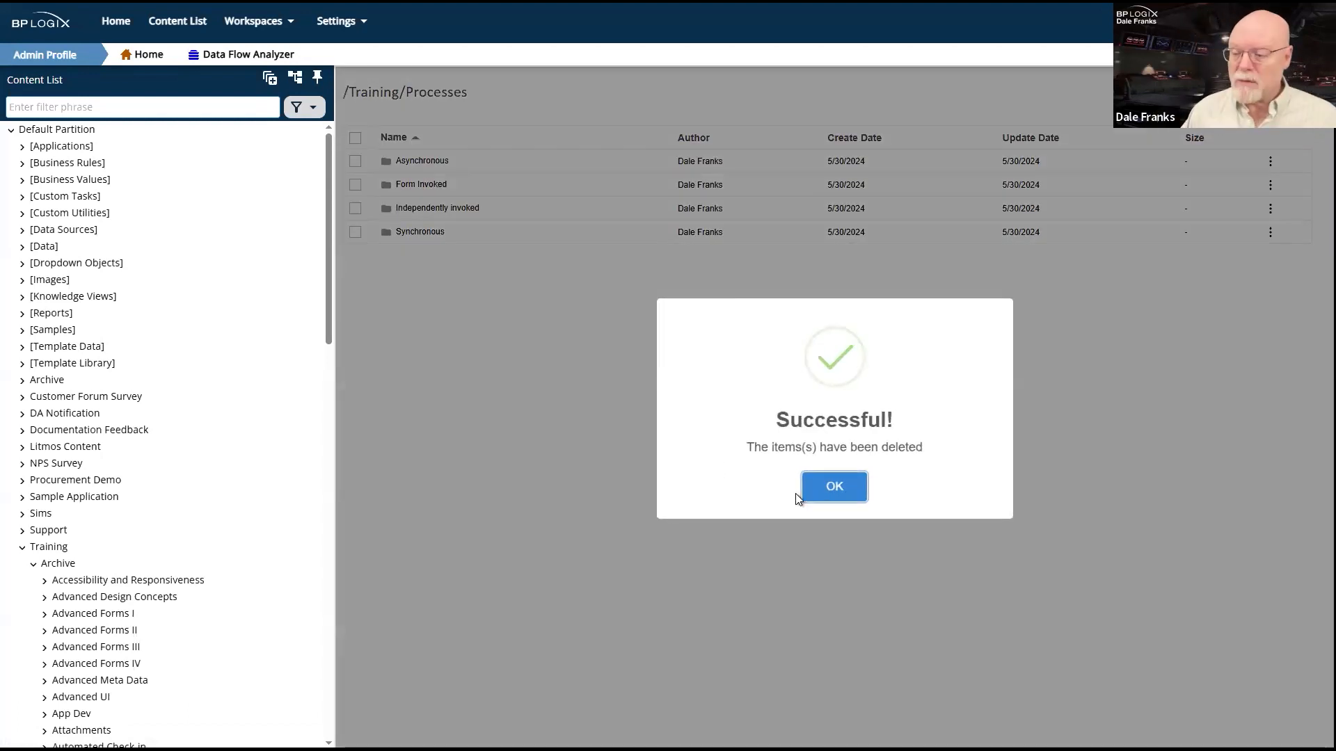
left_click(821, 487)
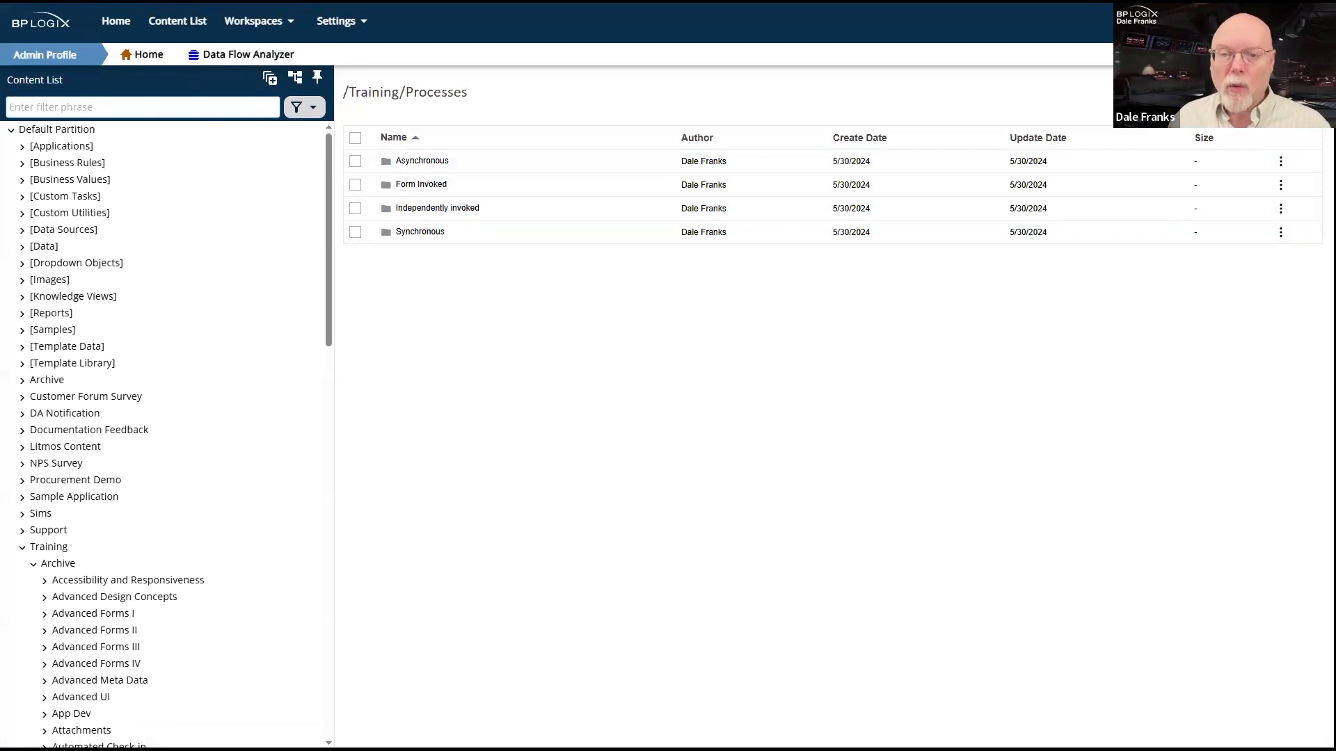
Open the BP Logix product documentation in a new browser tab and go to the implementation reference's Workflows (Legacy) topic.
key("ctrl+t")
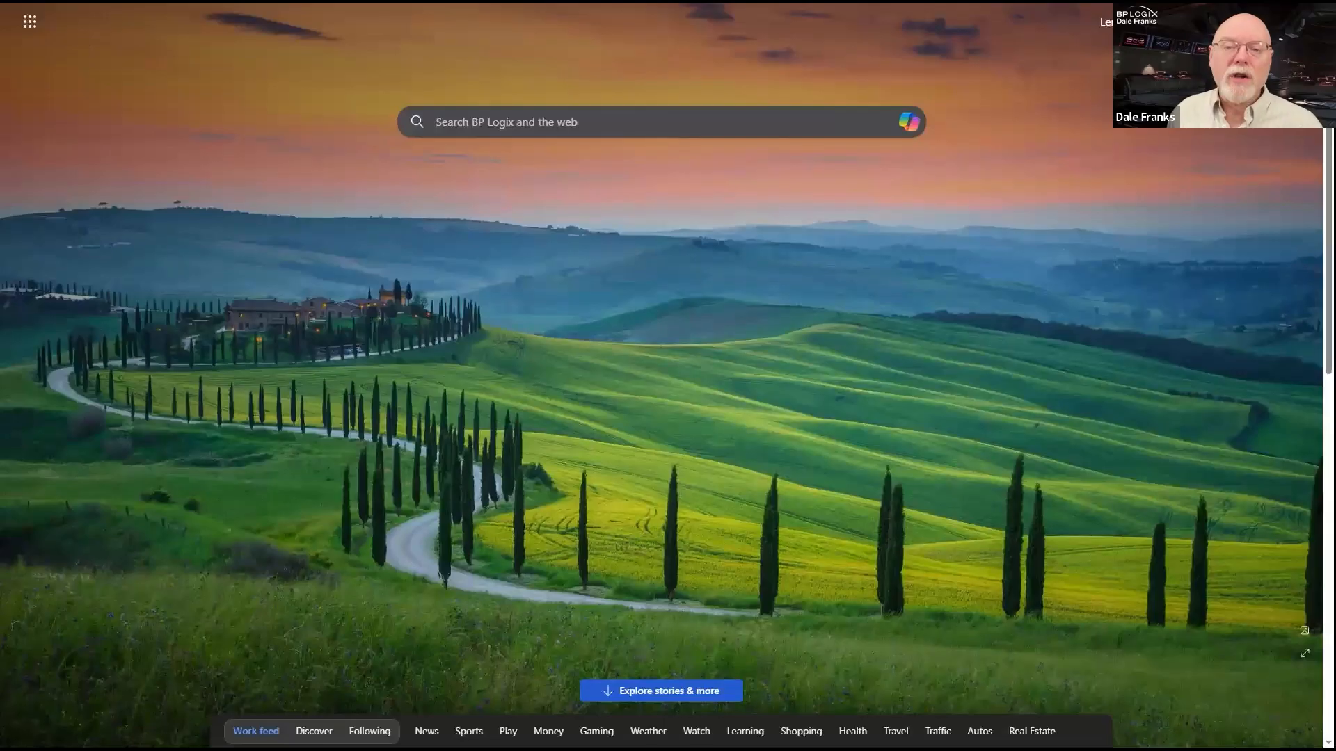
left_click(46, 3)
left_click(49, 14)
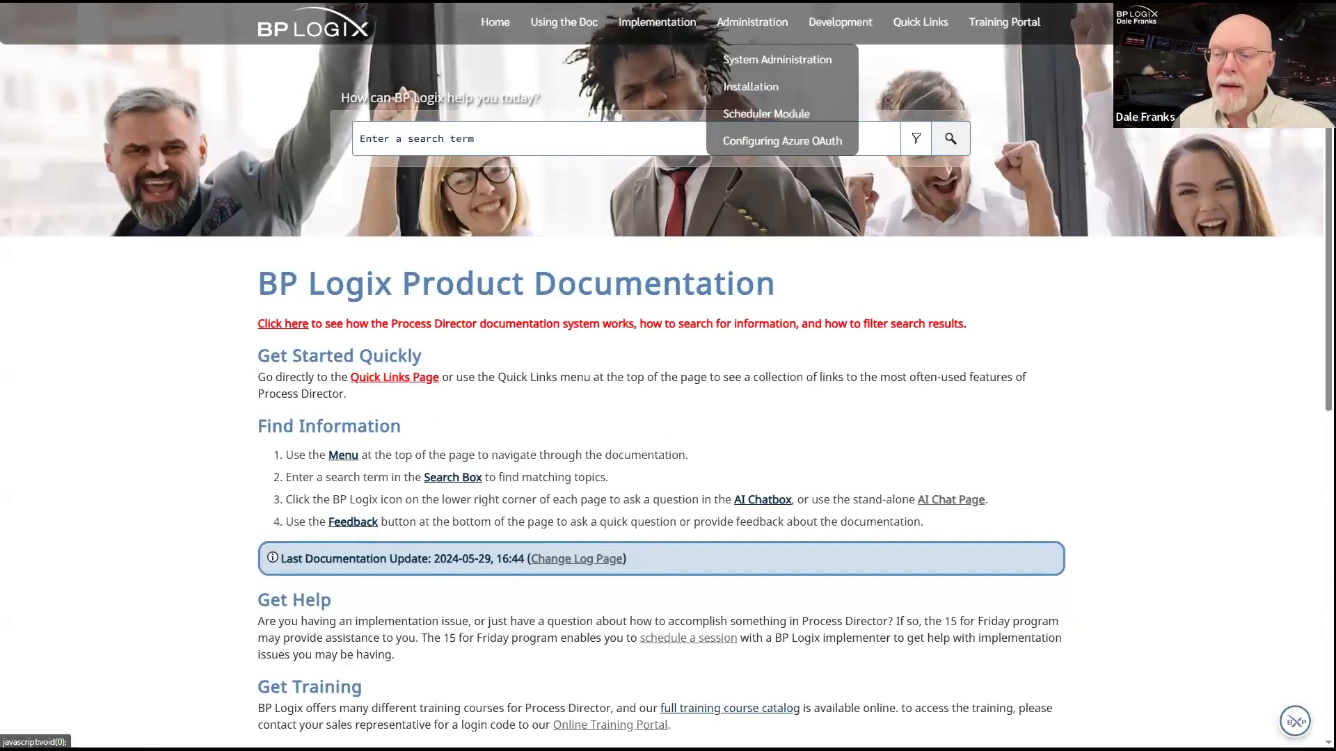
mouse_move(657, 22)
left_click(693, 85)
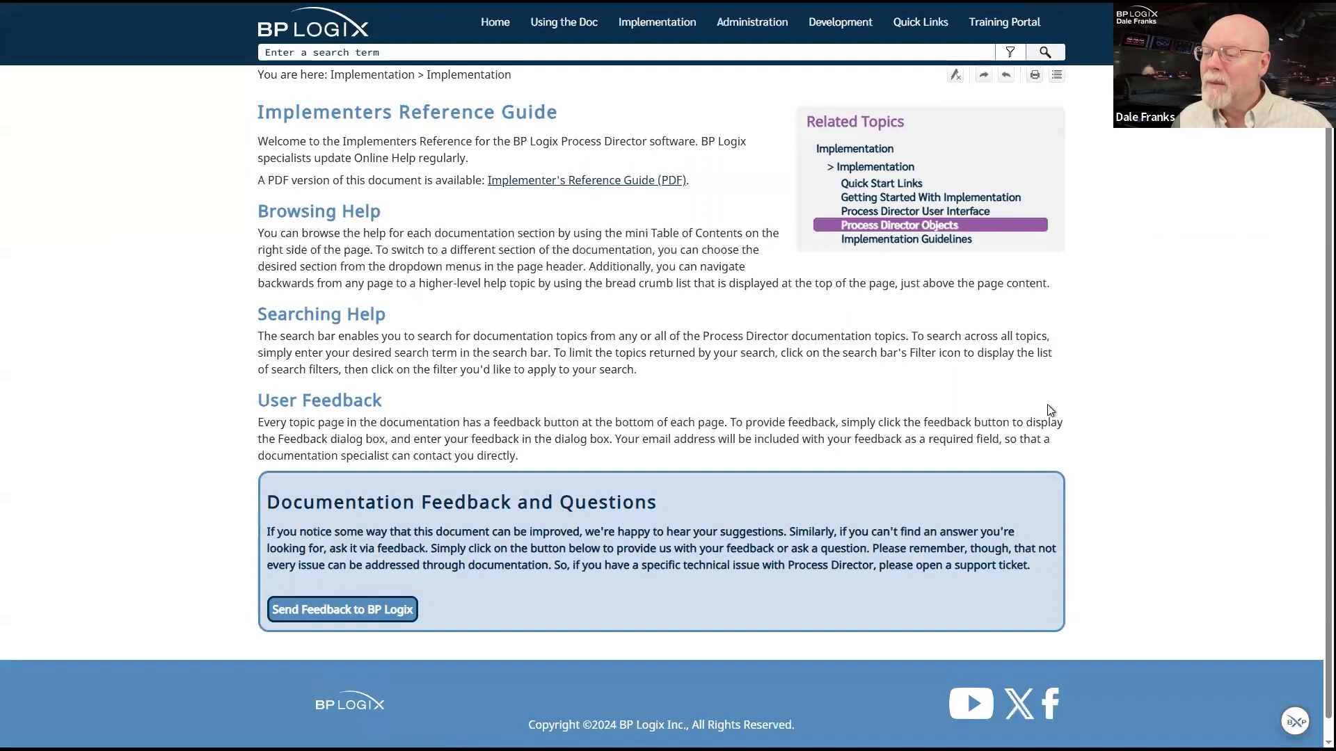
left_click(922, 225)
left_click(885, 394)
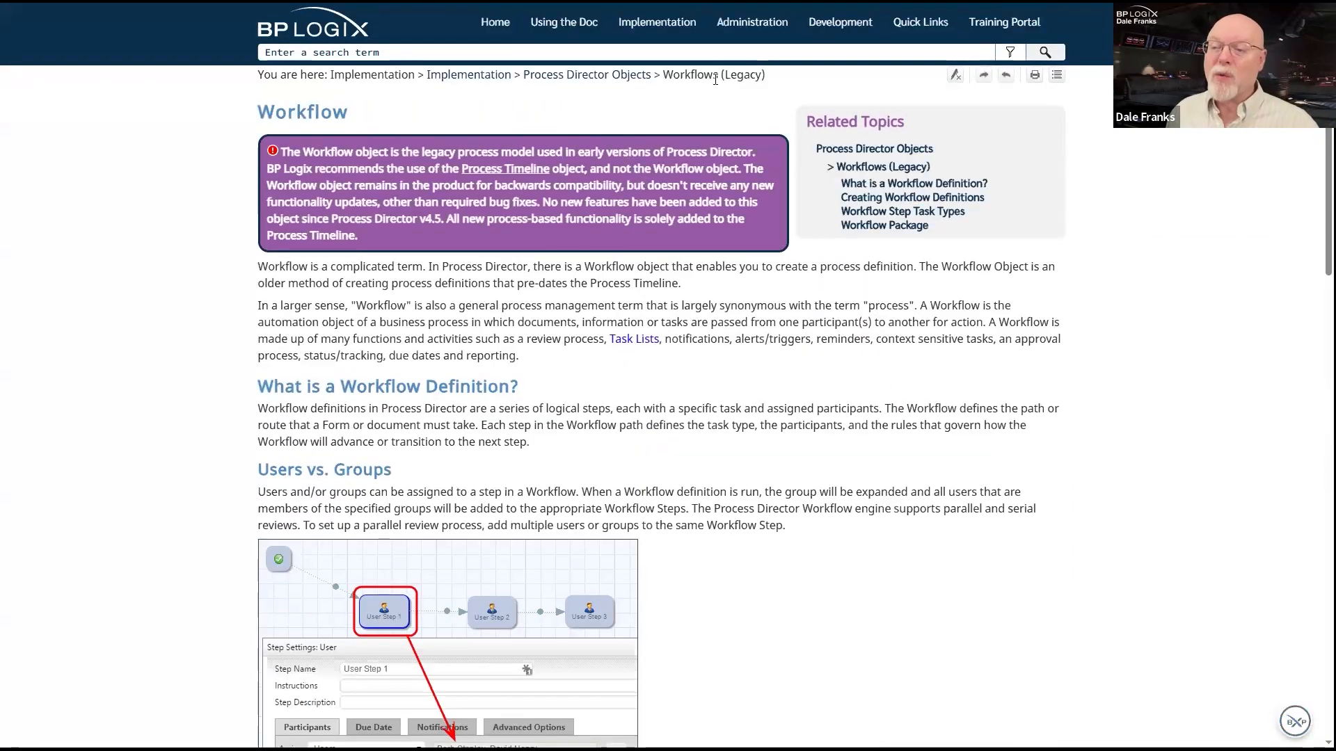
Examine the topic's breadcrumb and the highlighted notice about the Workflow object.
left_click_drag(767, 76, 666, 86)
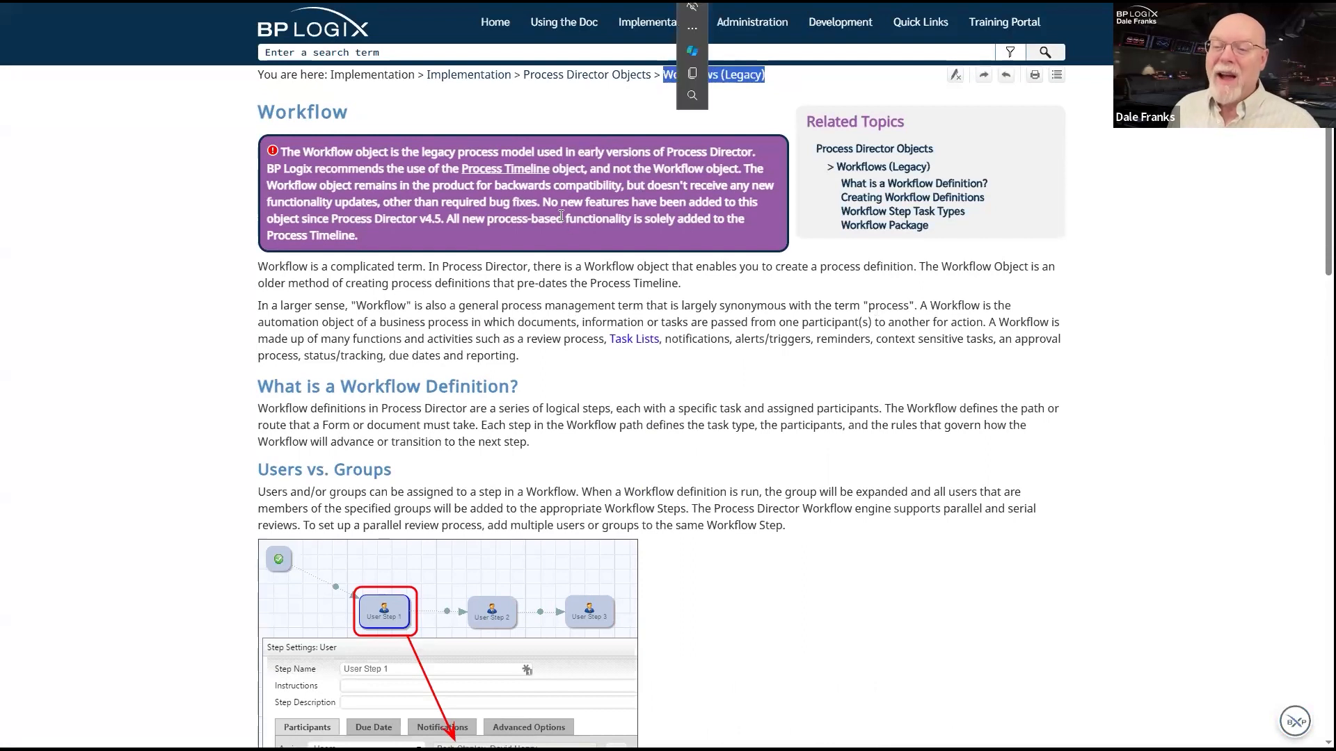
left_click_drag(422, 152, 466, 243)
left_click(510, 320)
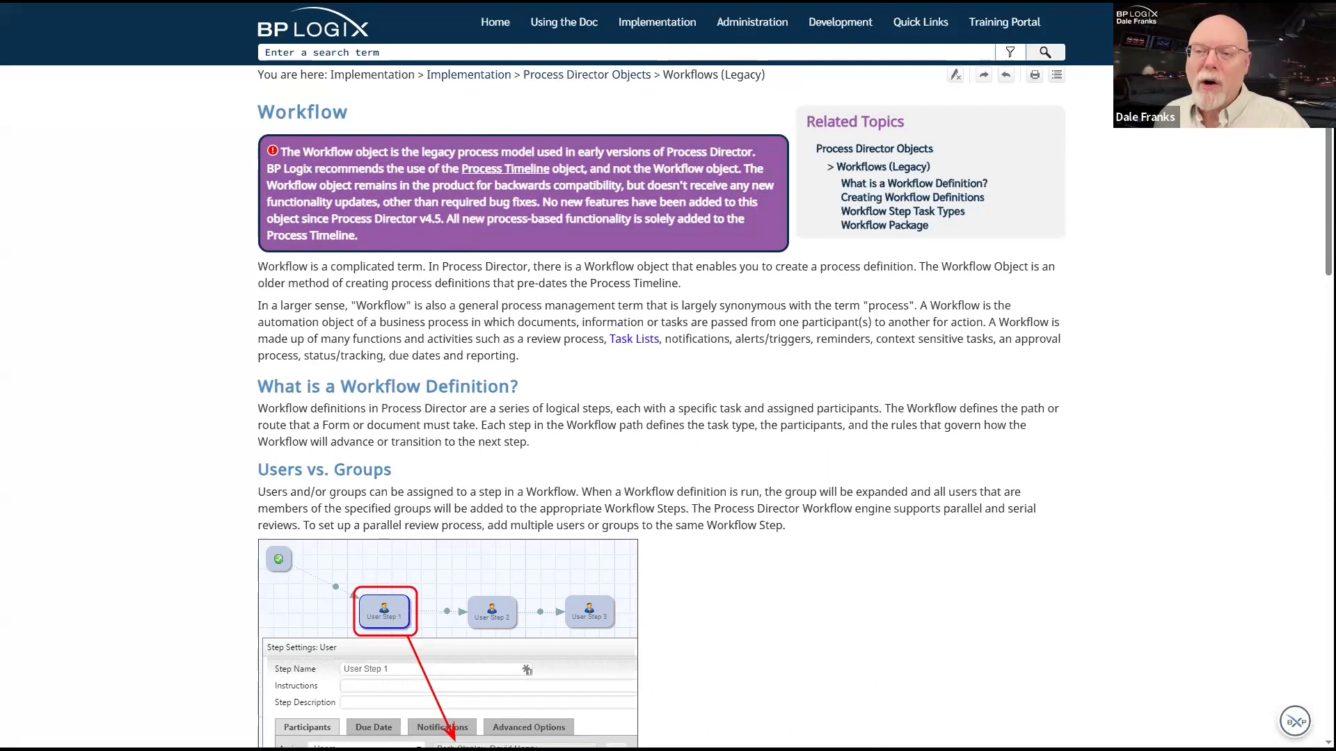
Switch back to Process Director, create a process timeline named Webinar in the Processes folder, and add its first activity.
key("ctrl+Tab")
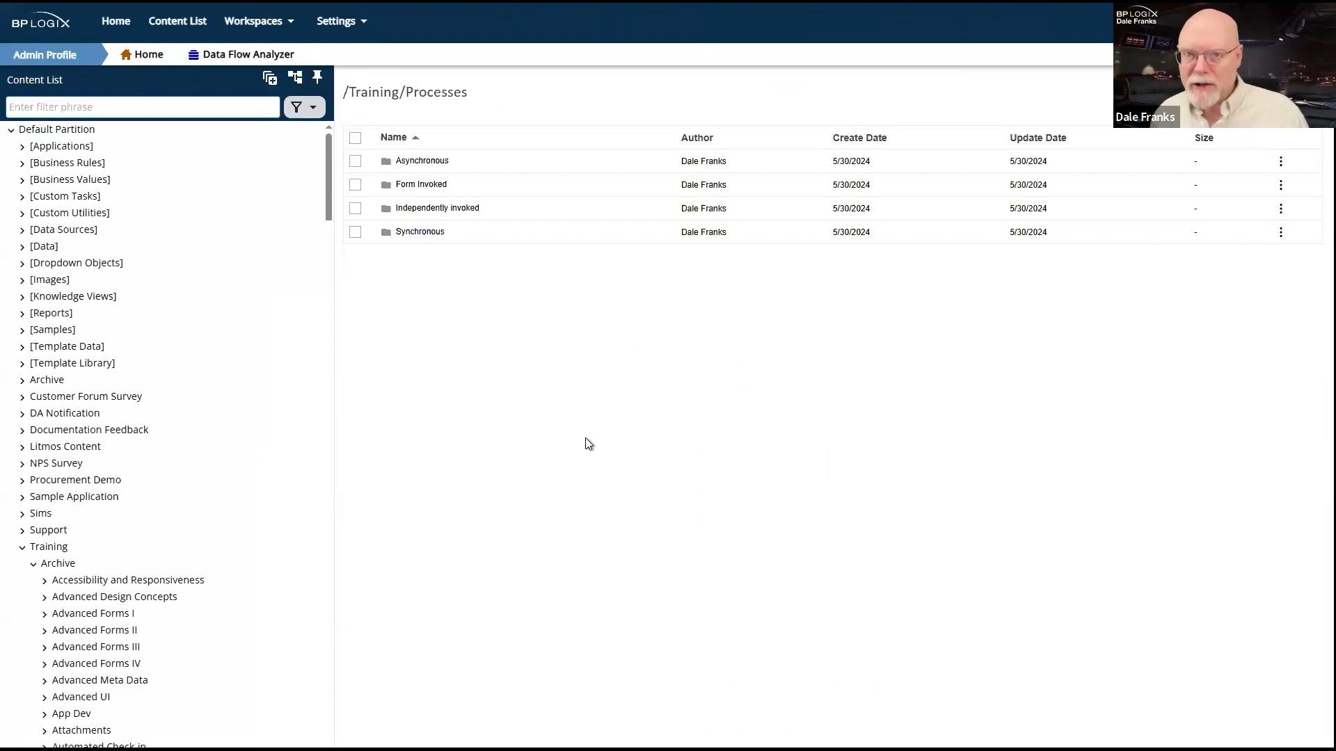
left_click(1280, 97)
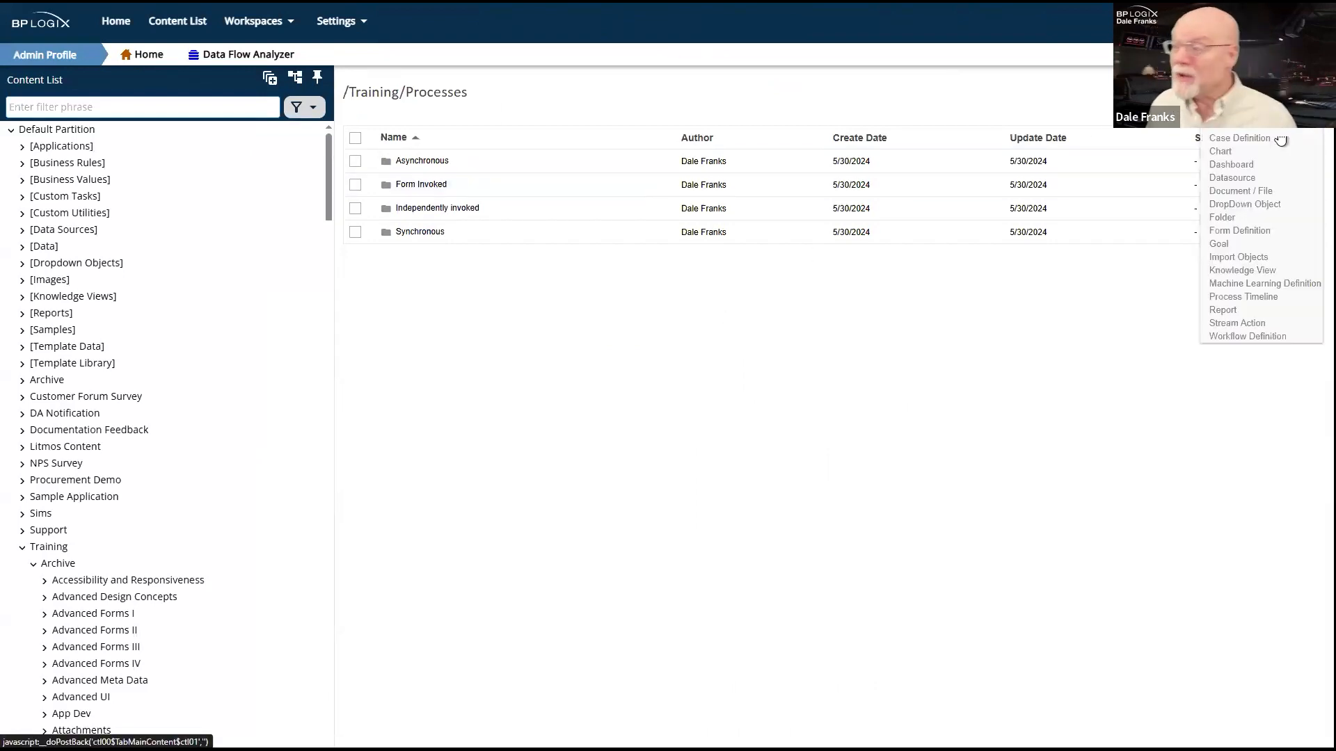
left_click(1261, 298)
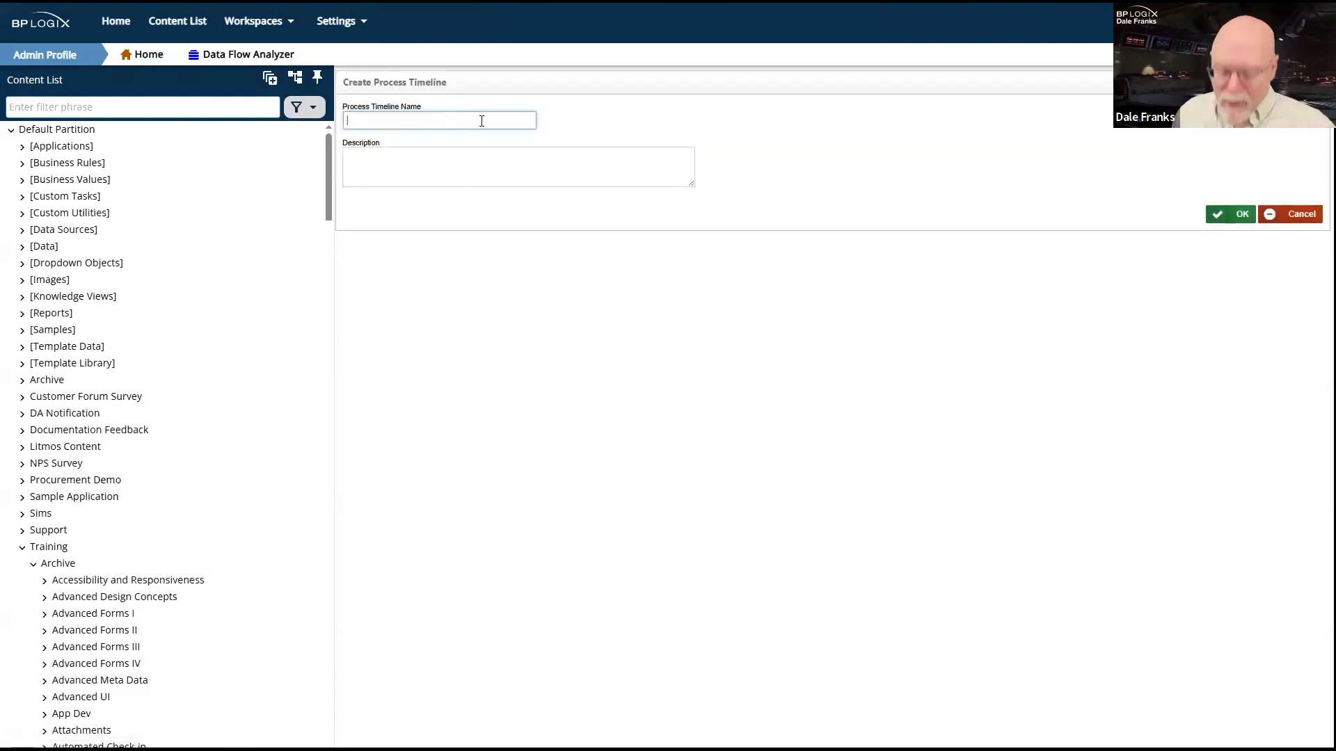
type("Webinma")
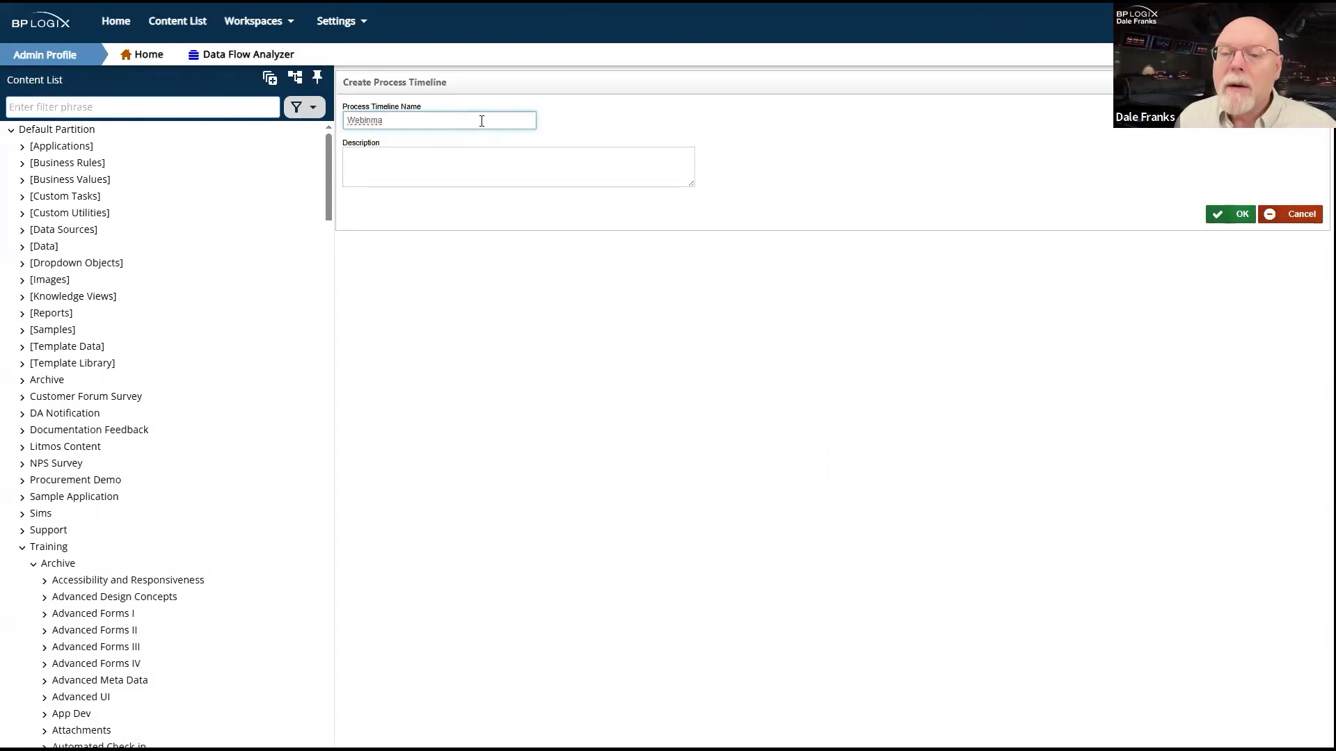
key("BackSpace")
key("BackSpace")
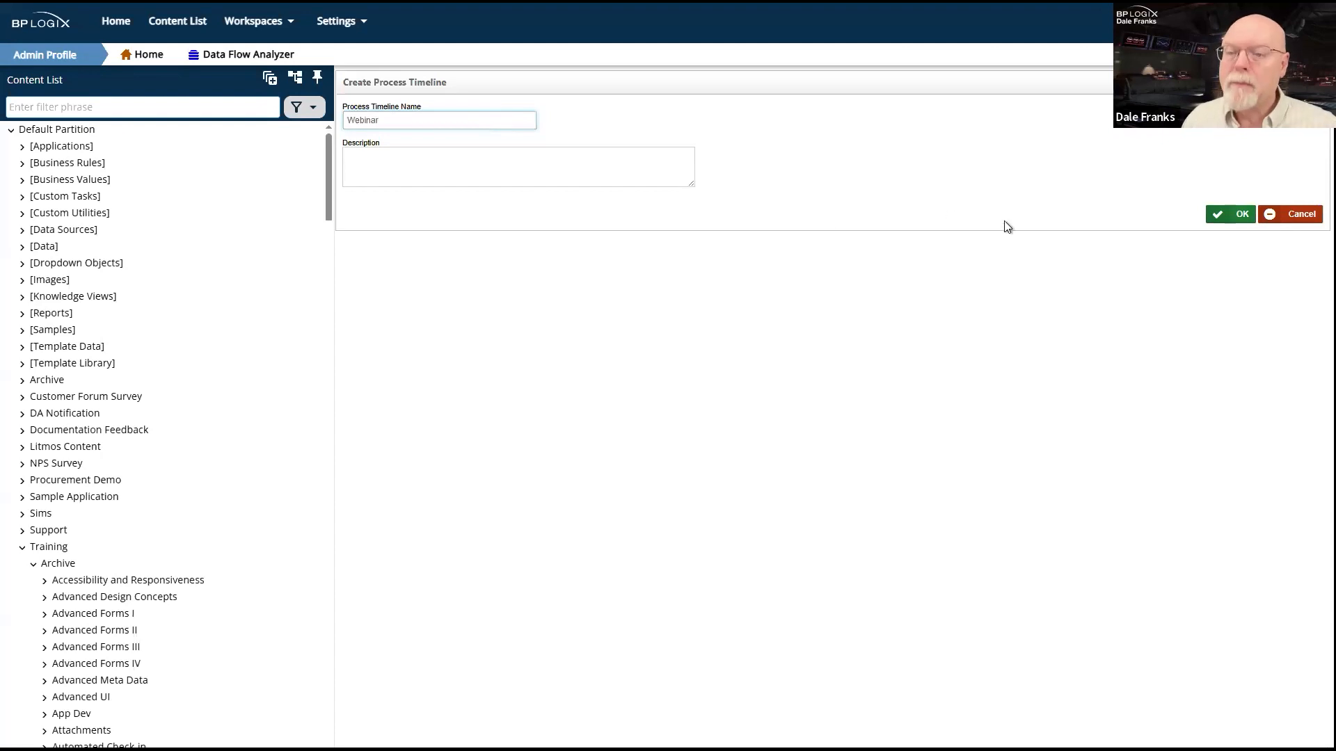
left_click(1237, 221)
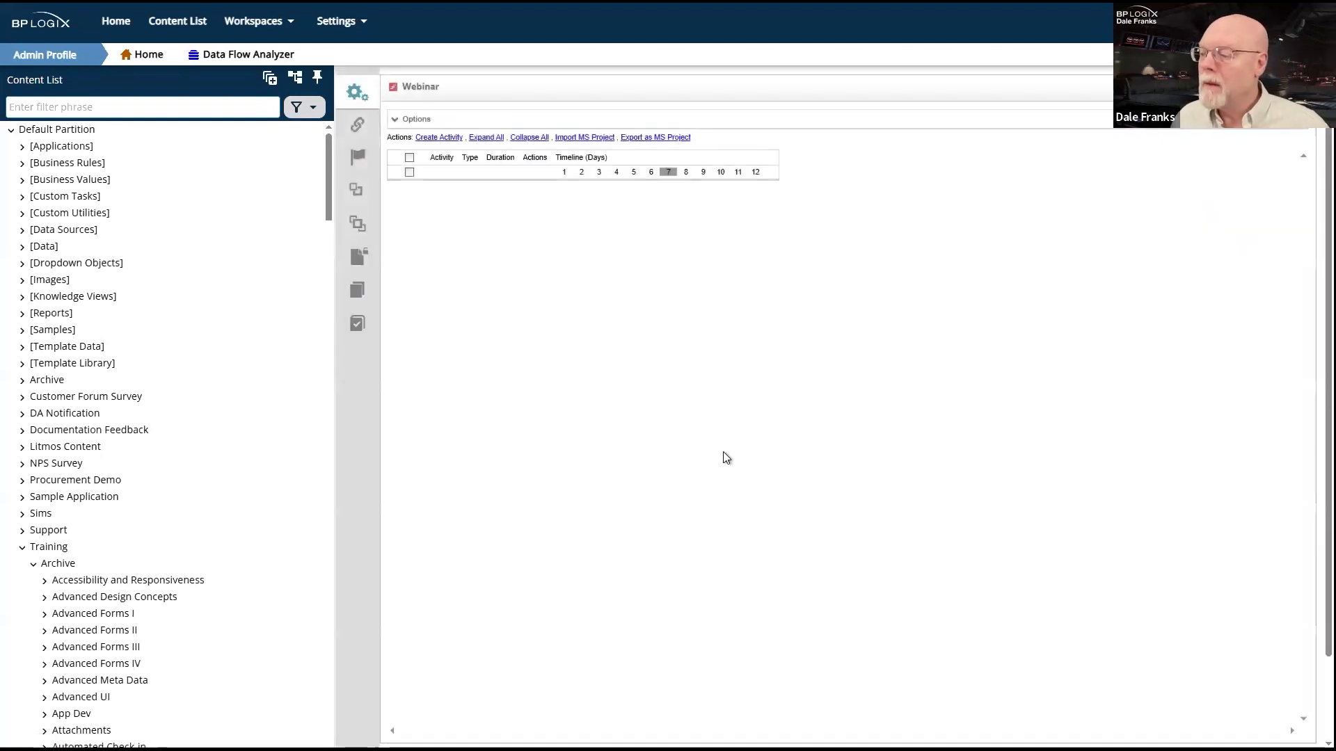
left_click(443, 138)
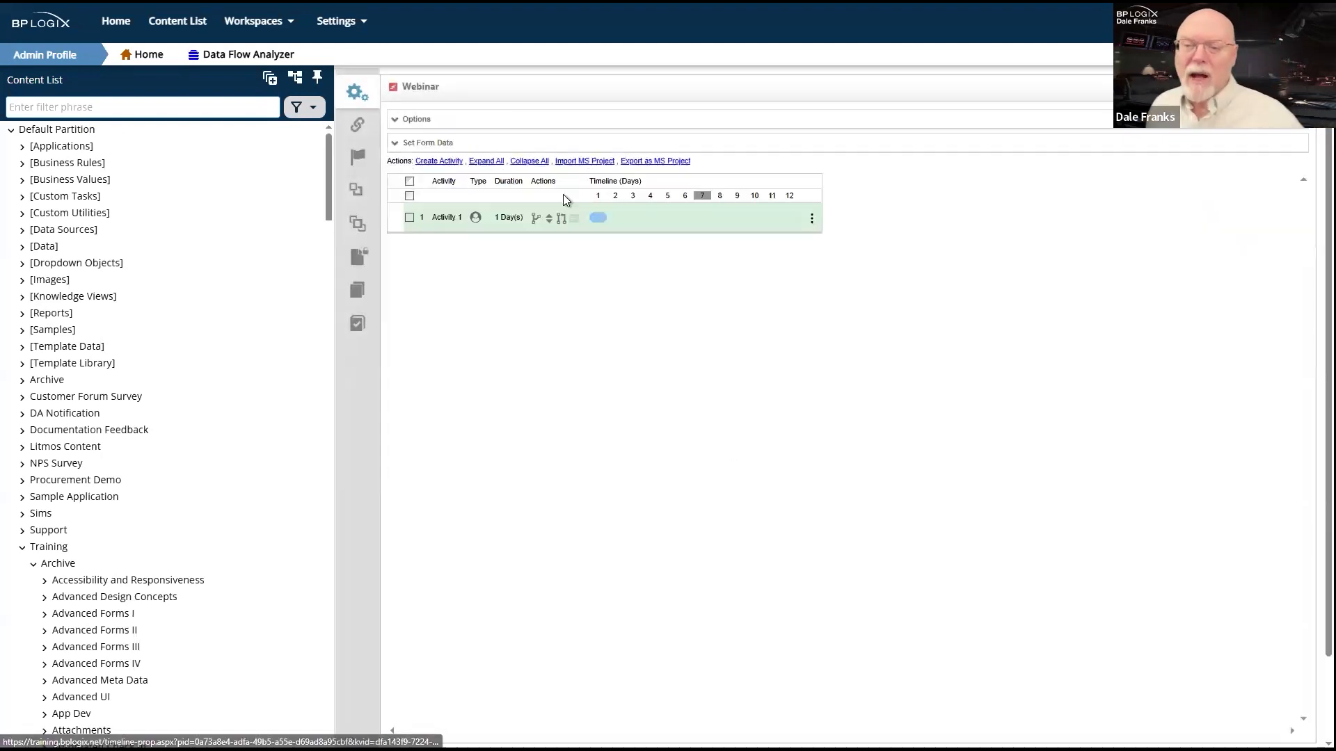
Add a second activity to the Webinar timeline and make it dependent on Activity 1.
left_click(453, 162)
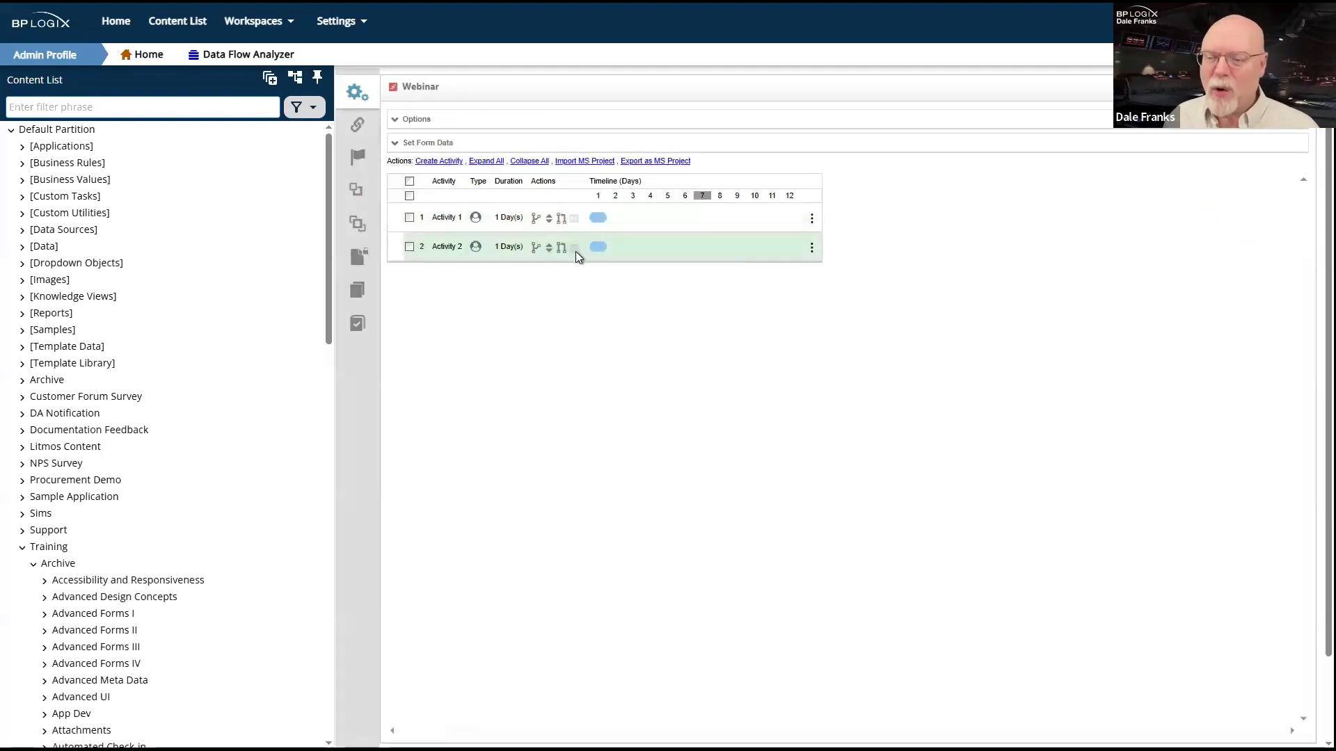
left_click_drag(562, 248, 575, 221)
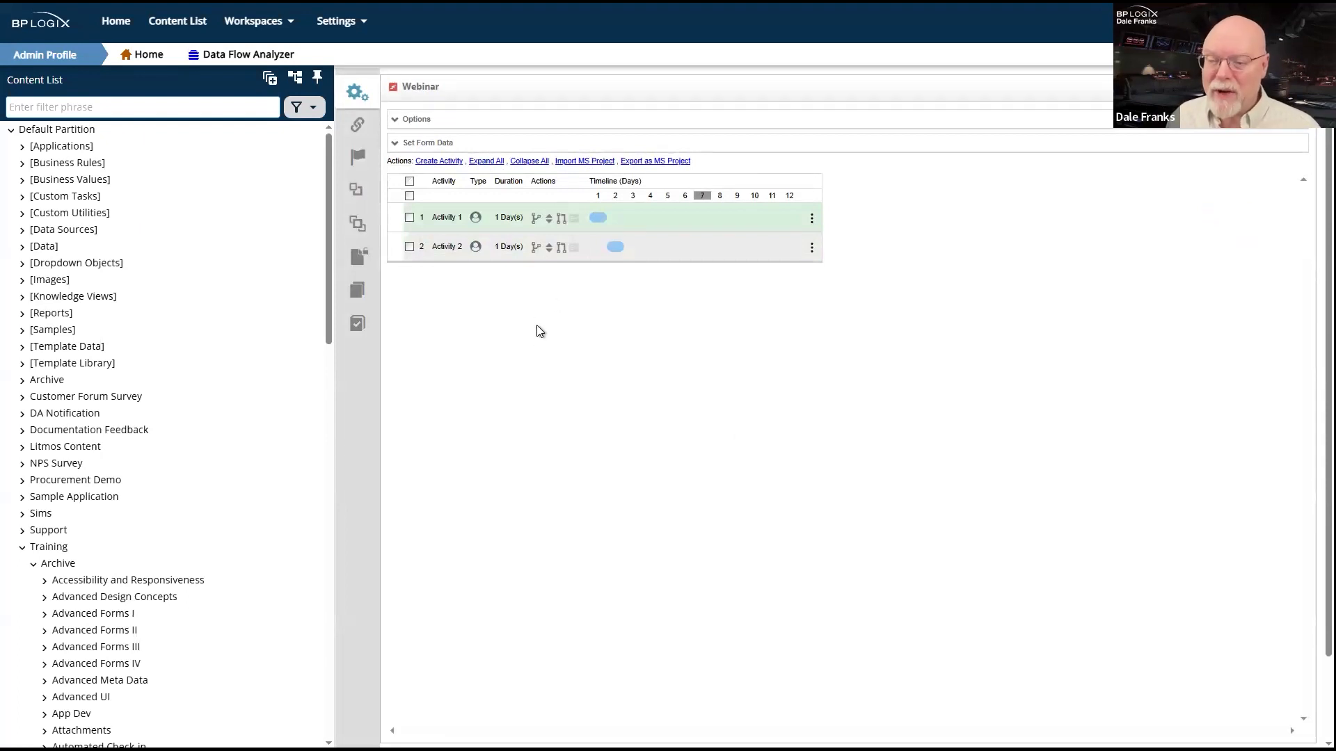
Remove Activity 2 from the Webinar timeline.
left_click(409, 247)
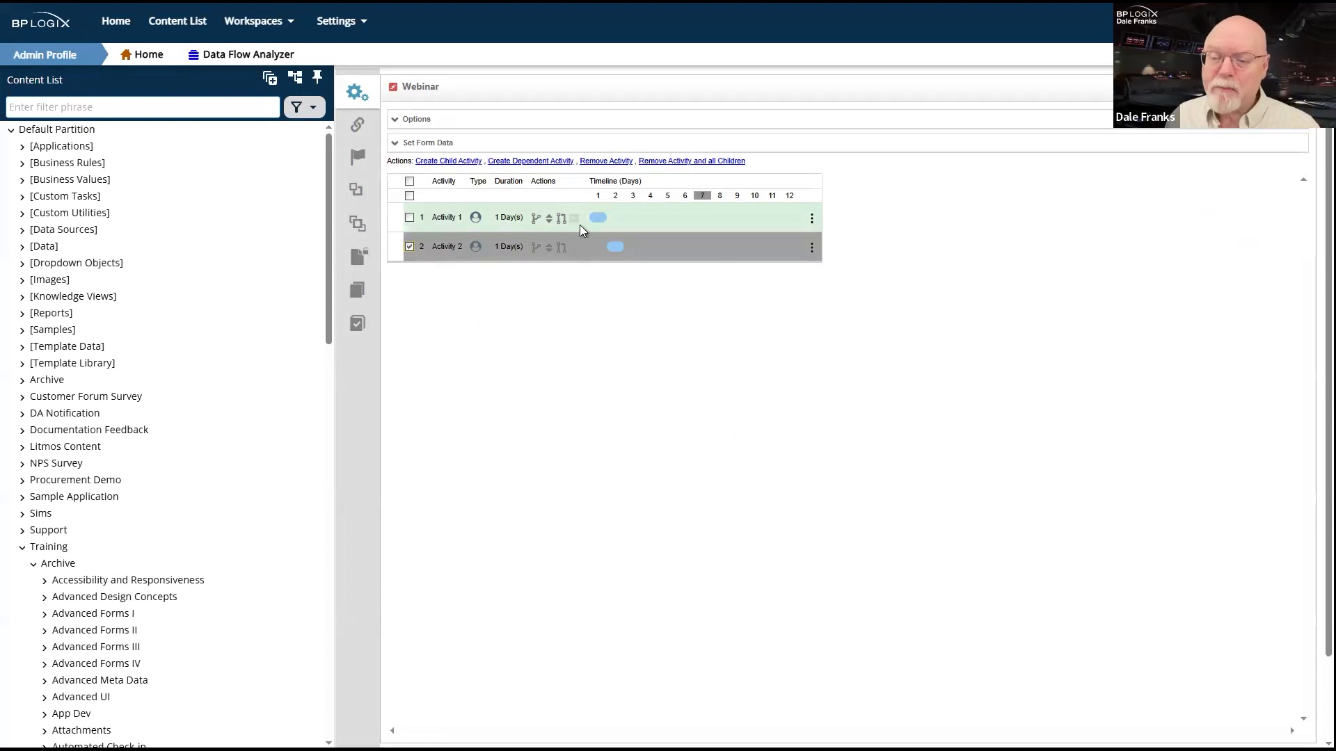
left_click(609, 162)
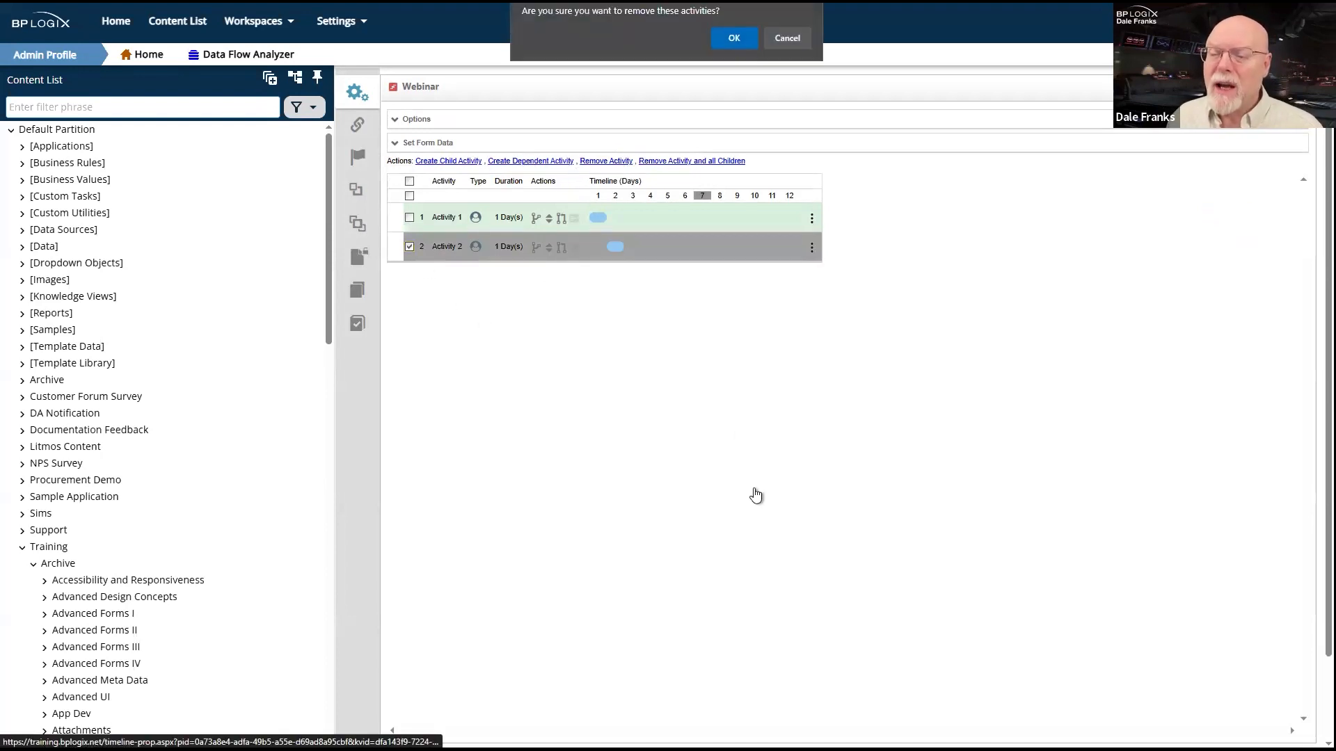
left_click(734, 37)
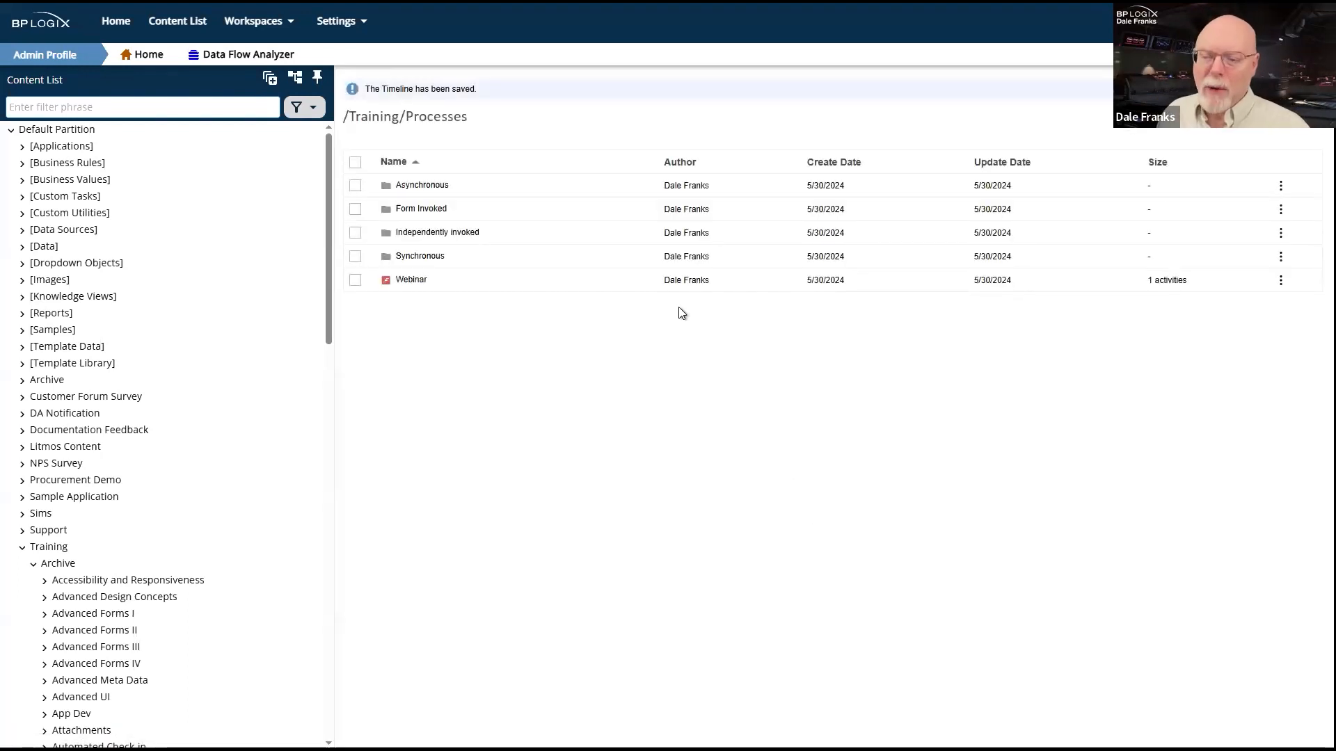
Run the Webinar timeline from the Processes folder and complete its Activity 1 task.
left_click(354, 280)
left_click(600, 151)
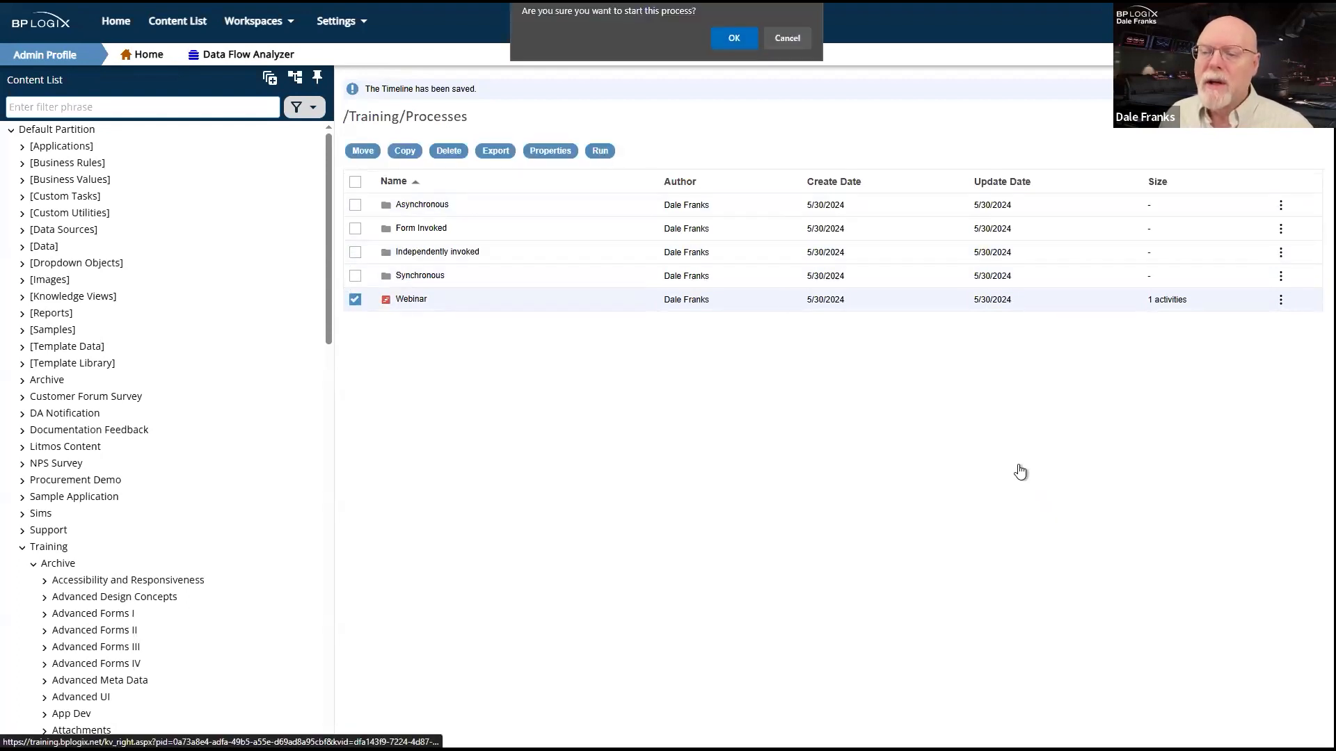
key("Return")
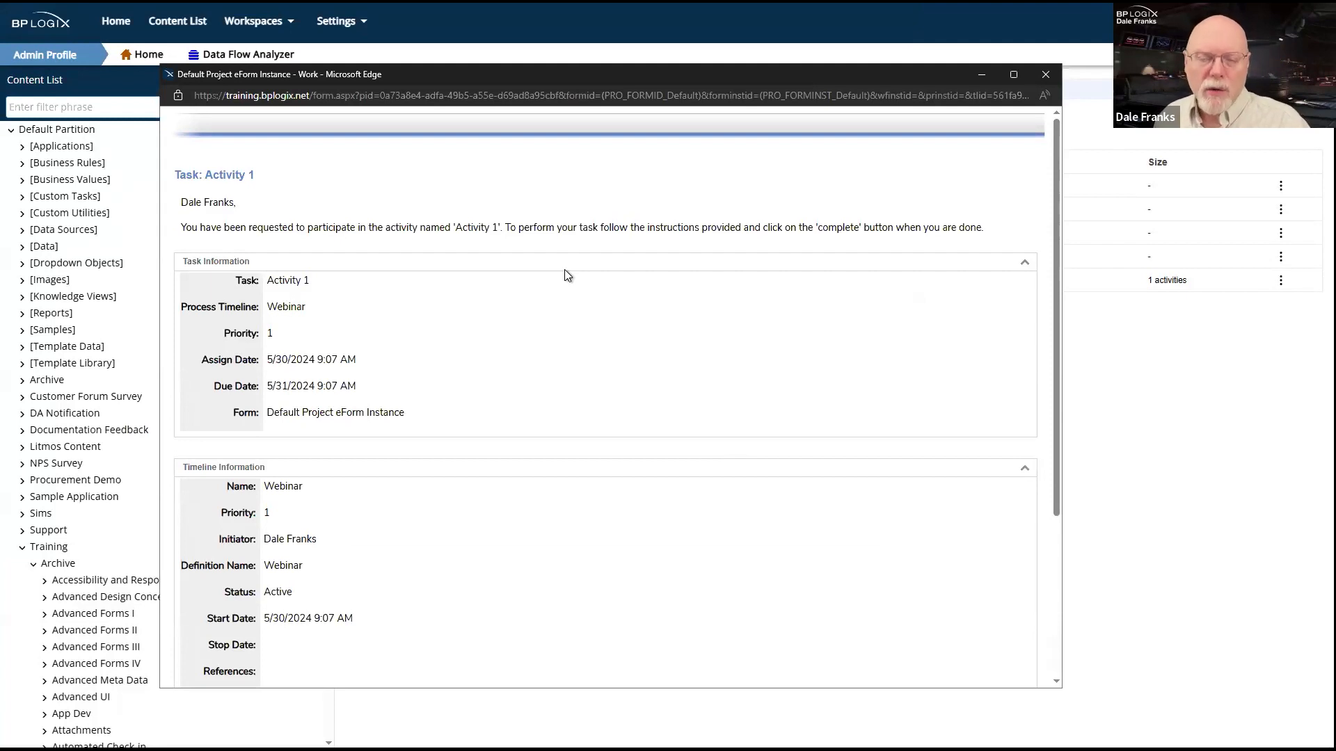
scroll(565, 271, "down", 4)
scroll(565, 270, "up", 4)
scroll(565, 269, "down", 4)
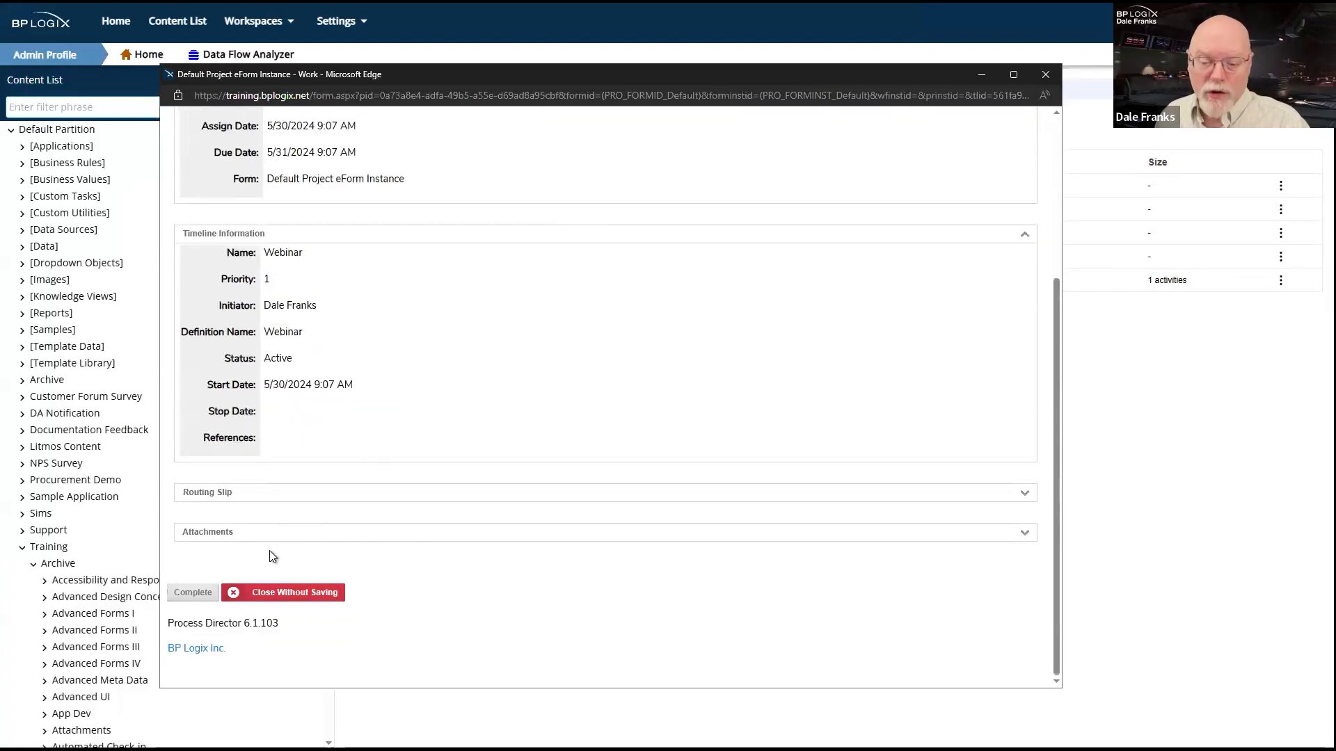
left_click(184, 597)
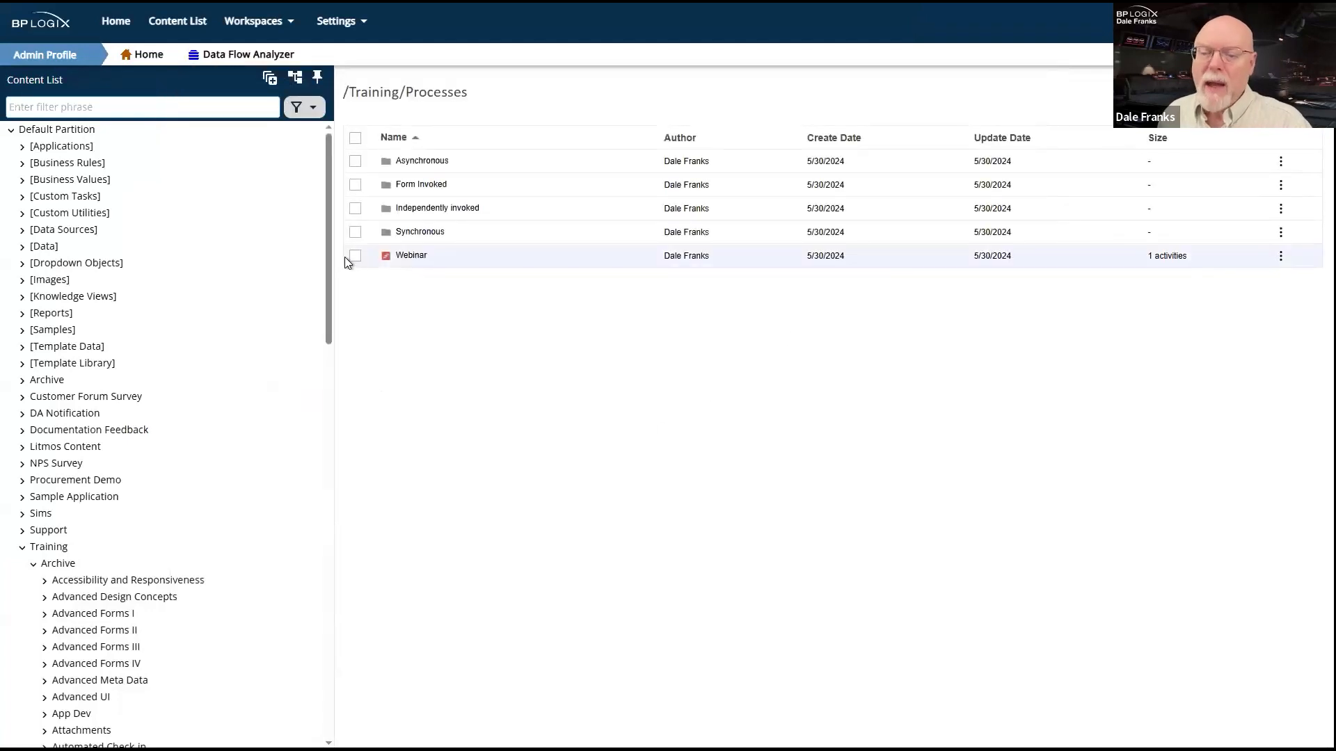
Run the Webinar timeline again and close its Activity 1 task window without completing the task.
left_click(355, 256)
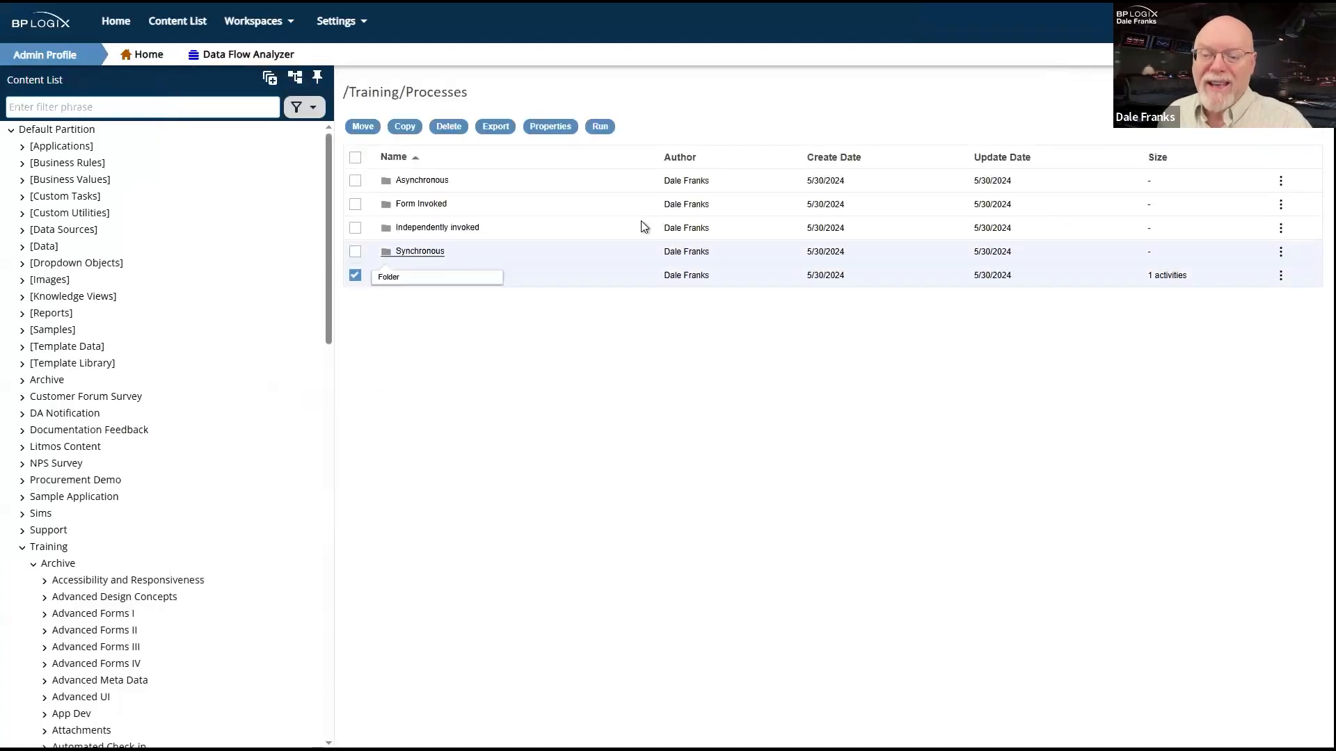
left_click(600, 126)
left_click(736, 36)
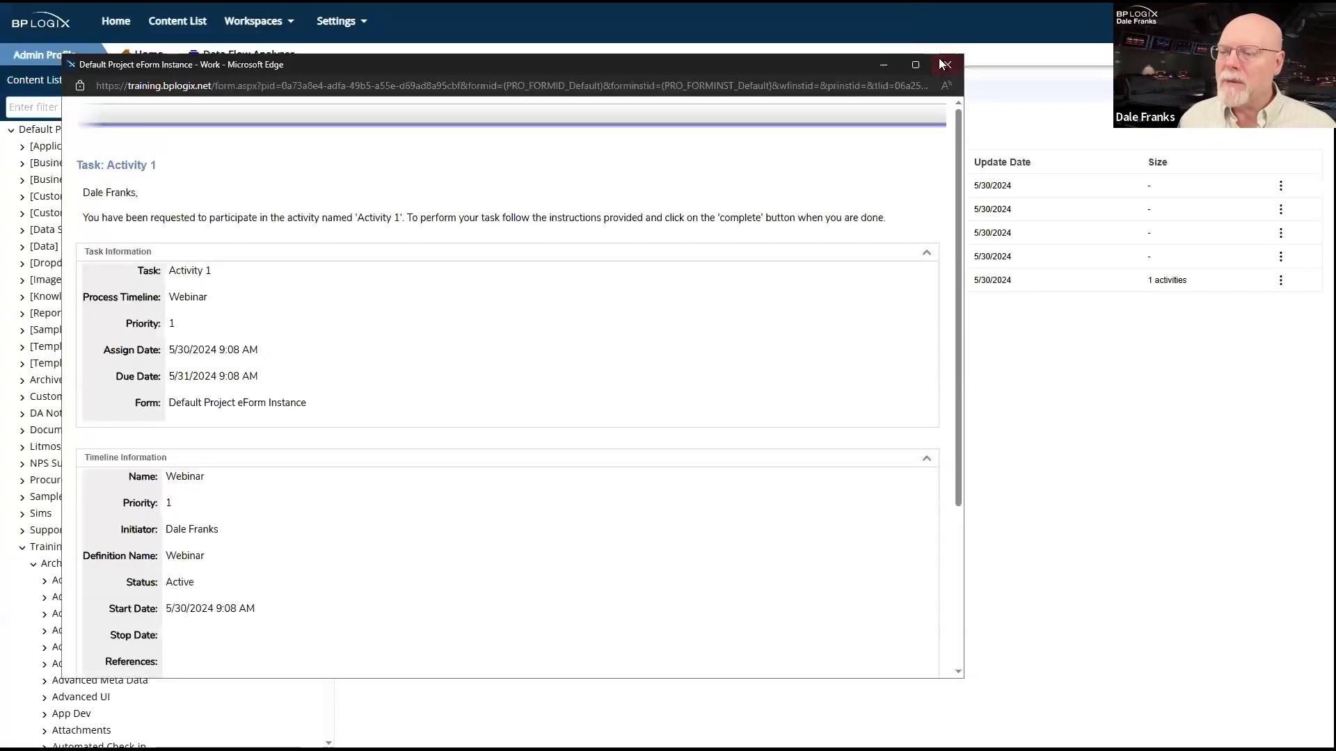
left_click(948, 65)
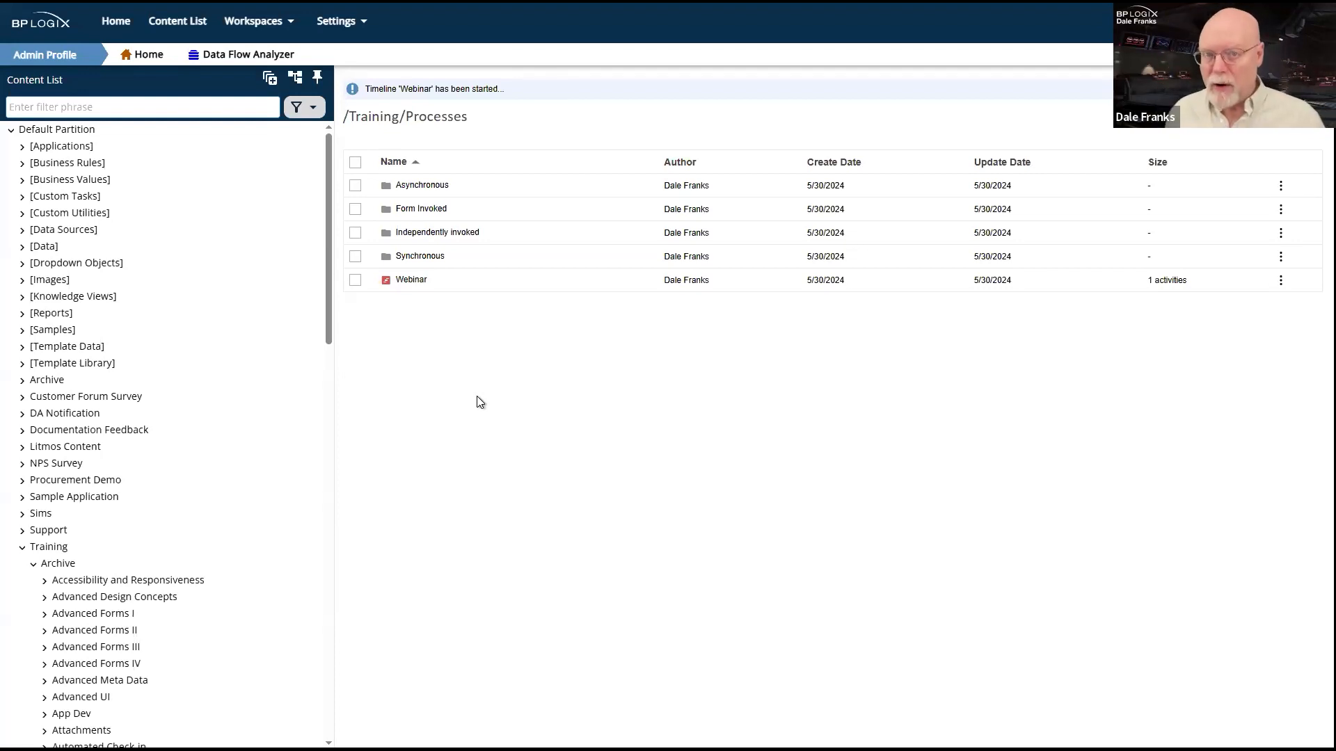
Collapse the Archive folder in the content tree and review the Webinar timeline's active and completed instances.
left_click(356, 282)
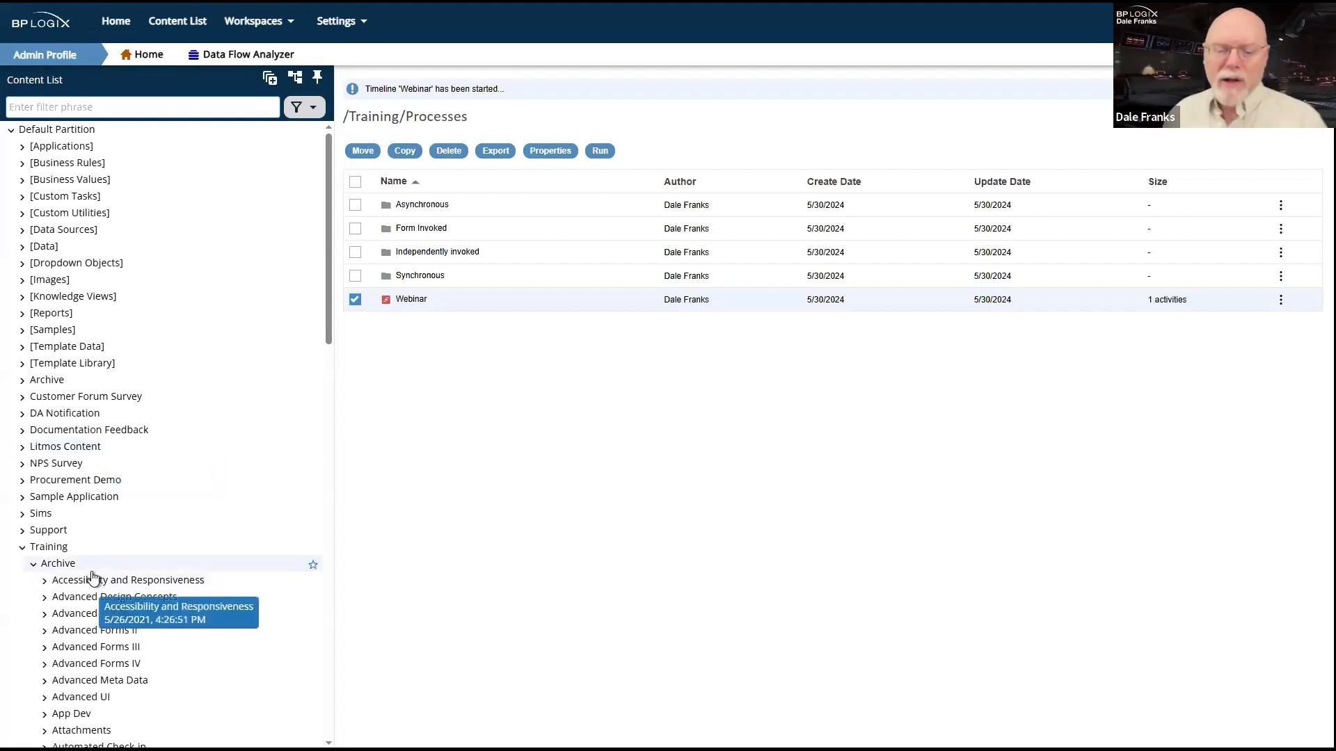
left_click(34, 570)
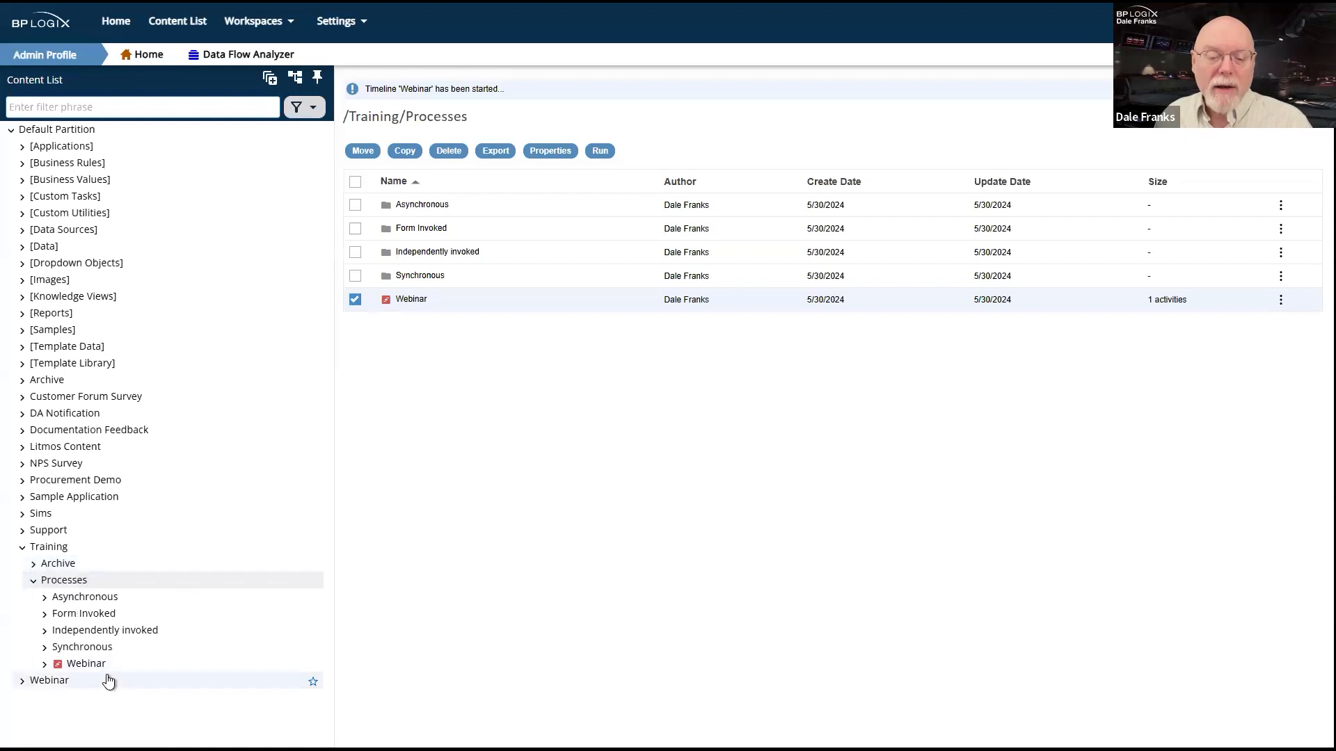
left_click(44, 664)
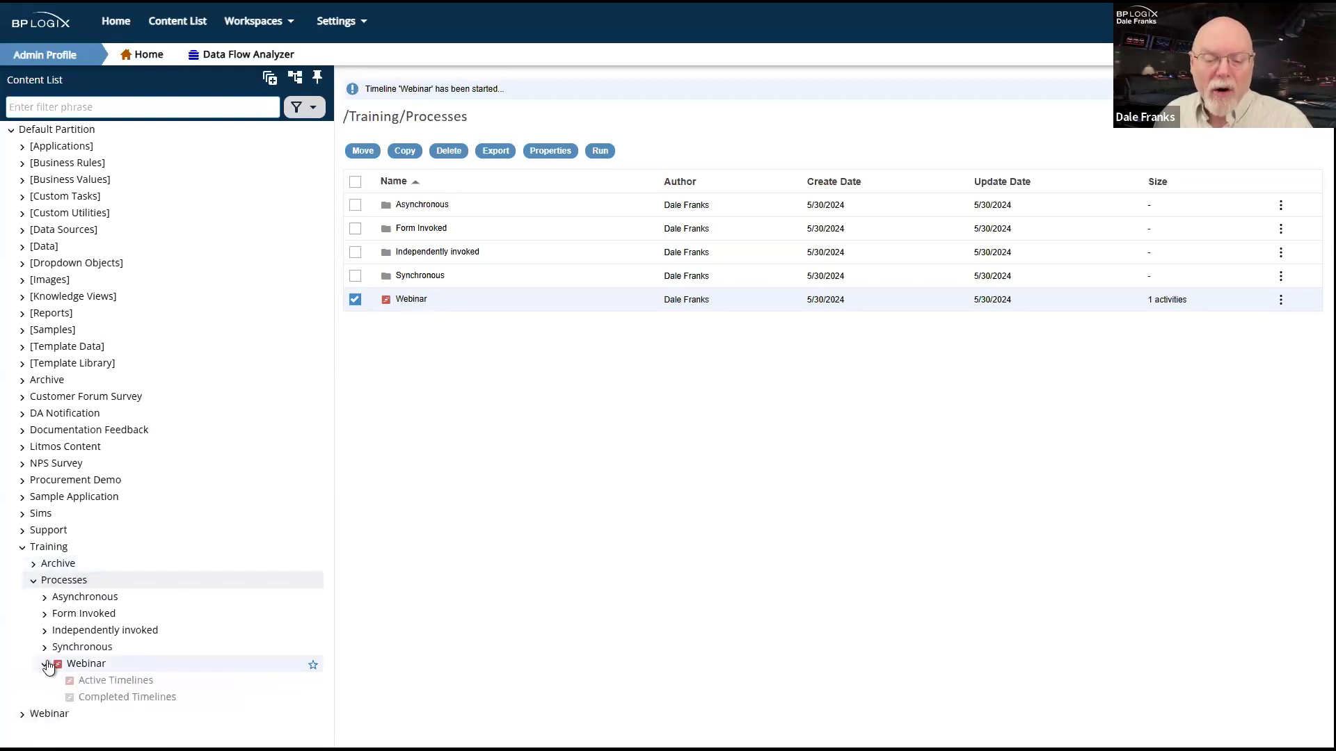
left_click(99, 683)
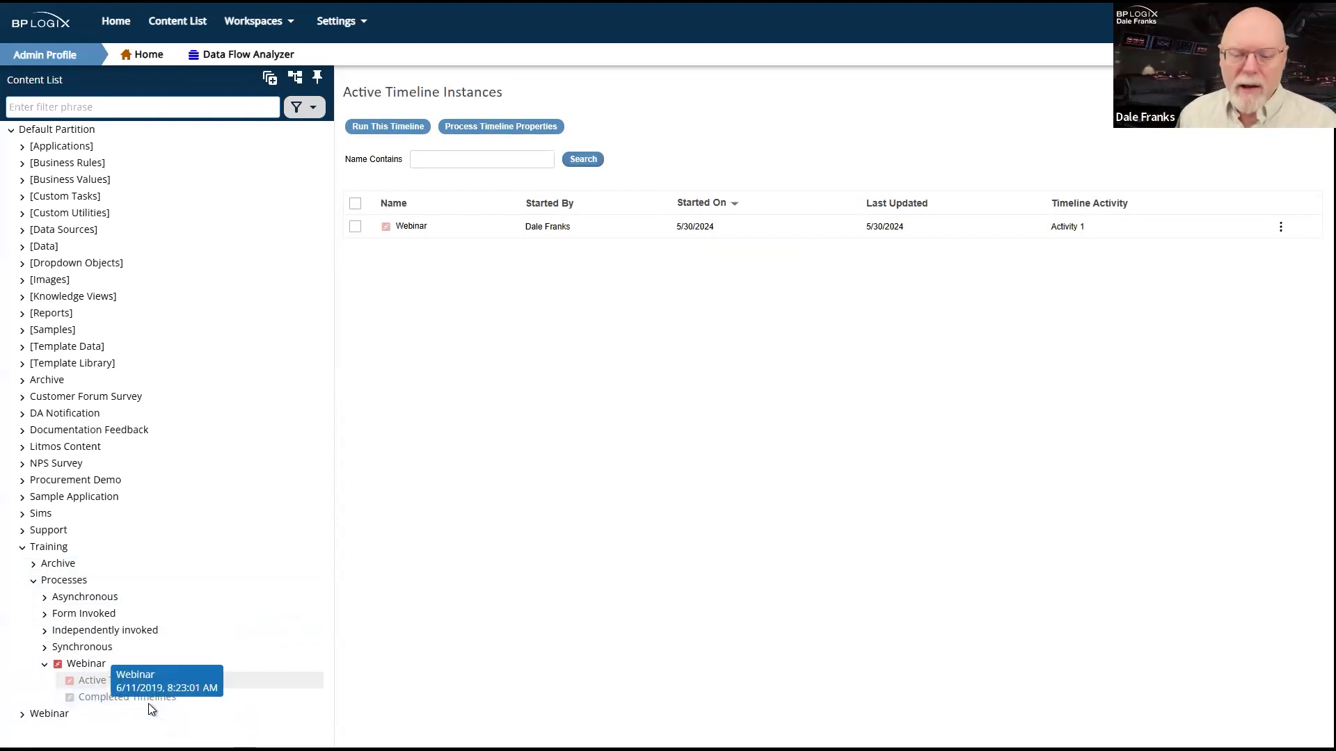
left_click(132, 697)
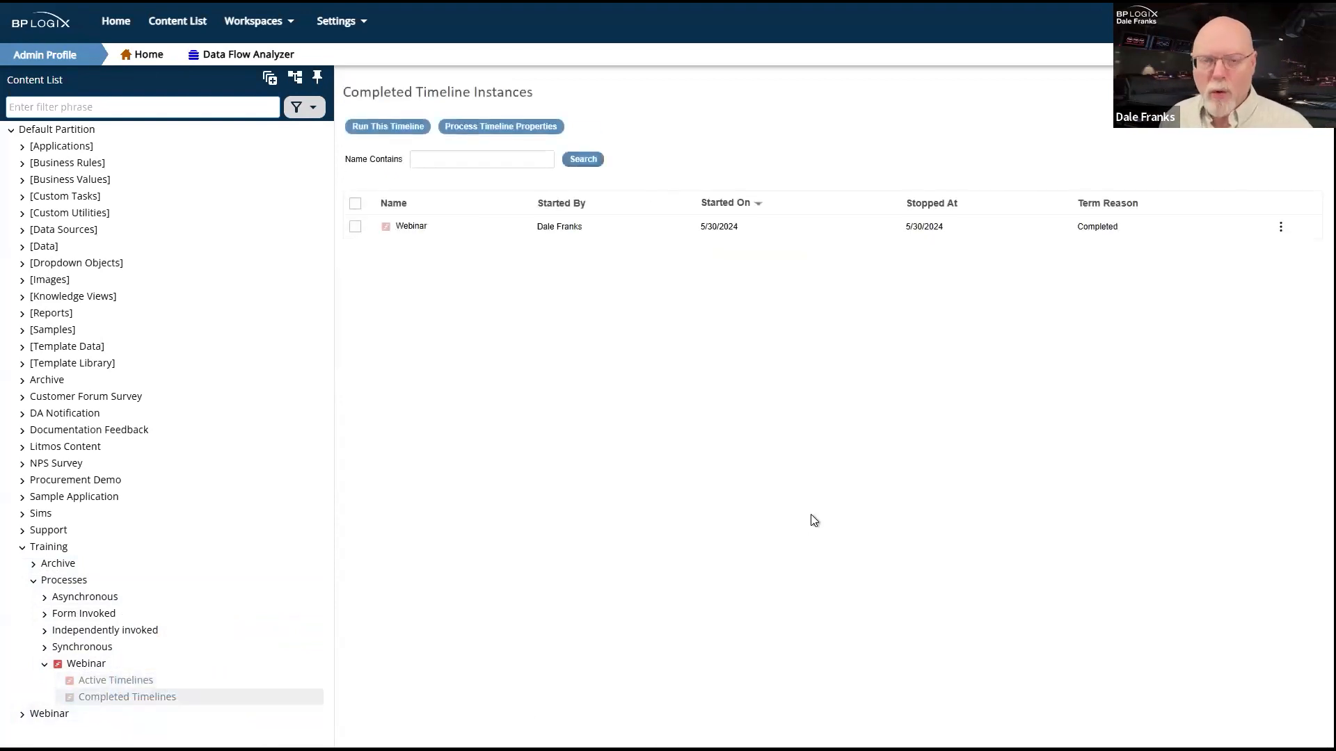
left_click(98, 685)
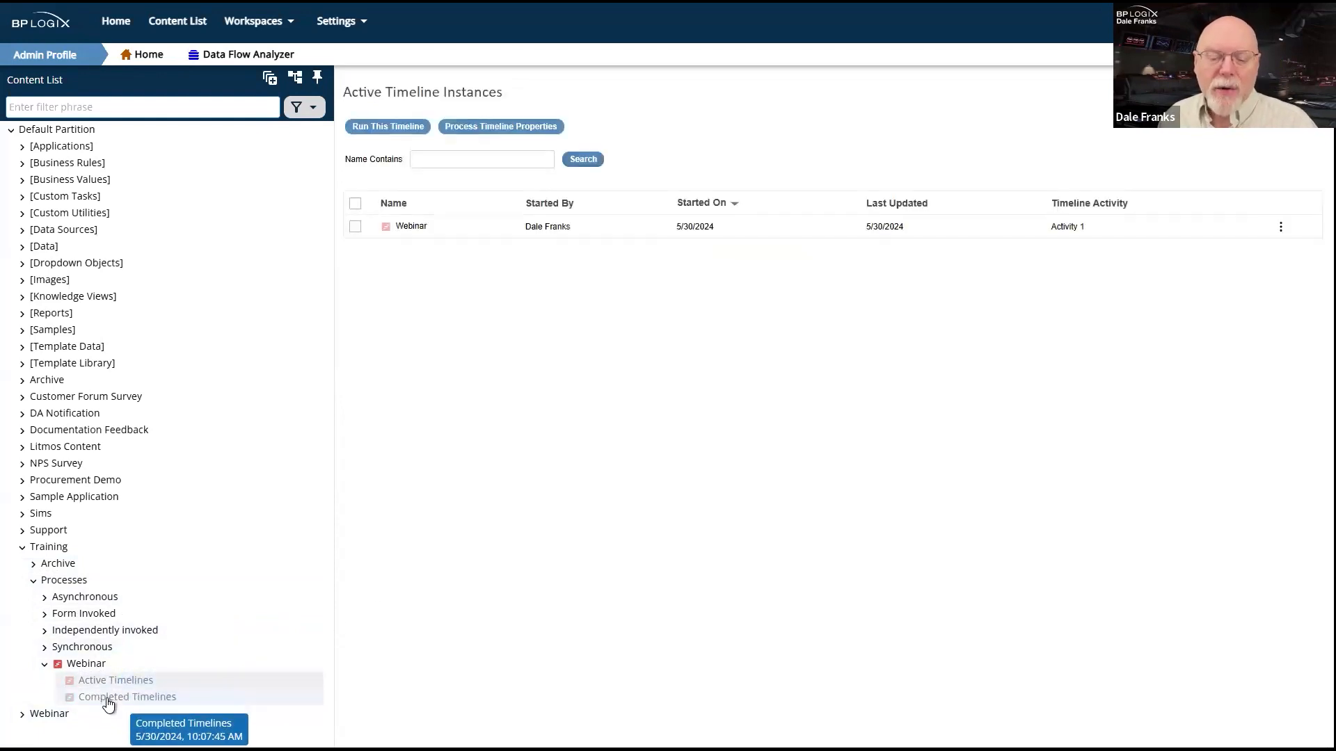
Open the properties of the active Webinar timeline instance and show its graphical timeline.
left_click(355, 228)
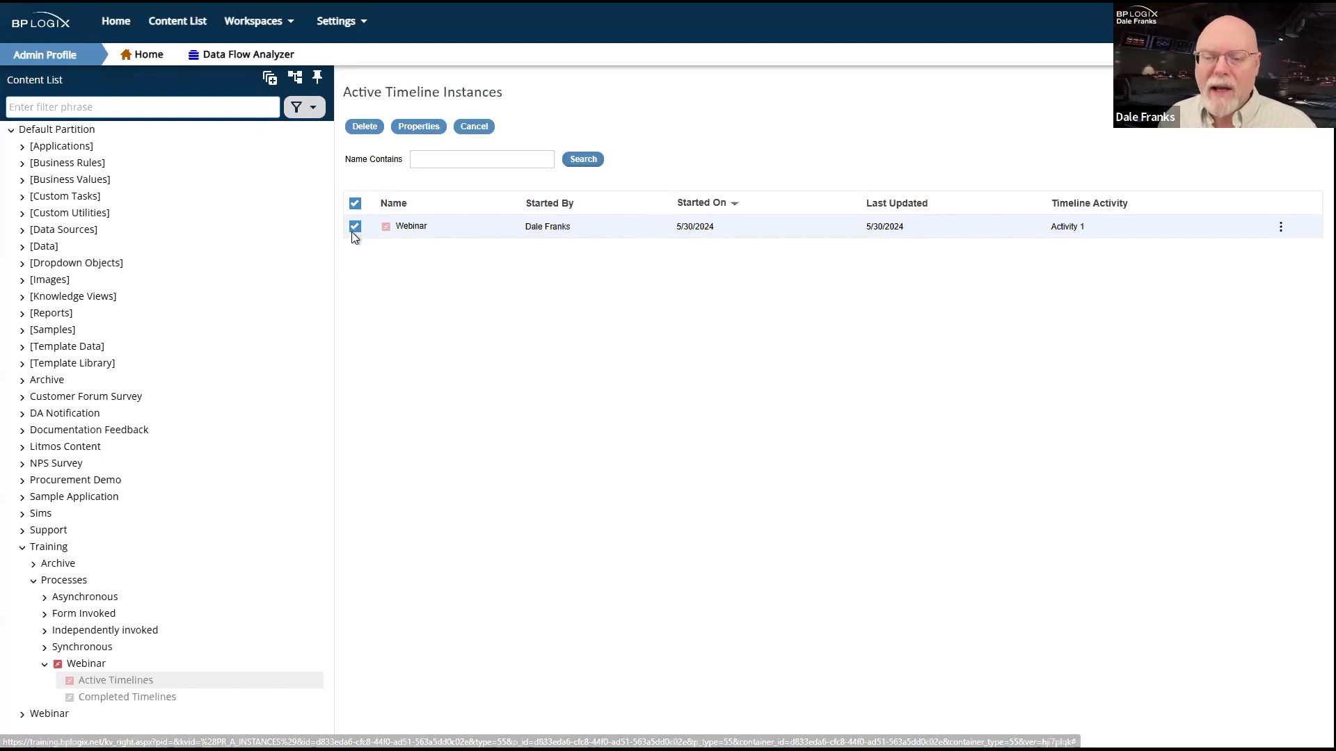
left_click(419, 126)
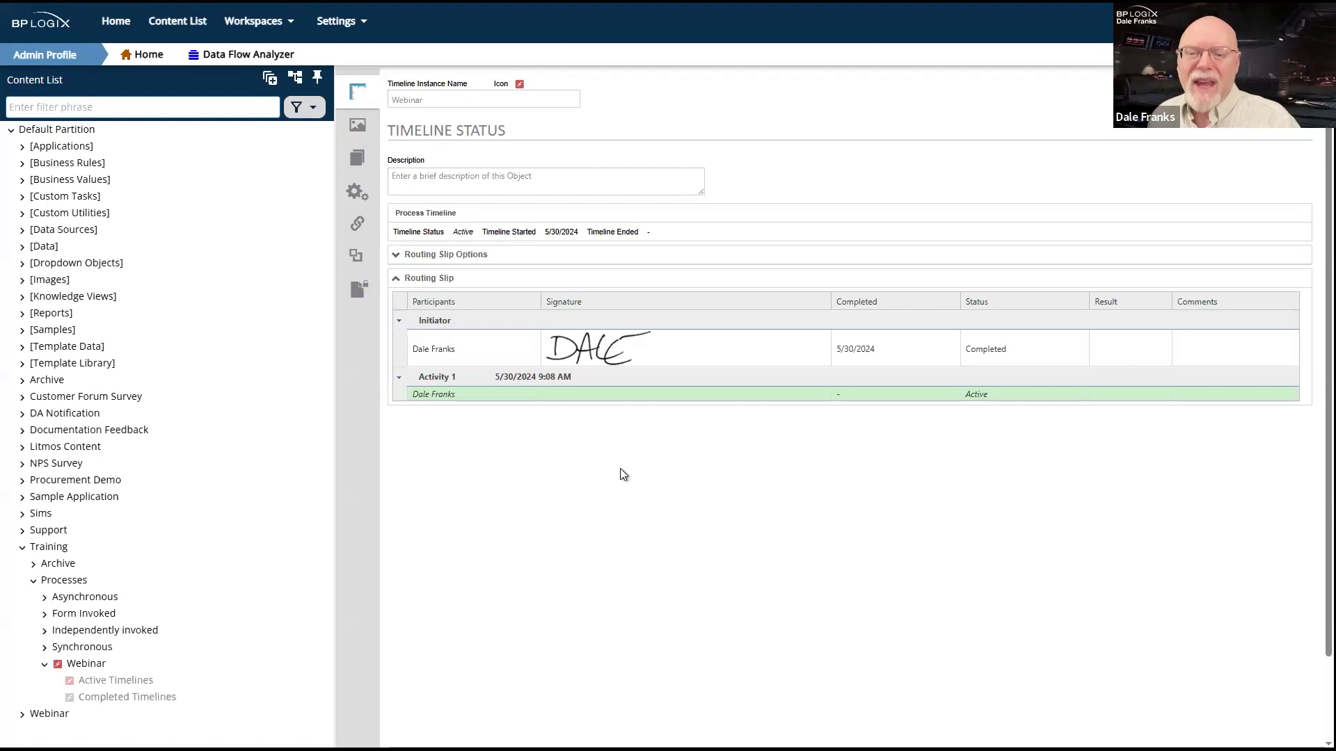
left_click(358, 128)
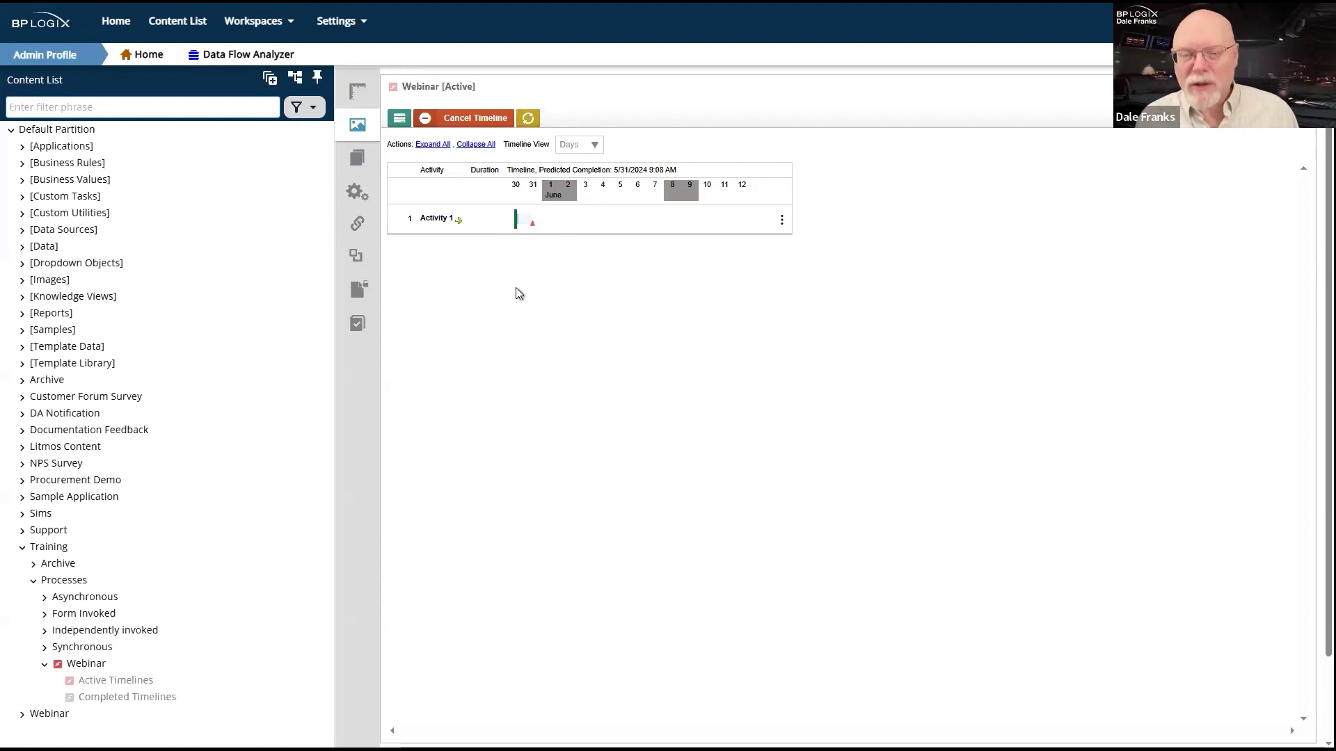
Check Activity 1's details and administrative options, and cancel the active Webinar timeline instance.
left_click(465, 122)
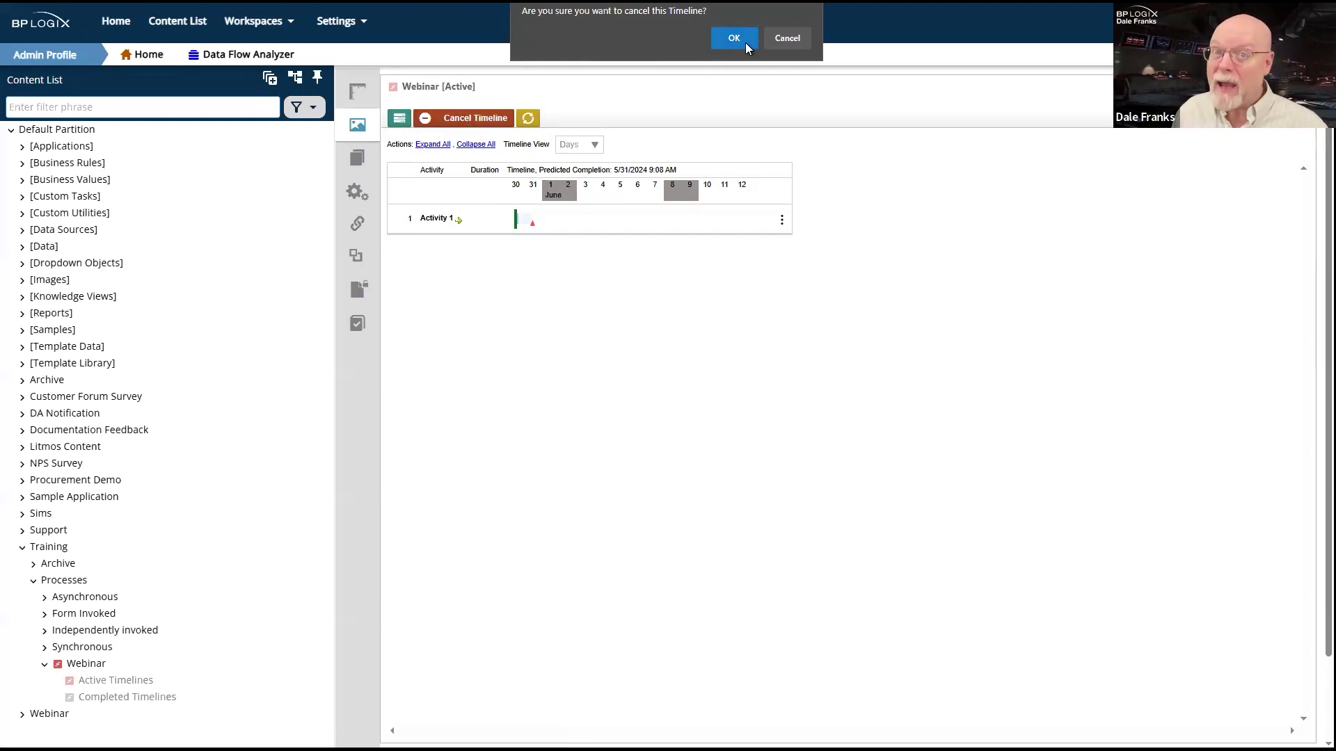
left_click(792, 40)
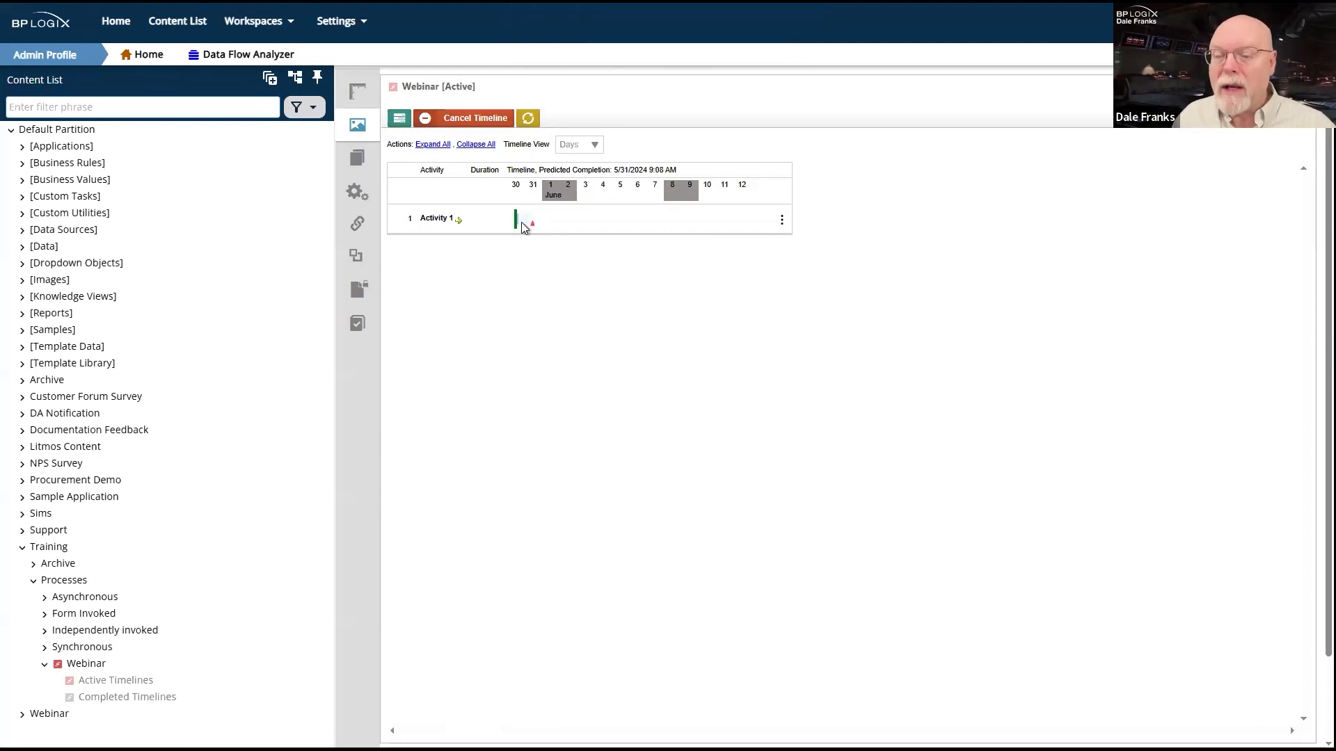
mouse_move(526, 222)
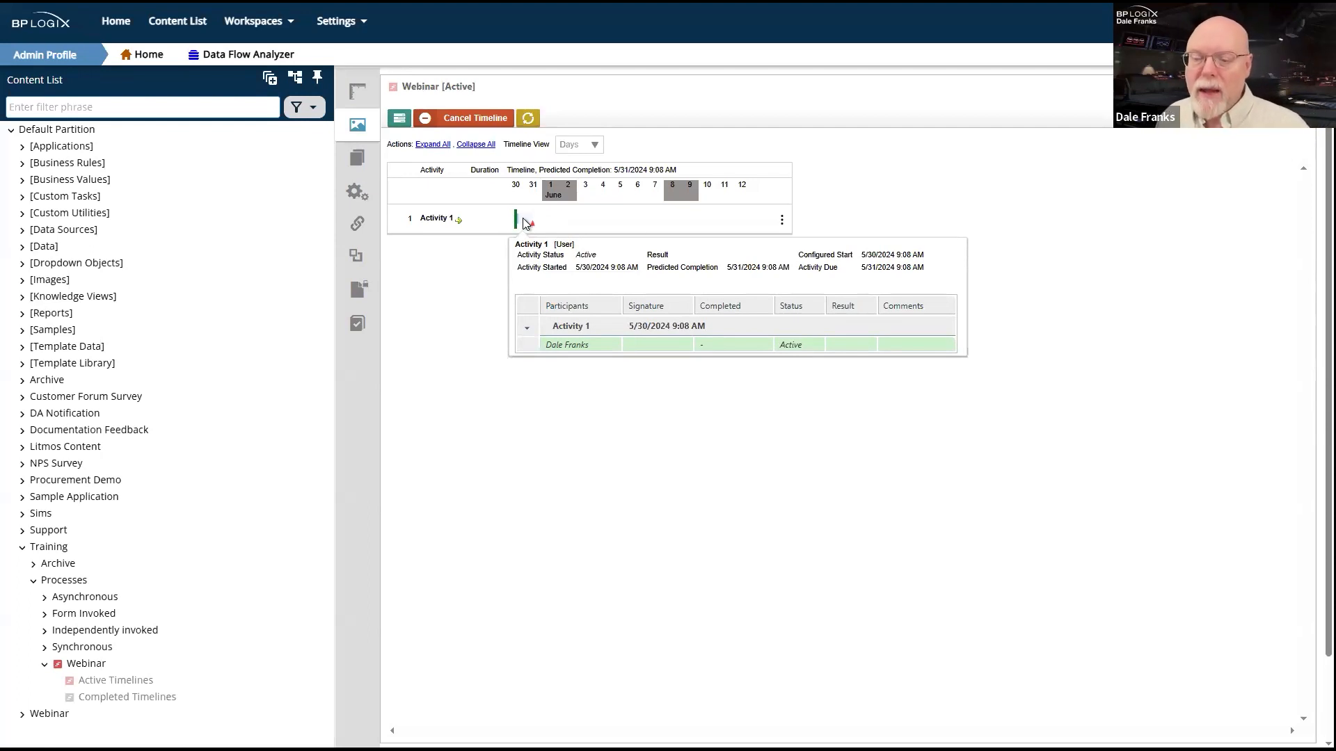
right_click(525, 223)
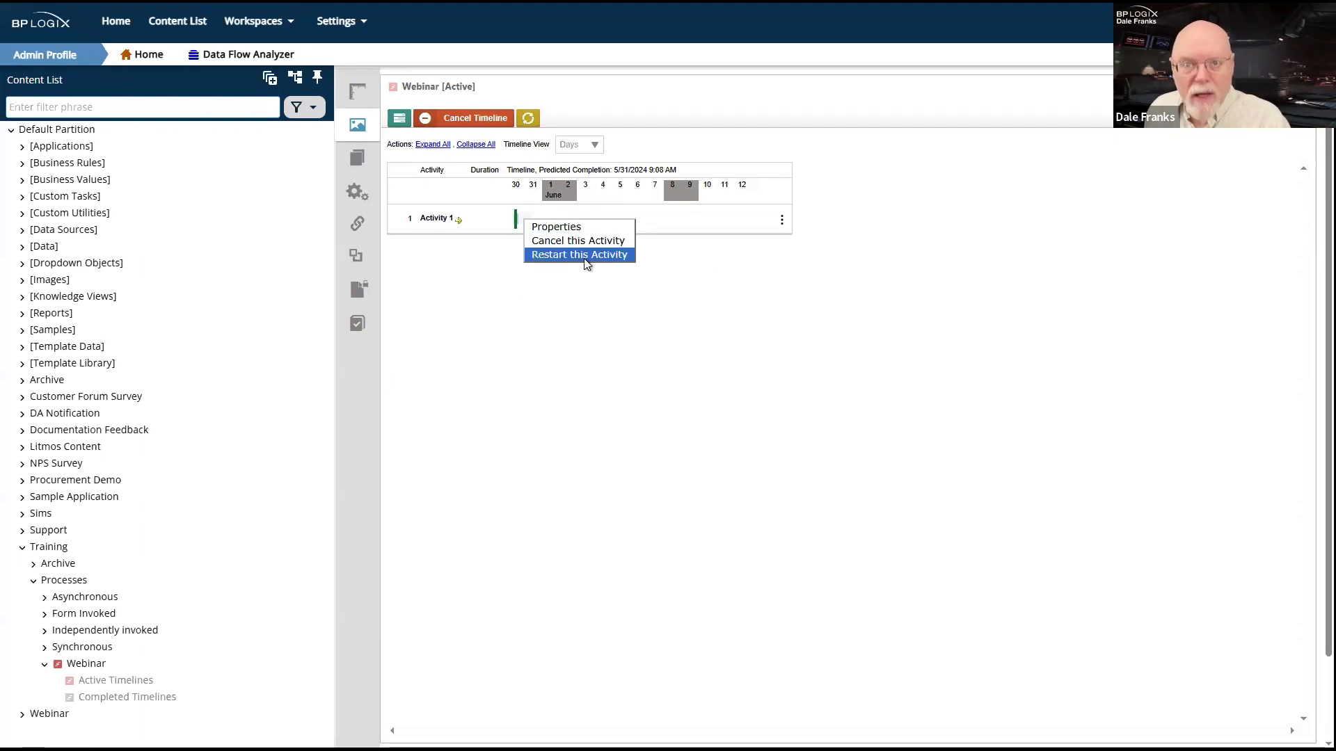
left_click(463, 123)
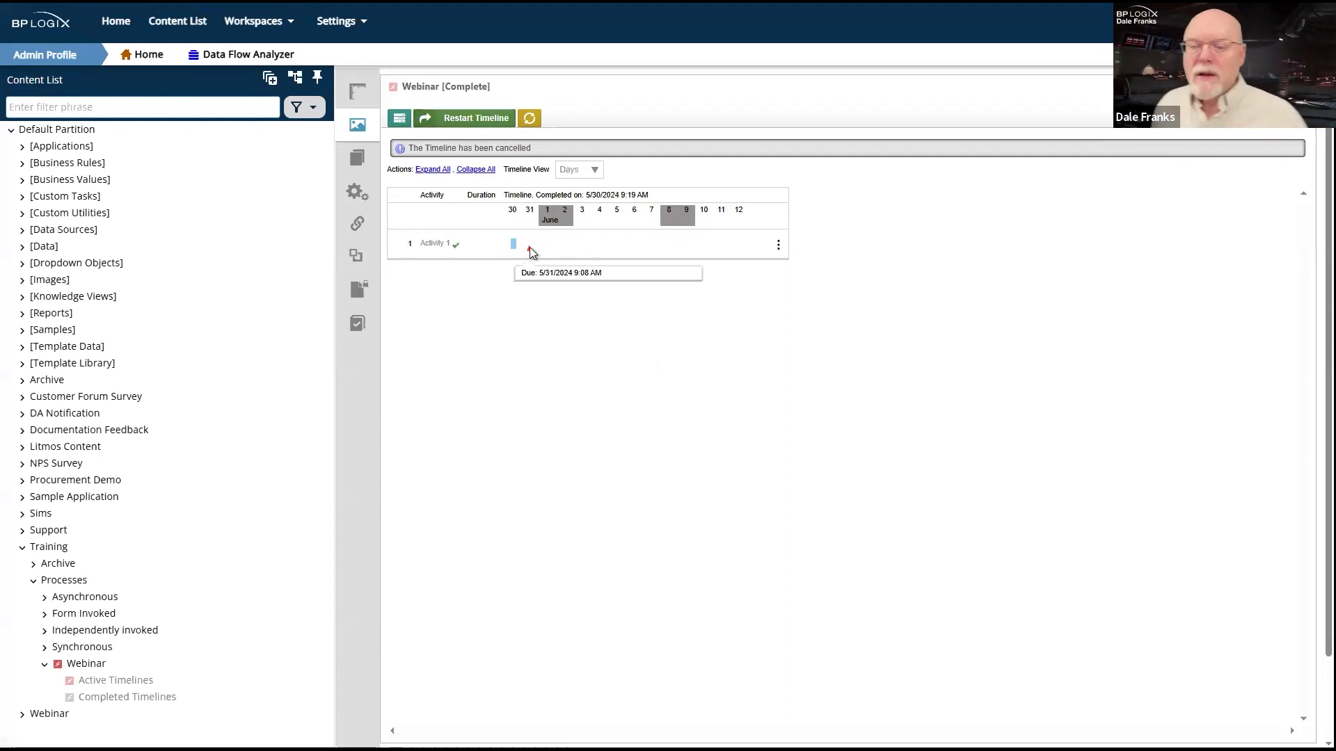
left_click(512, 248)
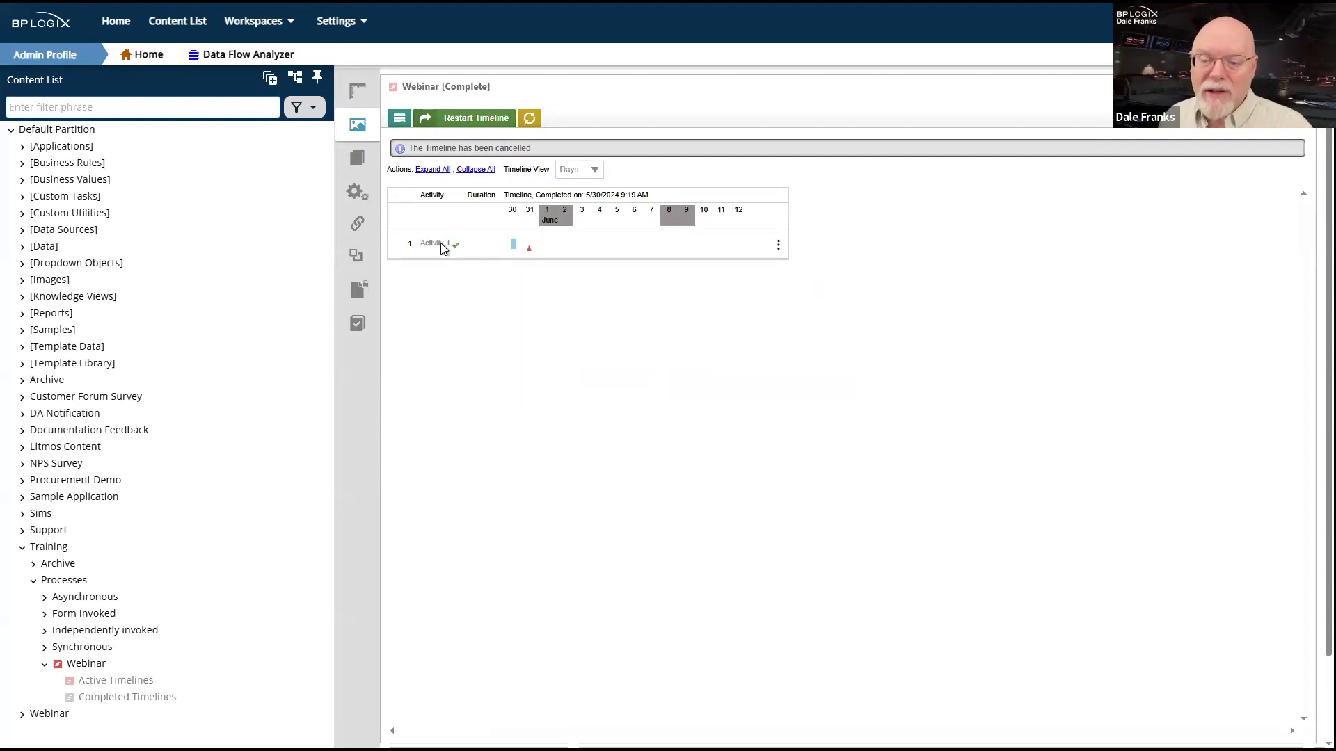
mouse_move(515, 250)
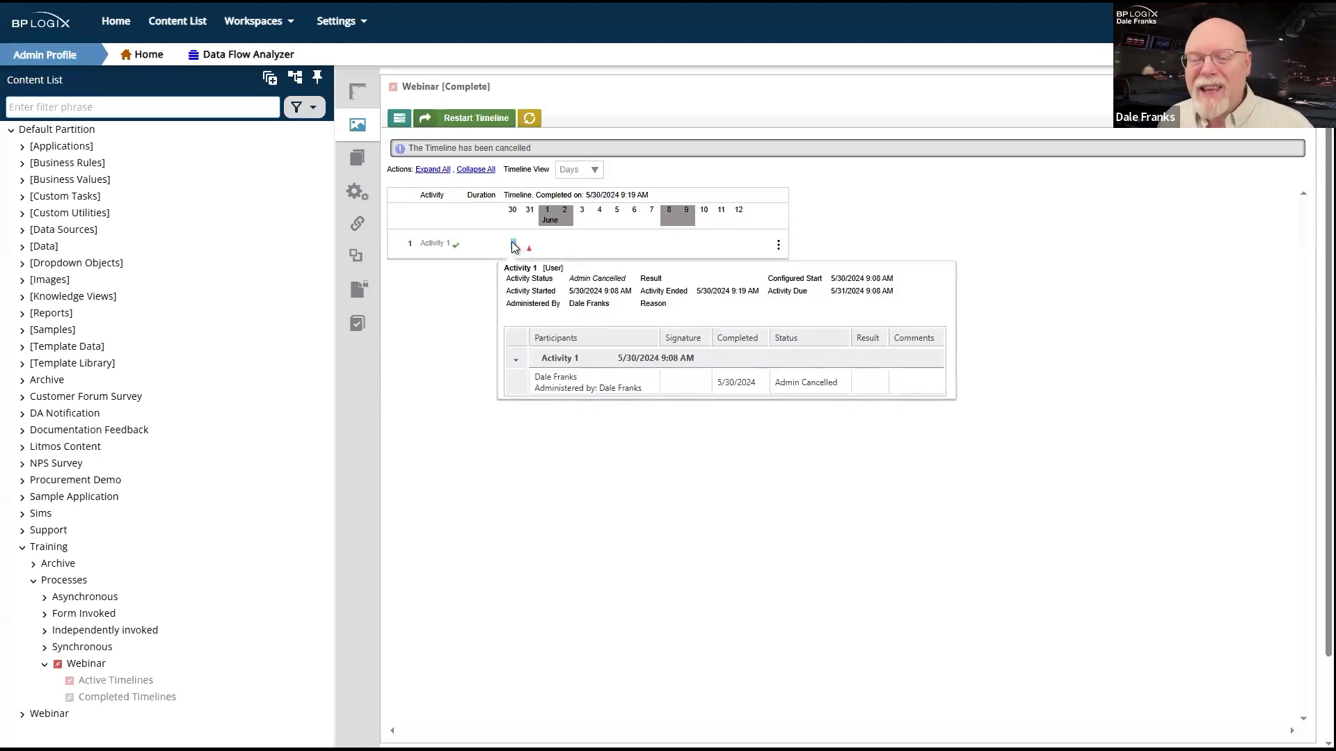
right_click(513, 248)
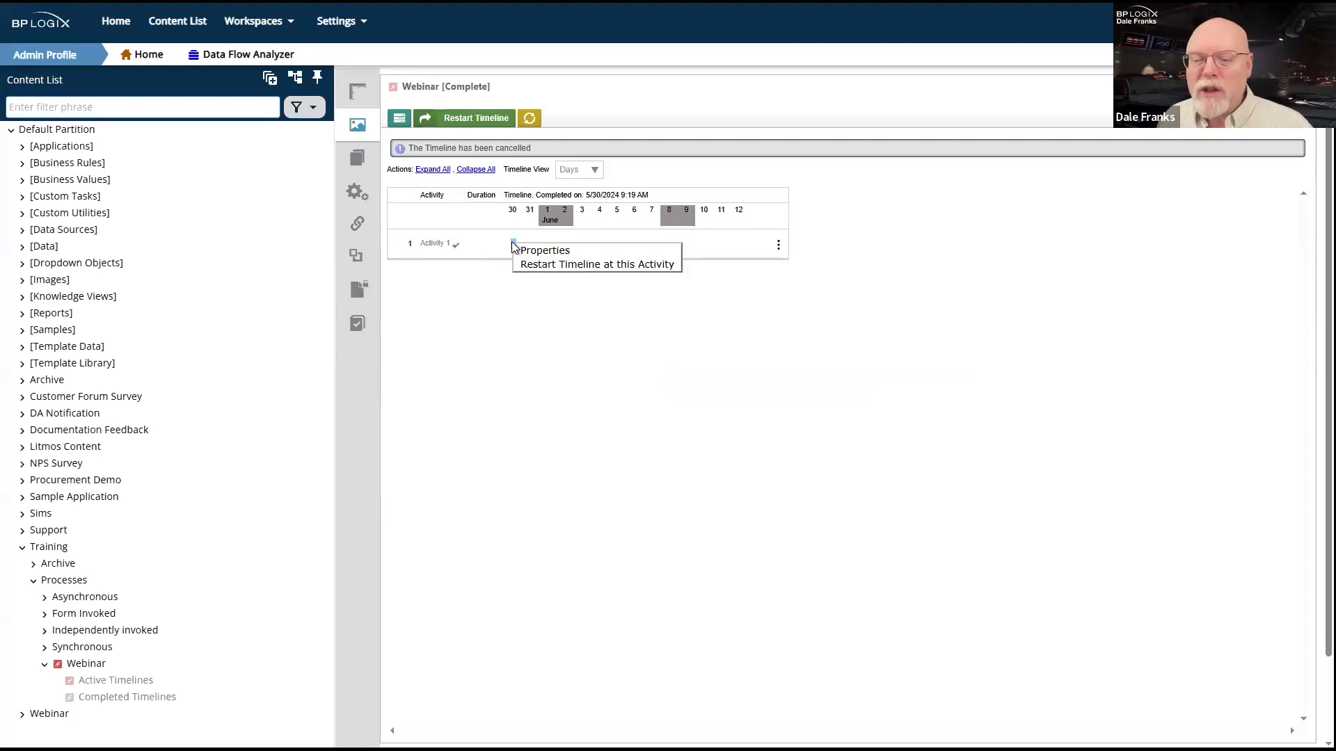
left_click(623, 265)
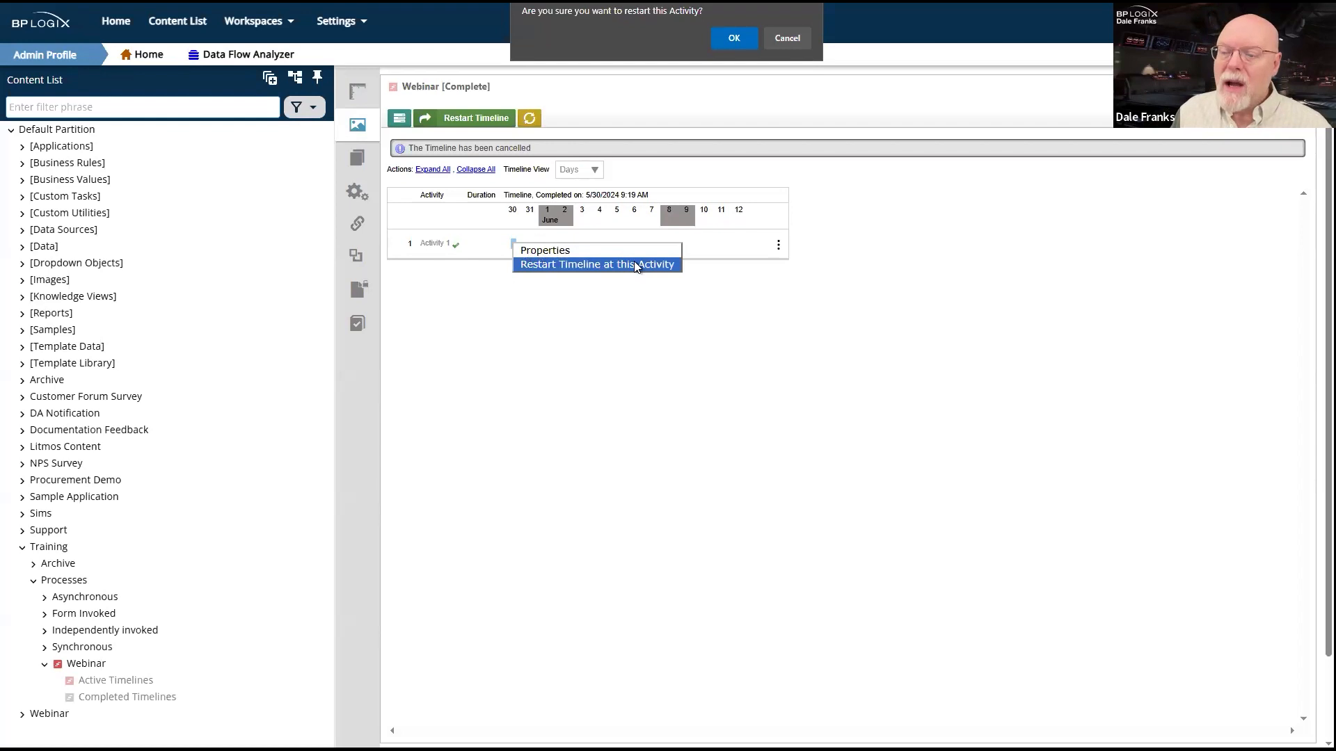
left_click(797, 47)
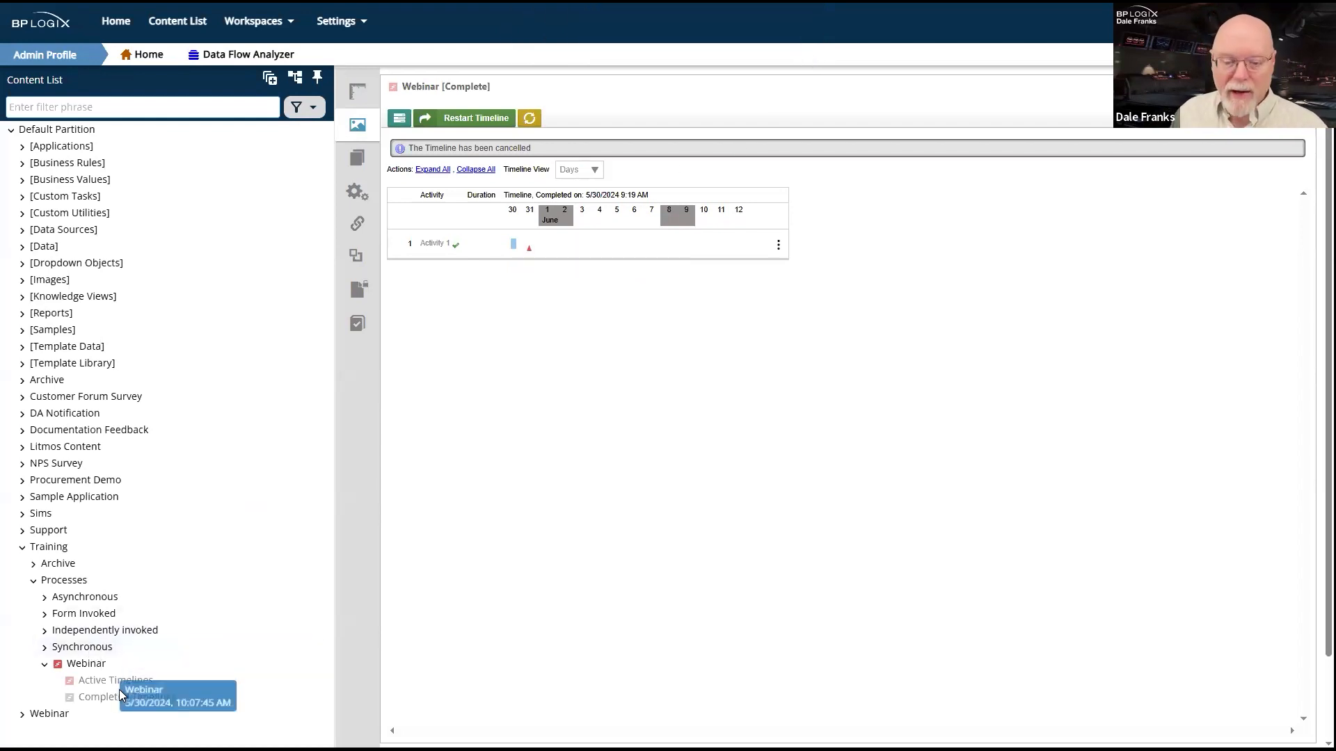
Compare the Webinar timeline's lists of completed and active instances.
left_click(82, 699)
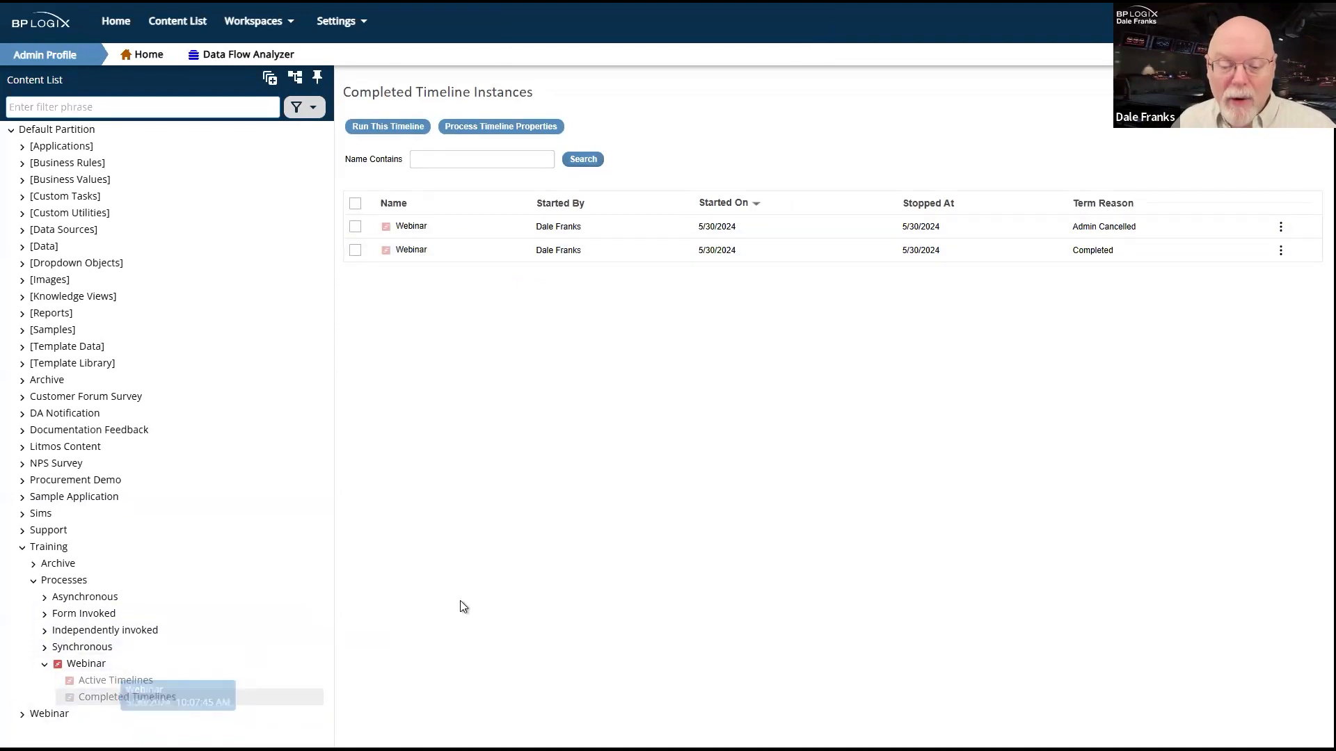
left_click(99, 679)
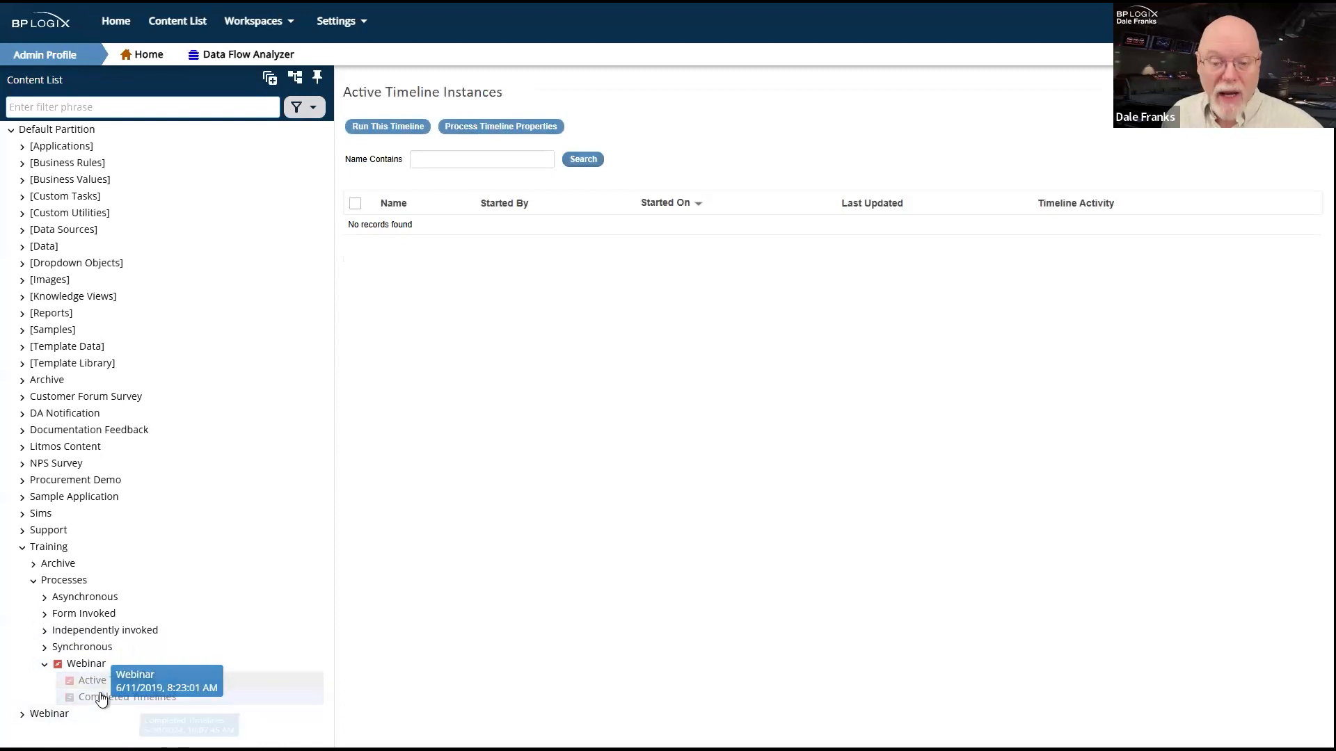
left_click(102, 695)
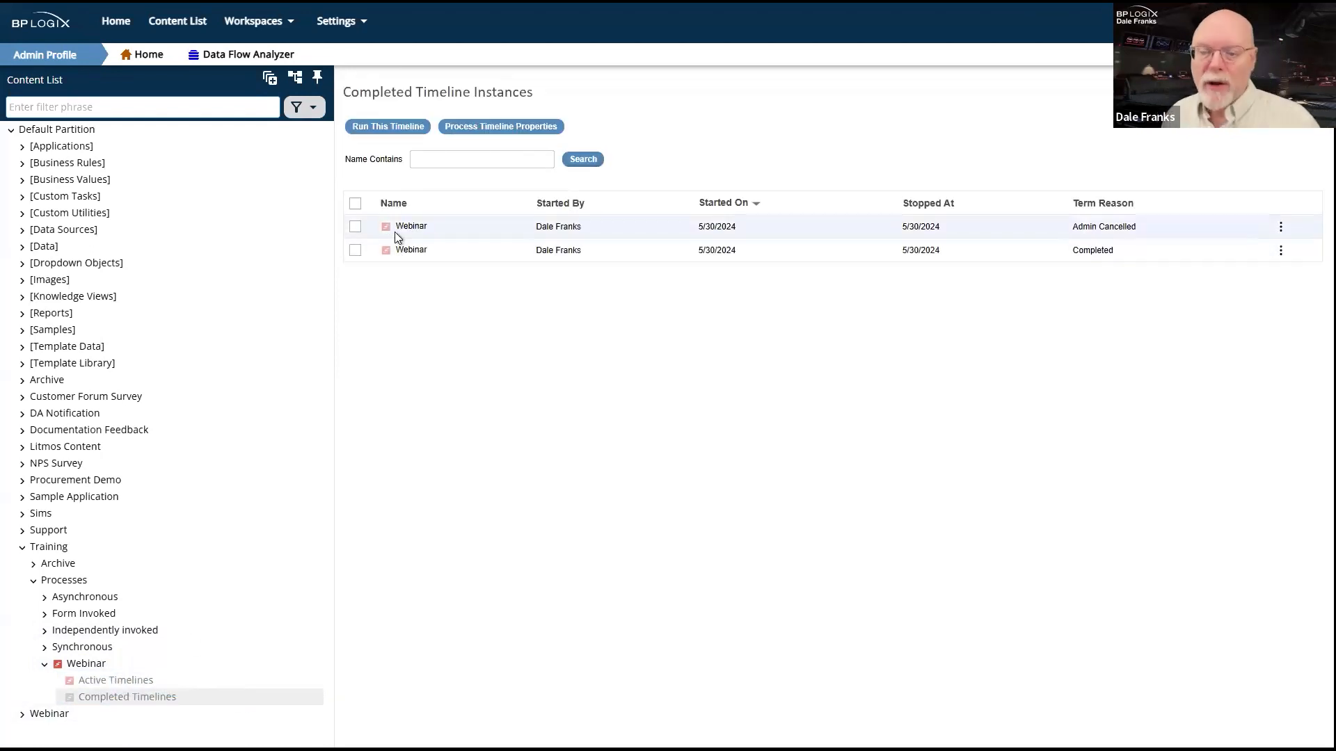
Open the admin-cancelled Webinar instance from the completed timelines and restart the timeline at Activity 1.
left_click(355, 228)
double_click(432, 127)
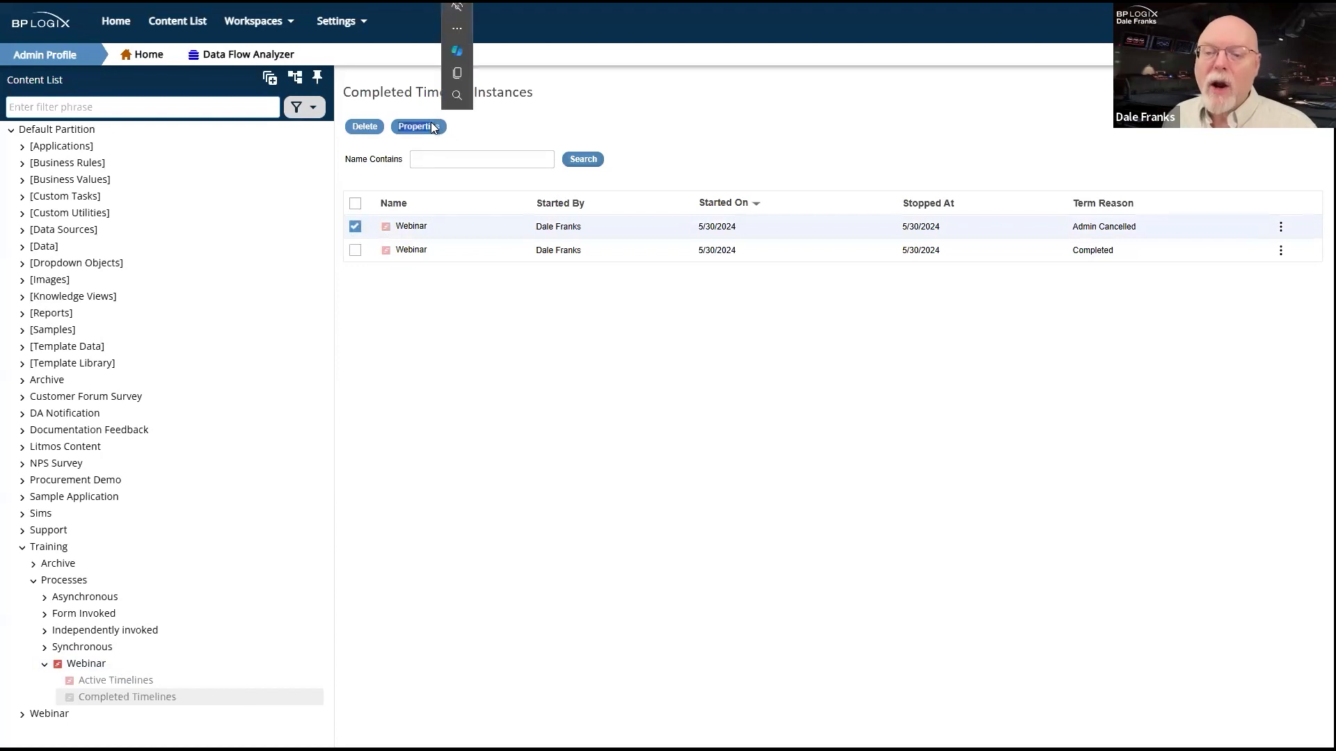
left_click(429, 130)
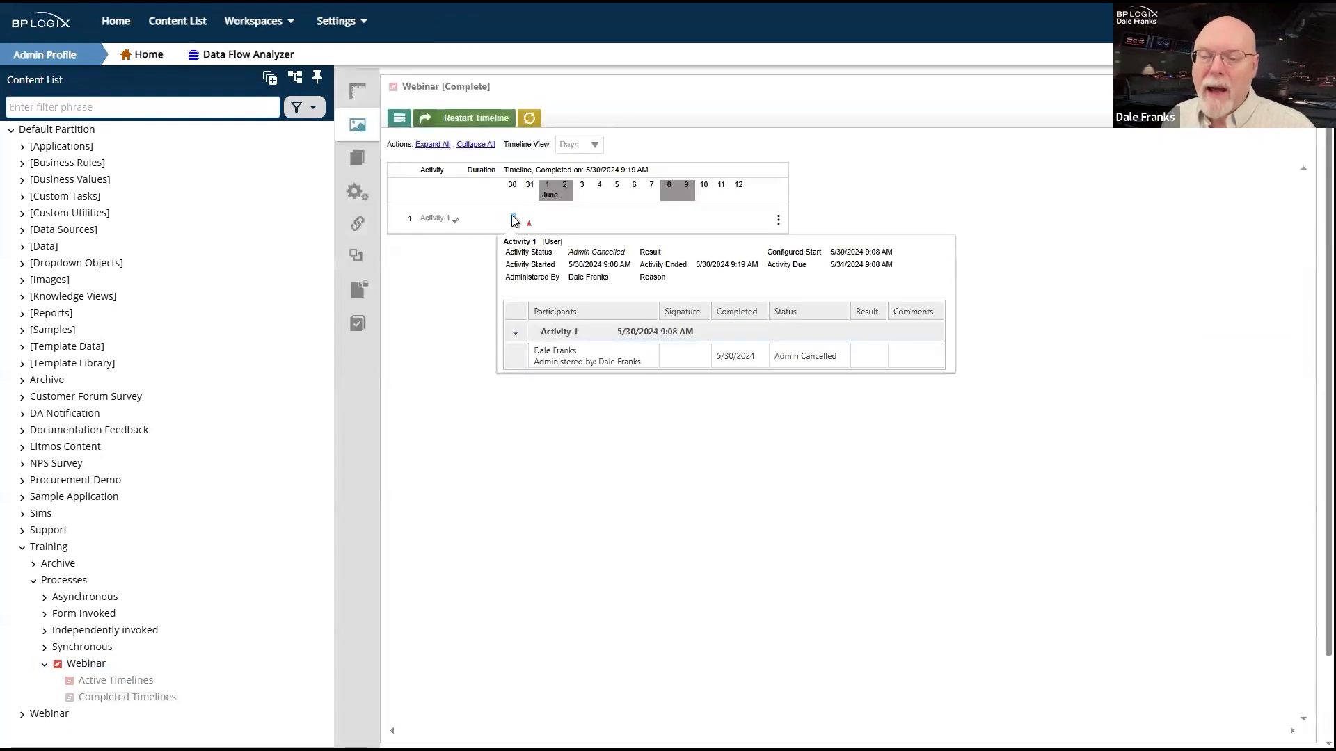
left_click(513, 220)
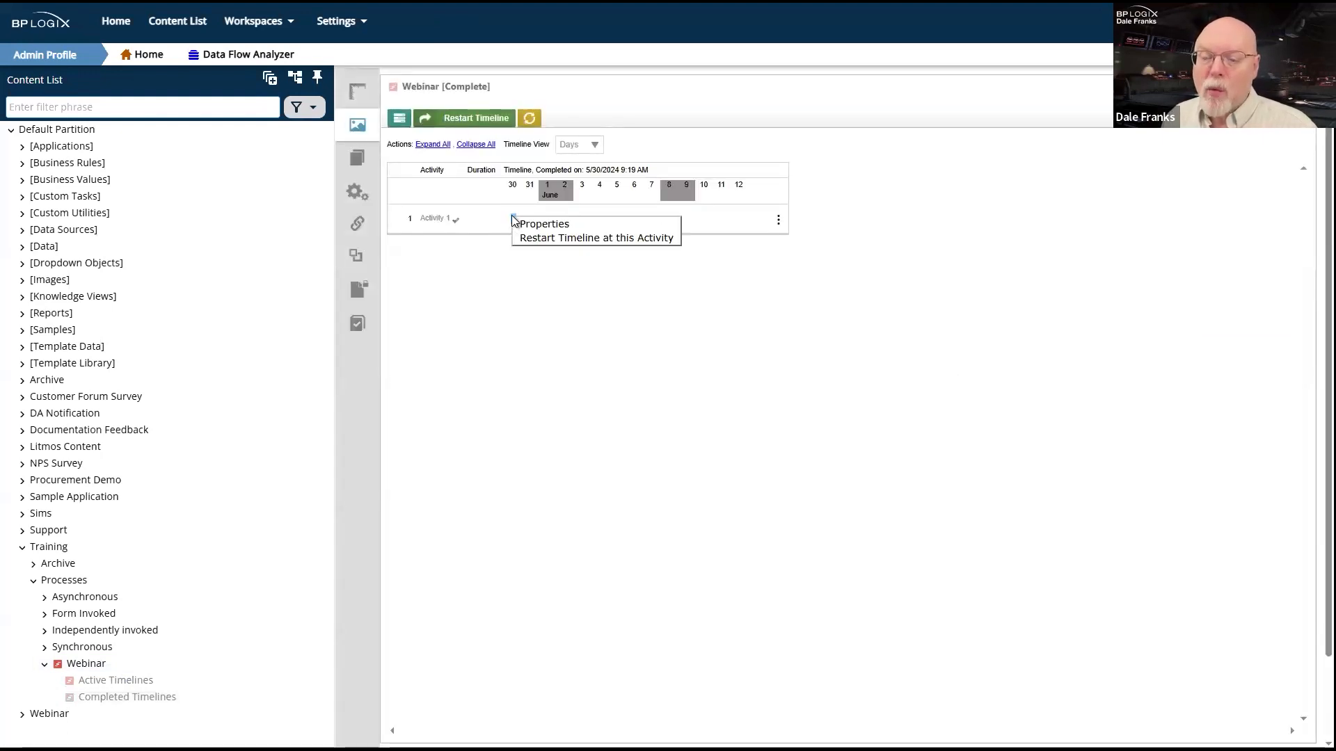
left_click(601, 240)
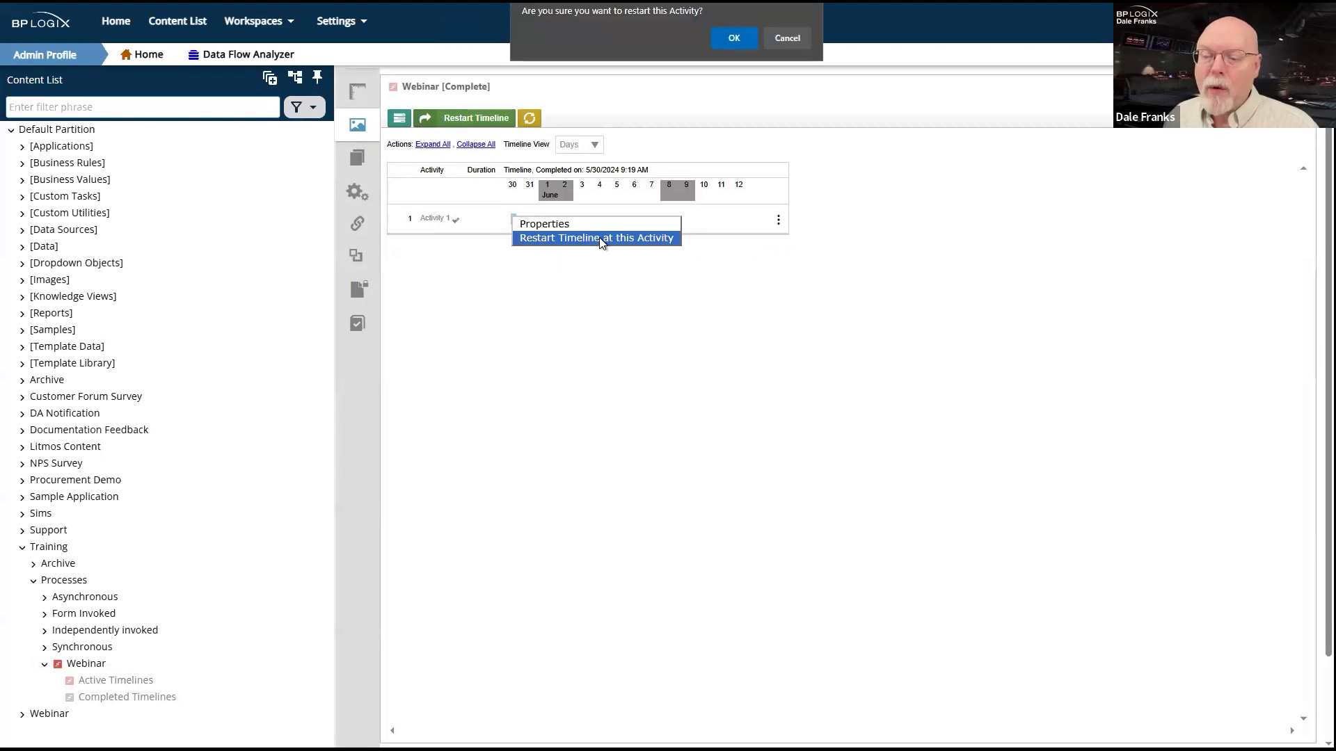
left_click(724, 38)
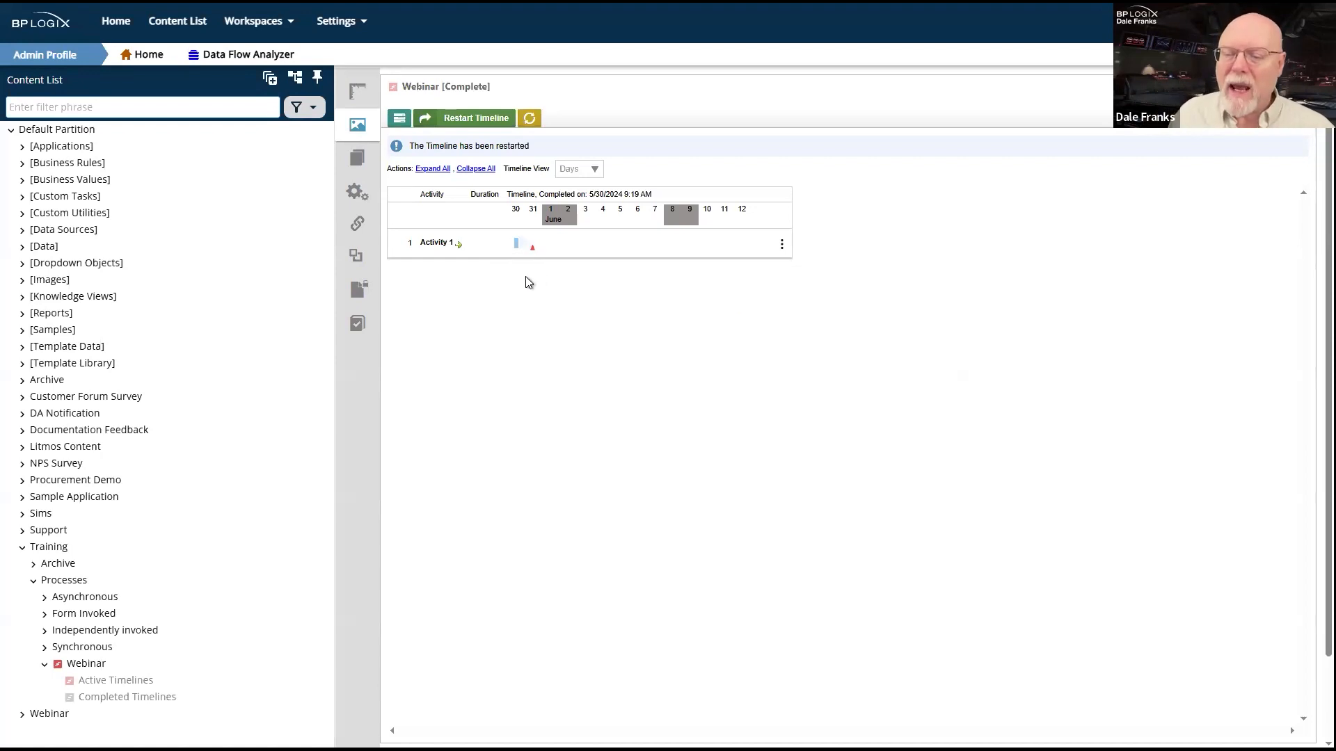
mouse_move(524, 247)
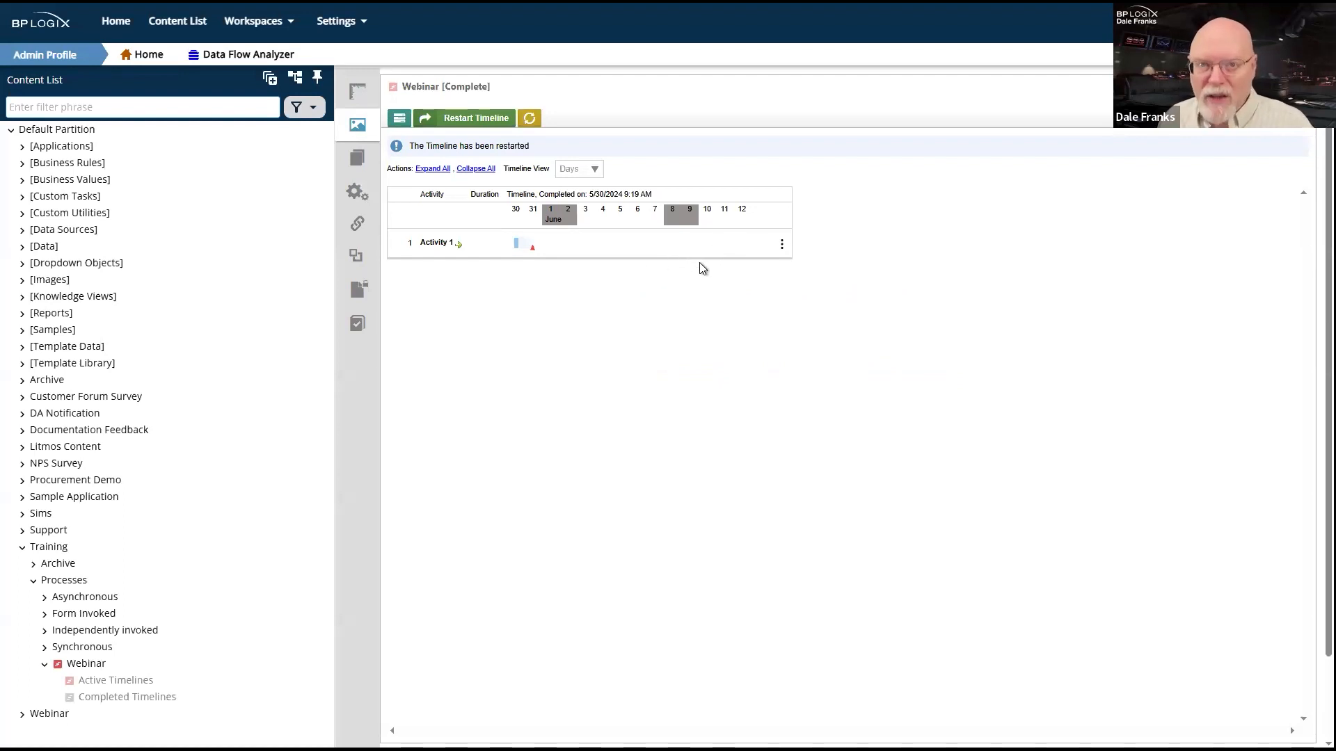
Check the restarted Activity 1's details and options on the graphical timeline, and refresh the Webinar instance.
mouse_move(502, 249)
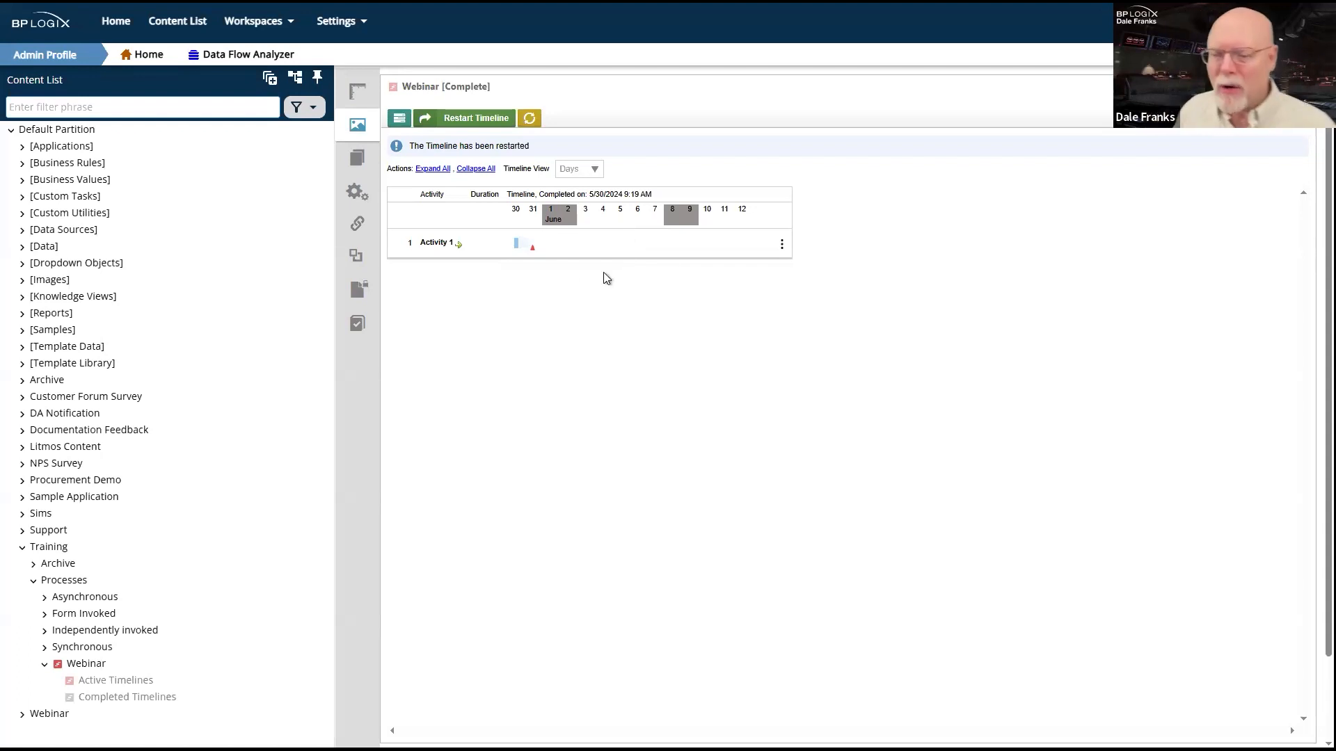
right_click(524, 250)
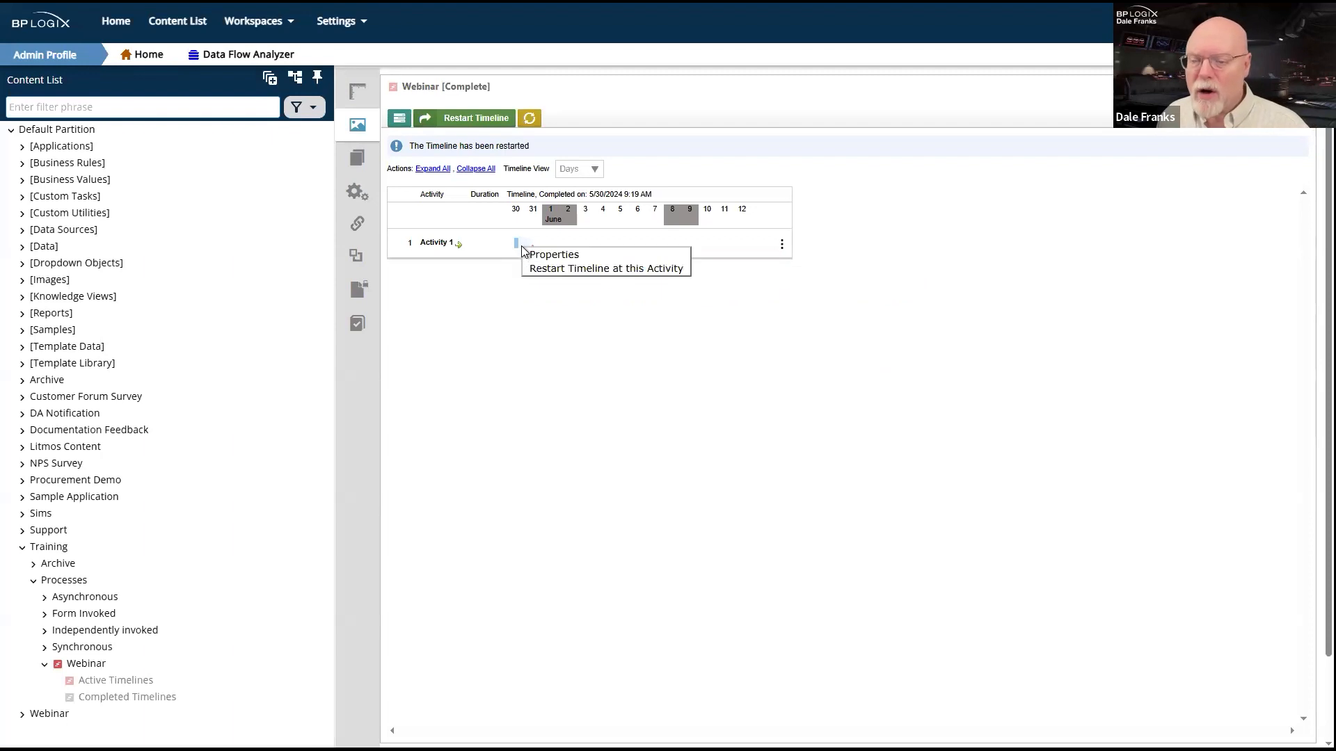
left_click(489, 362)
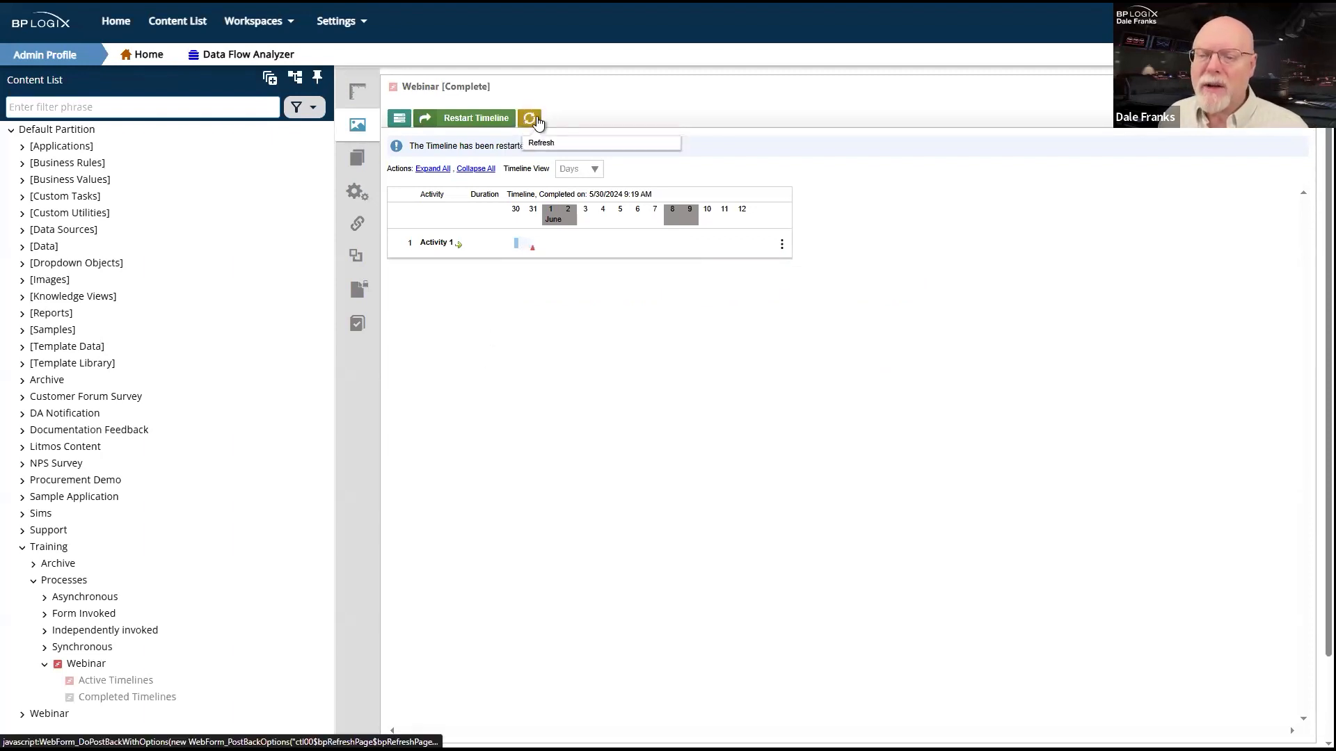
mouse_move(526, 253)
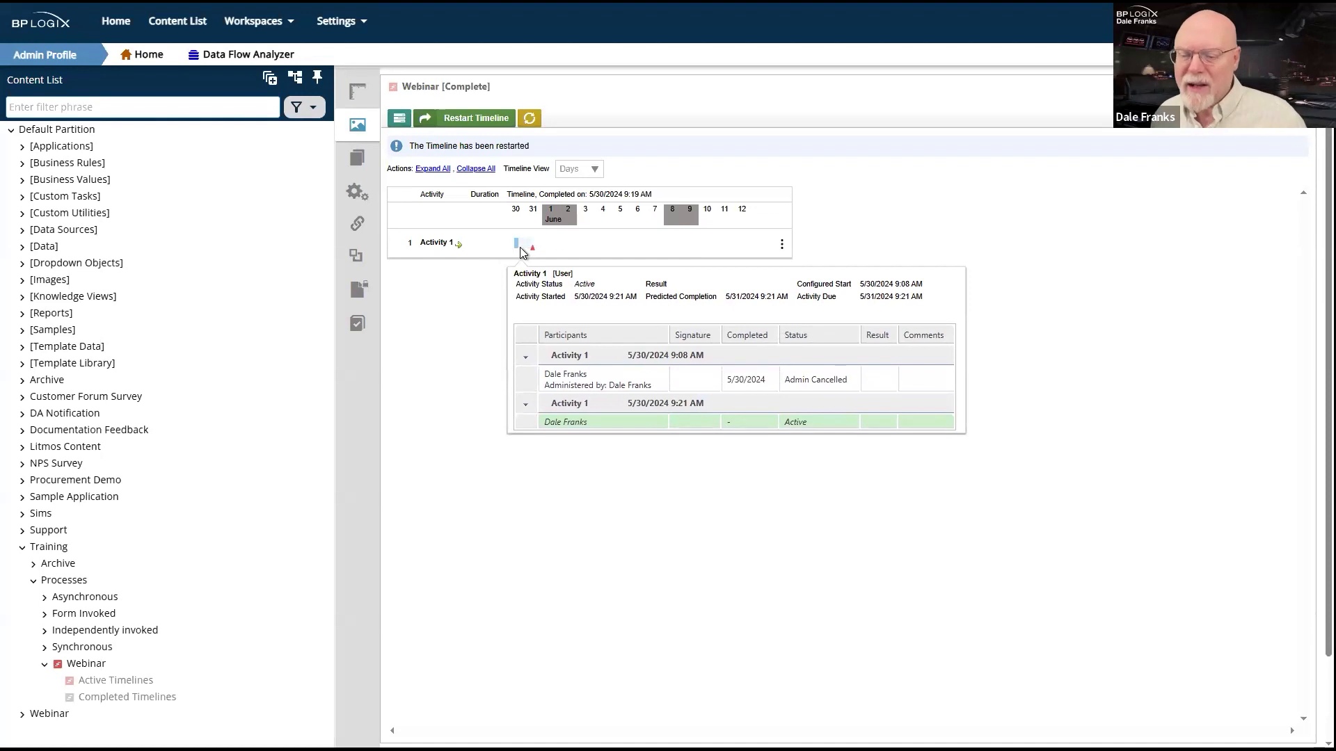
left_click(528, 118)
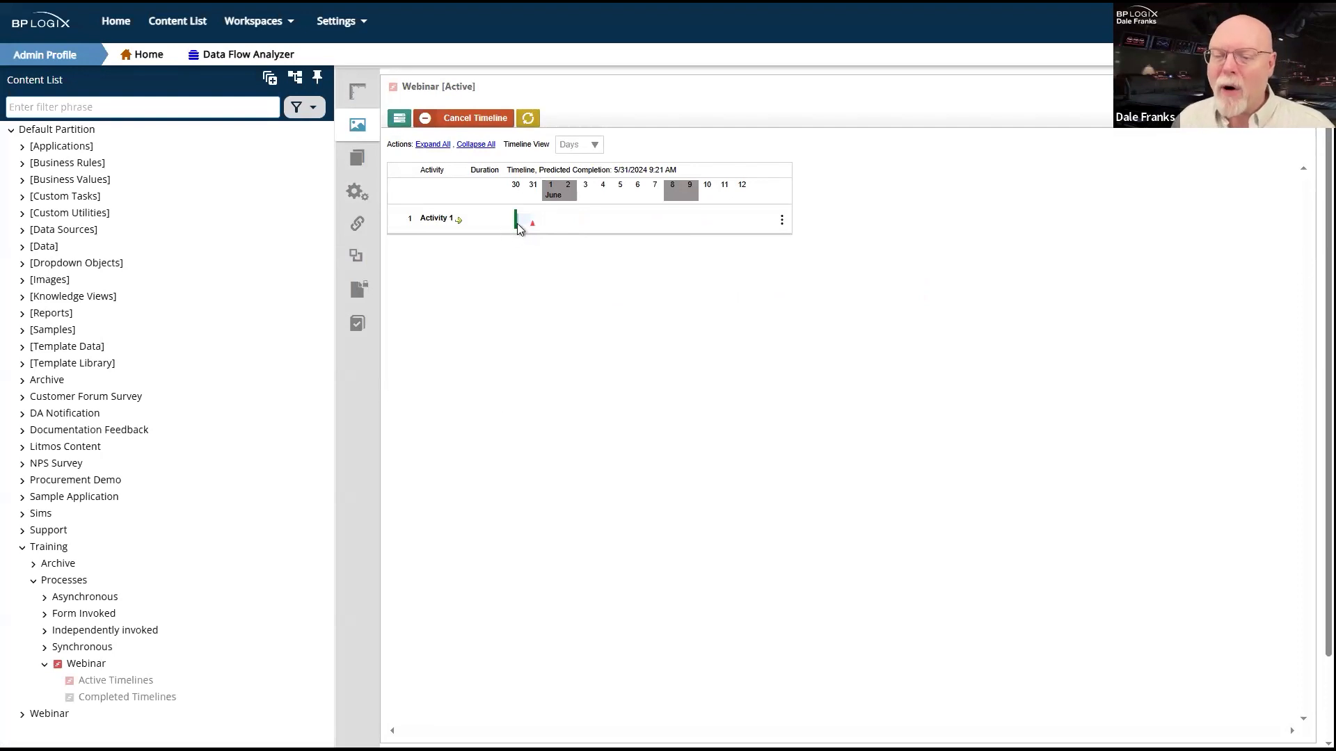
Review Activity 1's participants and administrative options, and restart the activity in the active Webinar instance.
mouse_move(518, 230)
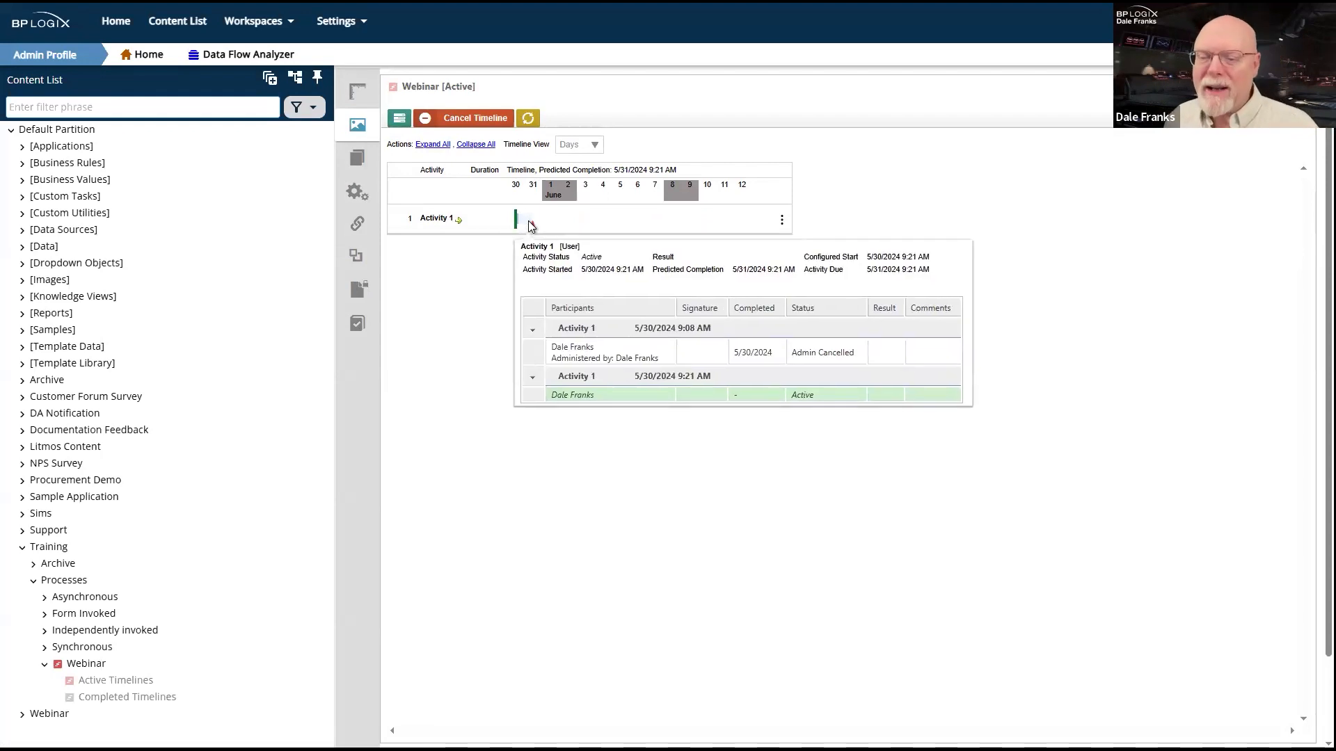
right_click(530, 226)
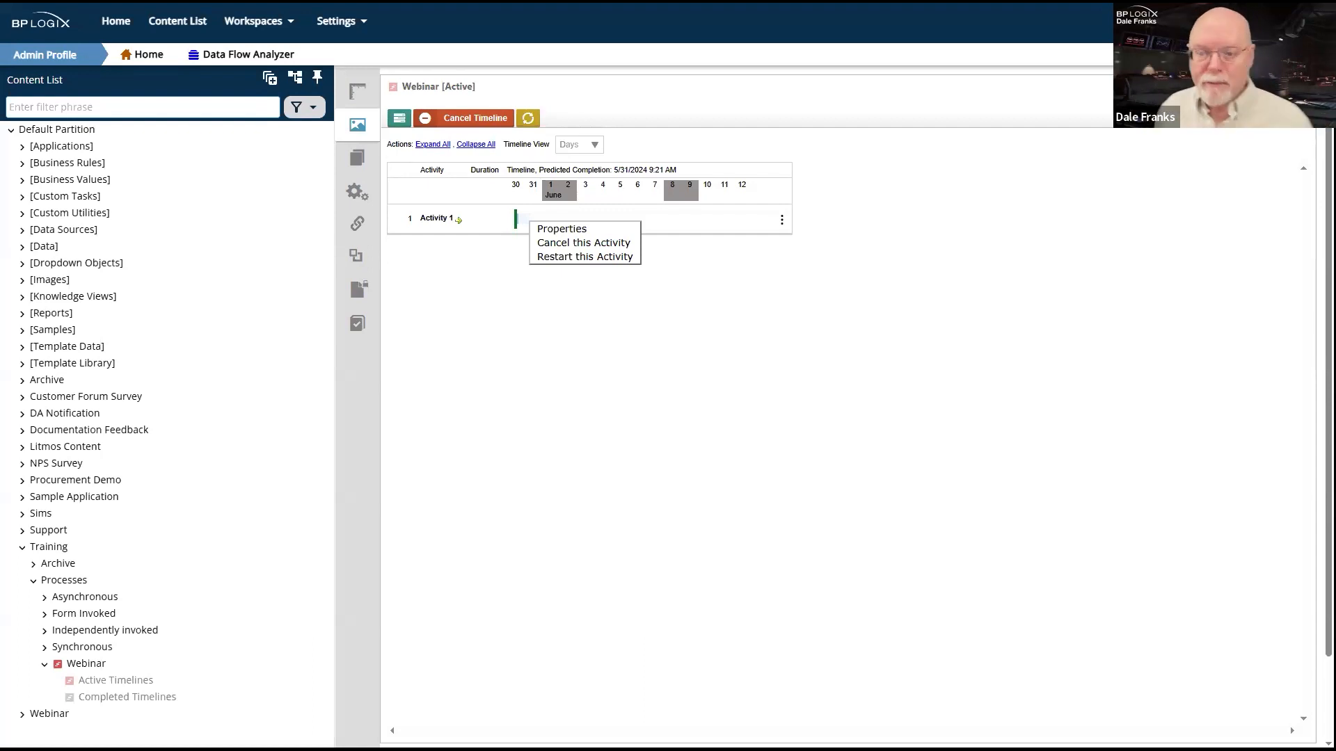
left_click(462, 355)
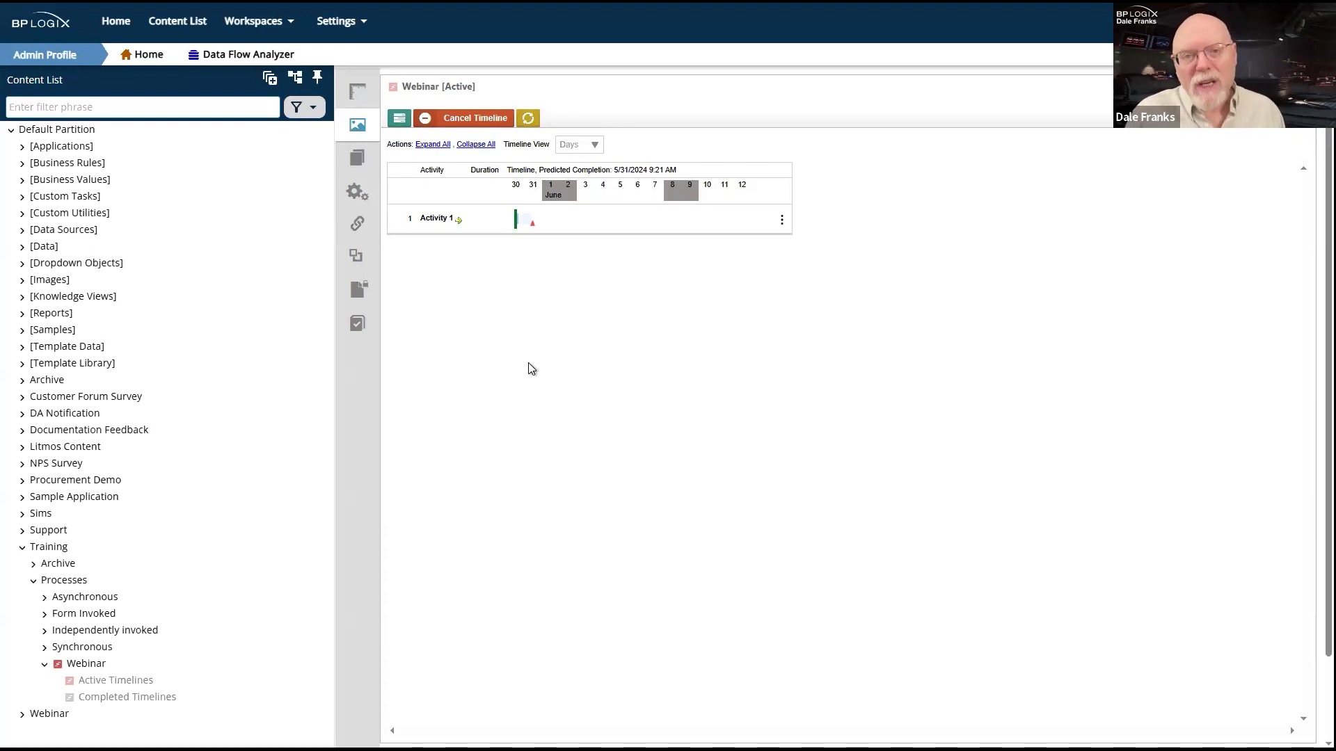
mouse_move(528, 222)
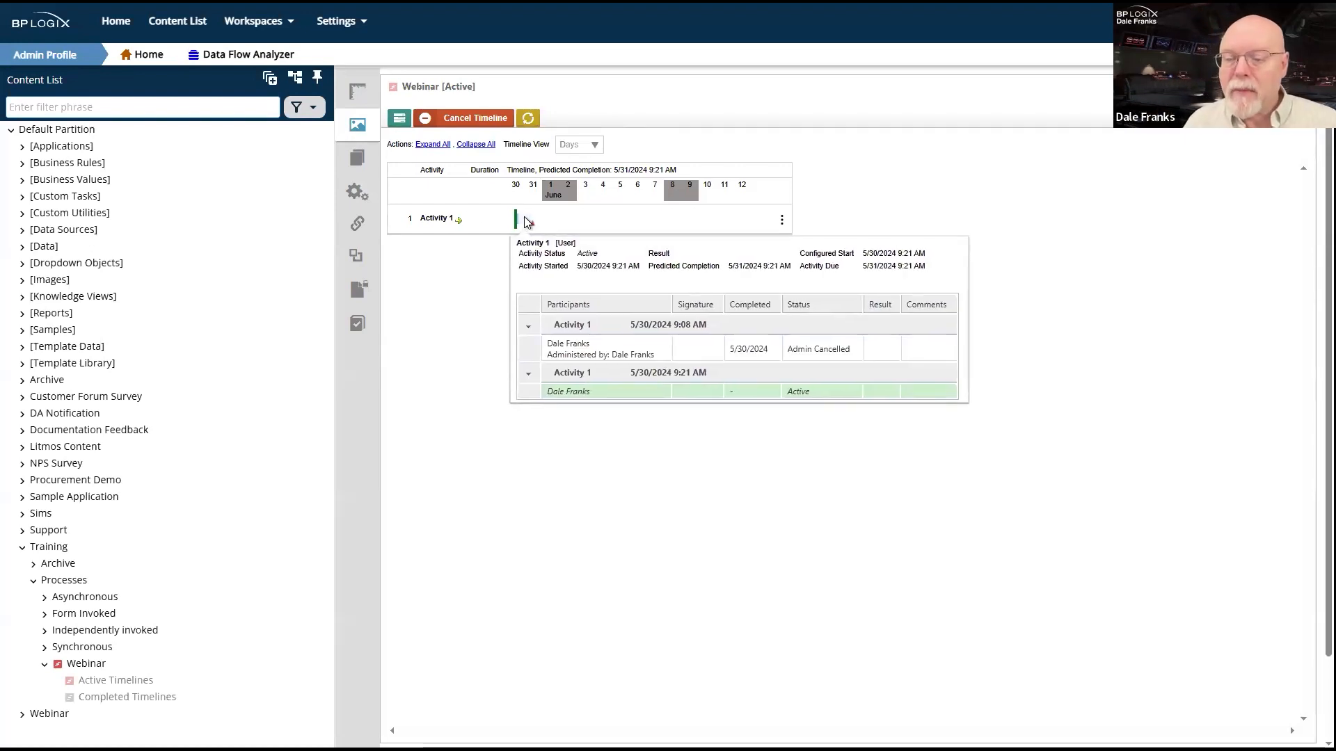
right_click(527, 222)
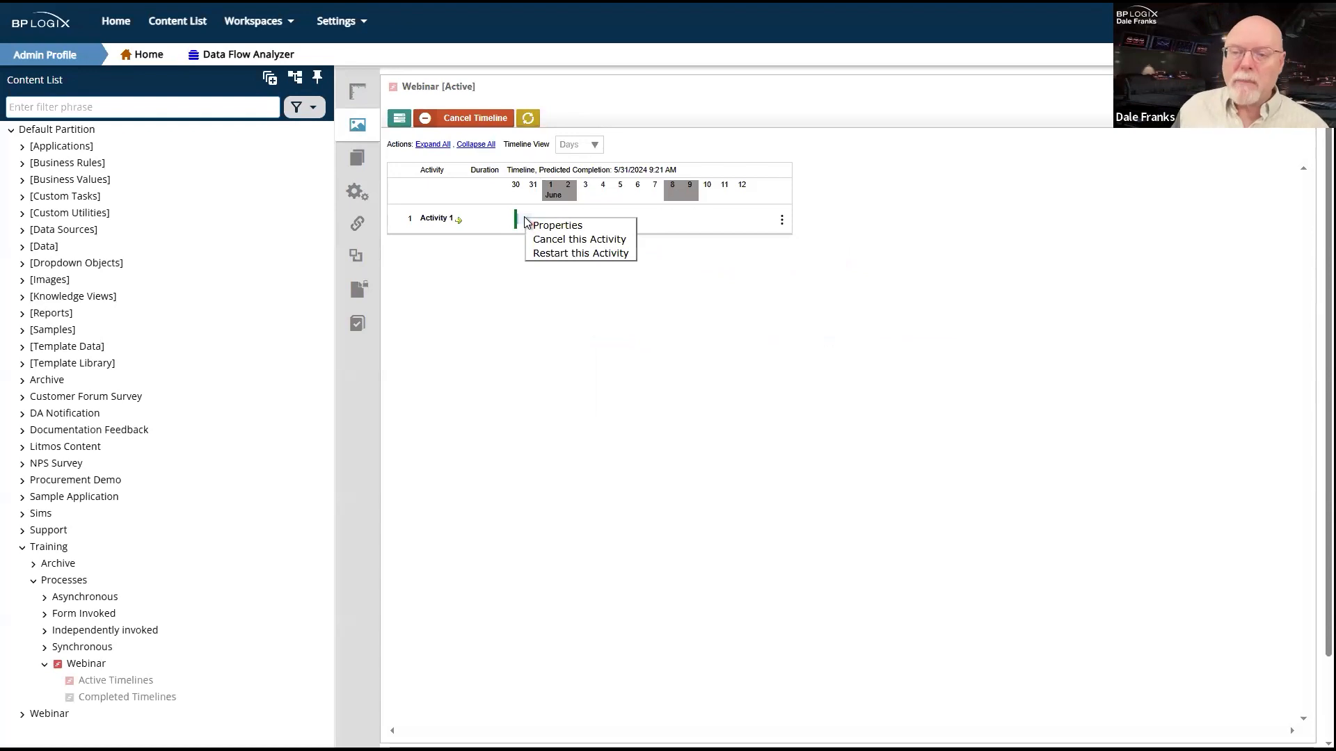
left_click(598, 255)
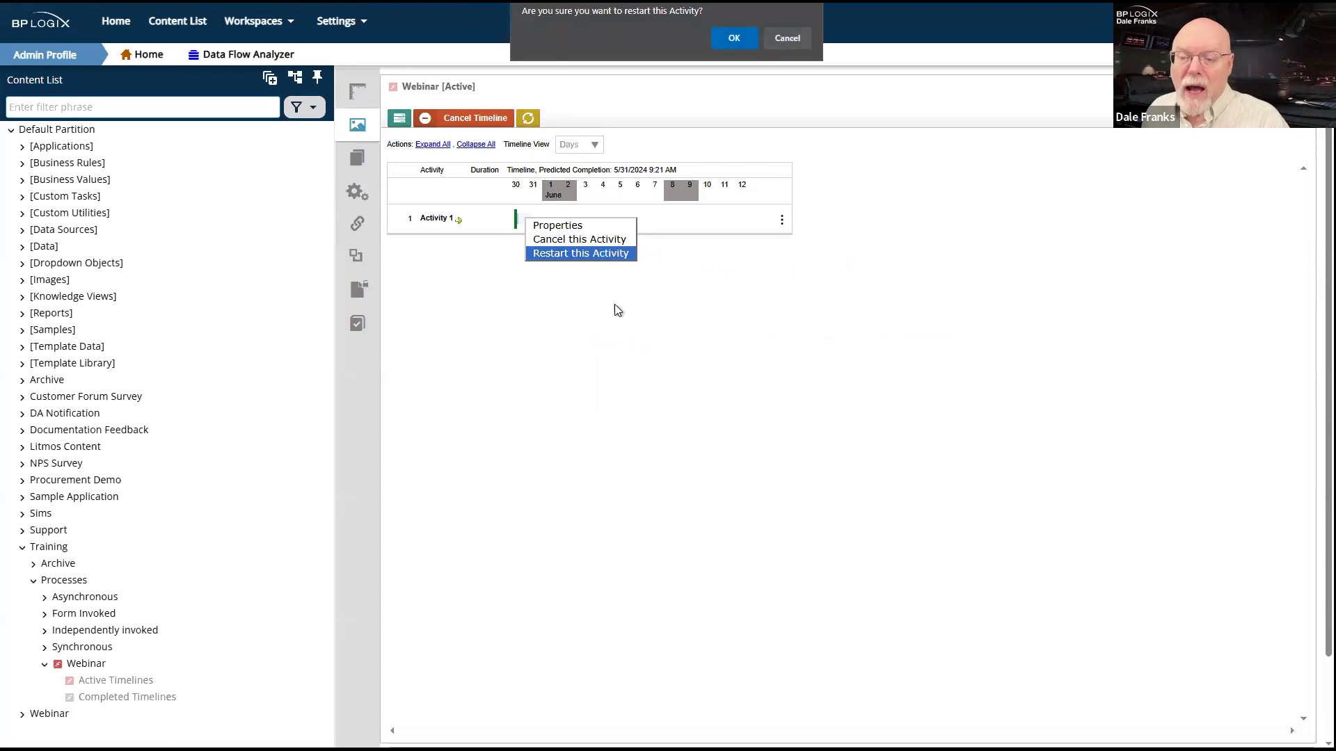
left_click(734, 38)
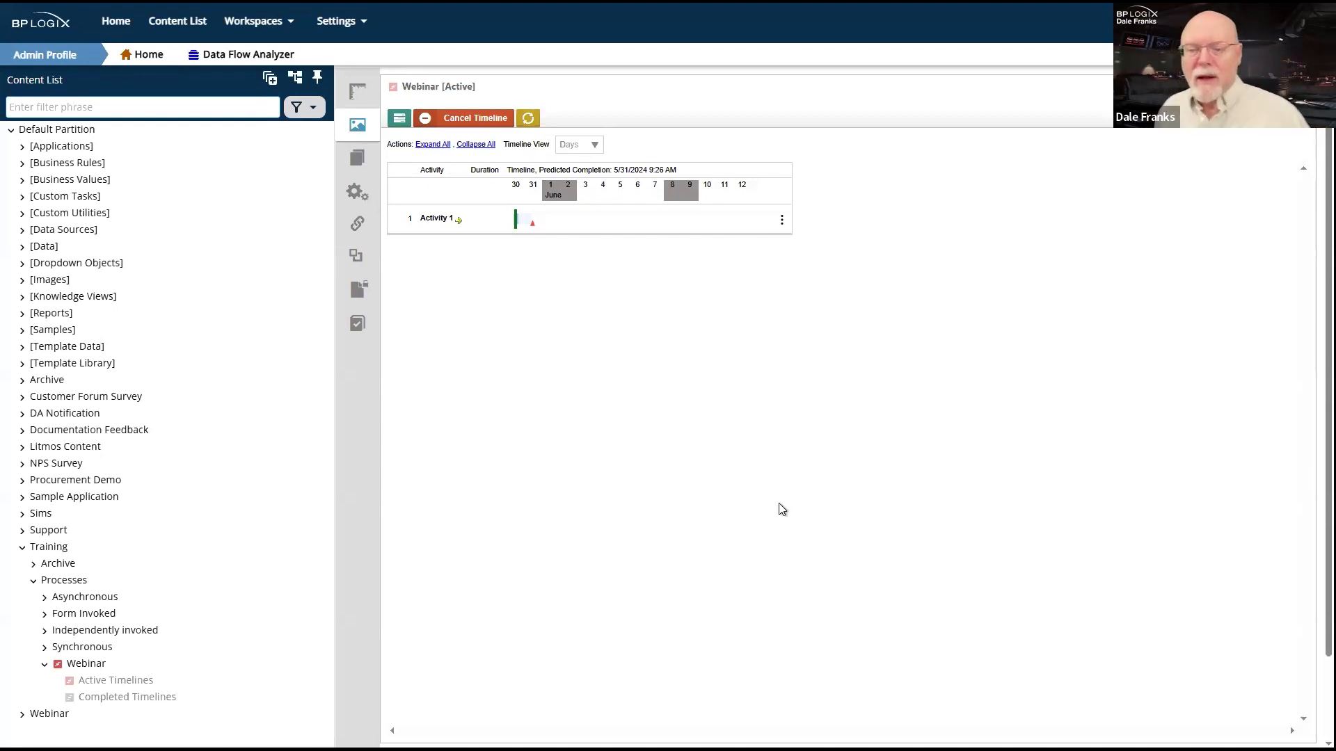
Open Activity 1's advanced options in the Webinar timeline definition and view the Restart Users choices.
left_click(87, 665)
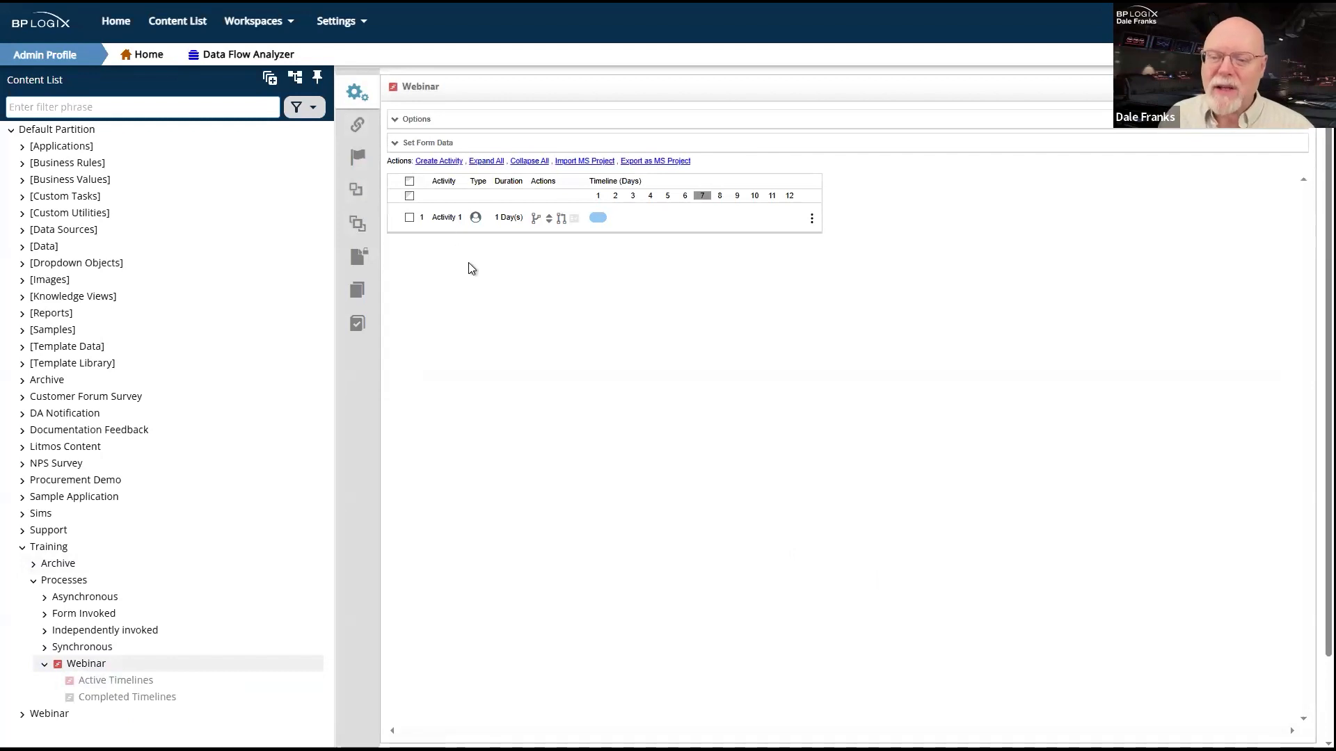
left_click(444, 220)
left_click(993, 198)
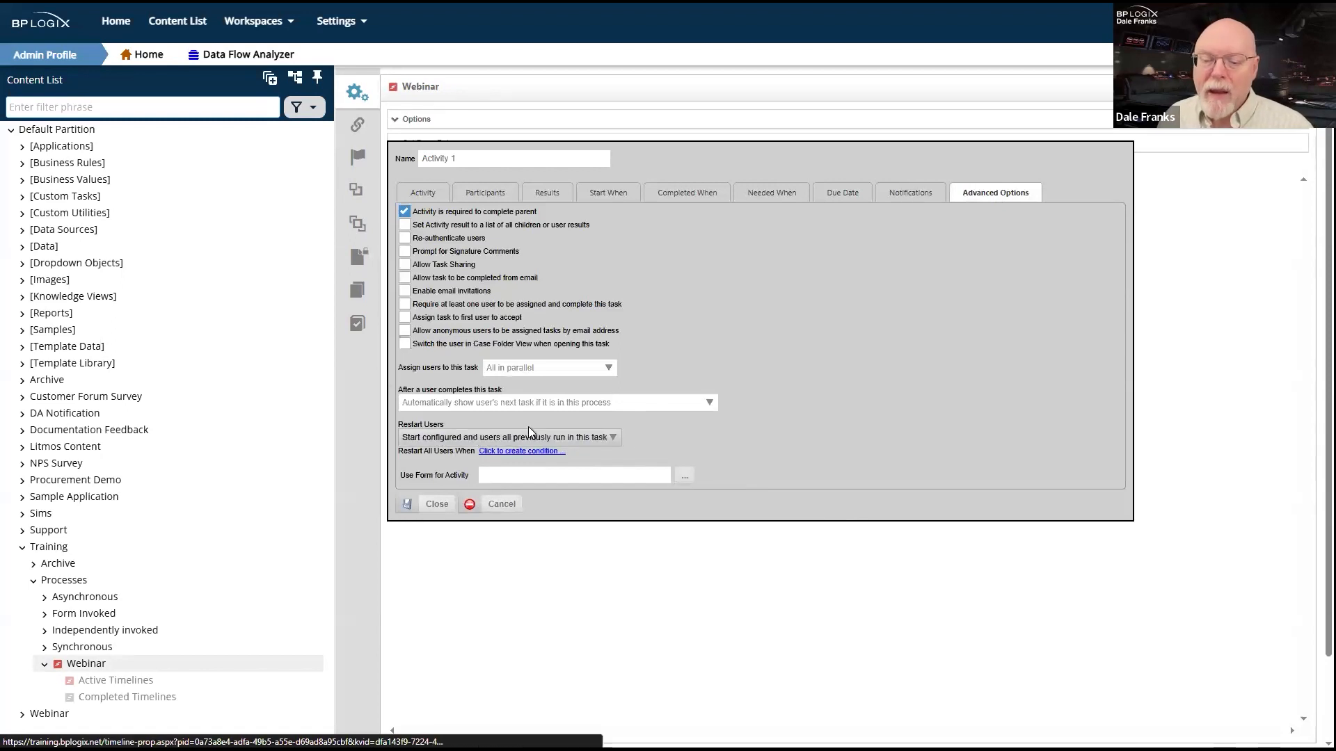
left_click(613, 438)
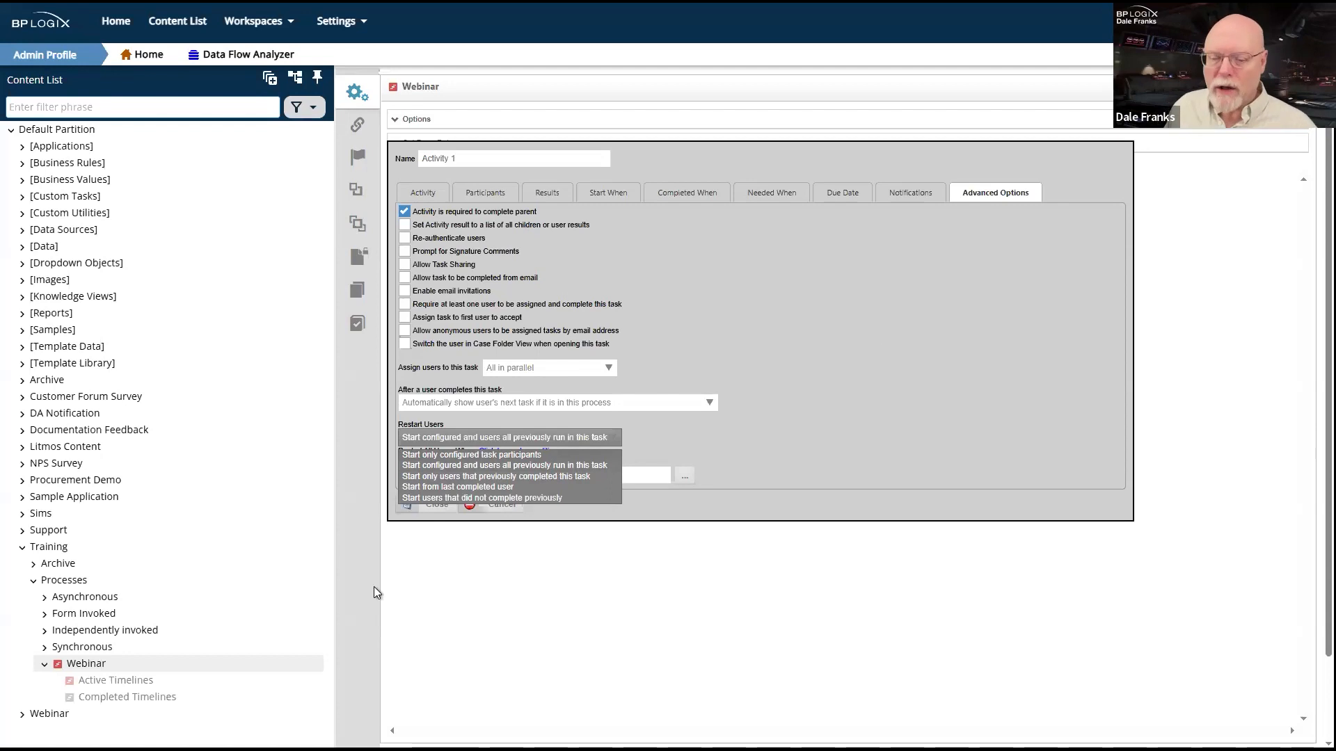
Leave the Webinar timeline definition without saving changes and open the Webinar instance from the active timelines.
left_click(113, 686)
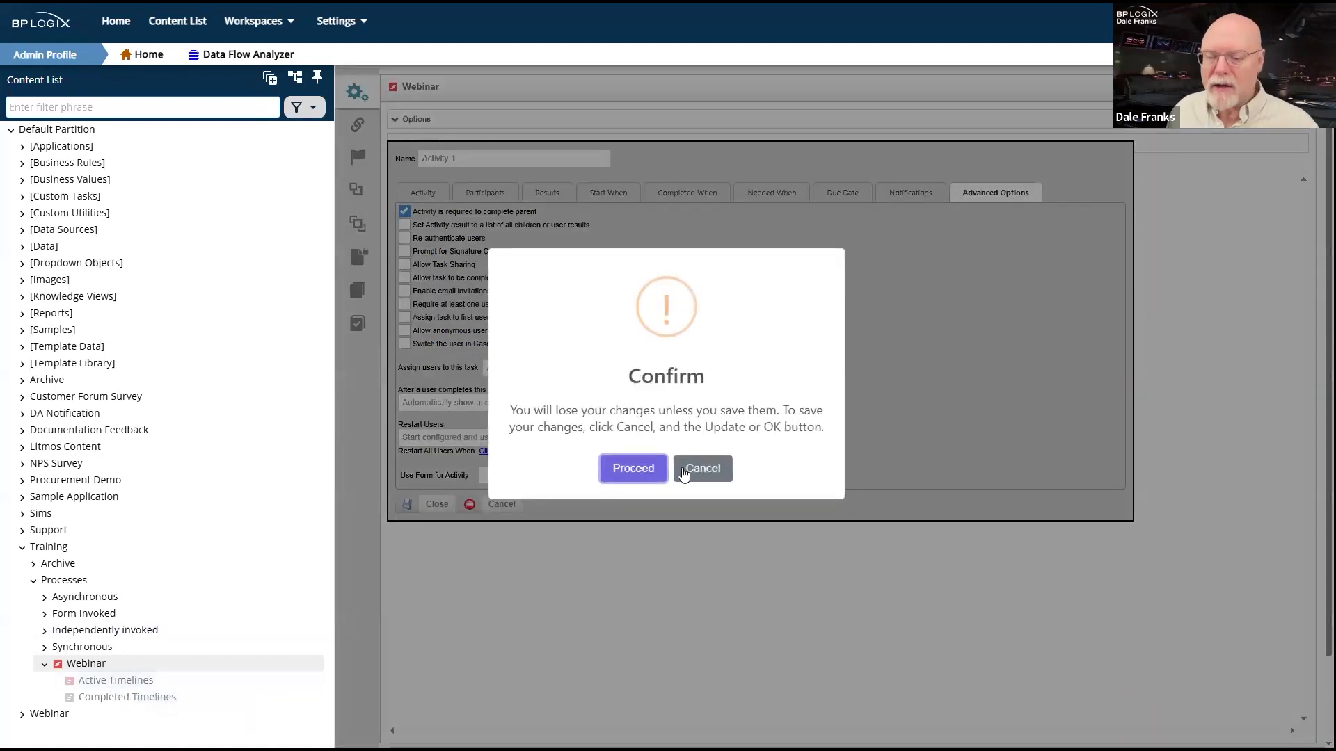
left_click(707, 472)
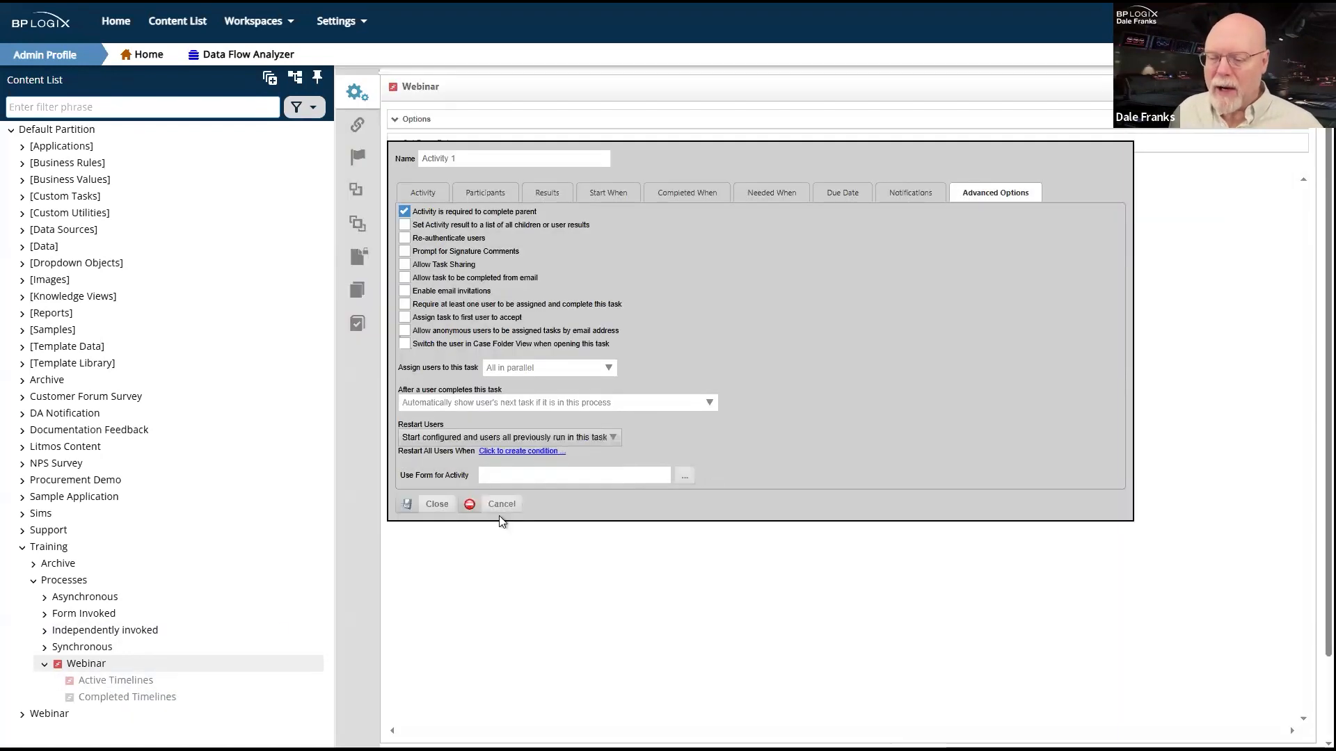
left_click(130, 682)
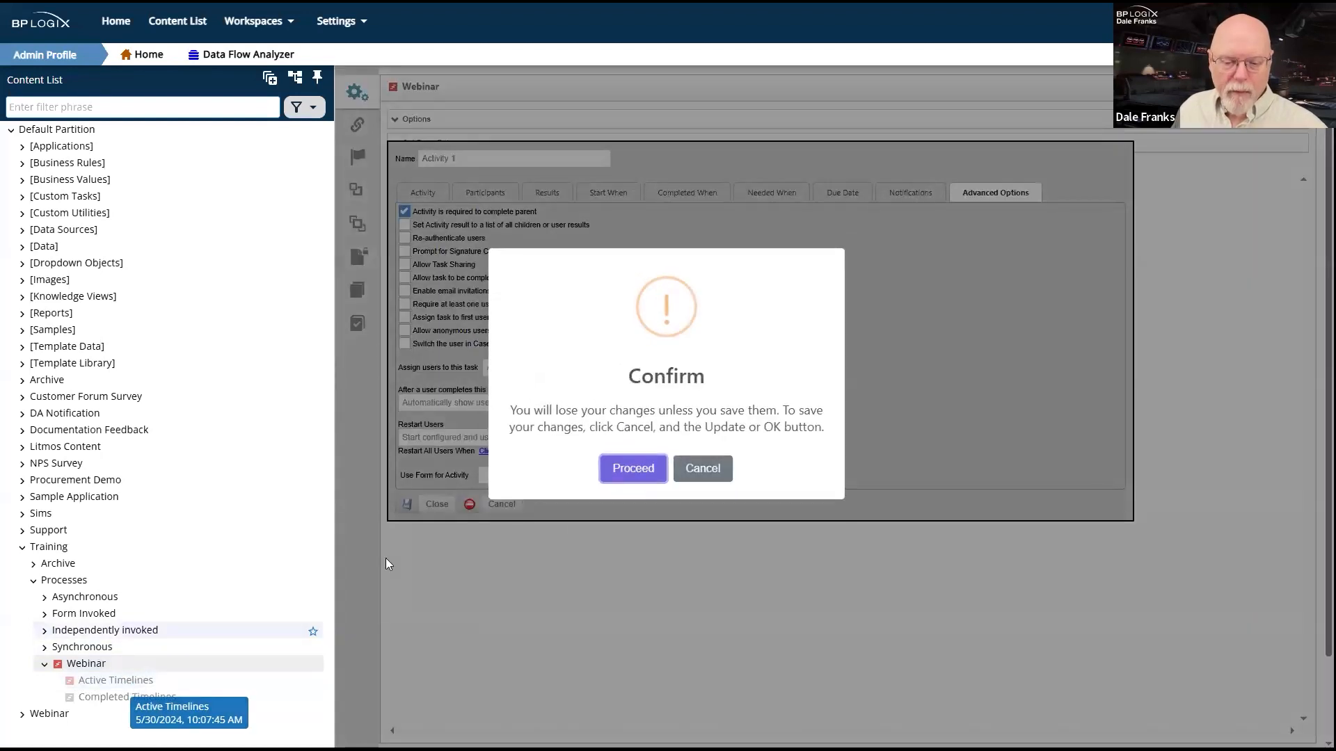
left_click(633, 468)
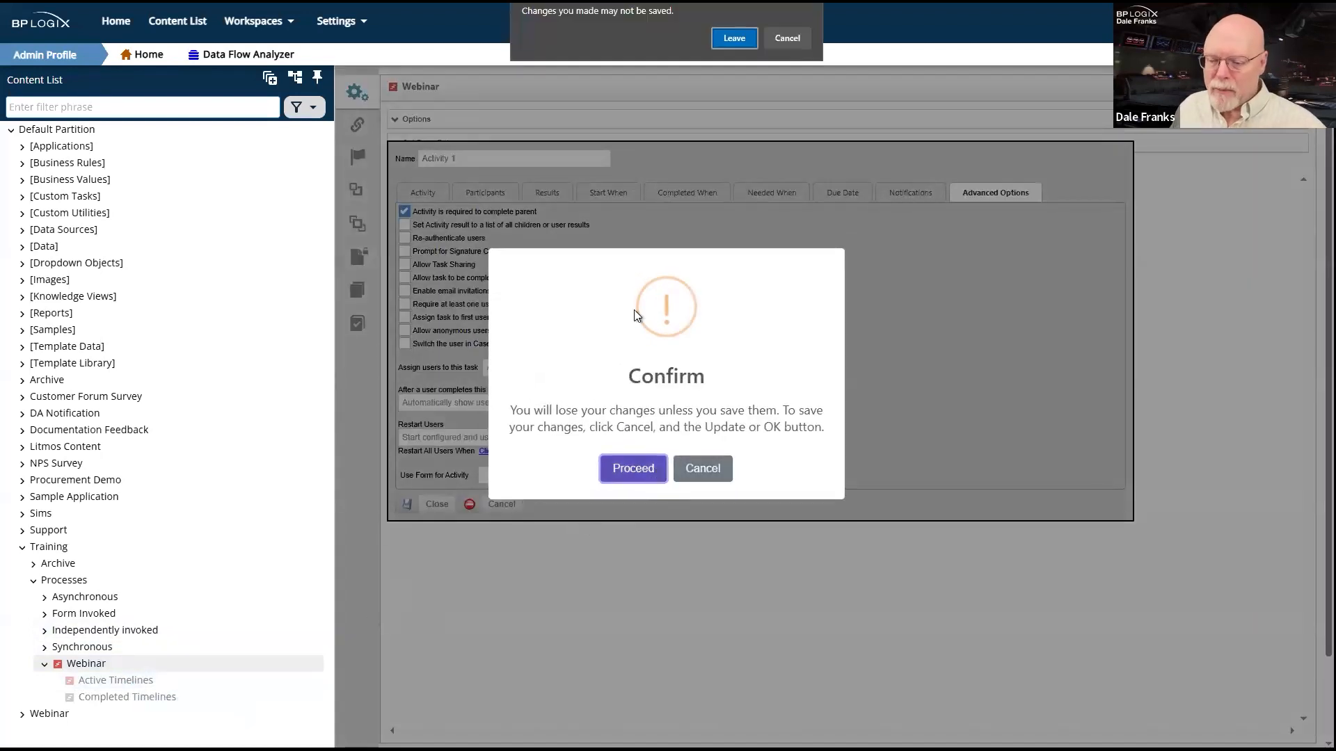
left_click(746, 38)
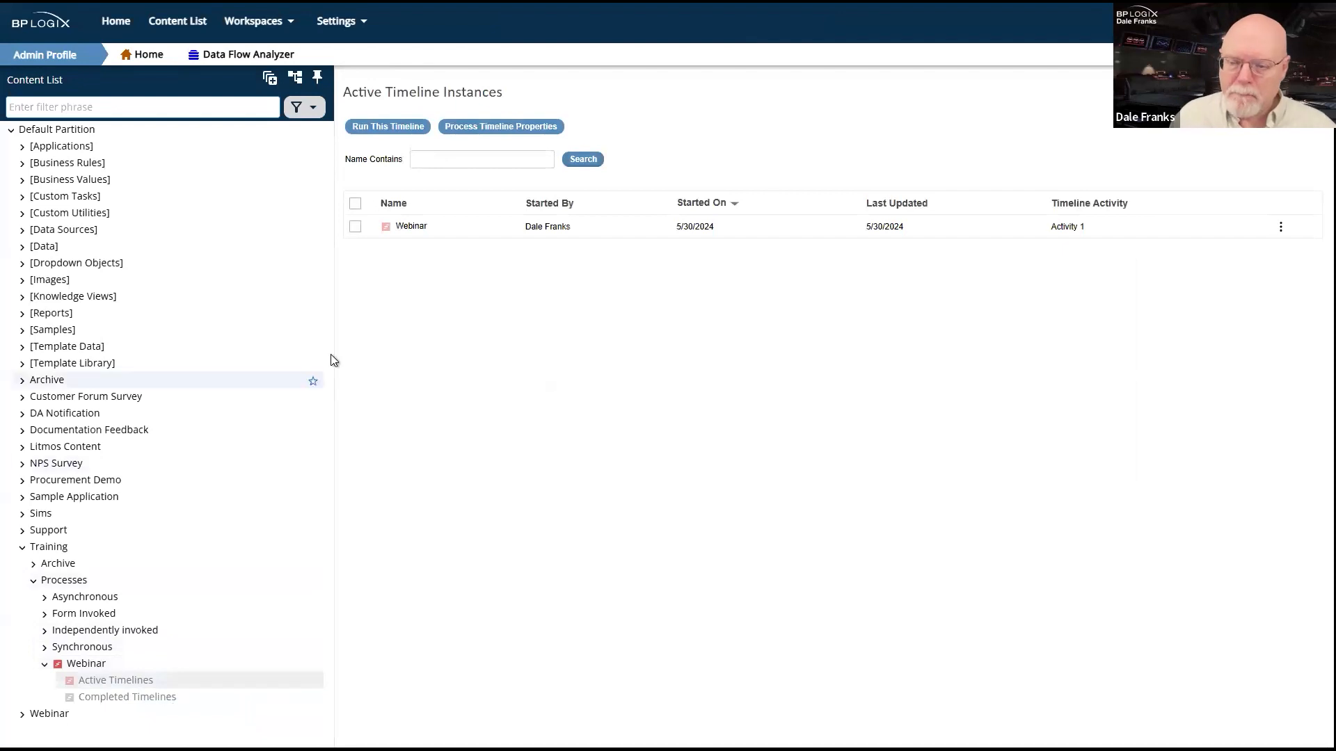
left_click(417, 229)
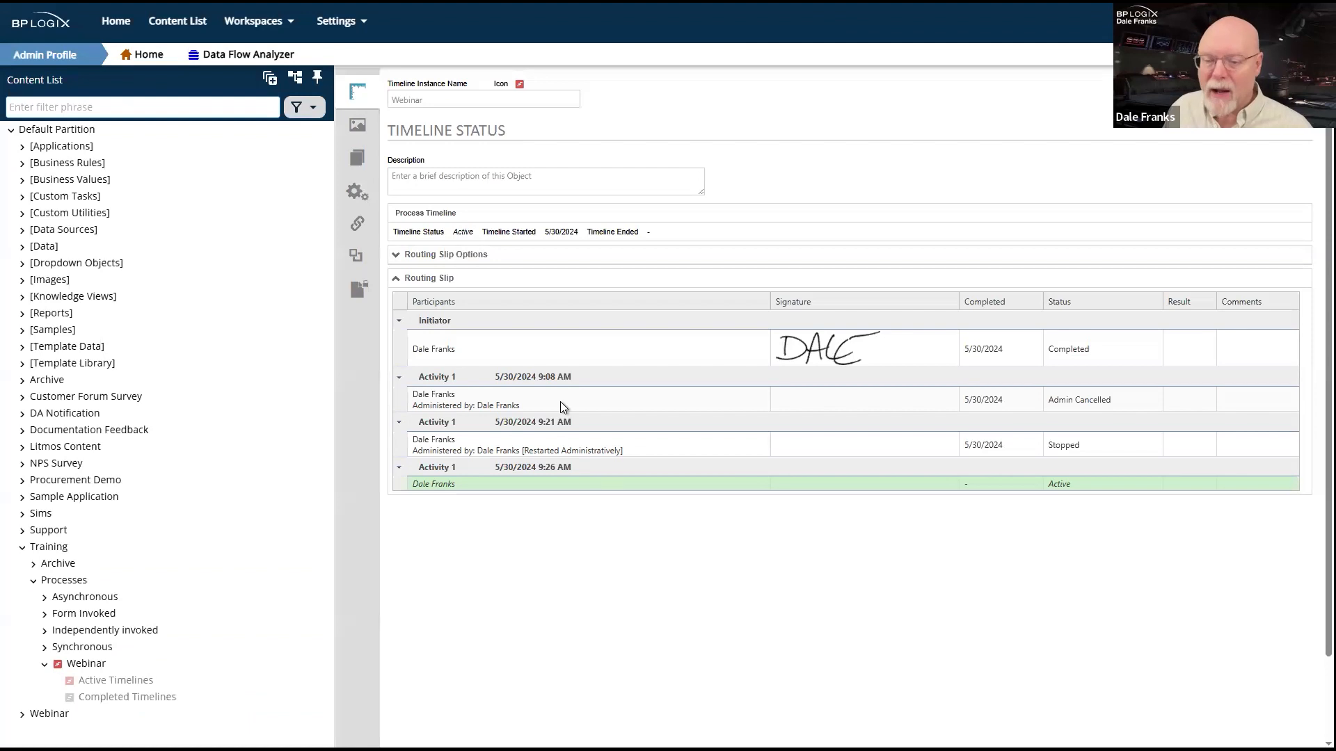
Examine the routing slip's initiator, participant and status entries for each Activity 1 run, and expand the Routing Slip Options.
double_click(438, 320)
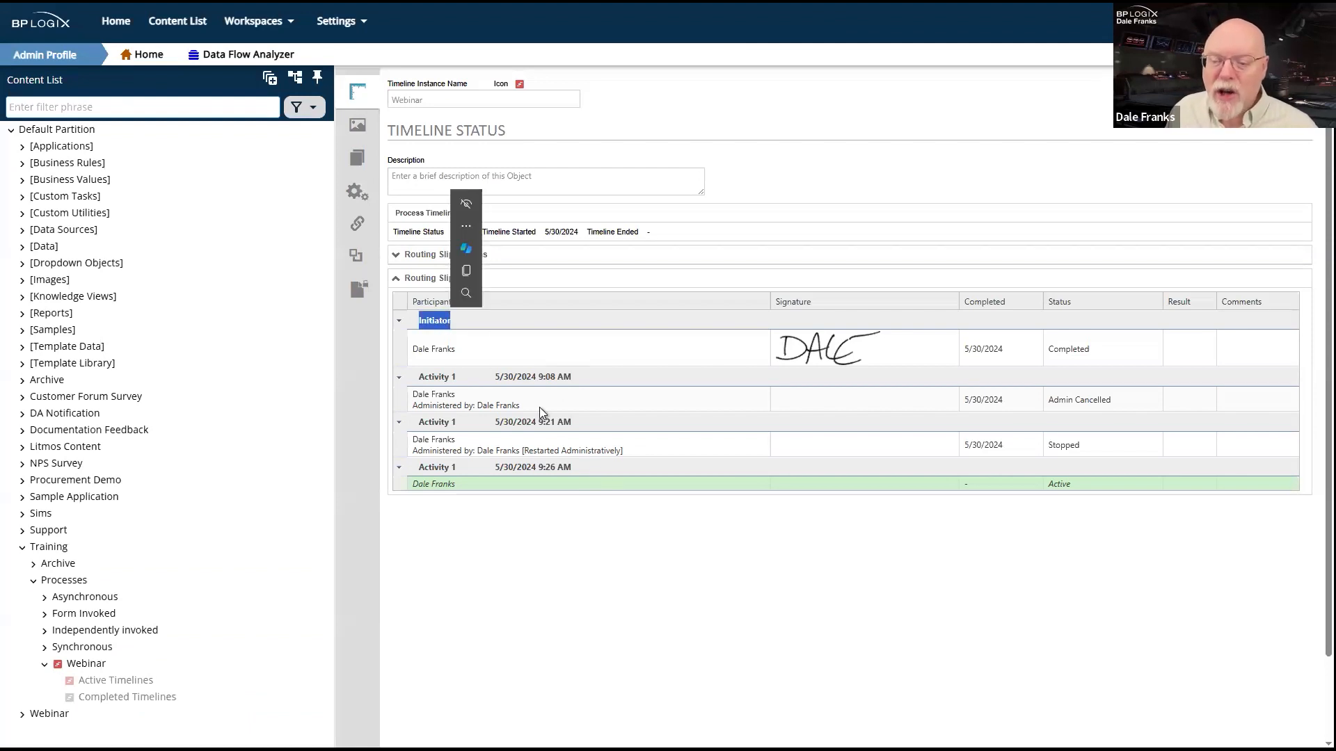
left_click(701, 588)
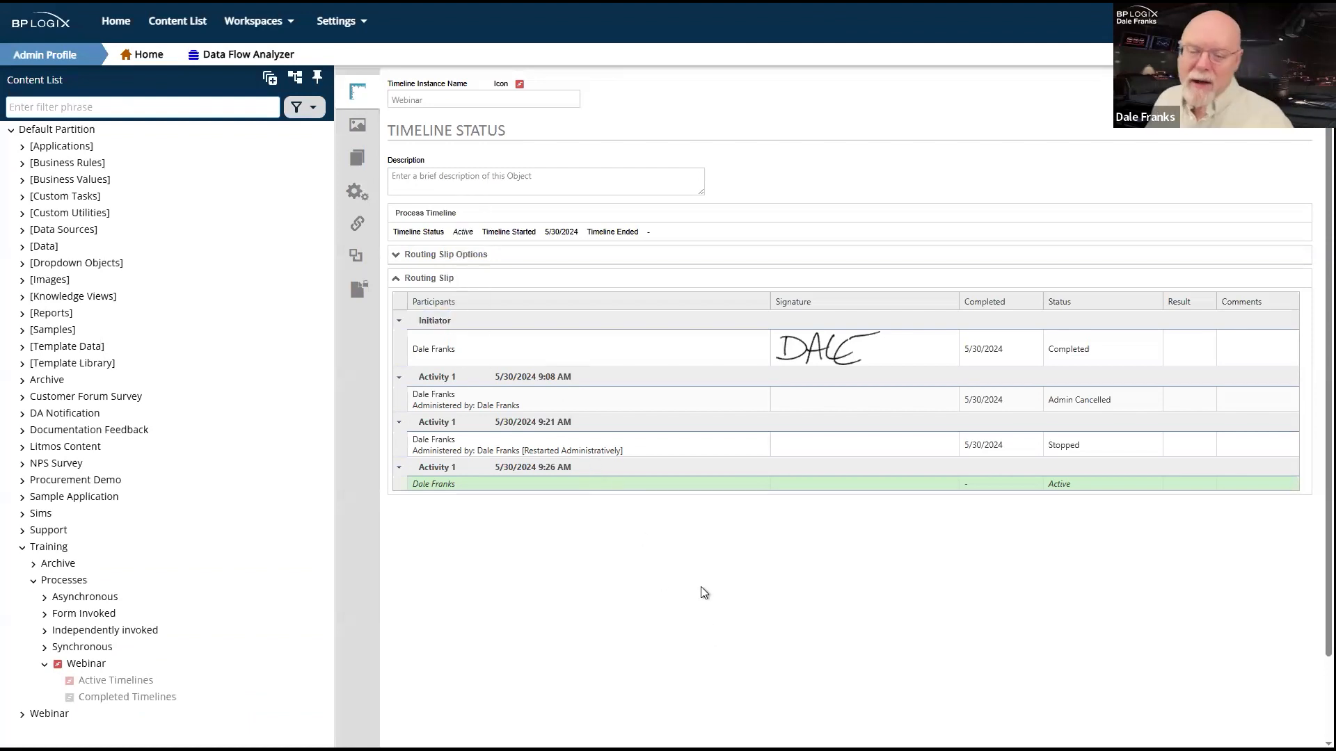
left_click_drag(550, 405, 412, 407)
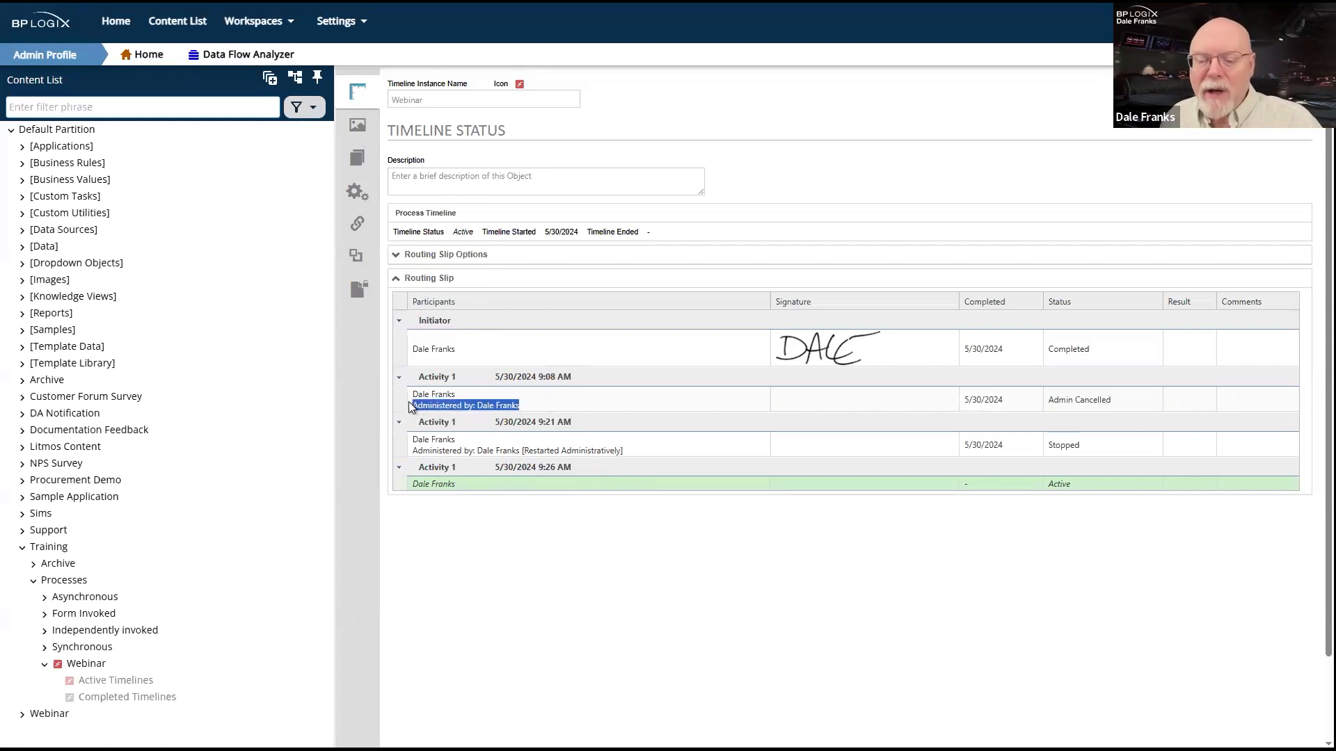
left_click(1127, 396)
left_click_drag(1127, 398, 1046, 400)
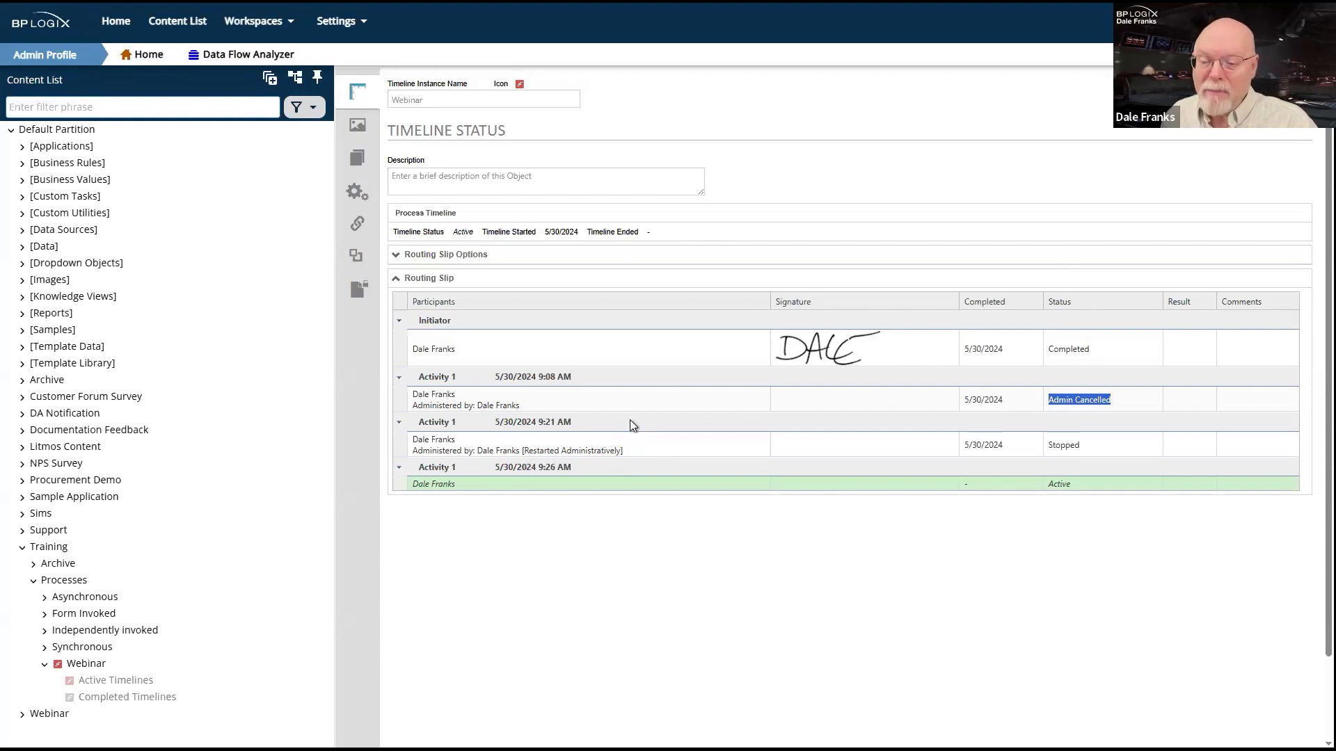
left_click_drag(658, 436, 633, 452)
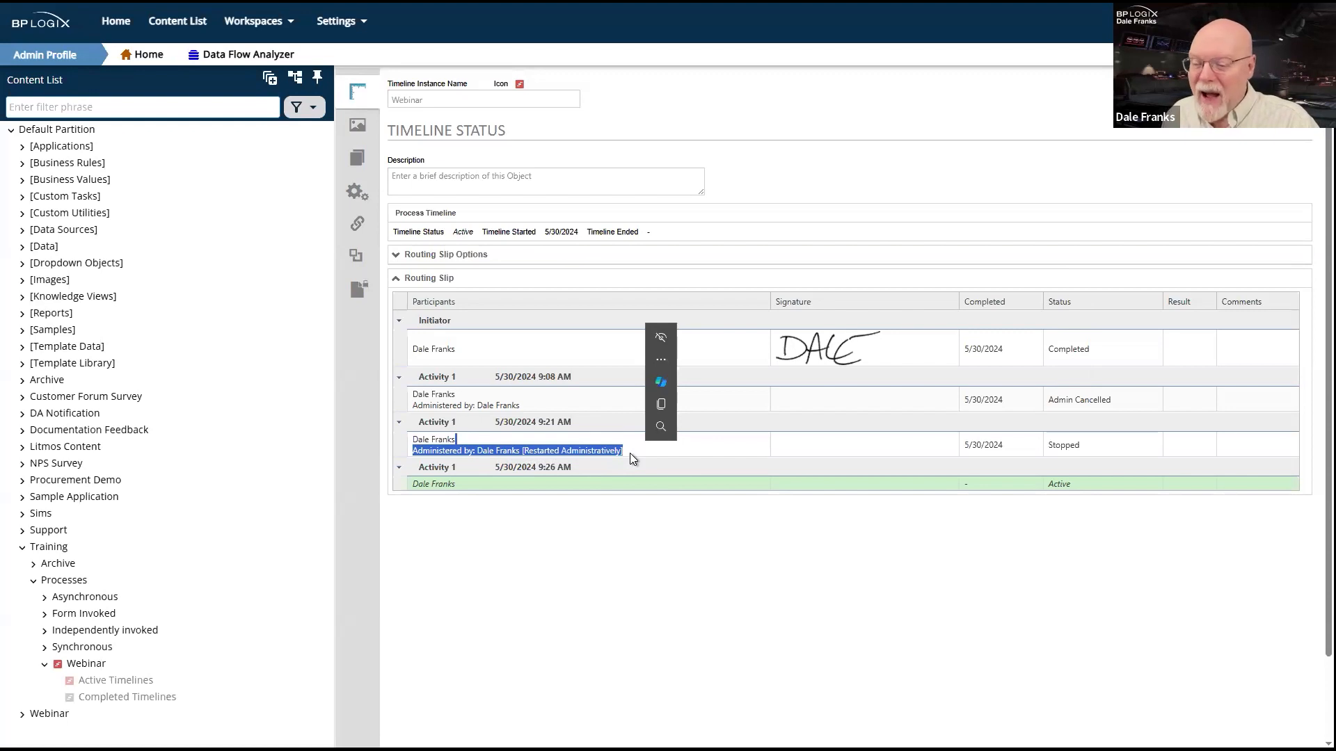
left_click(535, 505)
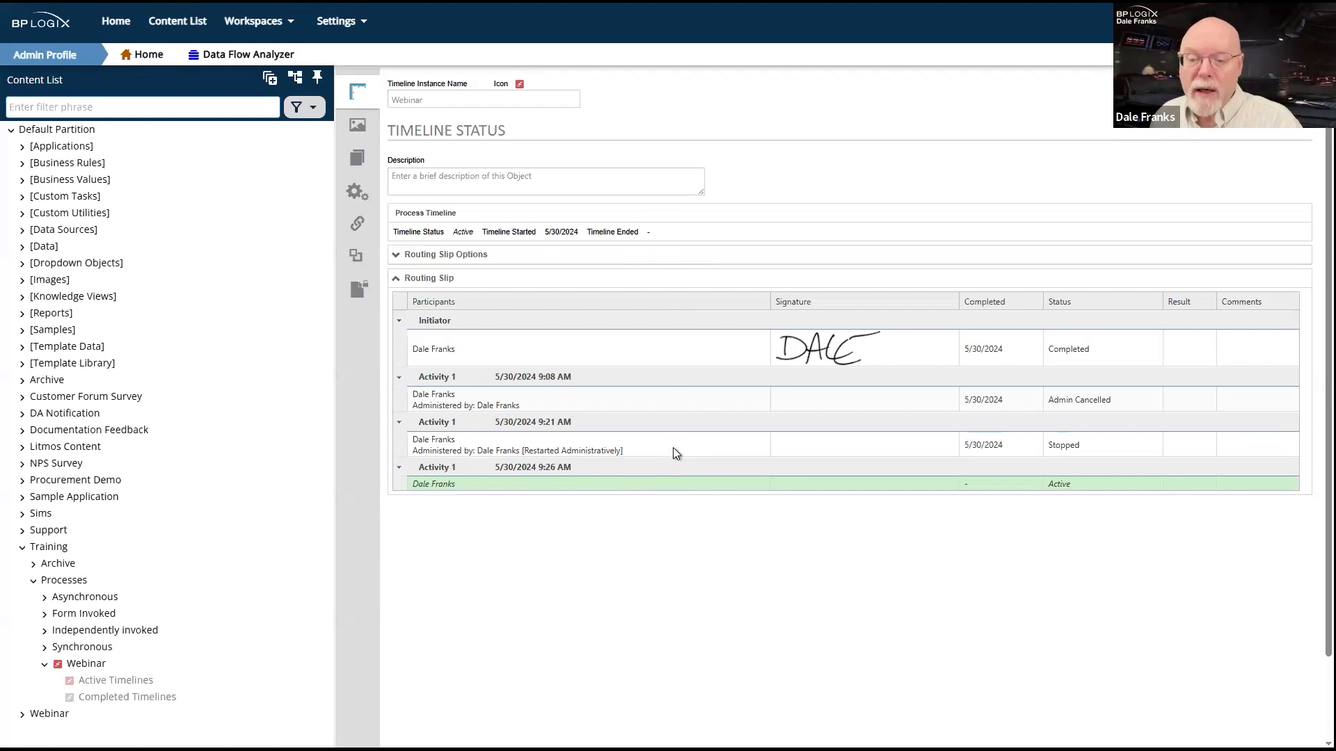
left_click(395, 257)
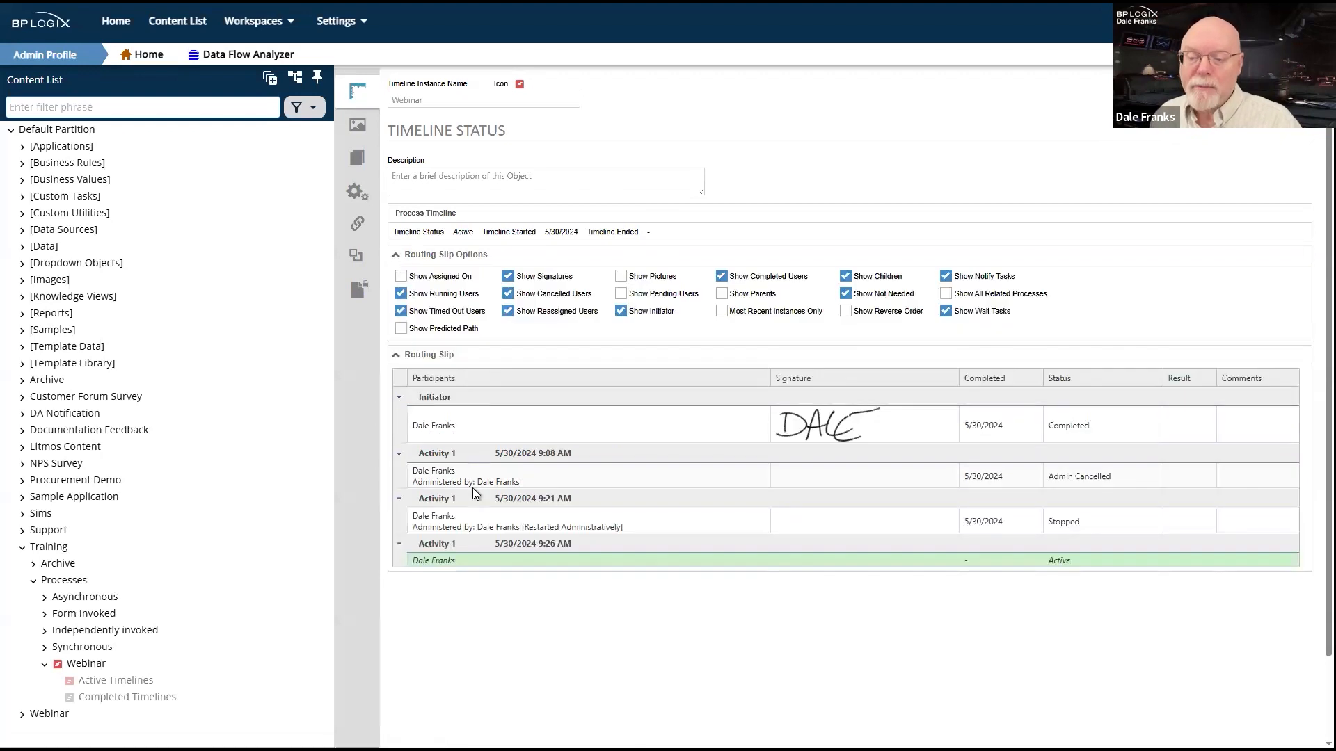
Show the active Webinar instance's graphical timeline and open Activity 1's properties from it.
left_click(357, 131)
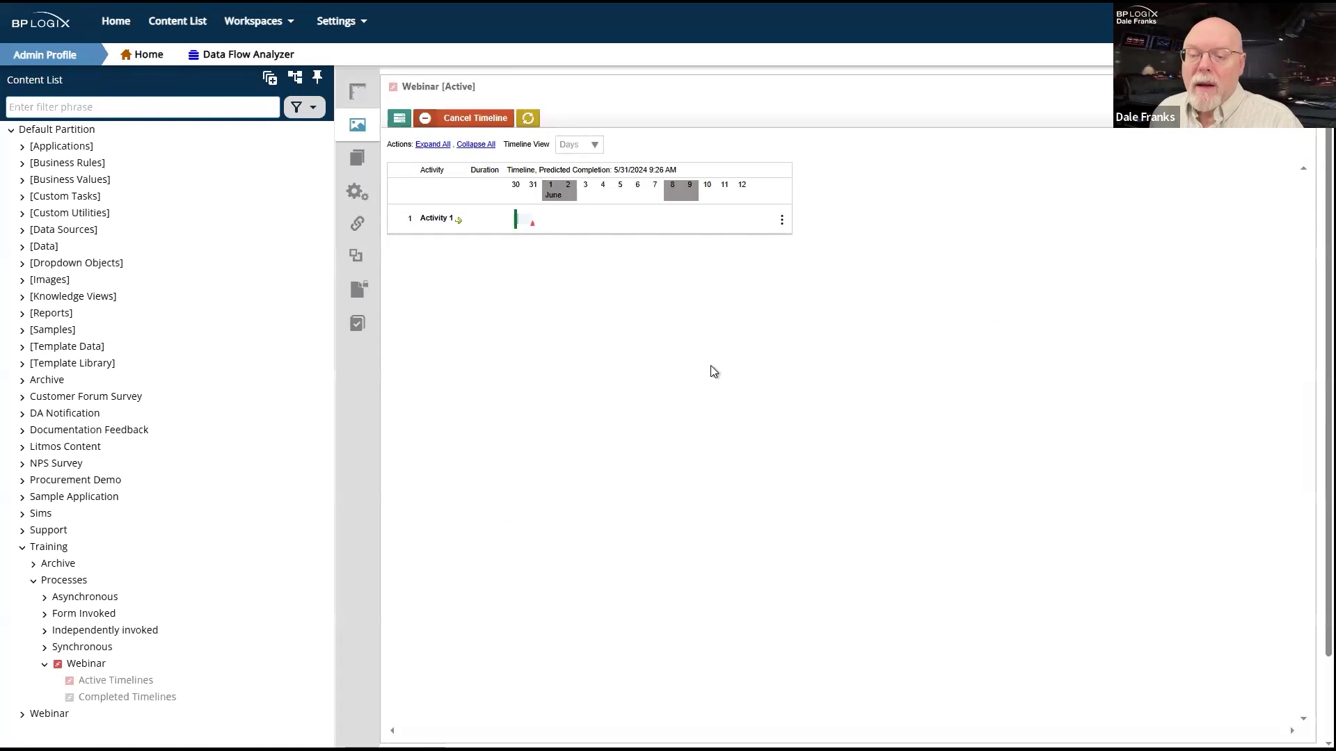
mouse_move(528, 223)
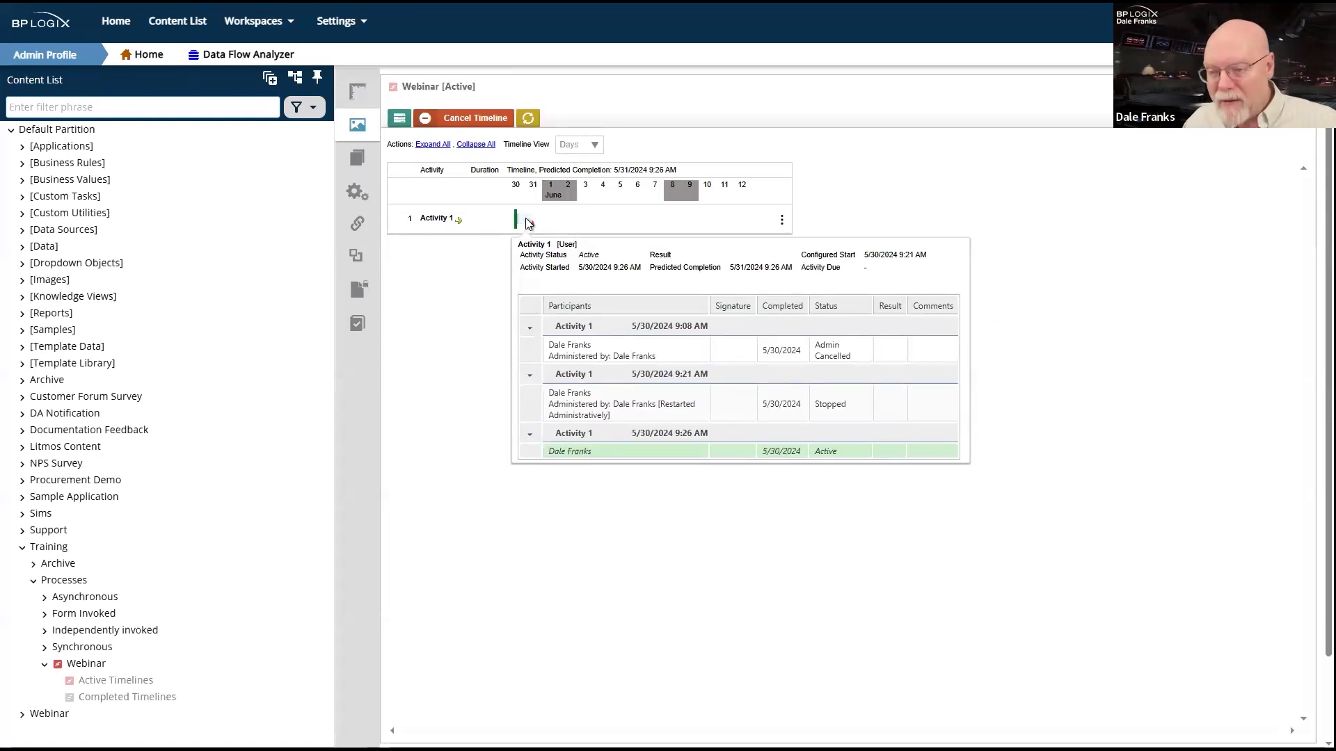
right_click(529, 223)
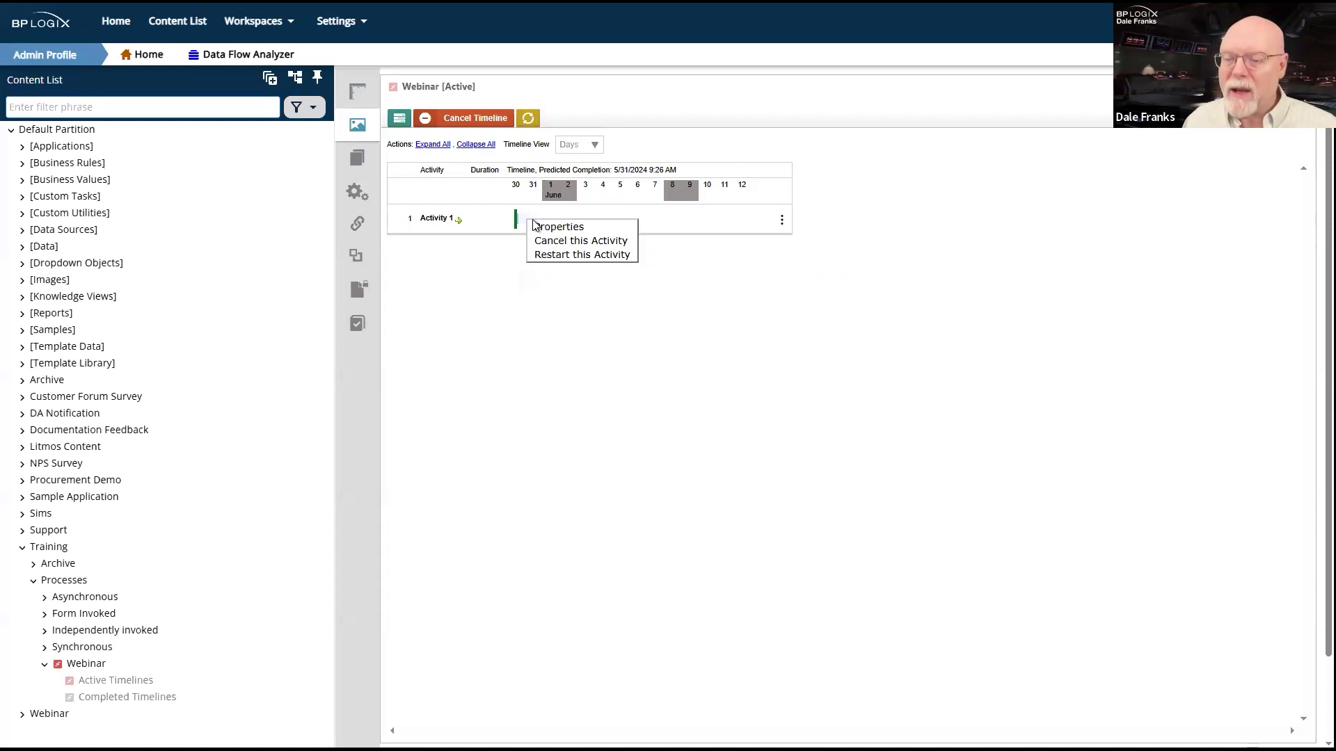
left_click(557, 229)
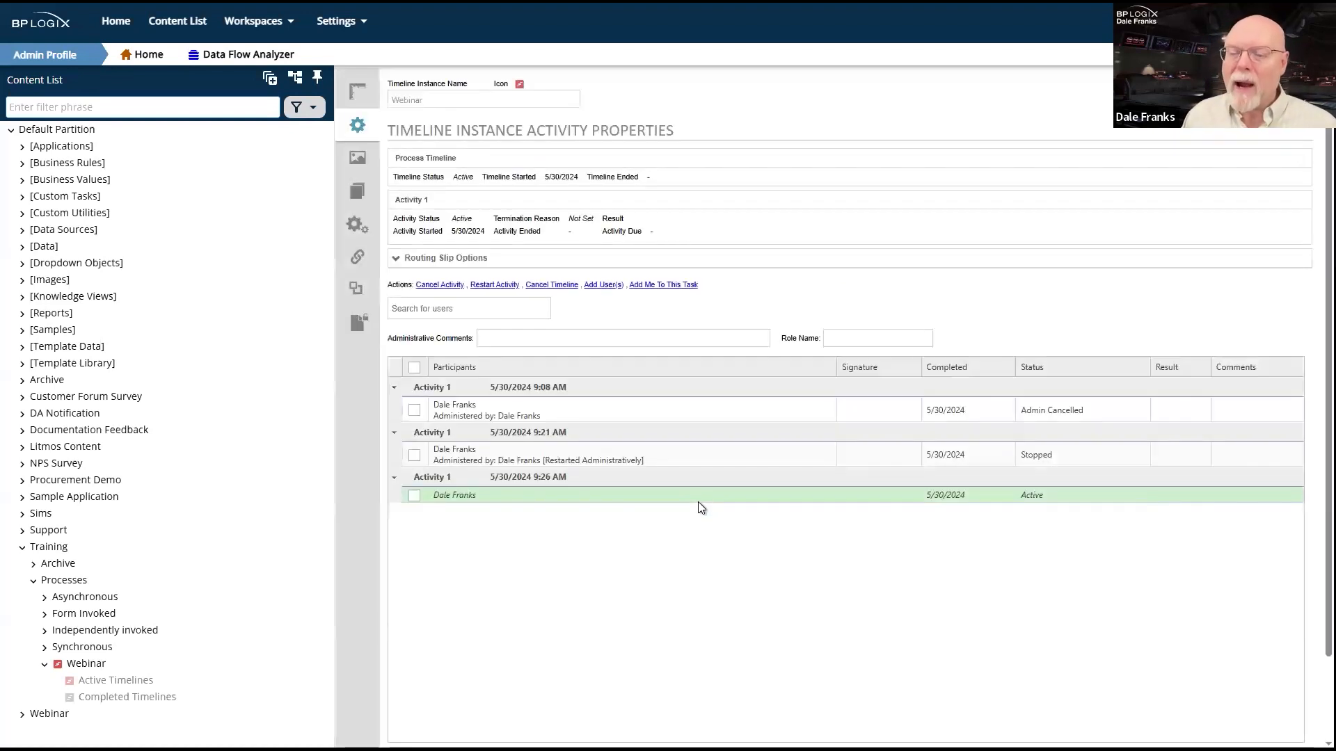
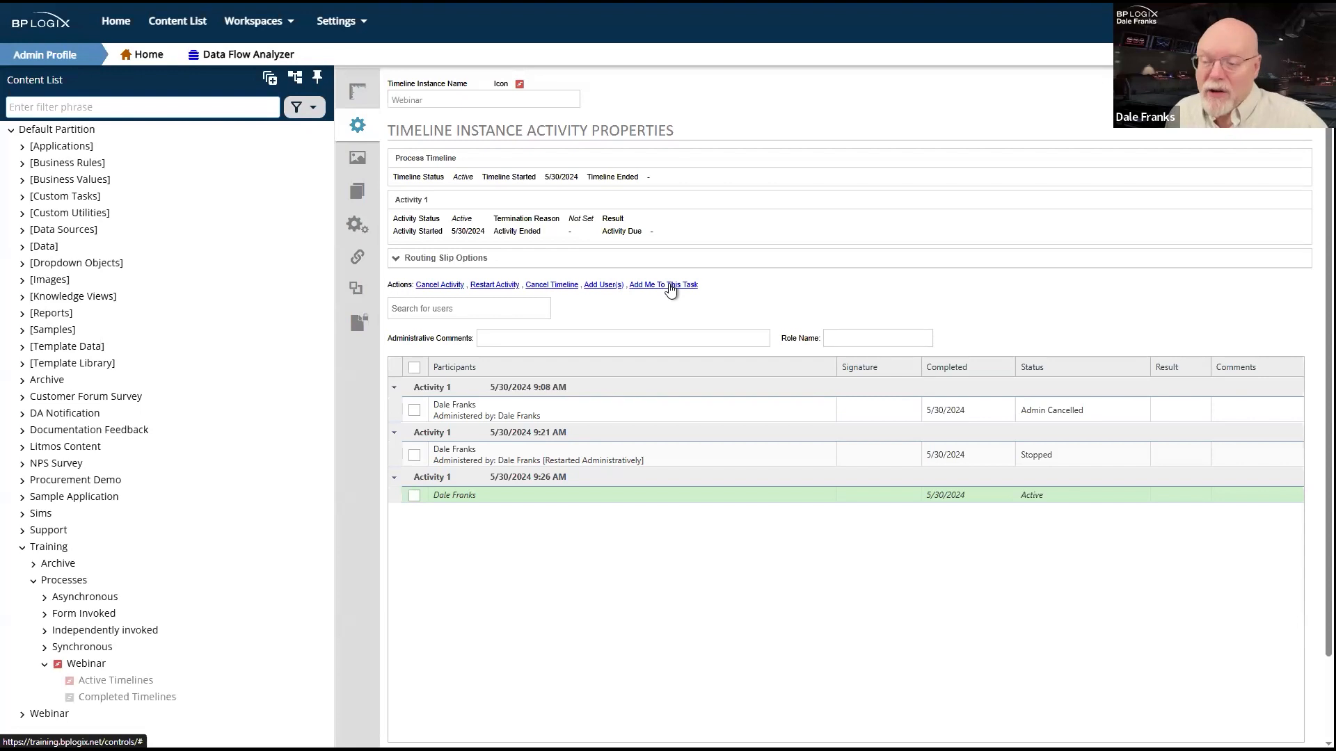
Add a second user to the running Activity 1 and show the administrative actions available for its active participant.
left_click(448, 318)
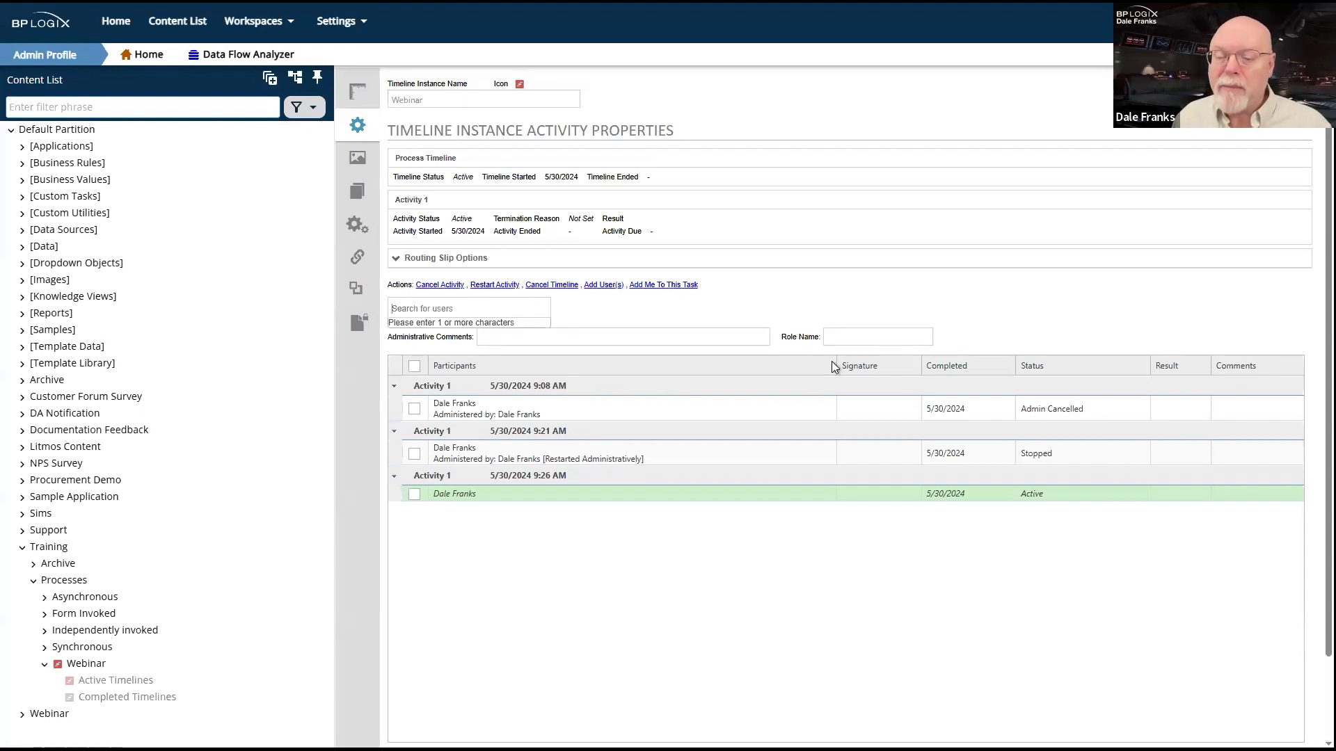
type("diana")
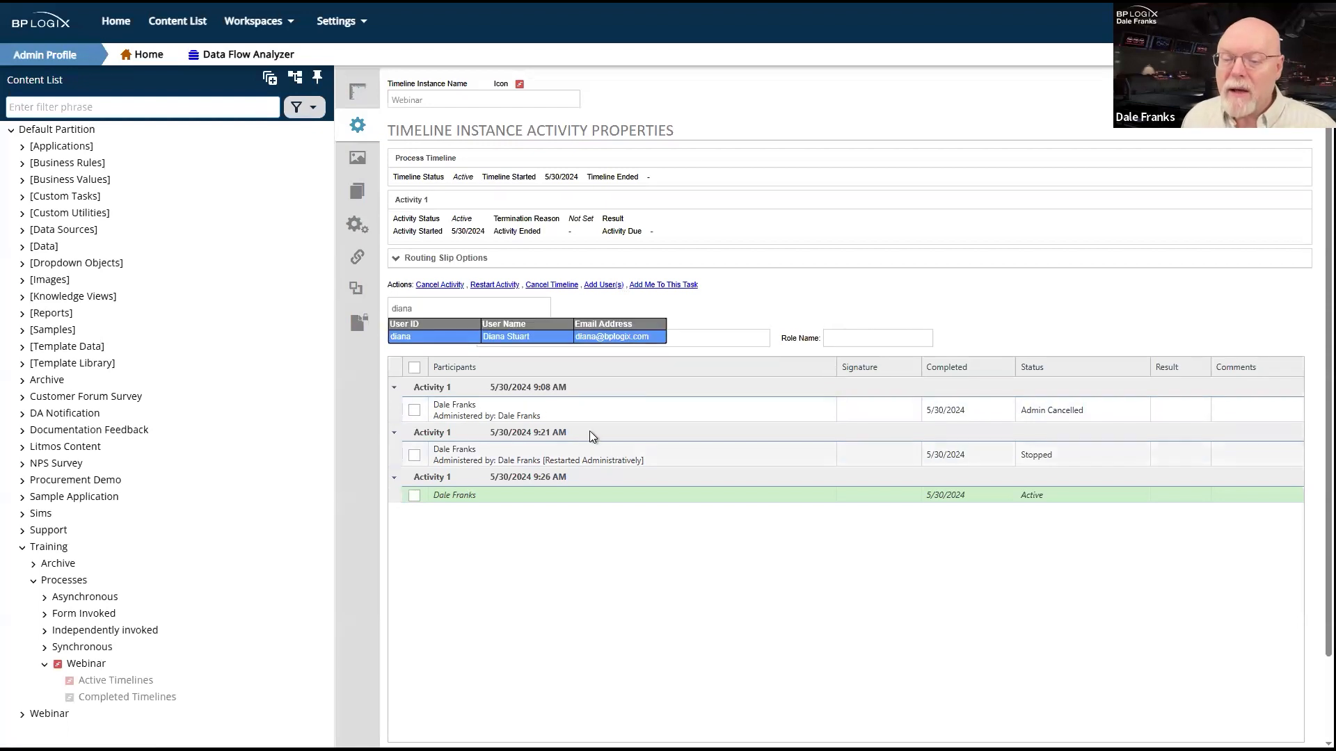
left_click(522, 338)
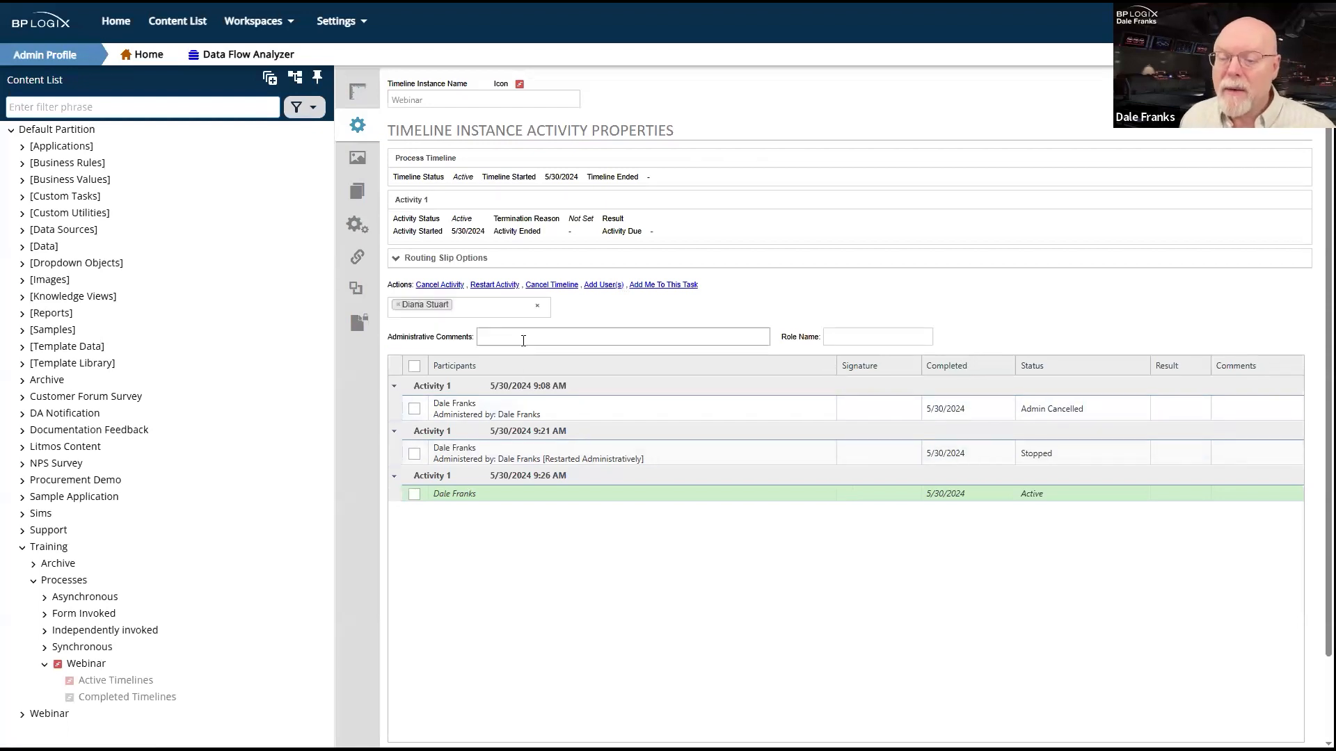
left_click(412, 495)
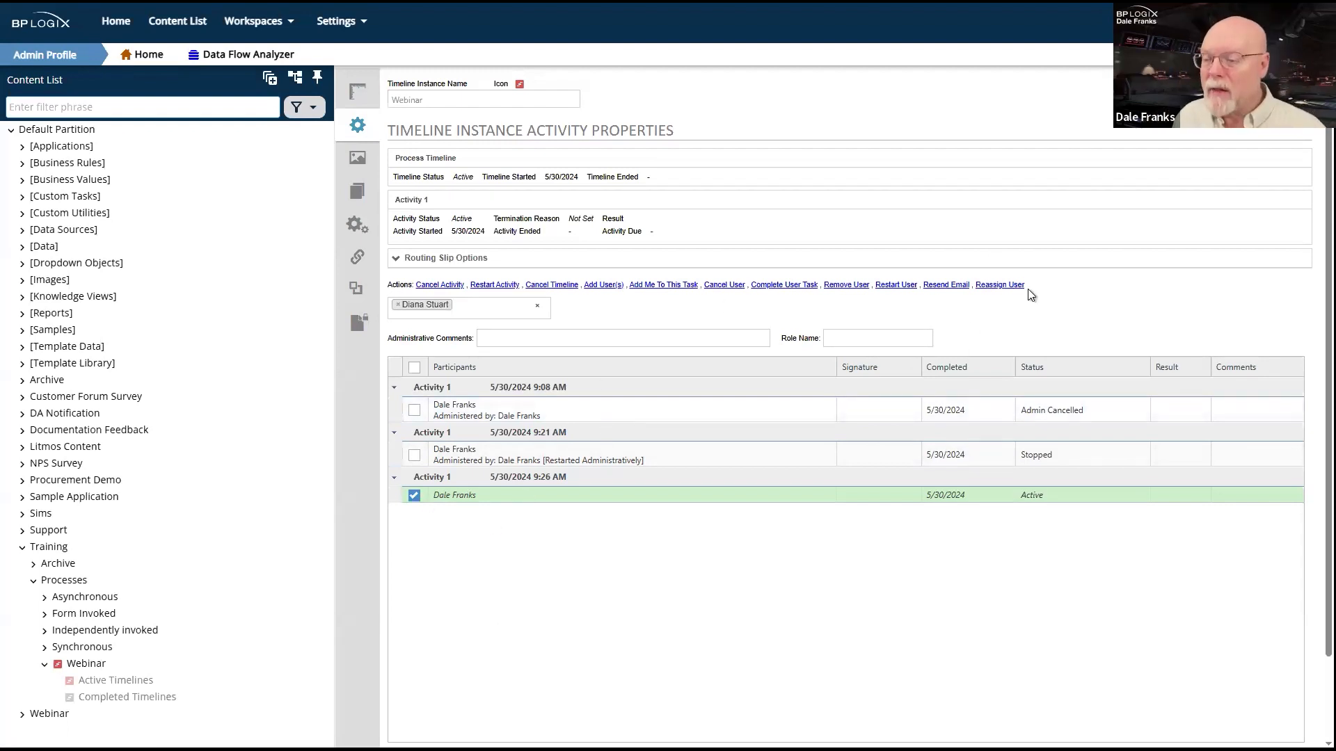
left_click_drag(1057, 280, 638, 287)
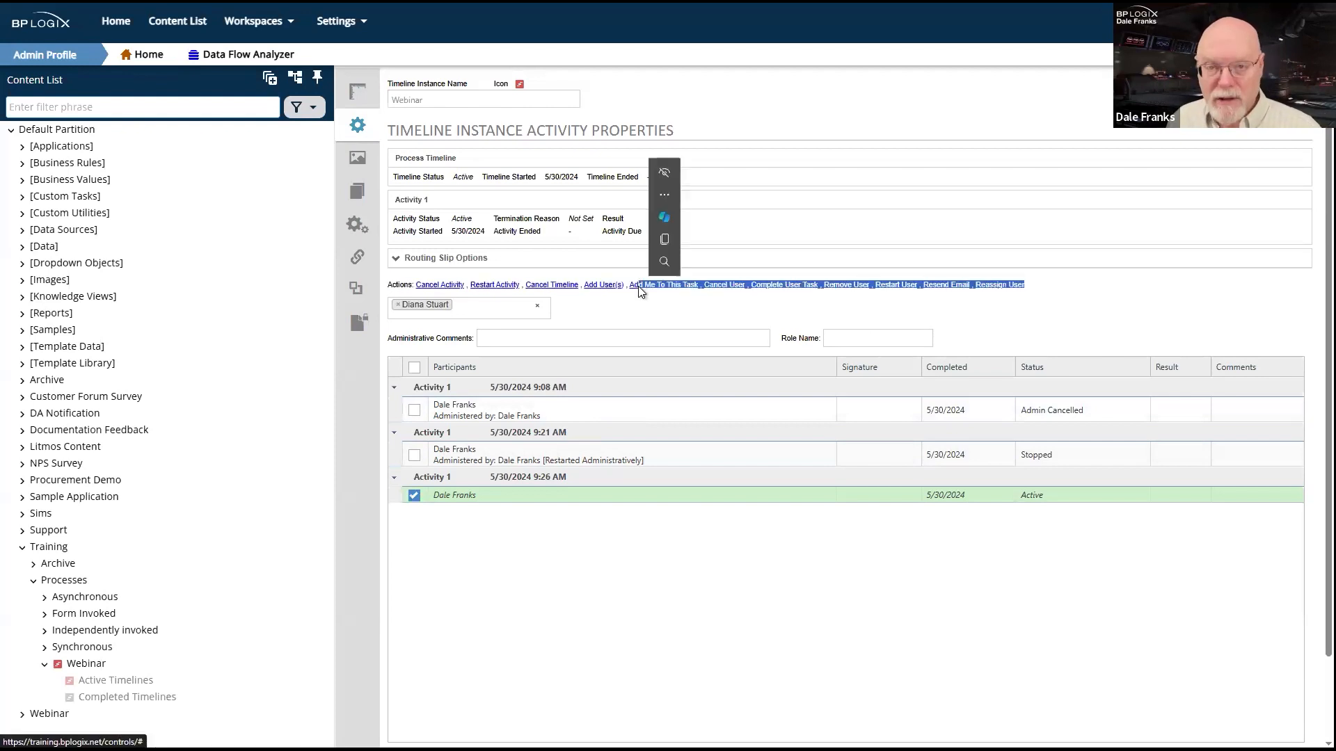
left_click(1113, 285)
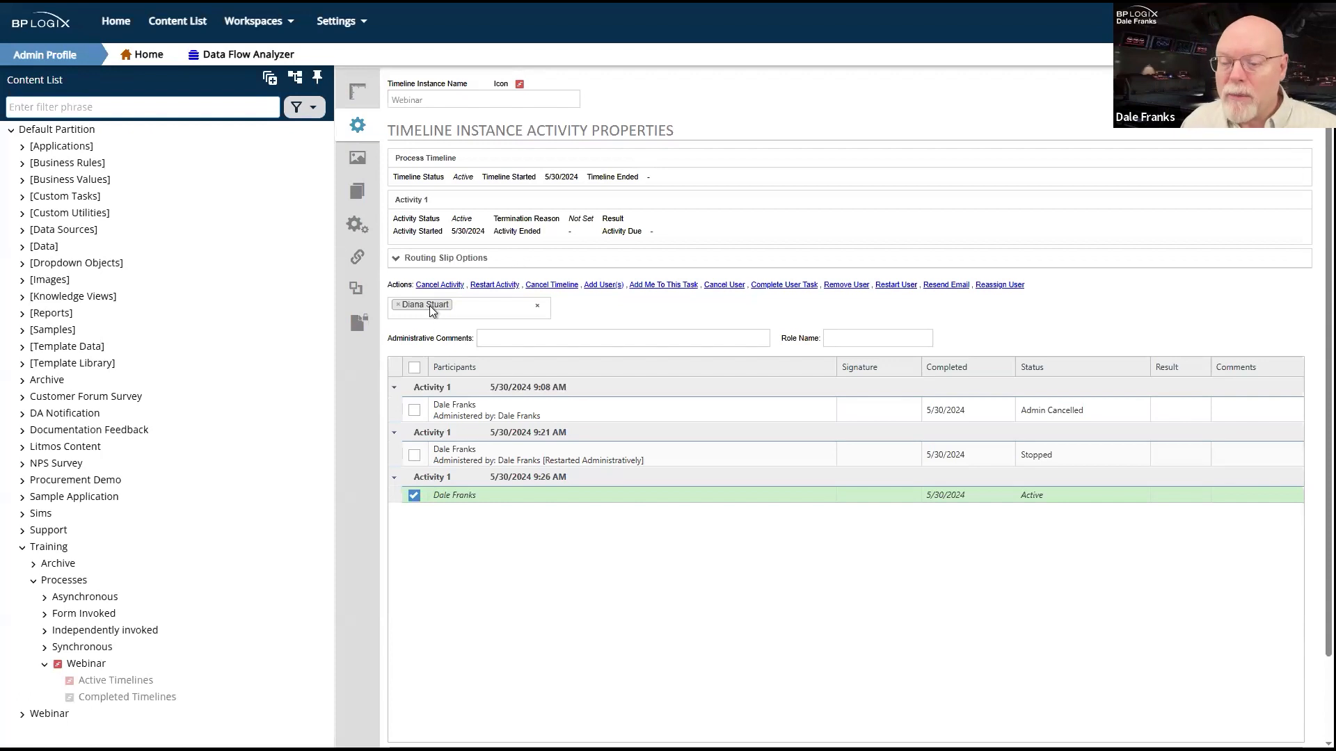
mouse_move(429, 306)
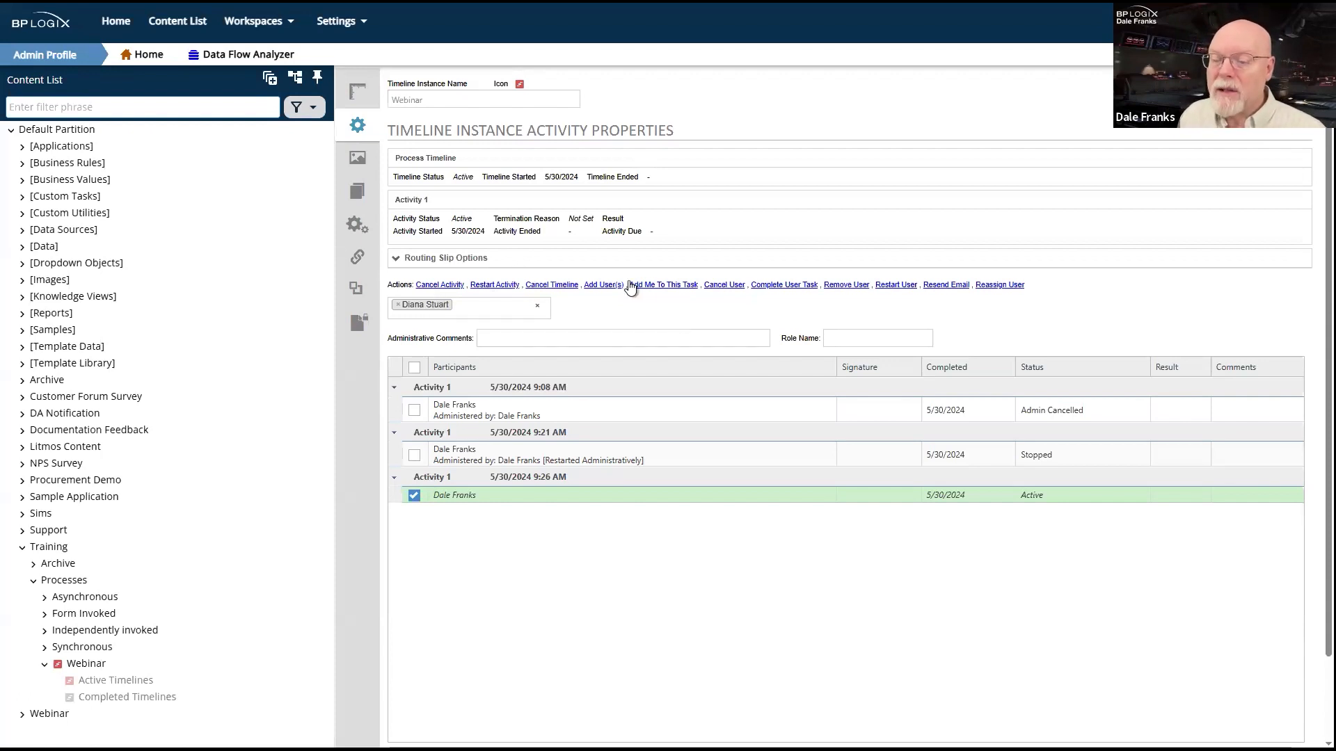
left_click(604, 286)
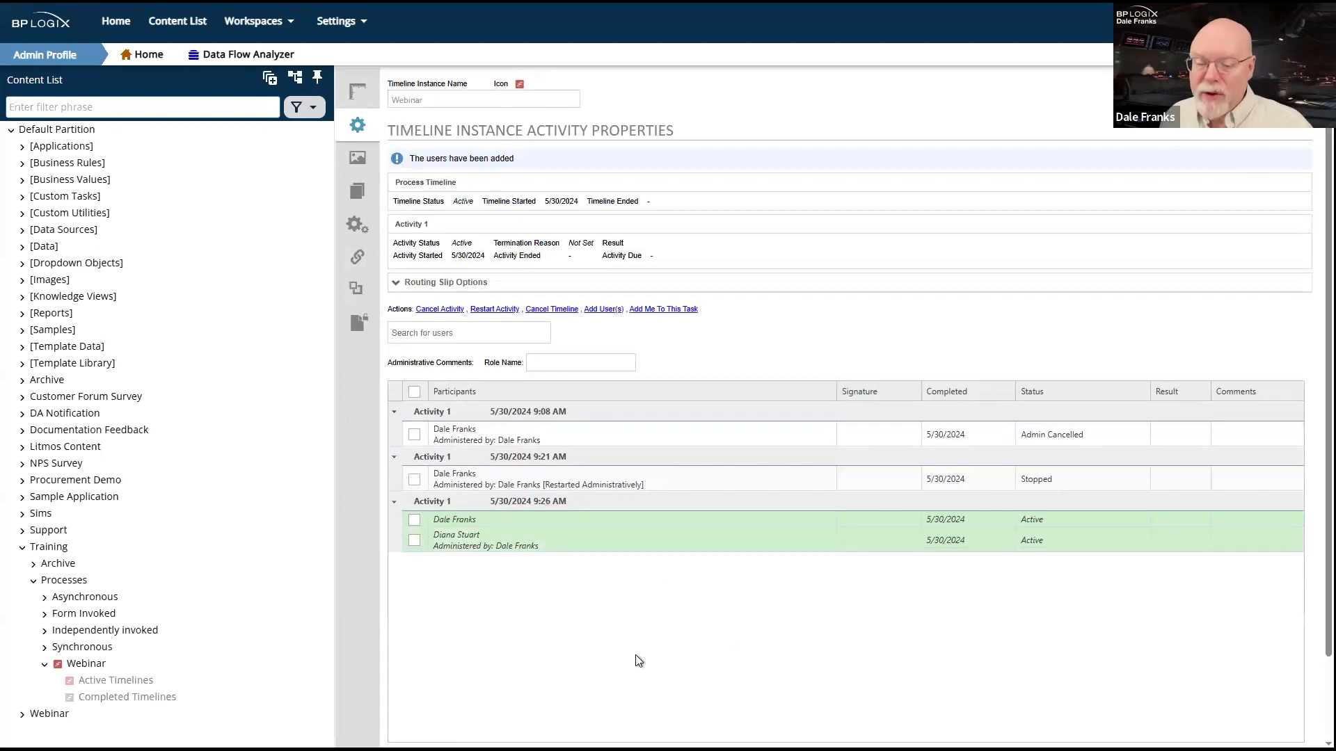
Cancel the original participant from the current Activity 1 run, keeping the added user assigned.
left_click(414, 521)
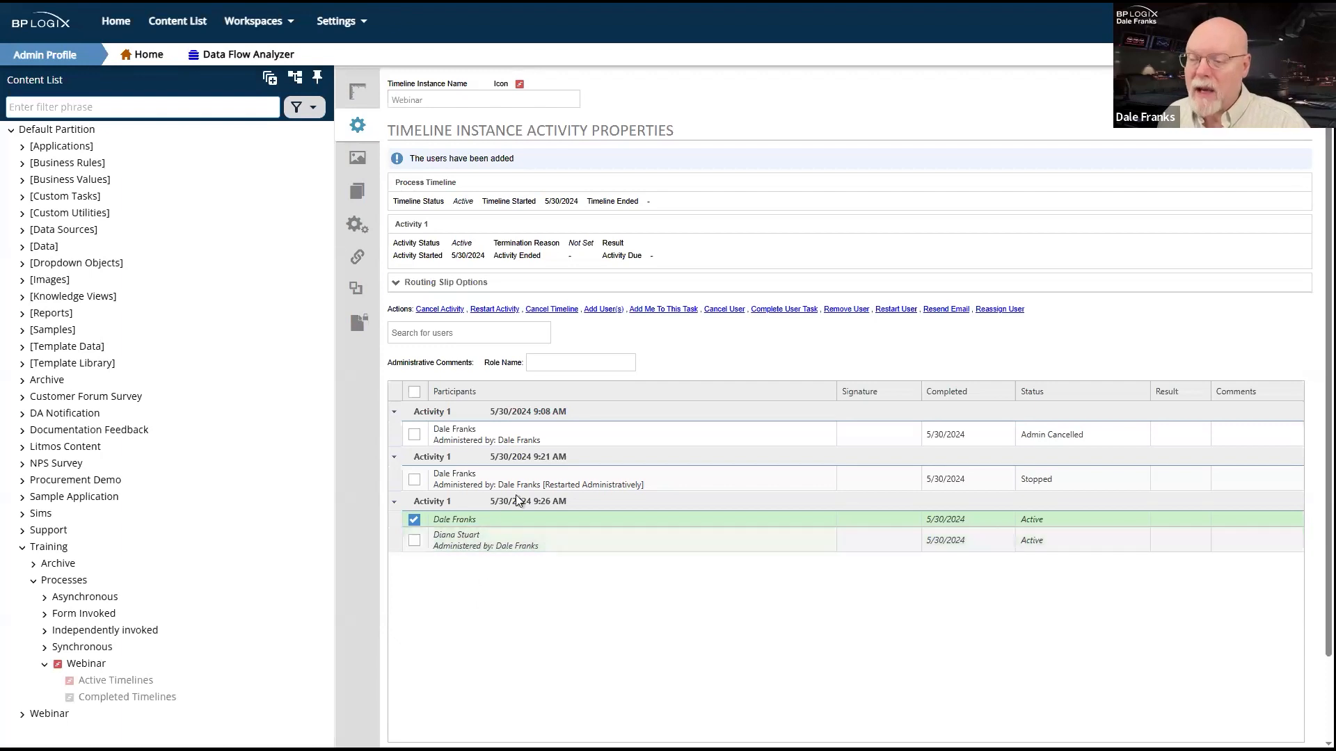
left_click(724, 311)
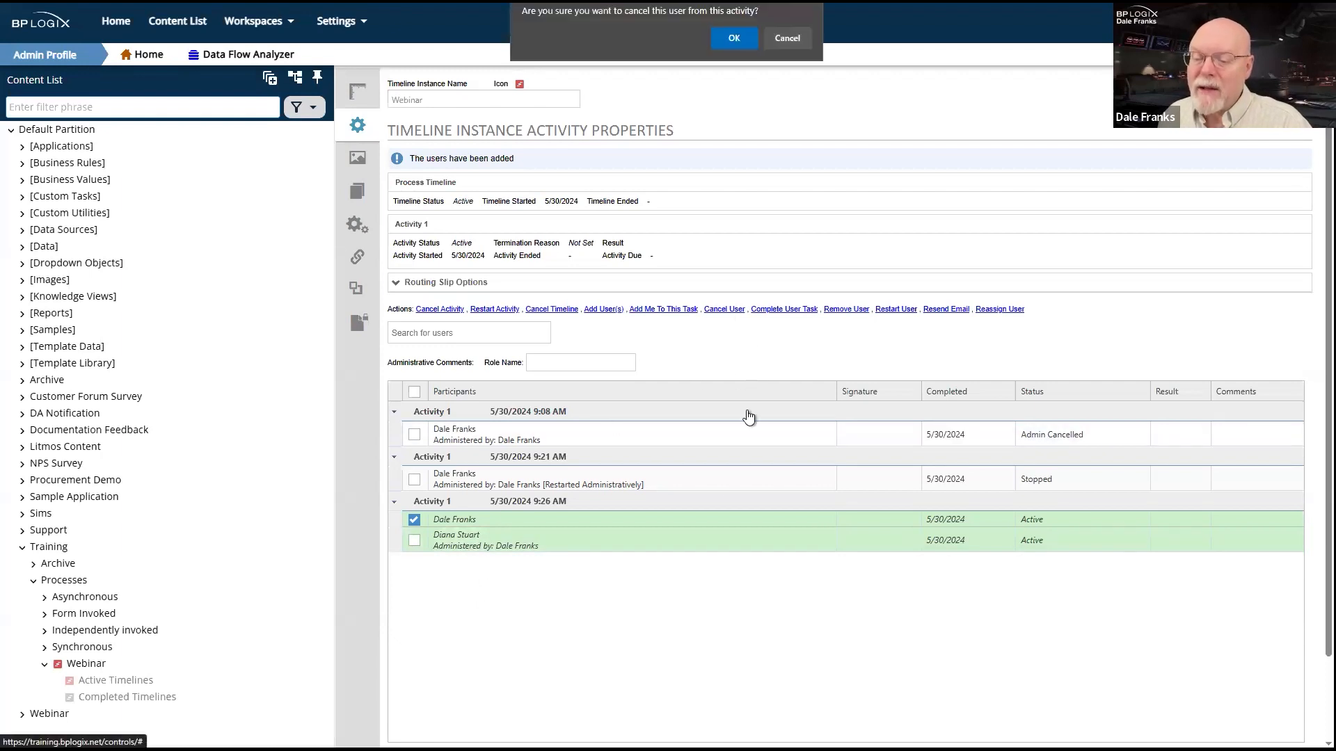
left_click(731, 29)
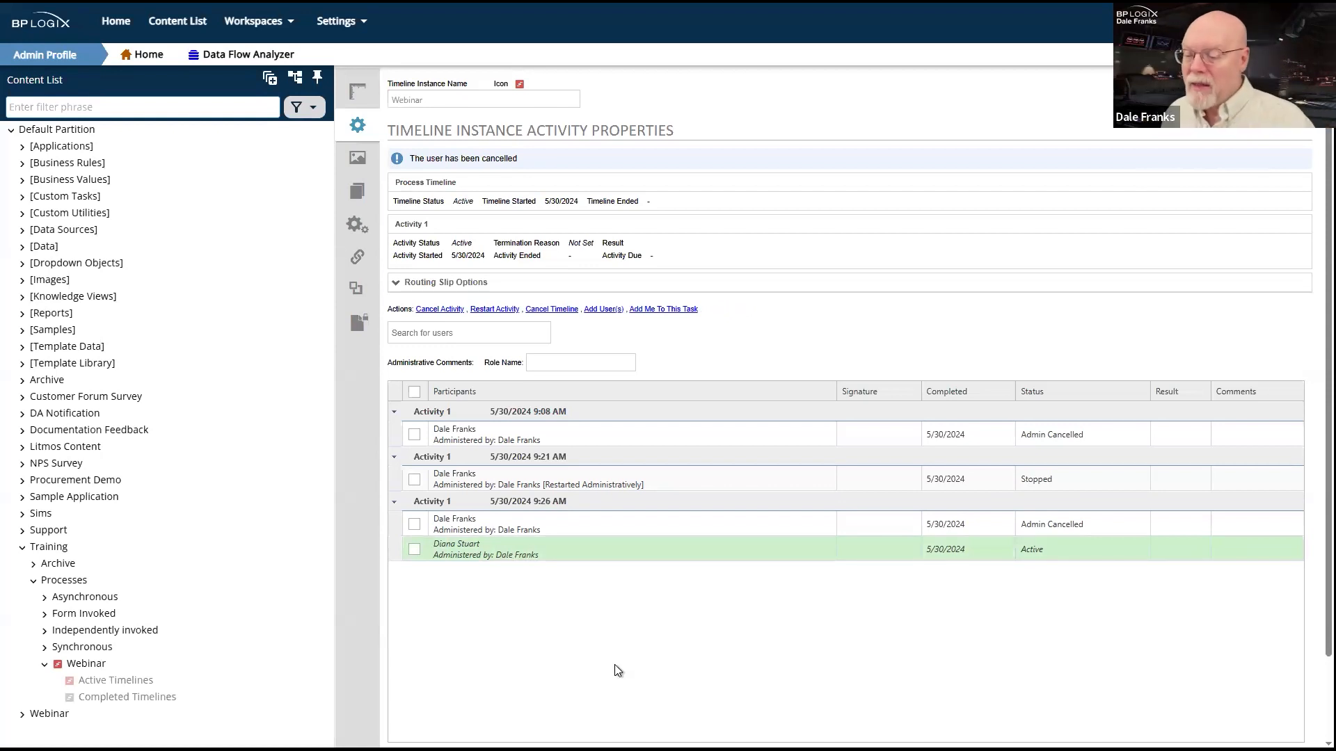
View Activity 1's participant details on the Webinar instance's graphical timeline and reopen its activity properties from there.
left_click(413, 554)
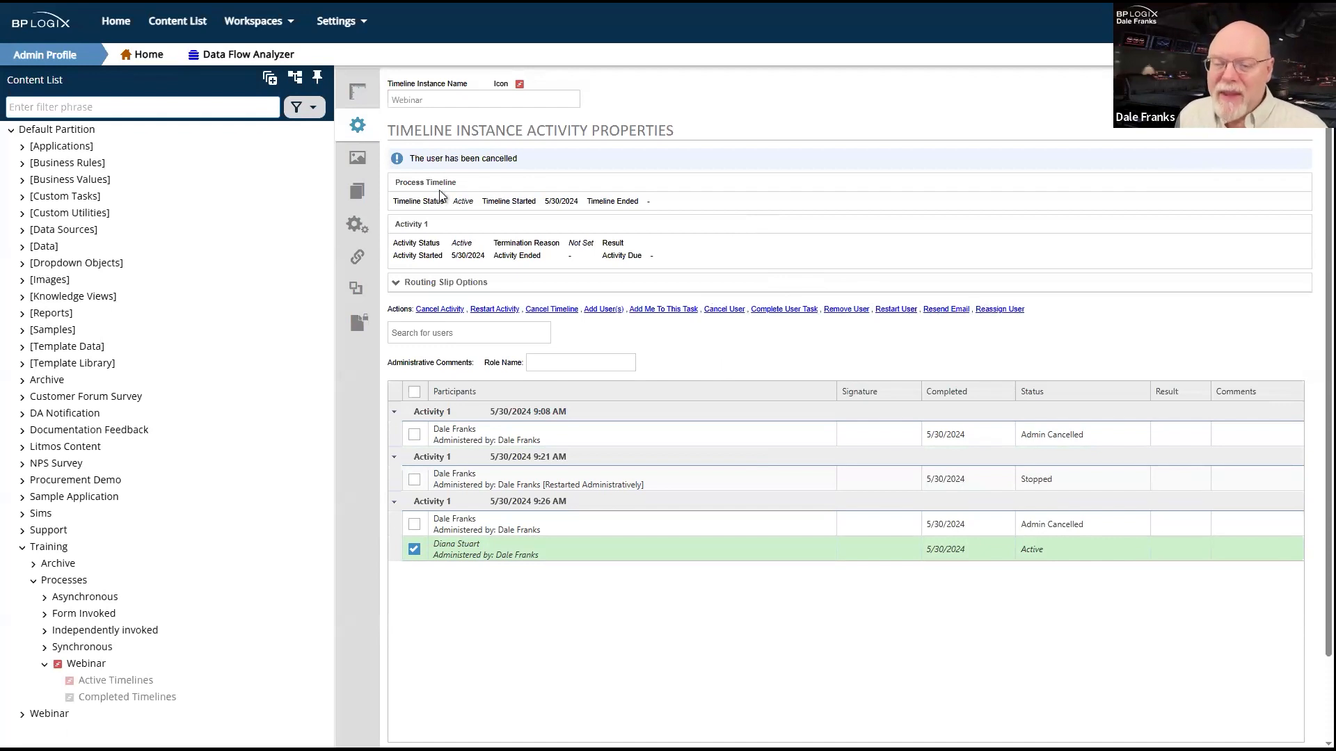
left_click(357, 159)
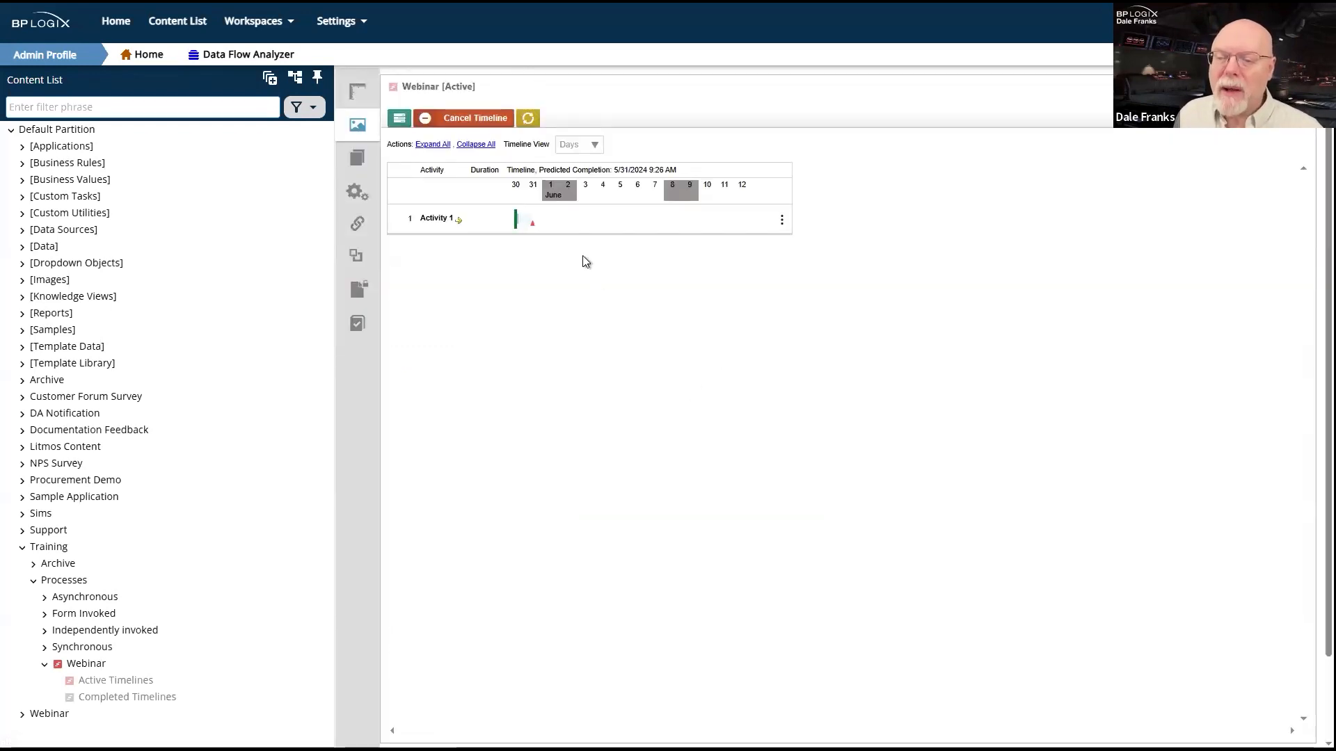
left_click(528, 224)
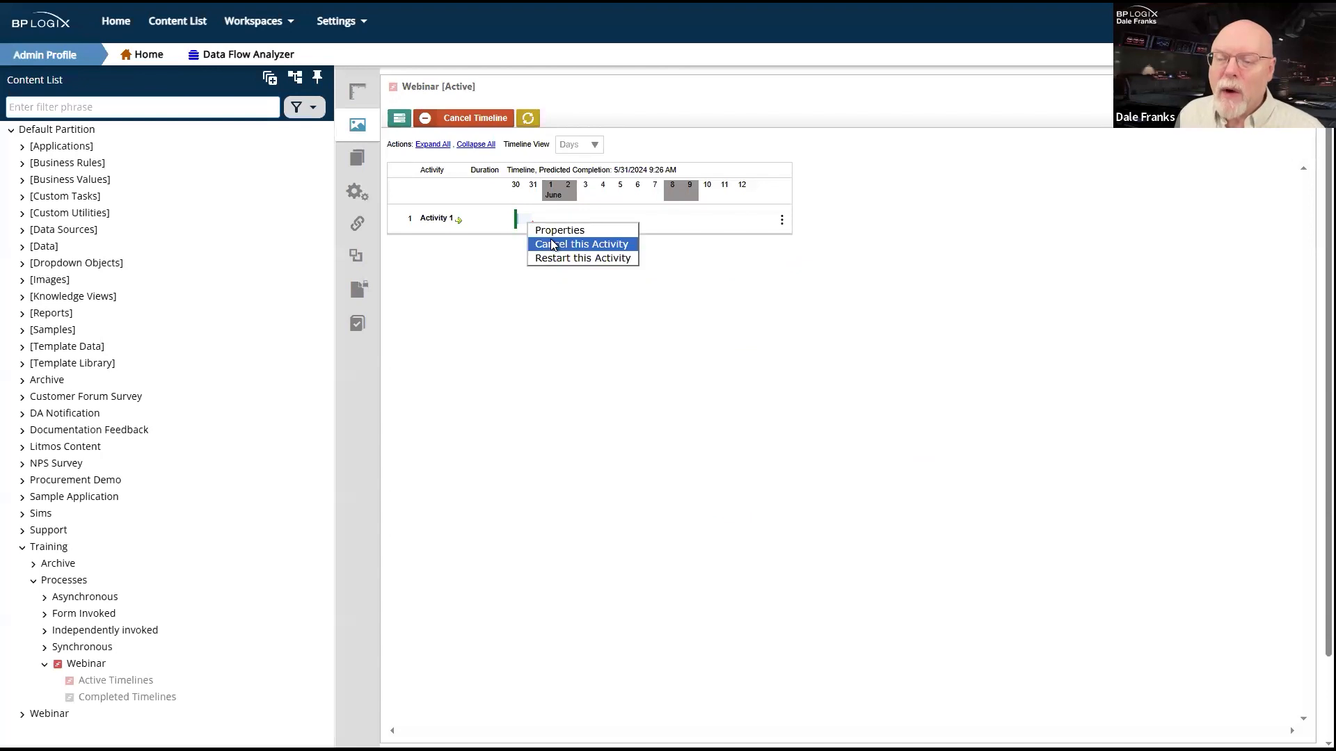
left_click(554, 230)
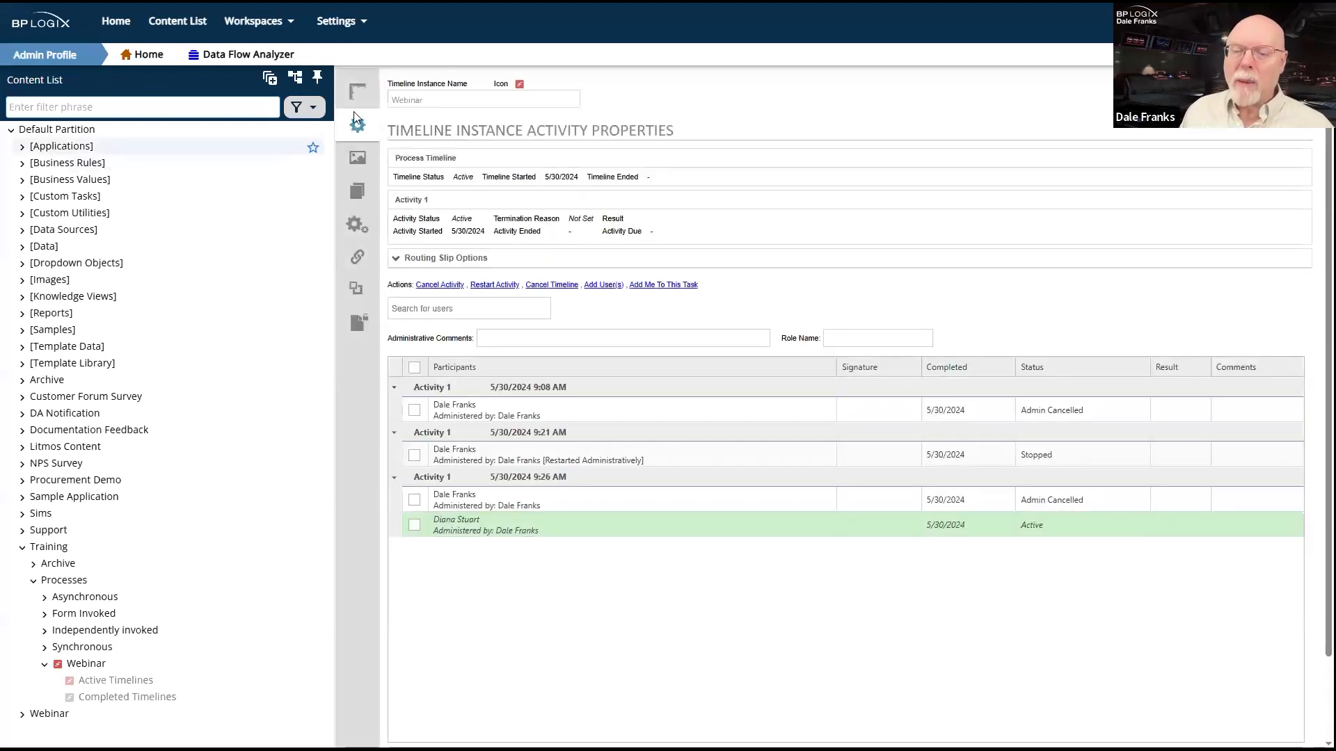
left_click(366, 151)
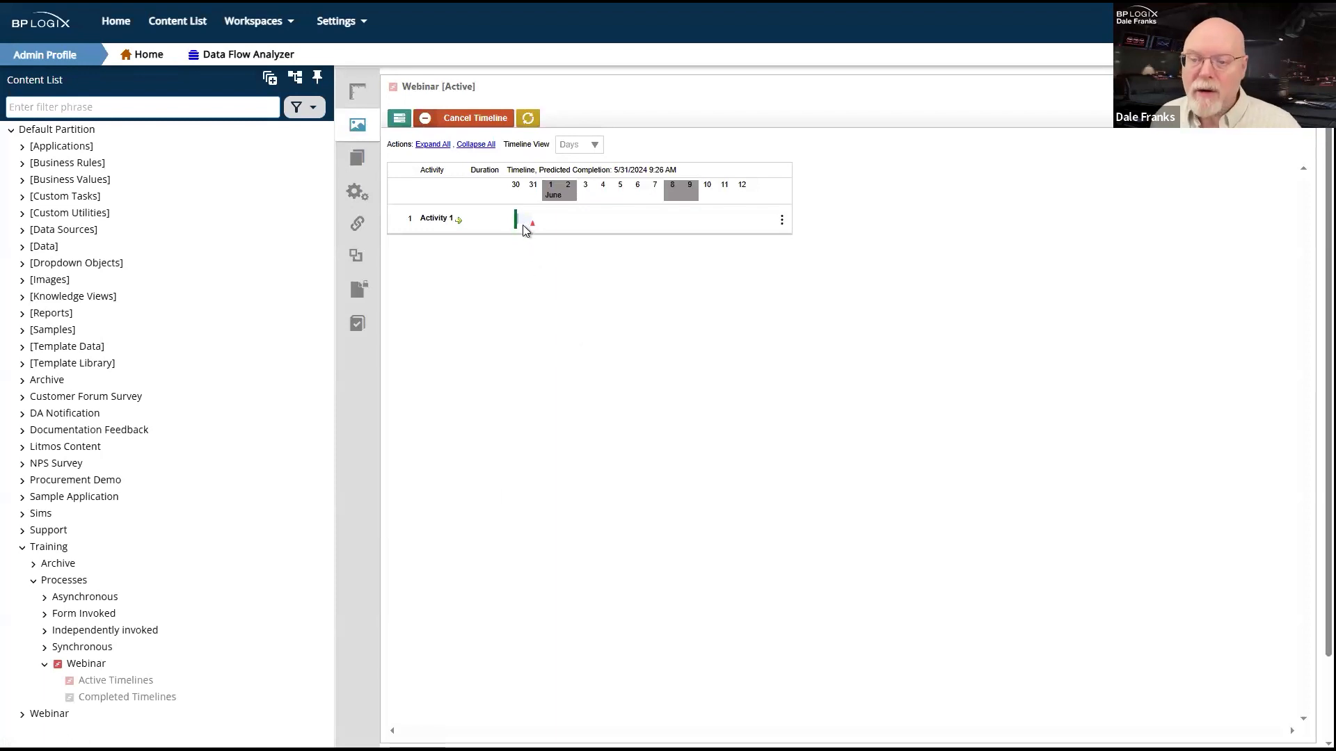
mouse_move(526, 226)
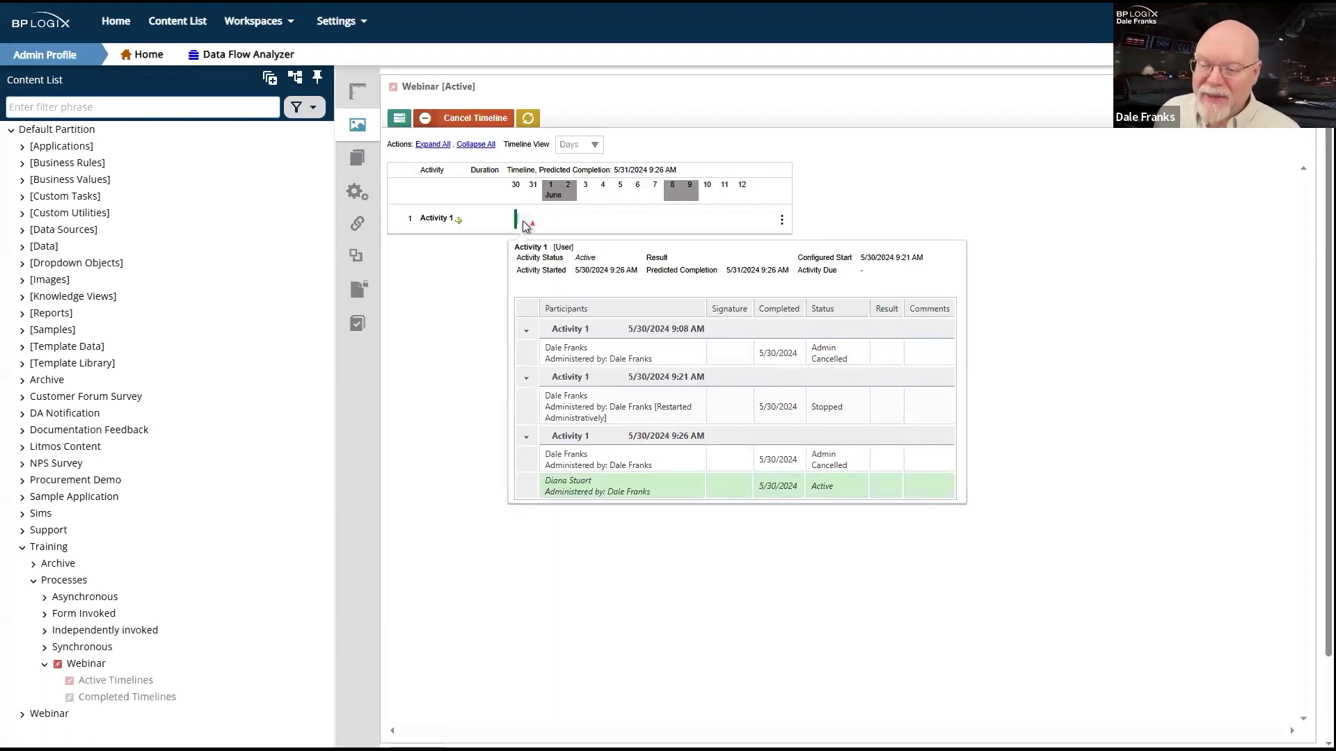
right_click(525, 226)
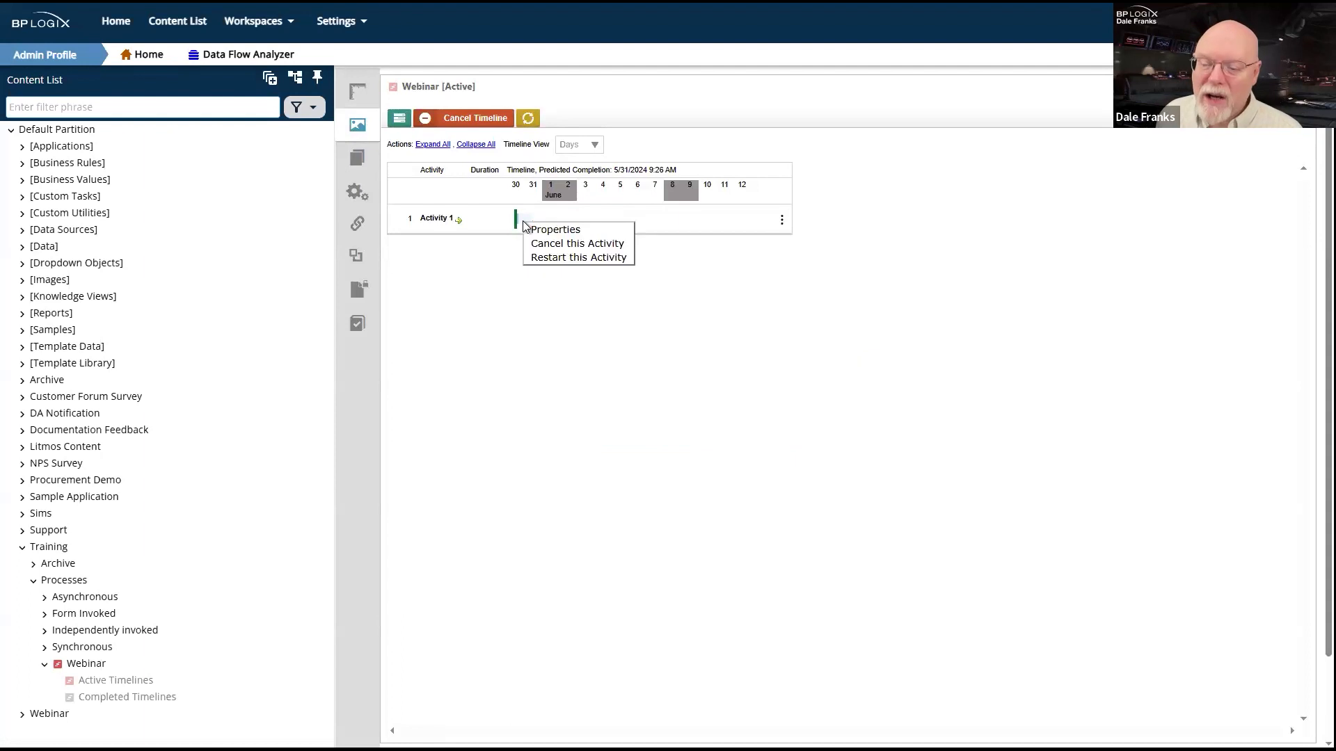
left_click(557, 229)
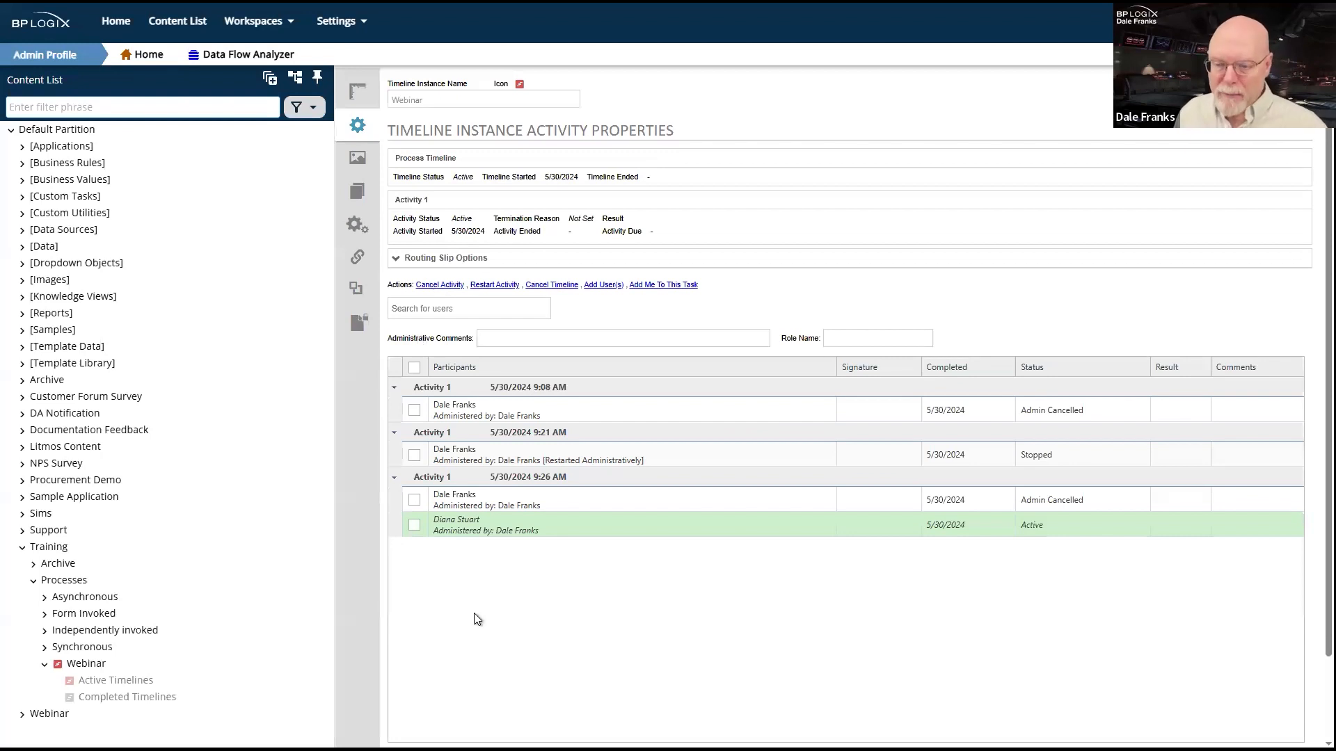
Open the Webinar timeline definition, save it, and return to the Processes folder.
left_click(98, 663)
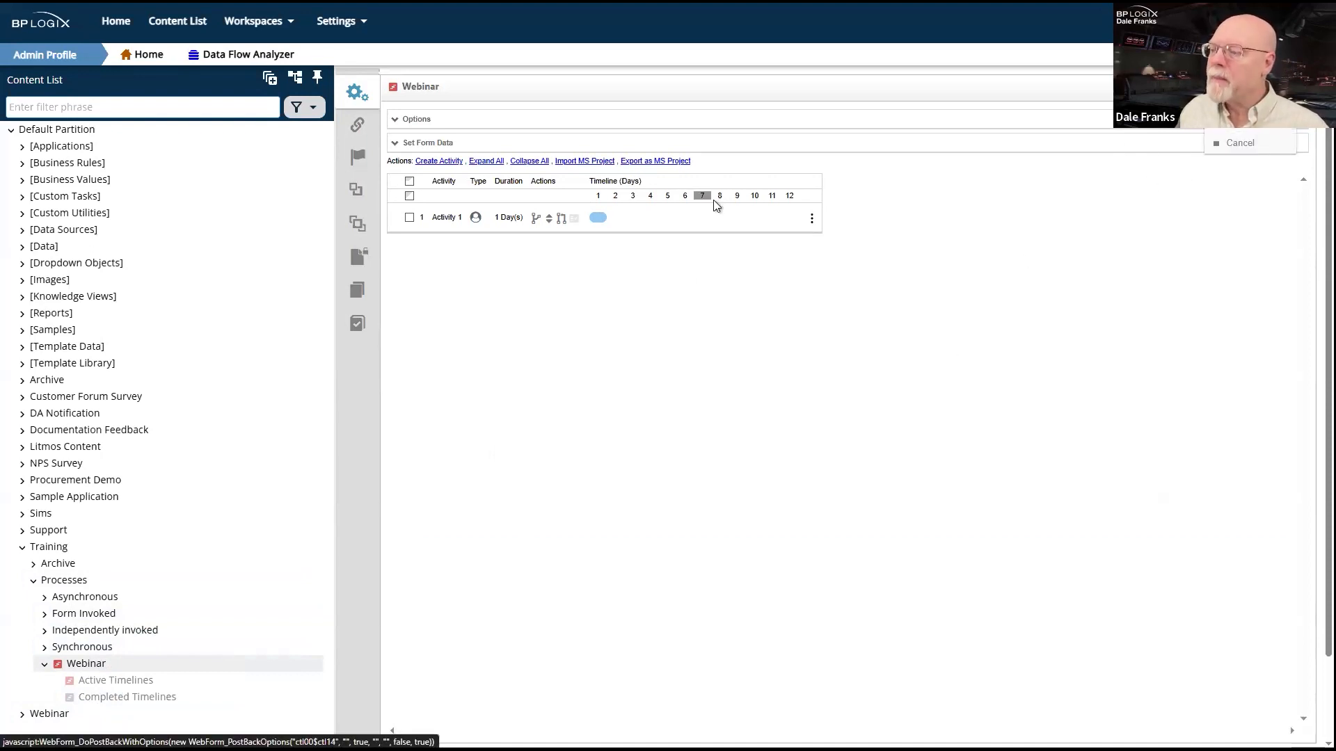
left_click(1238, 117)
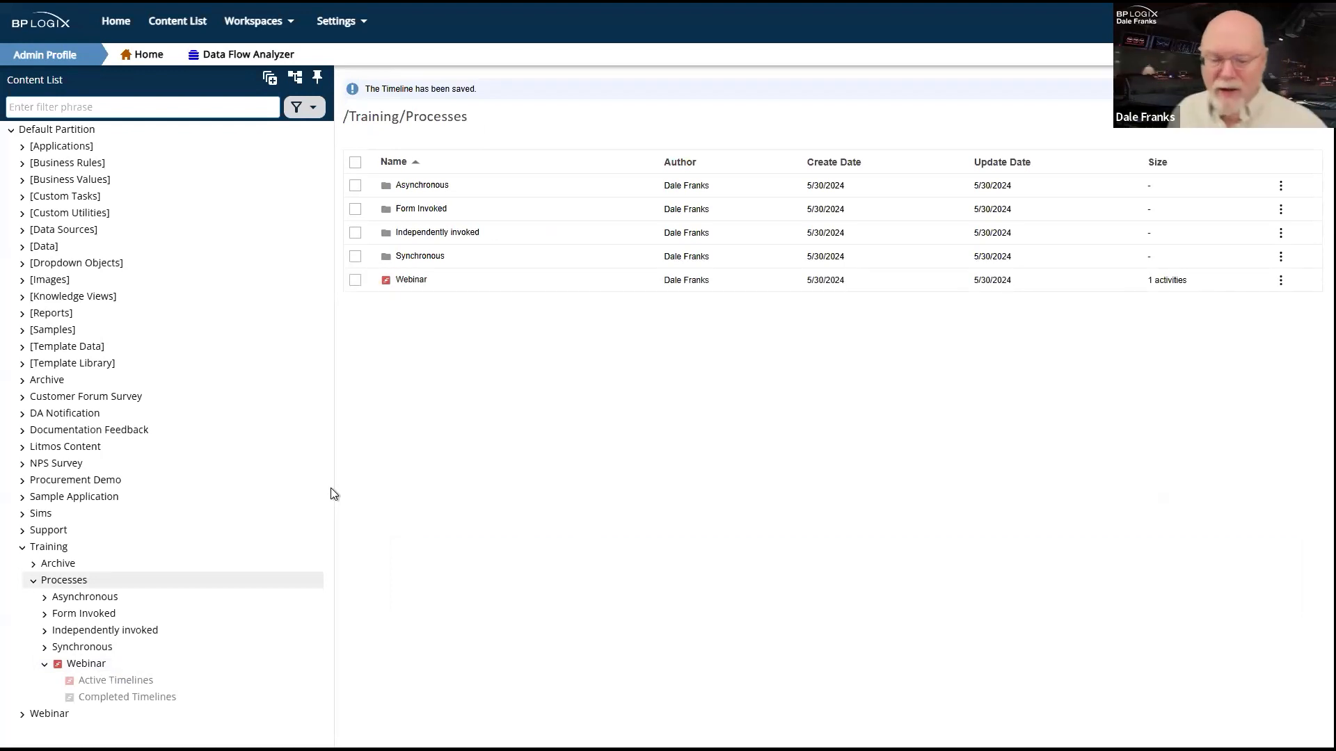
left_click(86, 667)
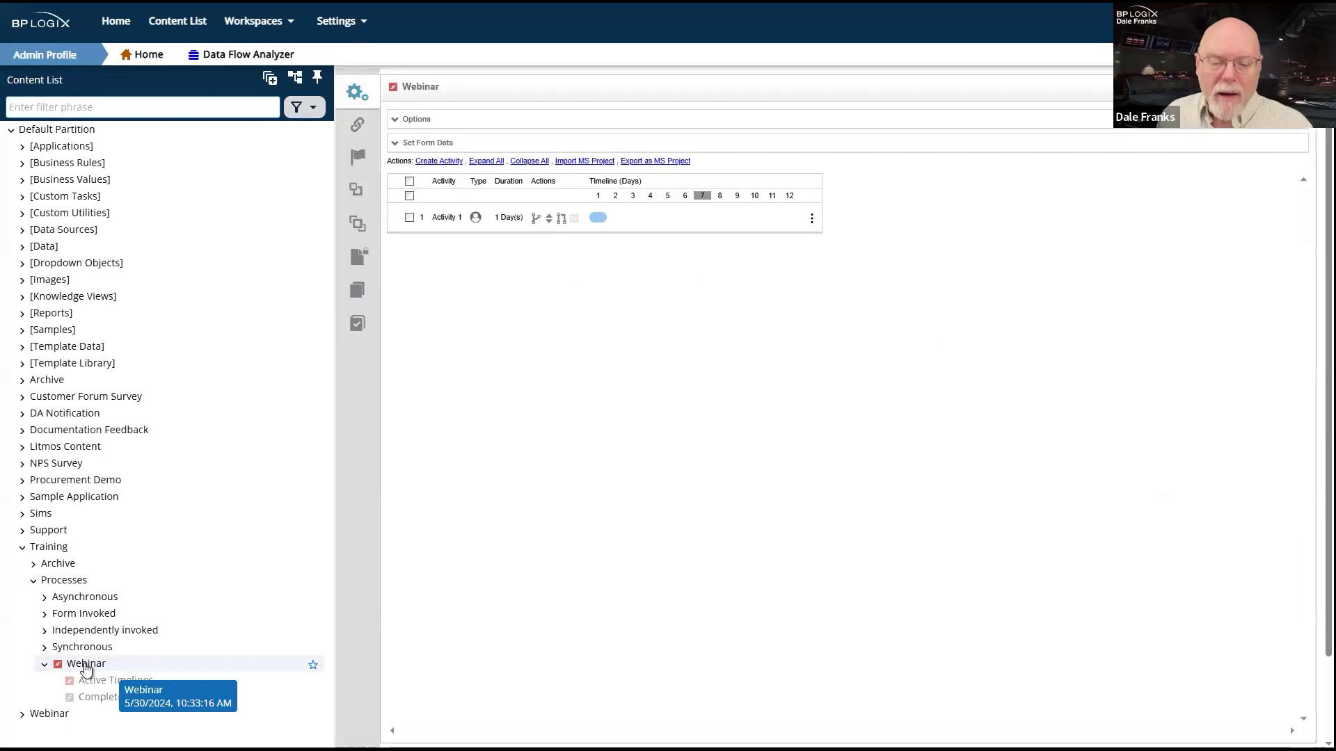
left_click(90, 581)
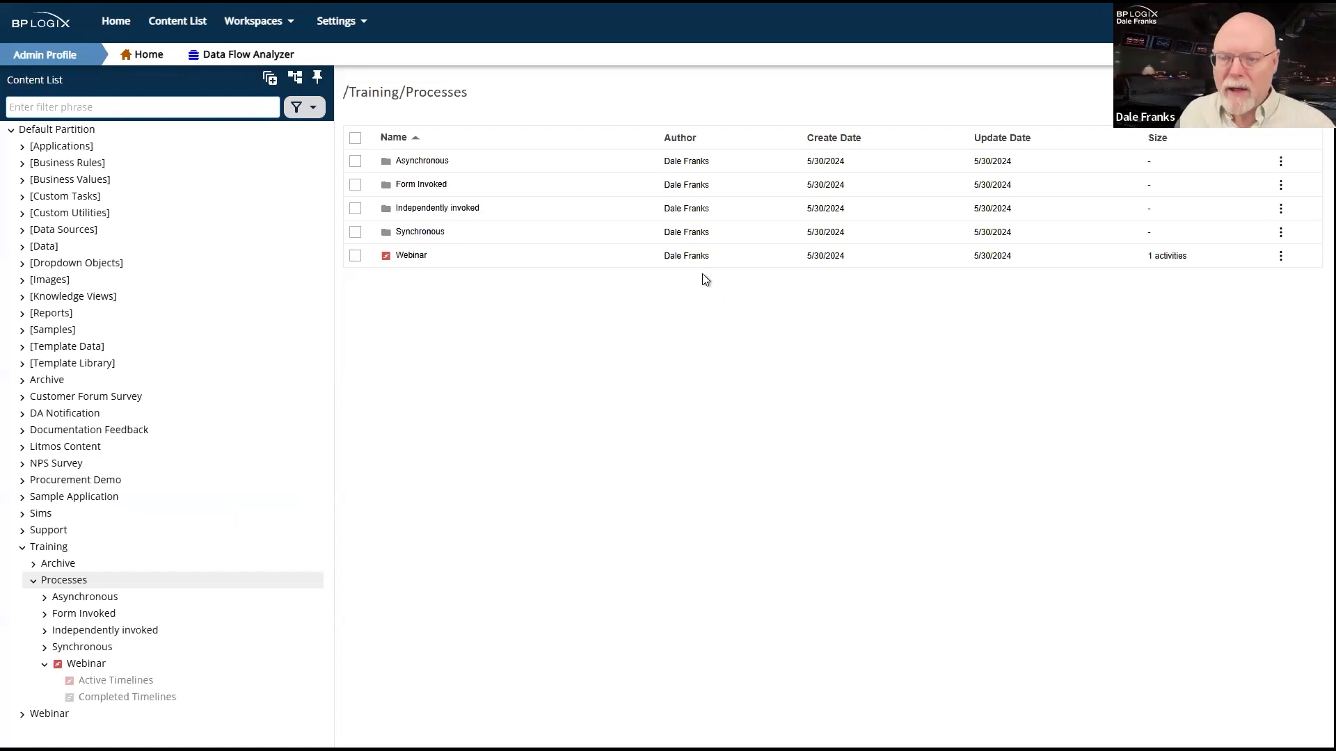
Create a form definition named "WFrom" in the Form Invoked folder.
left_click(422, 185)
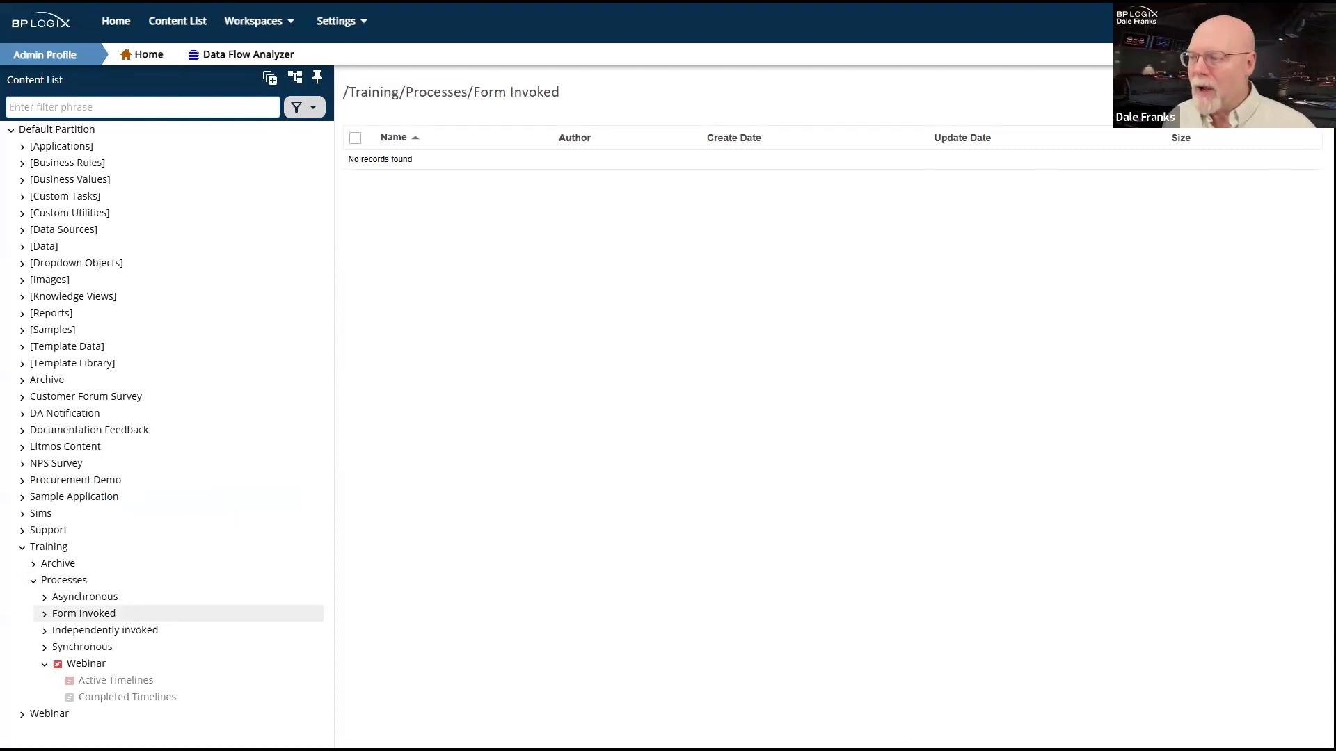
left_click(1263, 114)
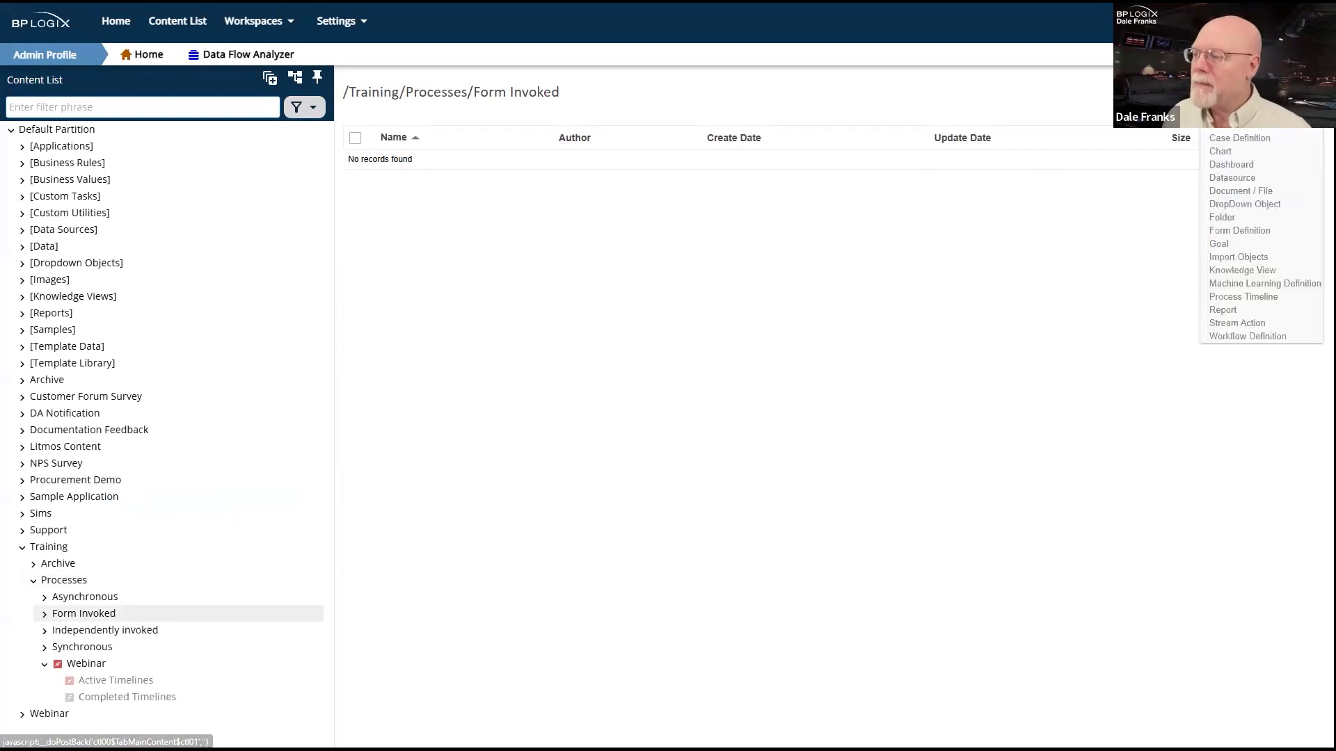
left_click(1274, 230)
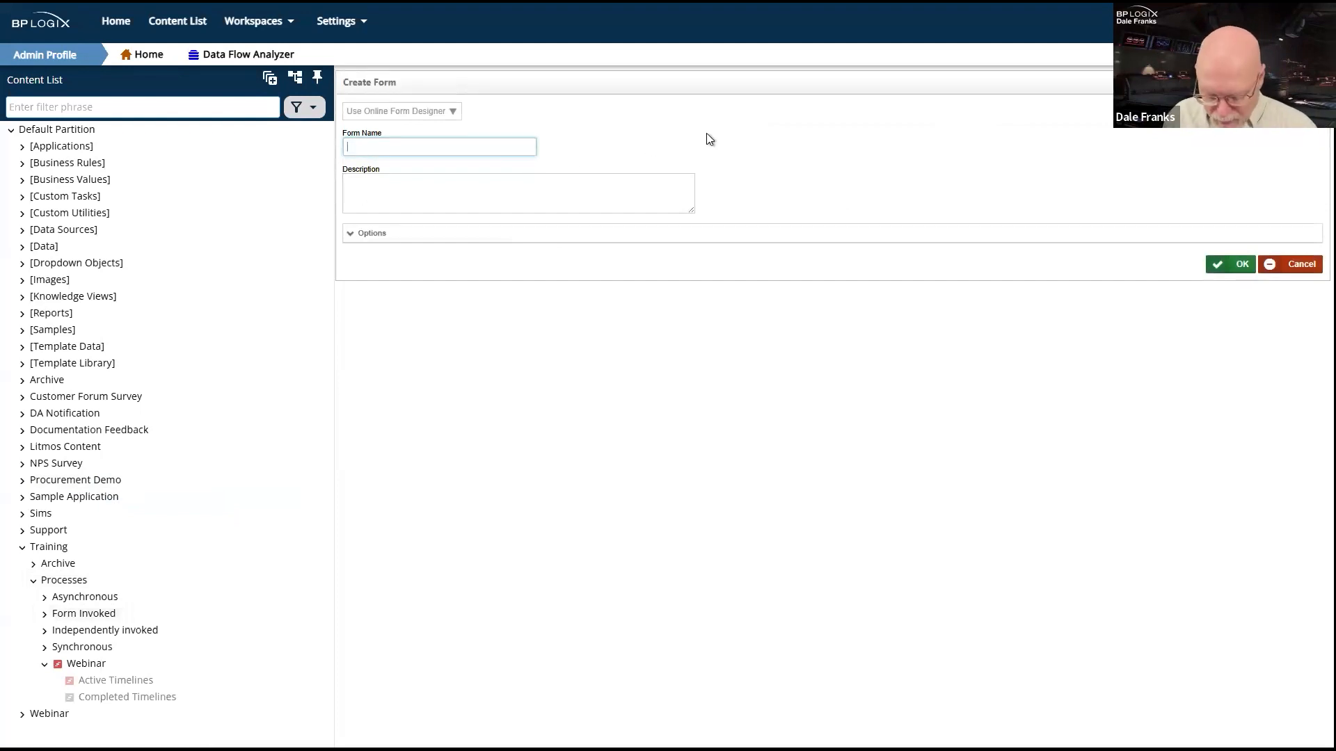
type("WFrom")
left_click(1241, 267)
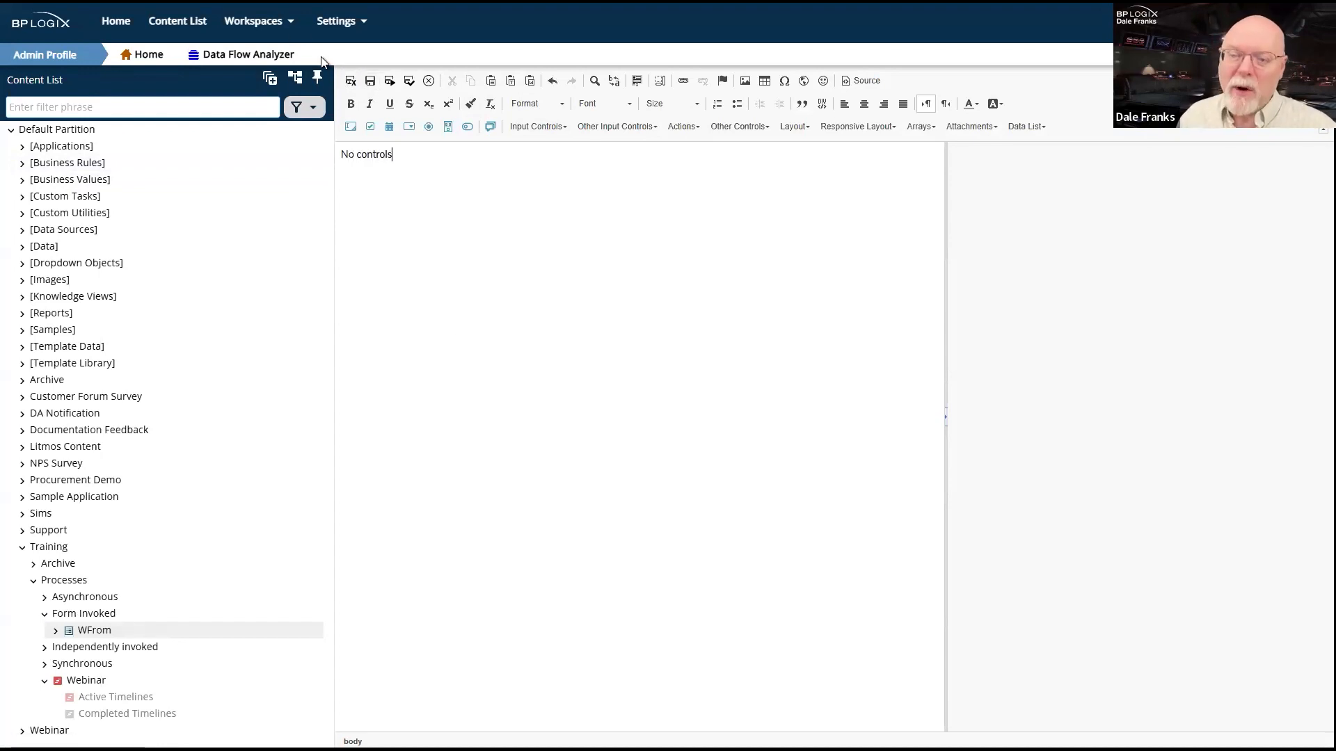
Check in the WFrom form with the body text "No controls" and return to the Form Invoked folder.
left_click(389, 126)
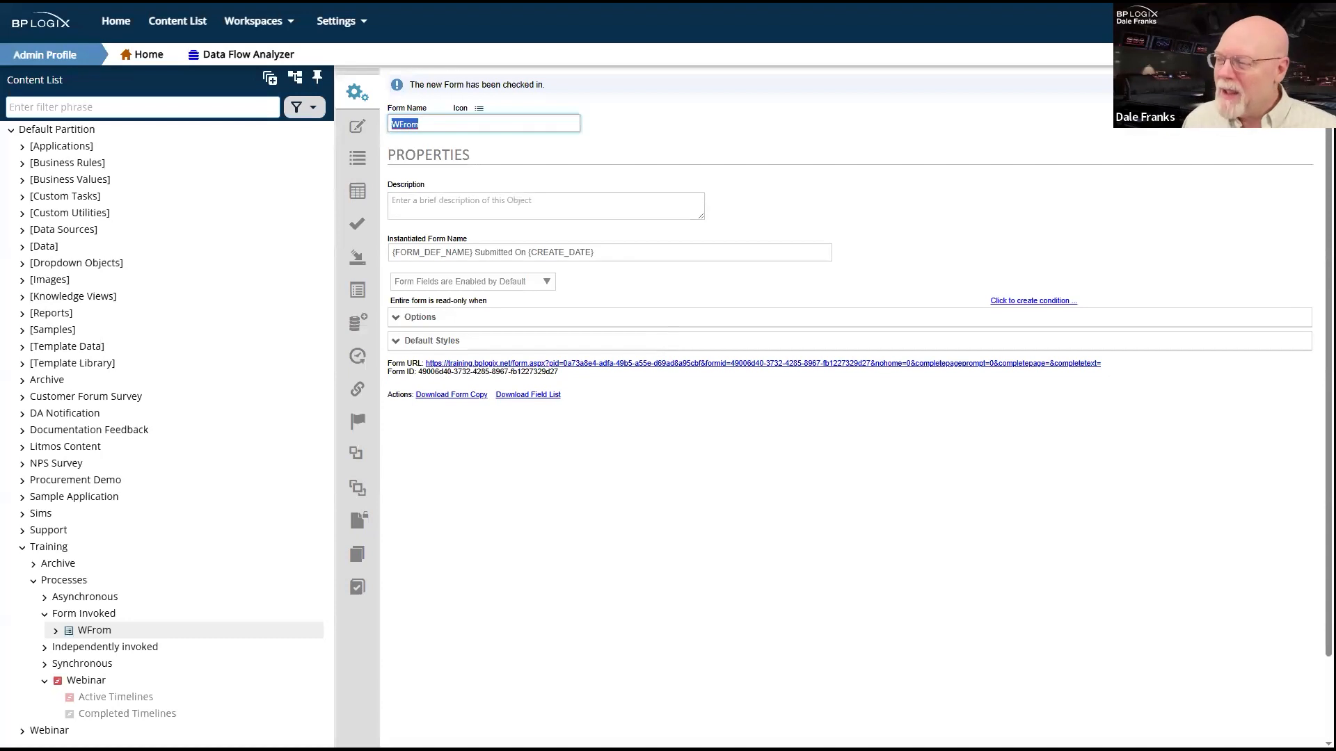
left_click(1239, 115)
left_click(1252, 179)
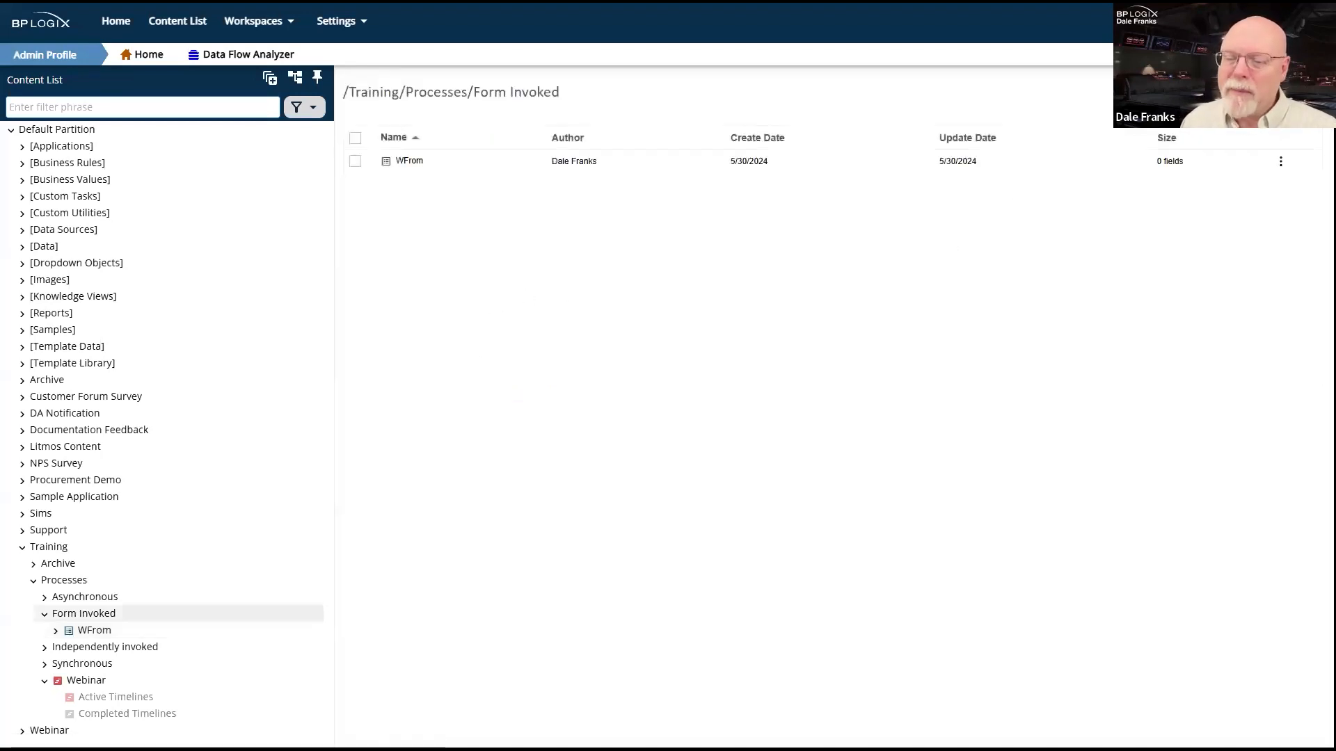
Create a process timeline named "Form TL" in the Form Invoked folder and add a user activity to it.
left_click(1245, 115)
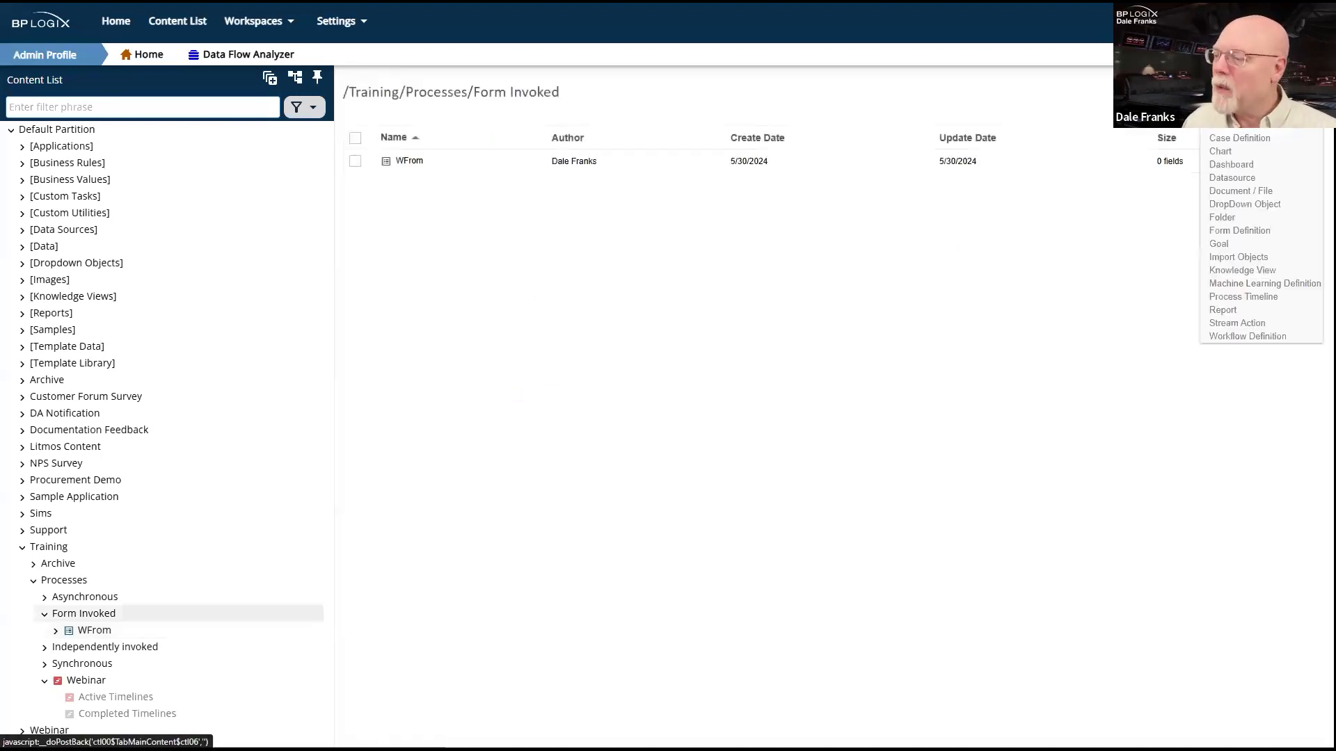
left_click(1250, 298)
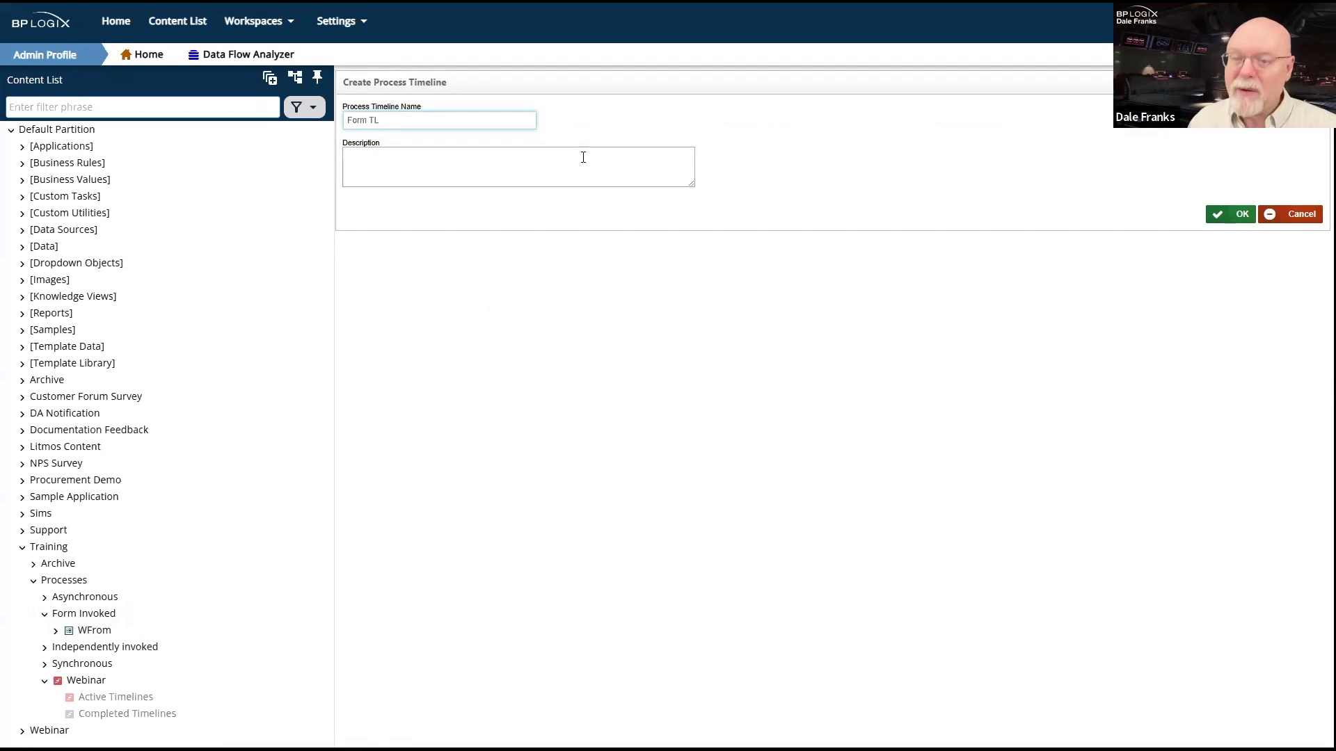
left_click(1244, 215)
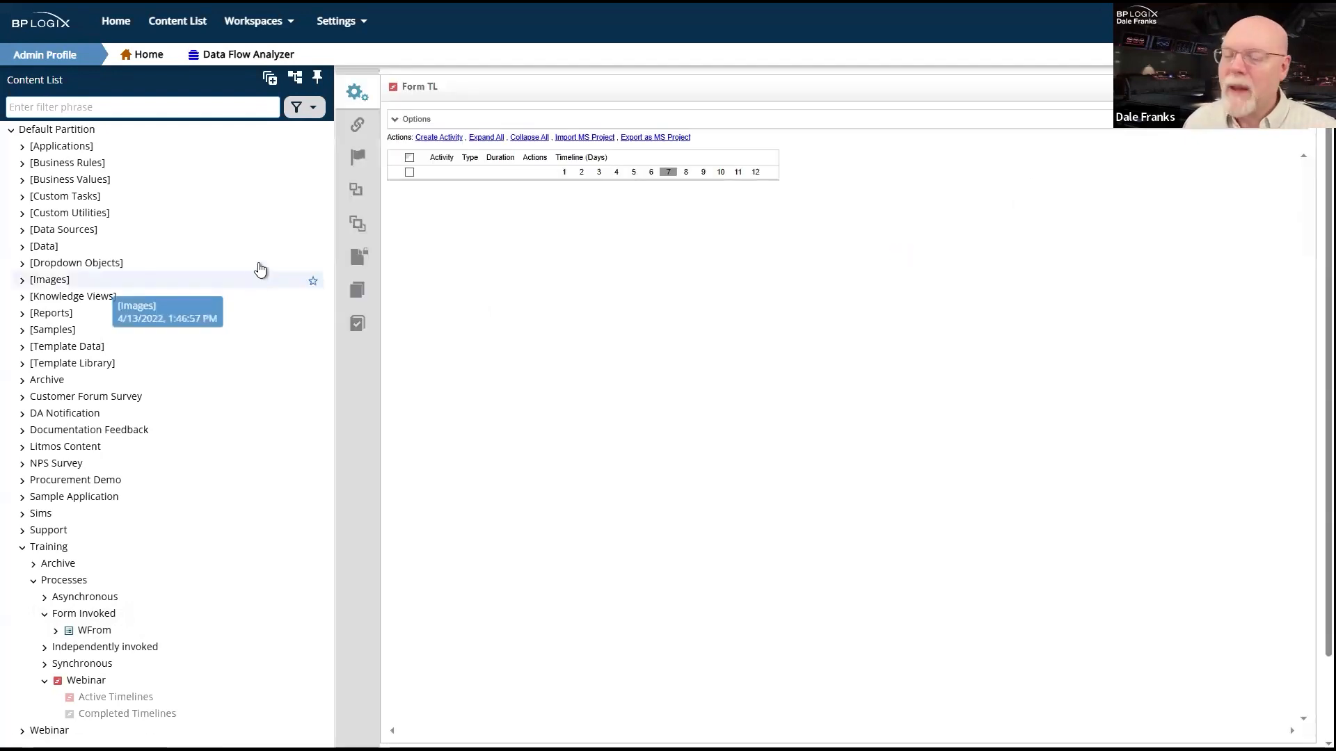
left_click(442, 137)
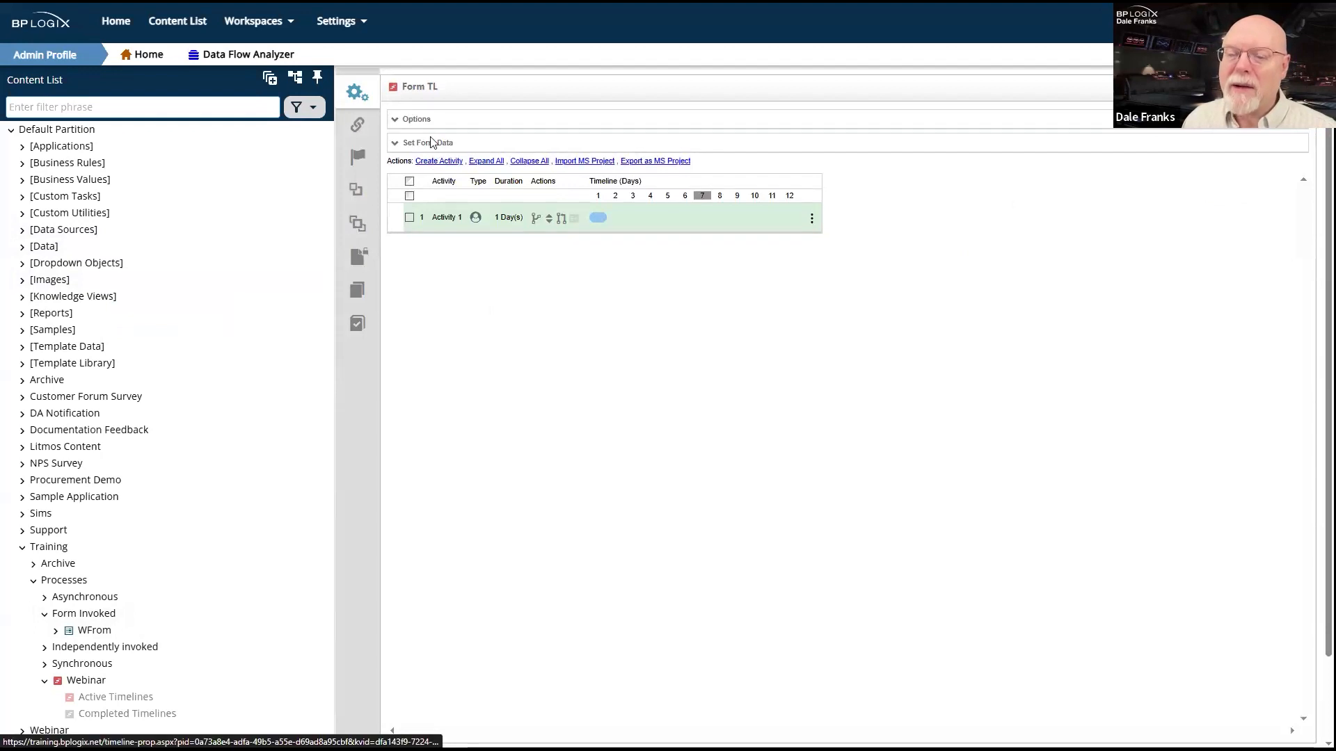
Assign WFrom as the form for the Form TL timeline and save the timeline.
left_click(417, 119)
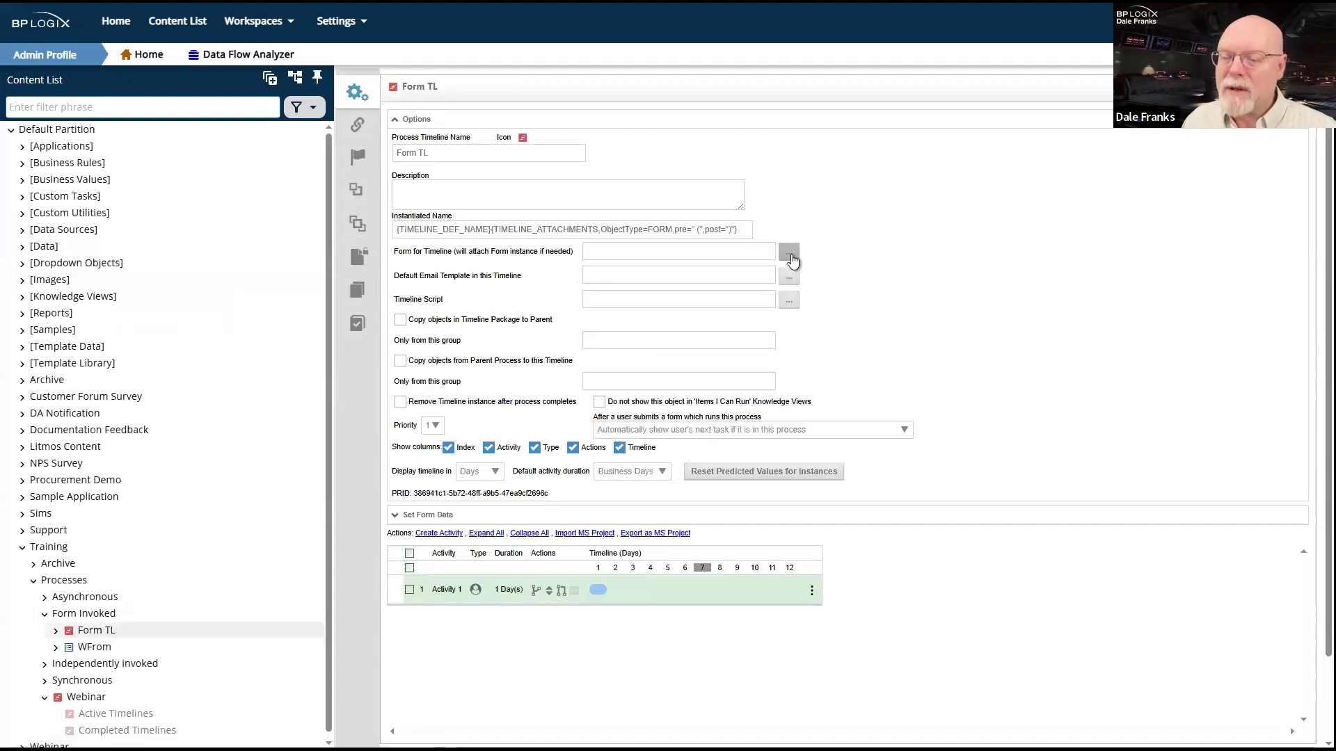
left_click(790, 256)
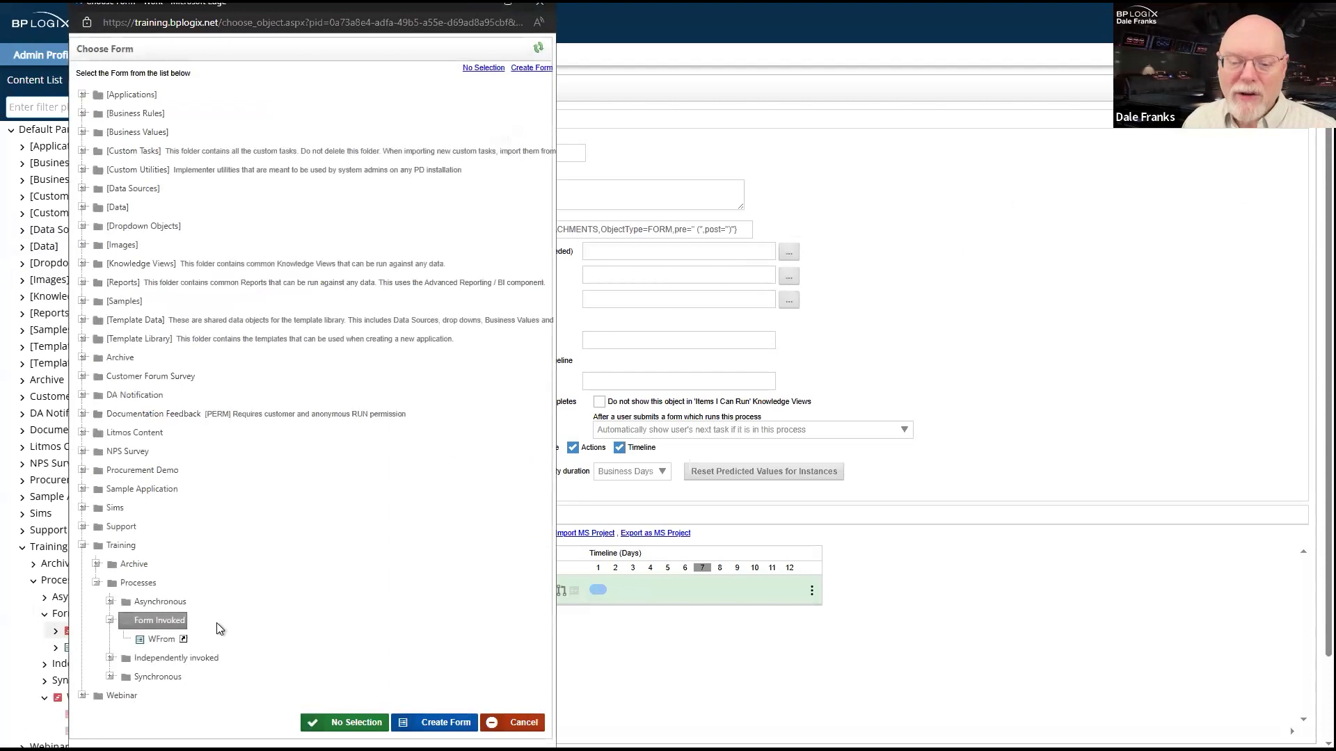
left_click(149, 642)
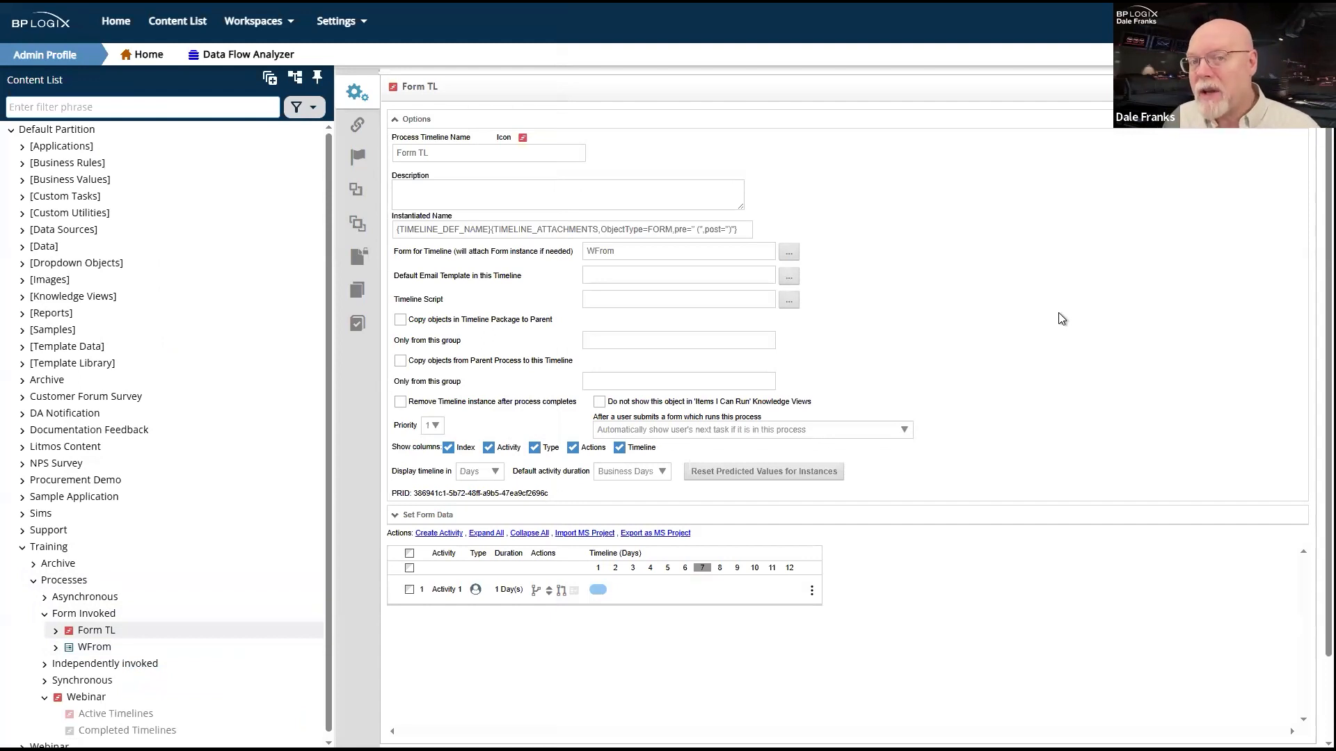
left_click(1240, 119)
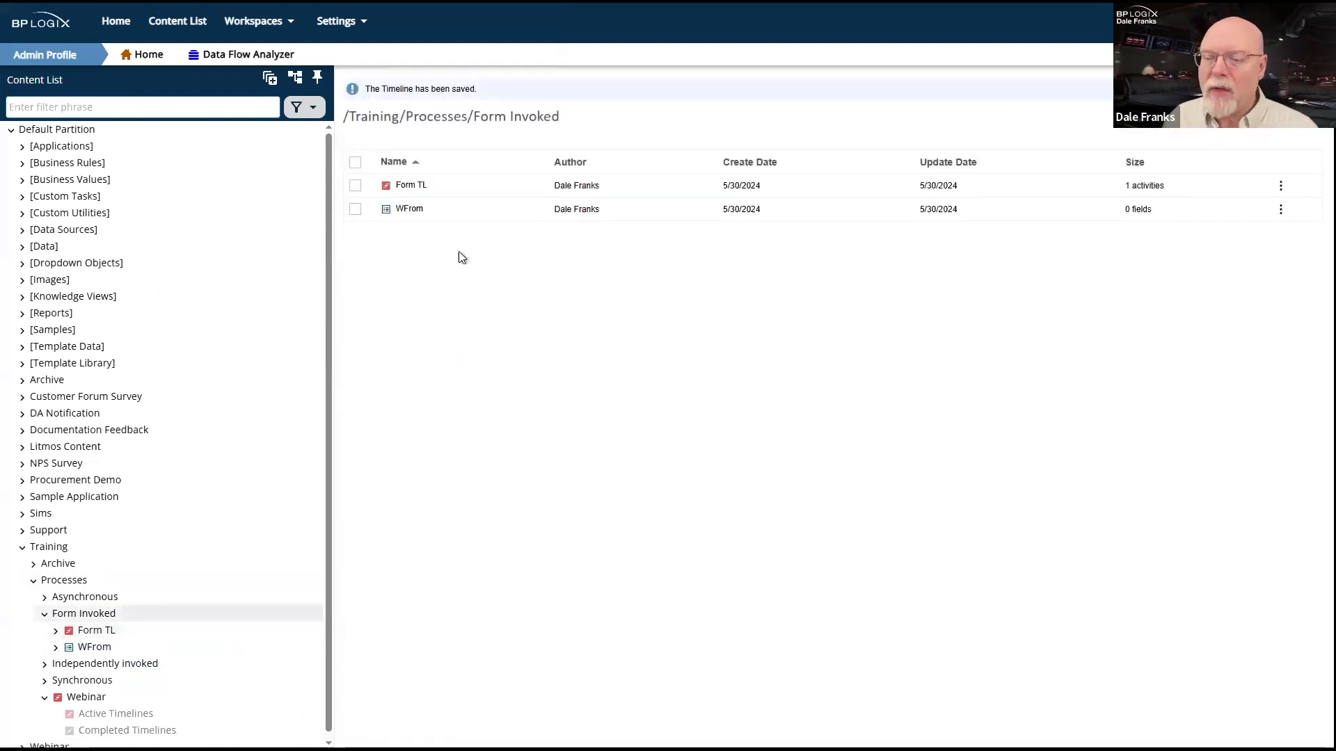
Configure the WFrom form definition to automatically start the Form TL process after the form is submitted.
left_click(411, 209)
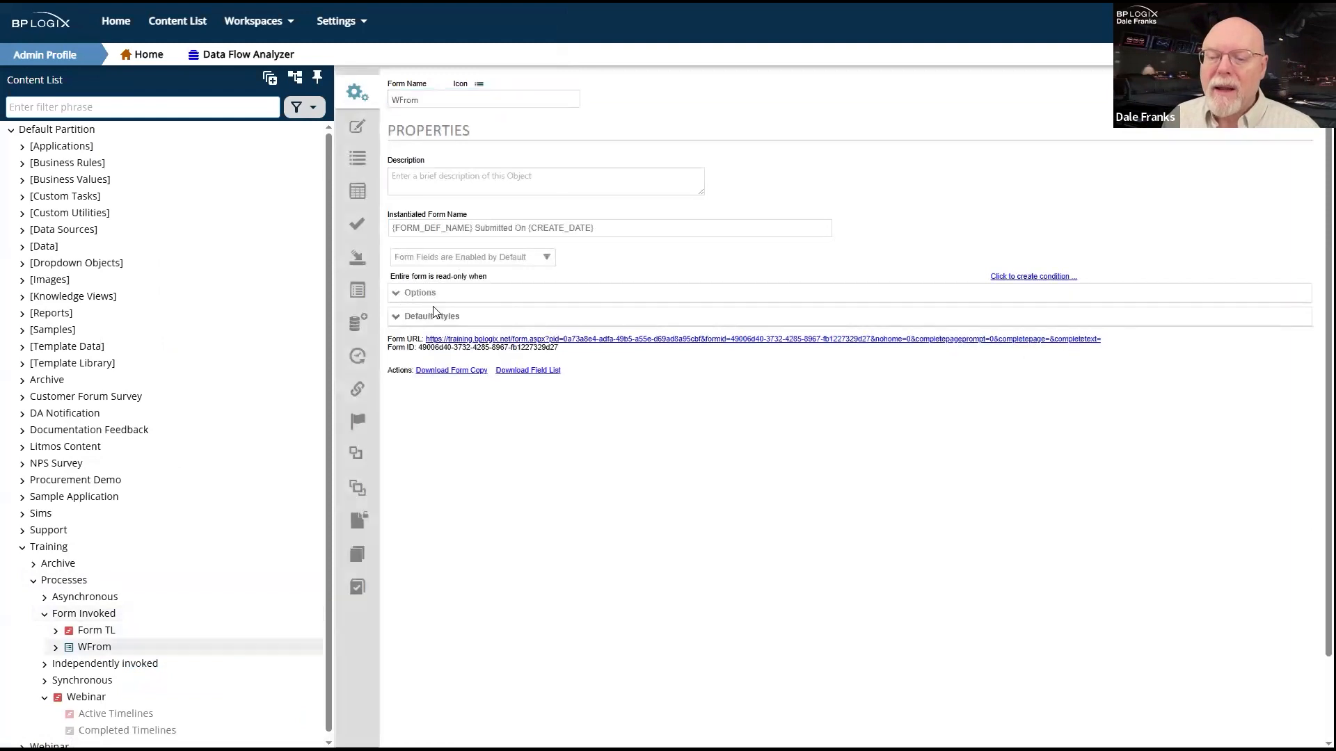
left_click(423, 296)
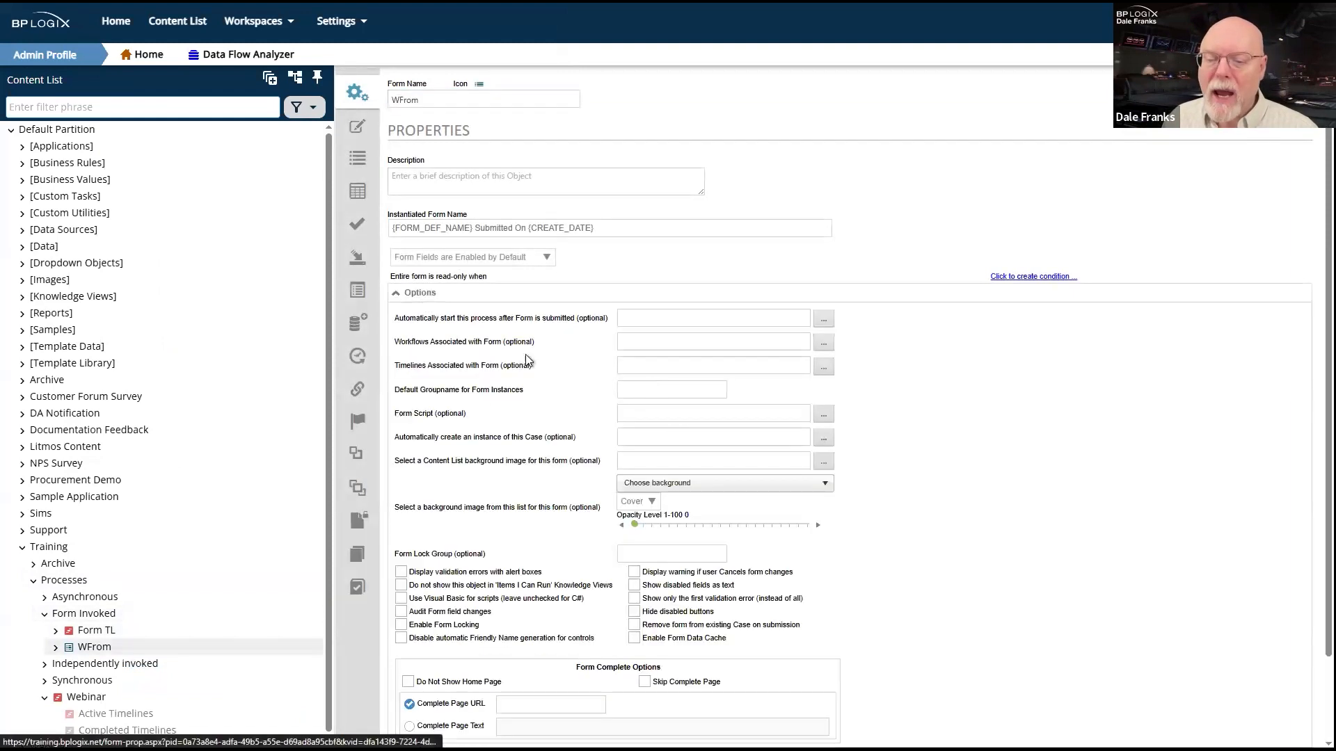
left_click(823, 319)
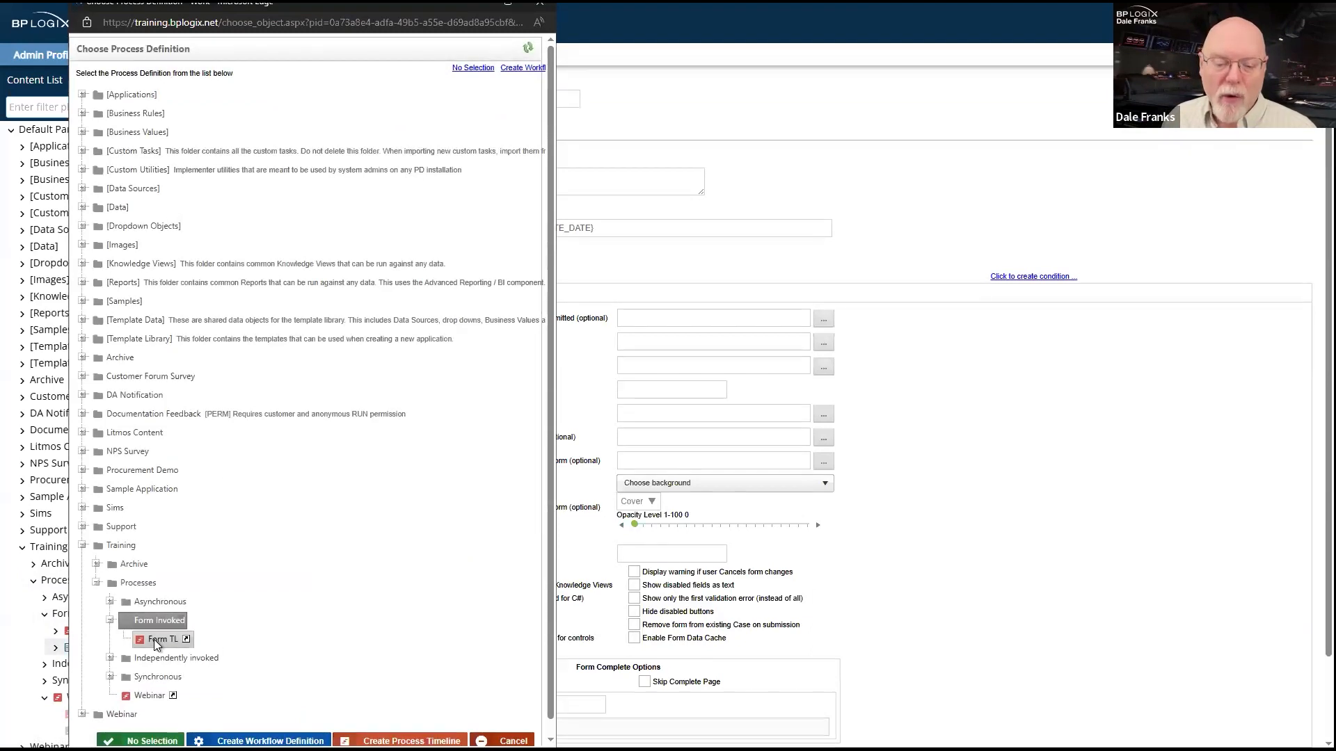
left_click(157, 640)
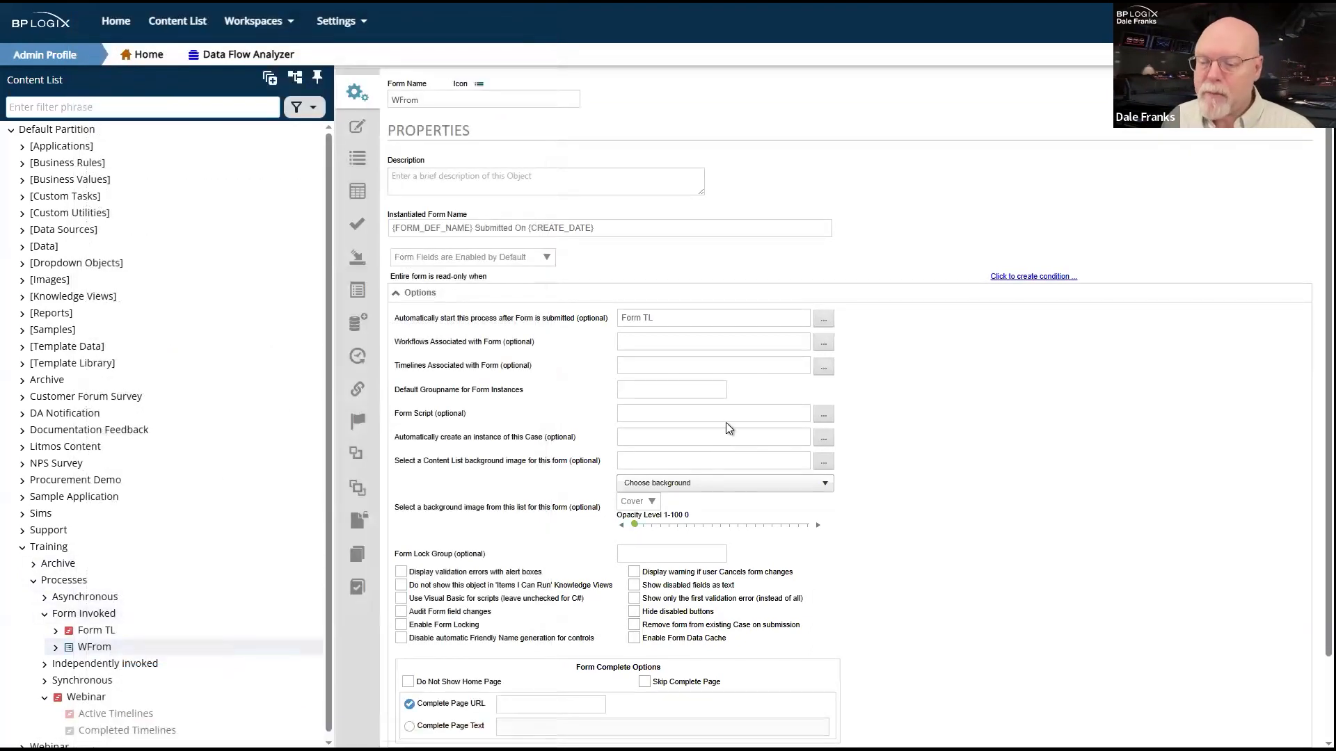
Set Form TL as the timeline associated with the WFrom form and return to the Form Invoked folder.
left_click_drag(542, 364, 394, 367)
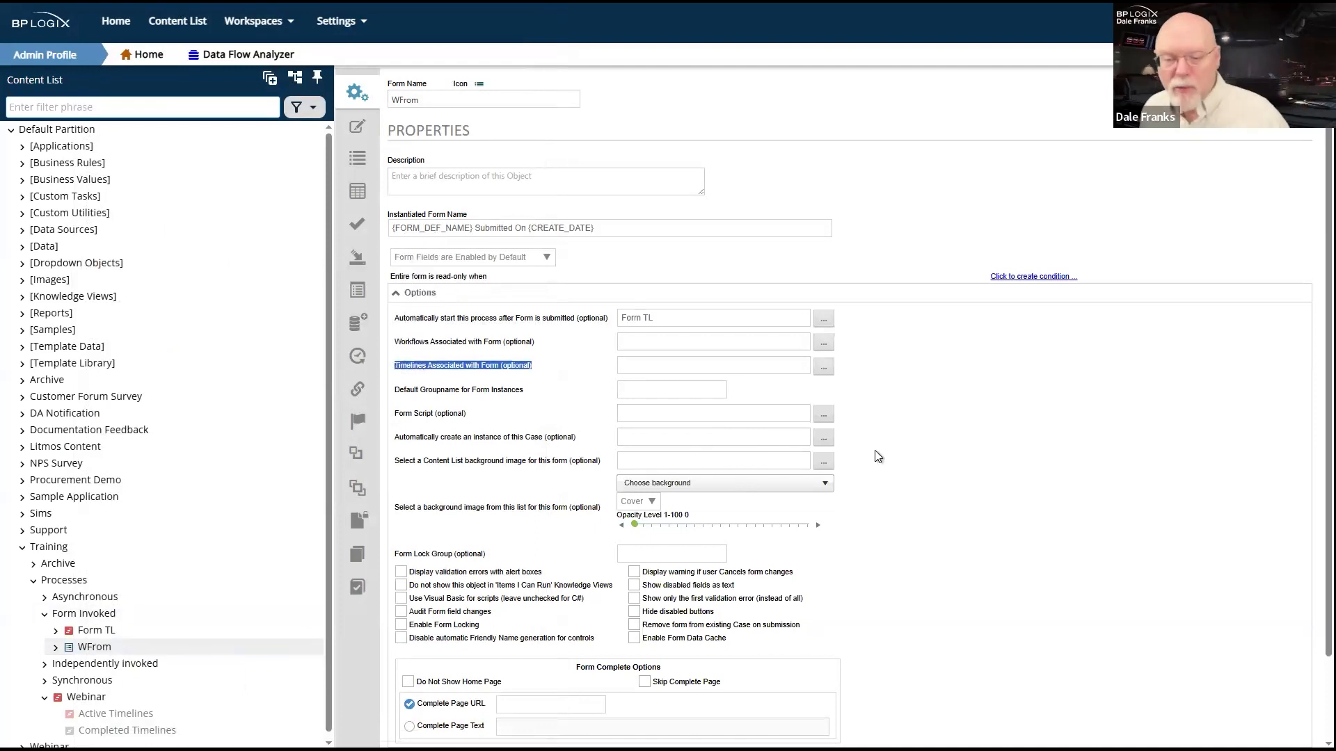
left_click(823, 368)
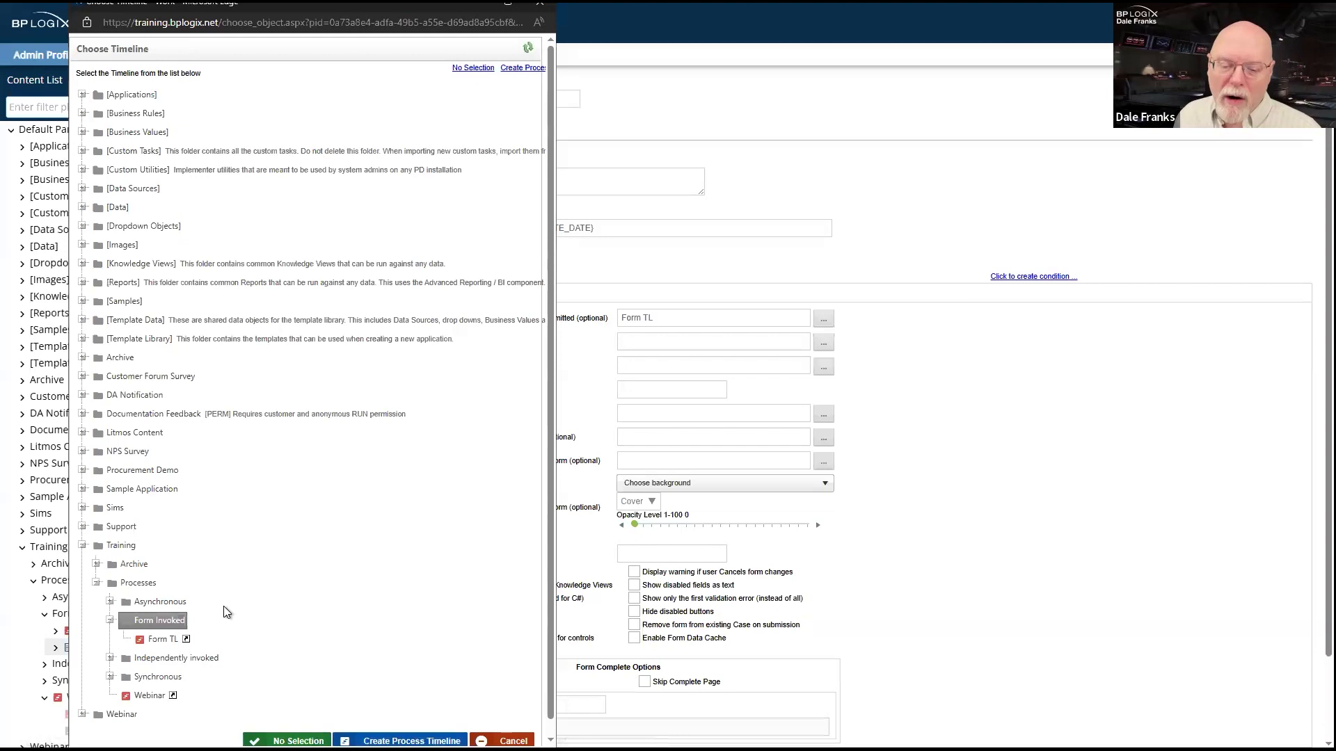
left_click(156, 640)
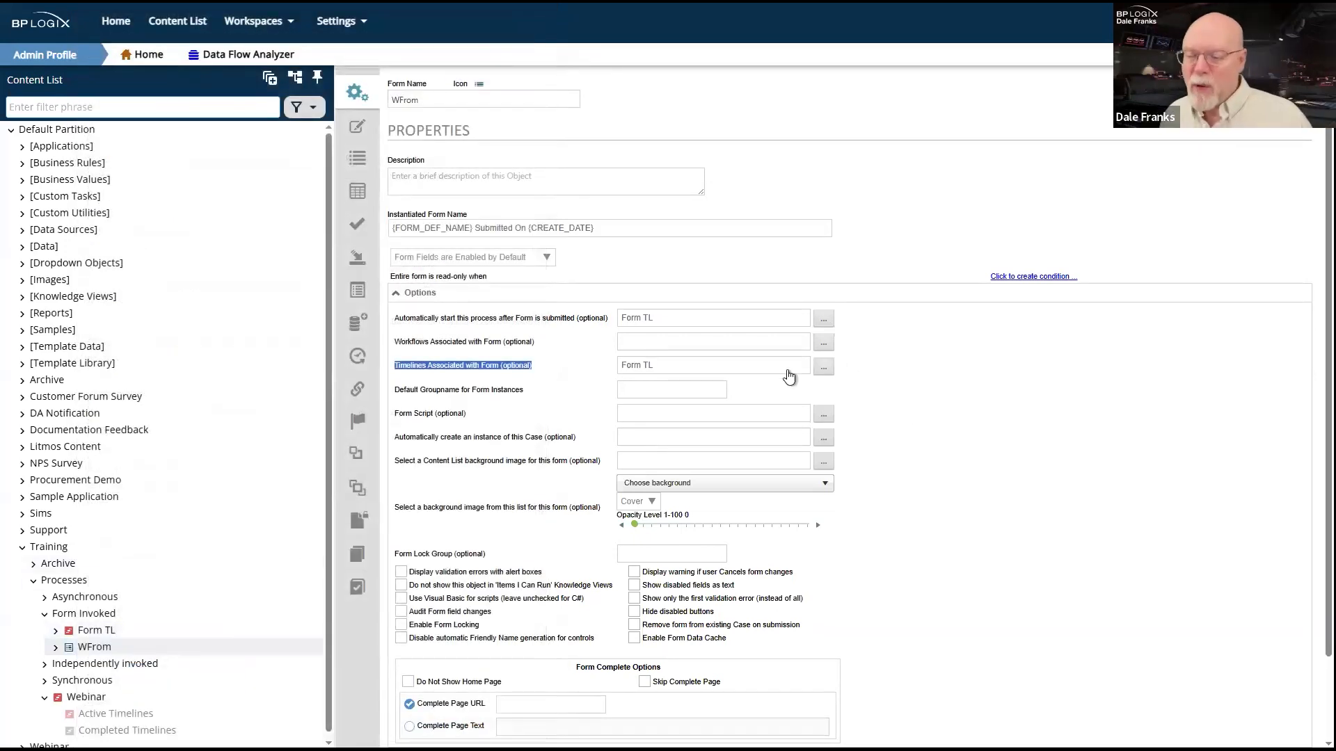
left_click(570, 370)
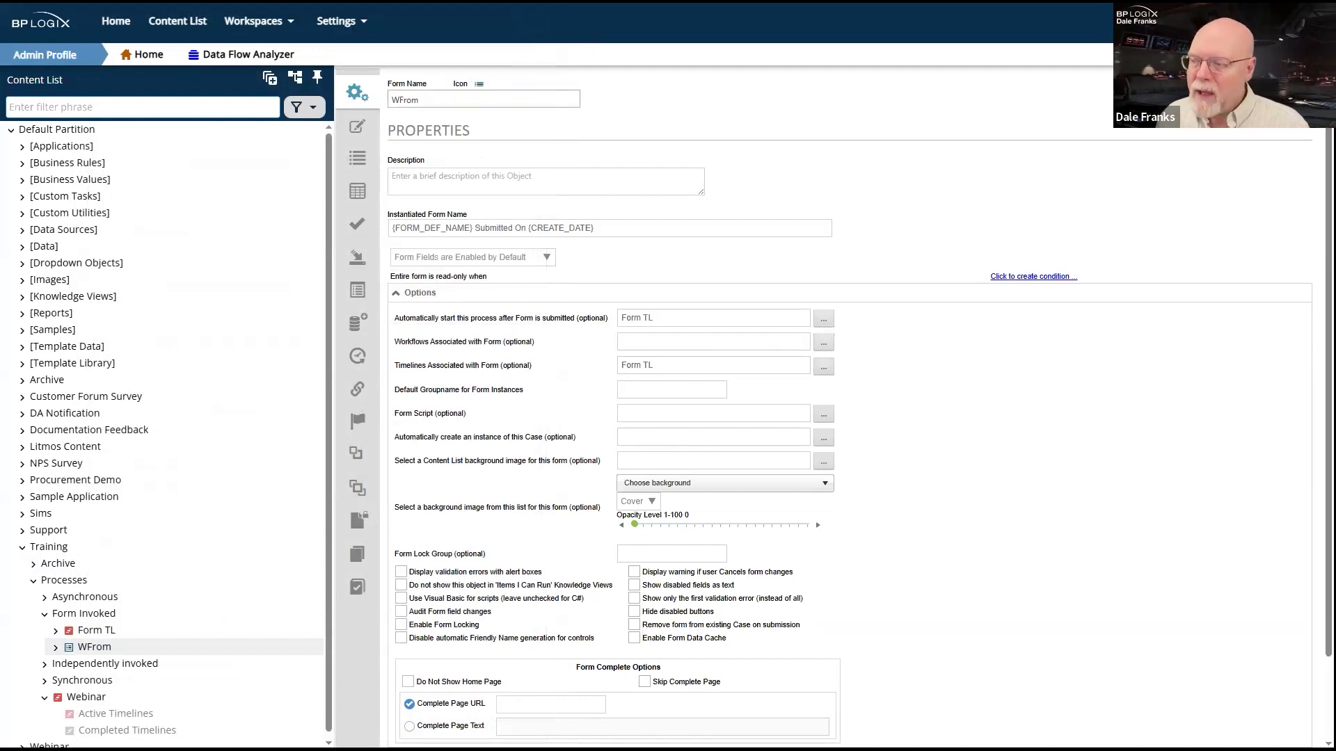
mouse_move(1244, 101)
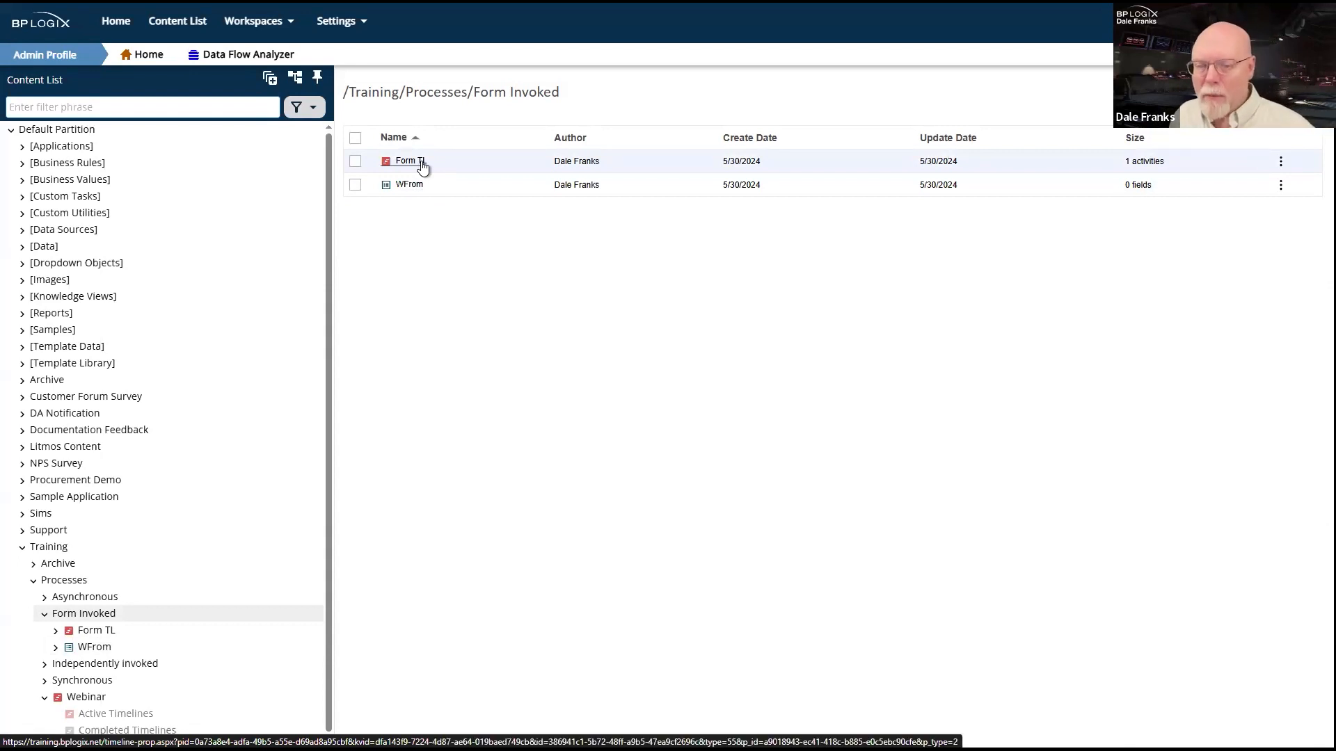
Run the WFrom form, submit it, and close the resulting task window without completing the task.
left_click(356, 186)
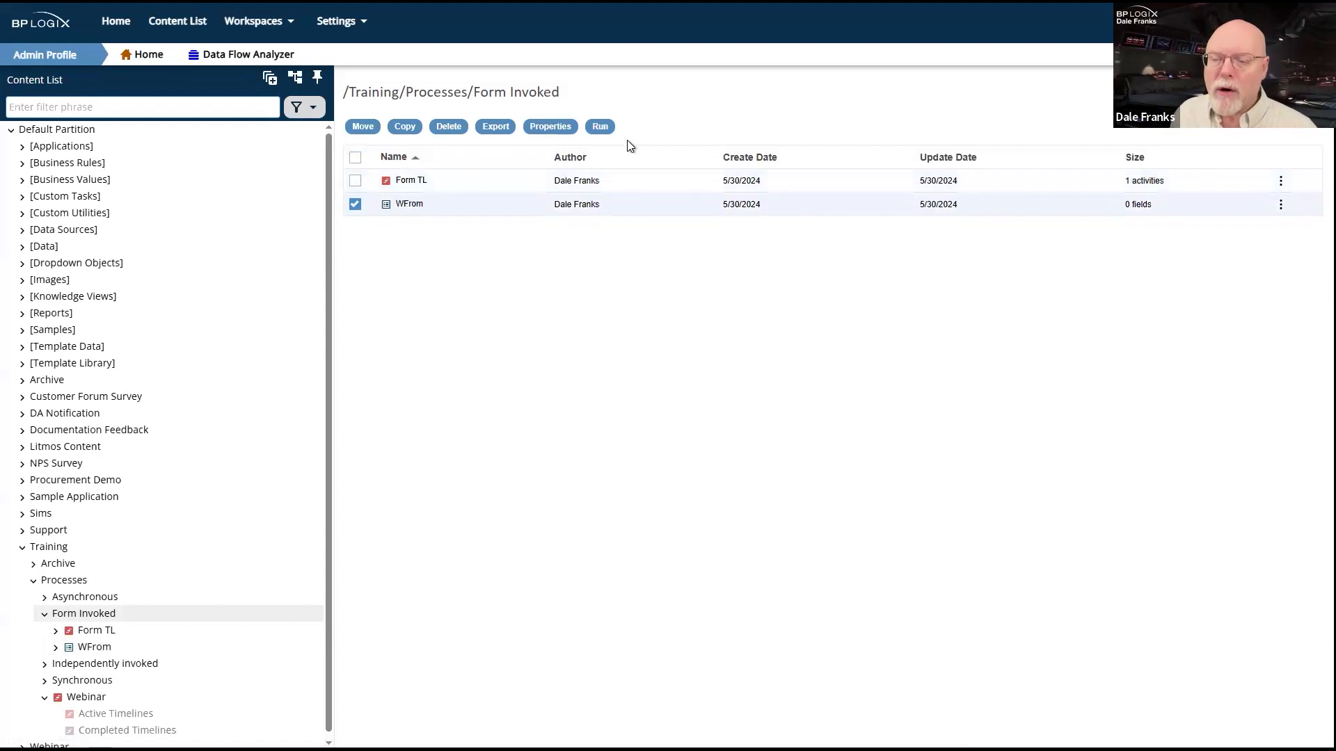
left_click(611, 126)
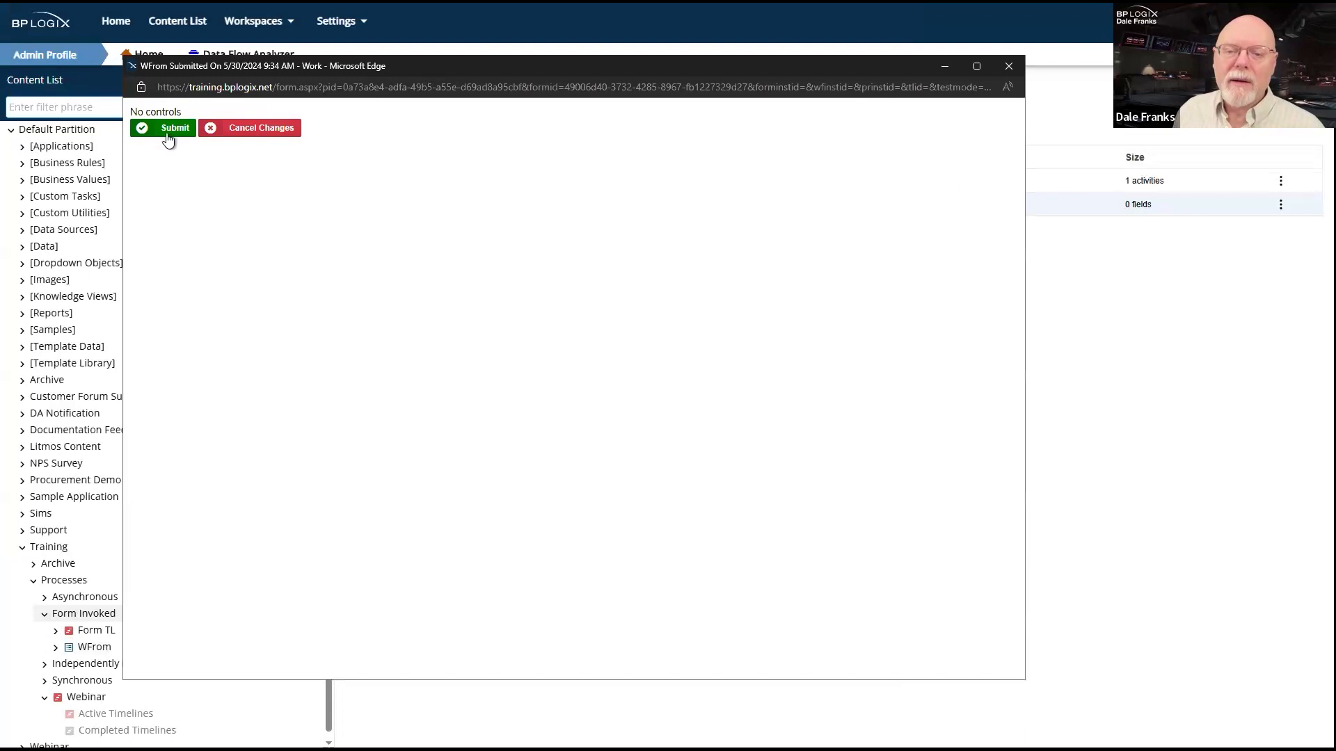
left_click(168, 127)
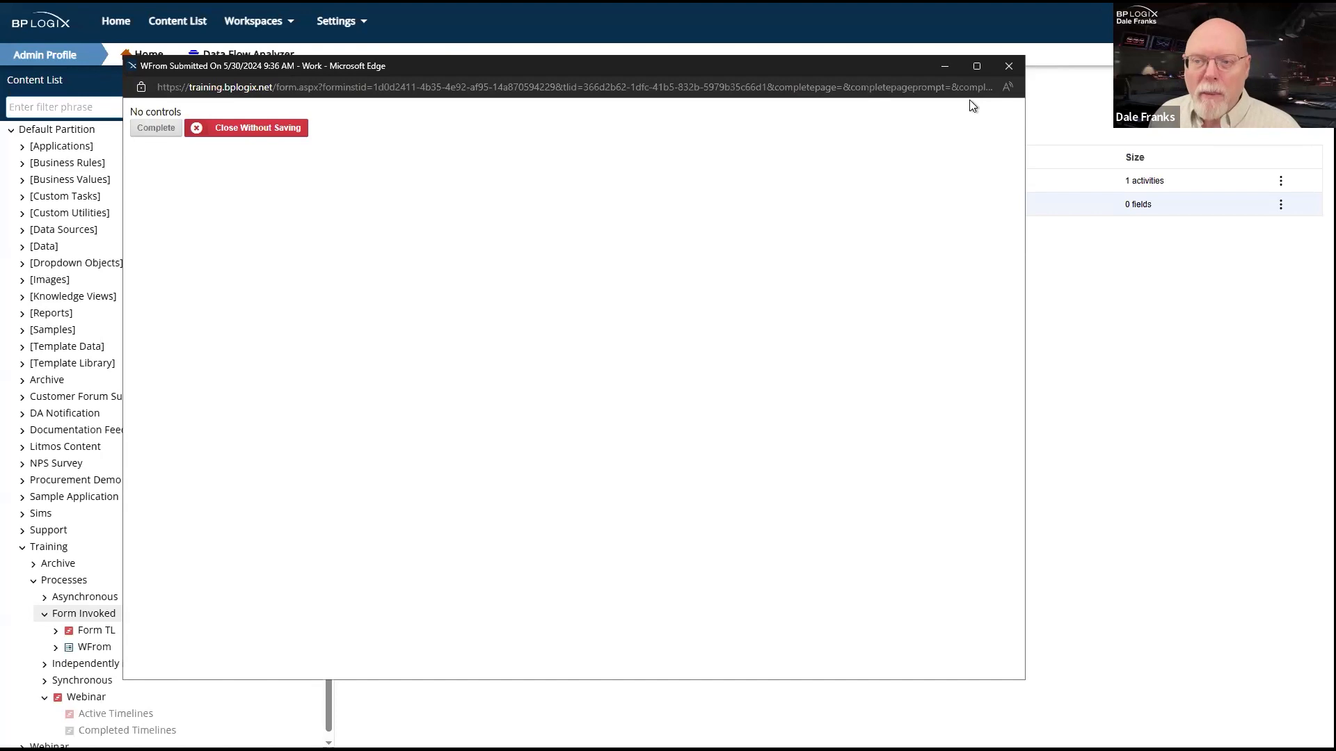
left_click(1008, 67)
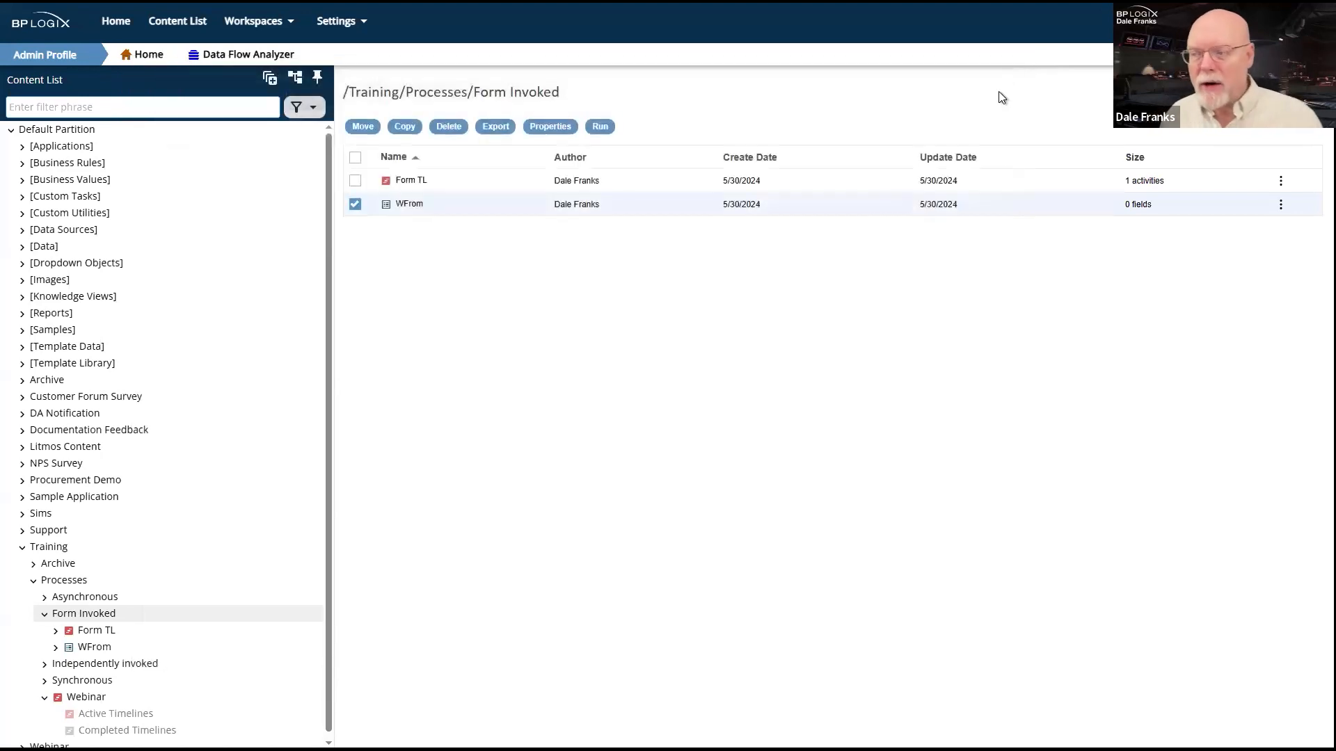
Open Activity 1 in the Form TL timeline and set its participant type to Timeline Initiator.
left_click(411, 181)
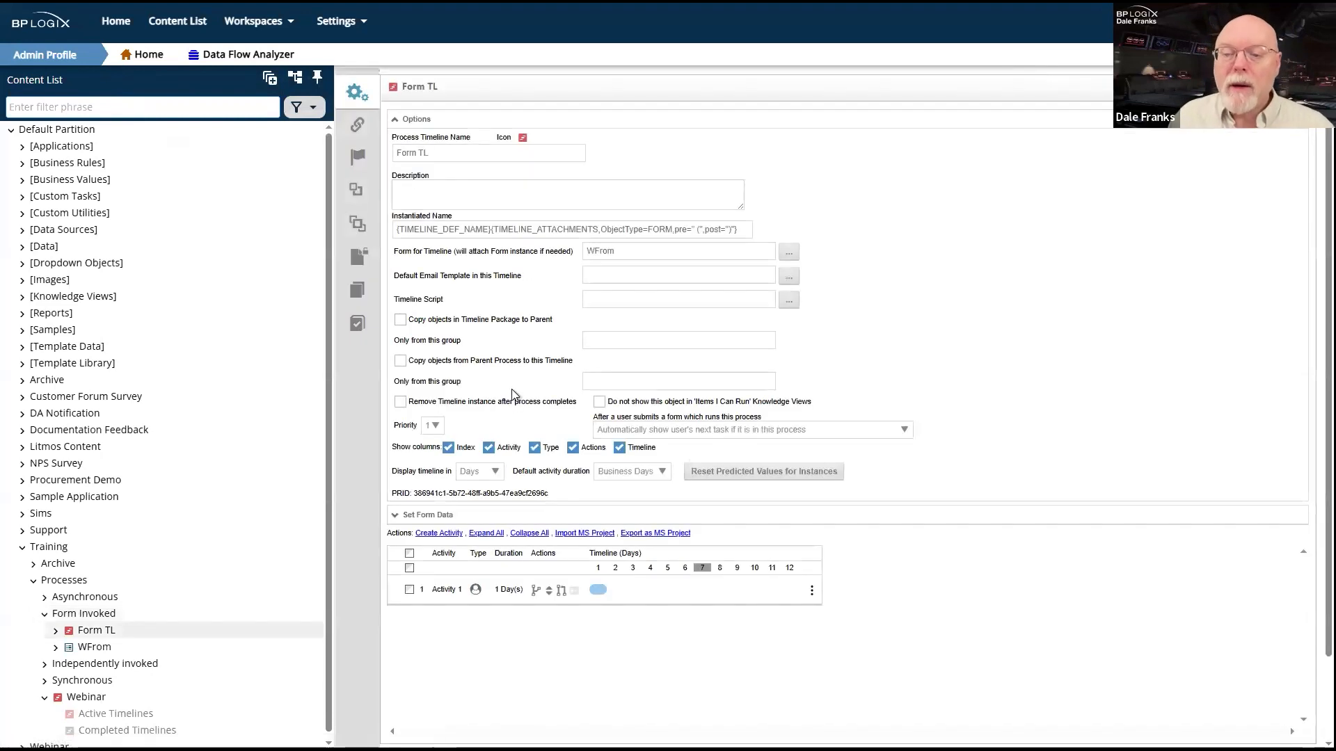
left_click(424, 126)
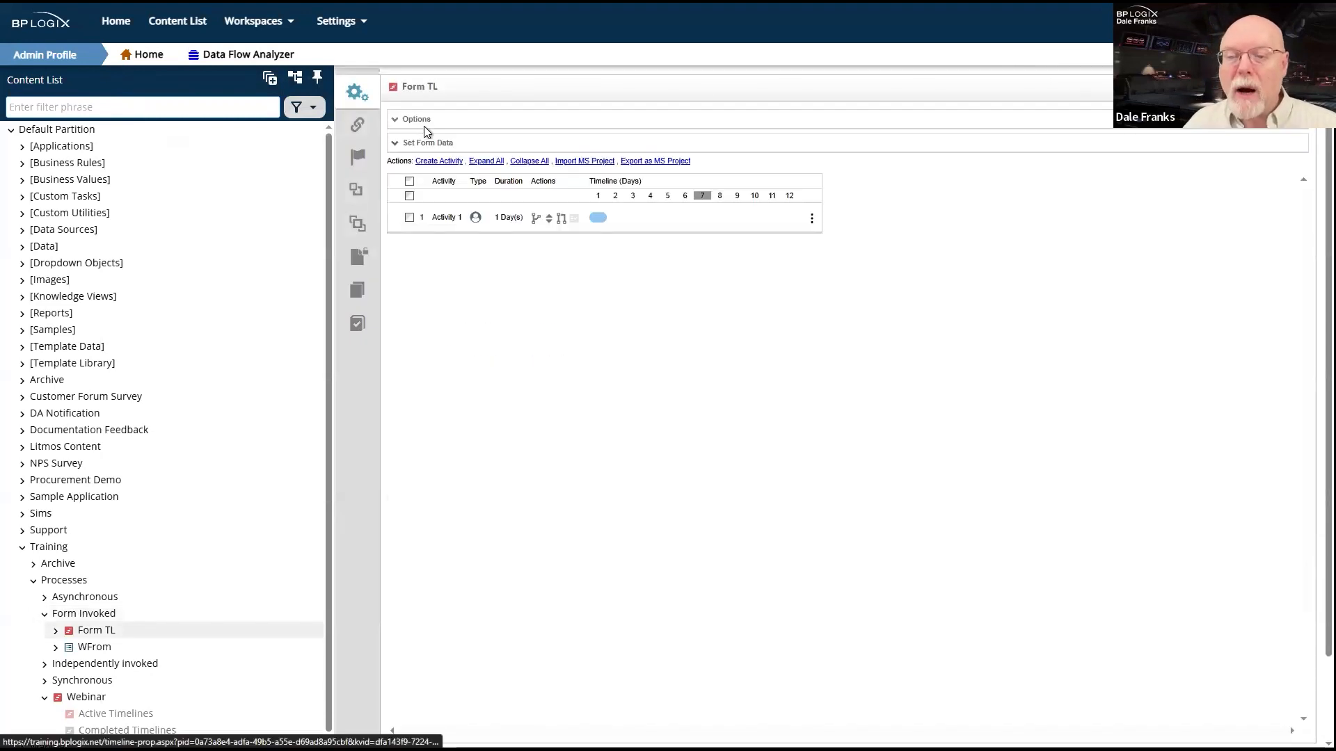
left_click(447, 219)
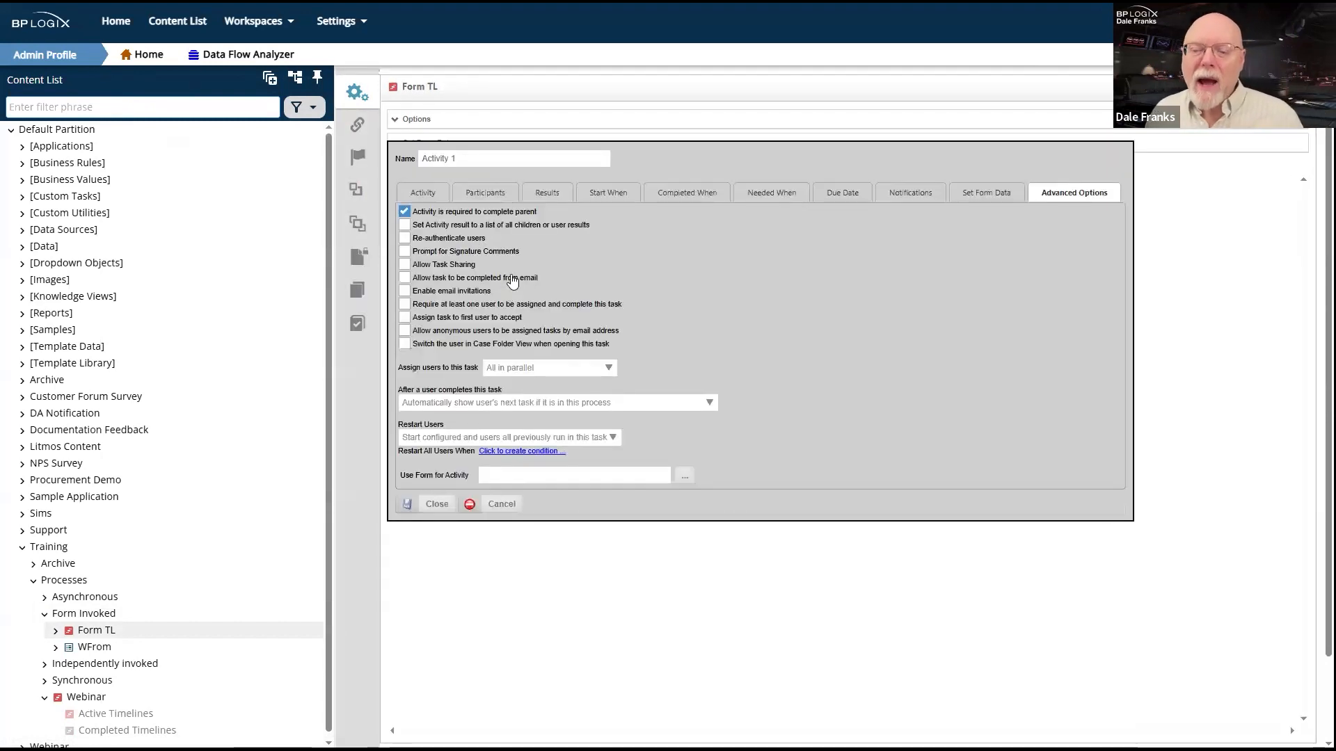
left_click(425, 193)
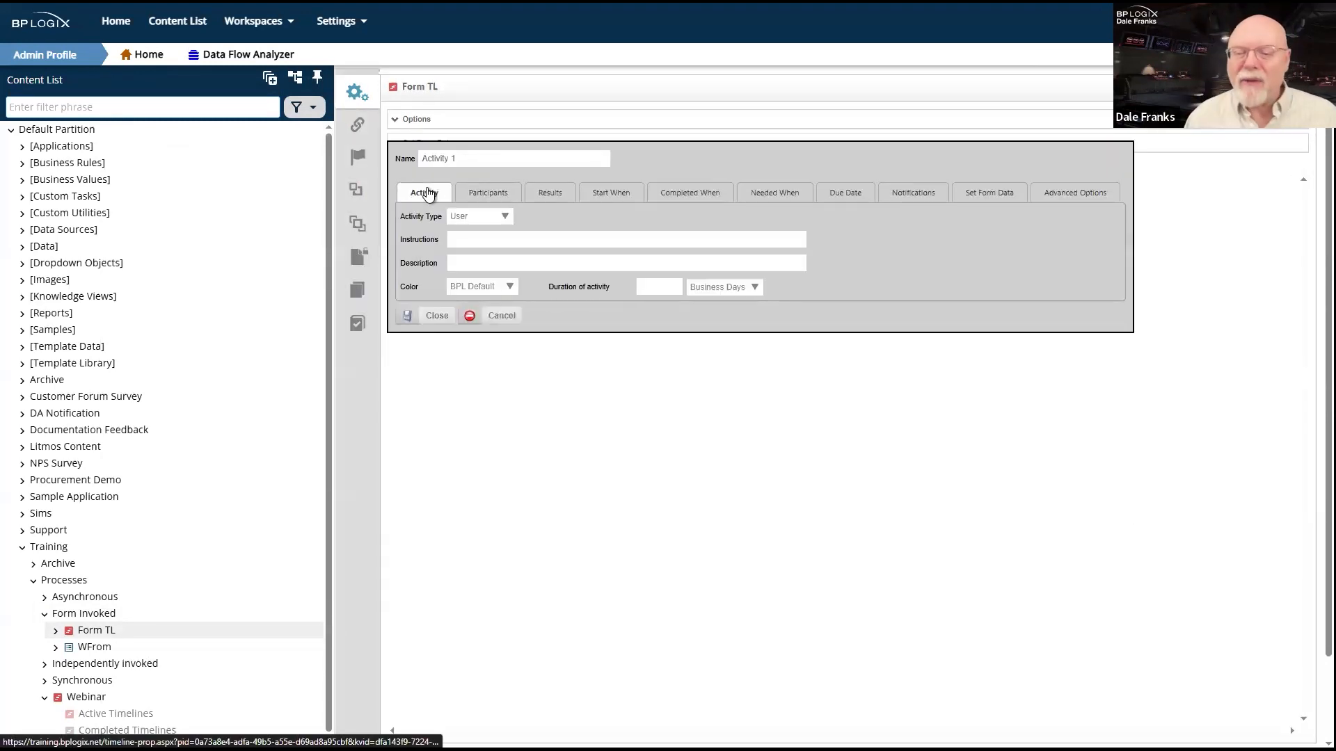
left_click(477, 195)
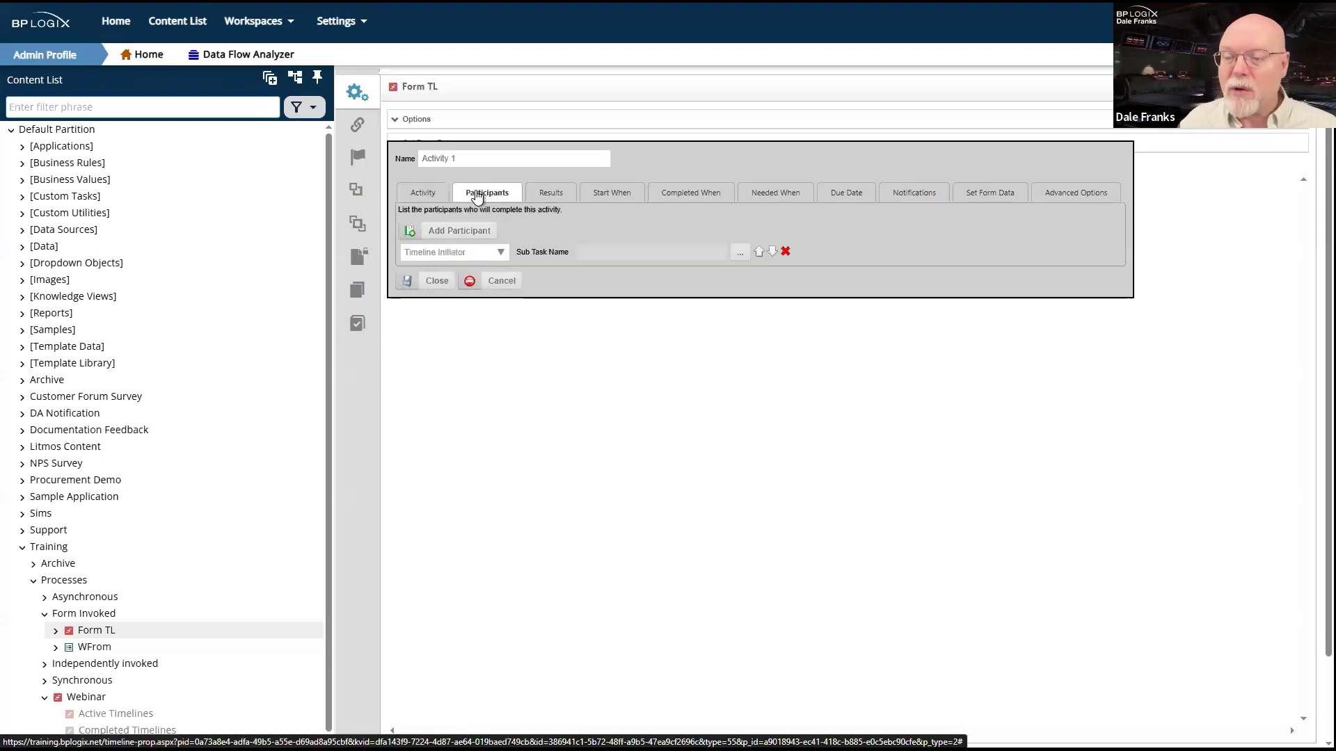
left_click(501, 253)
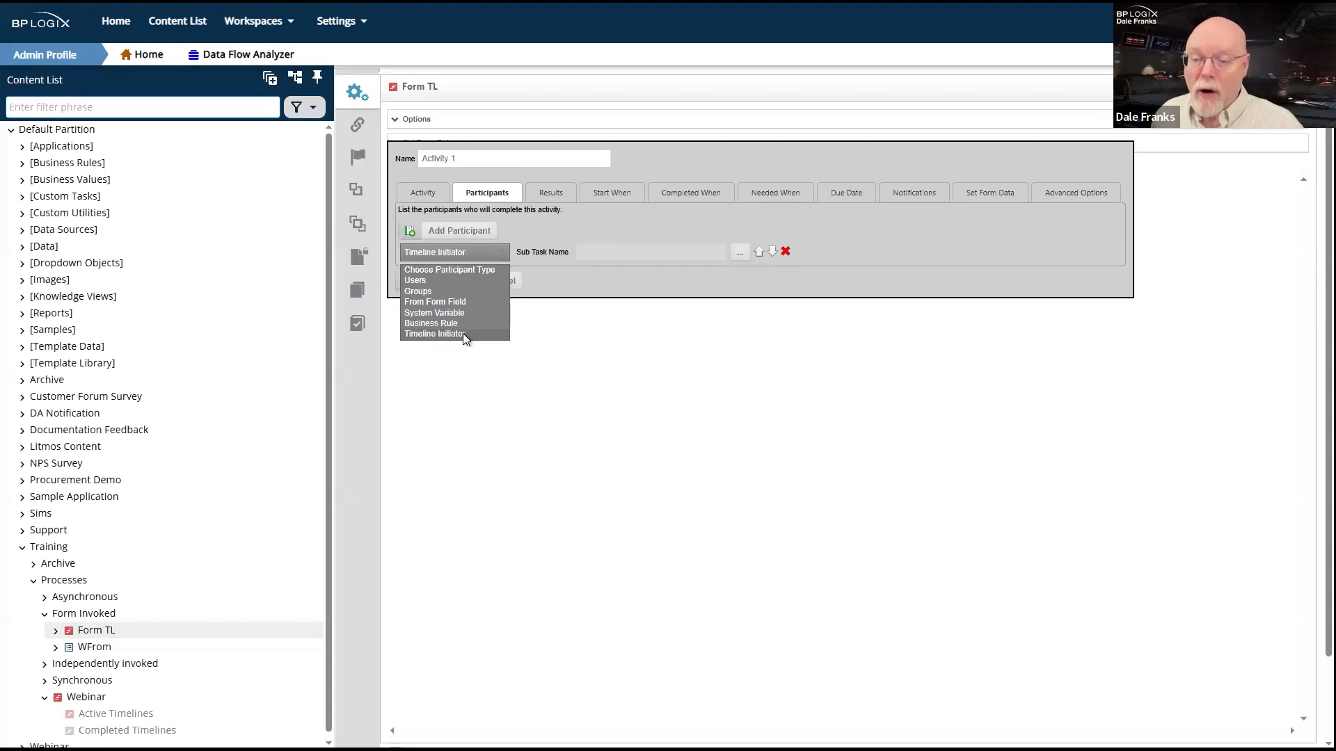
left_click(464, 335)
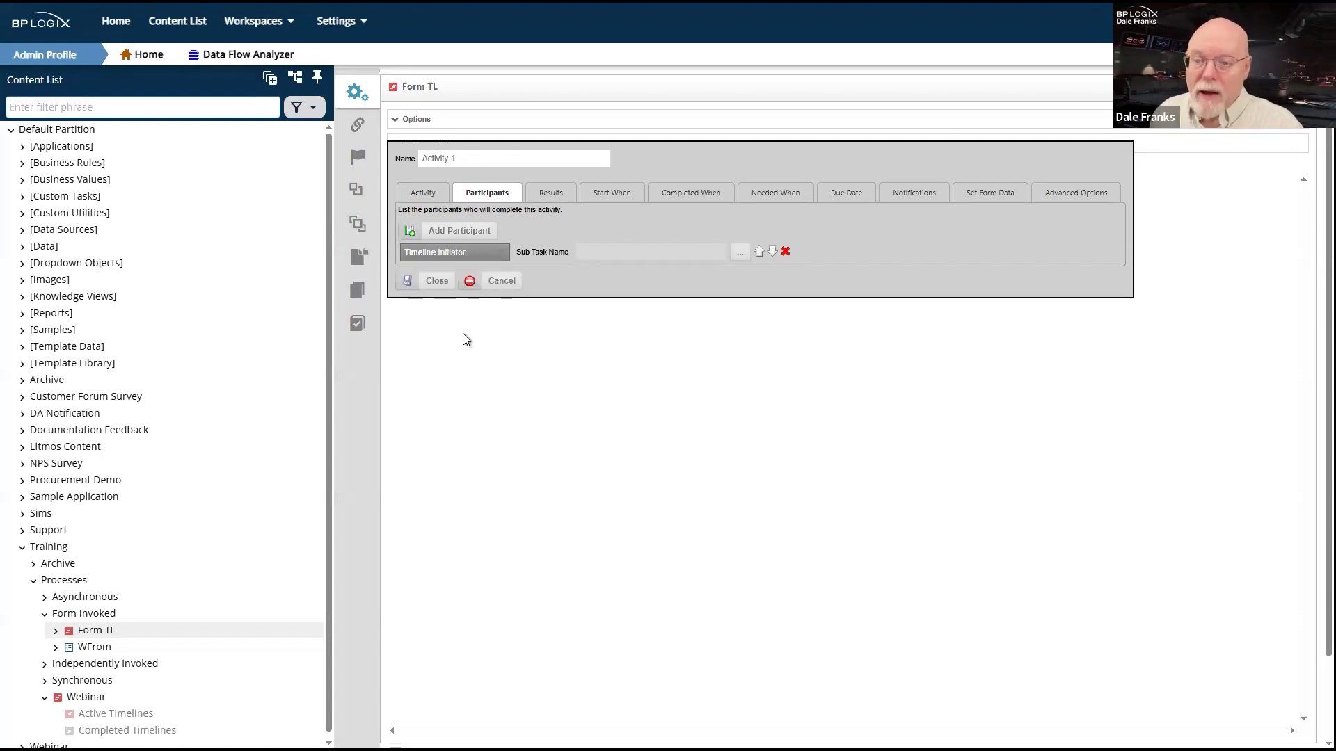
left_click(432, 284)
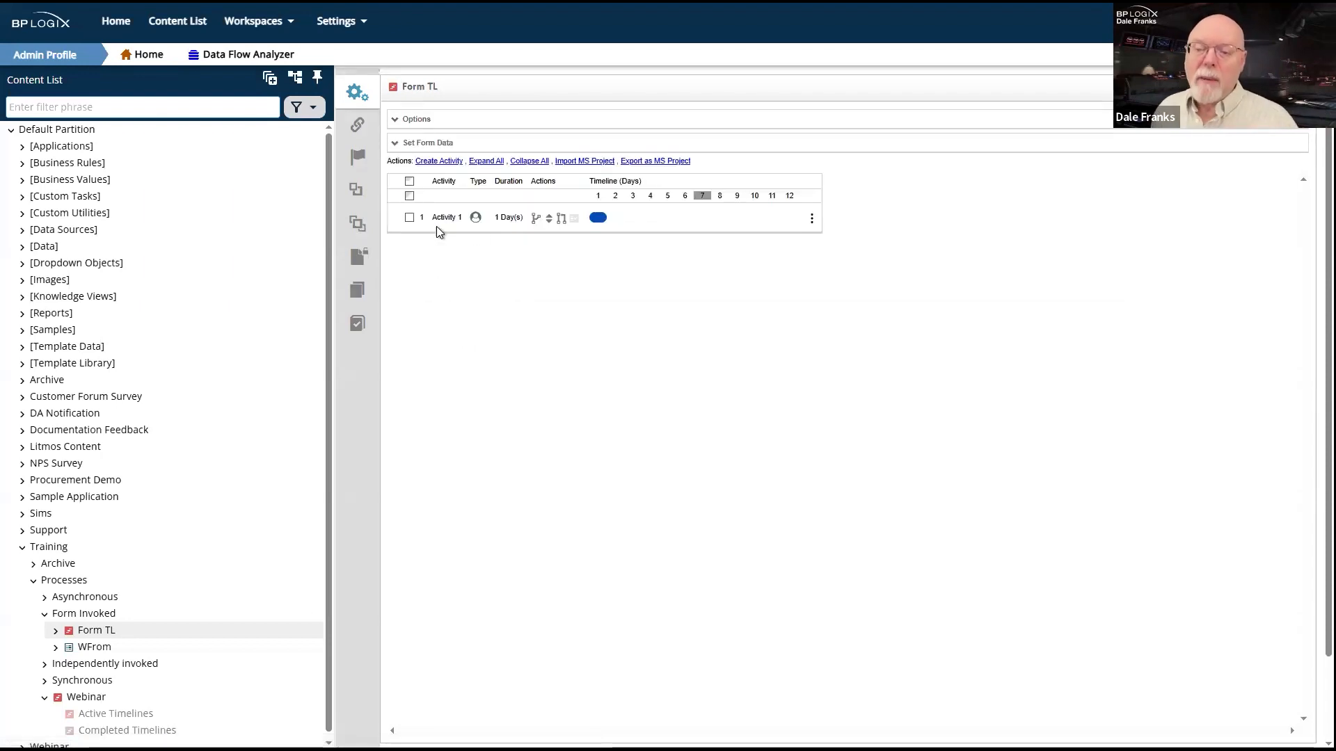
Rename Activity 1 in the Form TL timeline as "Submitter Review".
left_click(448, 224)
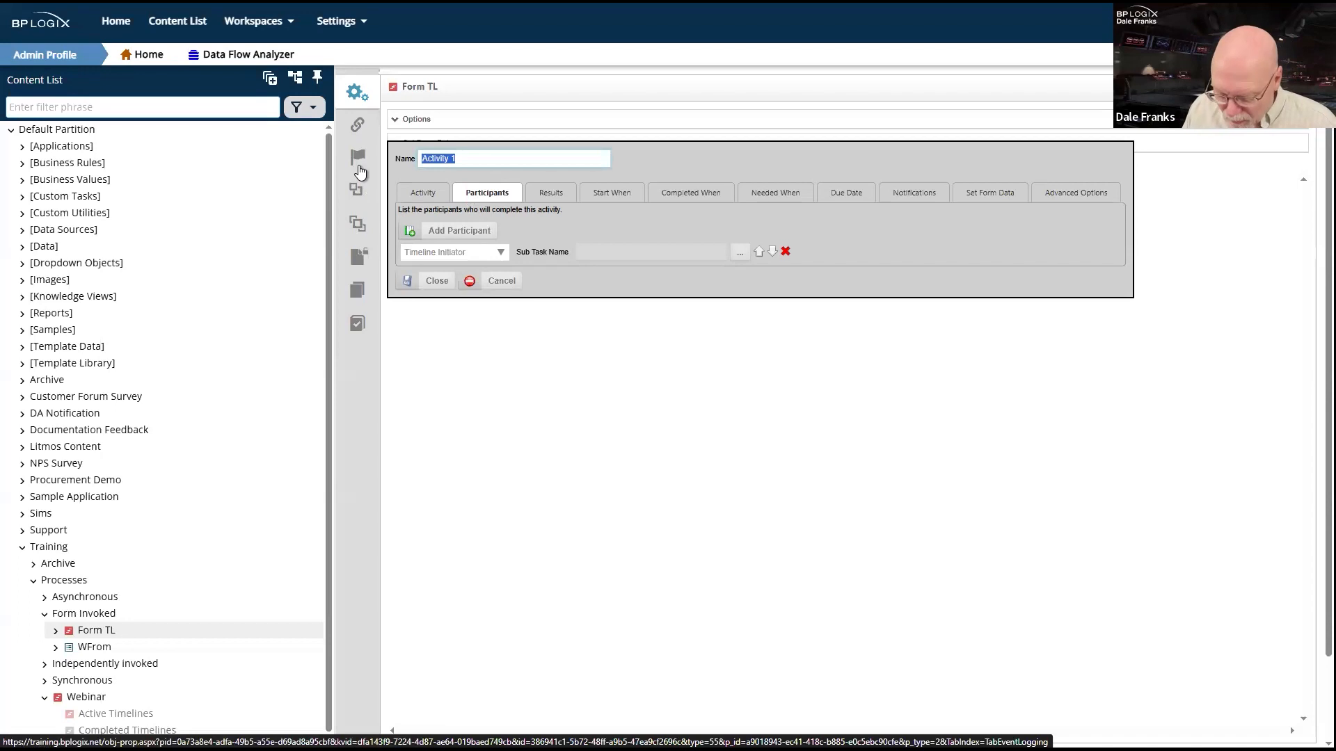
type("Submitte")
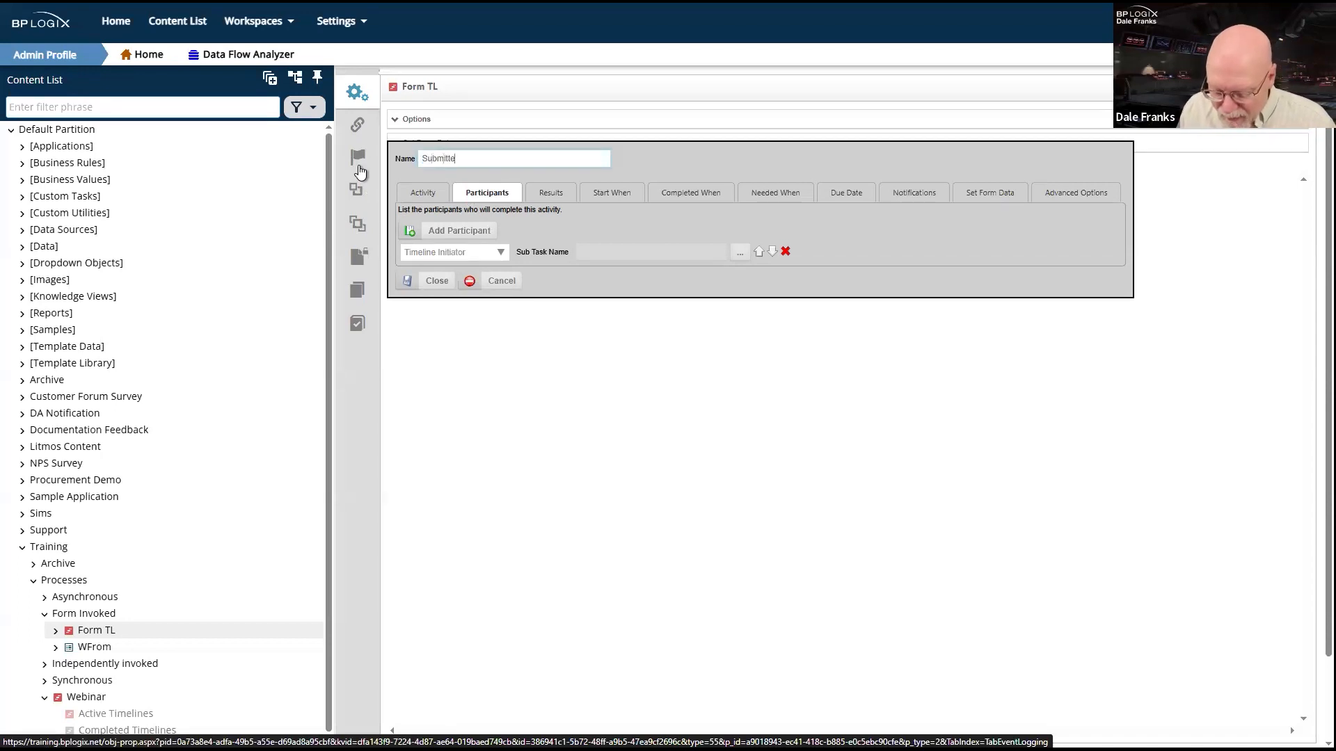
type("r Review")
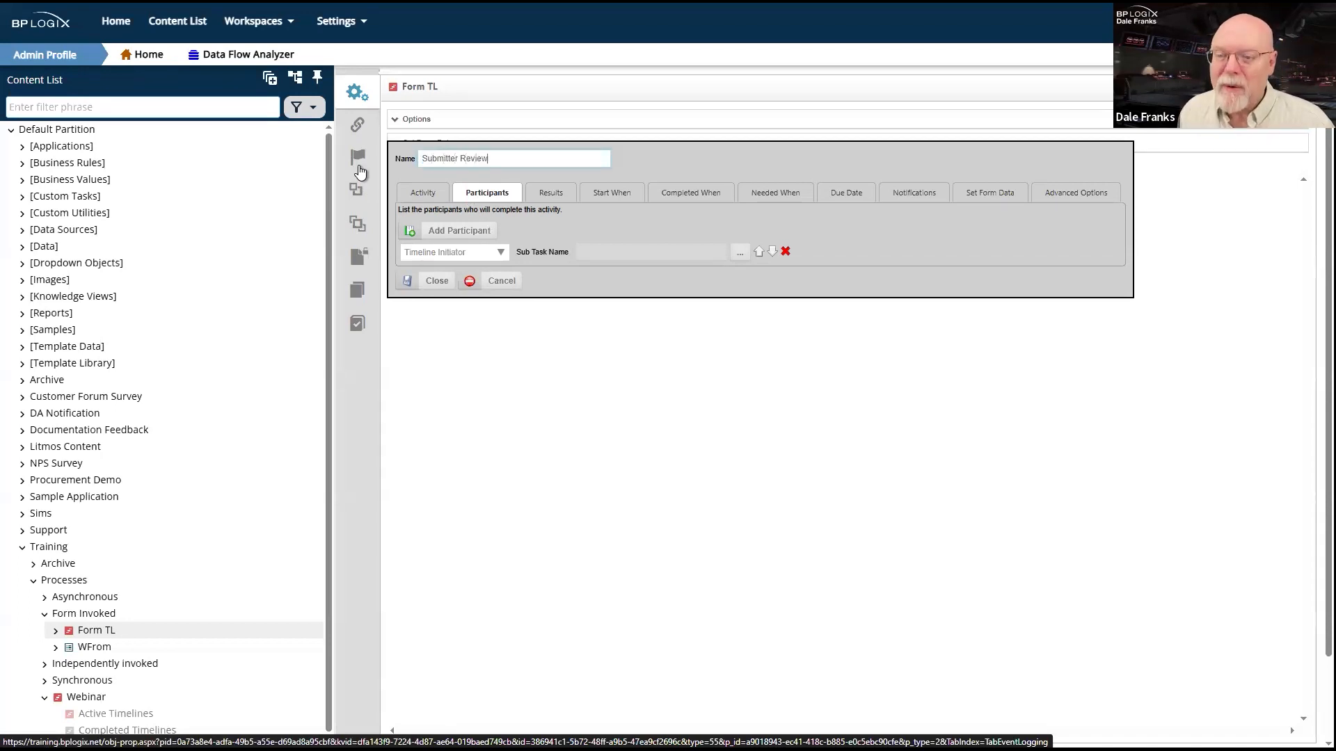
left_click(433, 281)
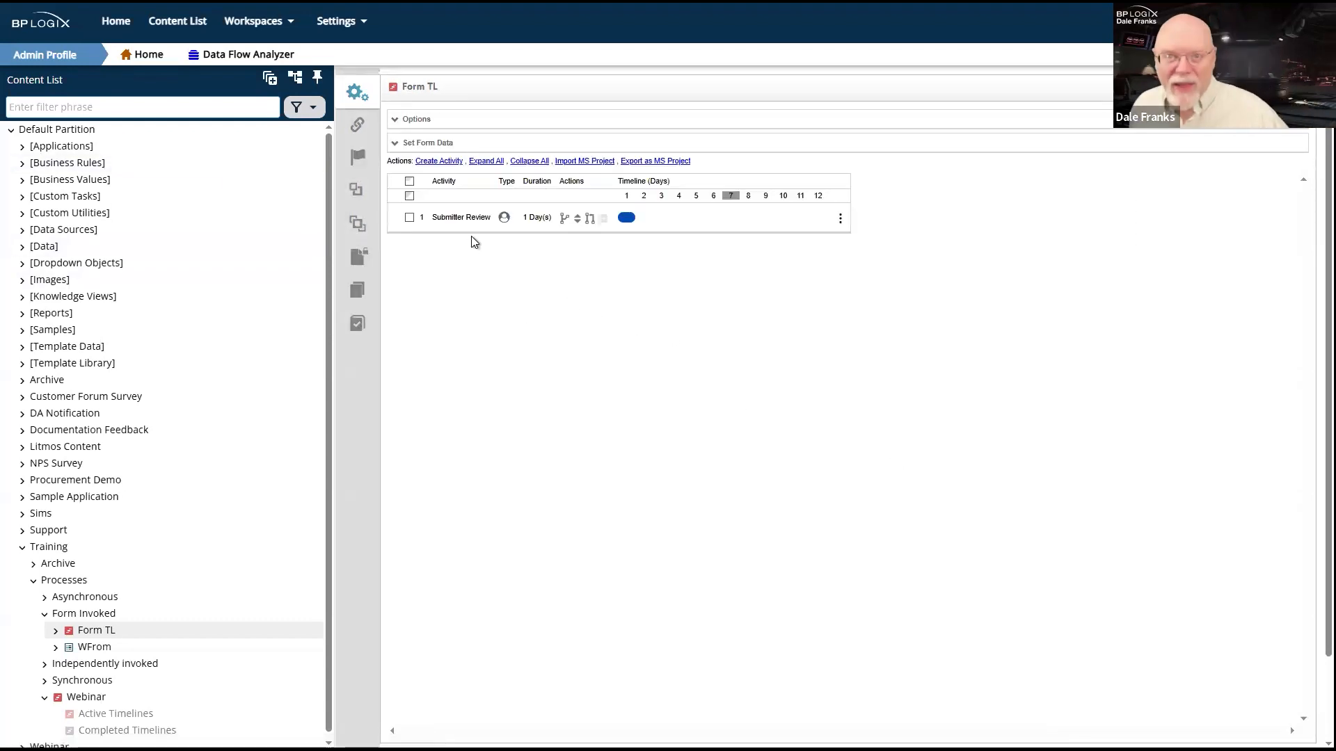
Check the Submitter Review activity's participants, save the Form TL timeline, and return to the Form Invoked folder.
left_click(467, 219)
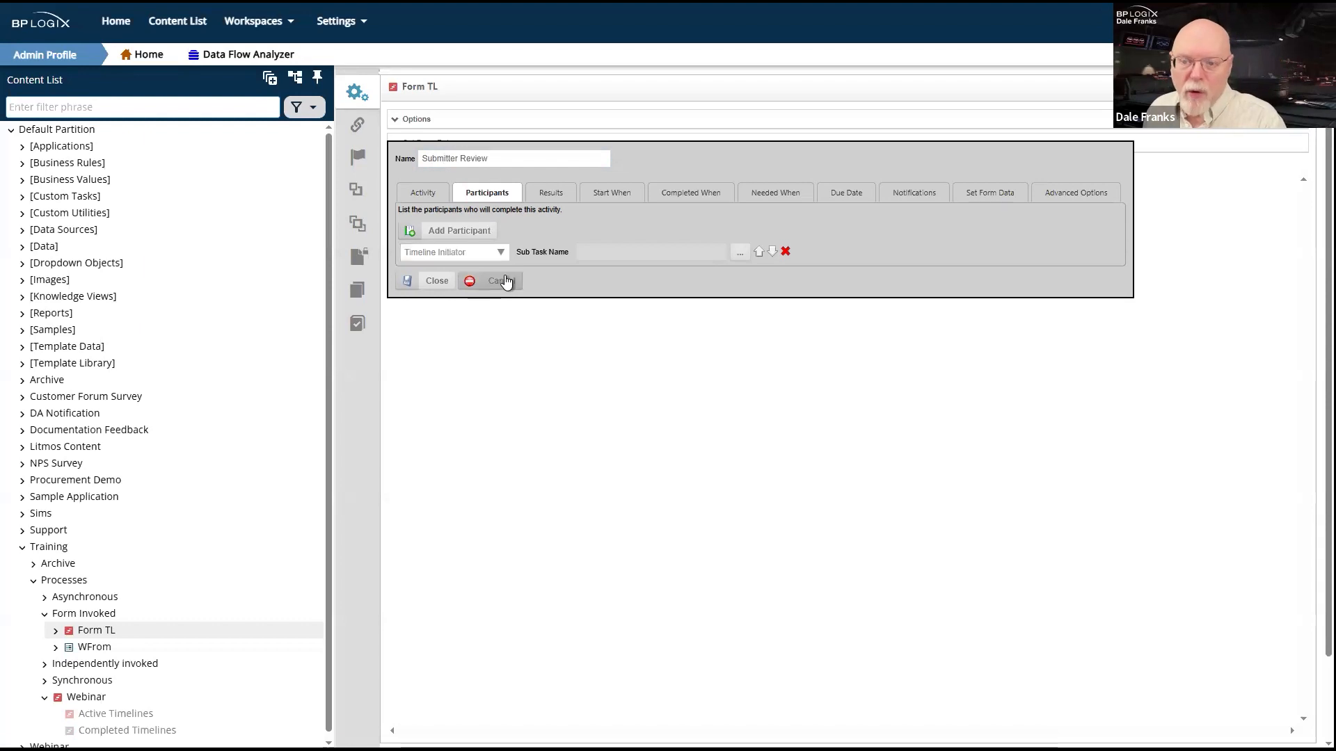
left_click(505, 280)
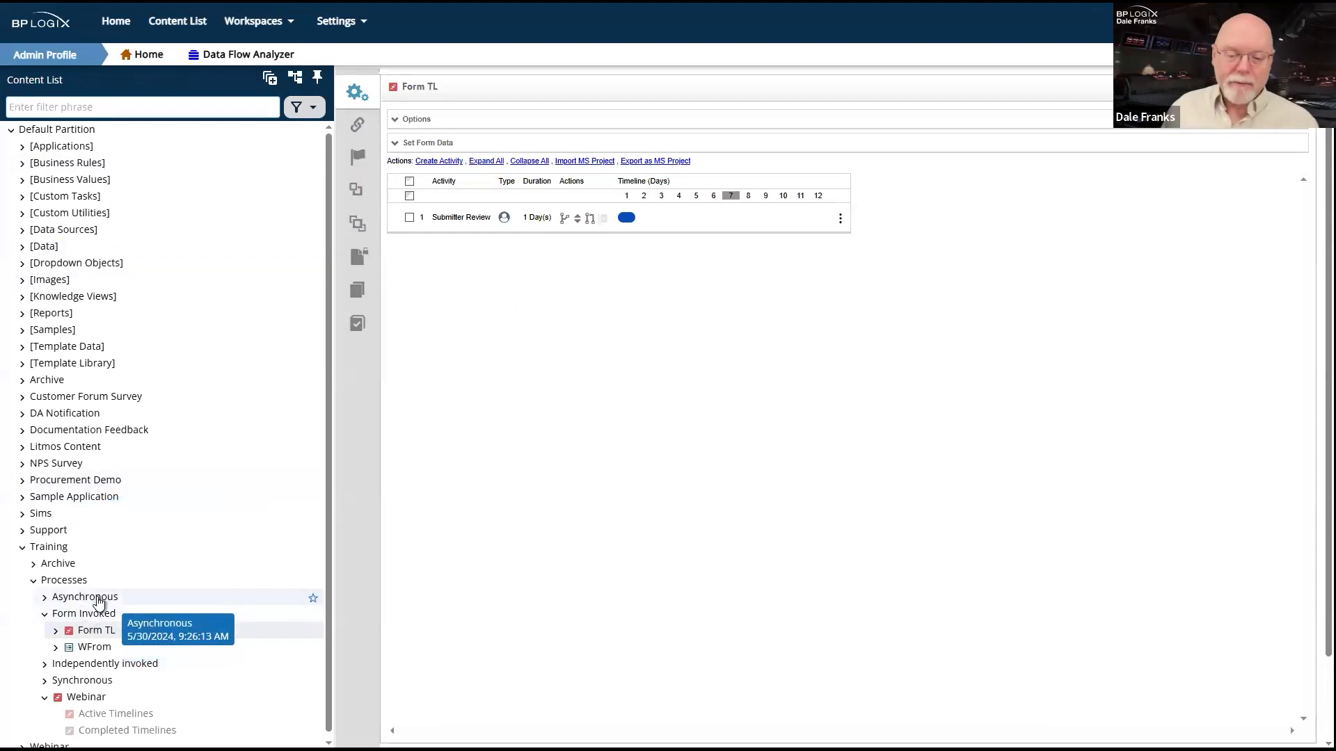
left_click(81, 582)
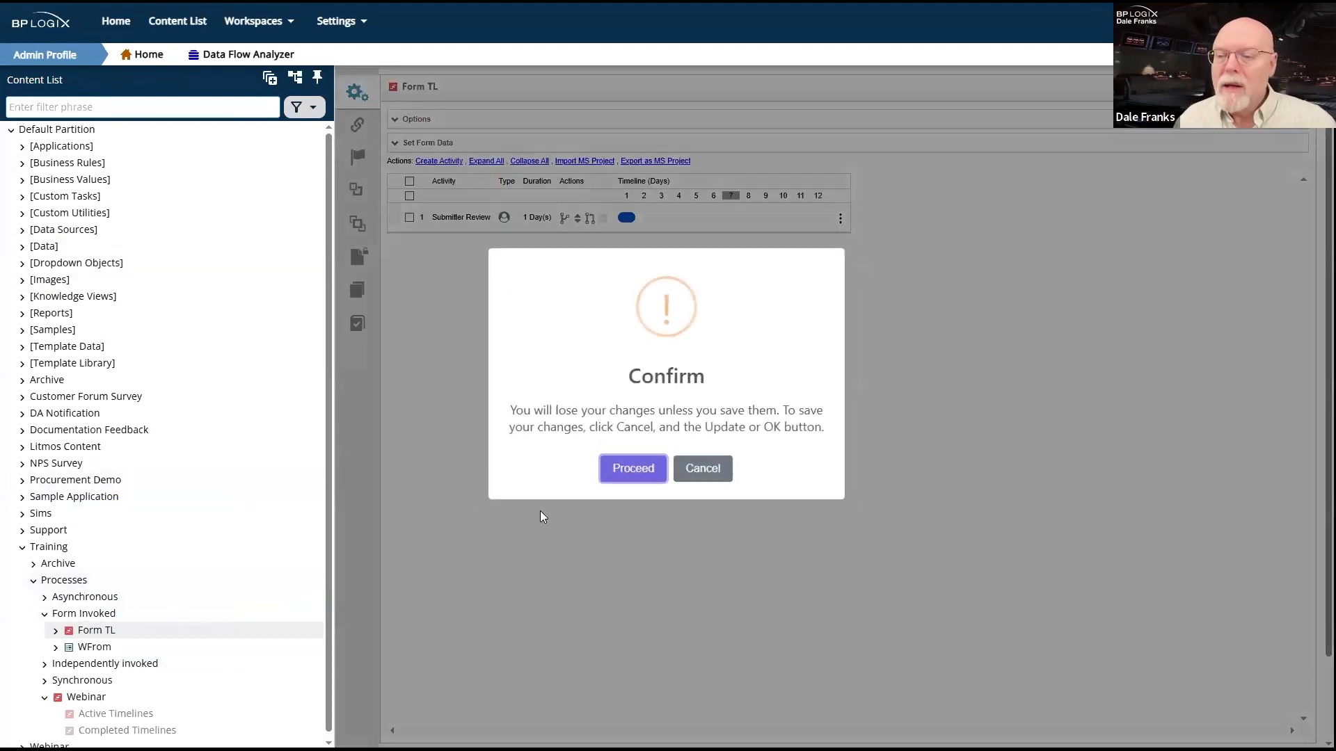
left_click(693, 476)
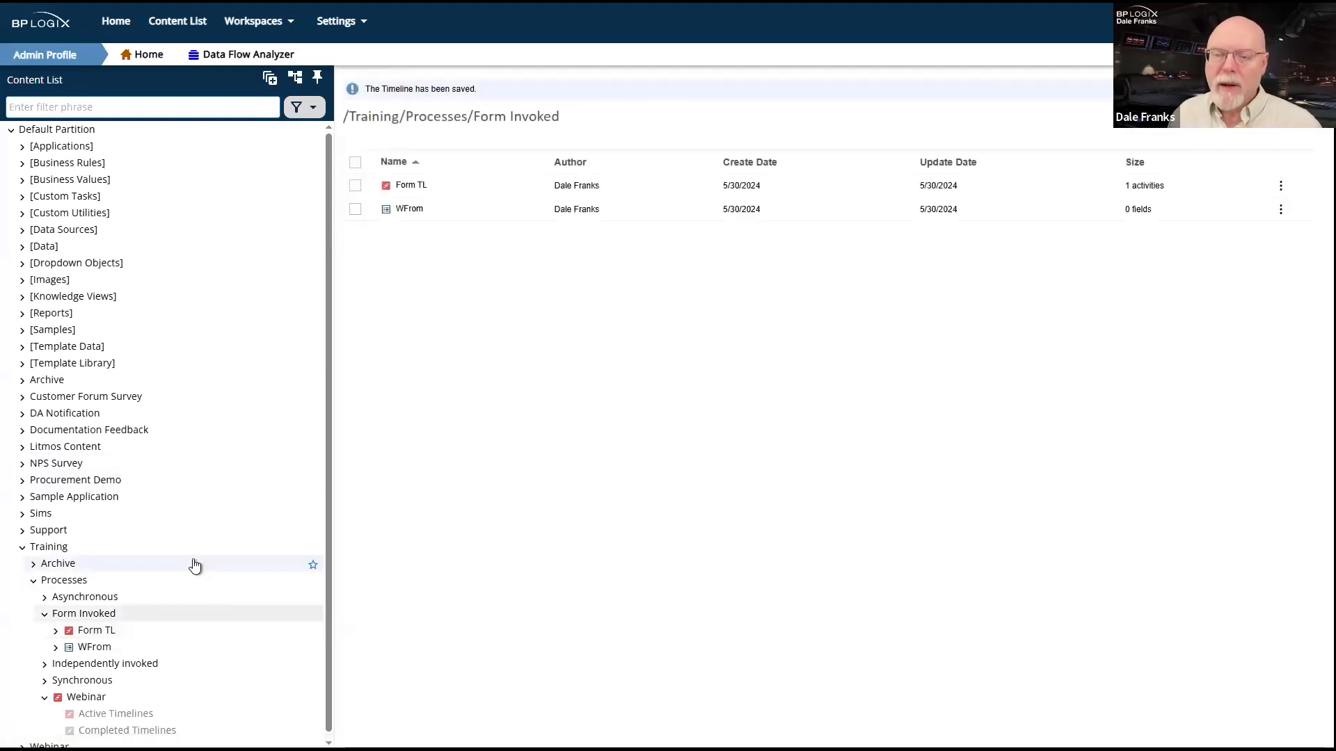
Create a process timeline named "IInvoked TL" in the Independently invoked folder.
left_click(109, 666)
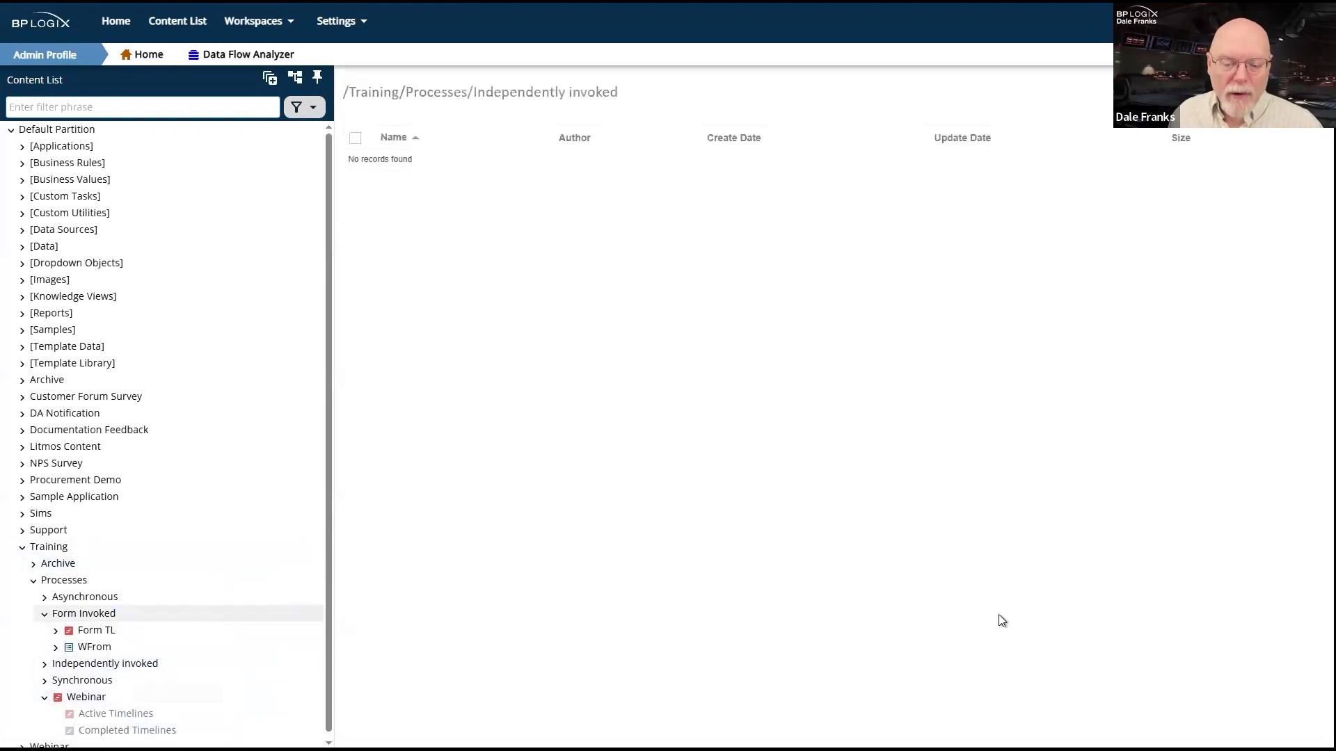
mouse_move(1284, 99)
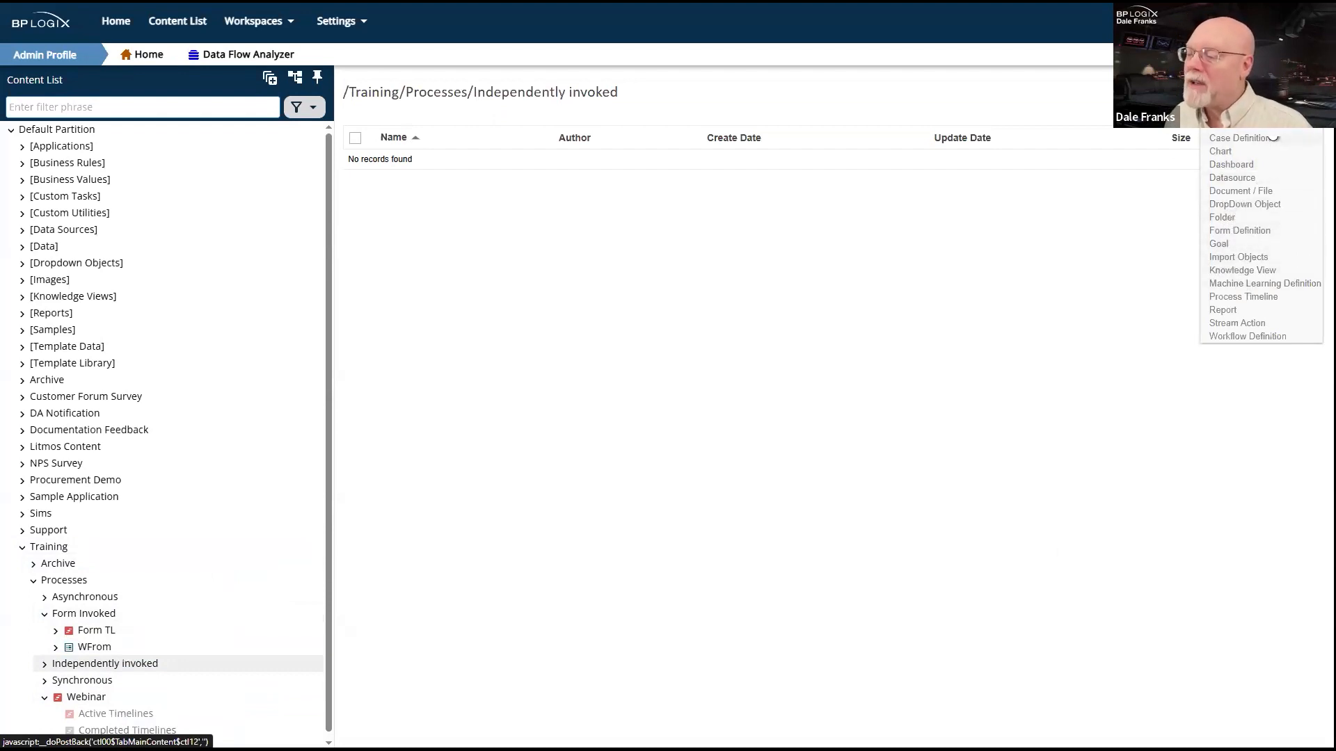
left_click(1265, 299)
left_click(470, 123)
type("I INvoked TL")
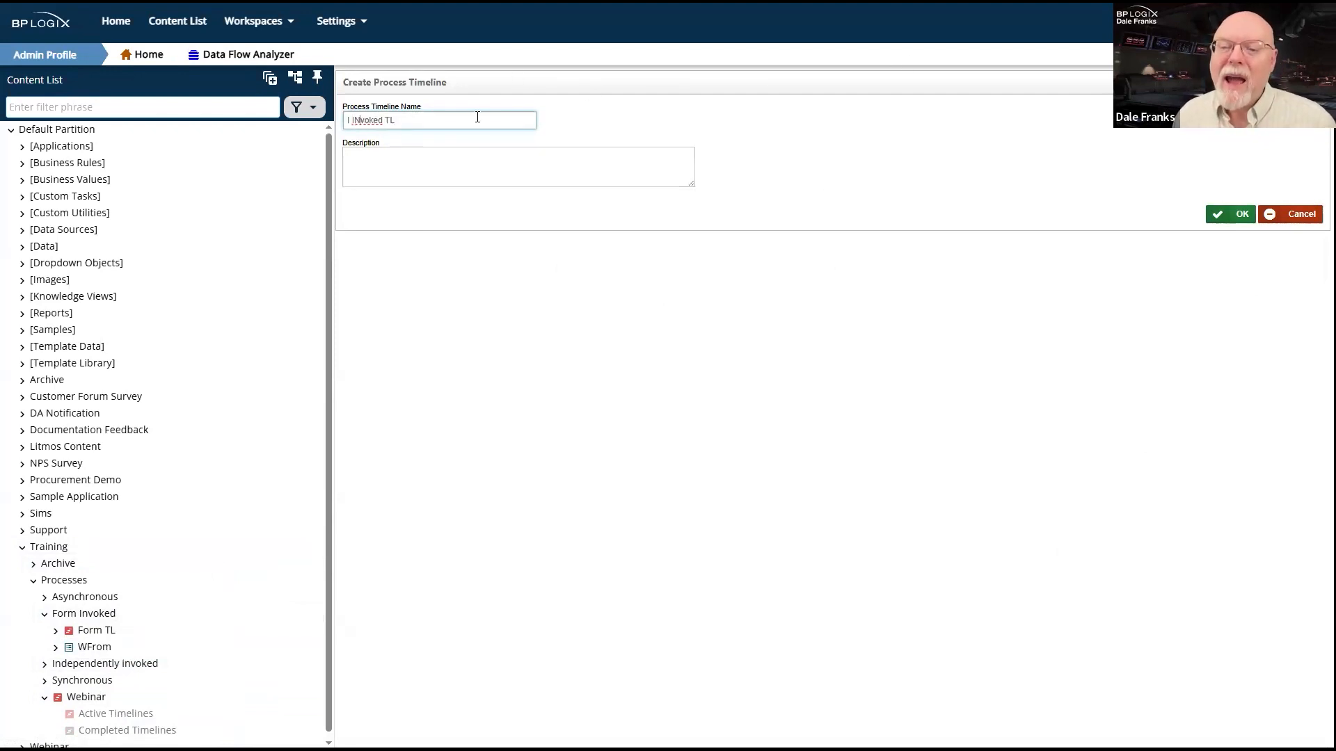
key("BackSpace")
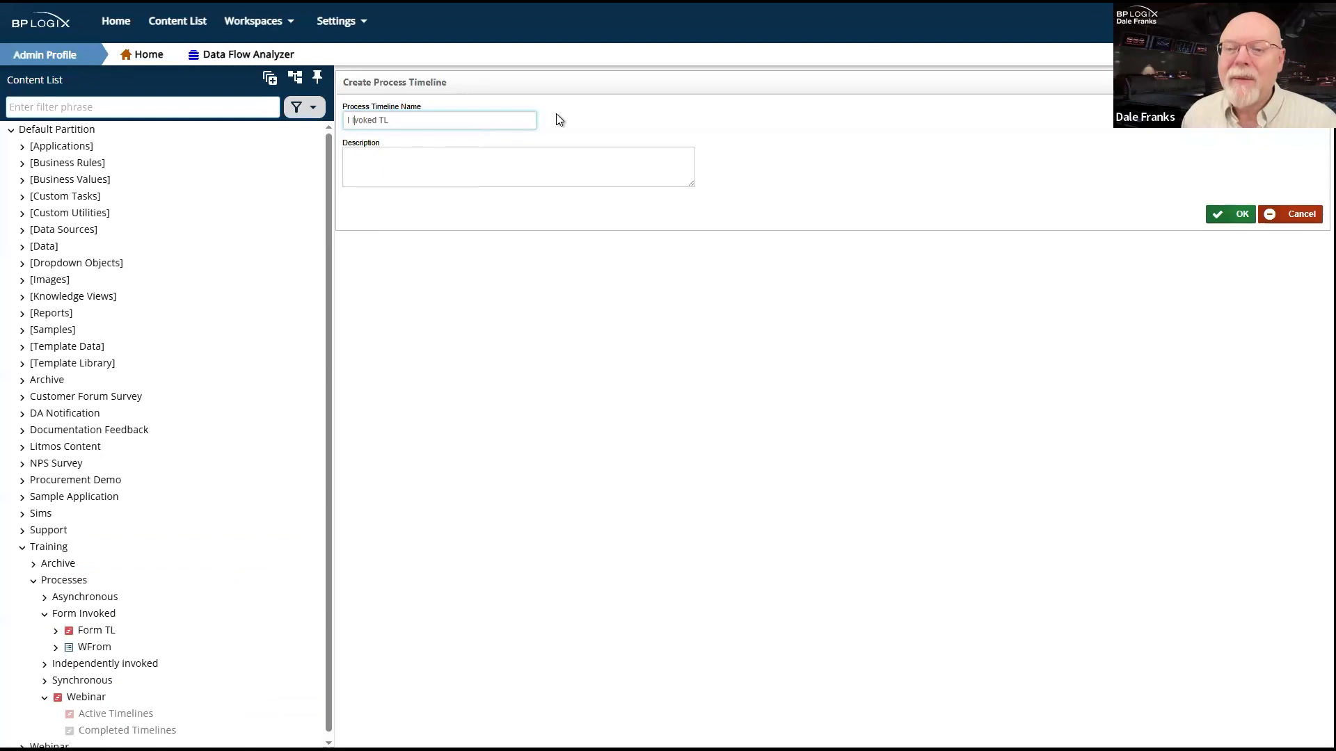
type("n")
key("BackSpace")
left_click(1239, 214)
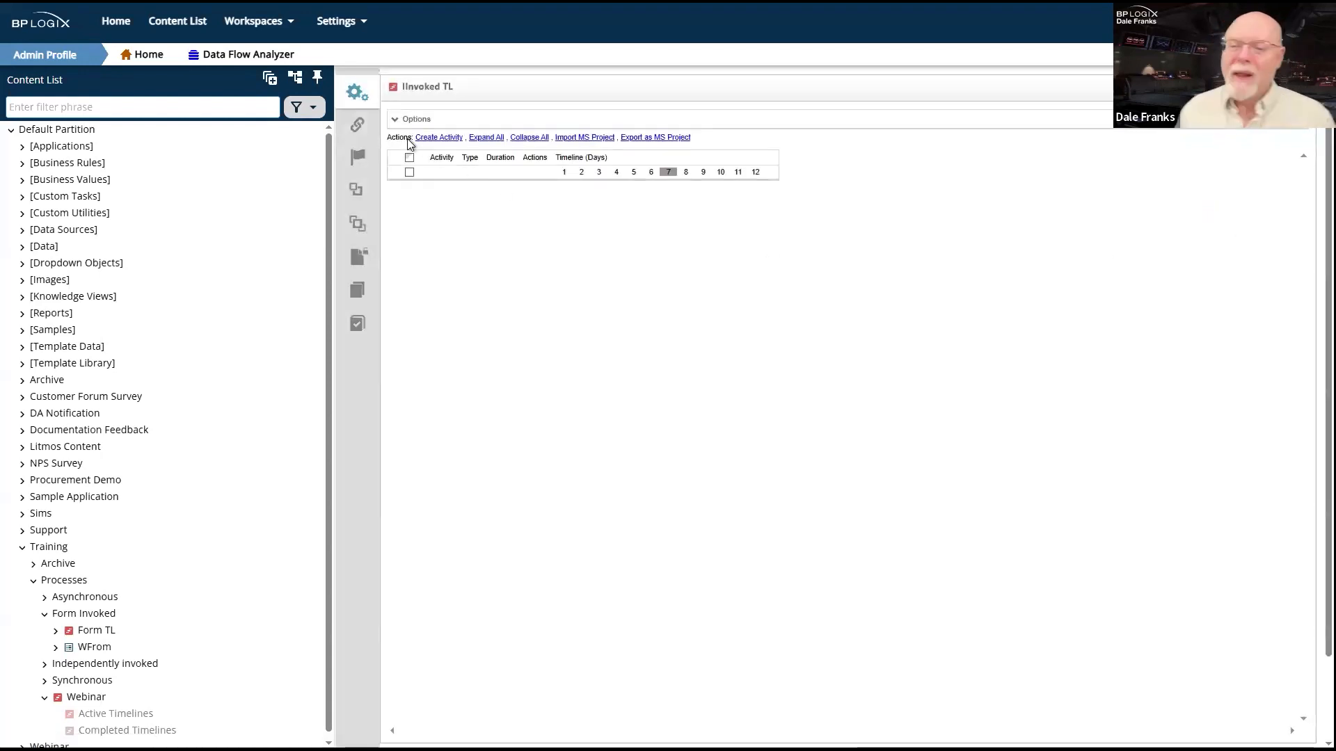
Add one activity to the IInvoked TL timeline and save the timeline.
left_click(439, 137)
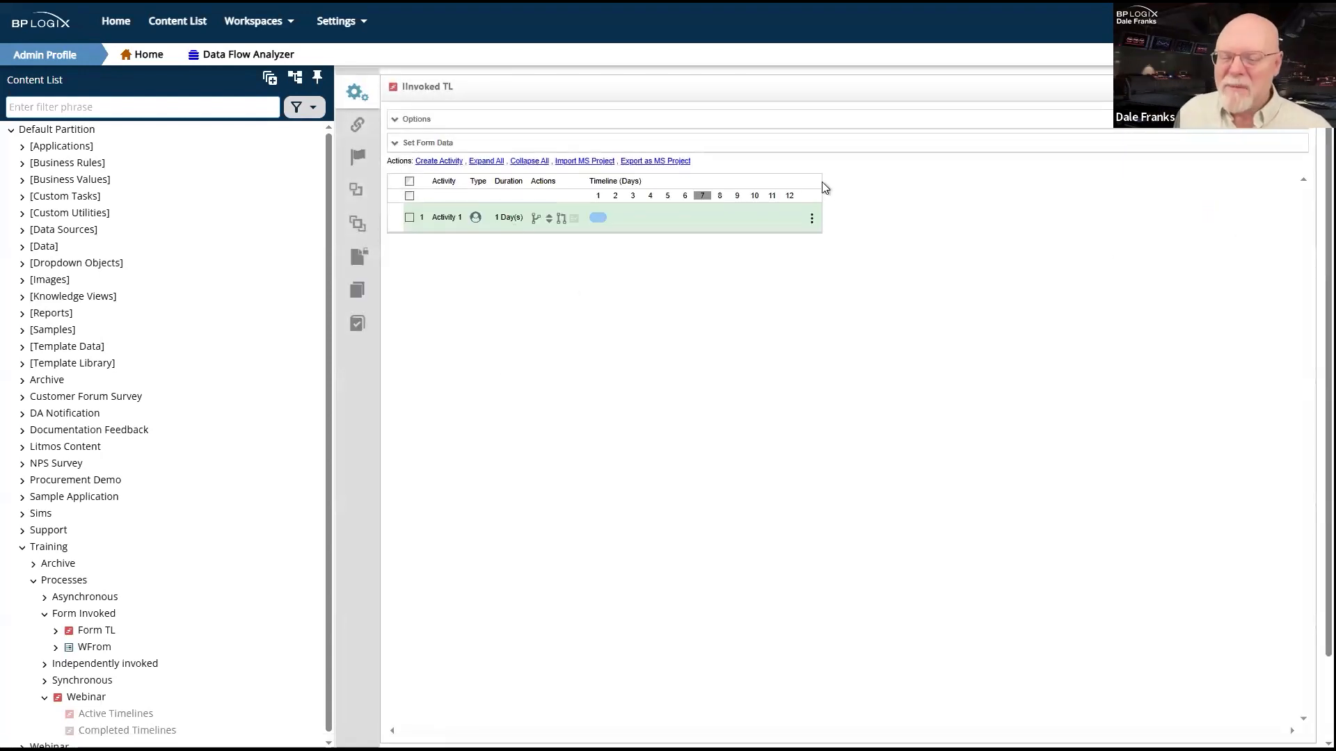
left_click(1245, 116)
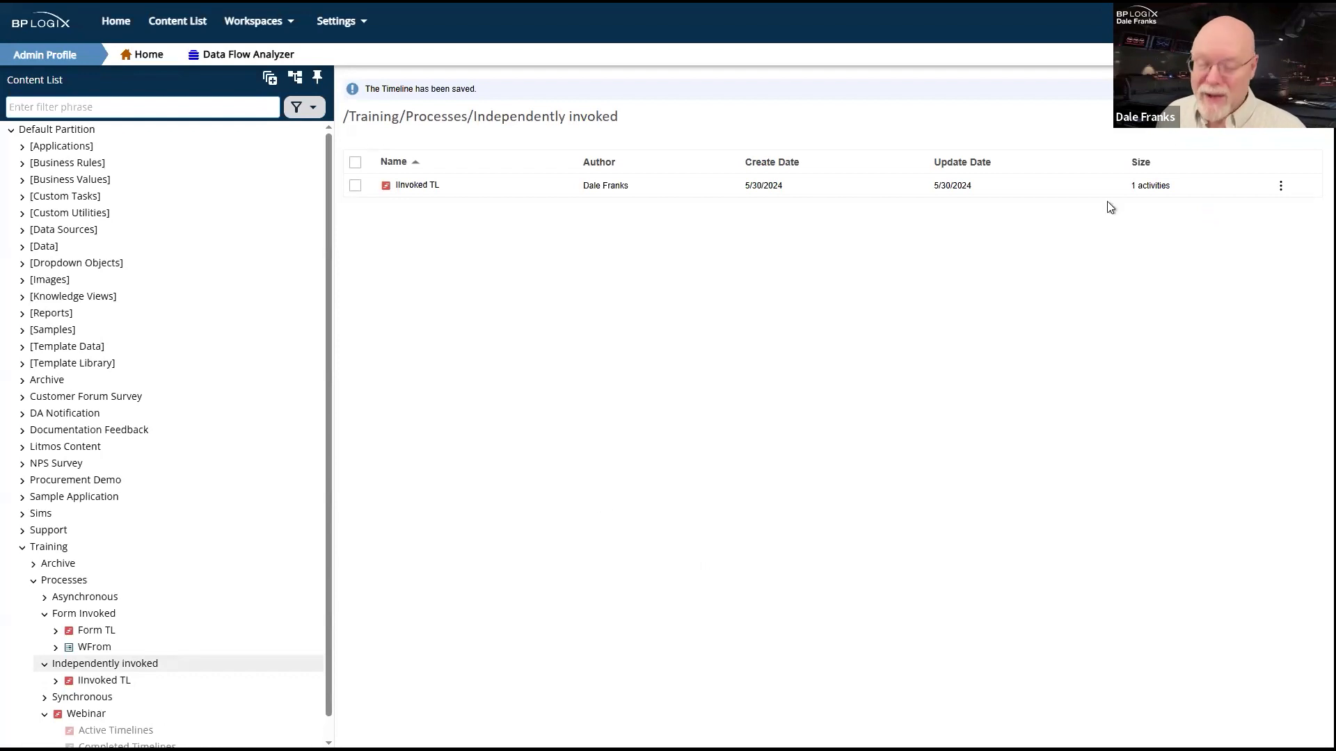
Create a goal named "TL Goal" in the Independently invoked folder.
mouse_move(1261, 117)
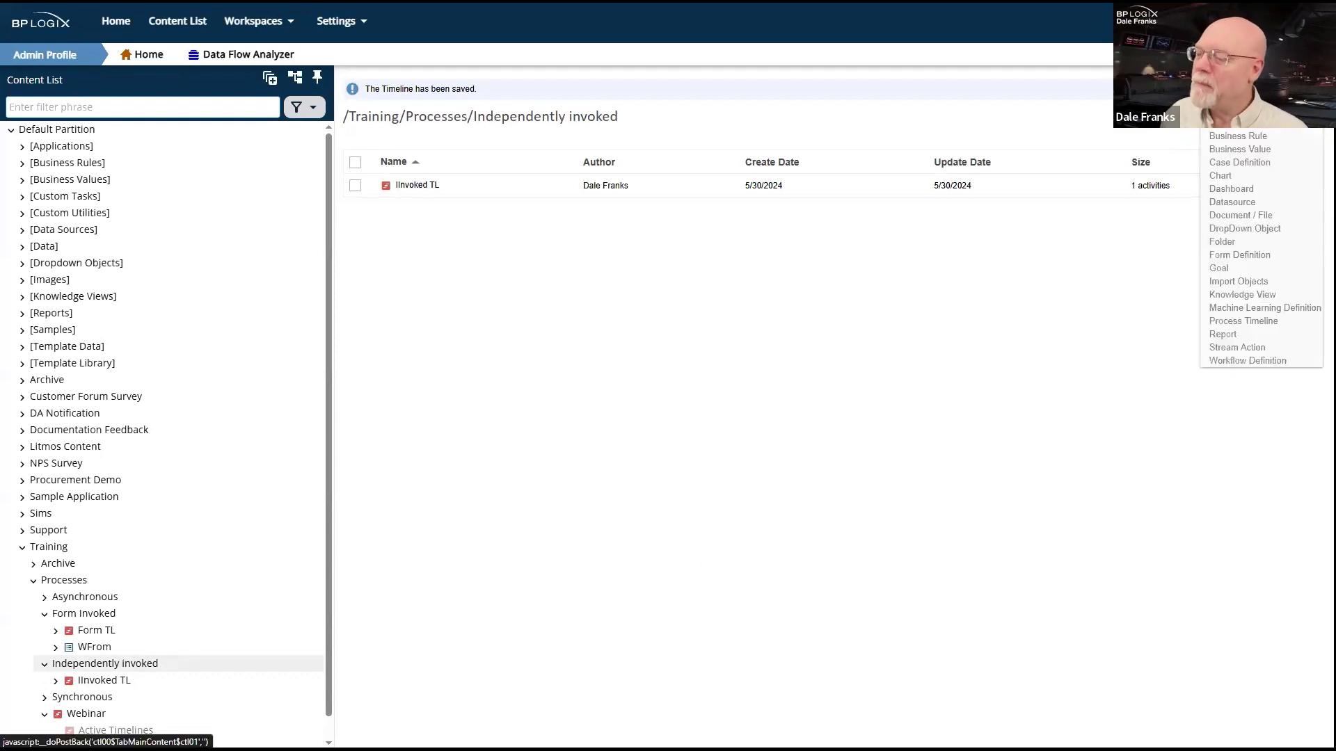
left_click(1223, 268)
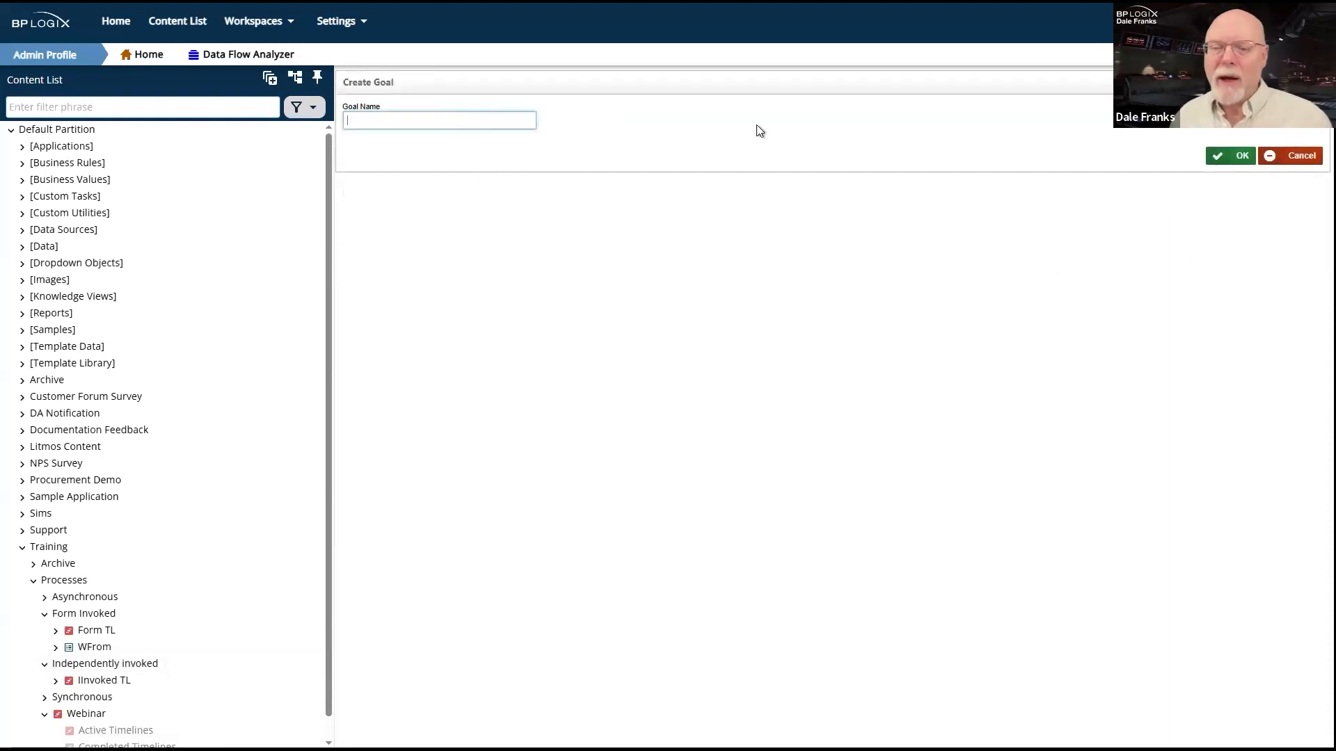
type("TL Goal")
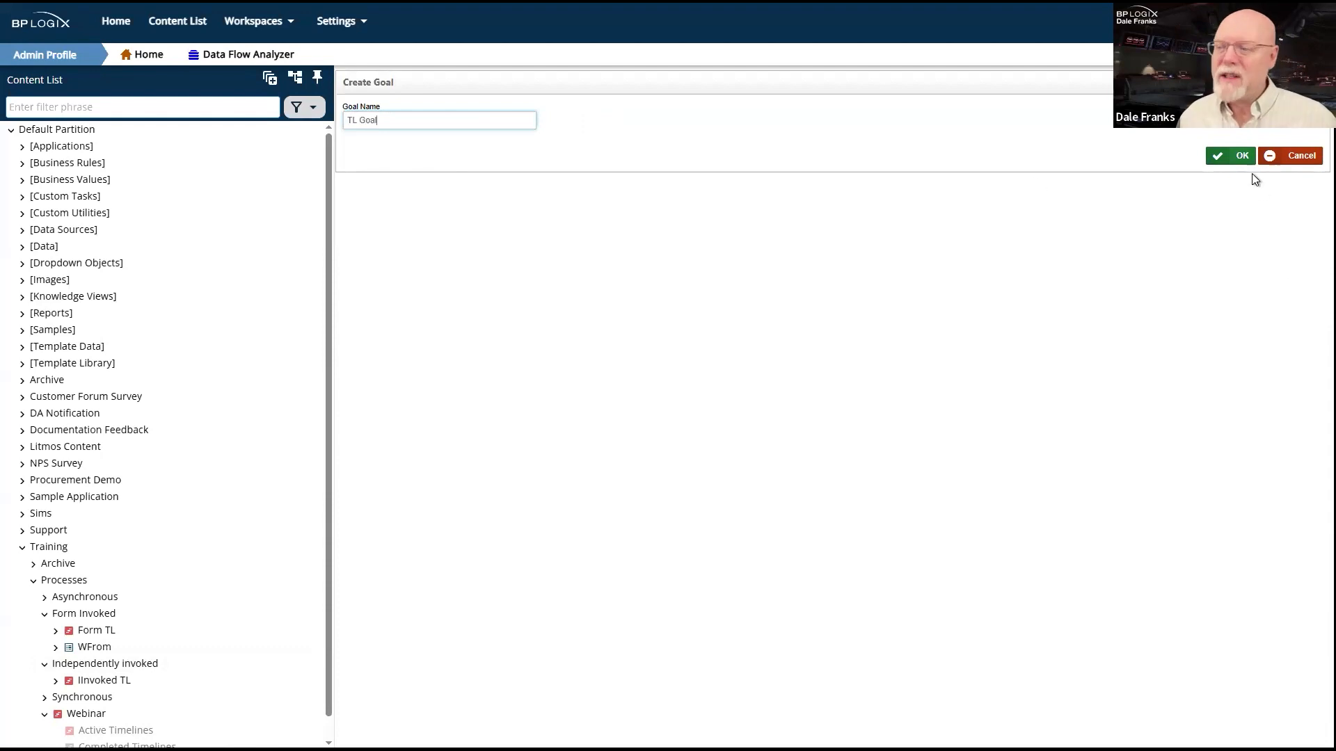
left_click(1235, 156)
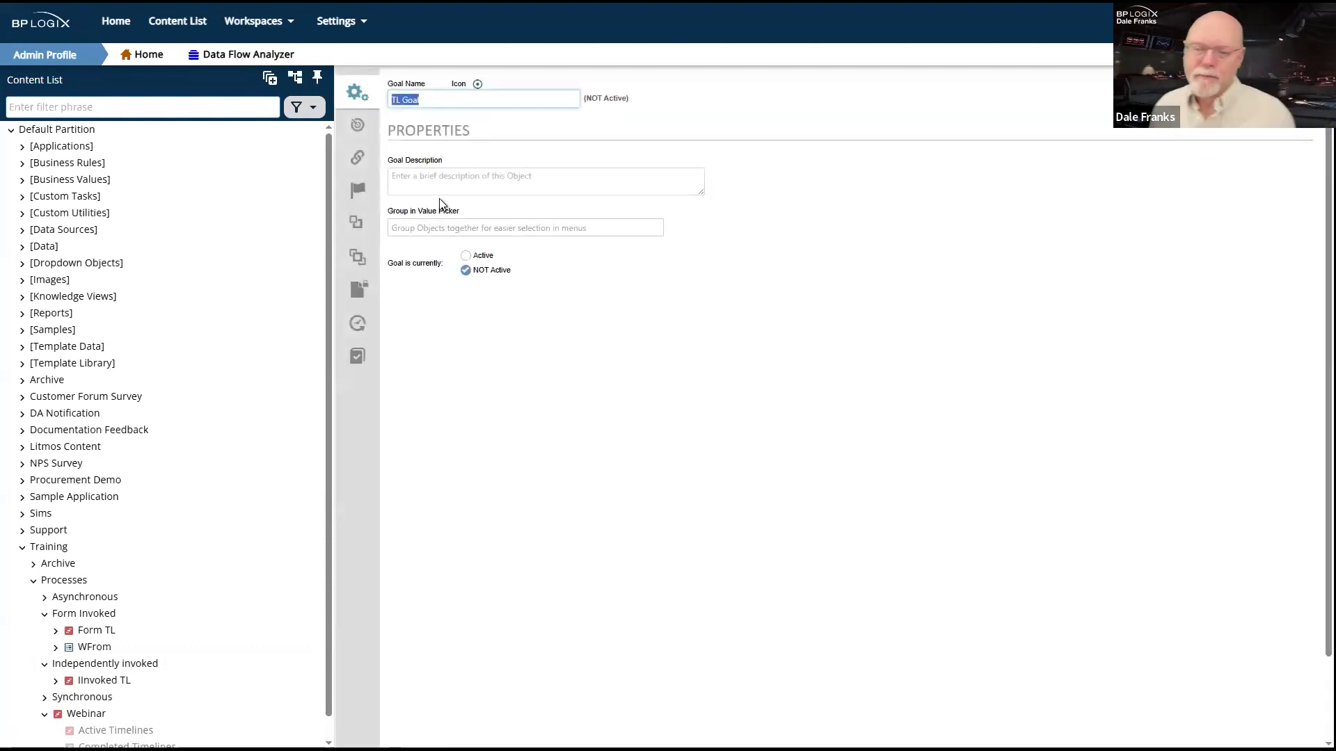
Add an action to TL Goal's execution options that sets the result to 1 and runs the IInvoked TL process.
left_click(357, 128)
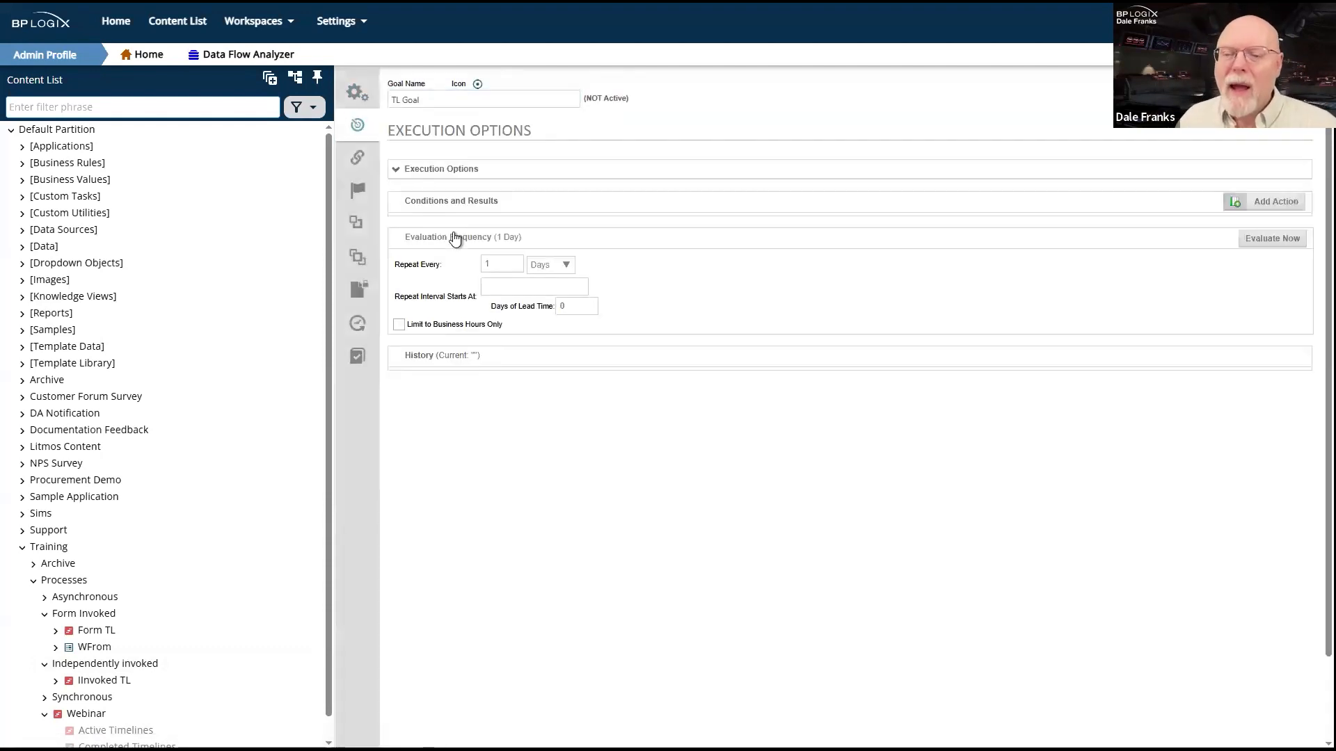
left_click(448, 174)
left_click(441, 271)
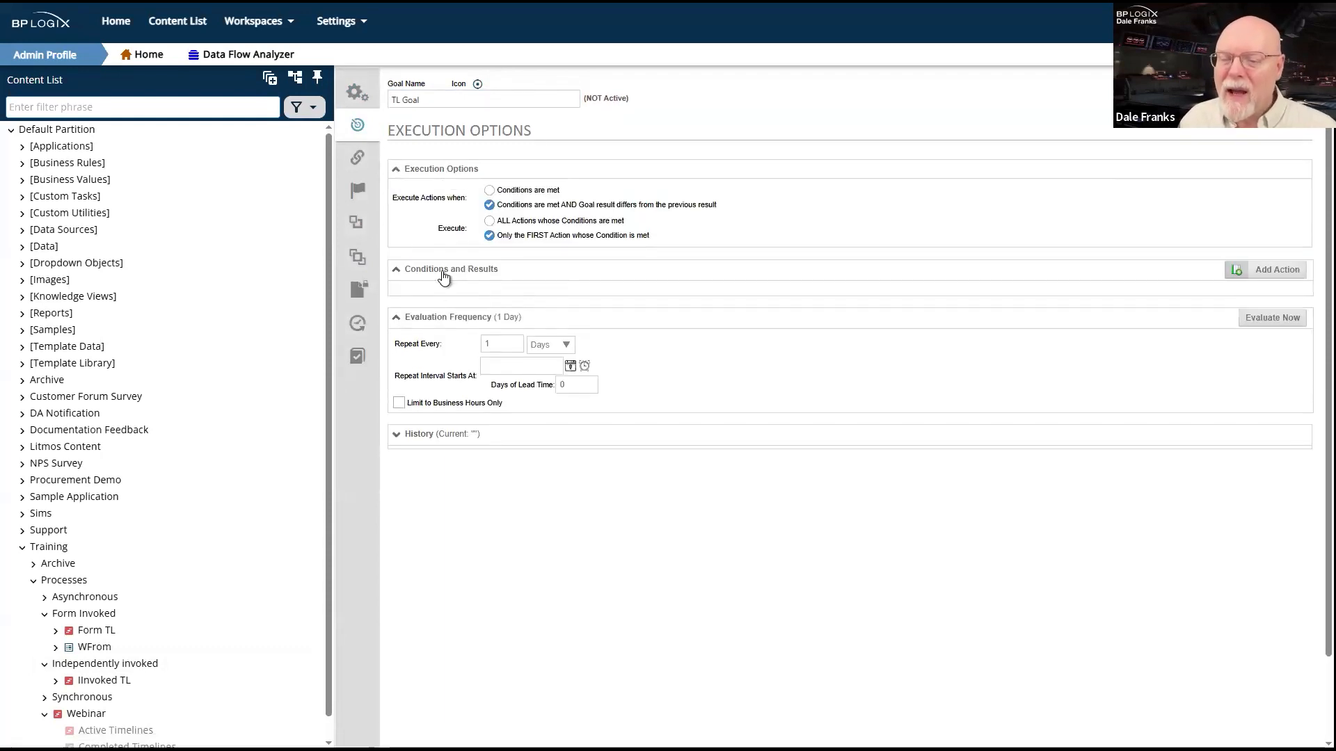
left_click(1277, 270)
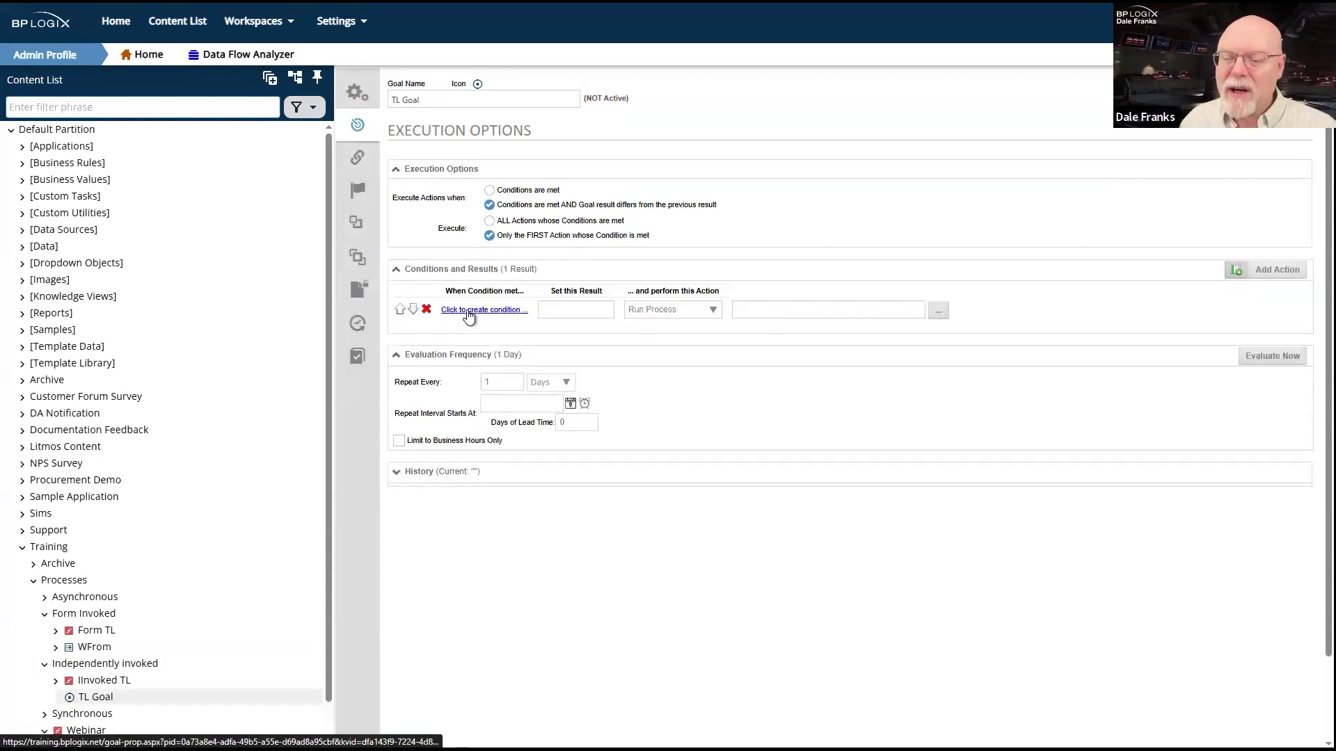
left_click(588, 308)
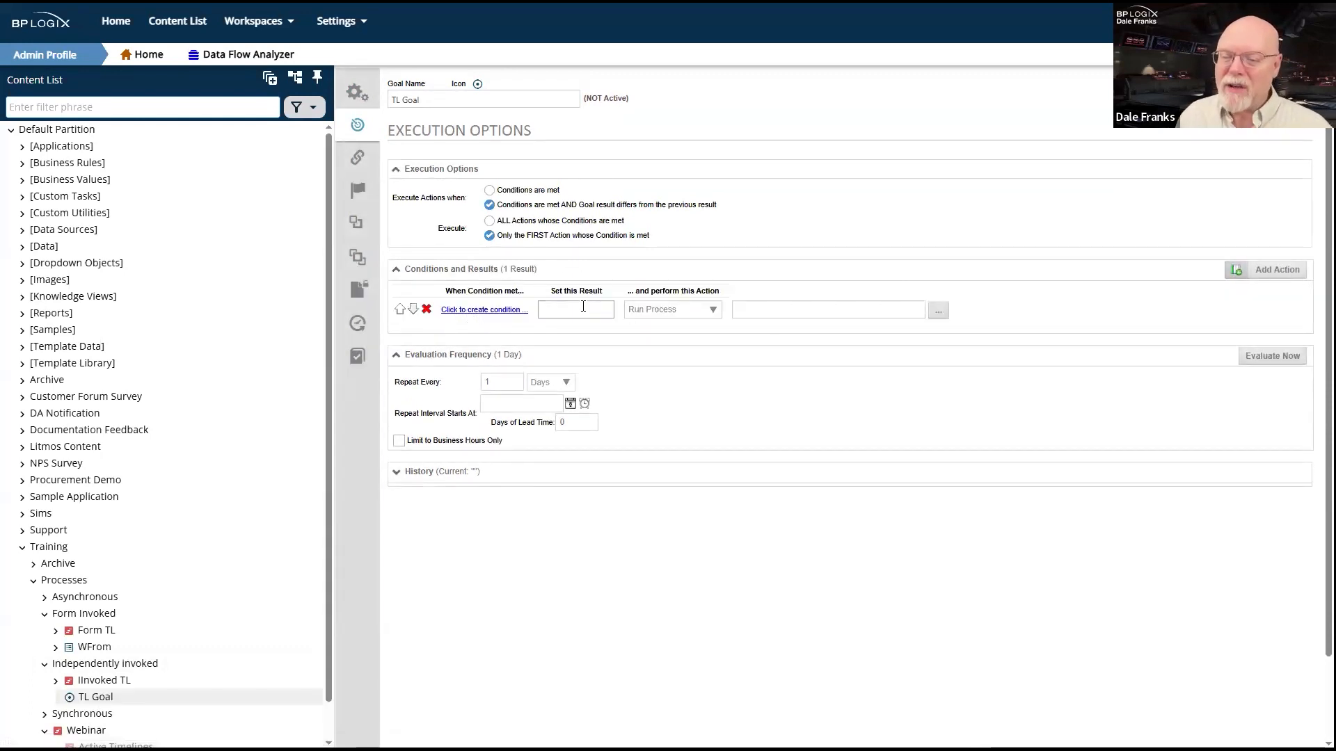
type("1")
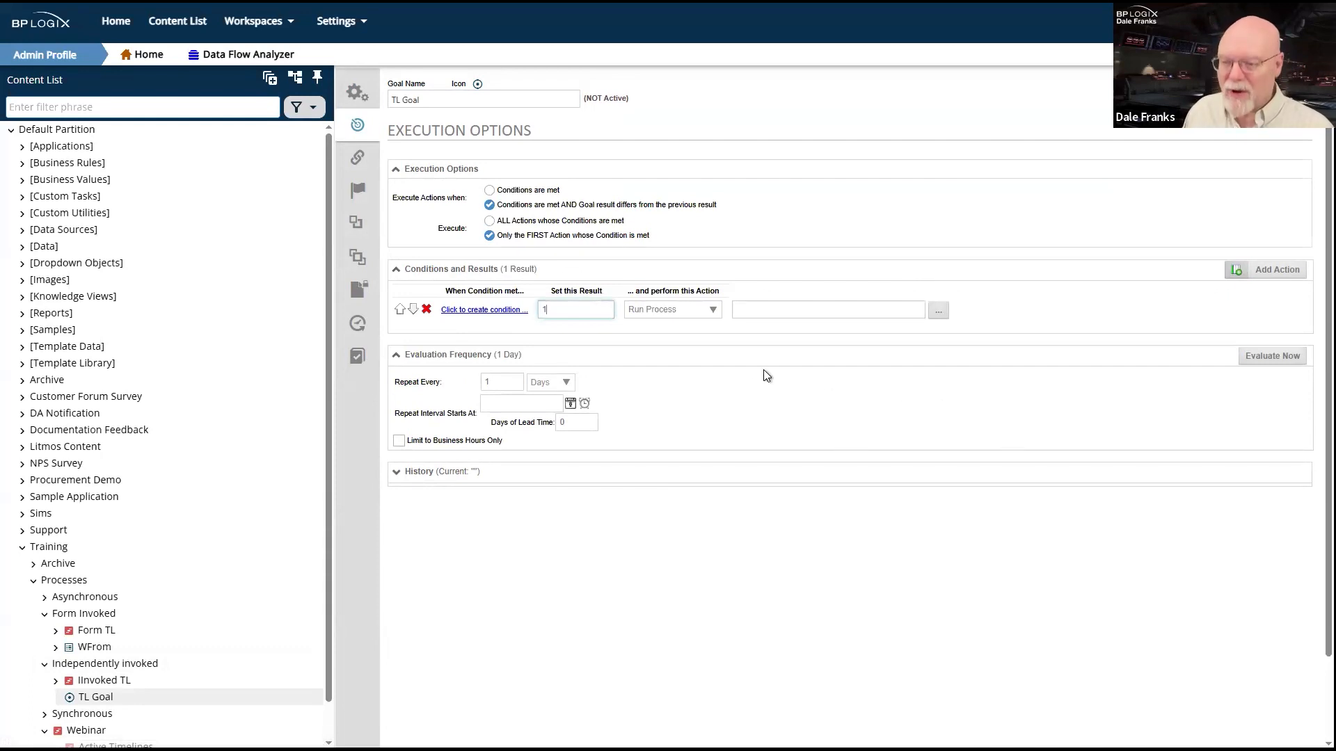
left_click(938, 311)
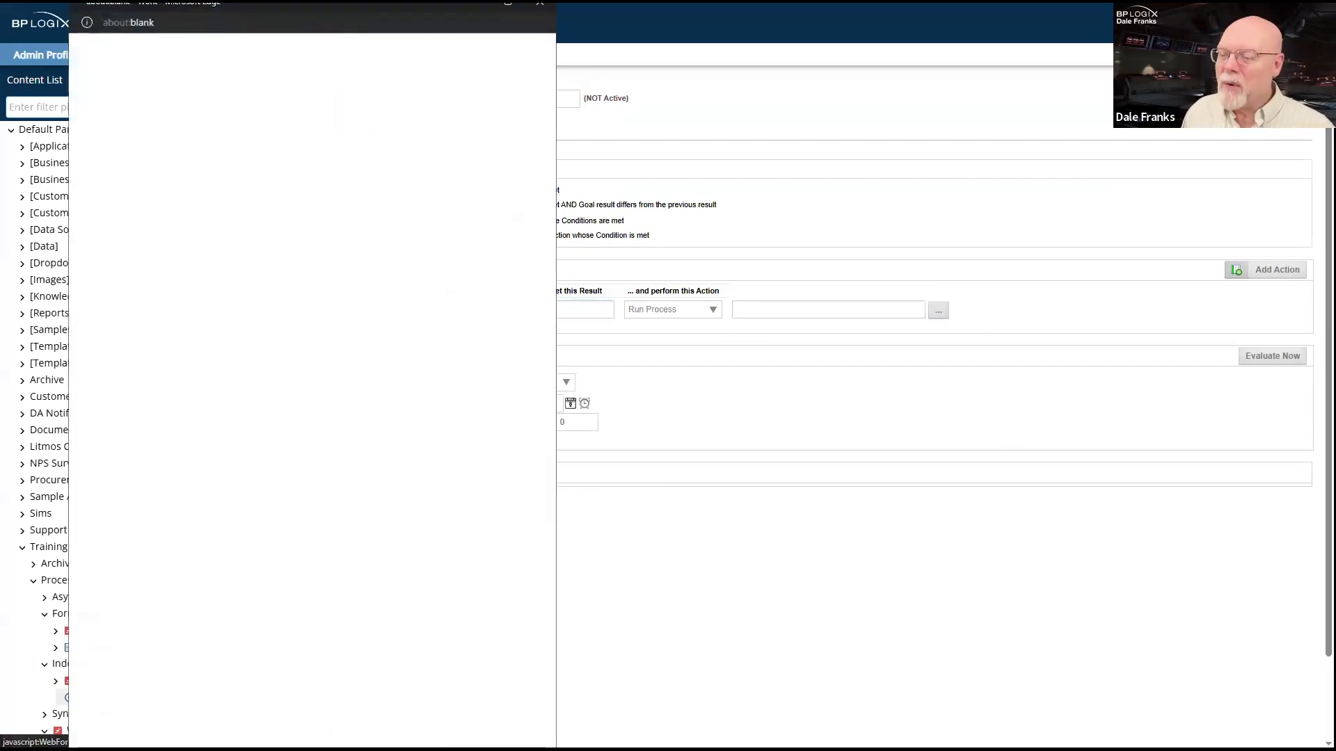
left_click(157, 659)
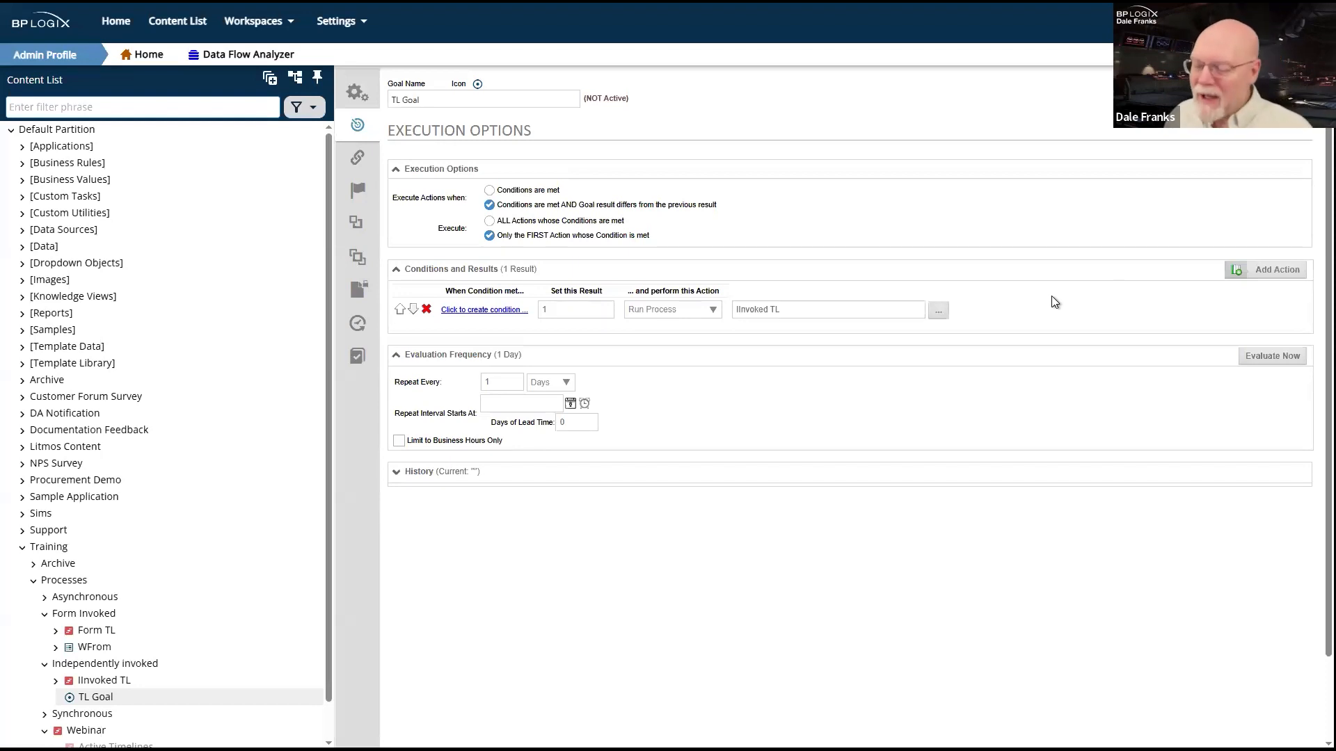
Evaluate TL Goal immediately and examine its evaluation history.
scroll(1050, 295, "down", 2)
scroll(1050, 295, "up", 2)
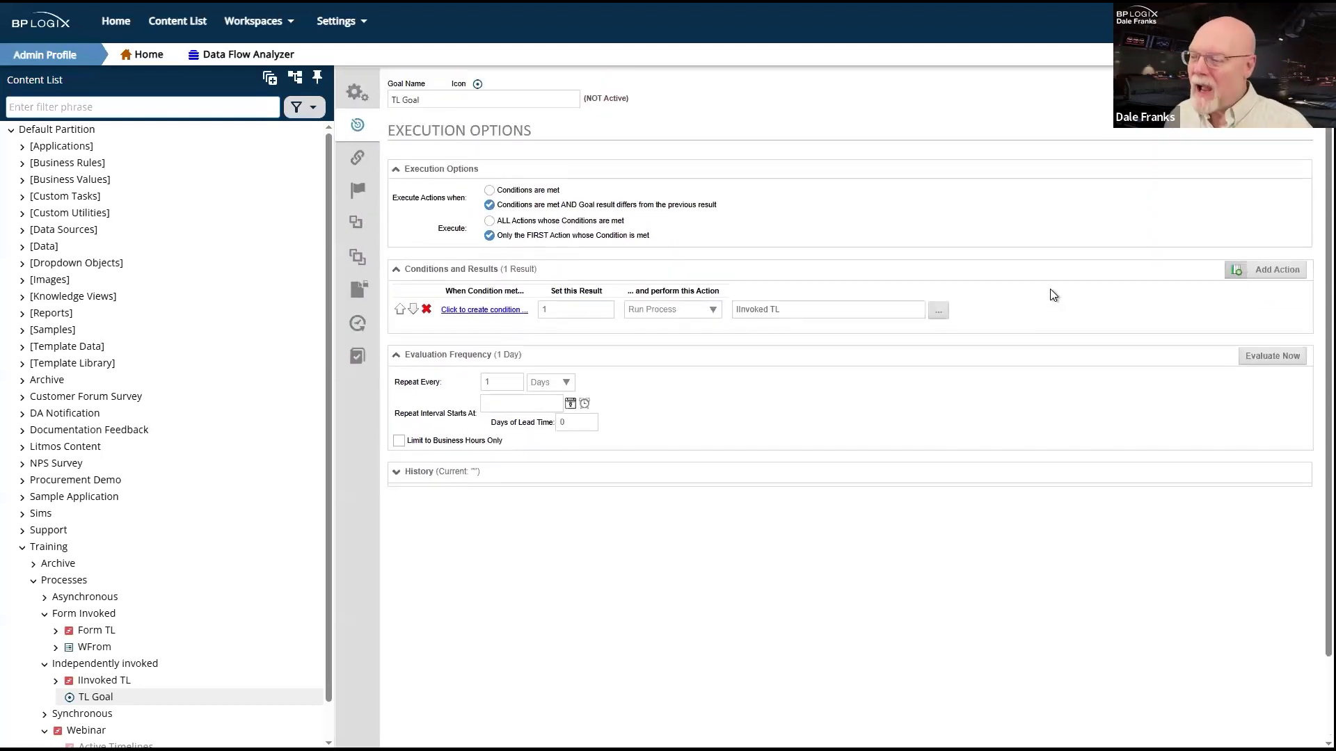
left_click(1273, 356)
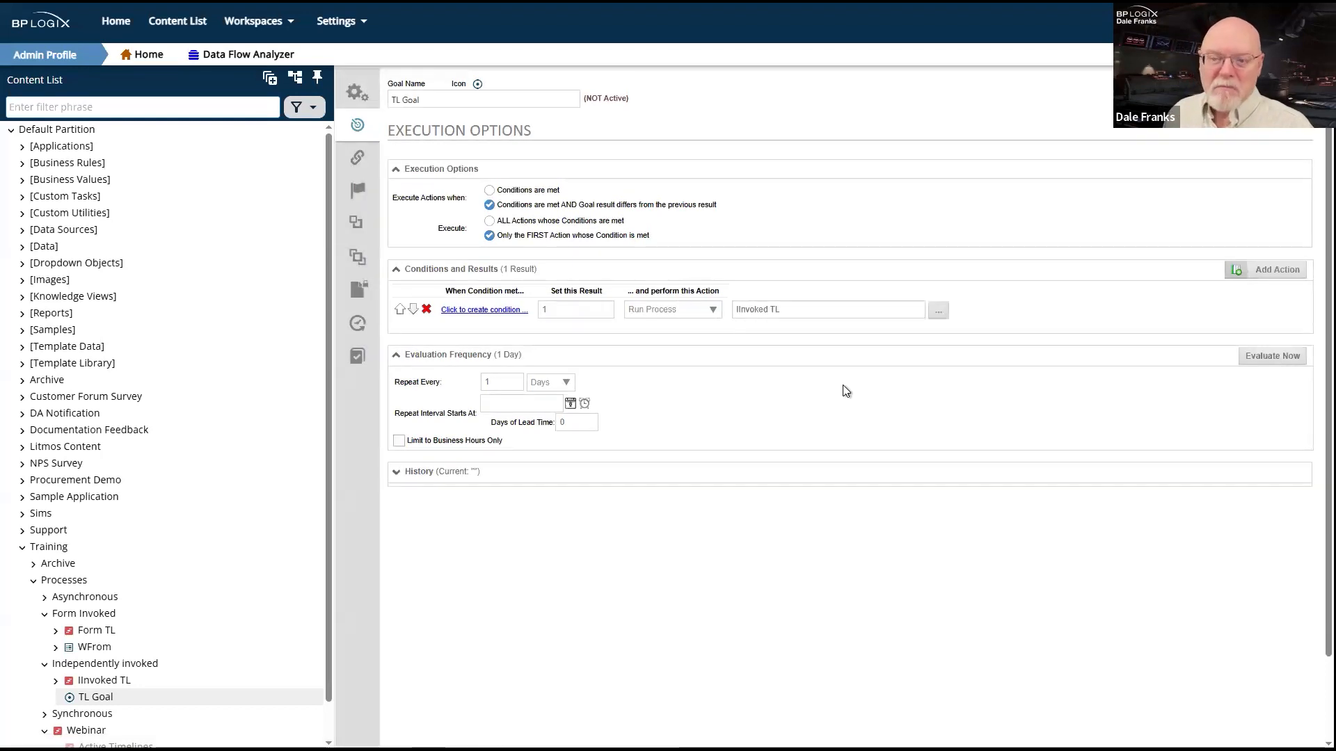
left_click(404, 478)
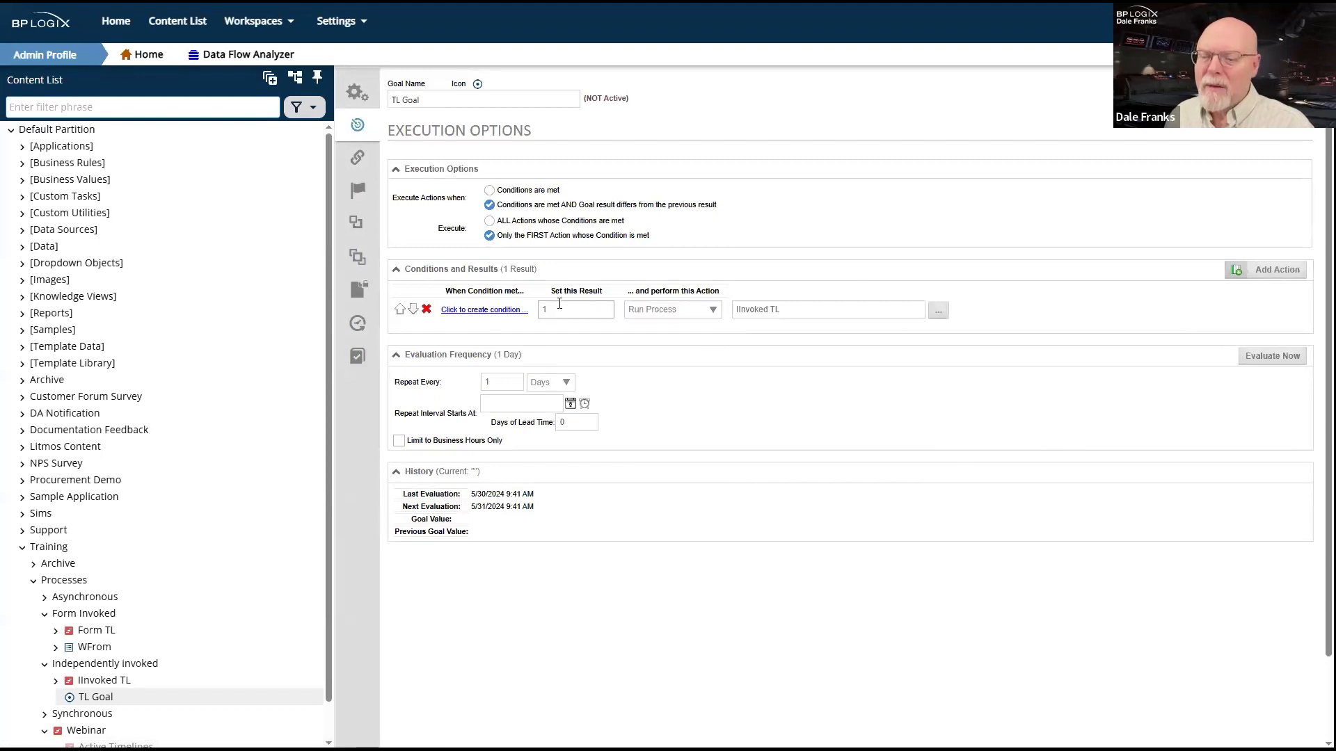
Start a condition for TL Goal's Run Process action with the string value "a" as the variable to test.
left_click(471, 310)
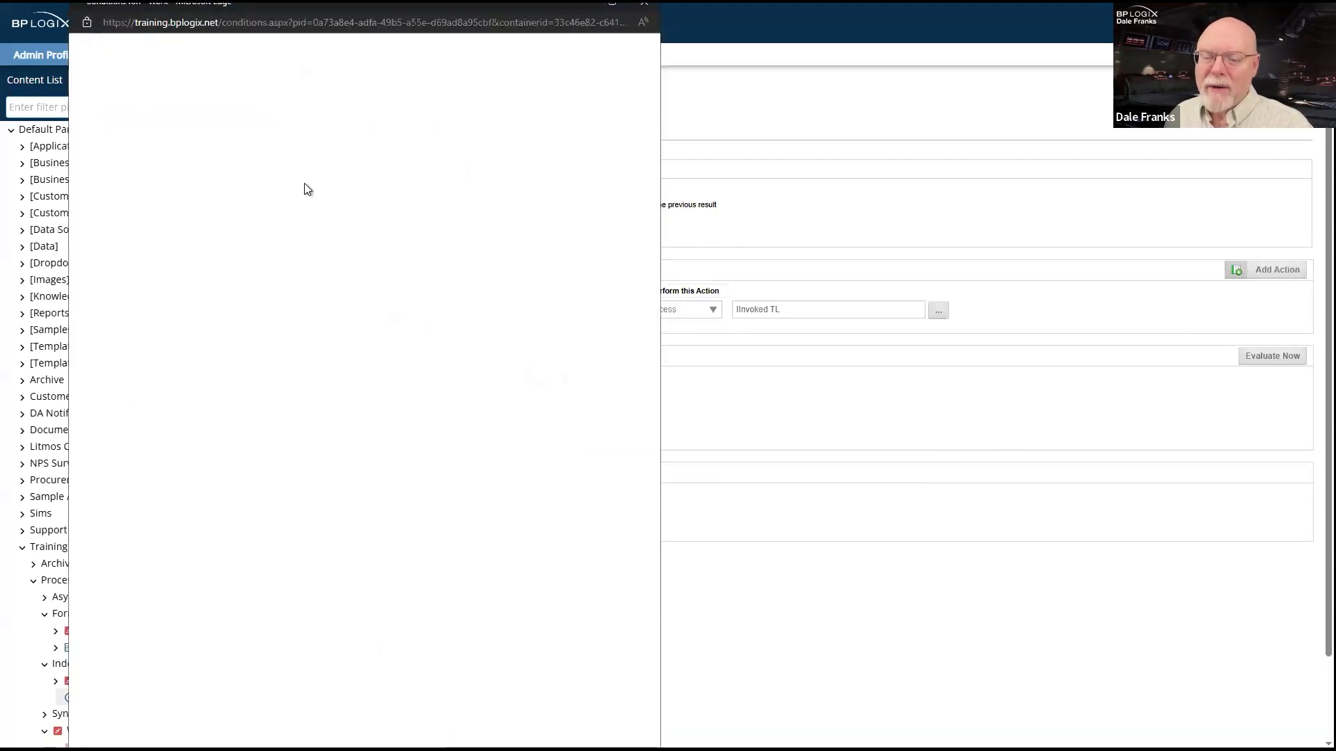
left_click(159, 152)
left_click(290, 156)
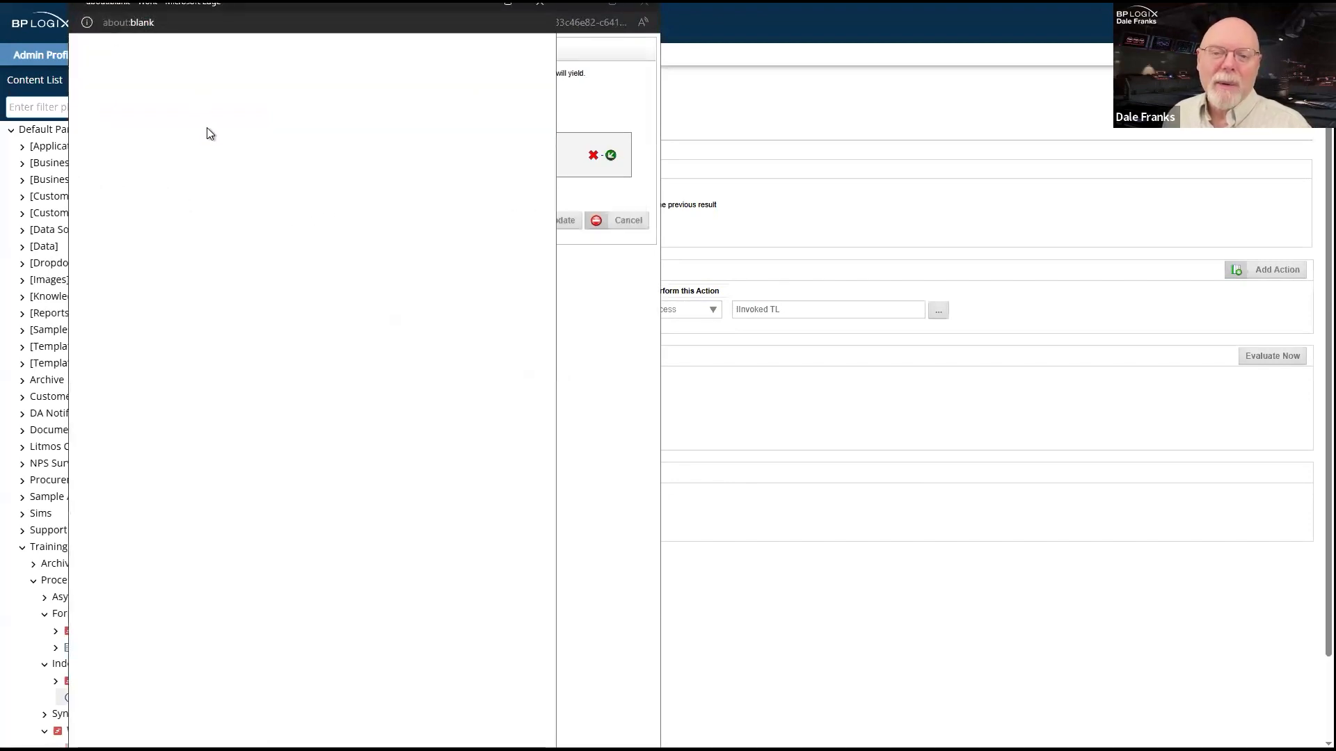
left_click(119, 81)
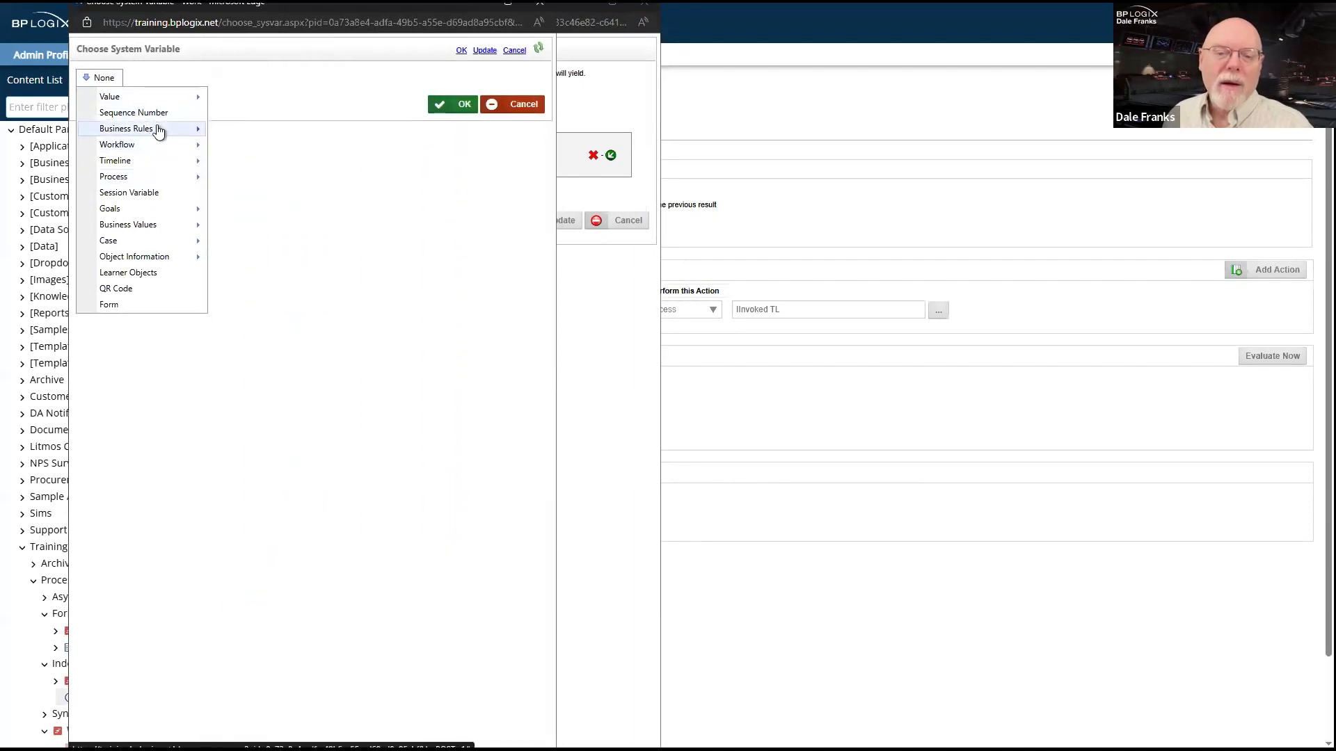
mouse_move(154, 207)
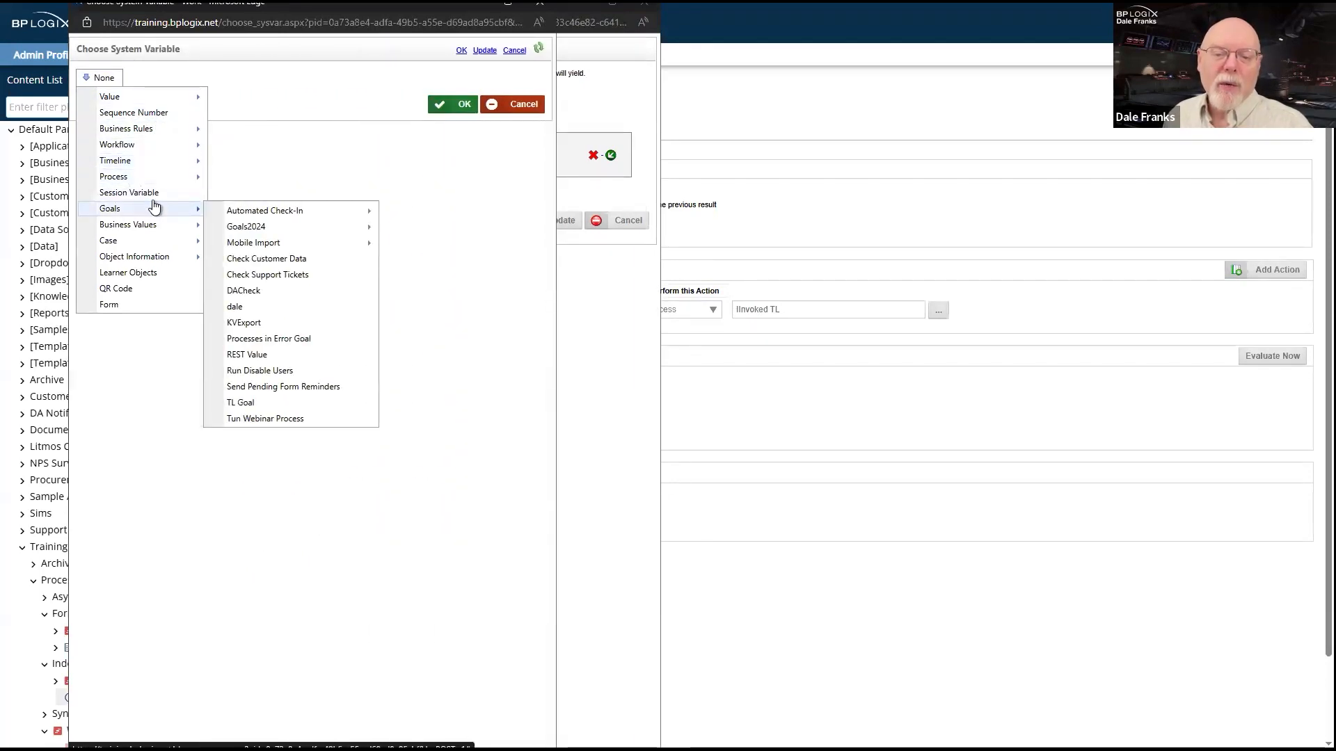
mouse_move(174, 97)
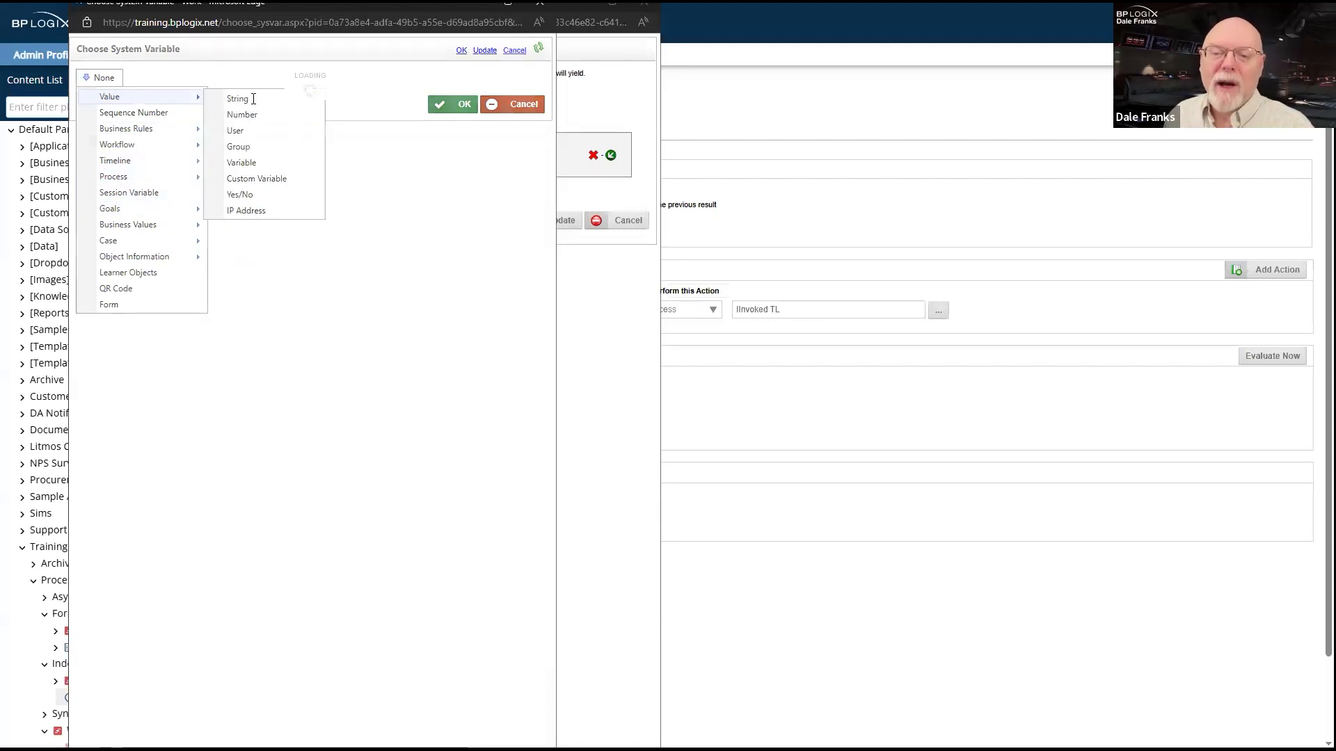
left_click(252, 102)
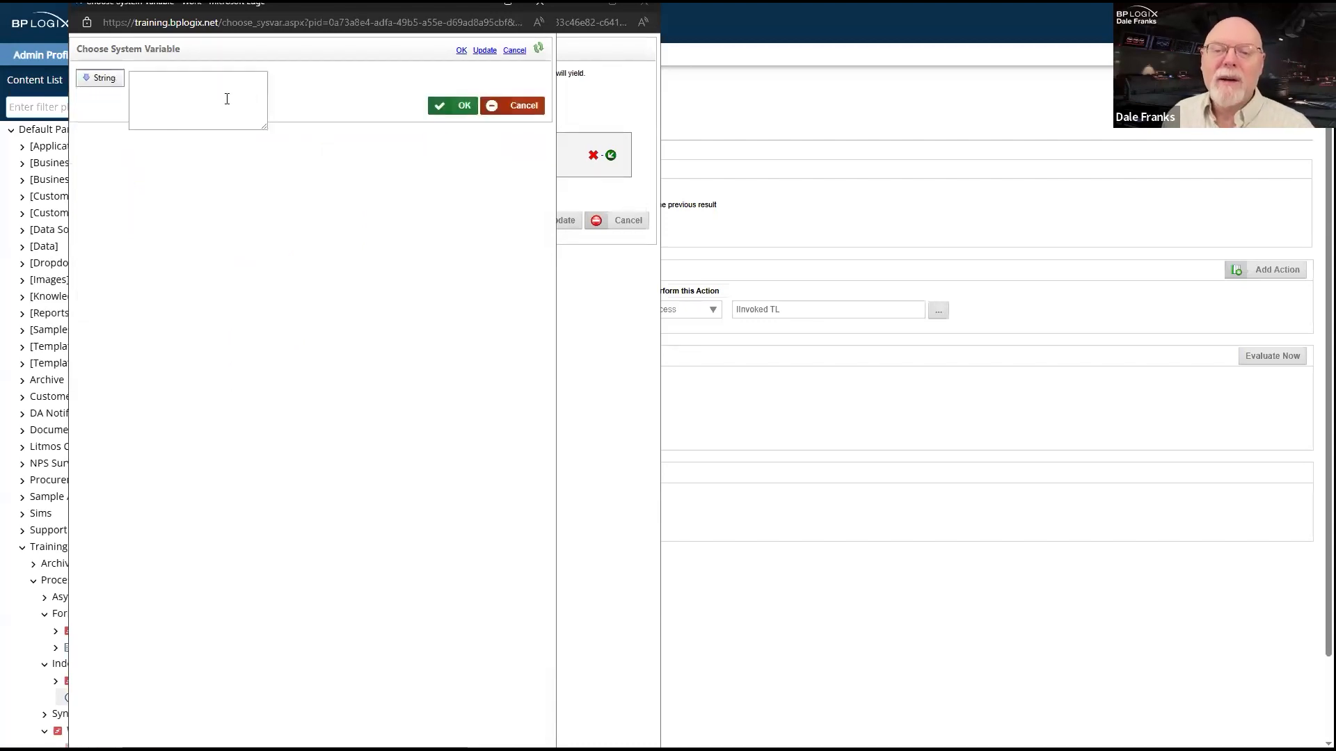
left_click(447, 110)
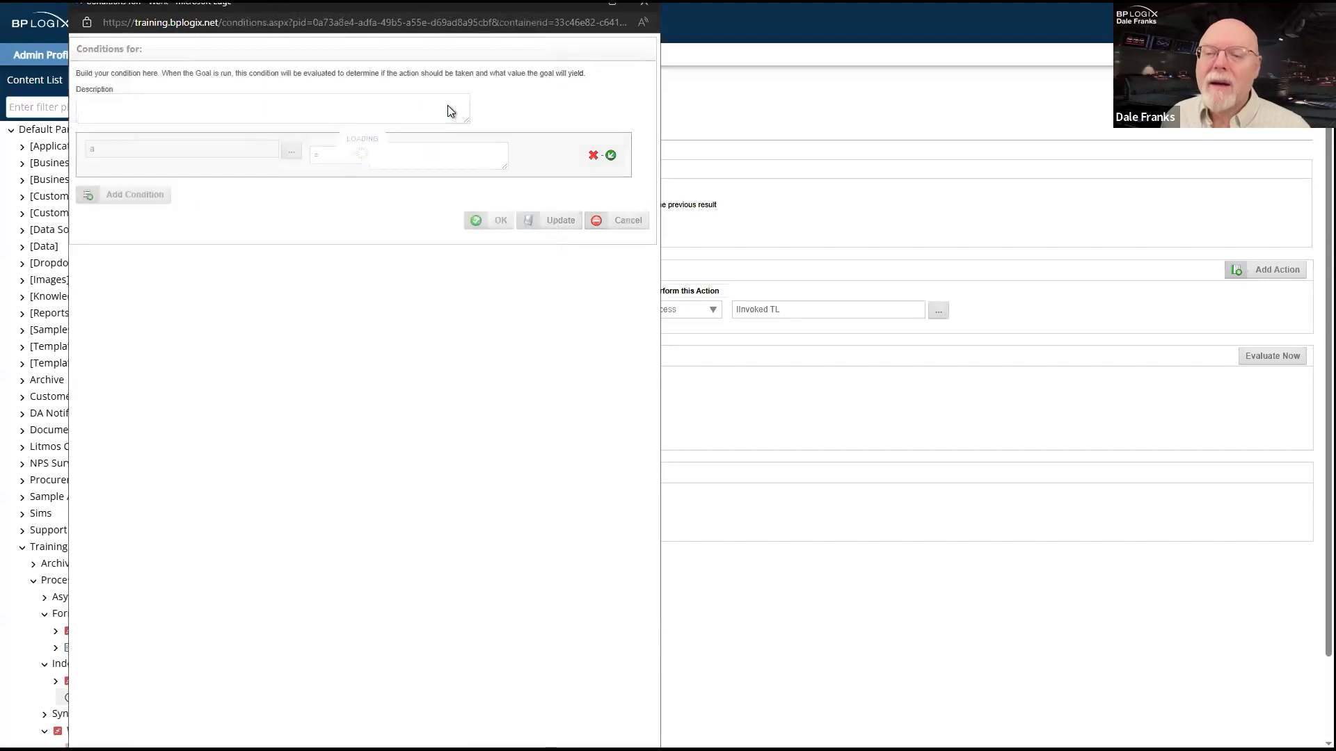
Complete the goal action's condition by comparing its variable for equality with the string "a".
left_click(431, 150)
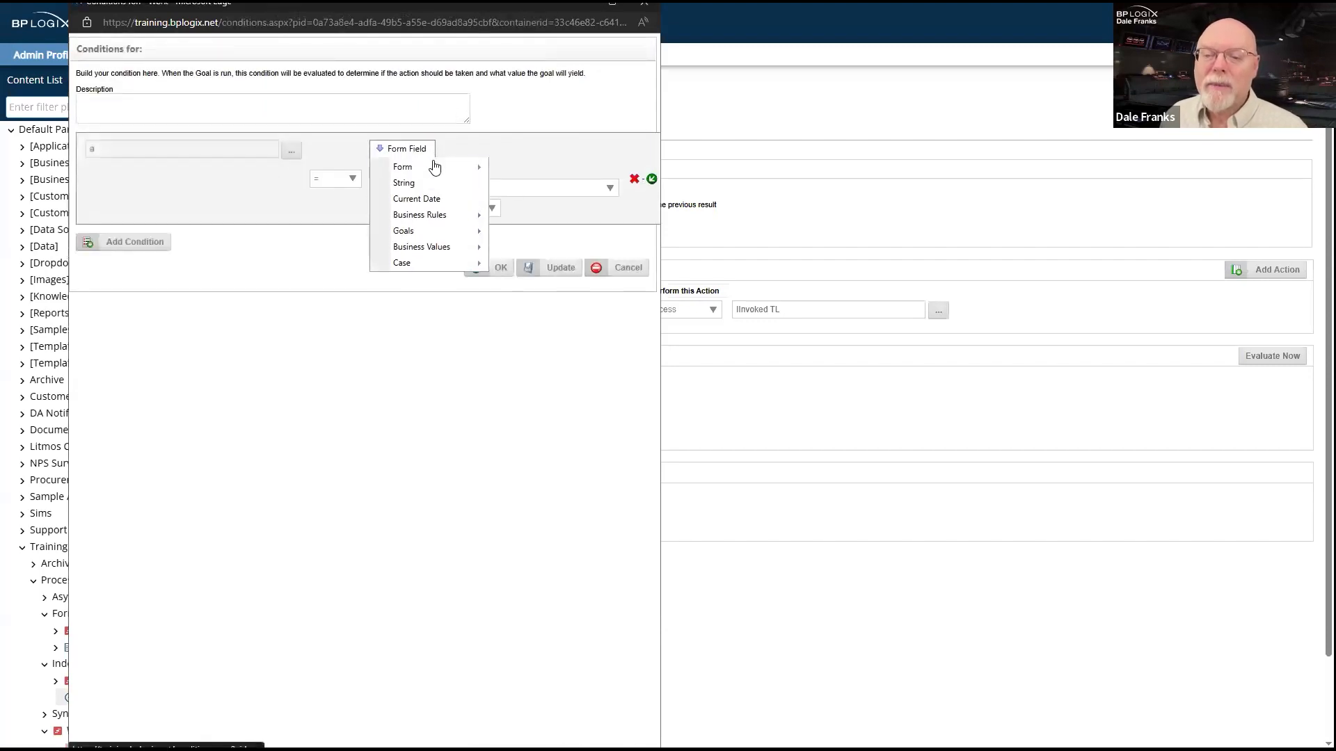
left_click(432, 184)
left_click(450, 151)
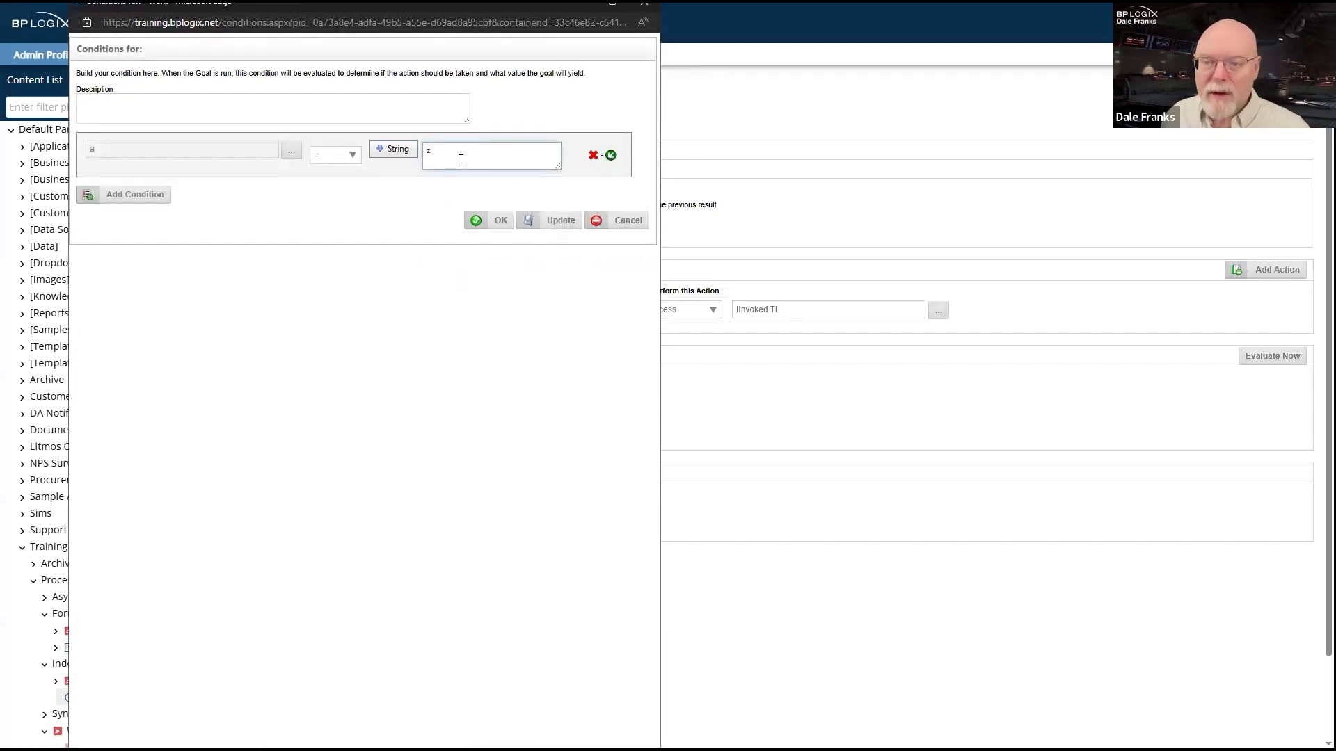
left_click(499, 220)
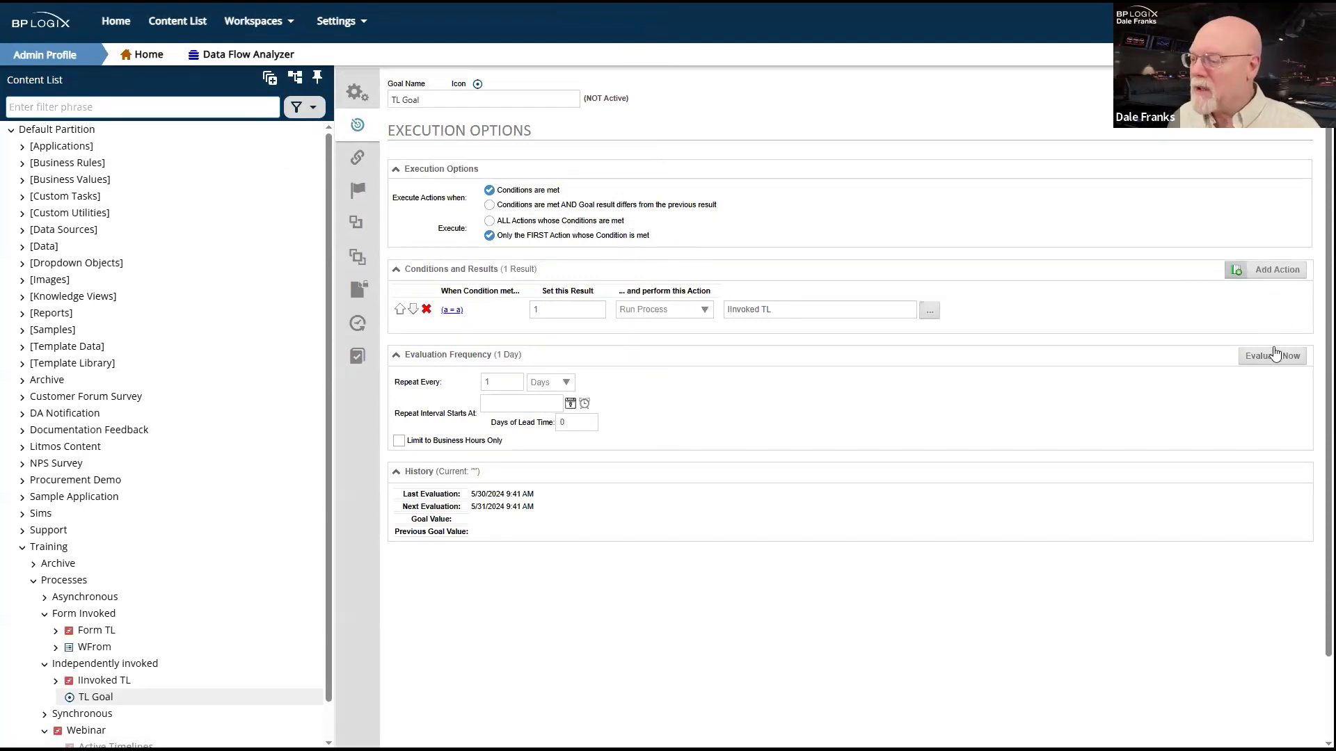
Update TL Goal with its new execution settings and evaluate it immediately.
left_click(1252, 99)
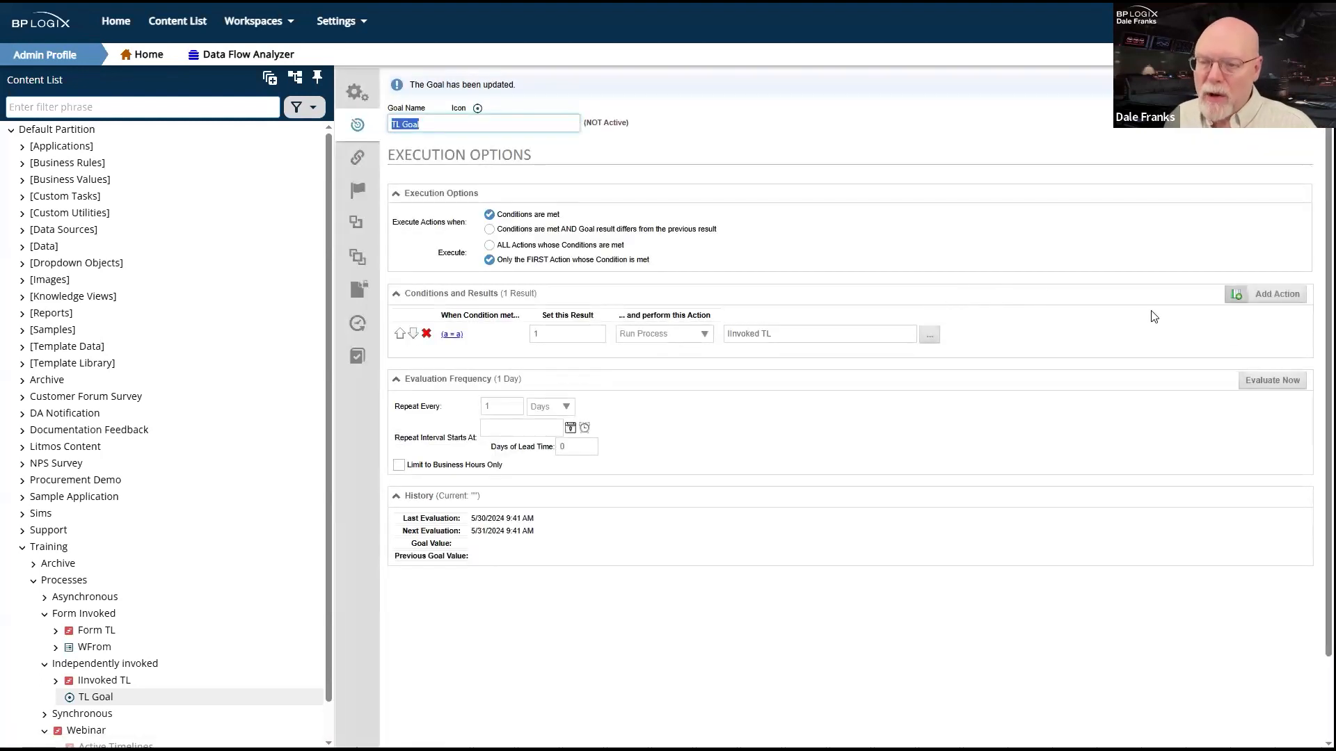
left_click(1258, 386)
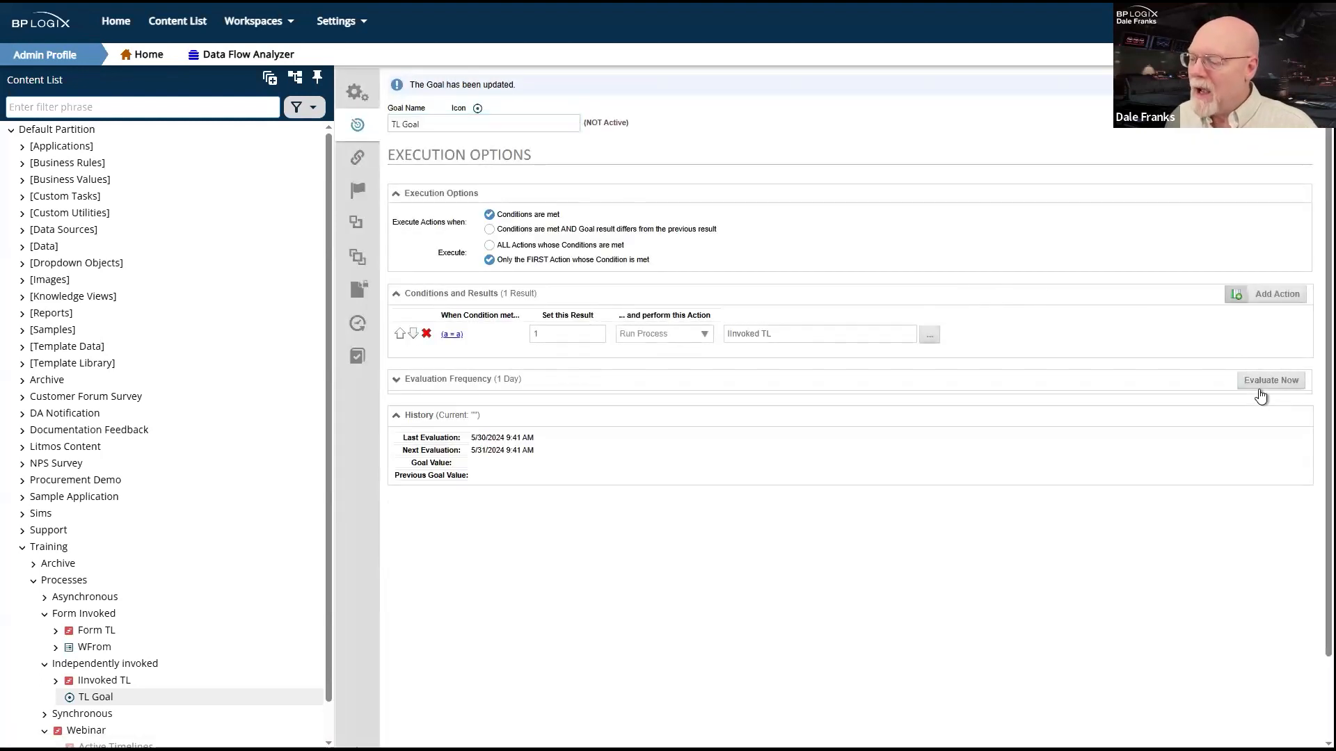
left_click(1263, 382)
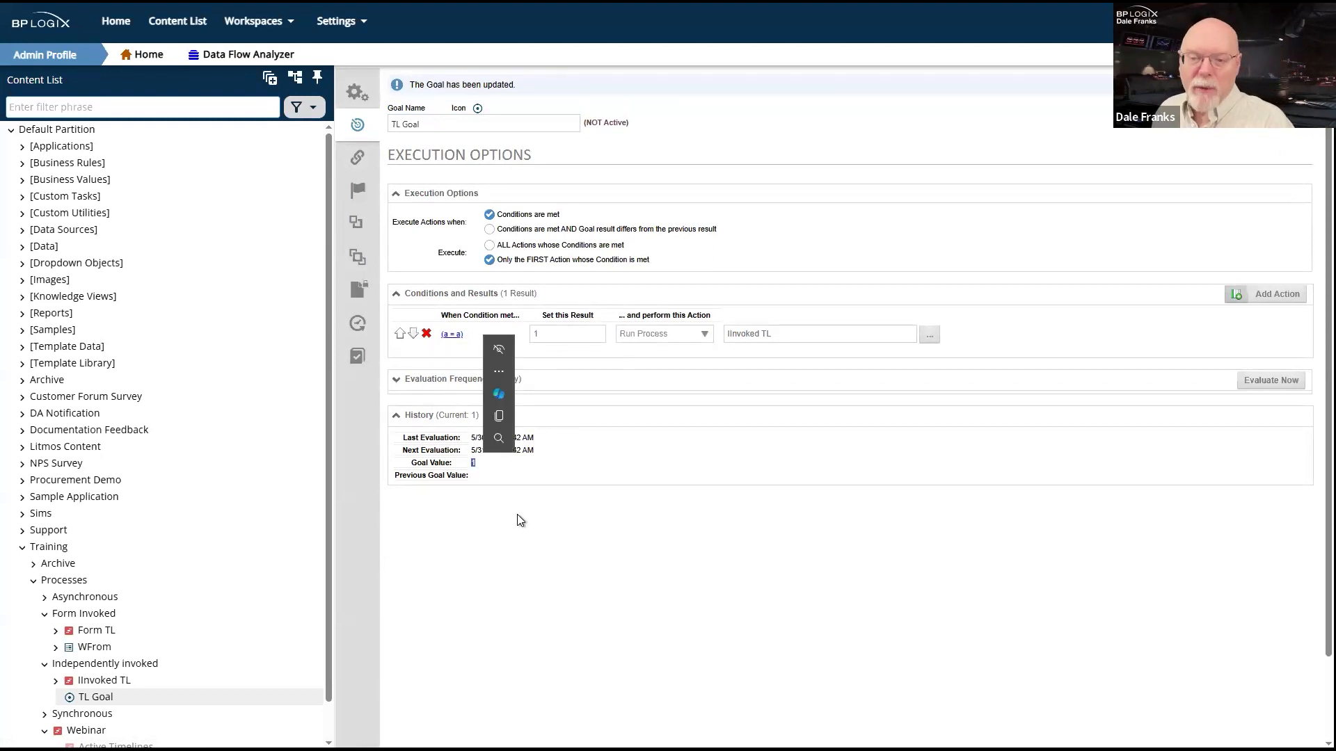
Save TL Goal and return to the Independently invoked folder.
mouse_move(1277, 87)
left_click(1244, 121)
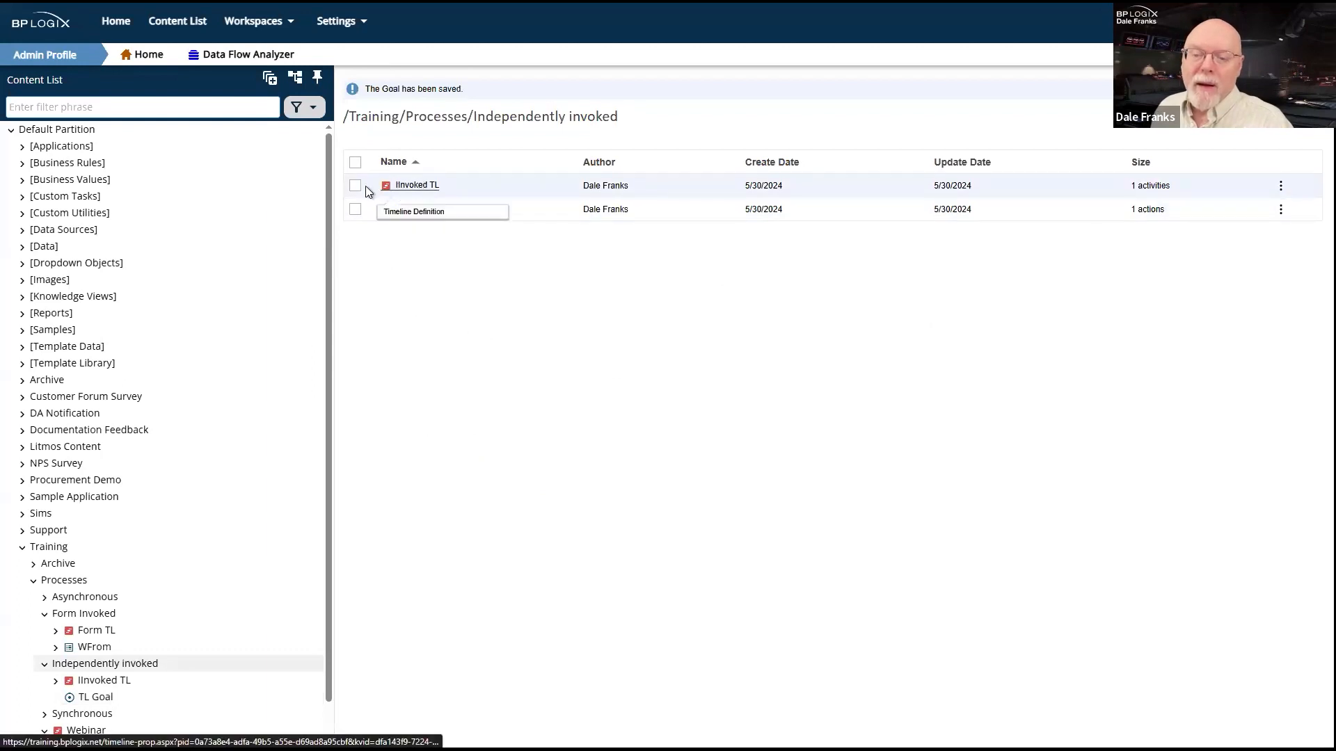
Check the active timeline instances of IInvoked TL.
left_click(56, 681)
scroll(116, 674, "down", 1)
left_click(120, 631)
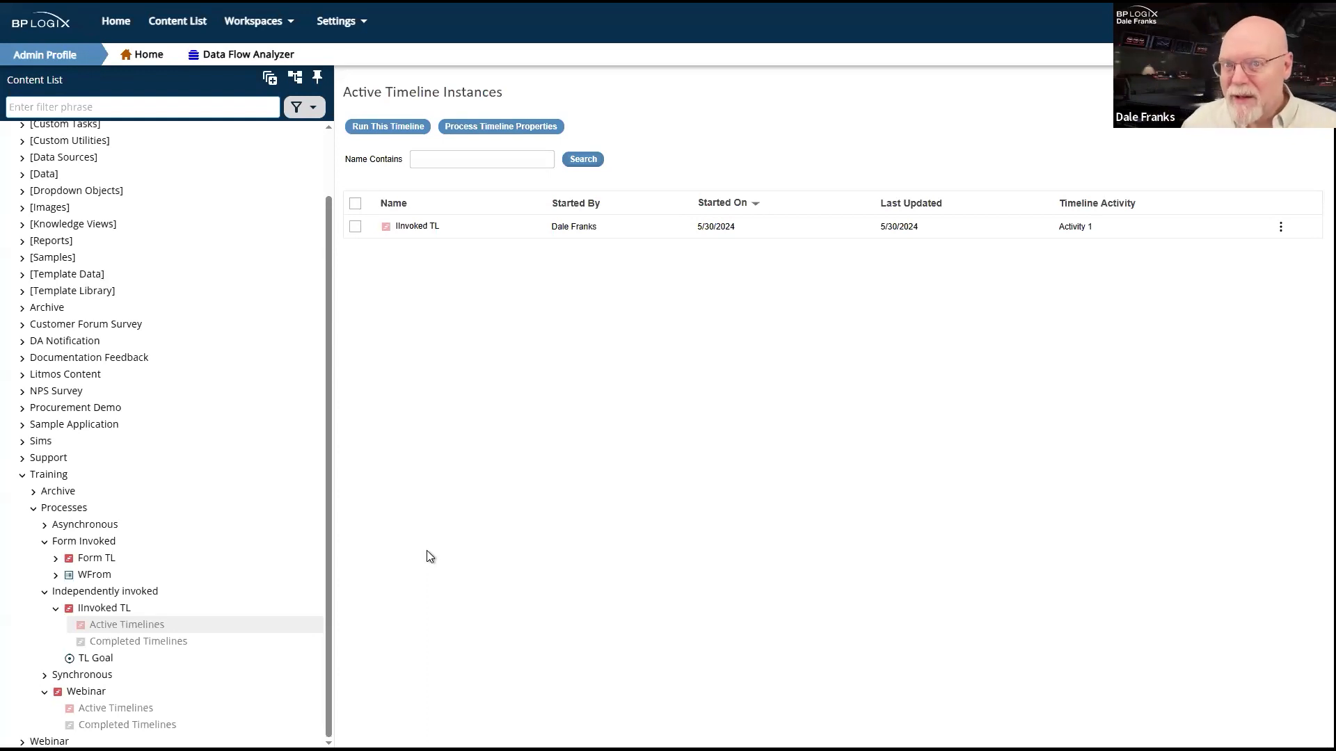
mouse_move(584, 233)
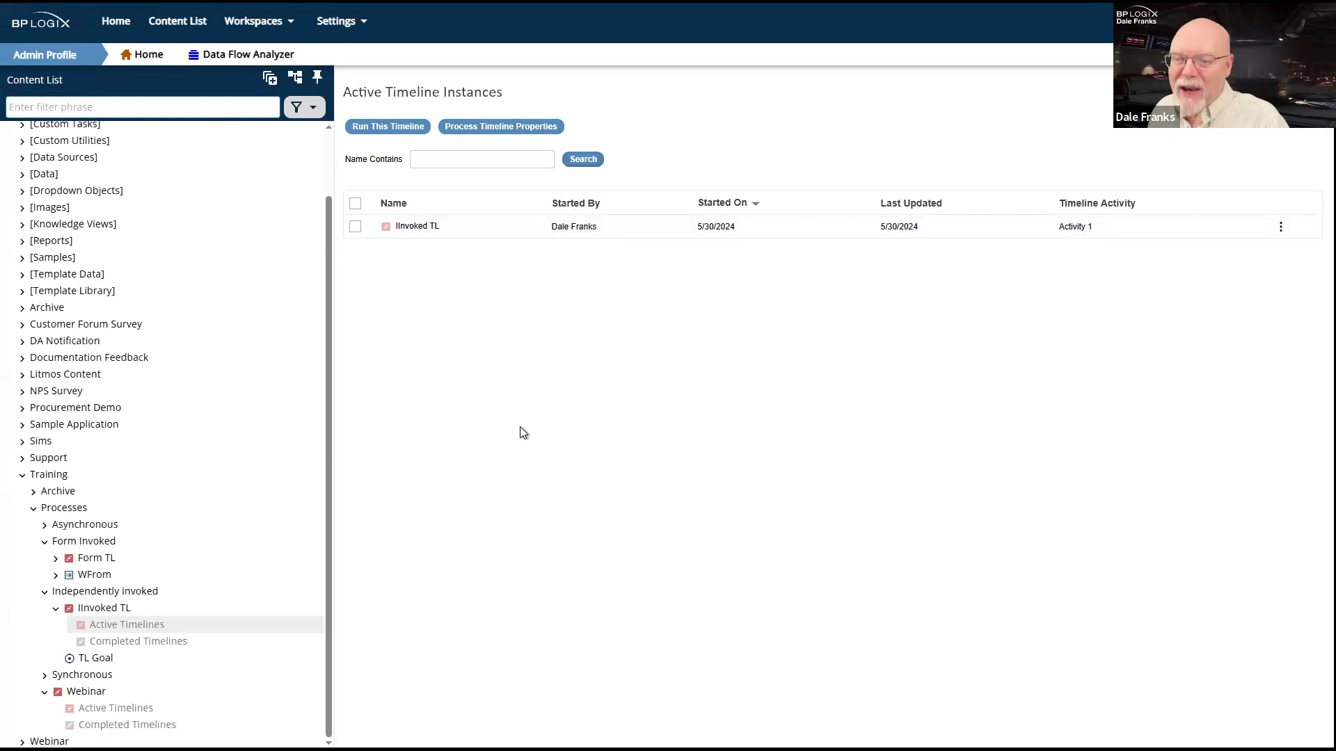
Review TL Goal's execution options and the IInvoked TL timeline definition.
left_click(98, 657)
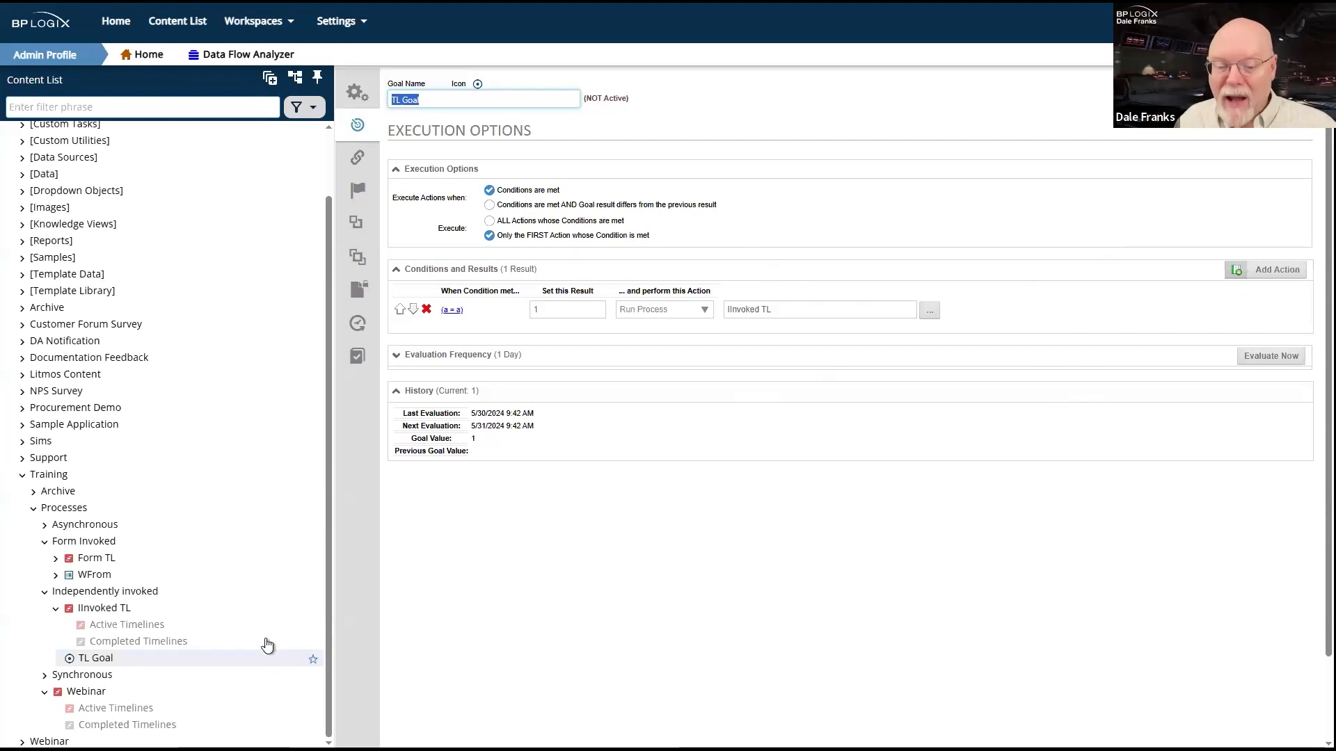
left_click(91, 615)
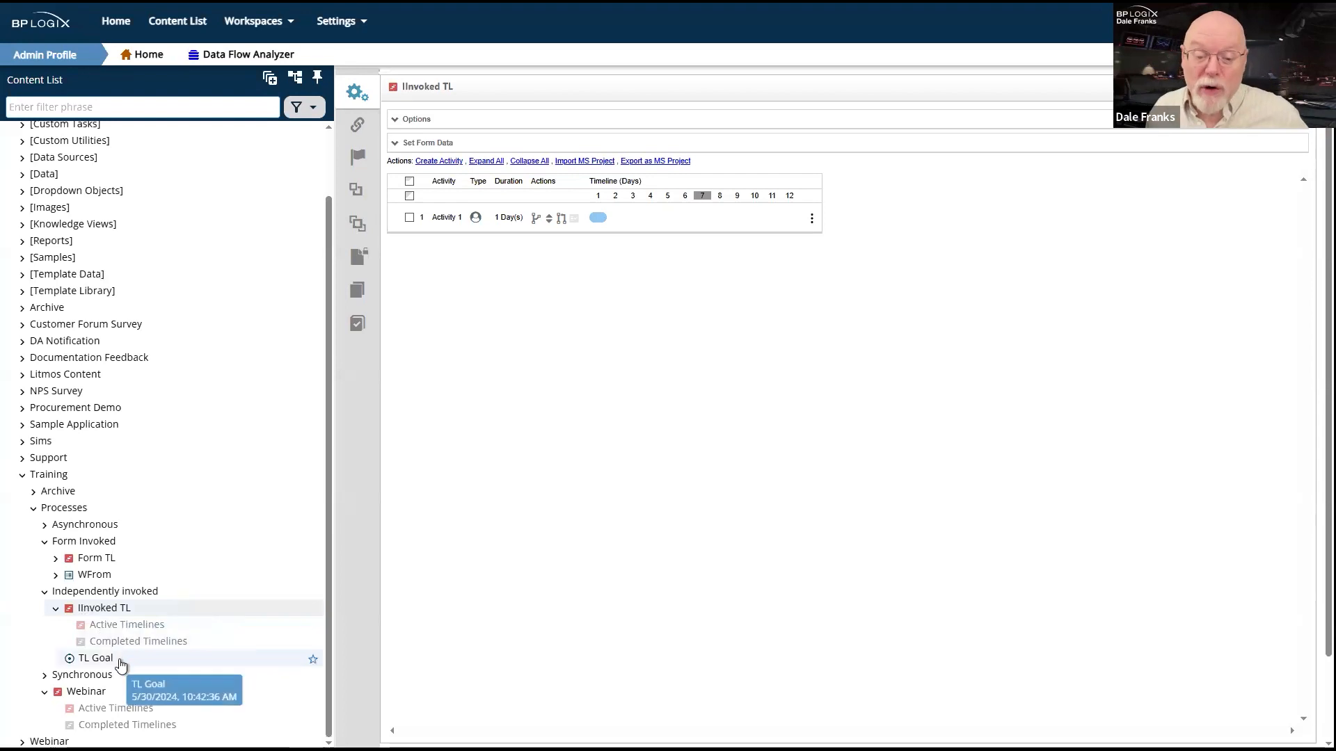
Reopen TL Goal and change its conditional action to Run Knowledge View.
left_click(84, 658)
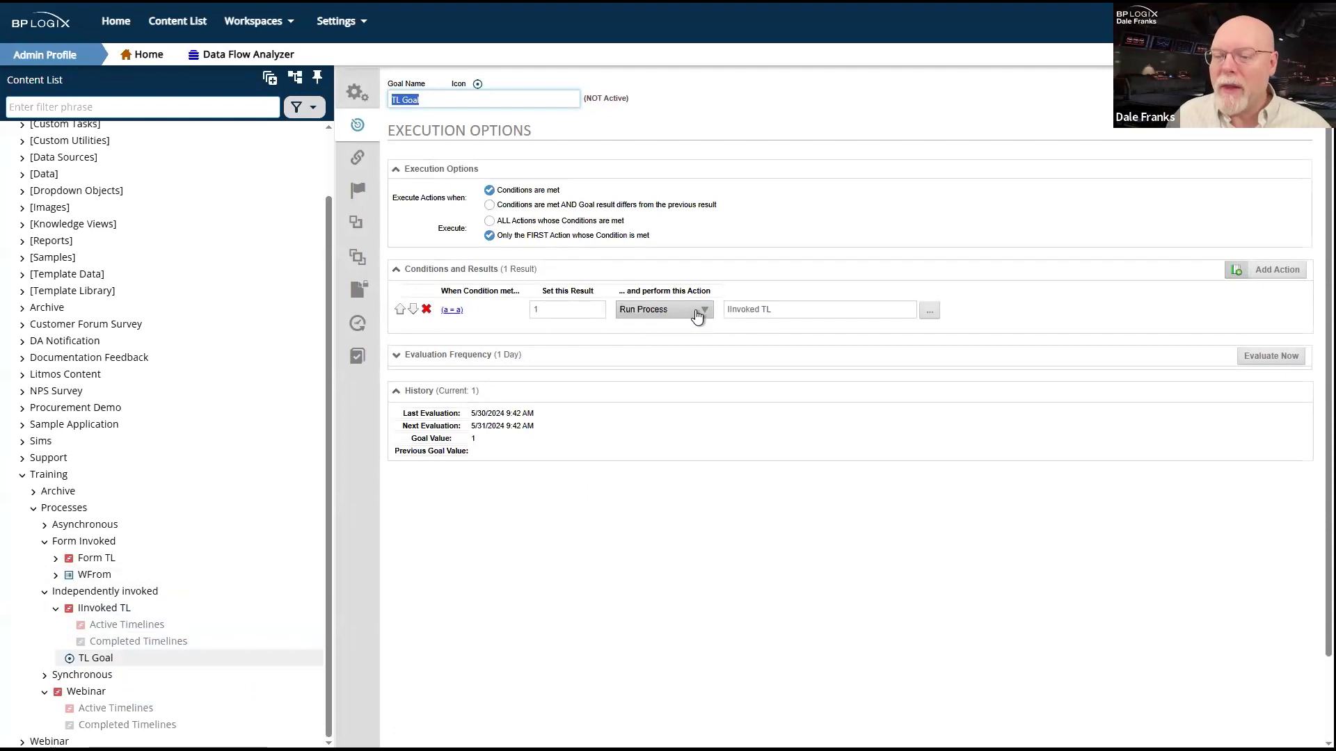
left_click(697, 313)
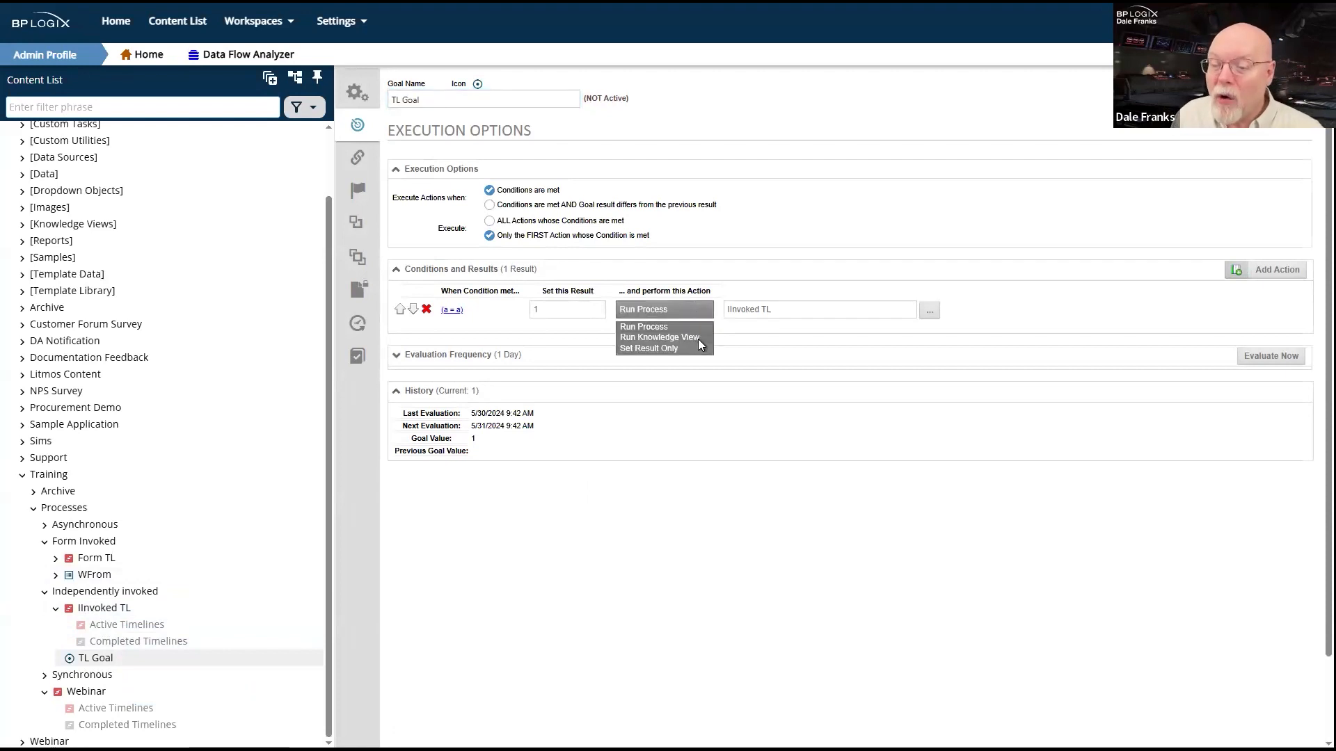
left_click(699, 338)
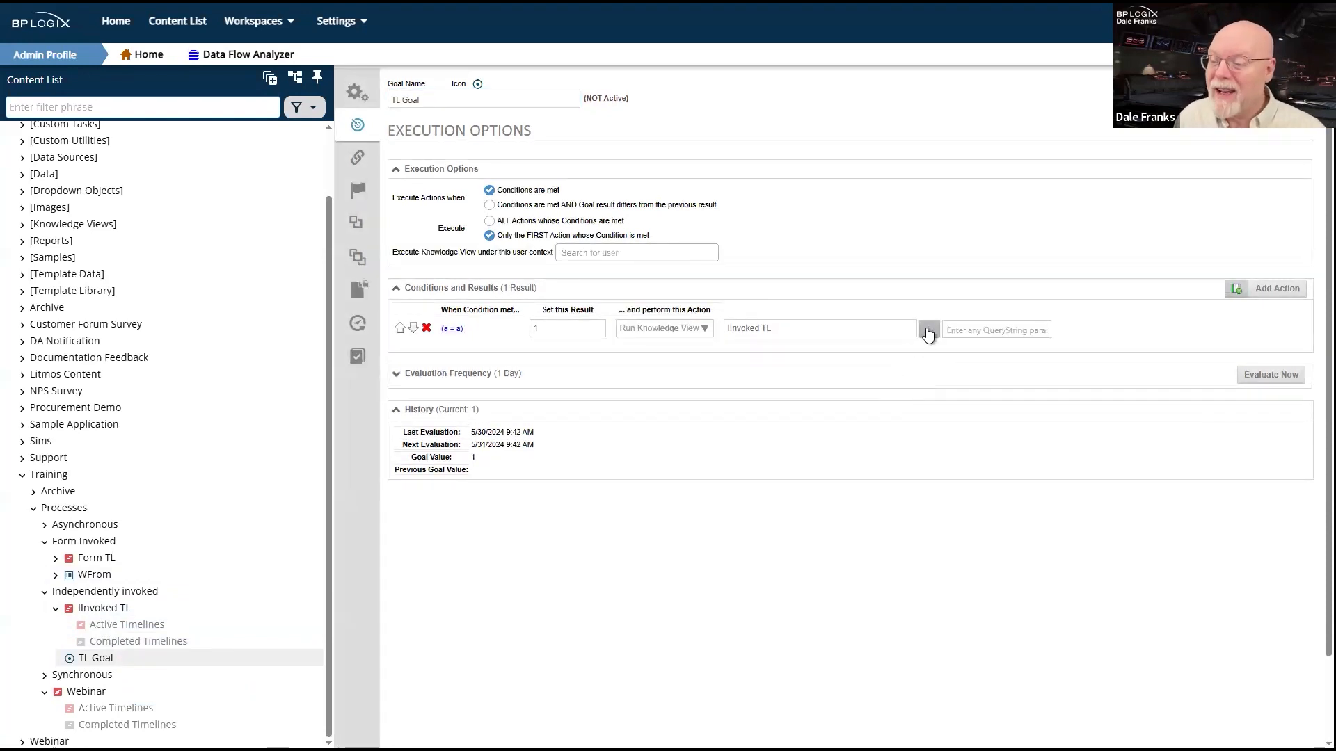
Select the Test Knowledge View from the Webinar folder as the action's target and update TL Goal.
left_click(928, 332)
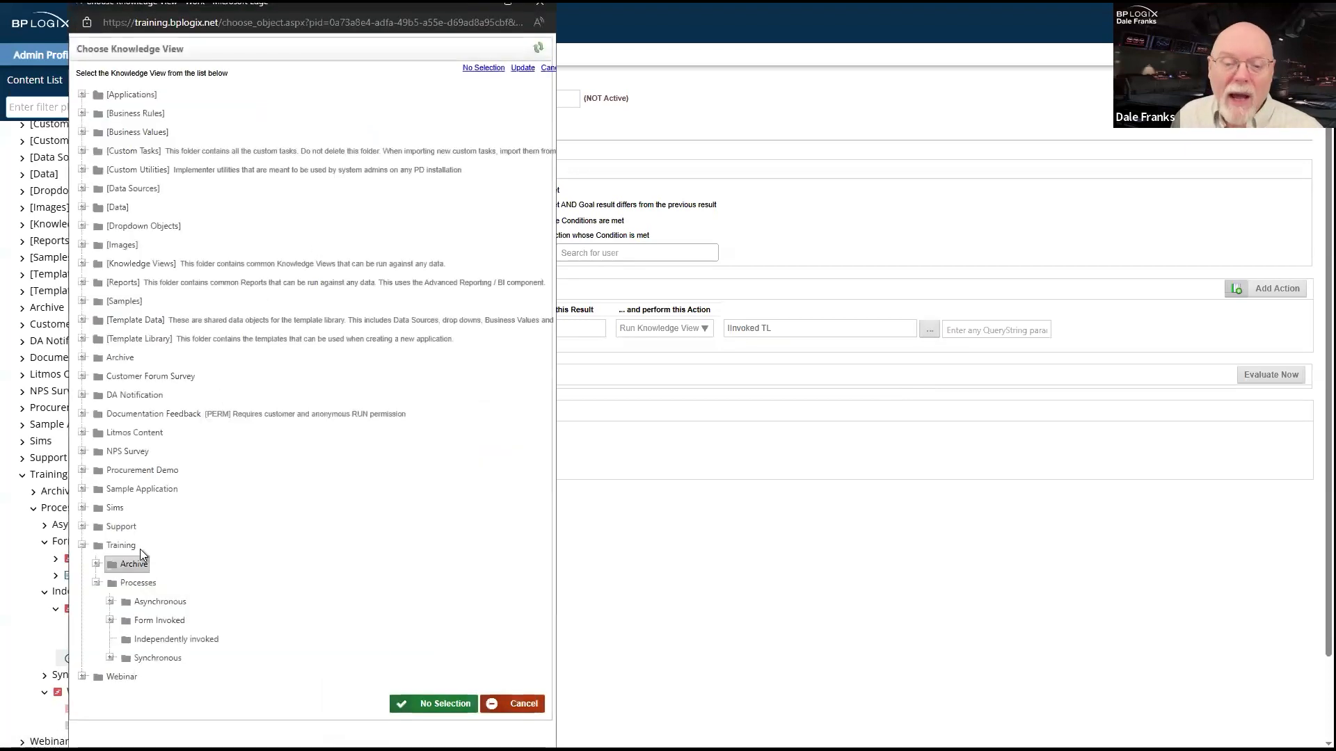
left_click(82, 677)
scroll(168, 667, "down", 2)
scroll(169, 662, "down", 3)
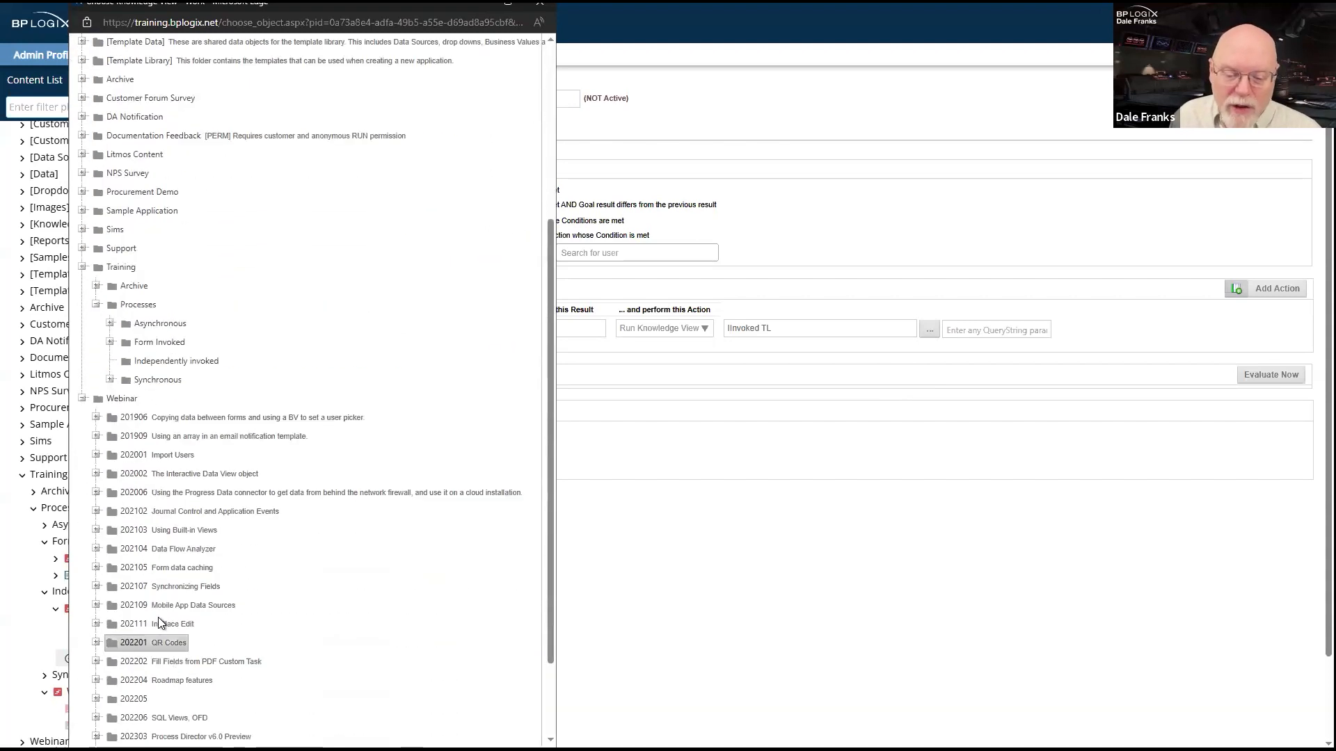
left_click(97, 590)
left_click(140, 605)
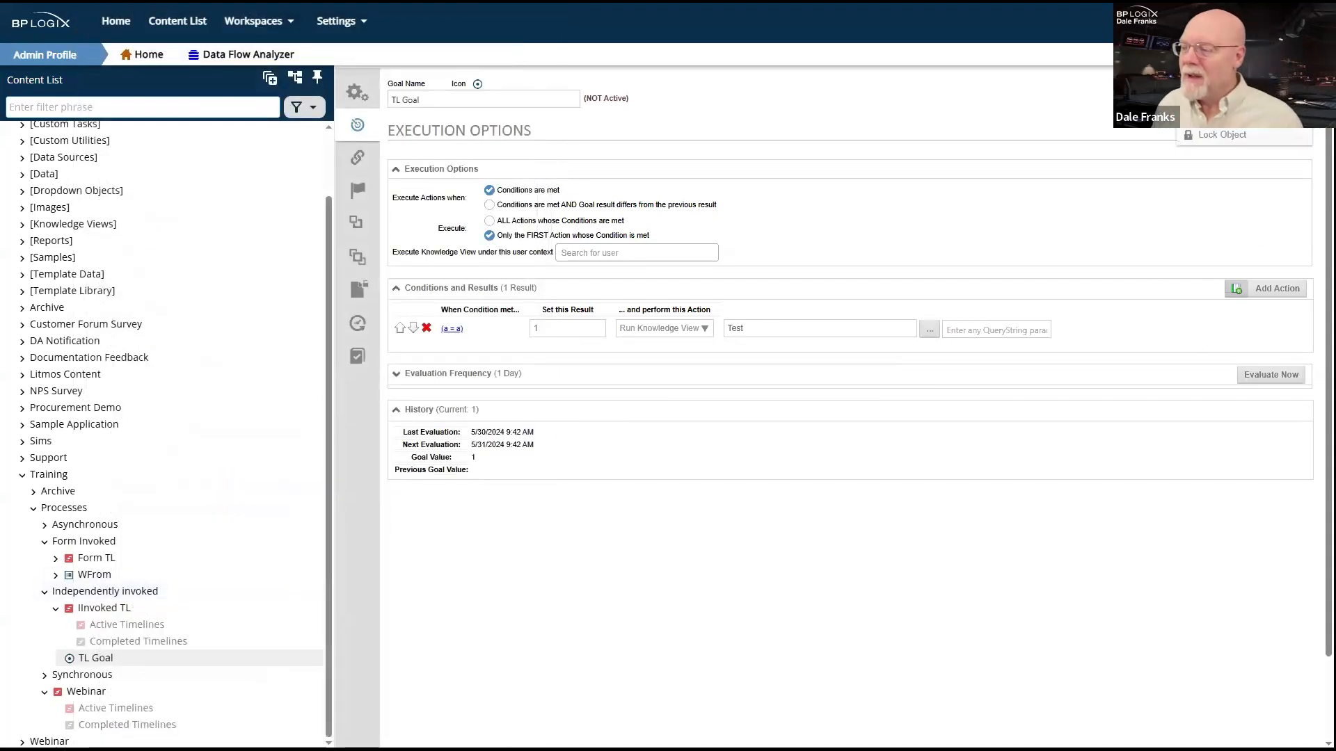
left_click(1226, 95)
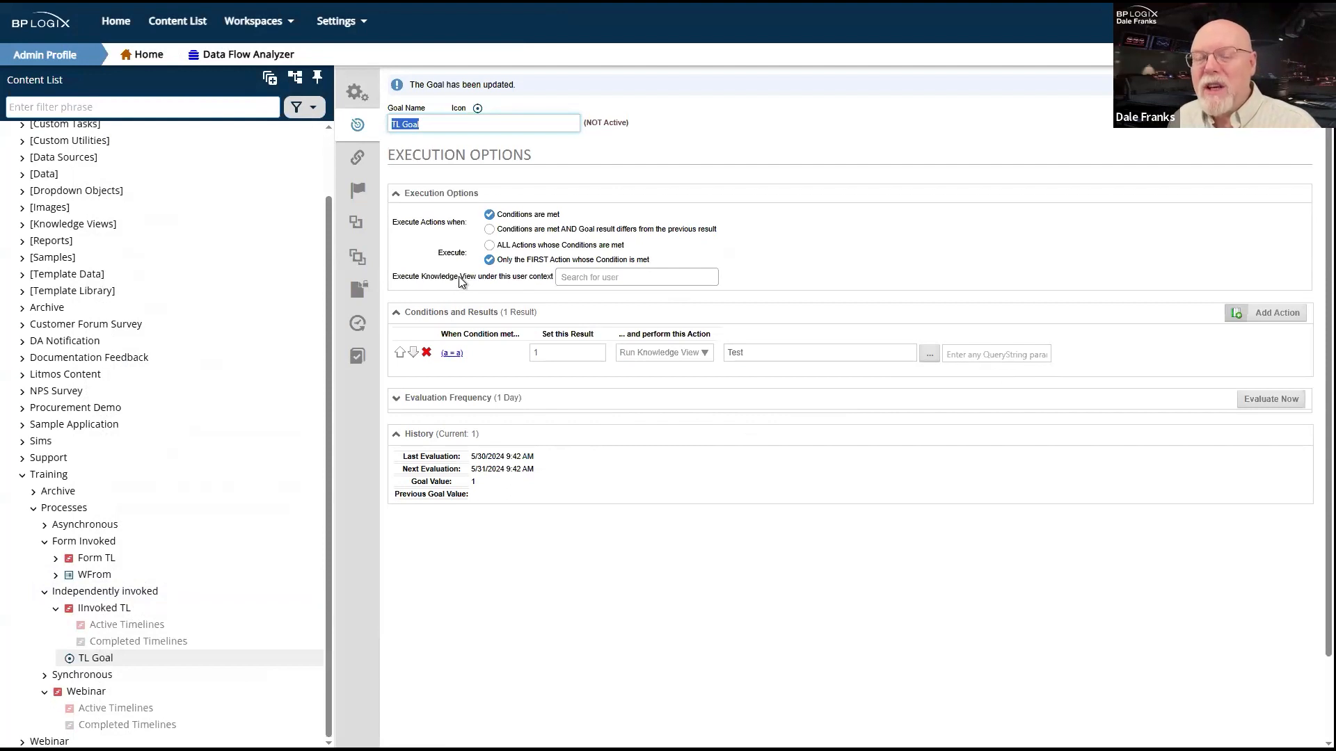
Try to set a colleague as the Knowledge View's user context with the account password, and remove that user.
left_click(616, 278)
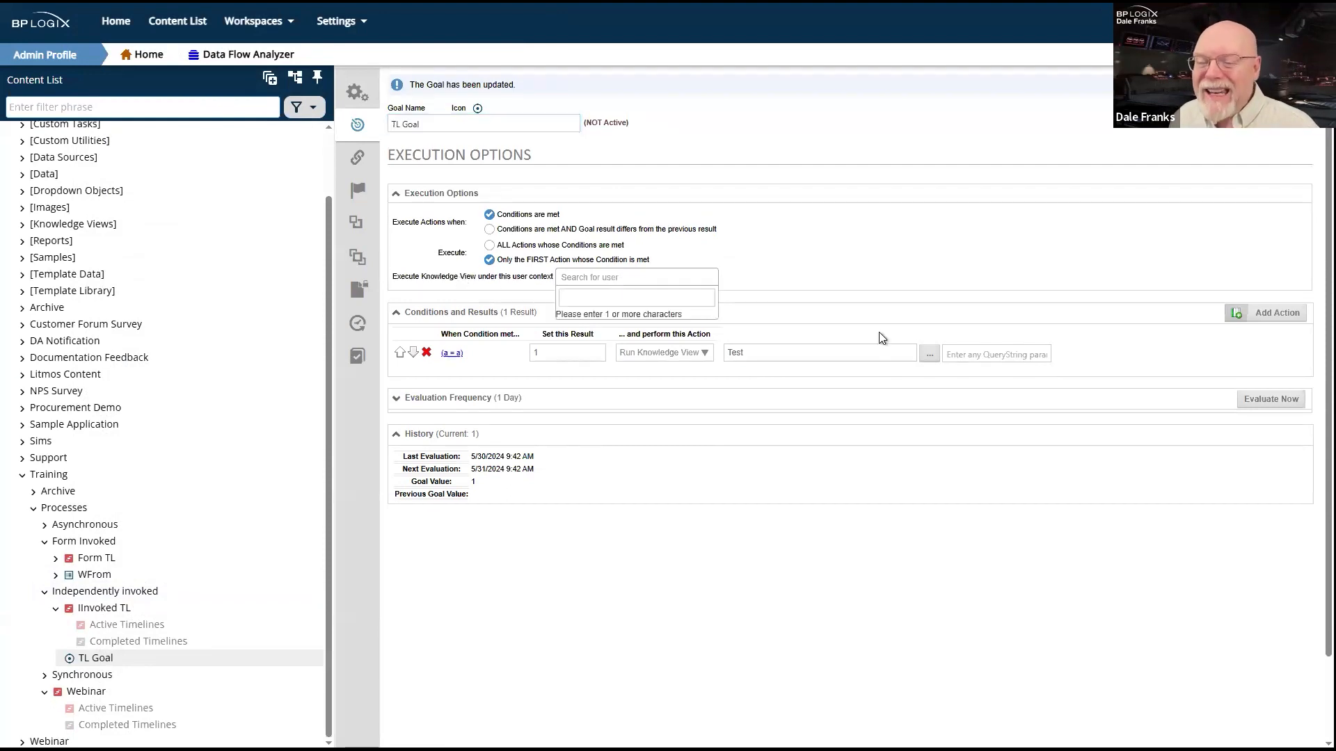
type("dian")
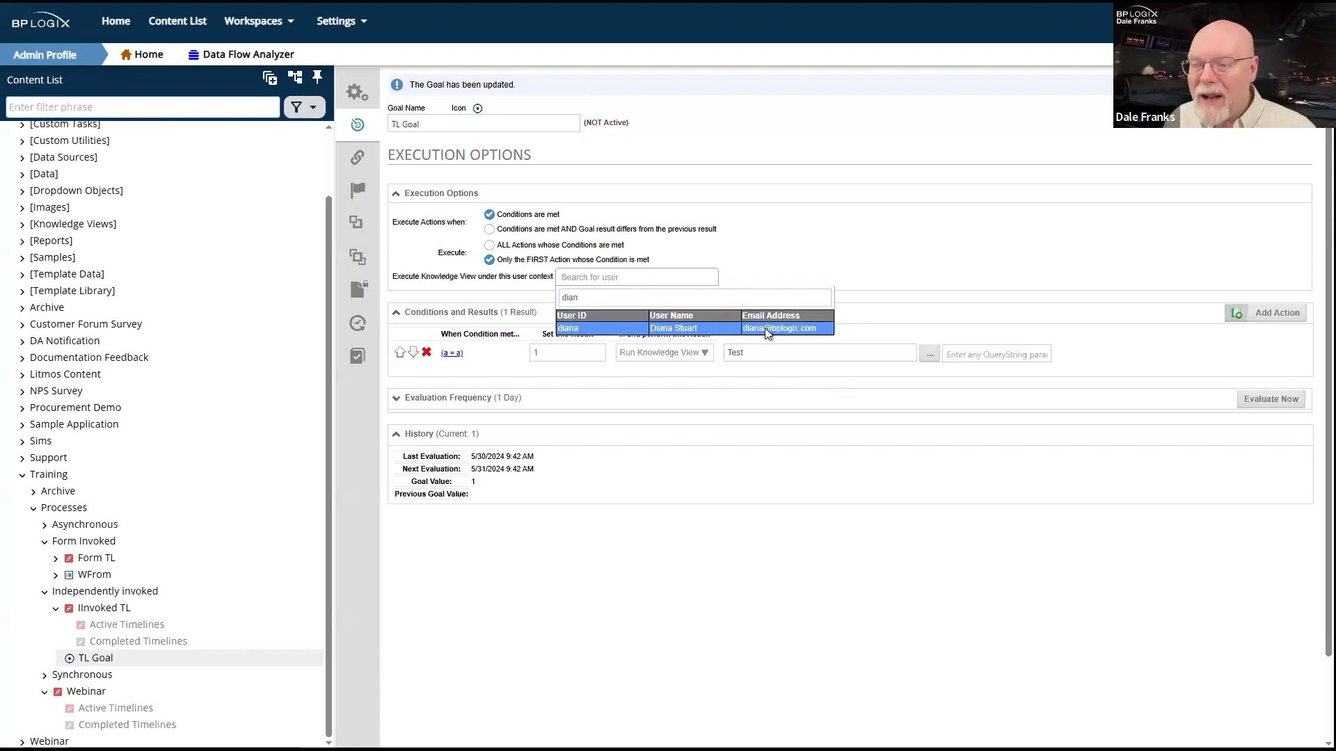
left_click(765, 330)
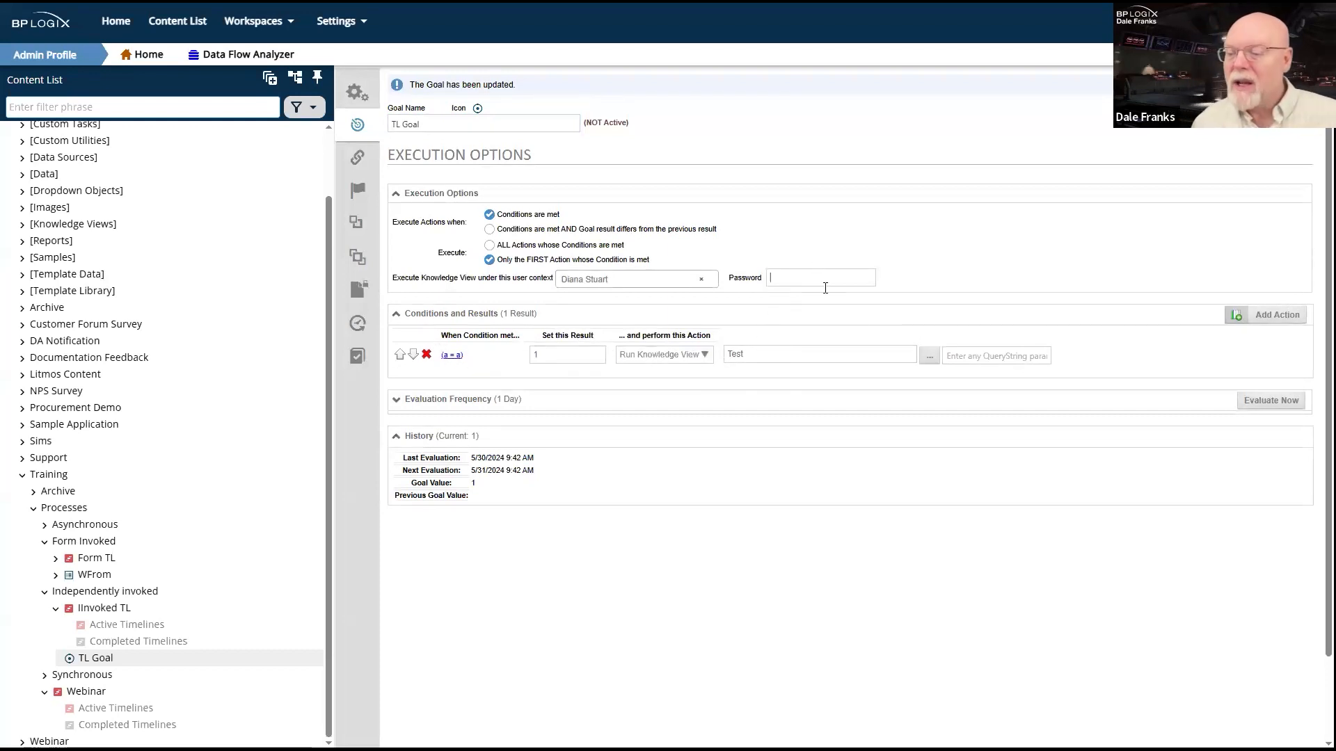
left_click(680, 466)
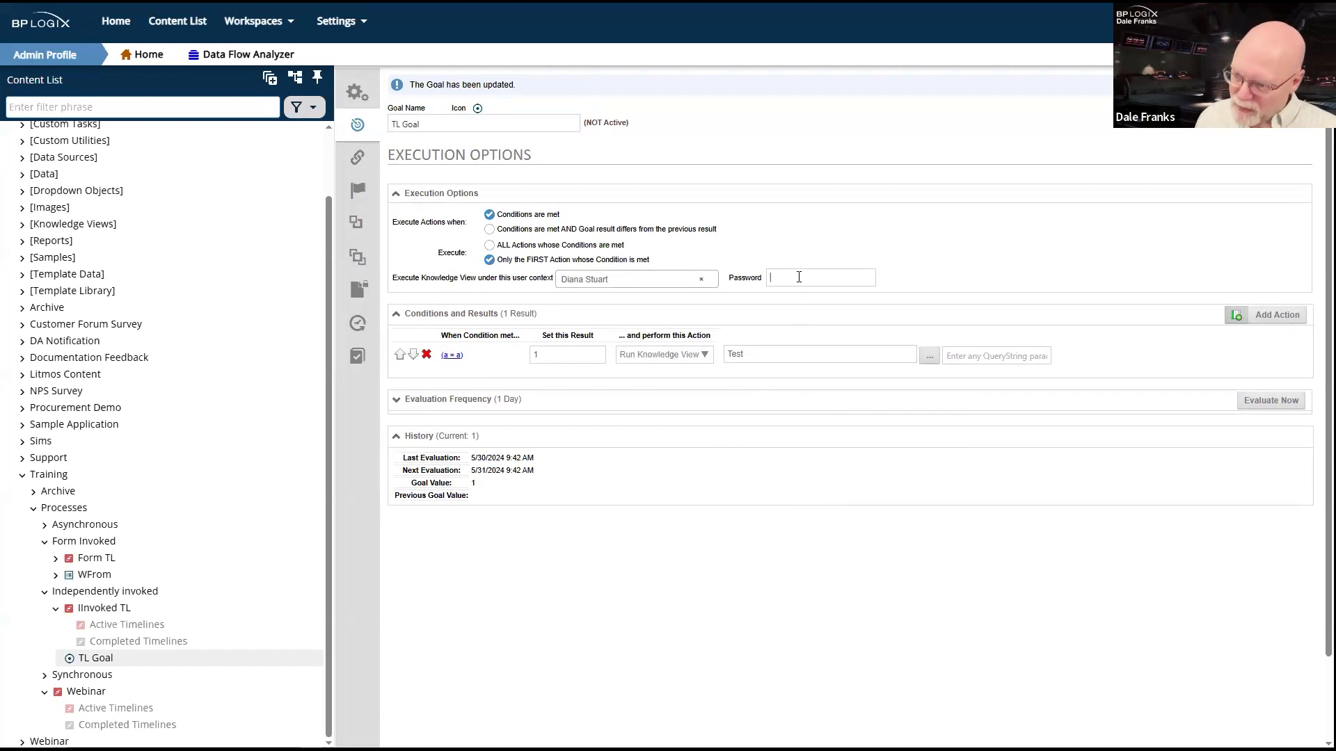
type("••••••••")
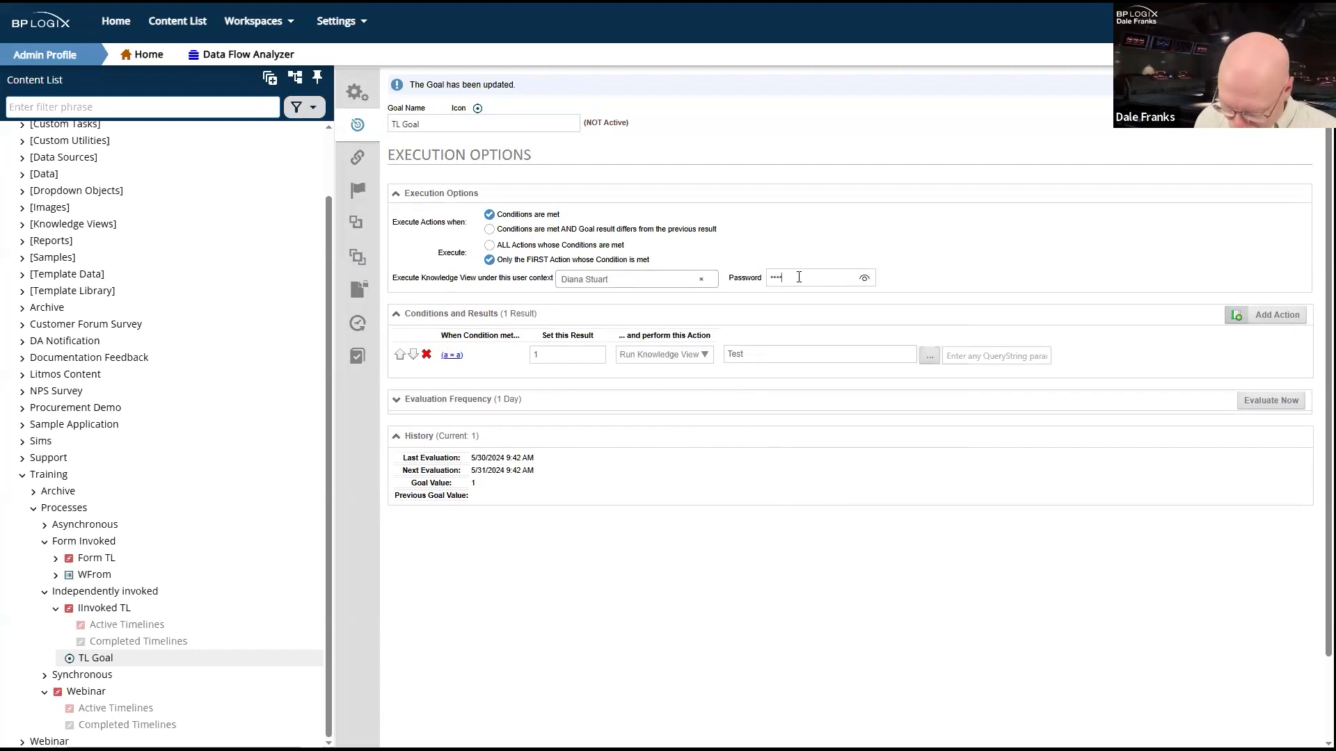
type("•")
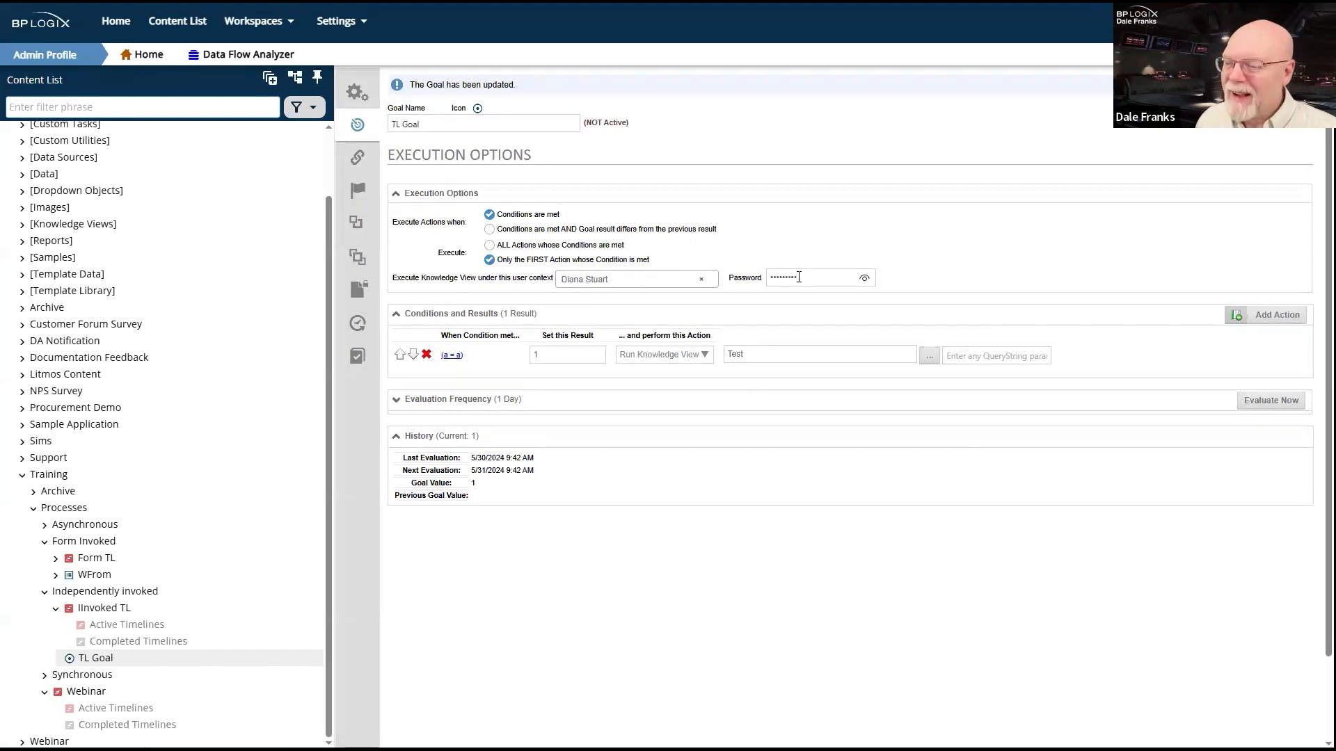
key("BackSpace")
key("BackSpace")
key("BackSpace")
key("BackSpace")
key("BackSpace")
key("BackSpace")
key("BackSpace")
key("BackSpace")
key("BackSpace")
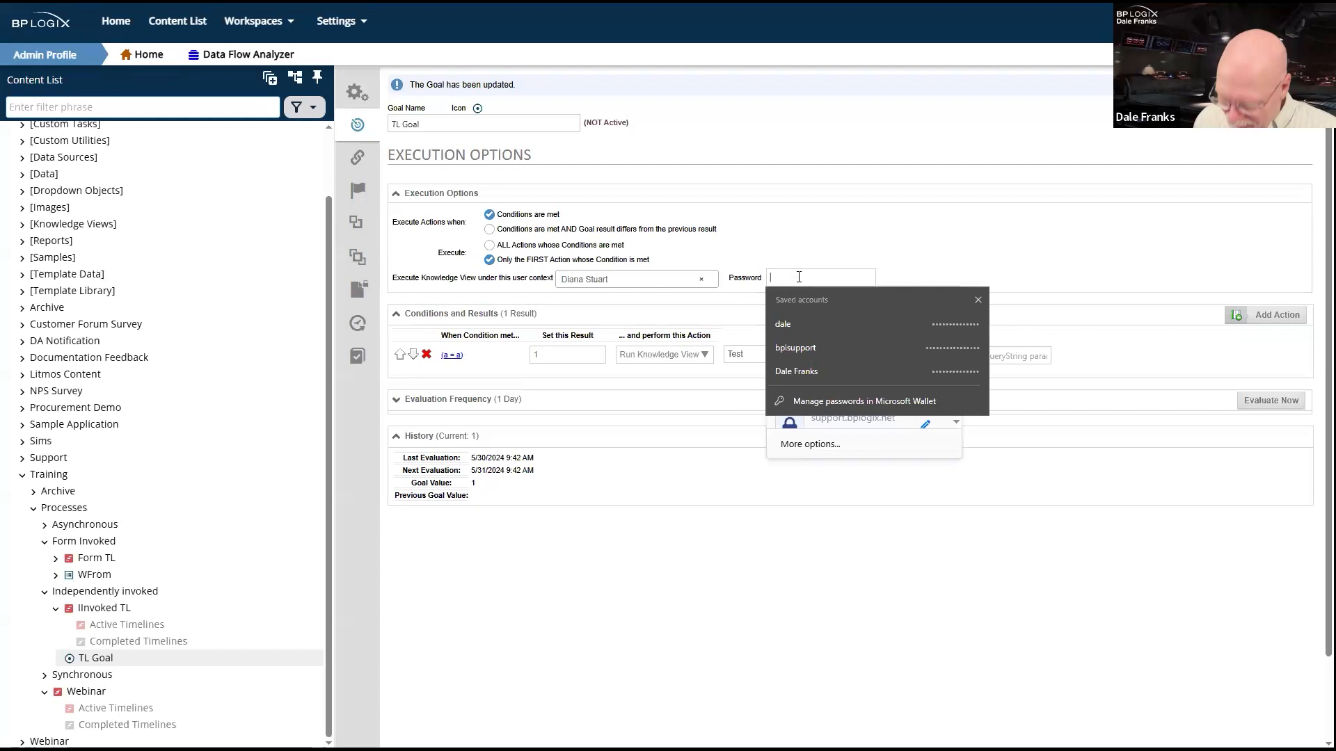
type("•")
key("BackSpace")
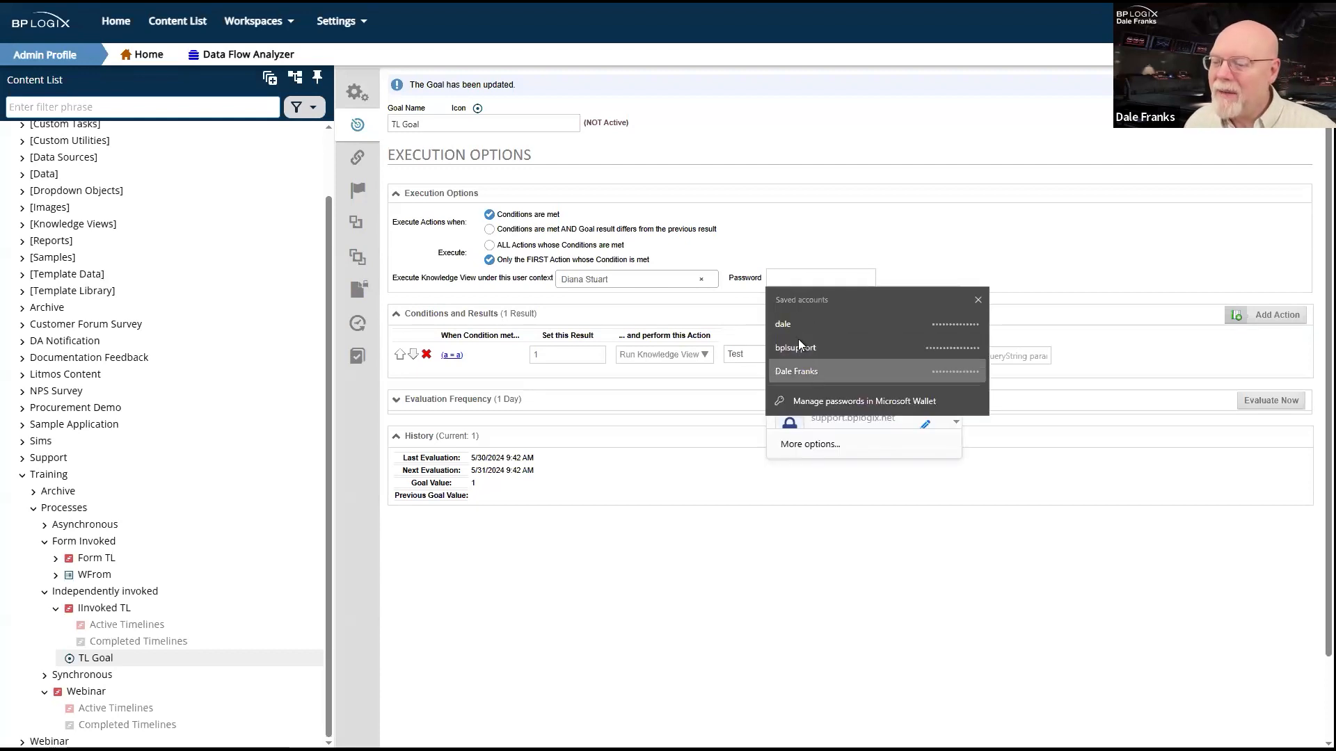
left_click(698, 283)
Set the presenter's own user account as the Knowledge View's user context, fill in the account password, and update TL Goal.
left_click(617, 279)
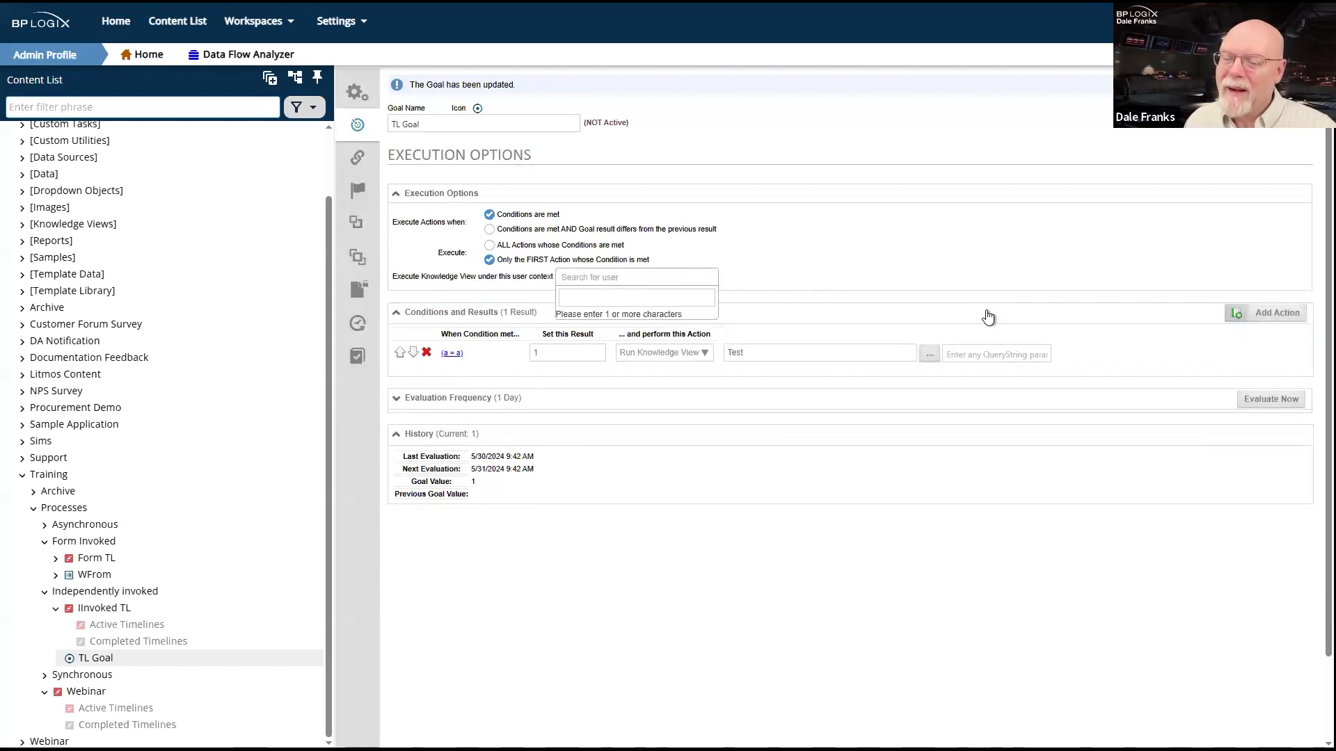
type("dale")
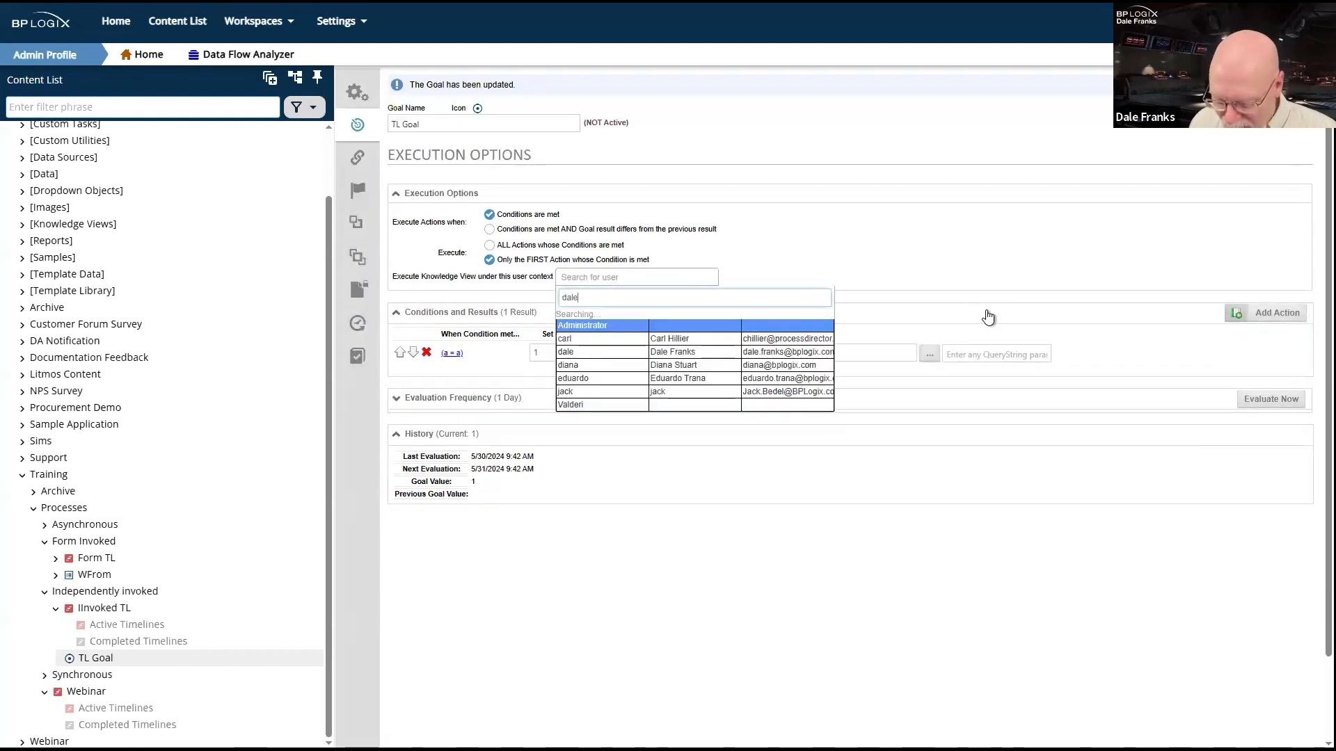
left_click(778, 330)
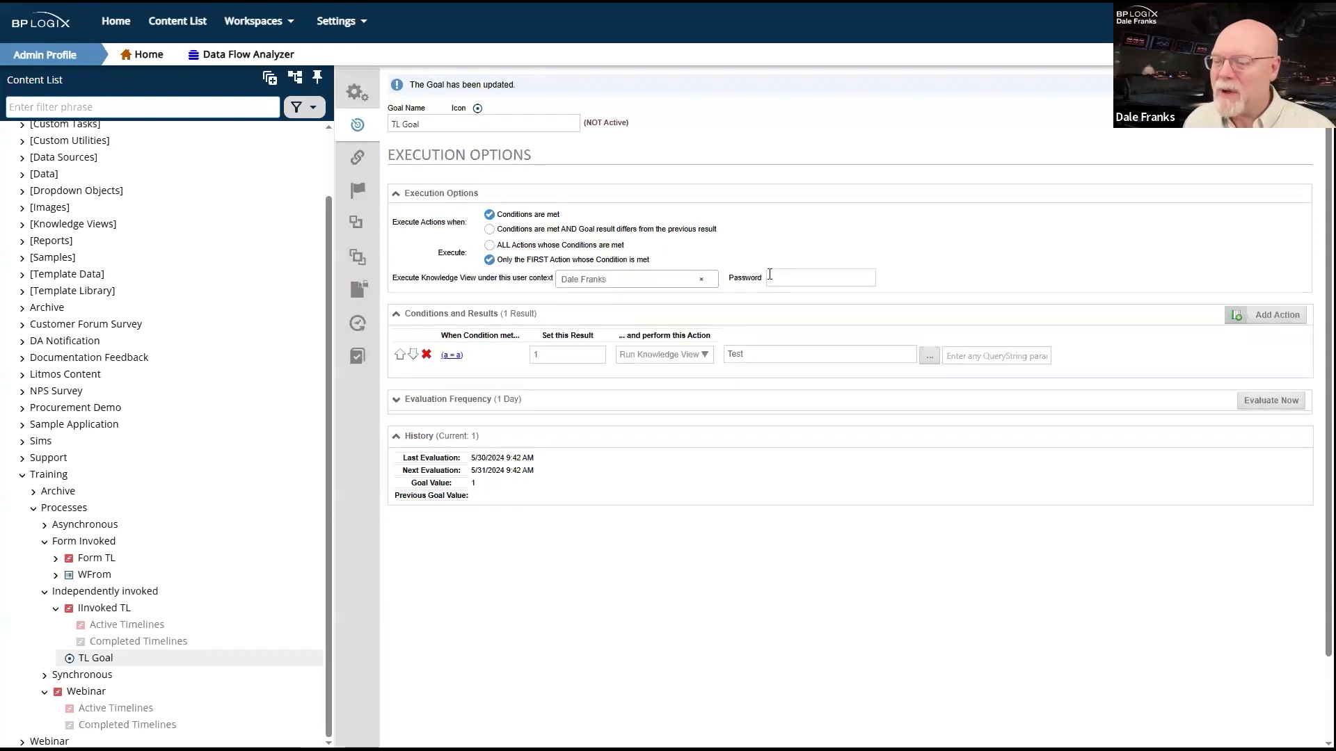
left_click(811, 324)
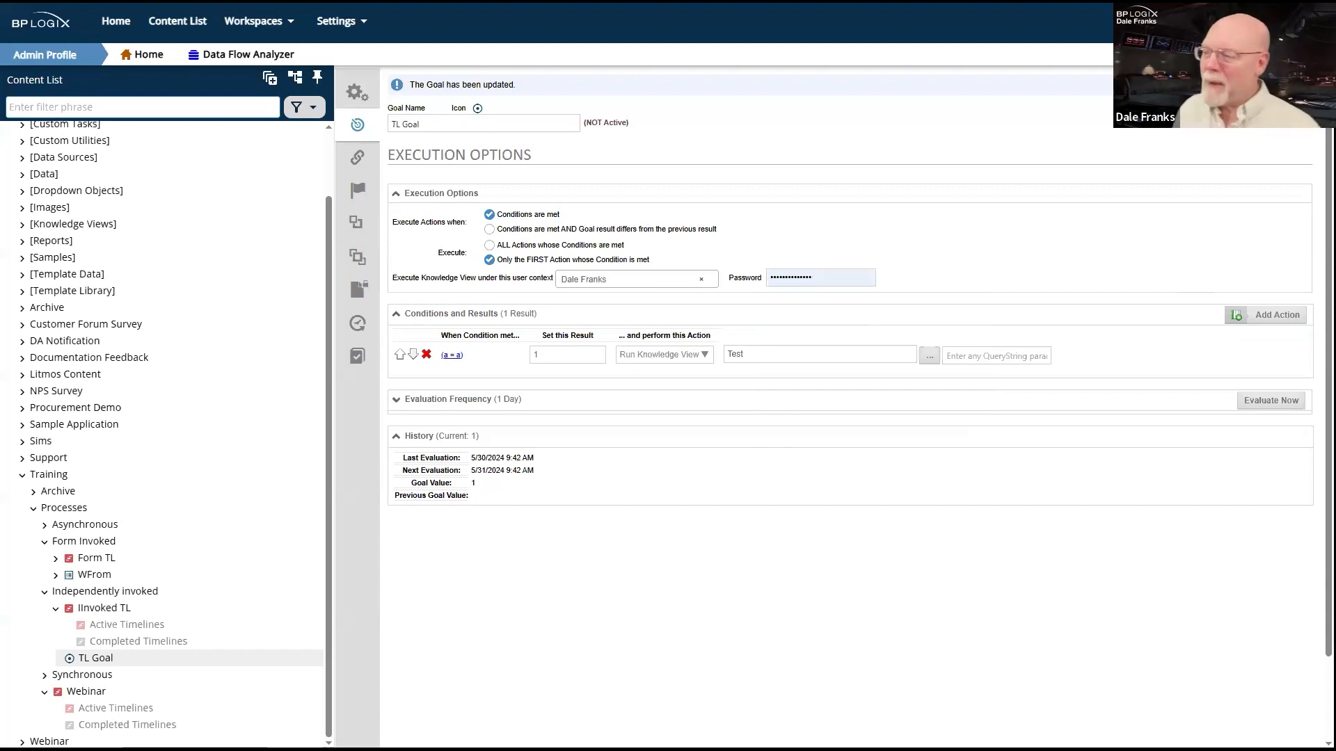
mouse_move(1287, 115)
left_click(1245, 98)
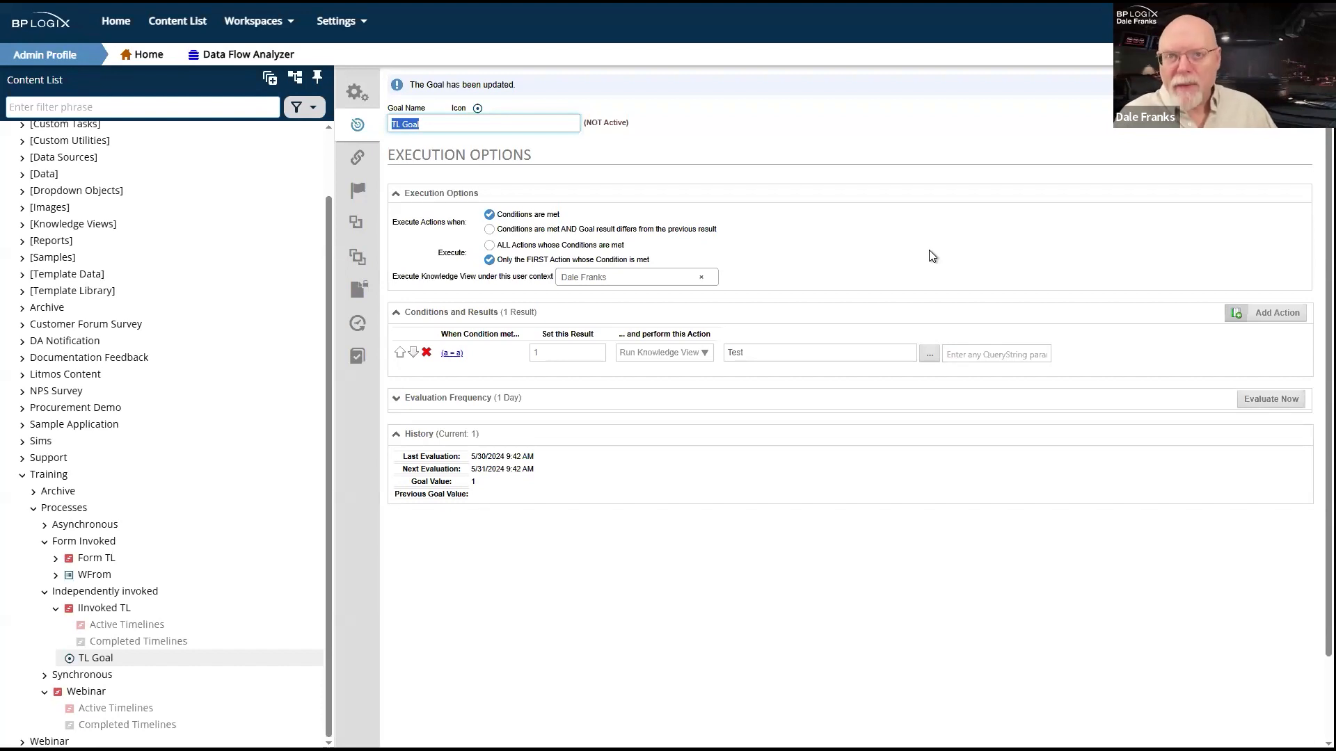
Review the action types available in TL Goal and the timeline status of the active IInvoked TL instance.
left_click(702, 358)
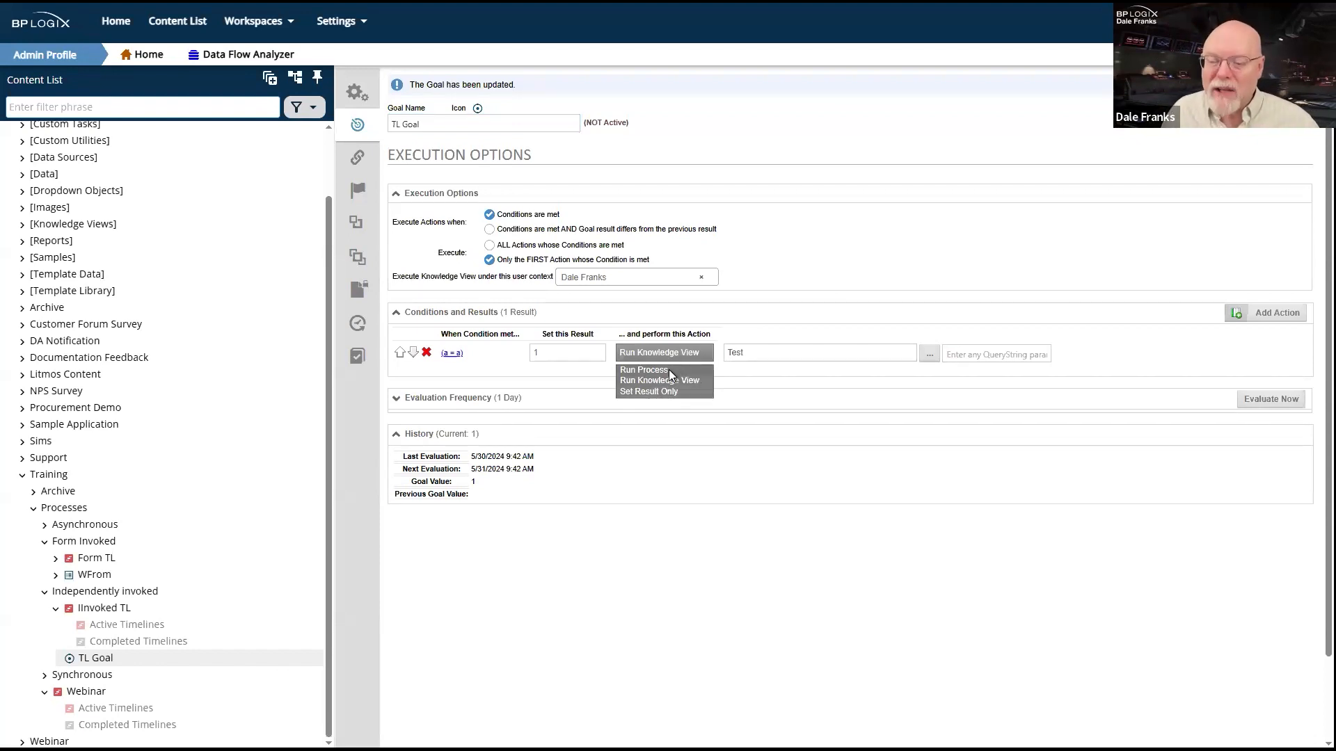
left_click(743, 711)
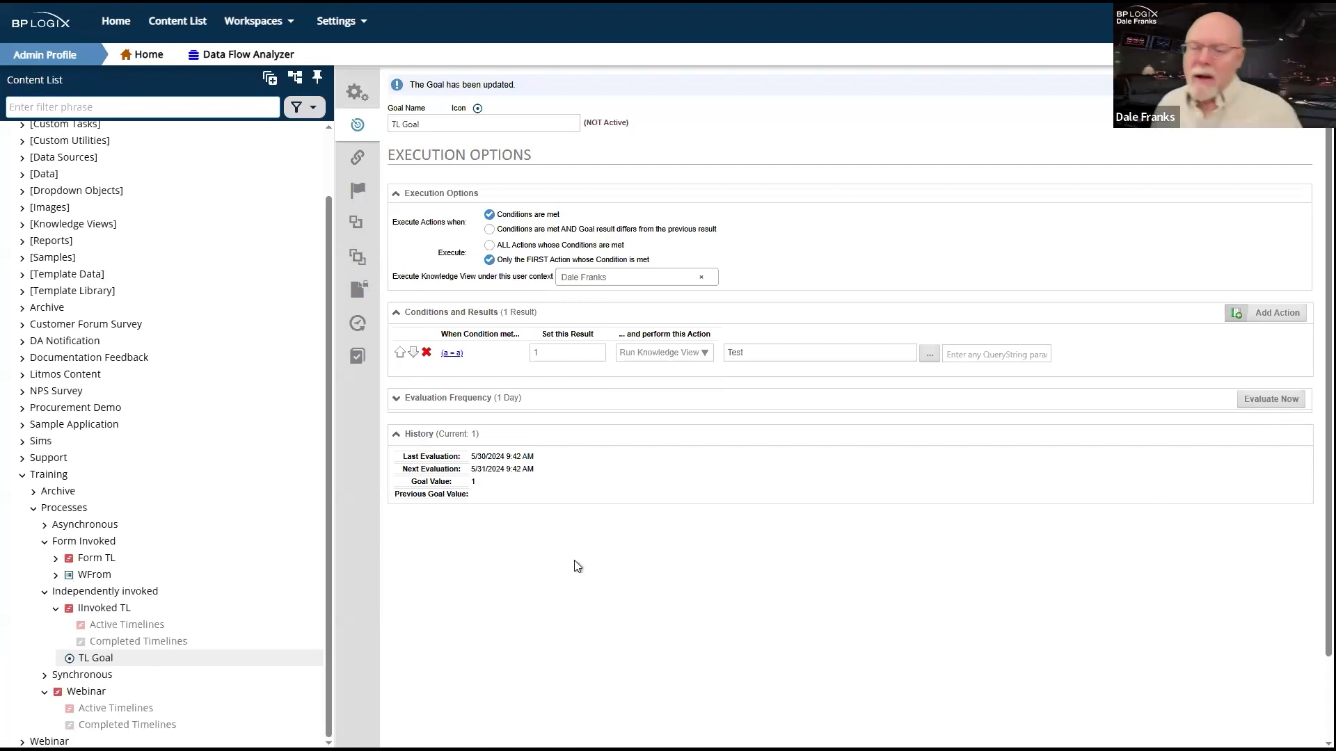
left_click(100, 625)
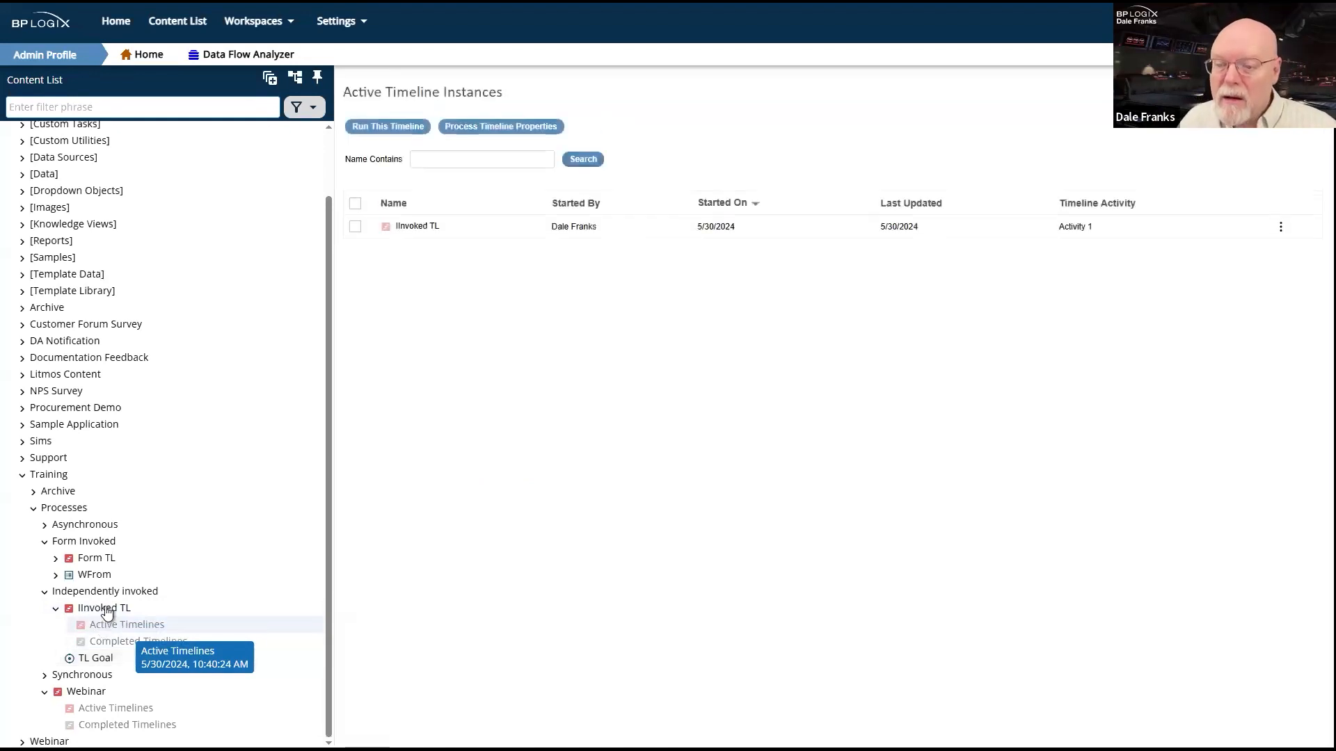
left_click(417, 226)
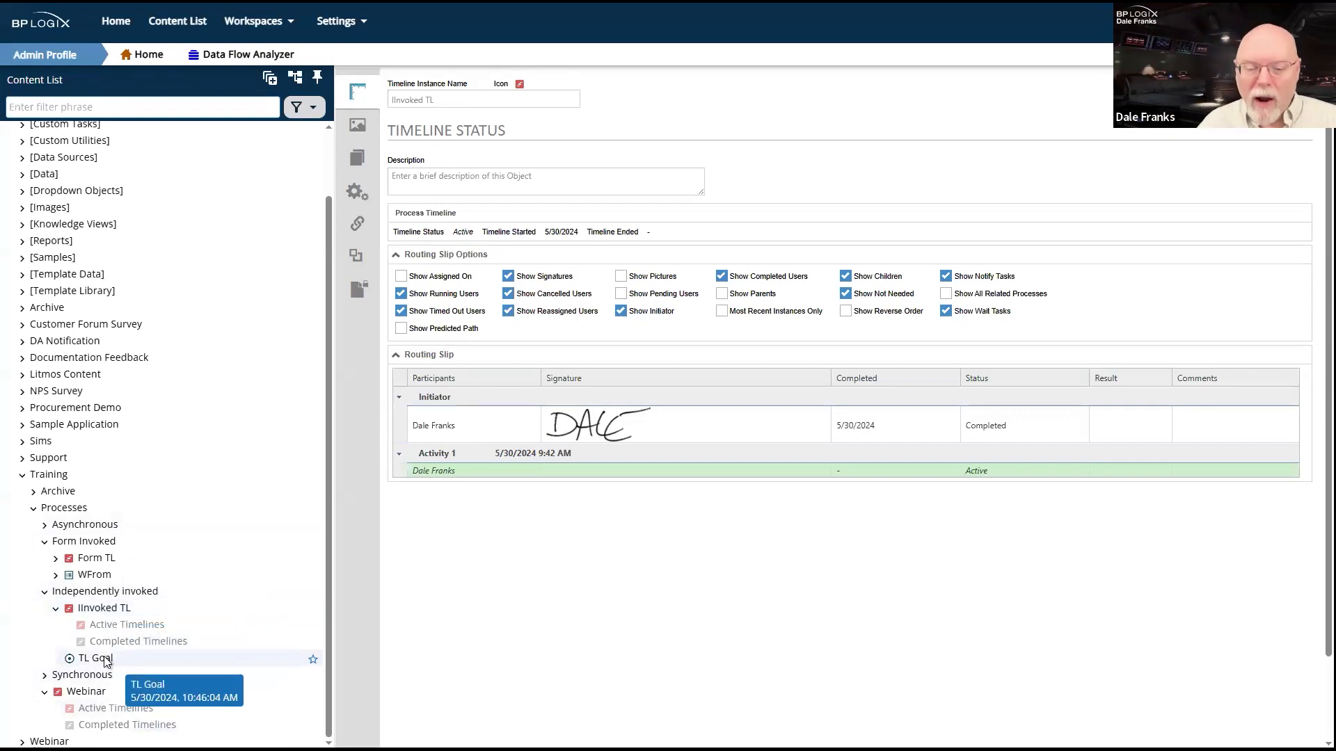
Reopen TL Goal and review the user context assigned for executing the Knowledge View.
left_click(310, 659)
left_click(622, 254)
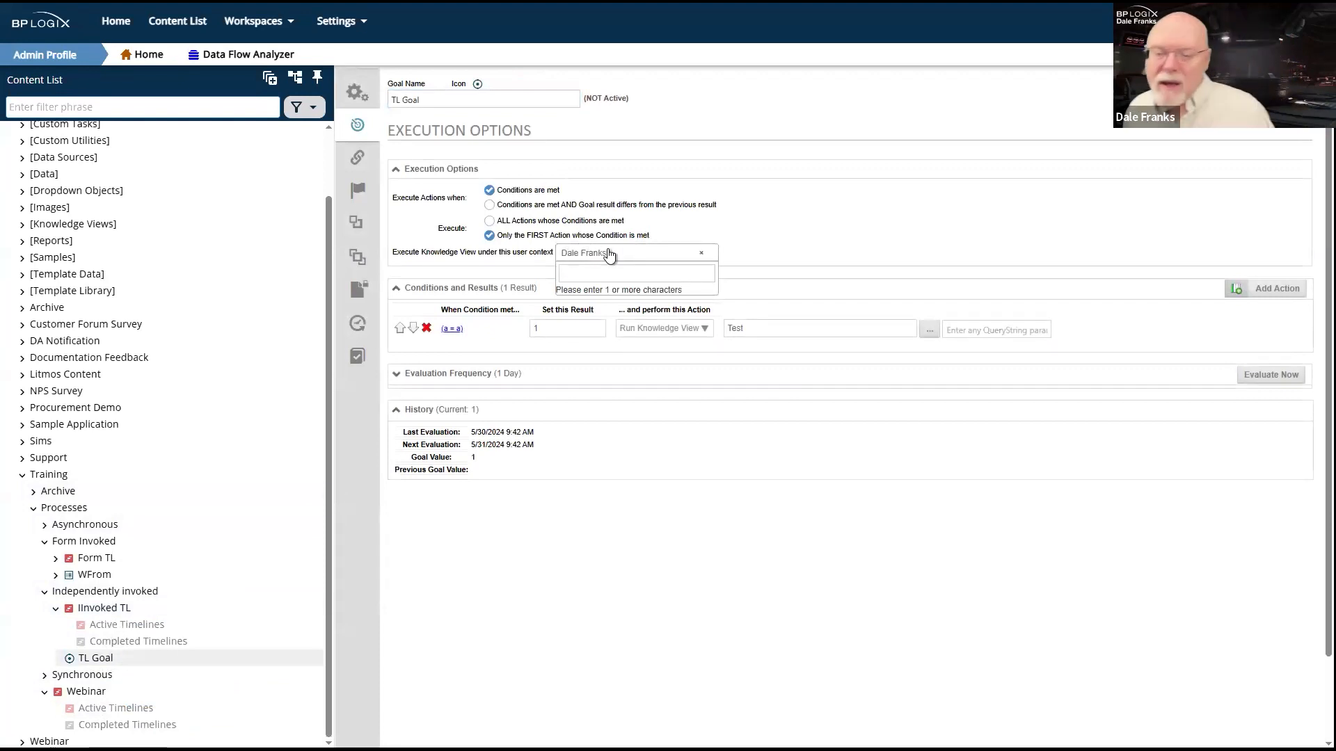
left_click(896, 235)
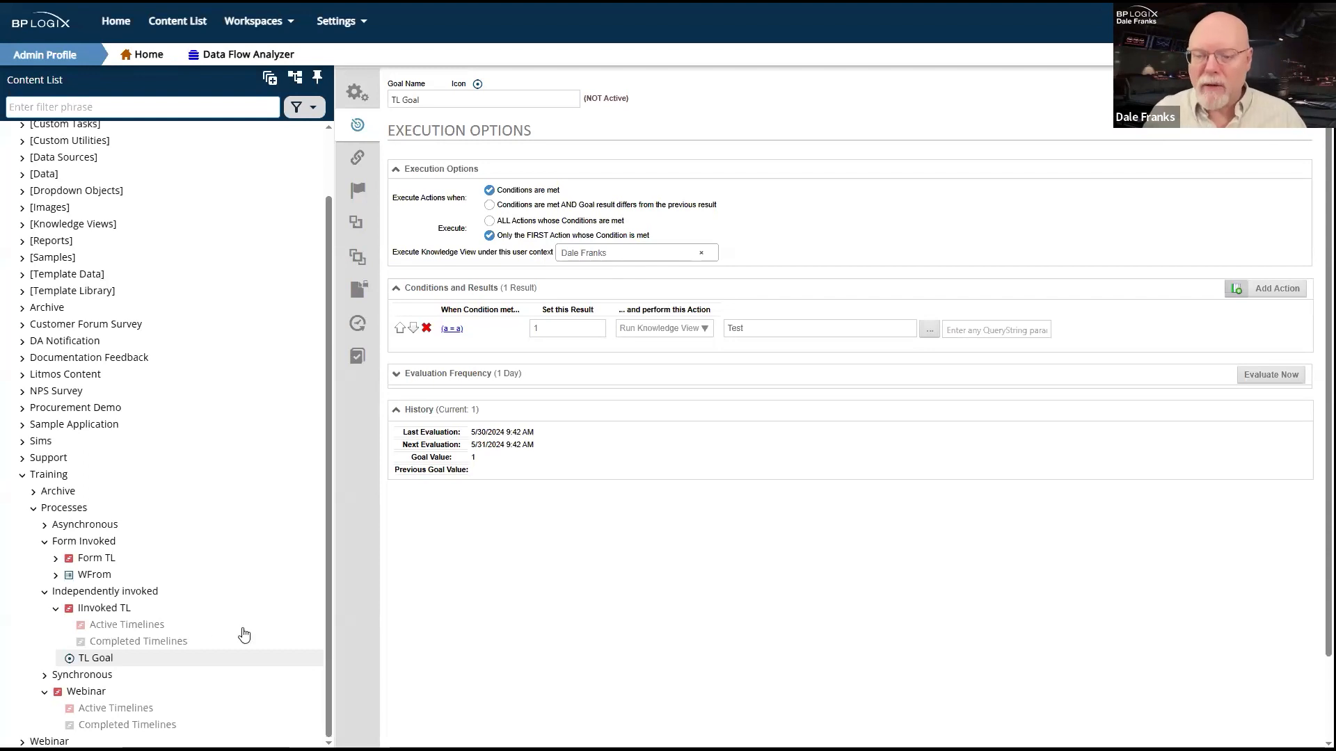
Review the participant types for Activity 1 of IInvoked TL and return to the Independently invoked folder without saving.
left_click(98, 609)
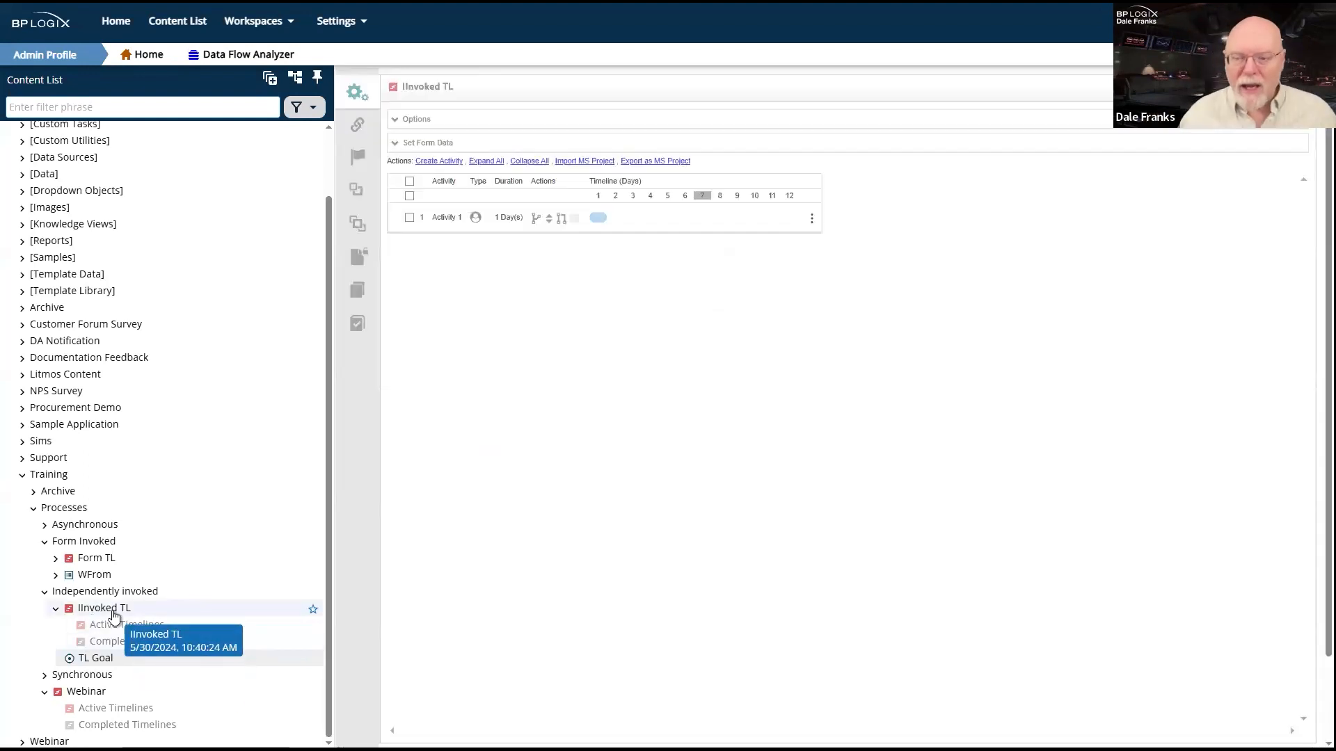
left_click(449, 217)
left_click(498, 254)
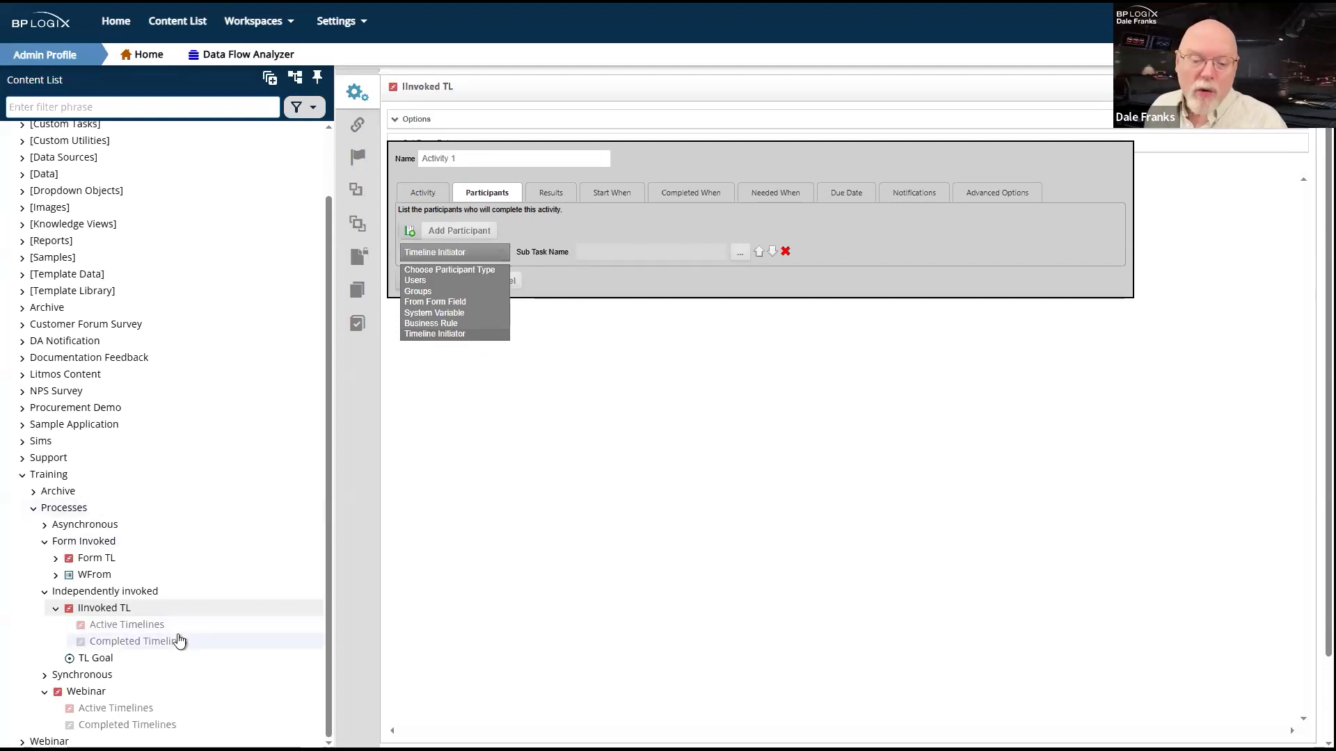
left_click(114, 605)
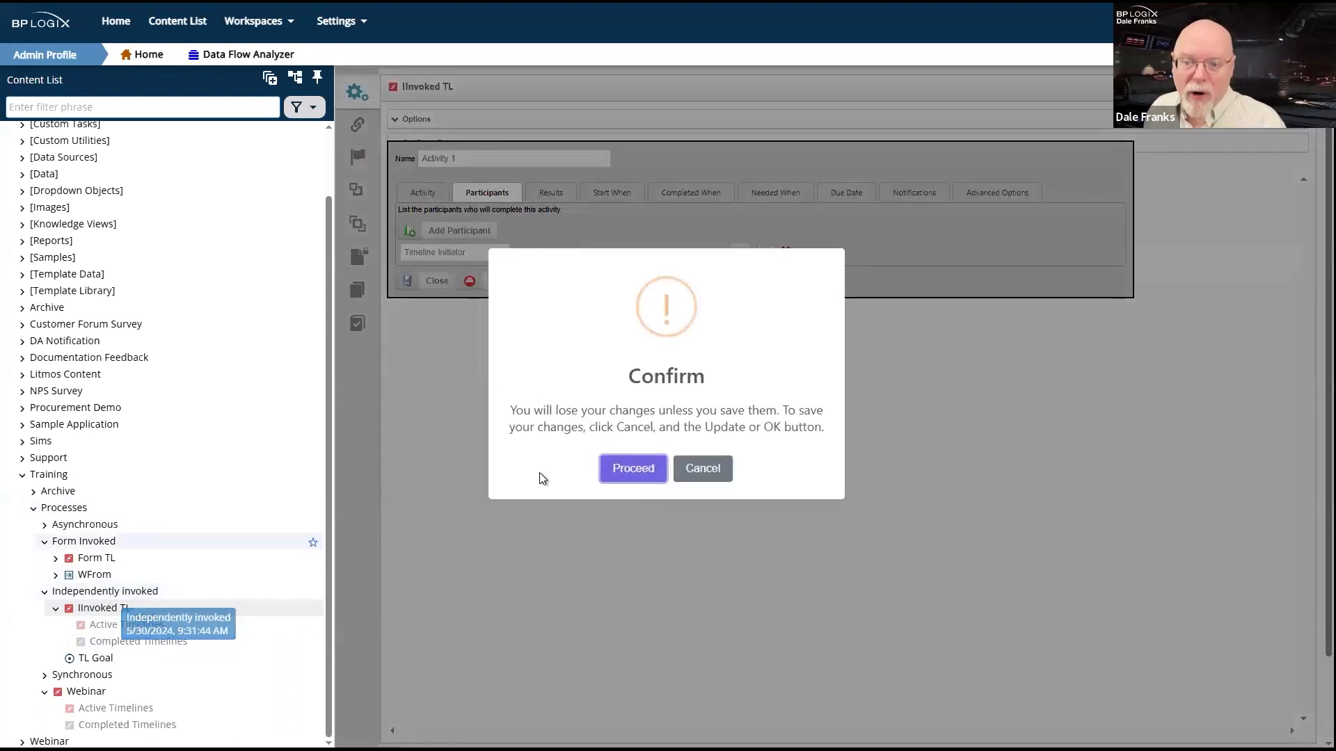
left_click(632, 471)
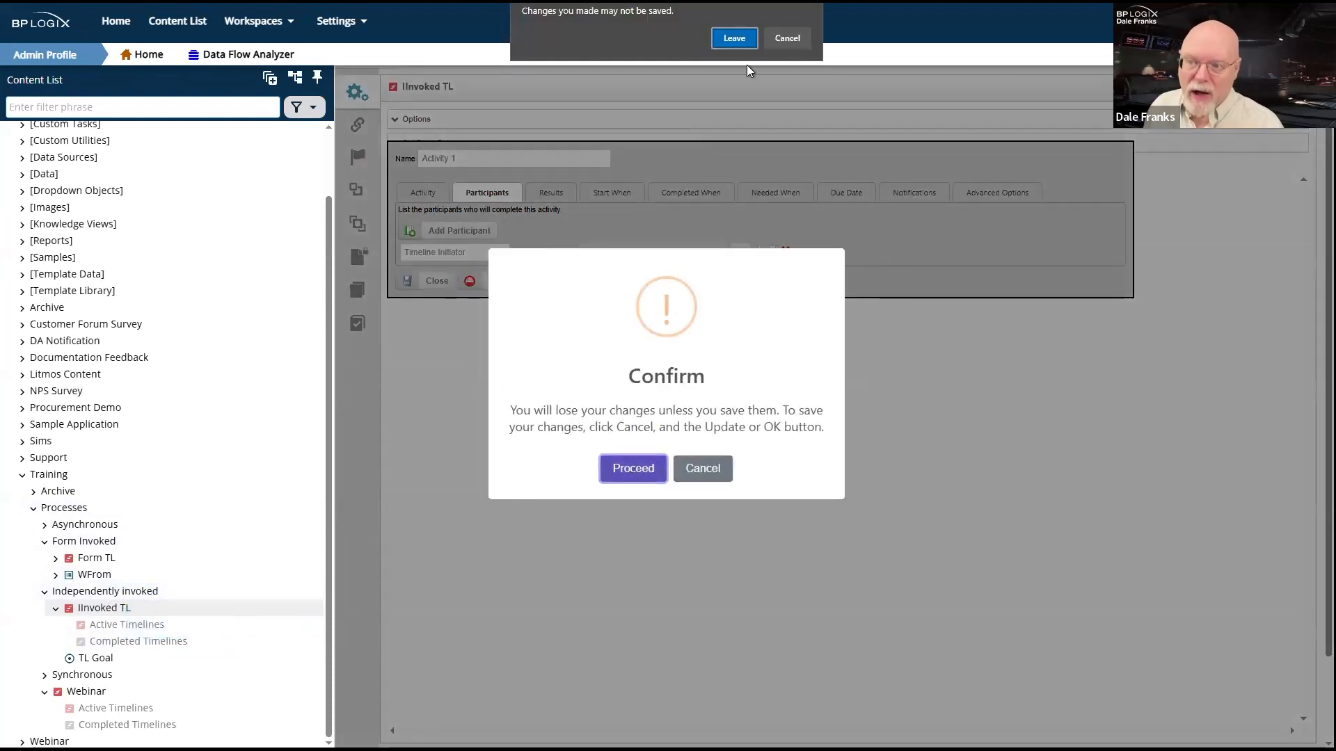
left_click(748, 39)
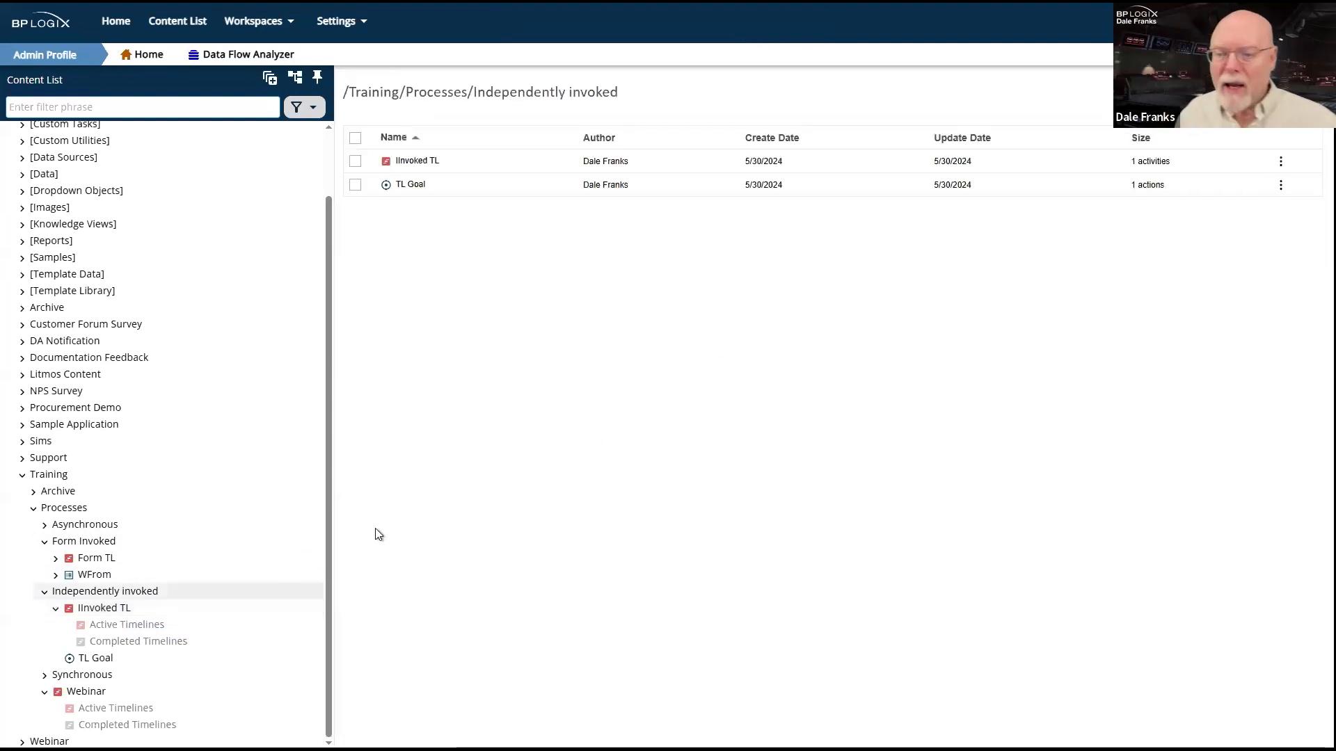
Create a Knowledge View named Invoke in the Independently invoked folder.
left_click_drag(143, 577, 992, 370)
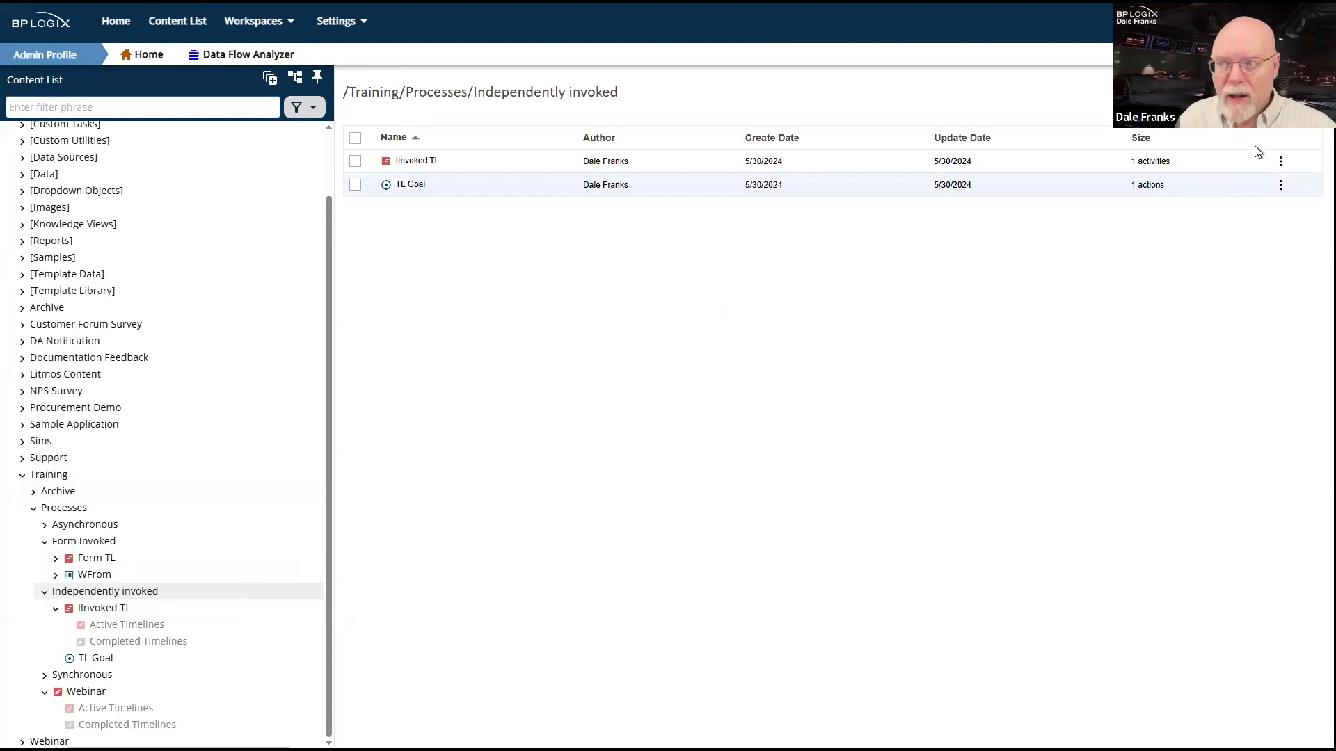
mouse_move(1283, 92)
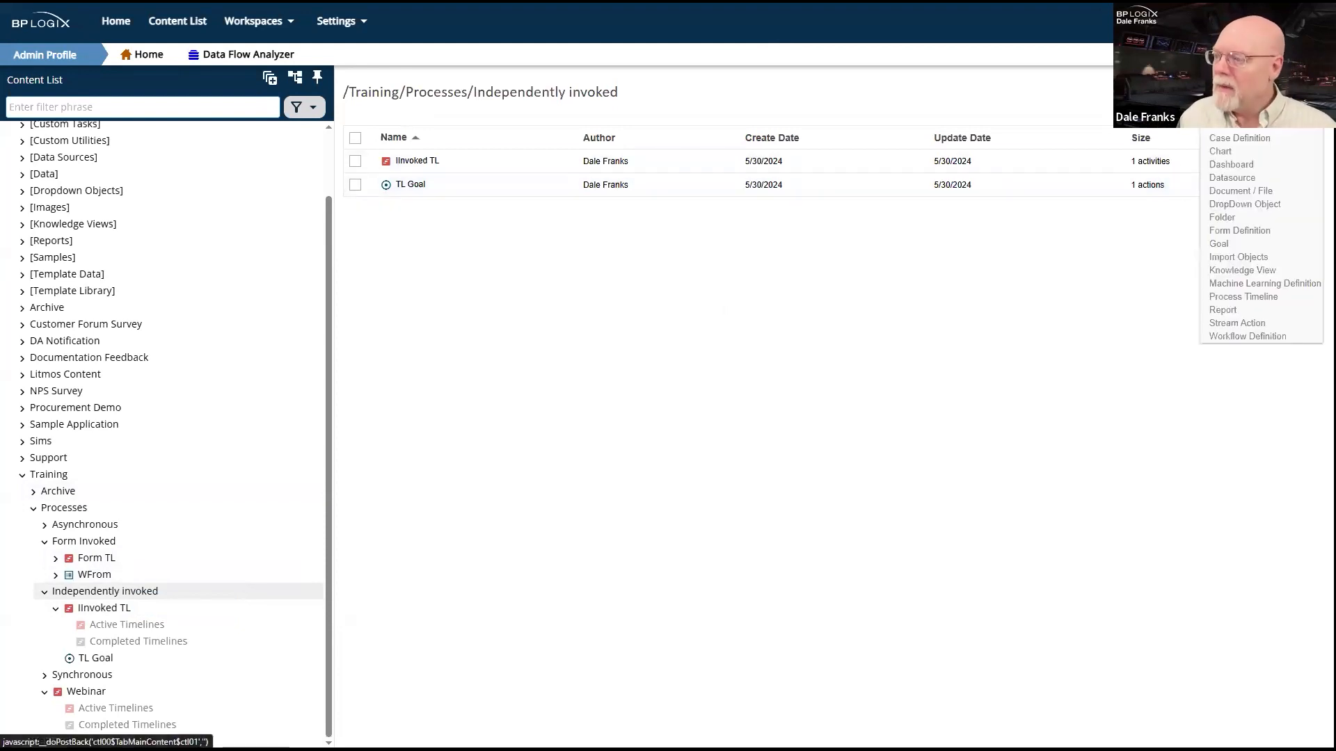
left_click(1247, 272)
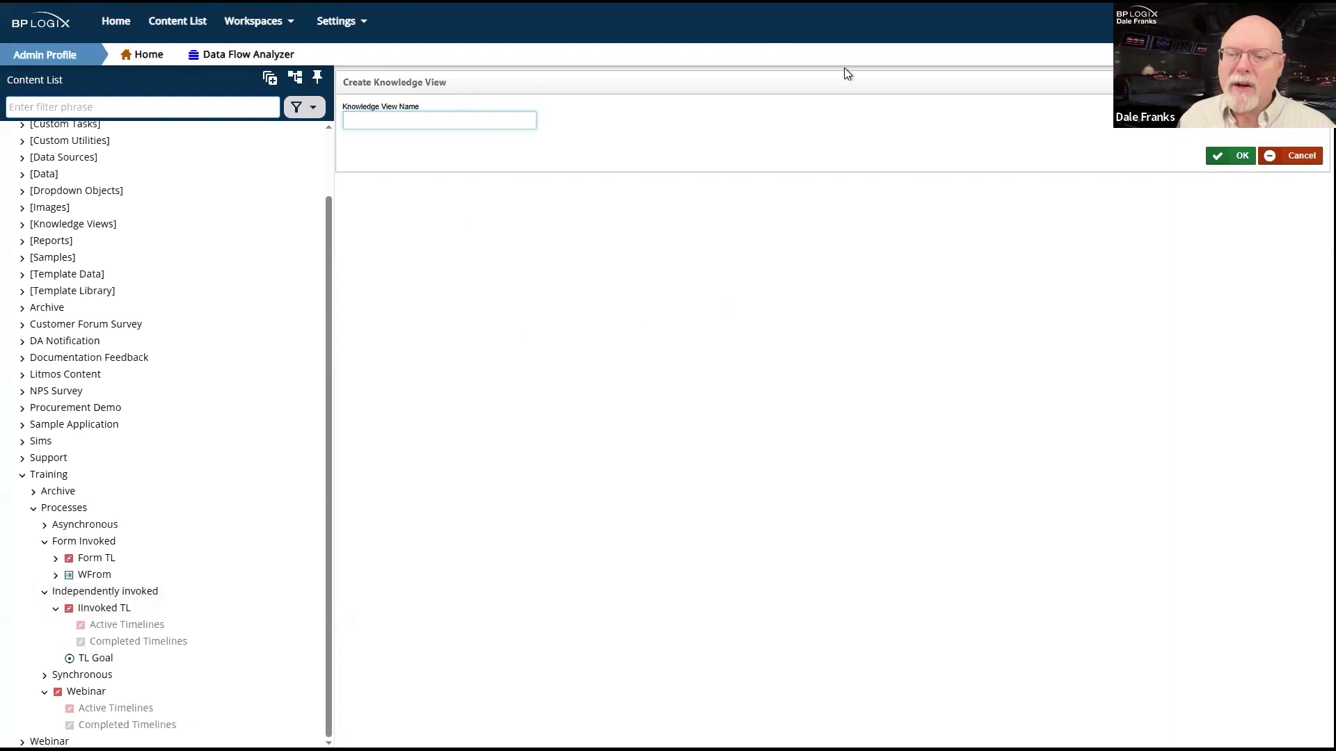
type("Invoke")
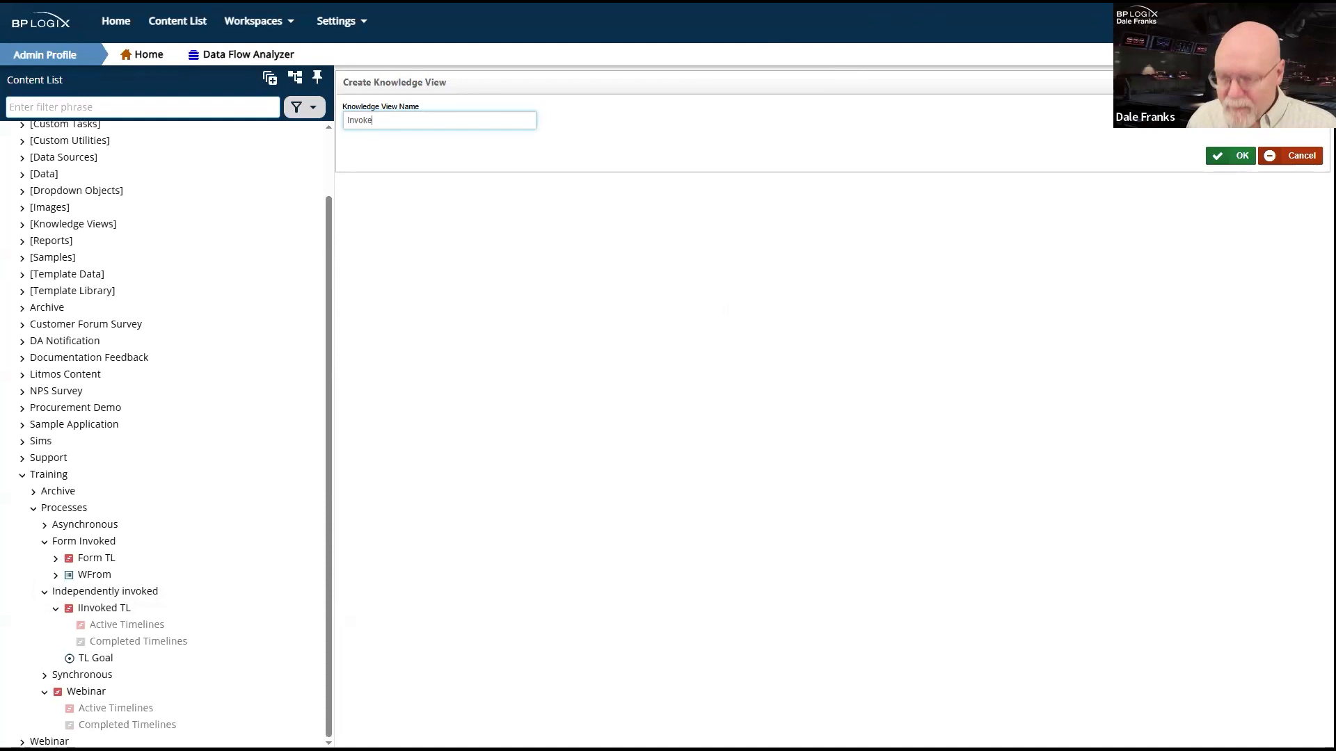
left_click(1238, 160)
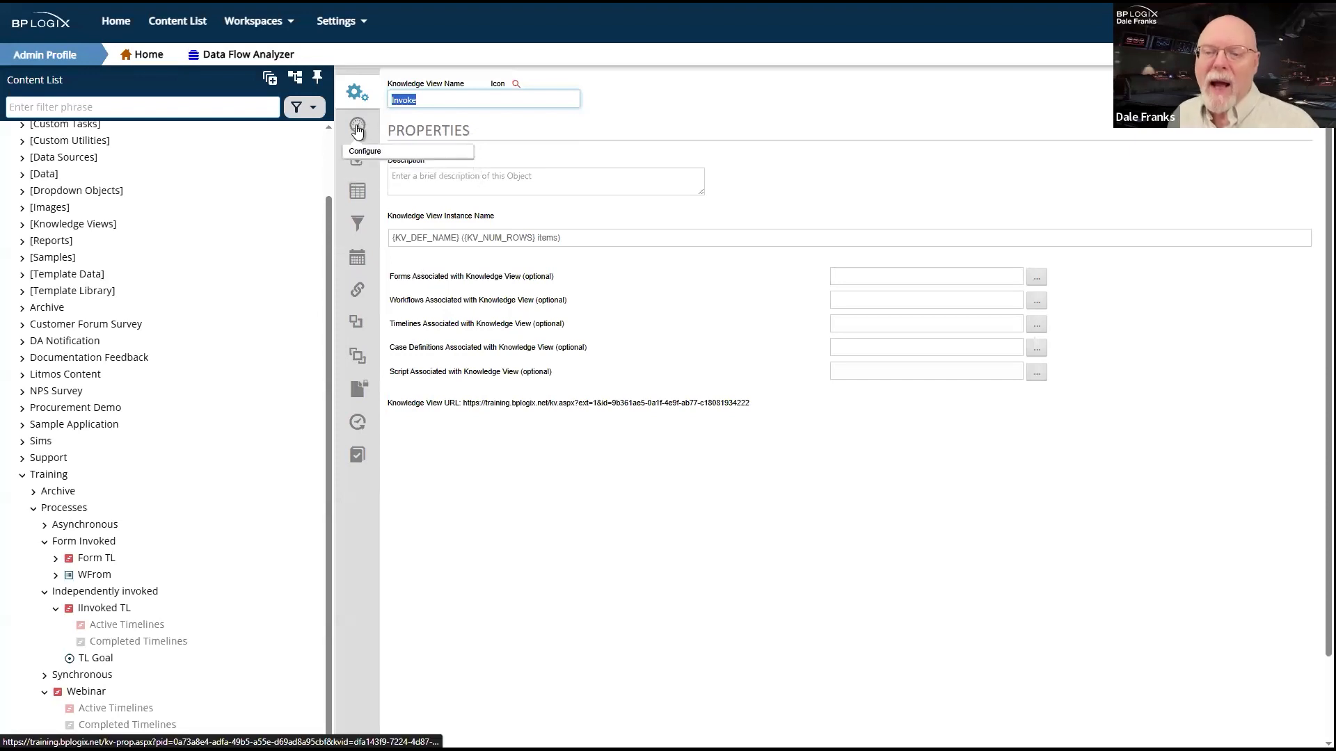
Configure the Invoke Knowledge View's results as Run a Process and update the Knowledge View.
left_click(357, 130)
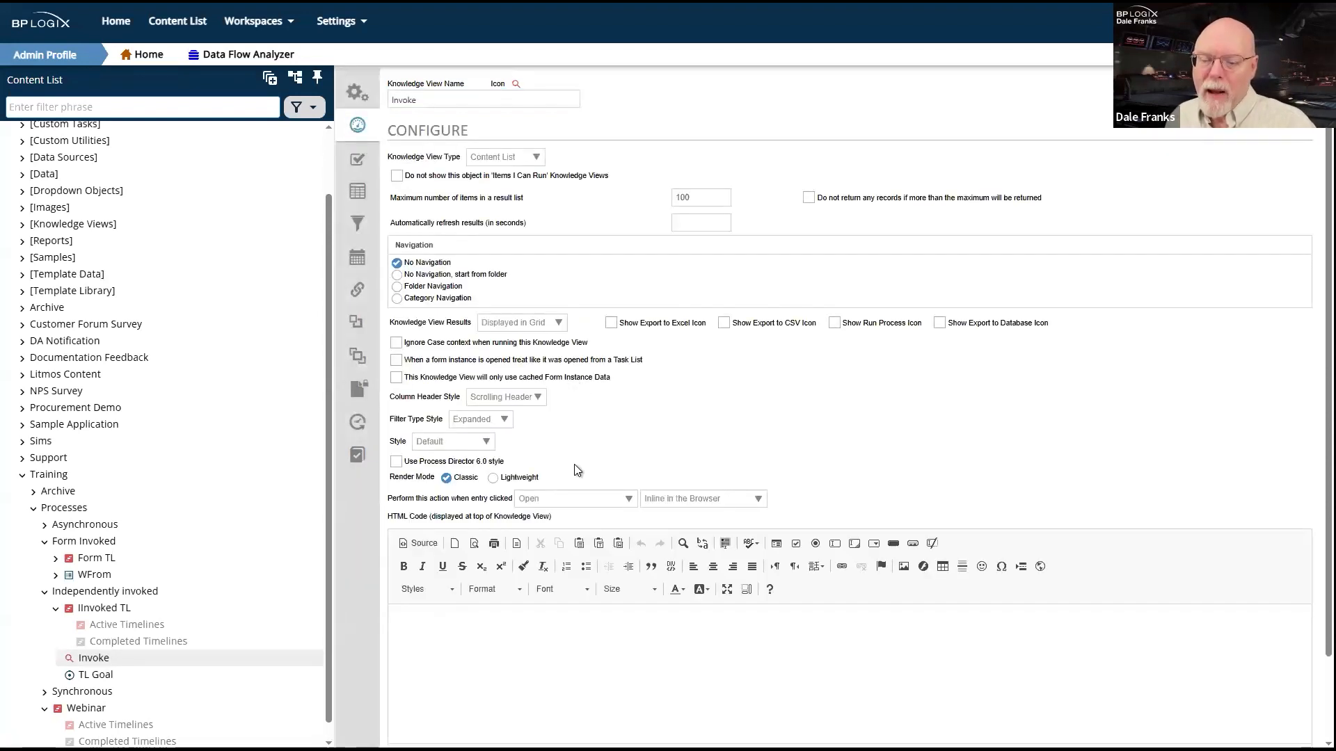
left_click(590, 503)
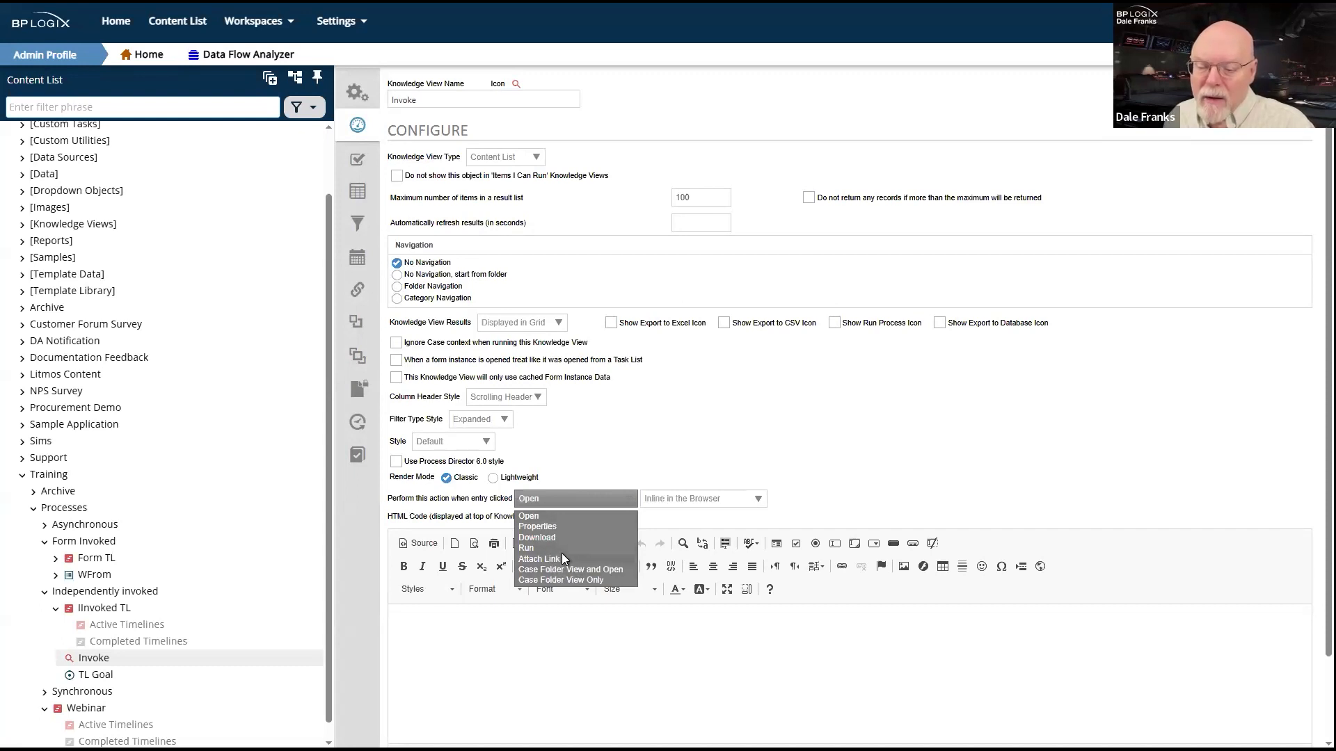
left_click(565, 451)
left_click(558, 326)
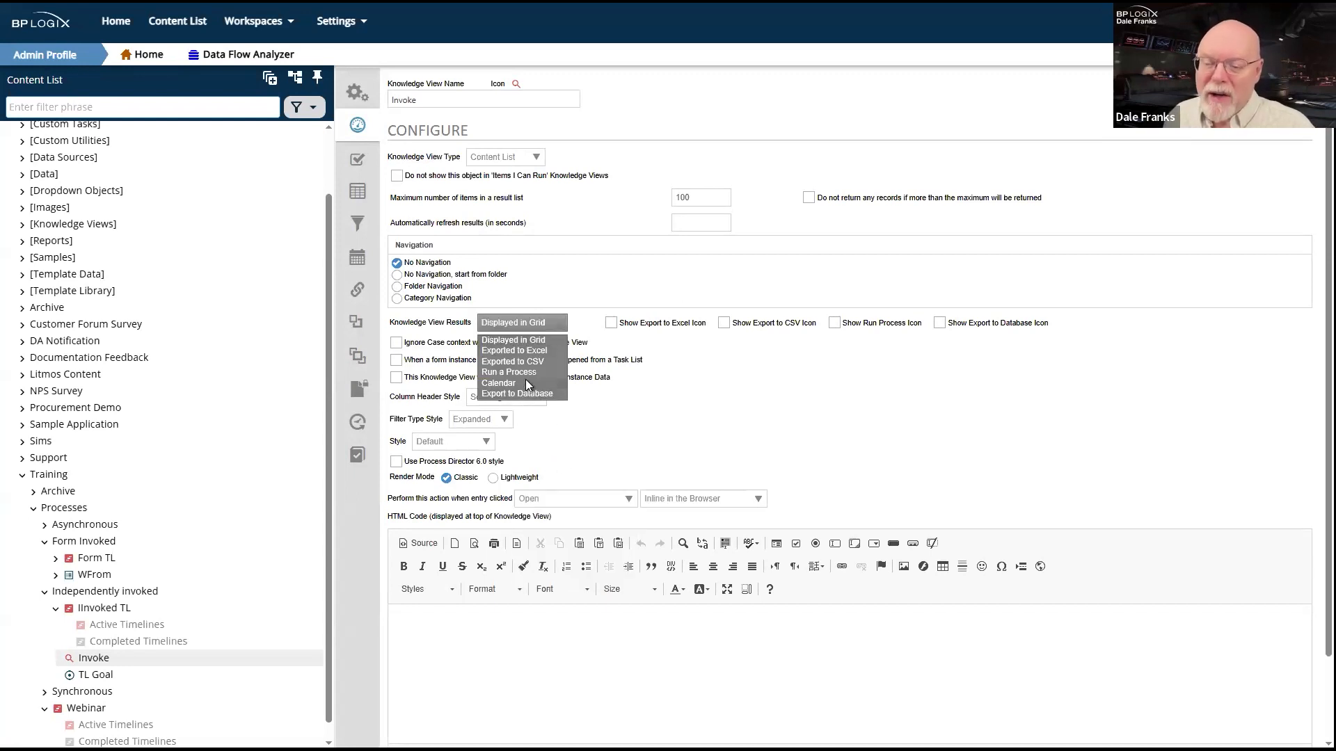
left_click(520, 373)
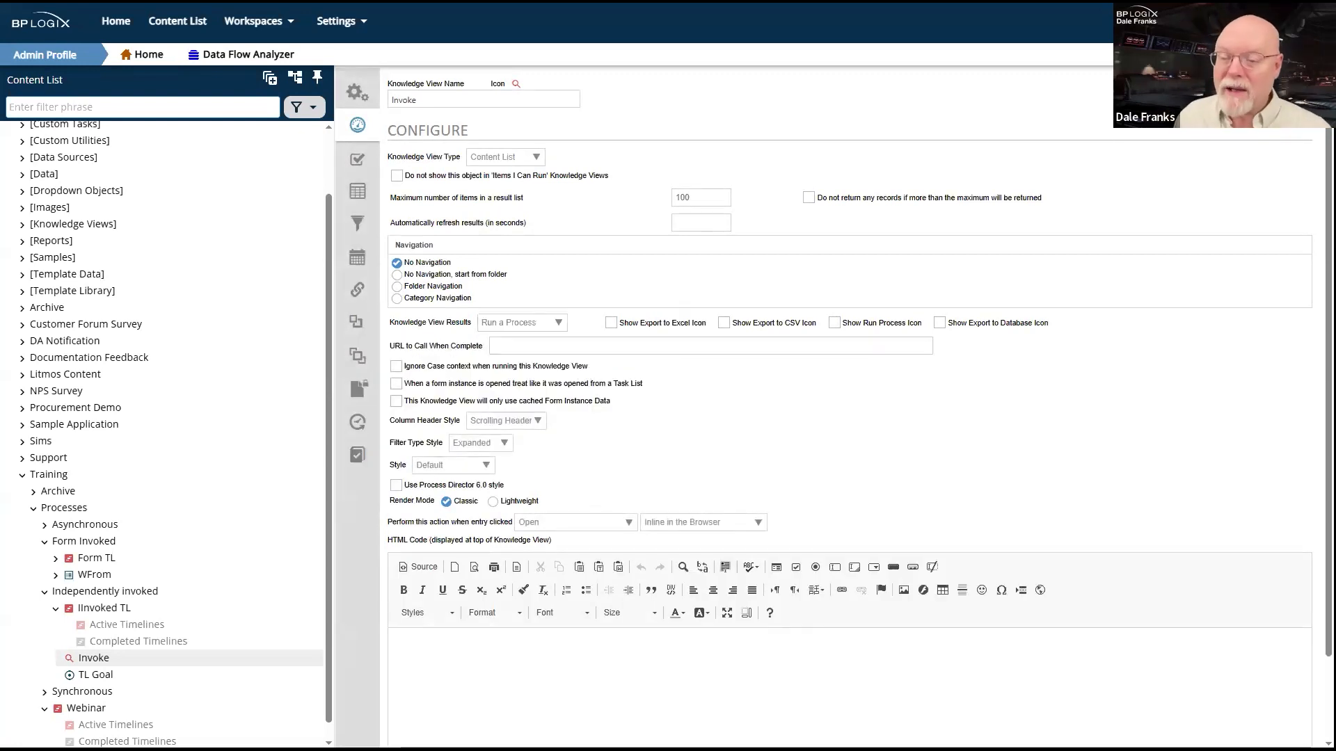
mouse_move(1278, 85)
left_click(1239, 114)
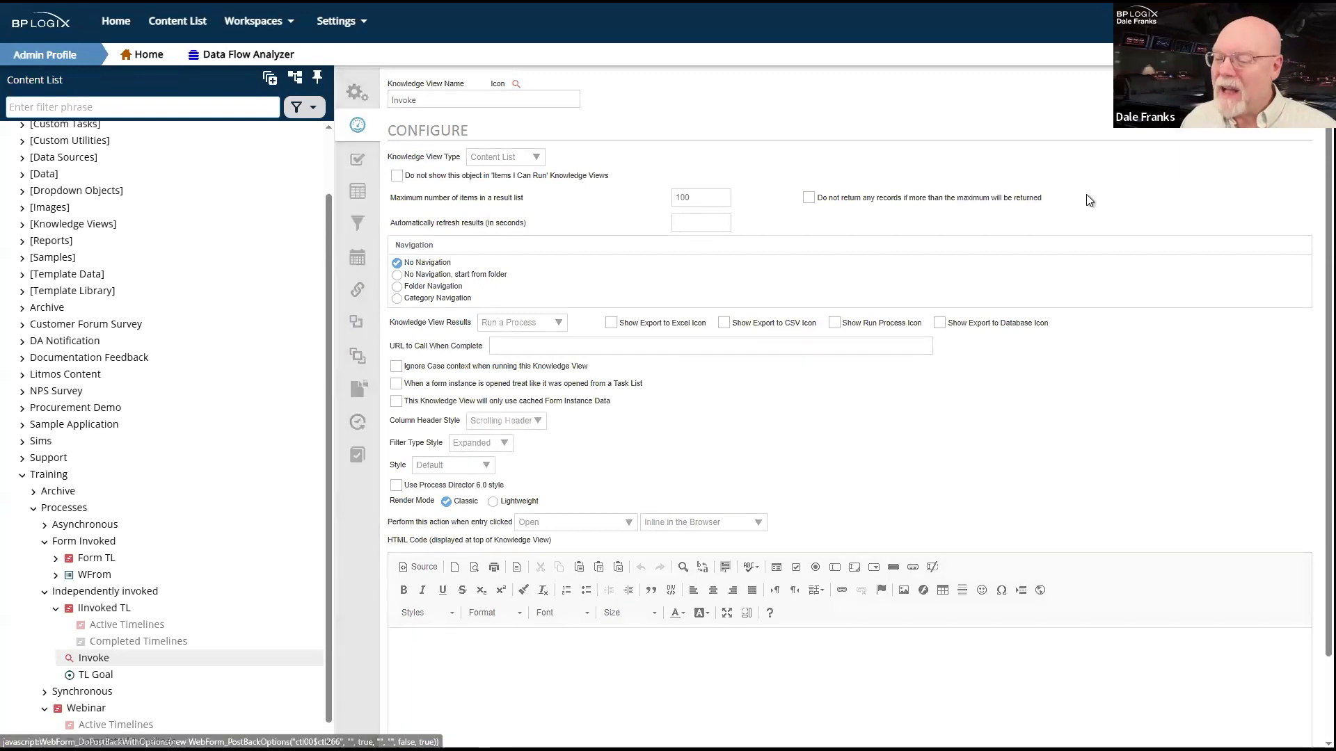
Choose IInvoked TL as the process the Invoke Knowledge View runs on each object, and save the Knowledge View.
left_click(357, 92)
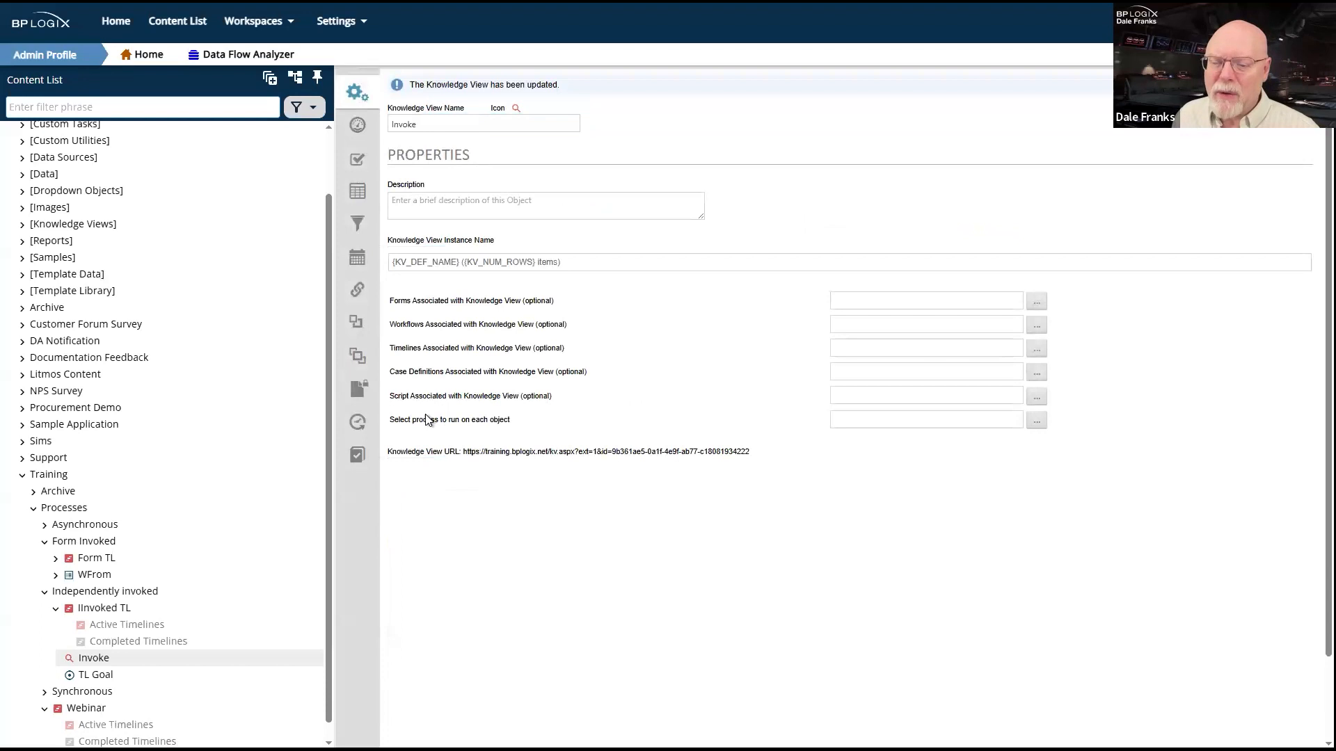
left_click(357, 125)
left_click_drag(571, 85, 507, 85)
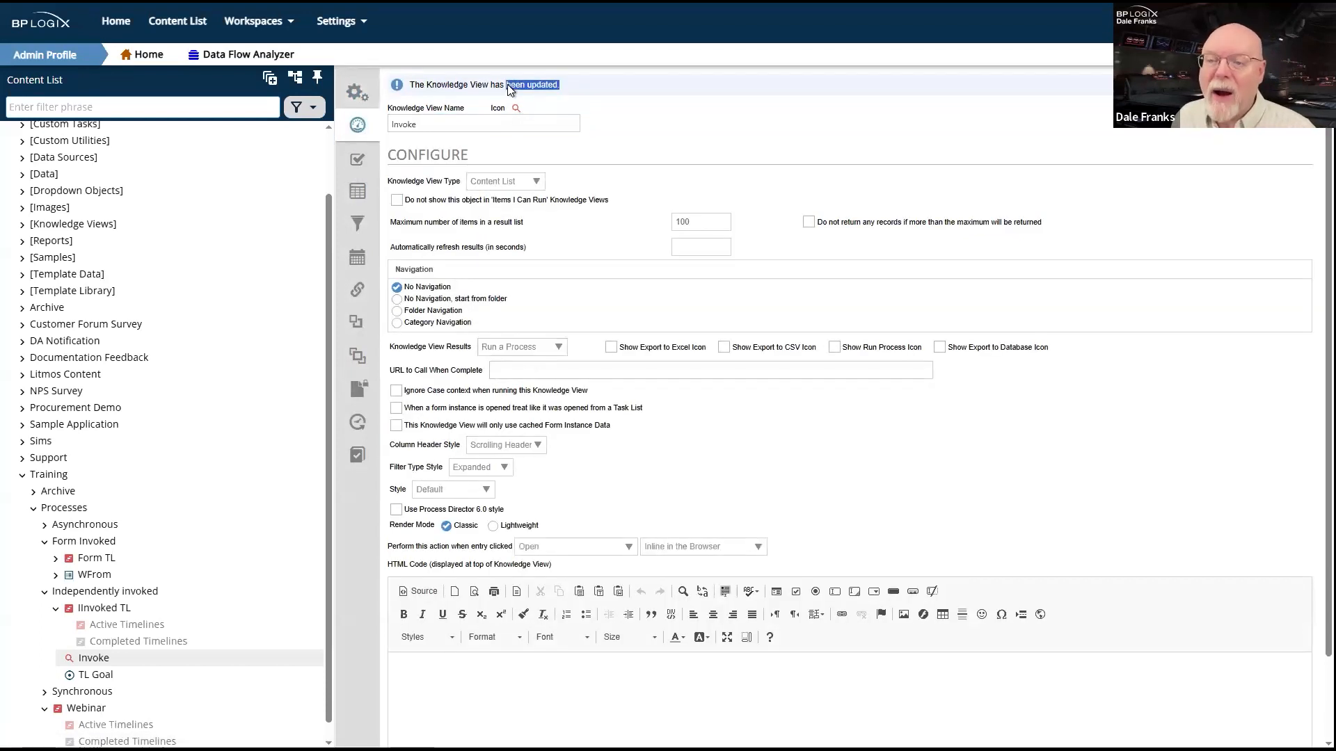
left_click(358, 92)
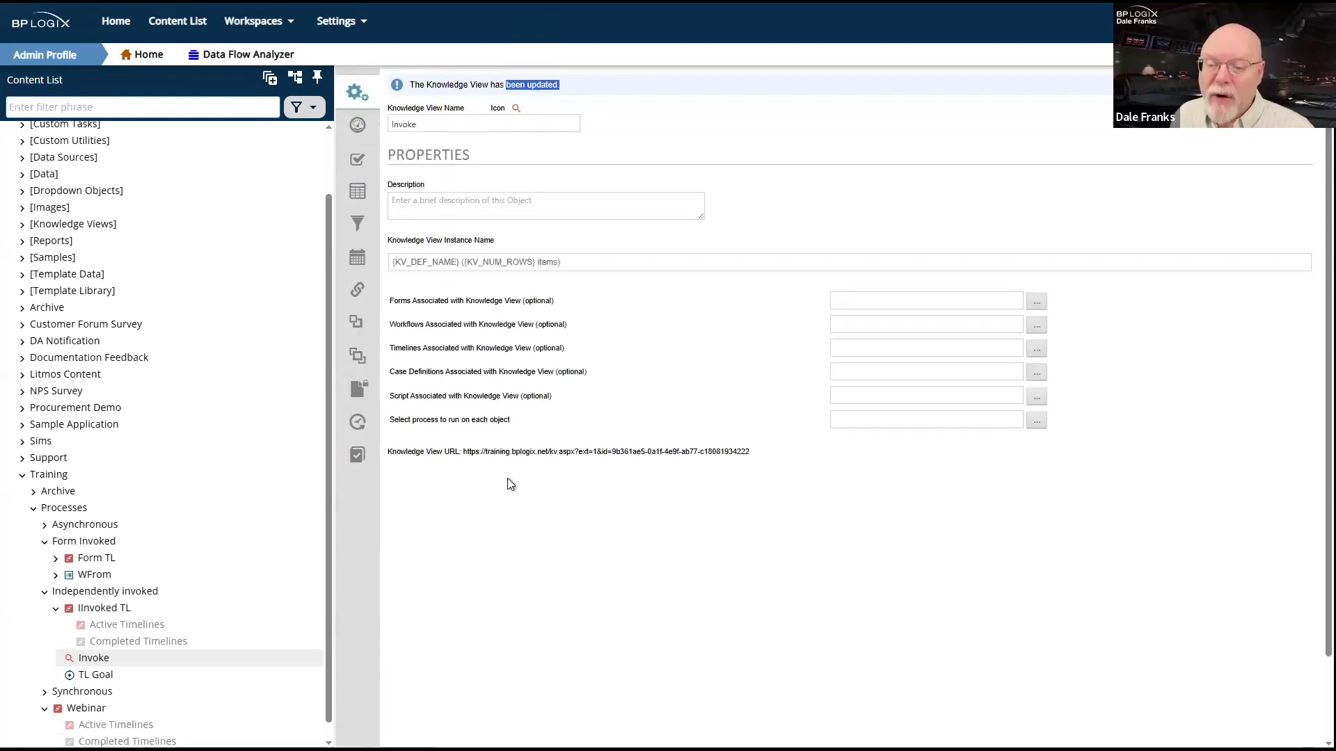
left_click(1036, 421)
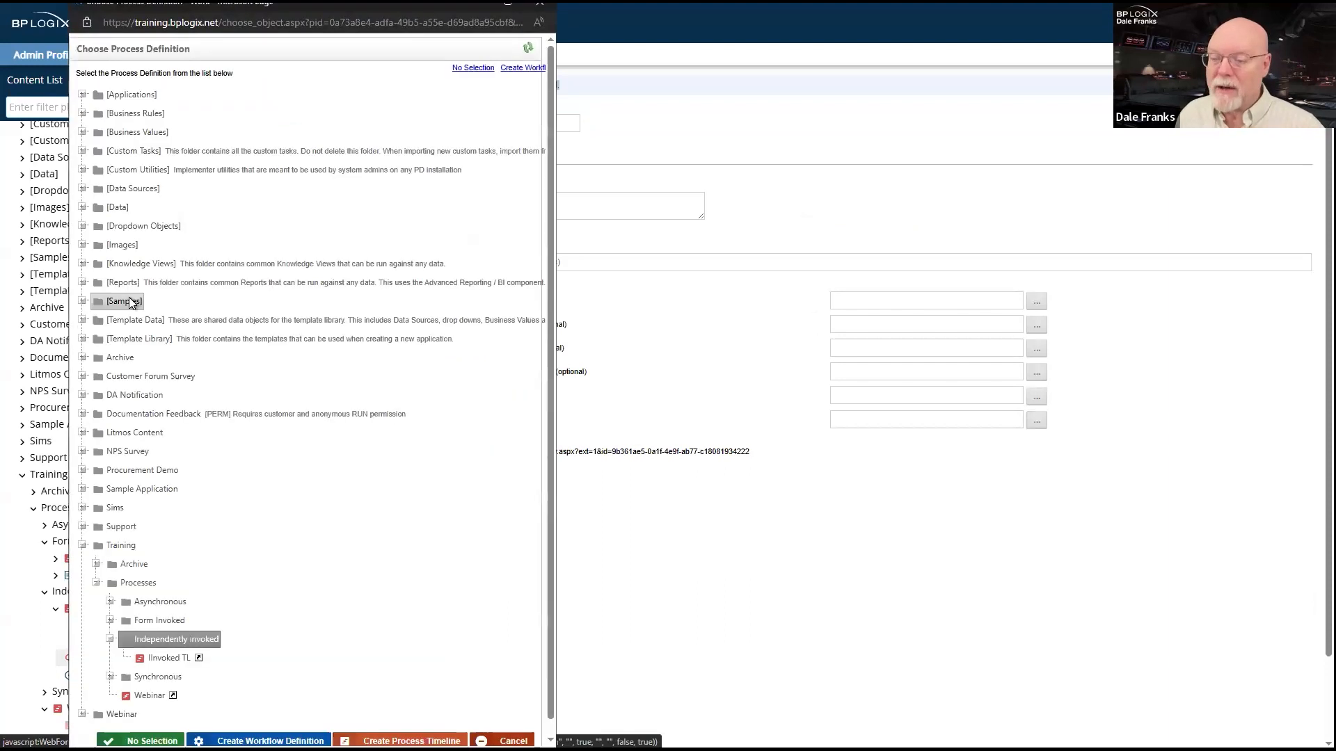
left_click(160, 657)
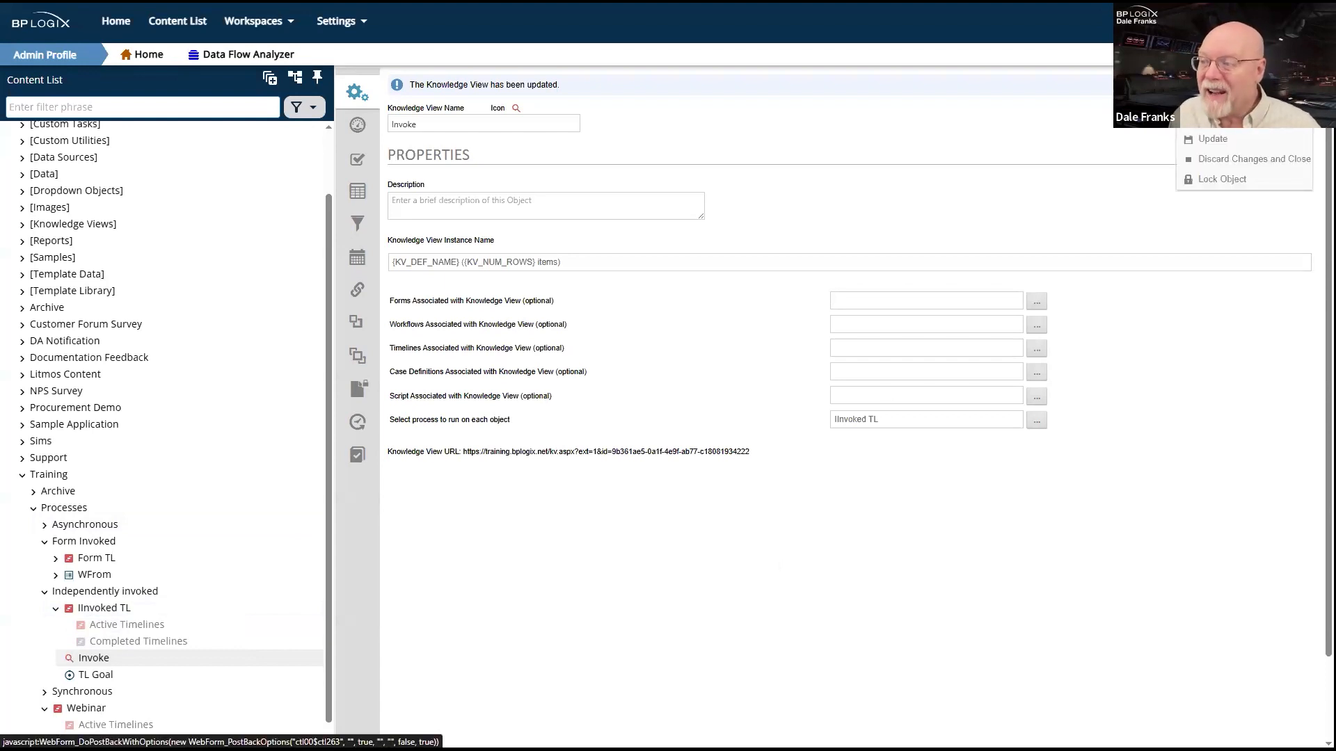
left_click(1214, 111)
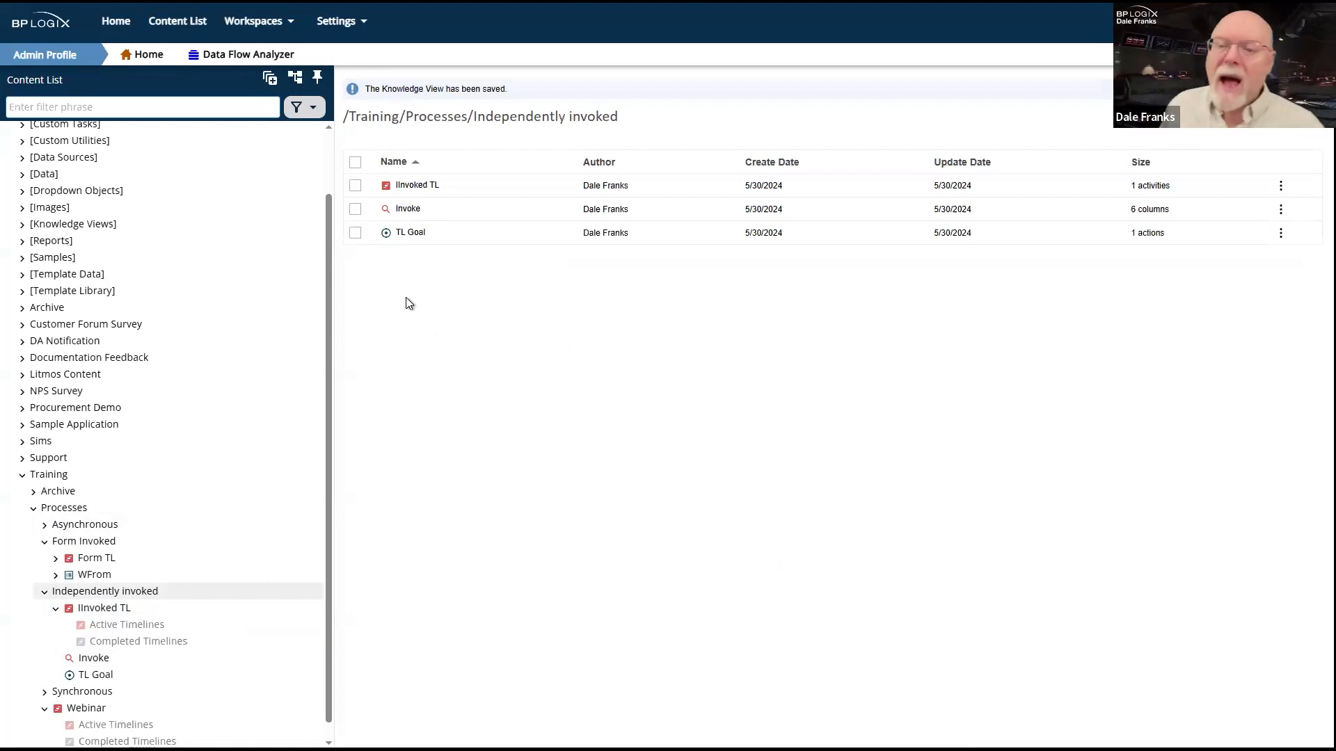
Review the participants of Activity 1 in the IInvoked TL timeline and close the activity without changes.
left_click(421, 191)
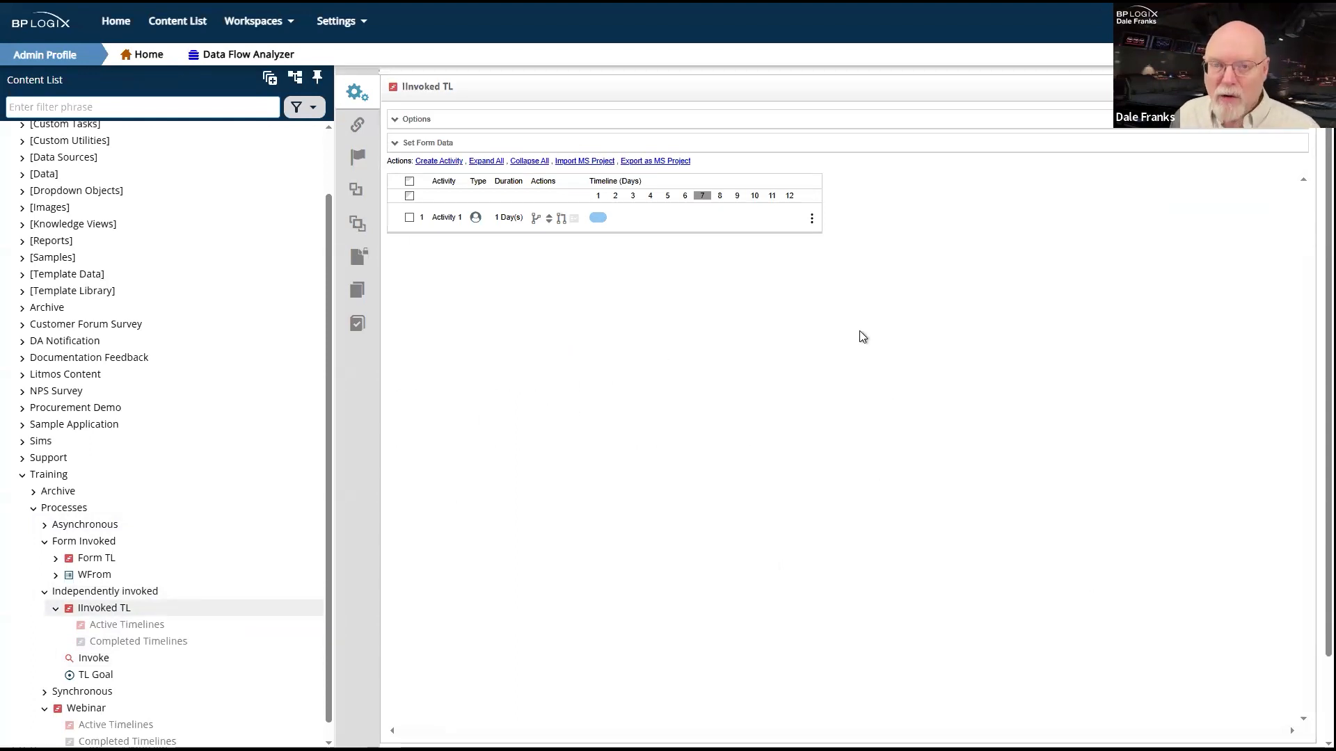
left_click(445, 217)
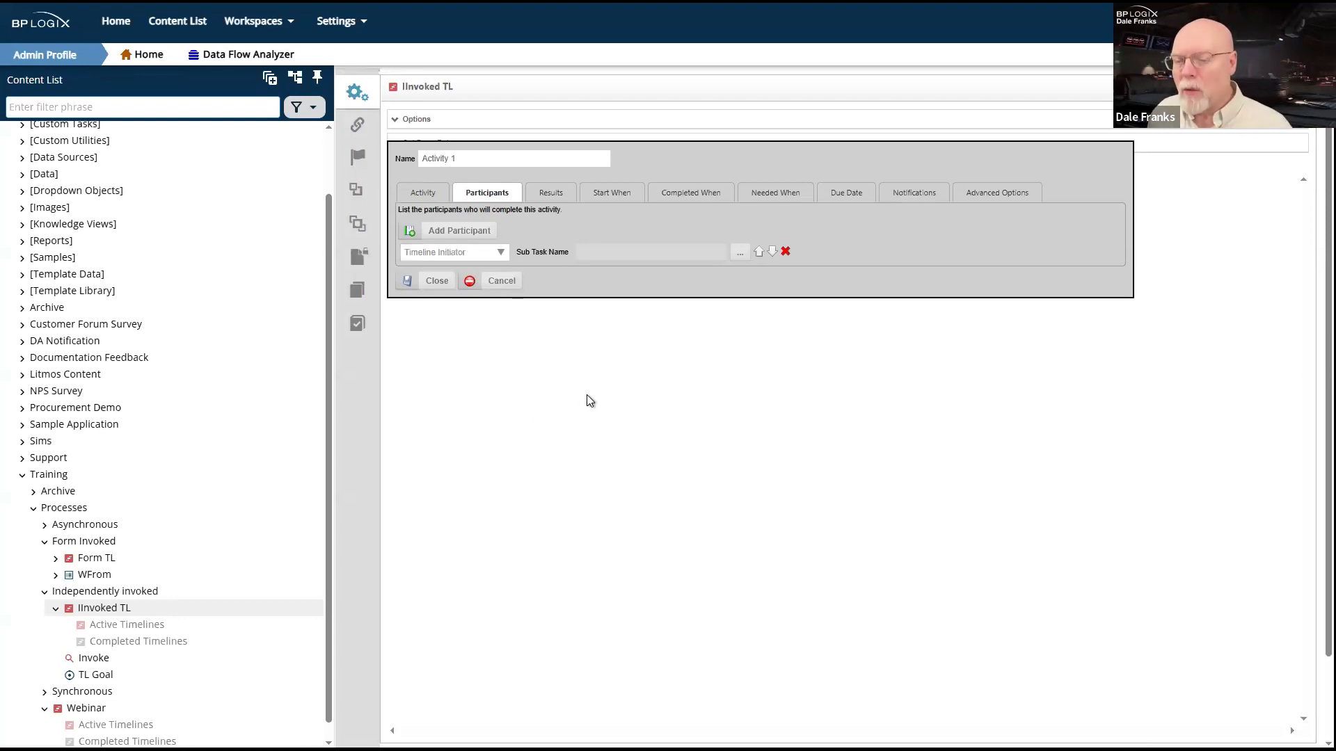
left_click(504, 281)
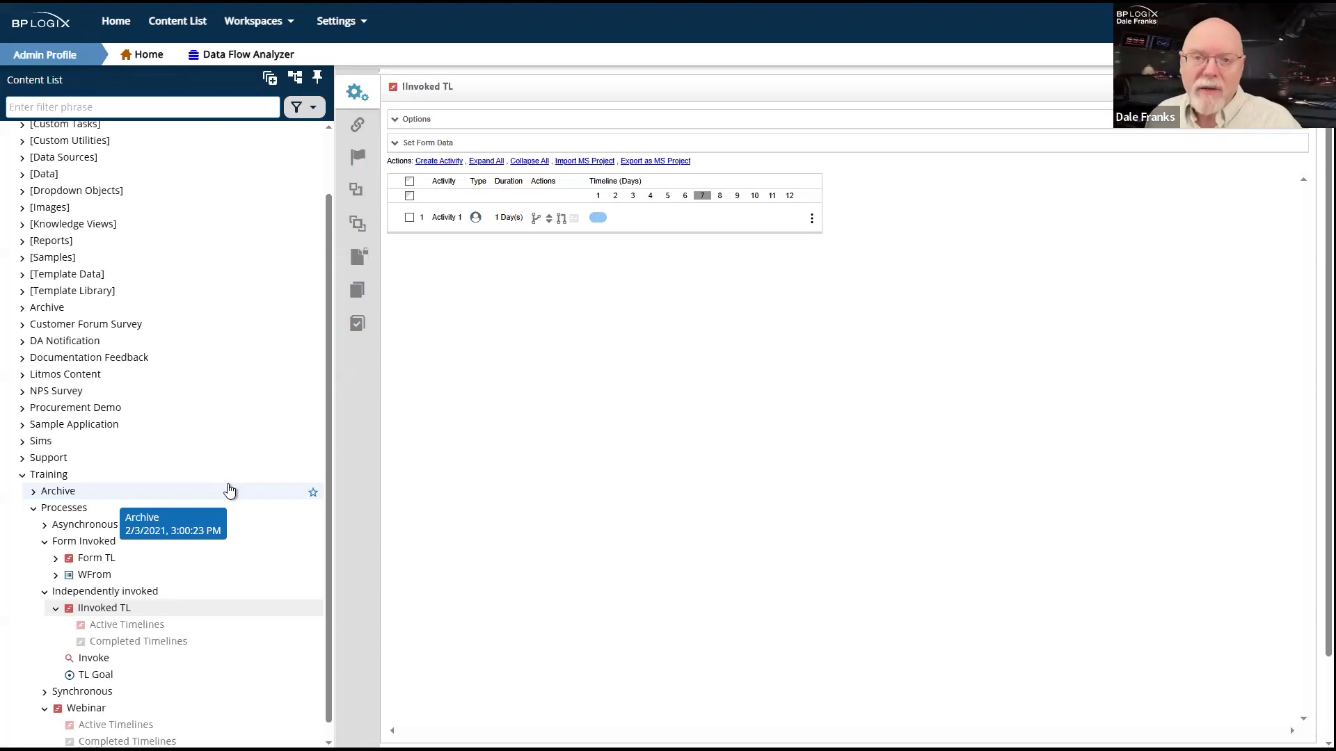
Leave IInvoked TL without saving and review the participants of Activity 1 in the Webinar timeline.
left_click(87, 710)
left_click(612, 469)
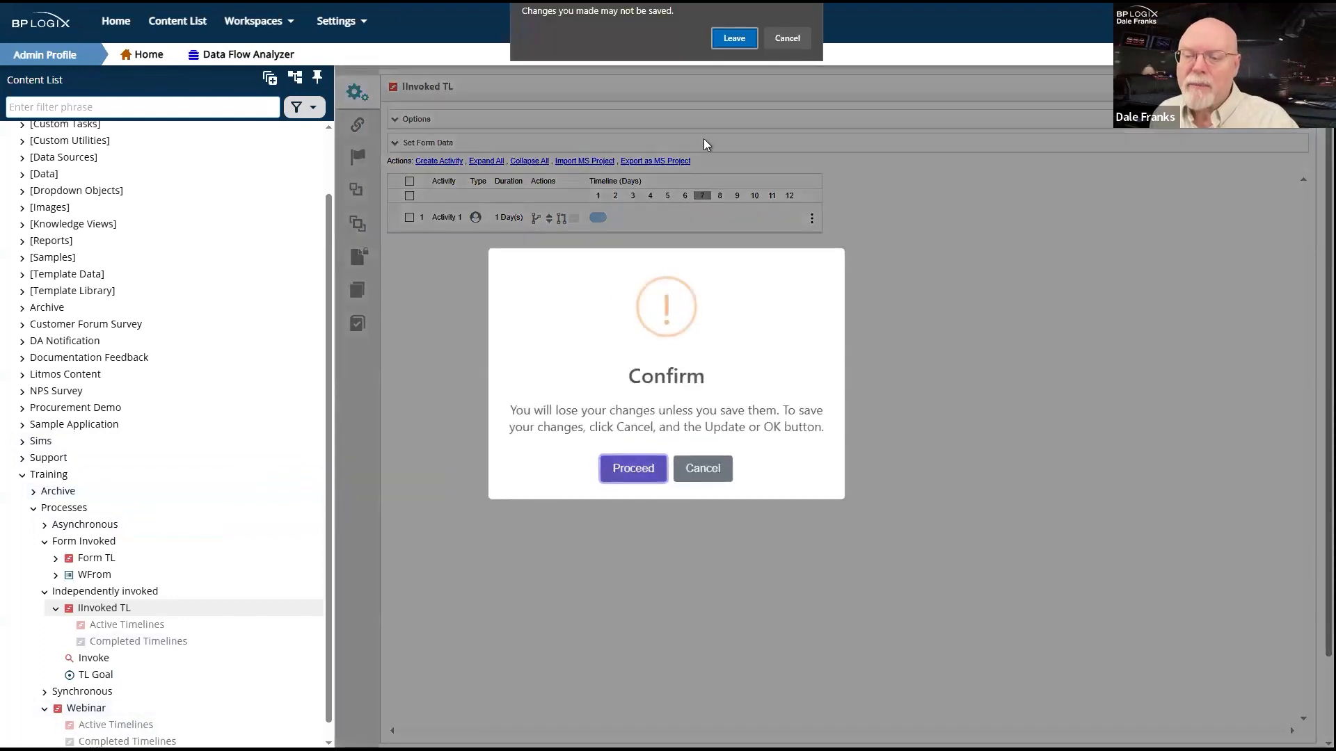
left_click(736, 40)
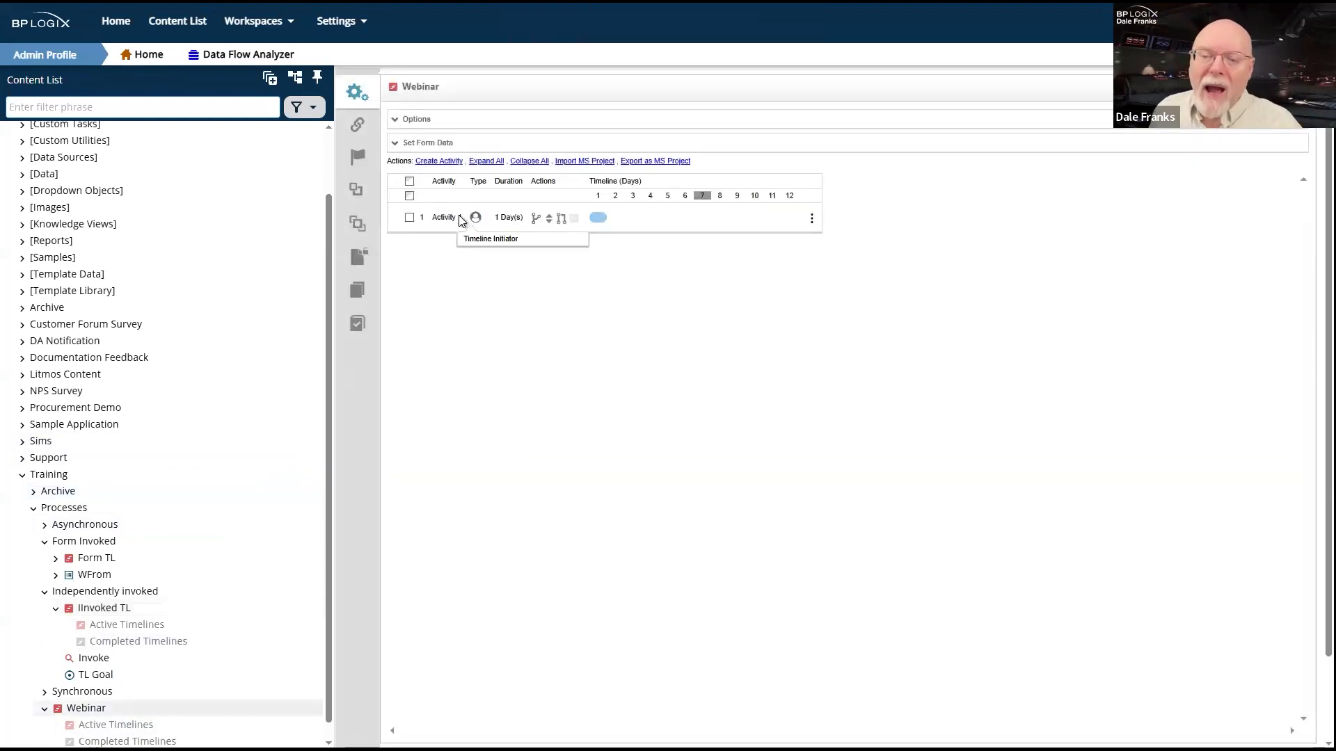
left_click(456, 219)
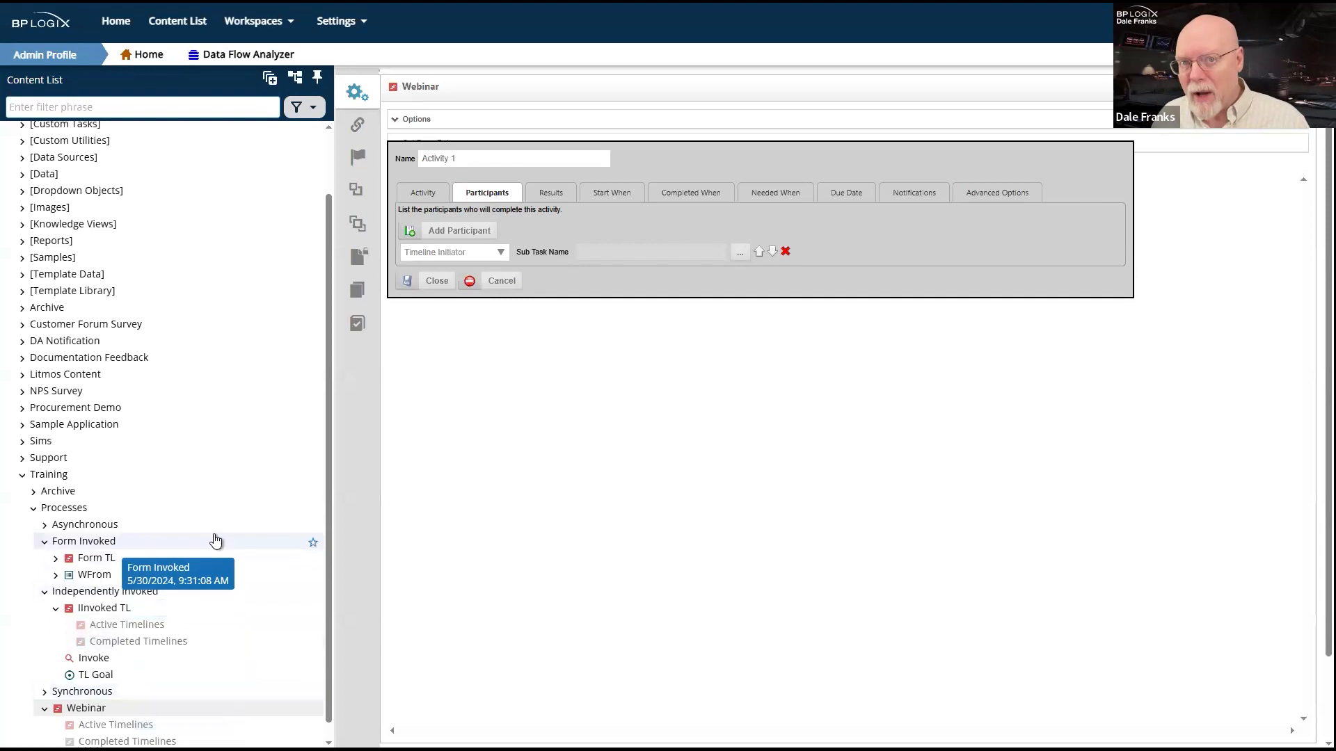
scroll(215, 542, "down", 1)
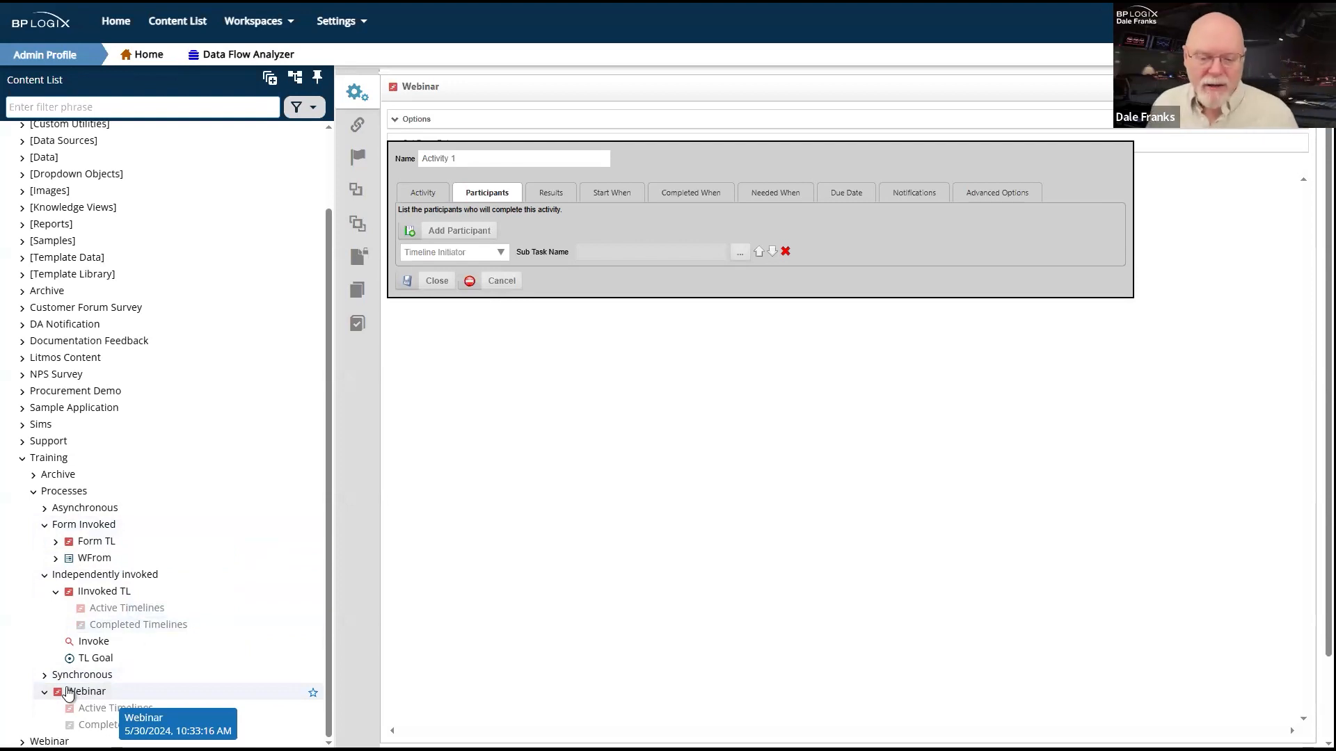
Leave the Webinar timeline without saving and examine the status and references of Form TL's active timeline instance.
left_click(100, 546)
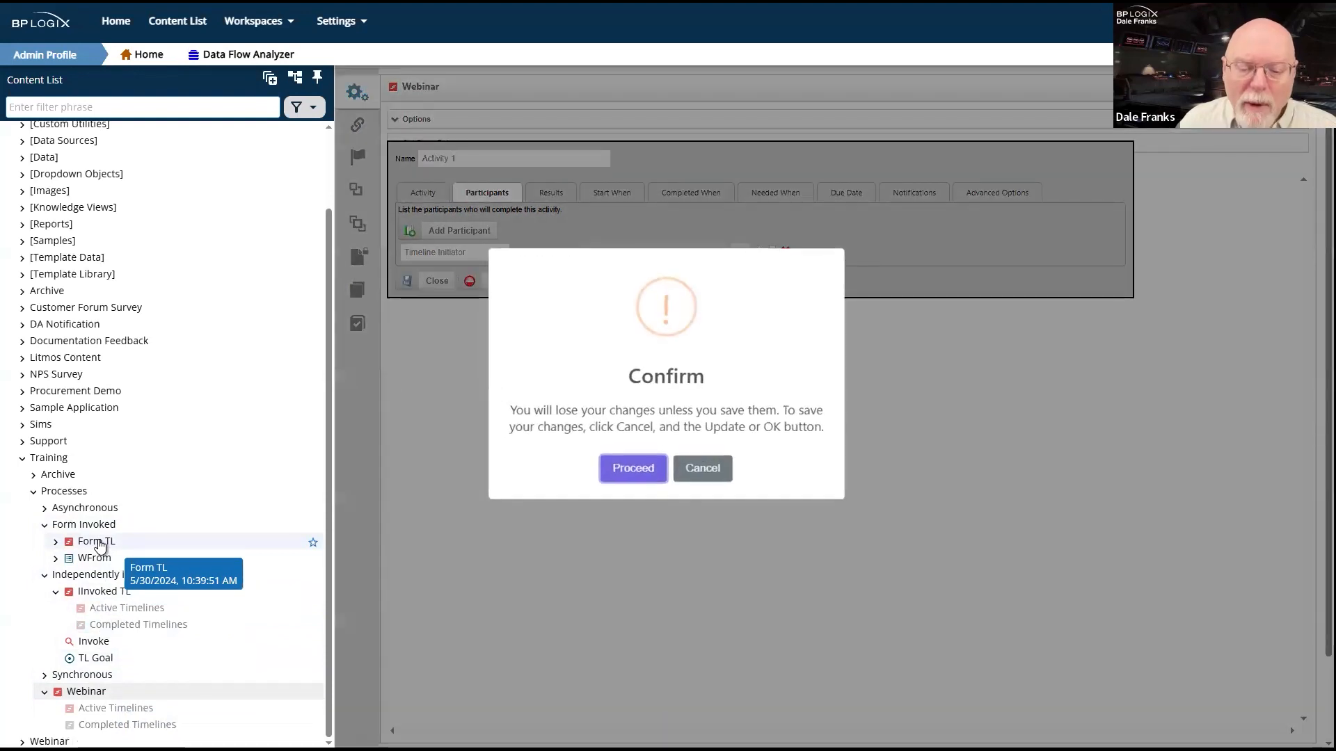
left_click(609, 482)
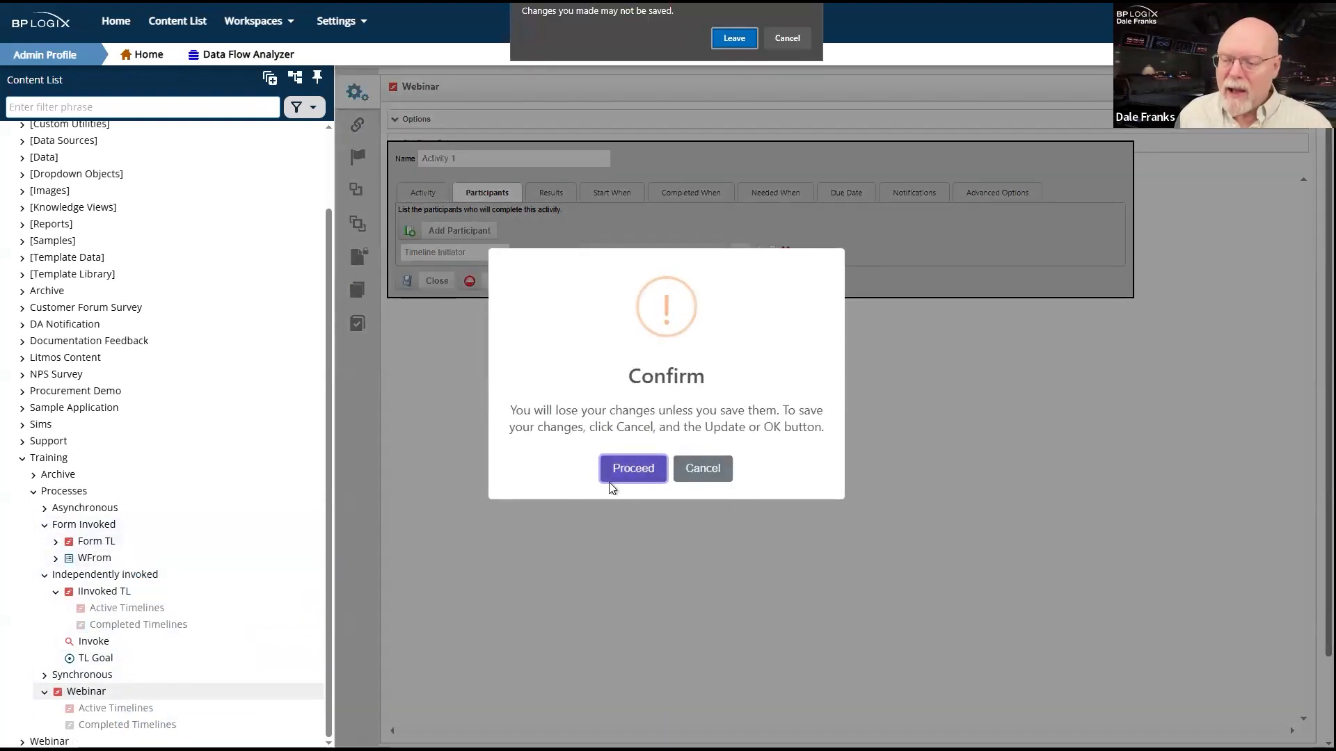
left_click(751, 37)
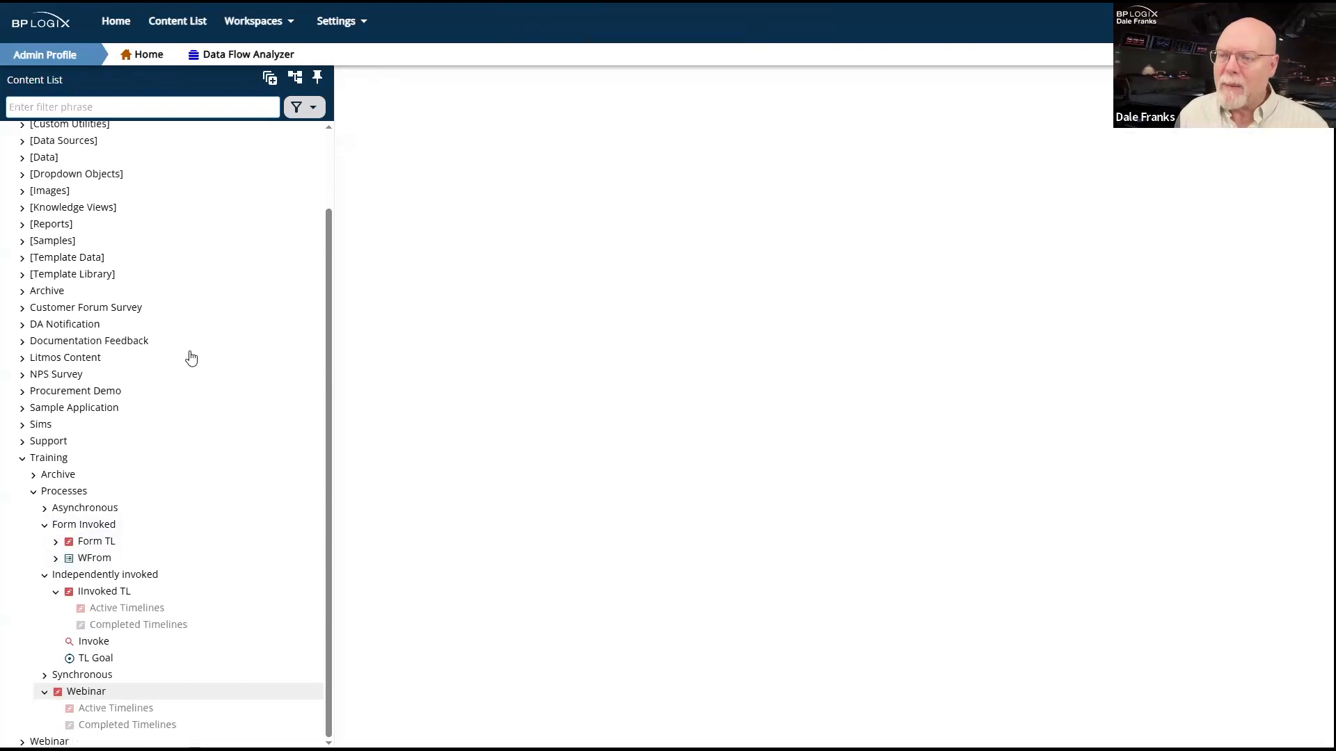
left_click(55, 542)
left_click(107, 558)
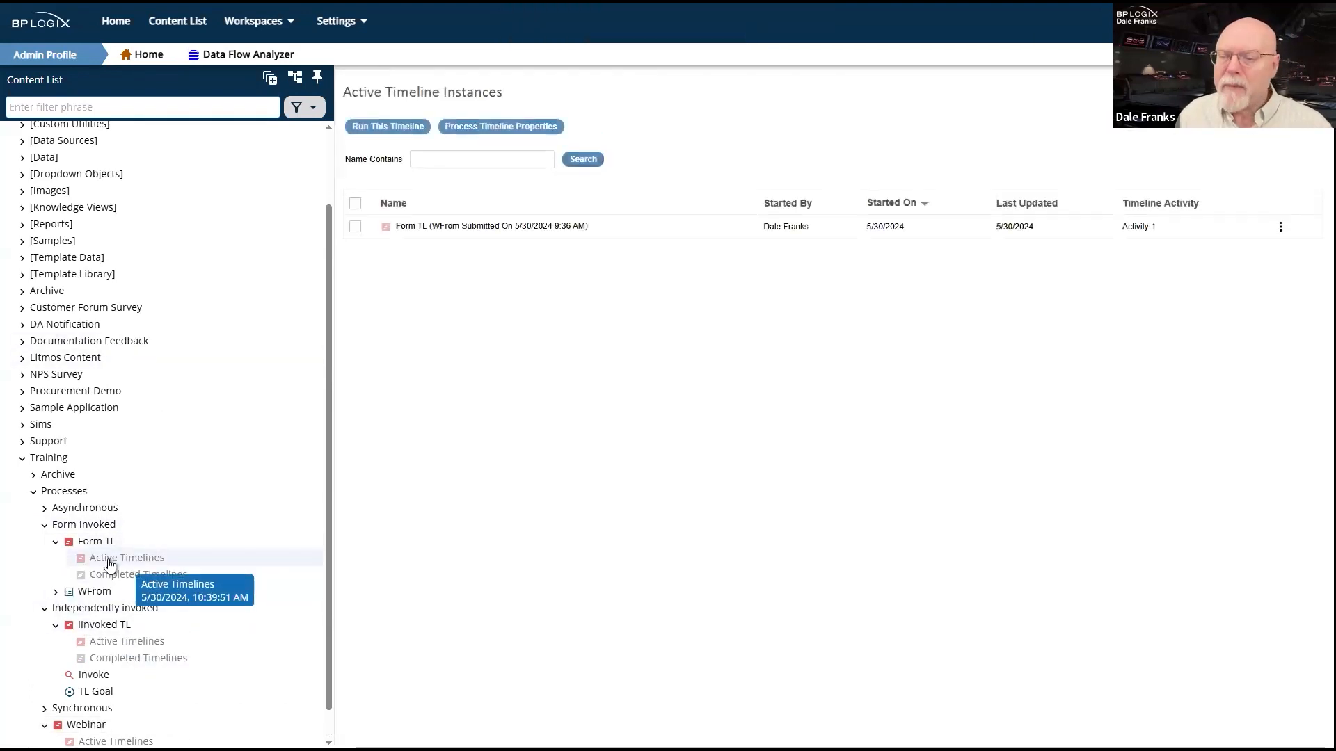
left_click(356, 227)
left_click(443, 128)
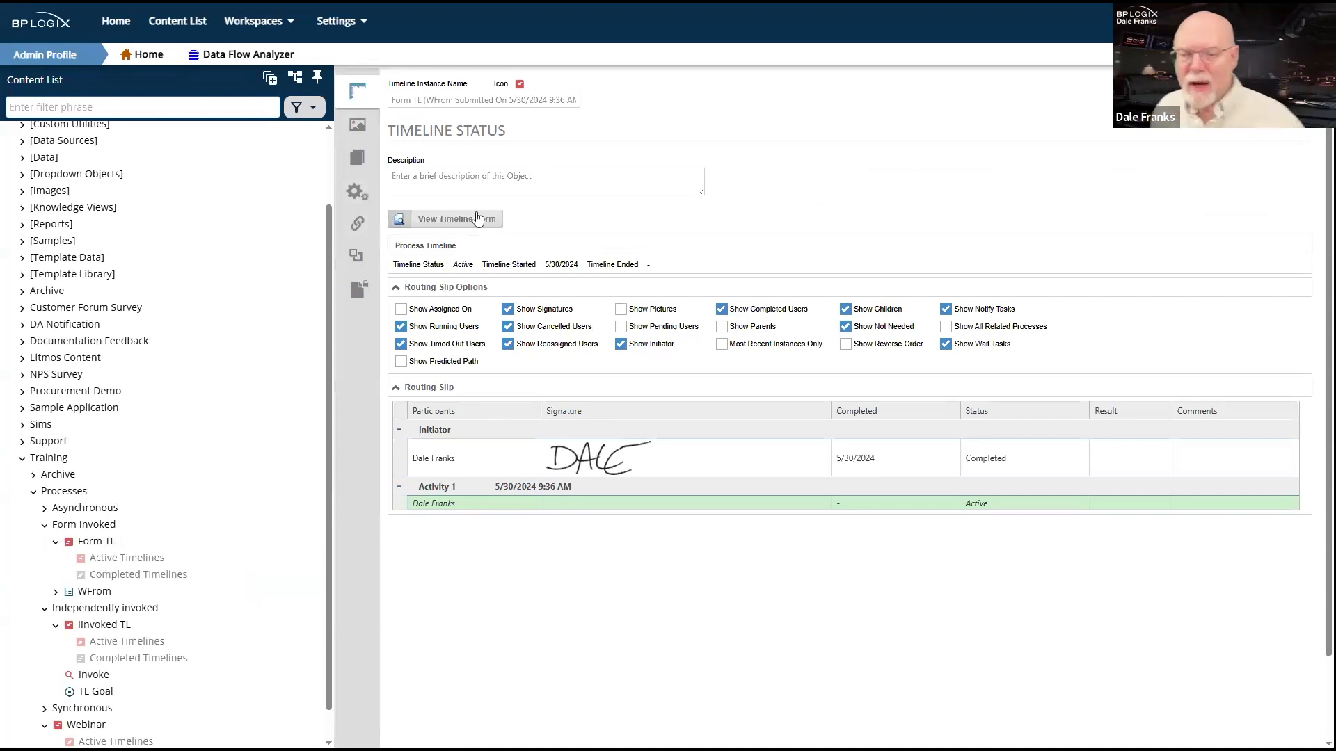
left_click(359, 167)
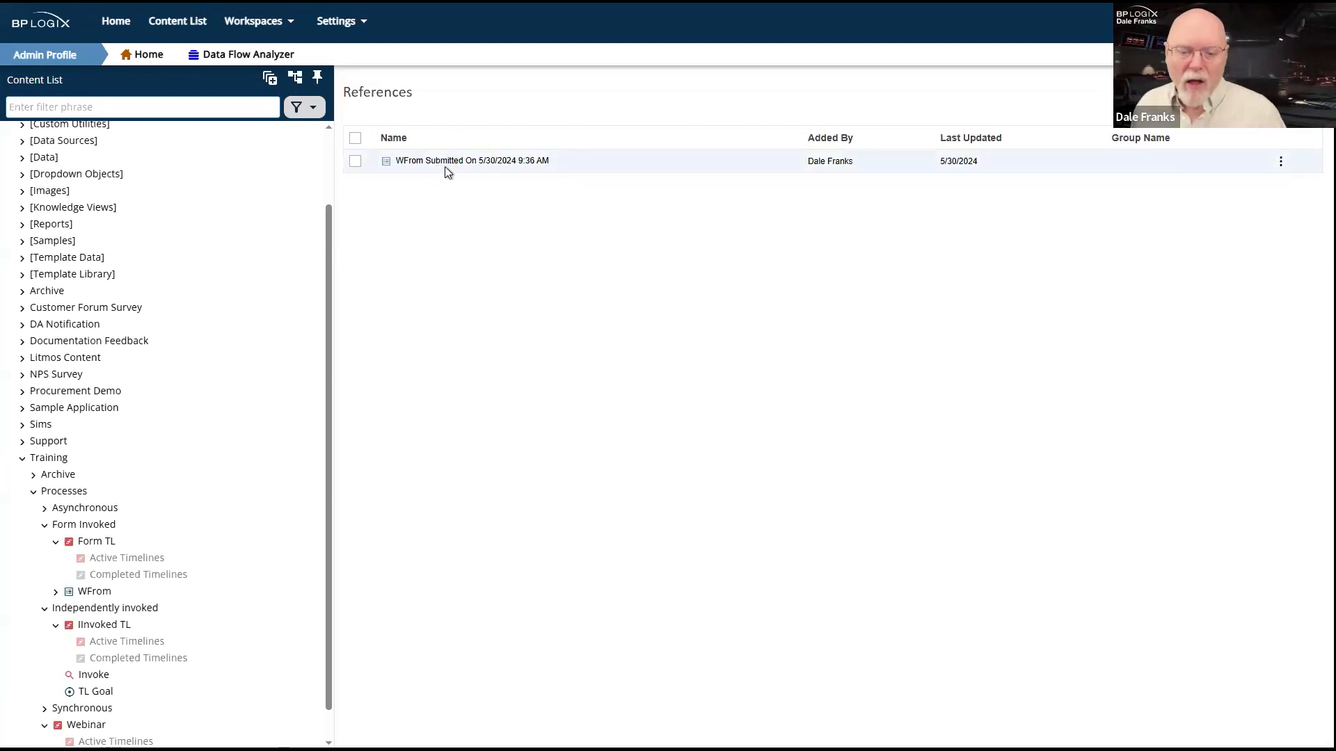
Set WFrom from the Form Invoked folder as the Form for Timeline in the IInvoked TL timeline options and save the timeline.
left_click(79, 543)
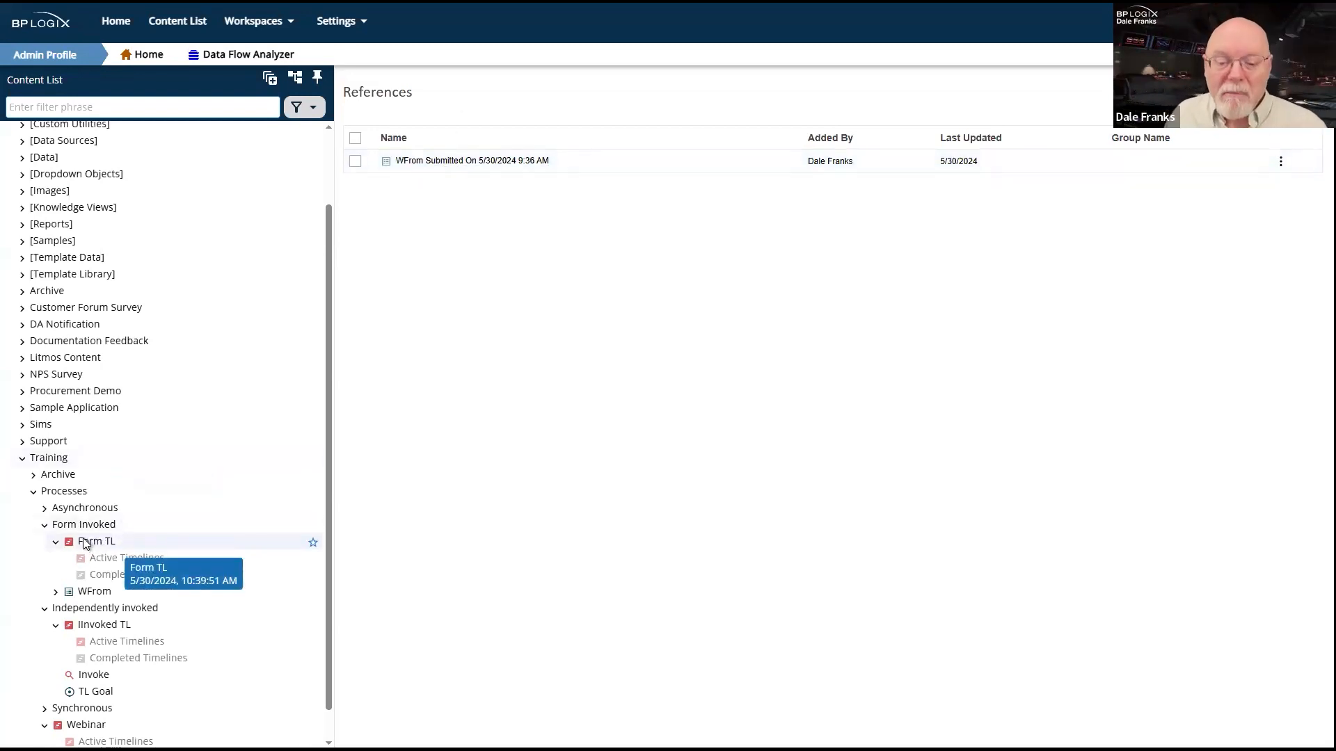
left_click(85, 629)
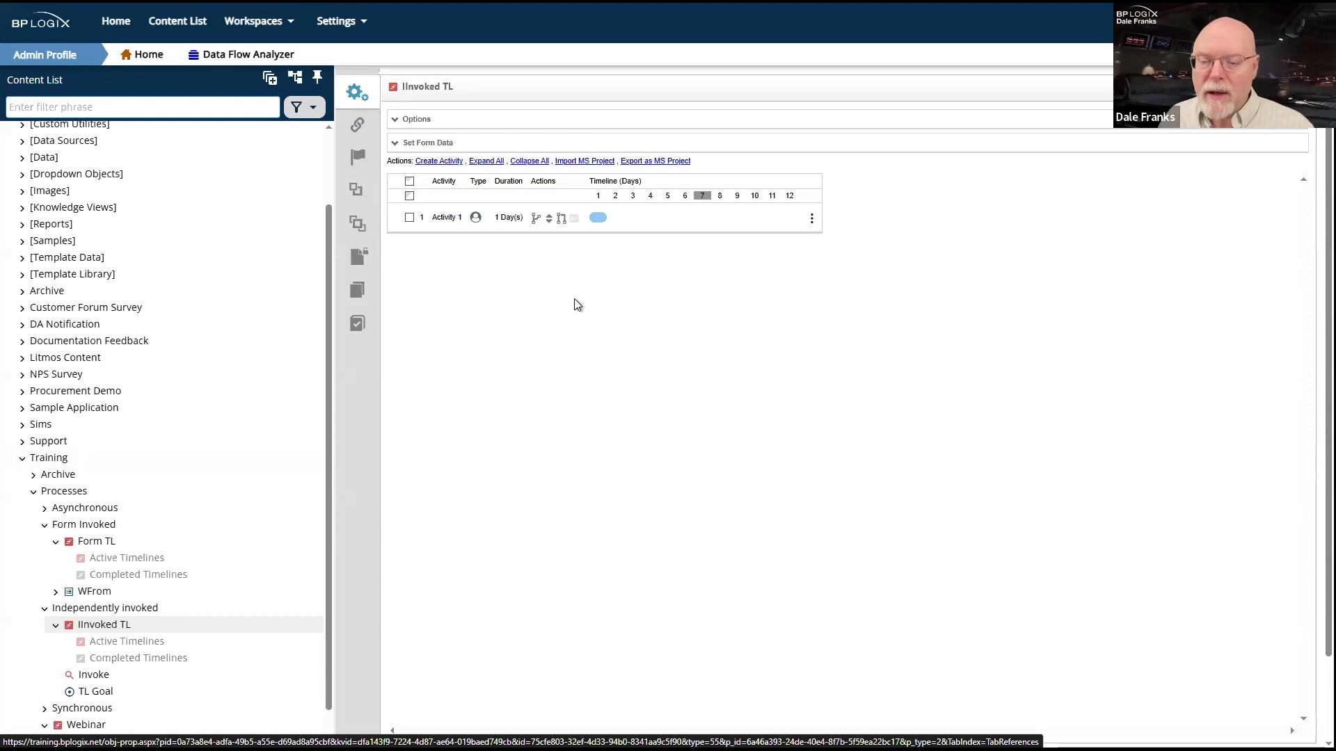
left_click(94, 612)
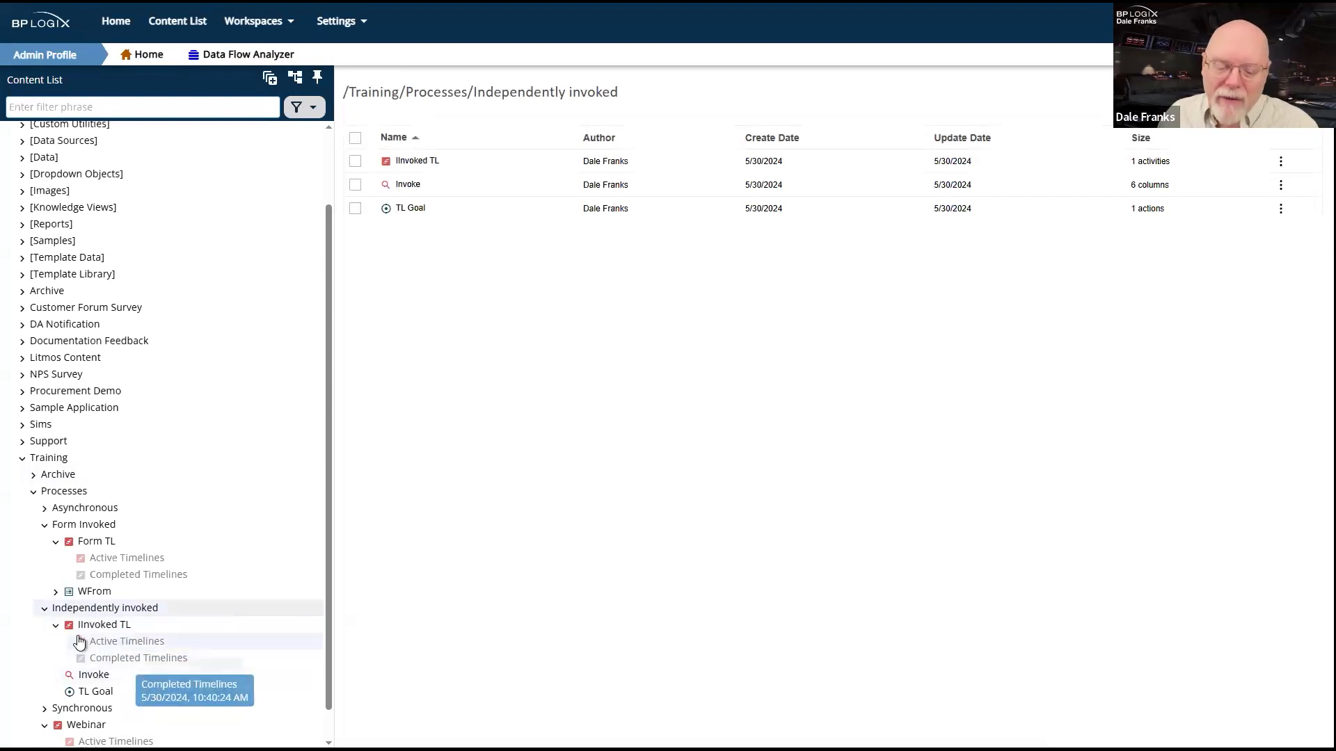
left_click(92, 628)
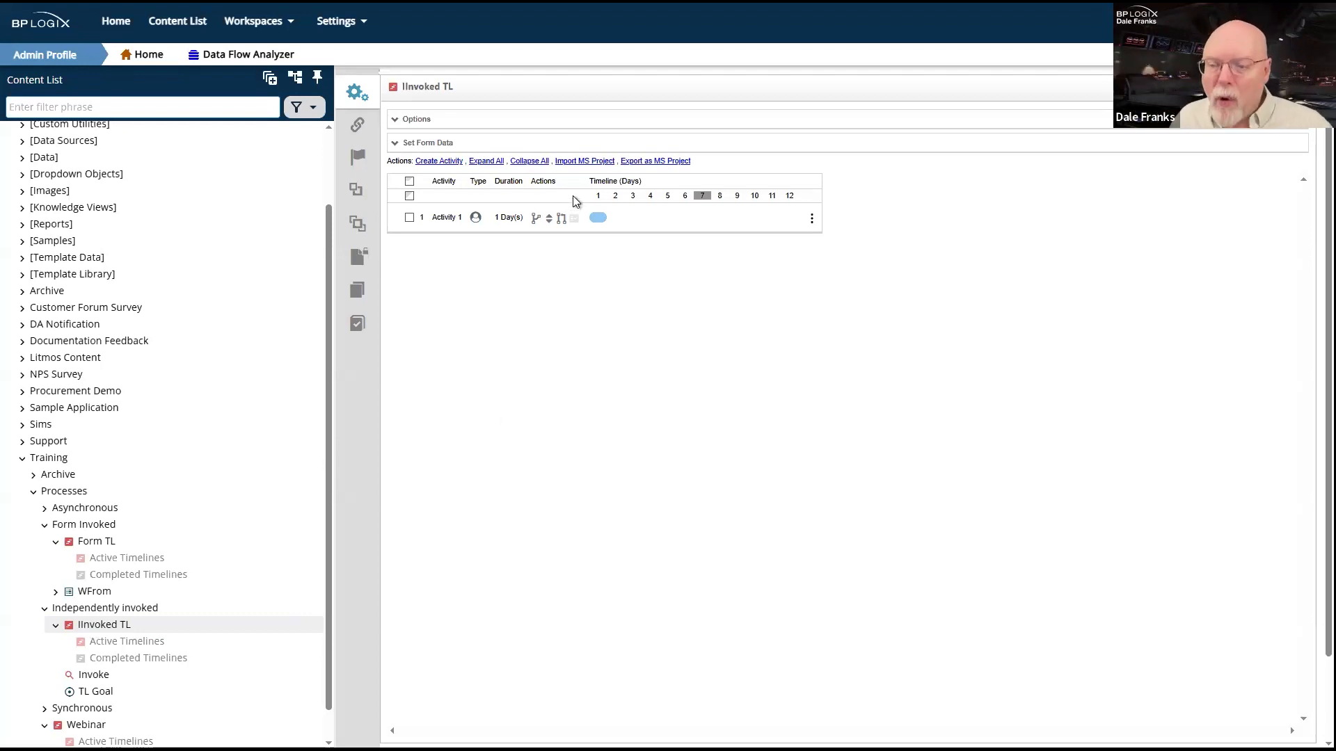
left_click(410, 120)
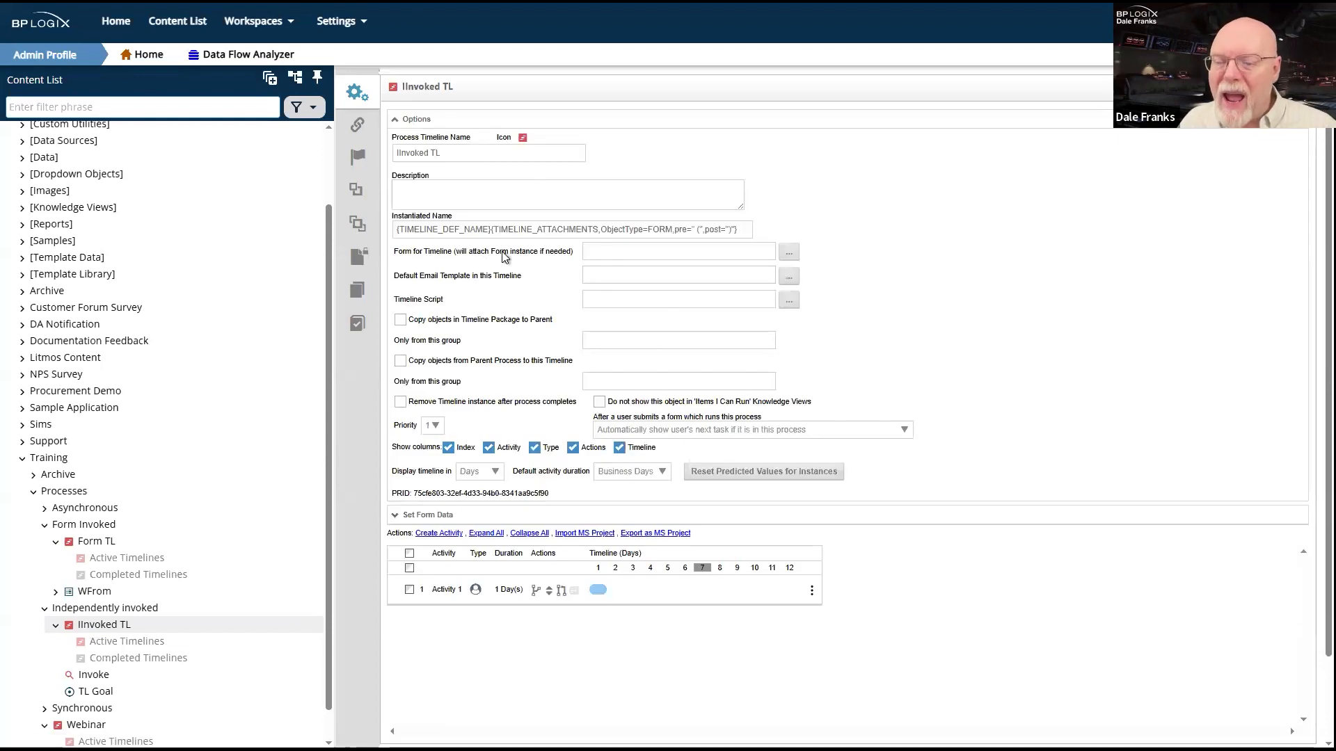
left_click(789, 252)
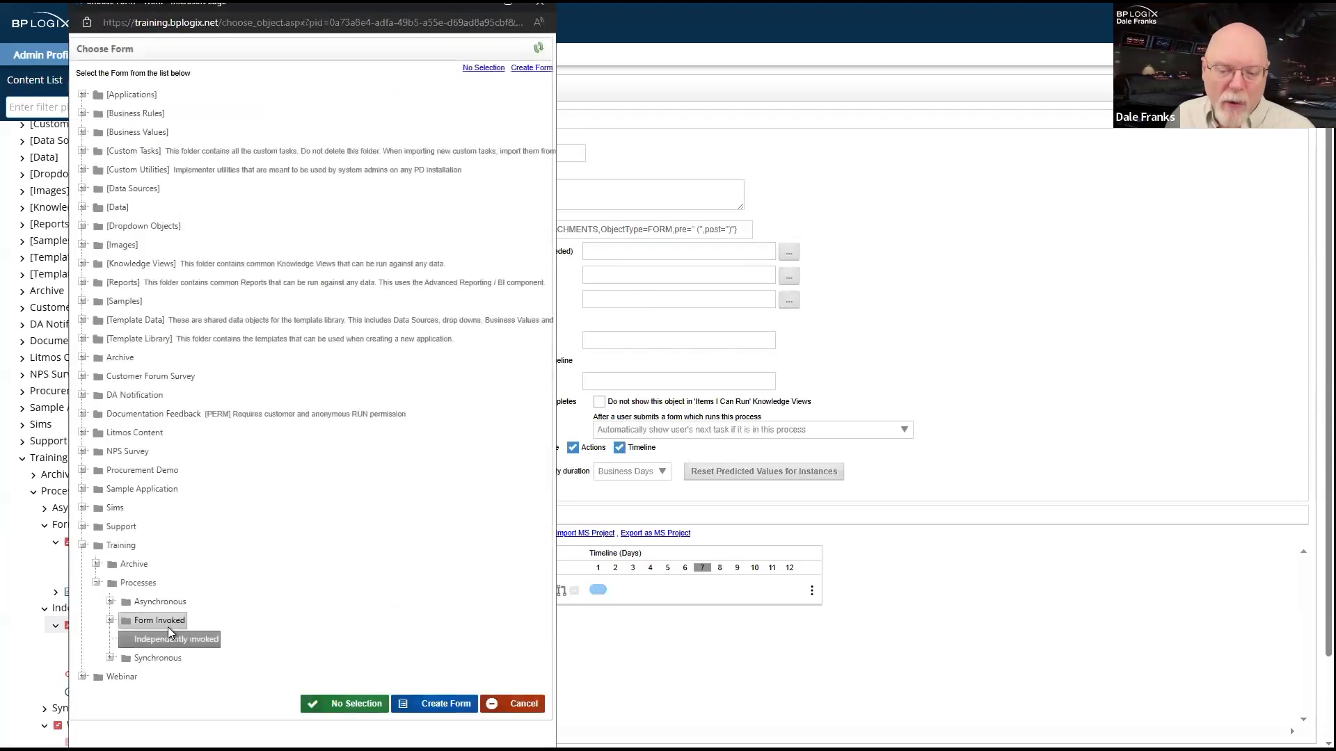
left_click(170, 624)
left_click(167, 638)
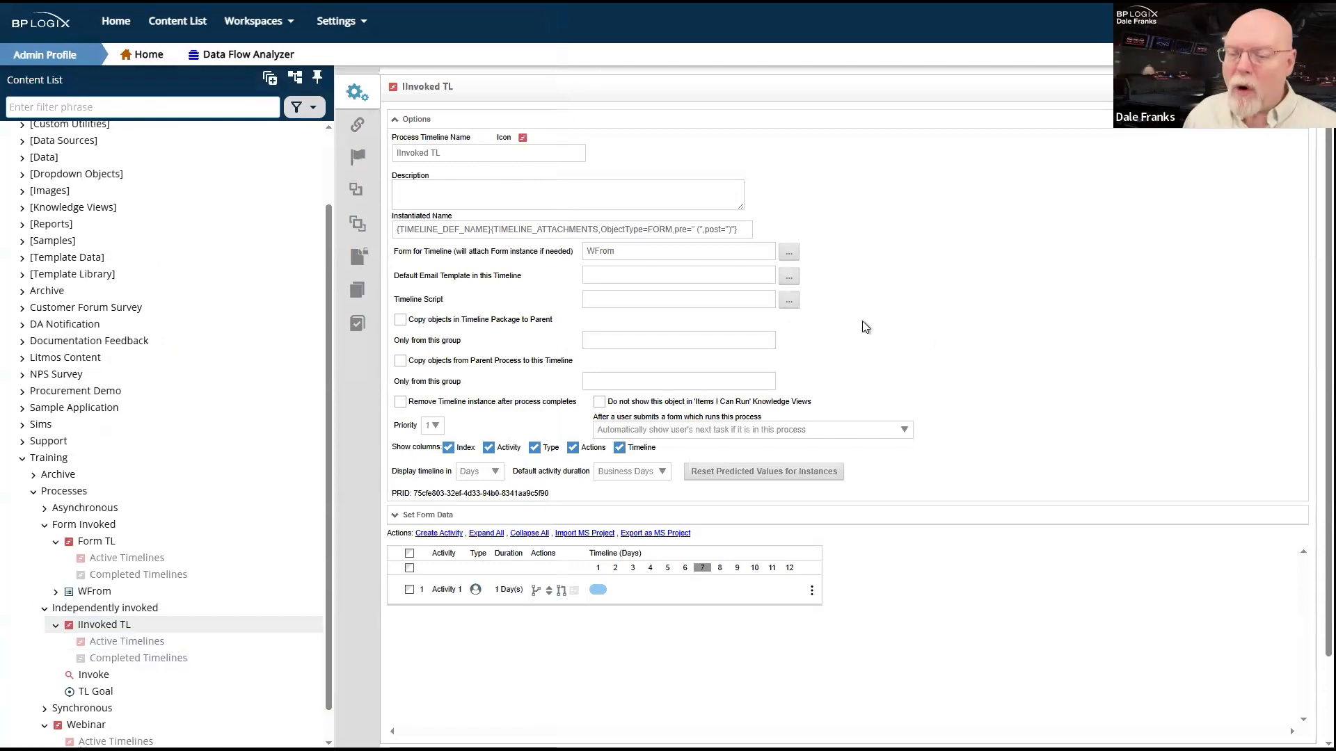
left_click(1239, 105)
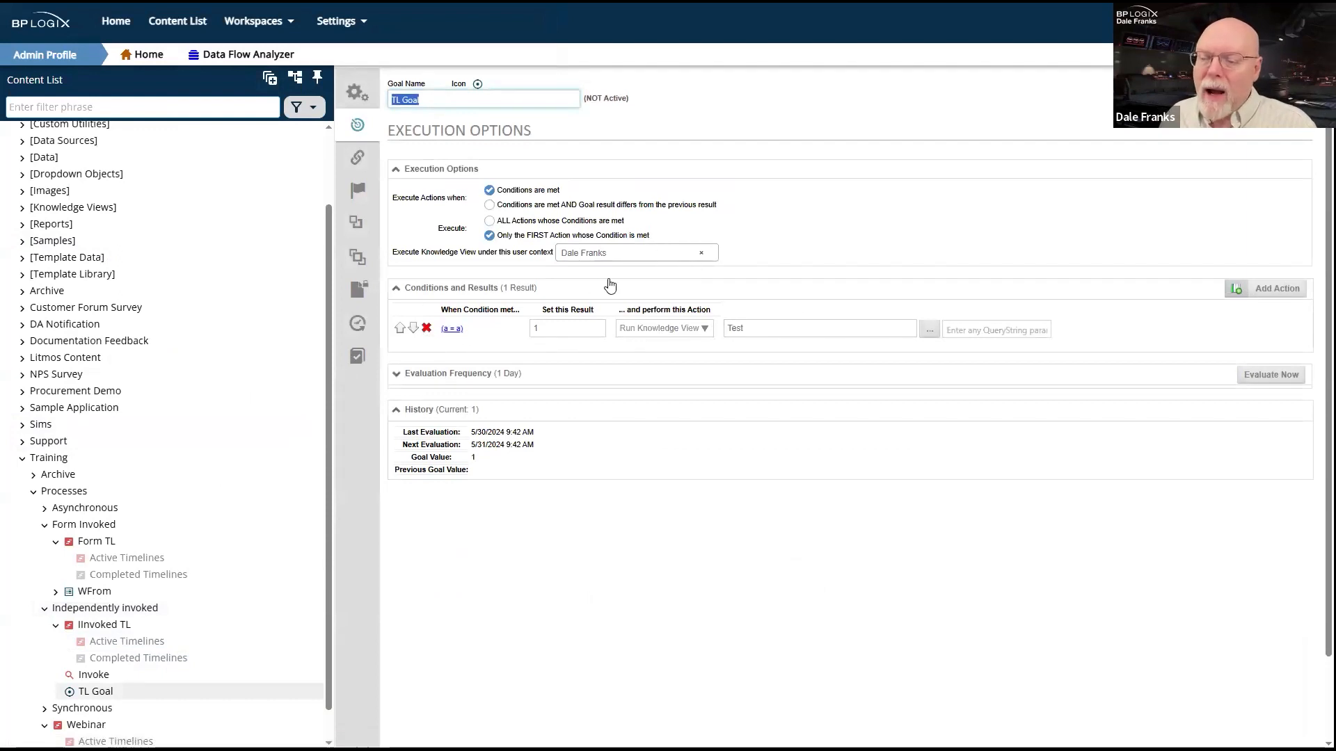
Change TL Goal's action to Run Process with IInvoked TL from Training/Processes/Independently invoked, update the goal and evaluate it immediately.
left_click(703, 332)
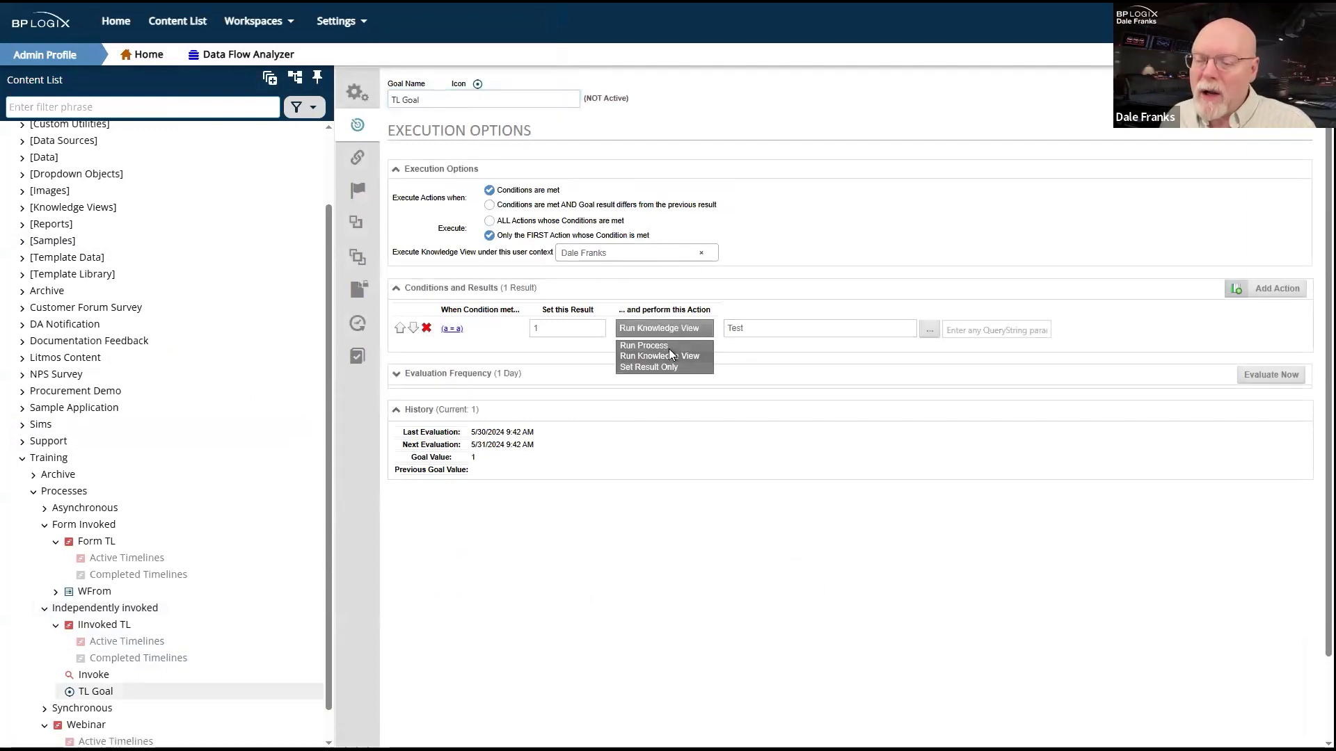
left_click(669, 346)
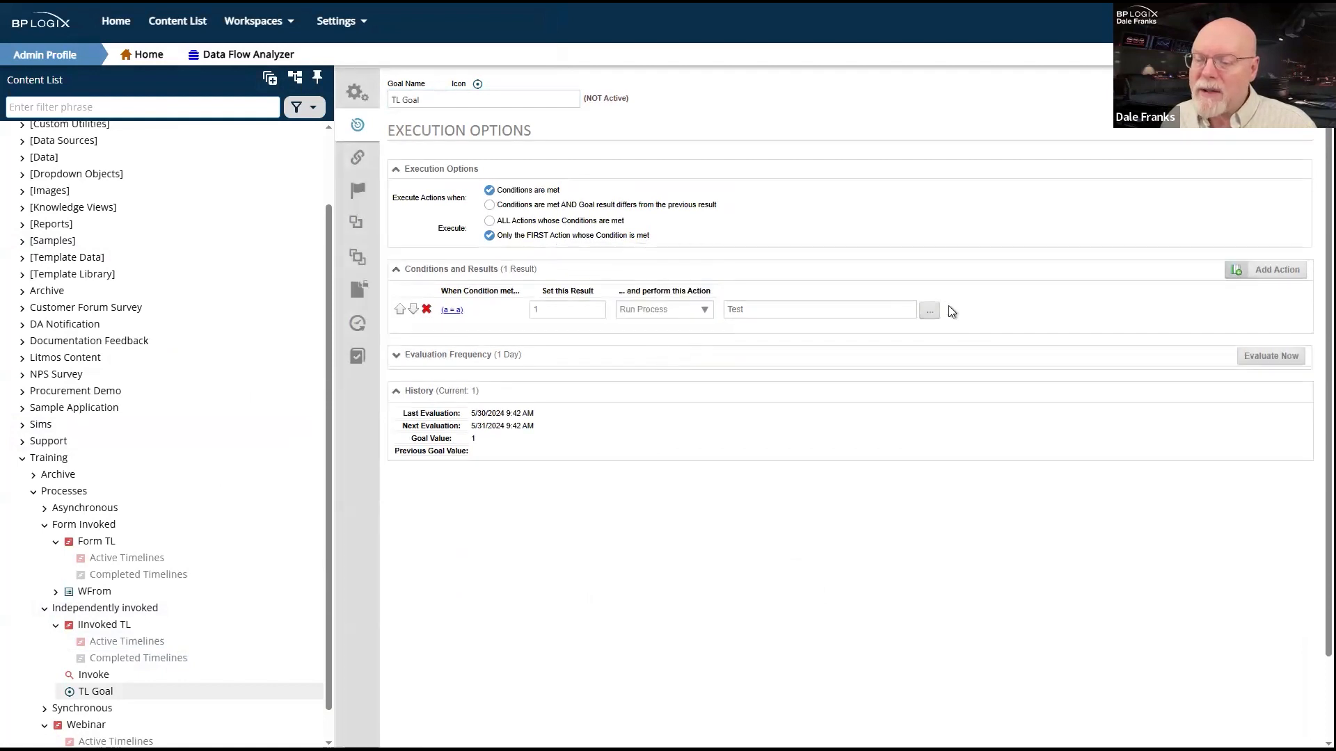
left_click(929, 311)
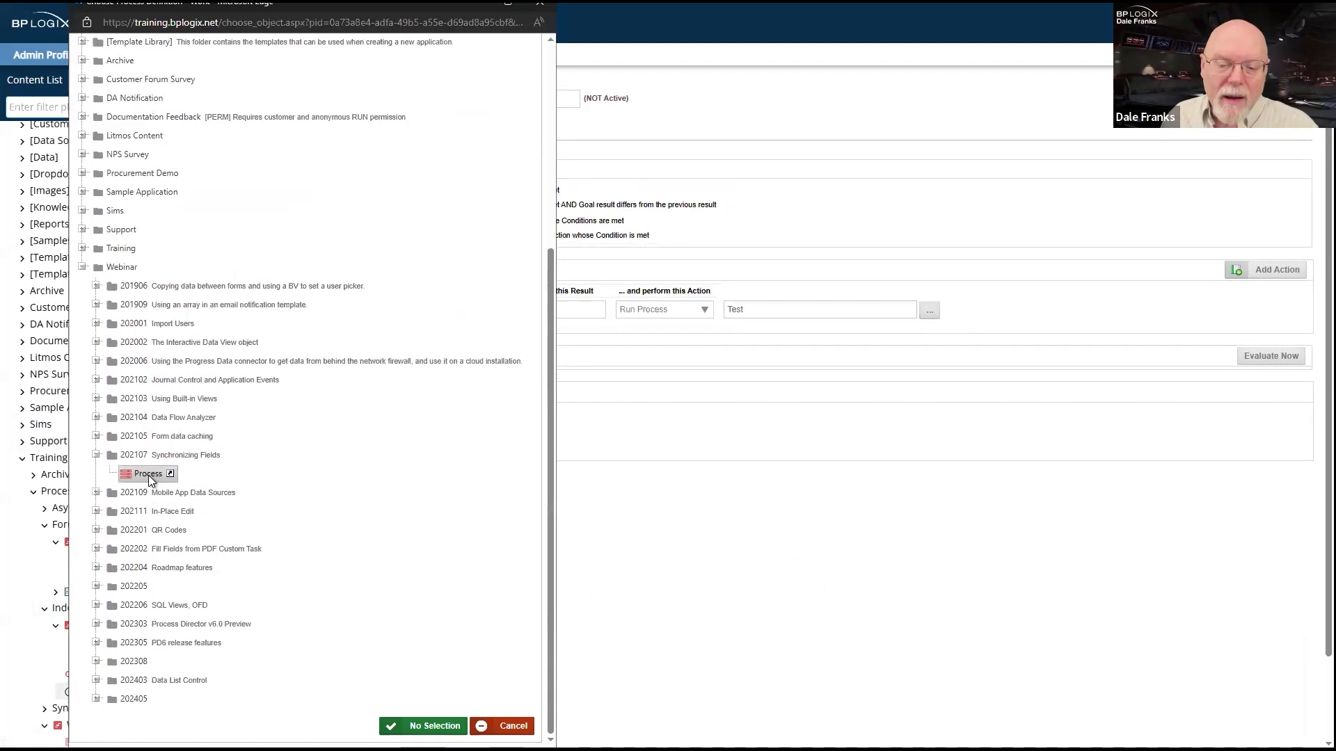
scroll(170, 451, "up", 4)
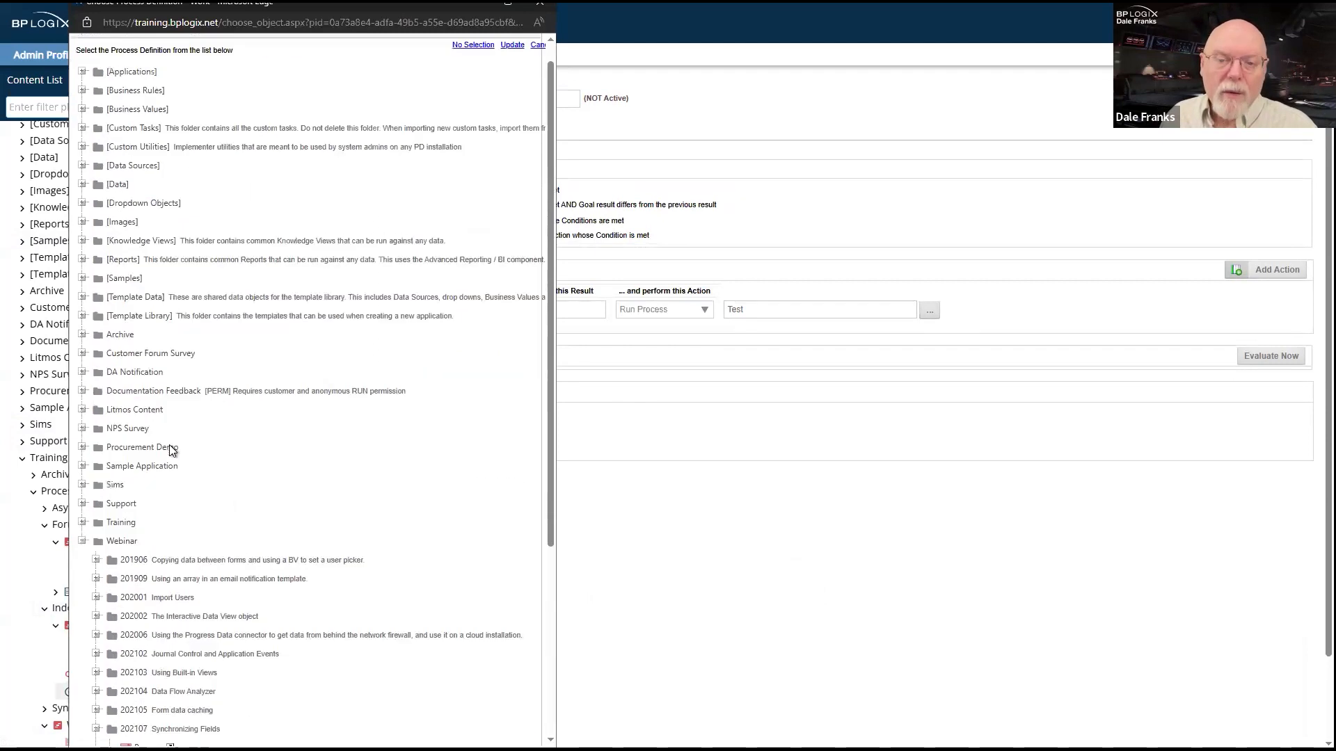
scroll(170, 451, "down", 3)
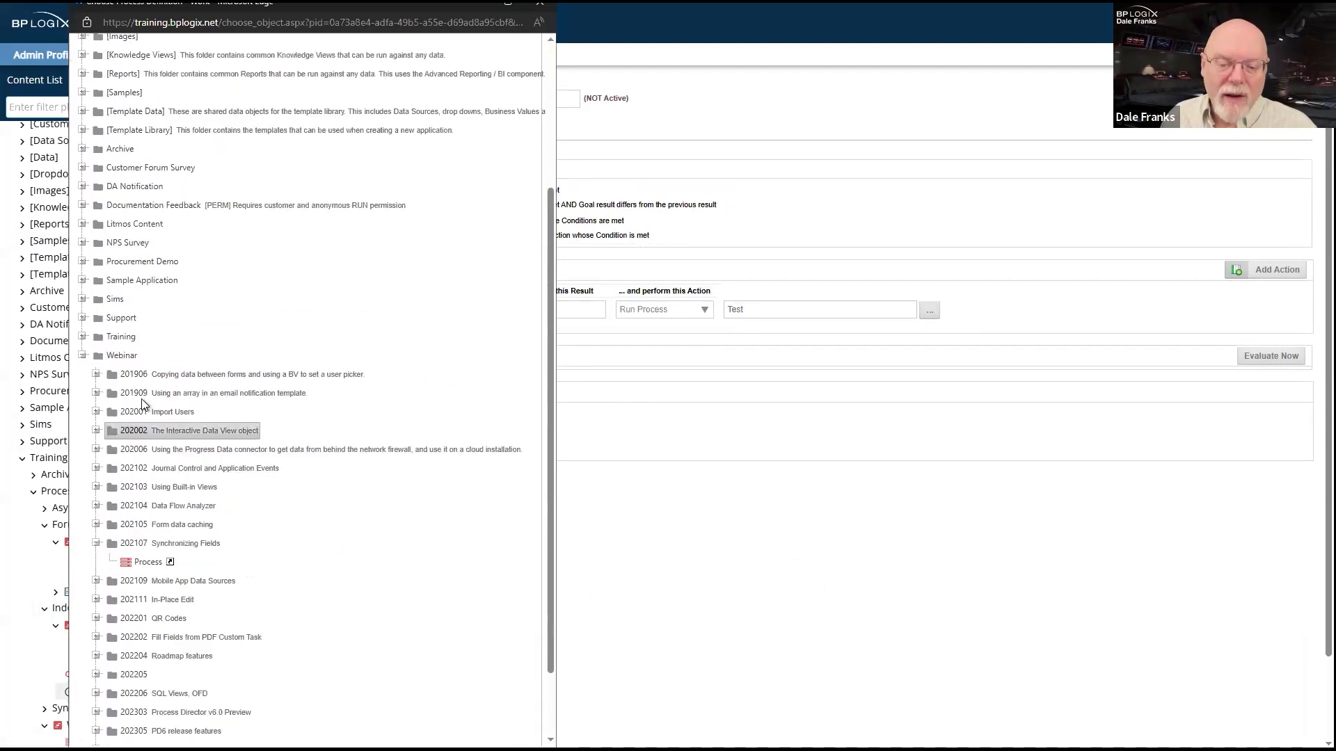
left_click(82, 356)
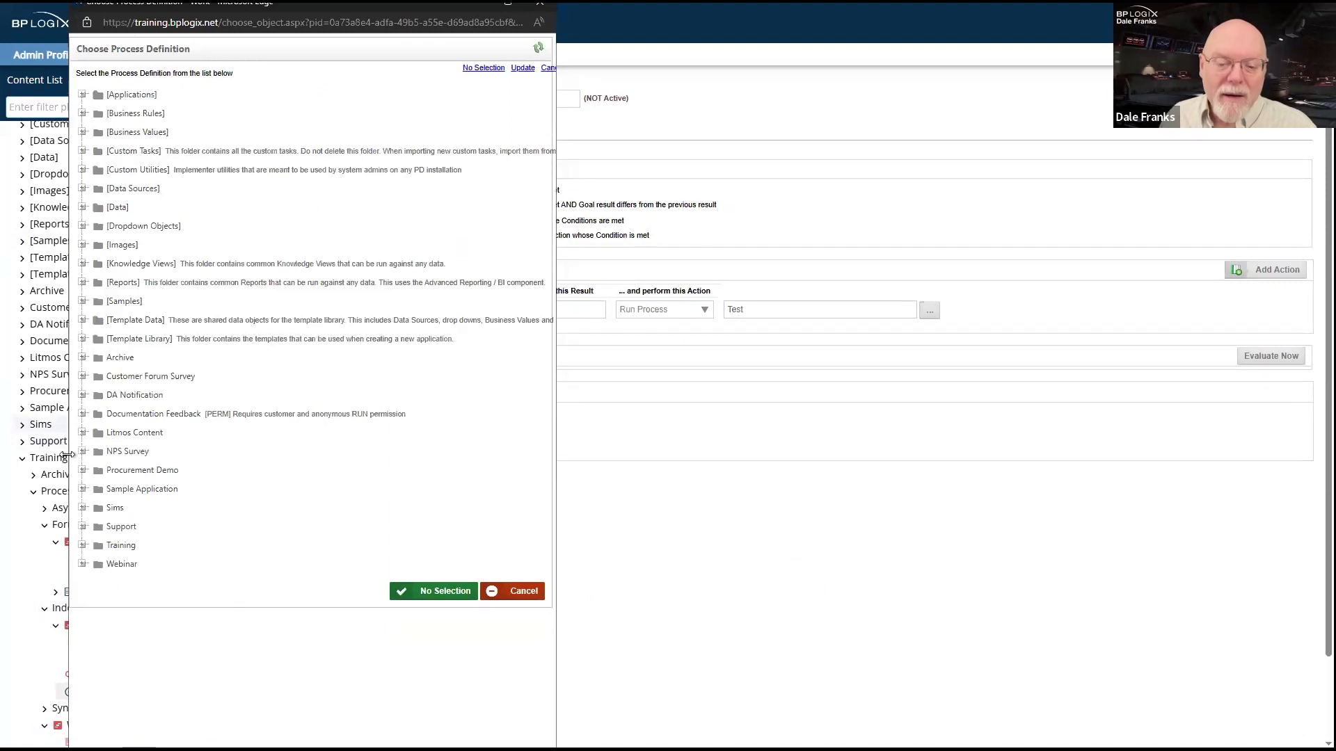
left_click(83, 546)
left_click(97, 583)
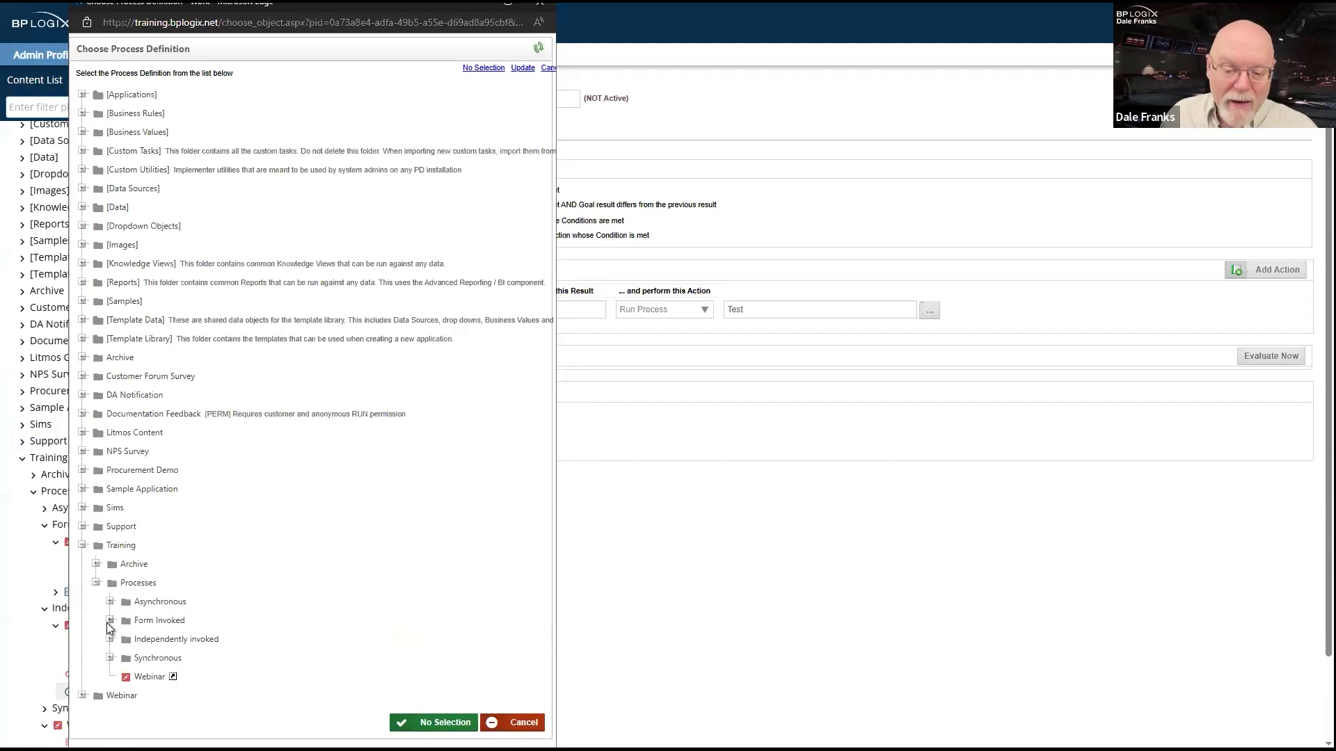
left_click(110, 639)
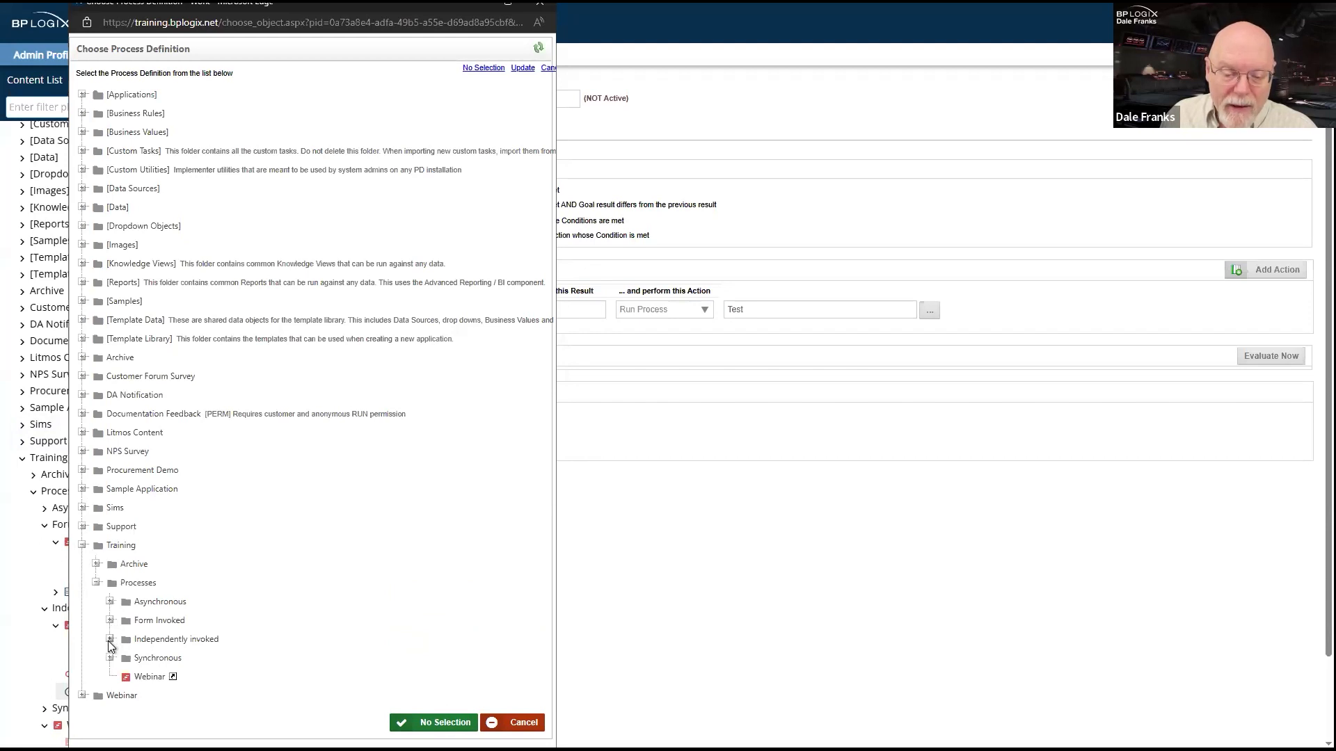
left_click(154, 661)
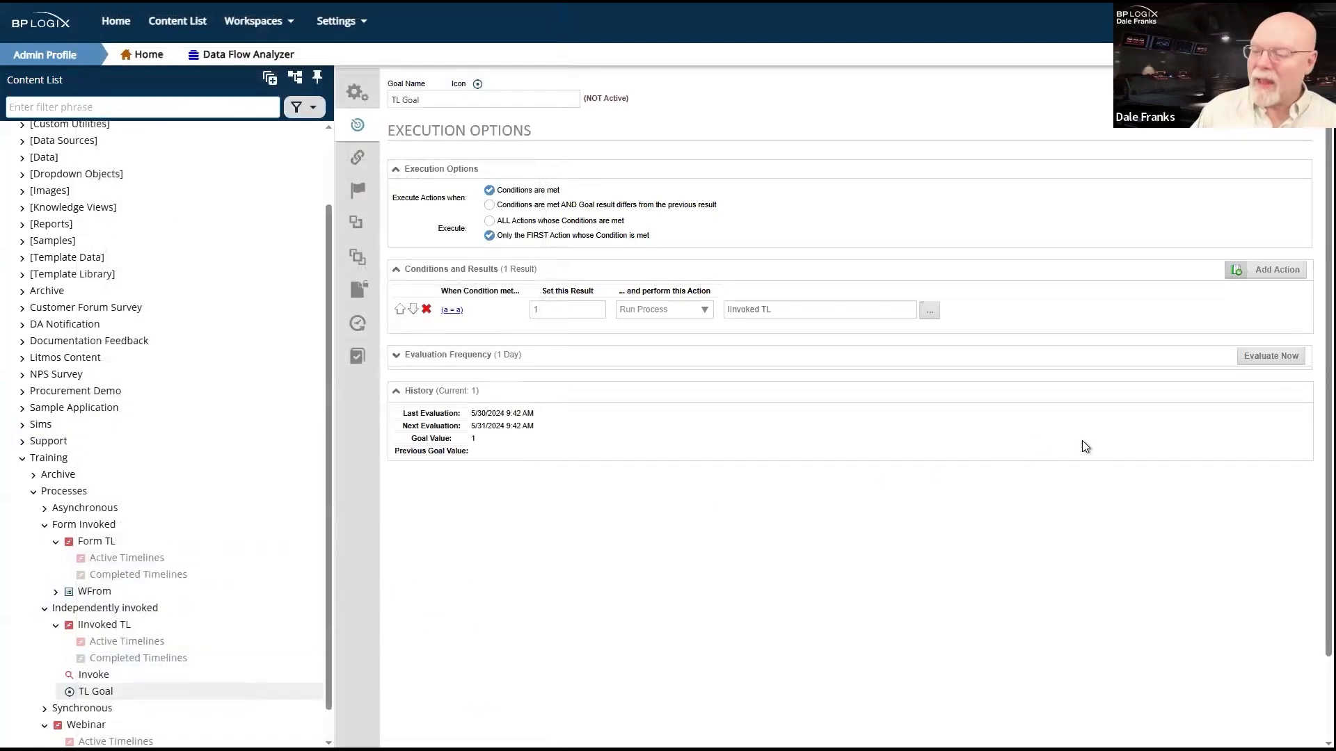
left_click(1278, 87)
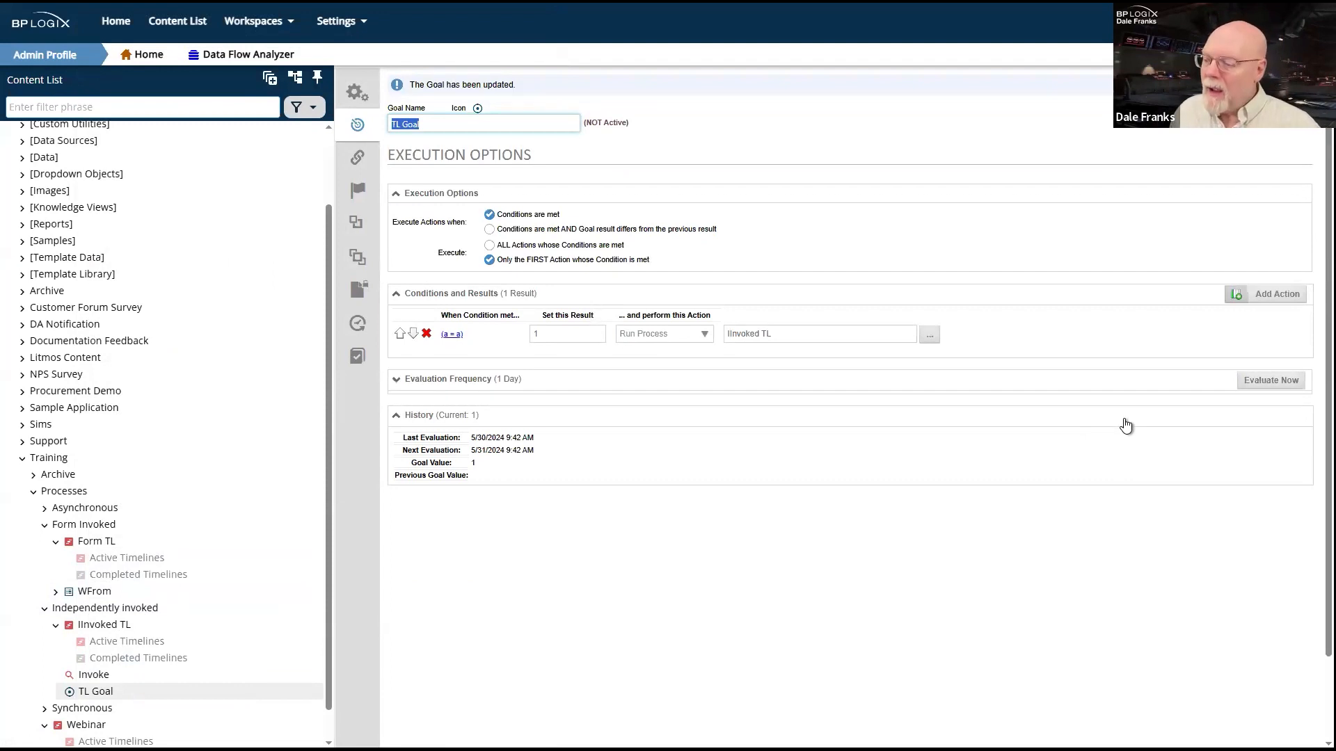
left_click(1284, 382)
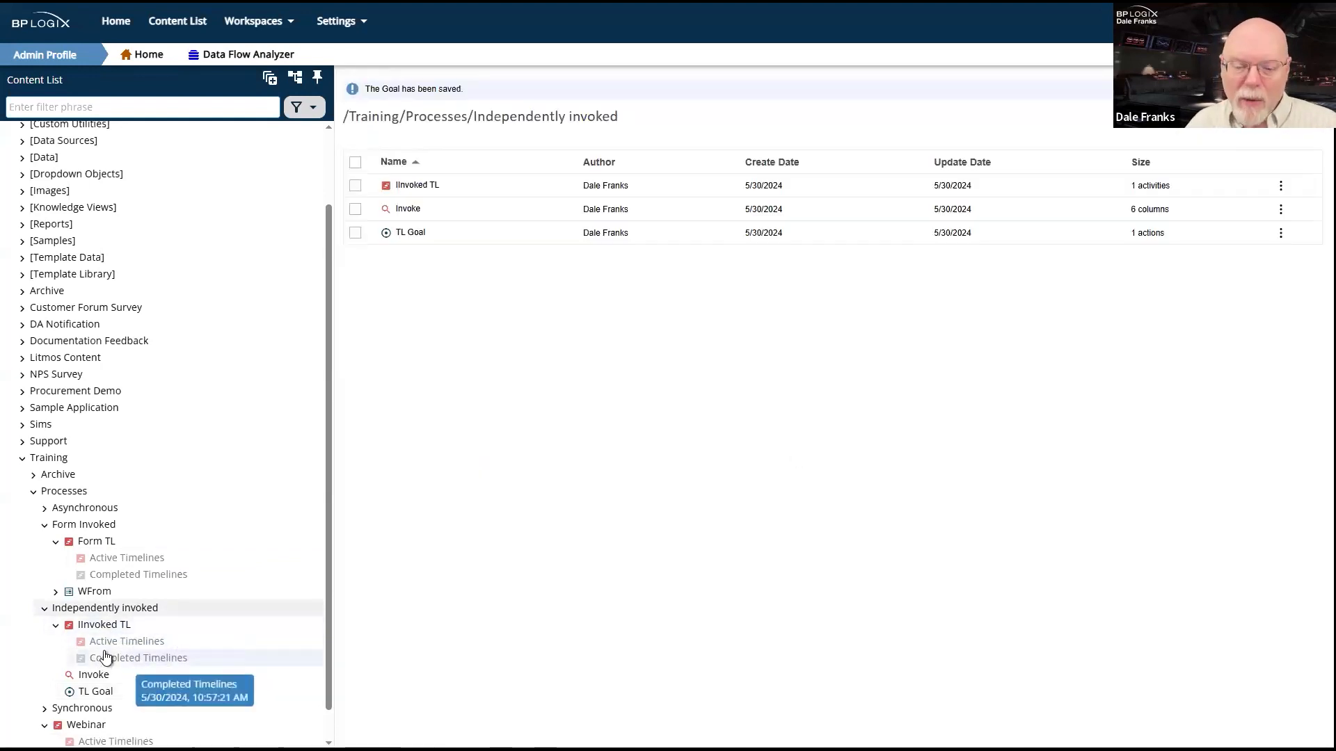
Examine the status and references of the newest active IInvoked TL instance, and view its attached WFrom form without submitting it.
left_click(125, 642)
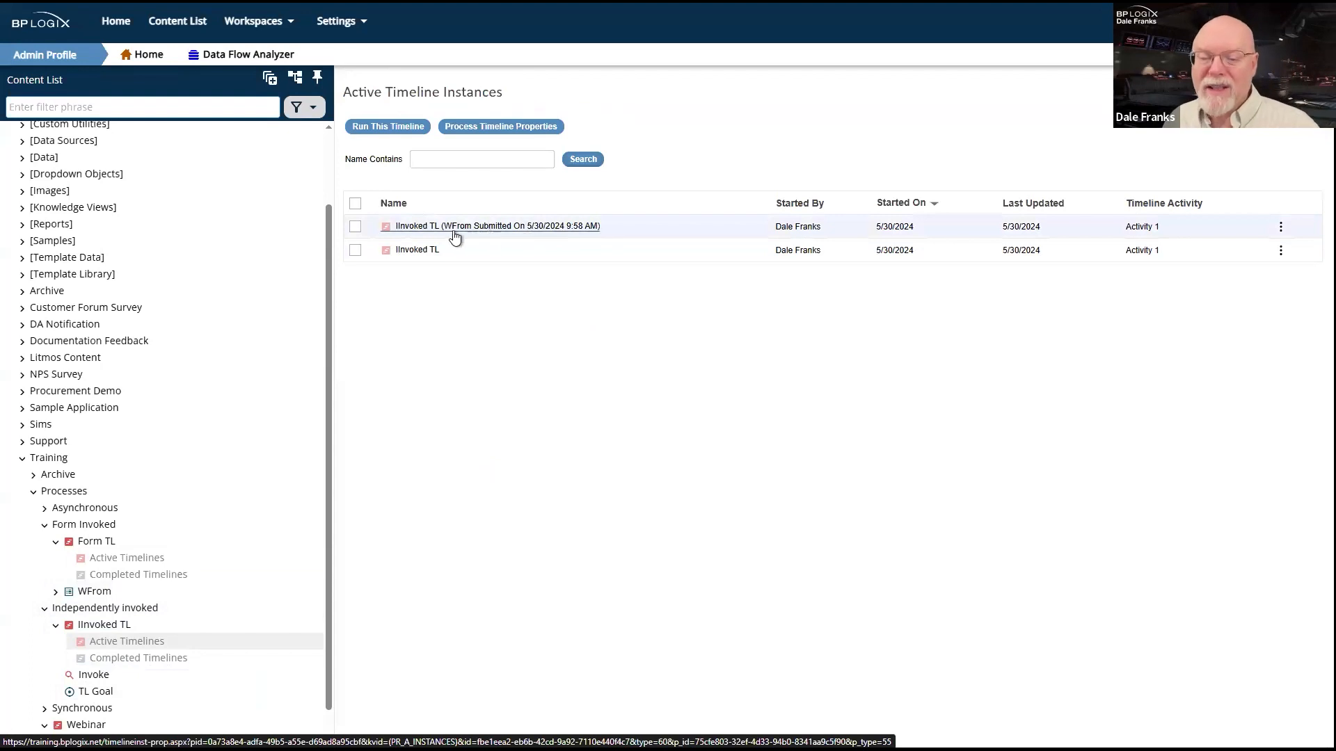
left_click(355, 226)
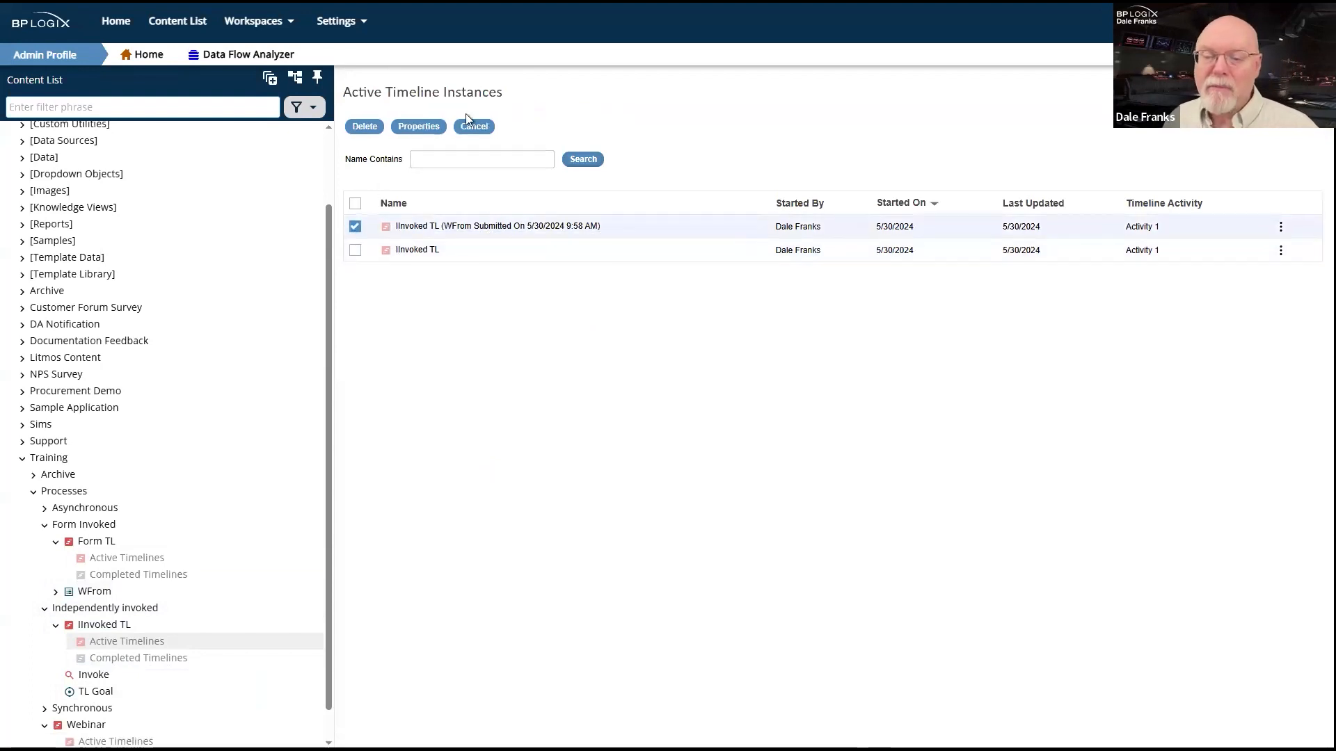
left_click(432, 129)
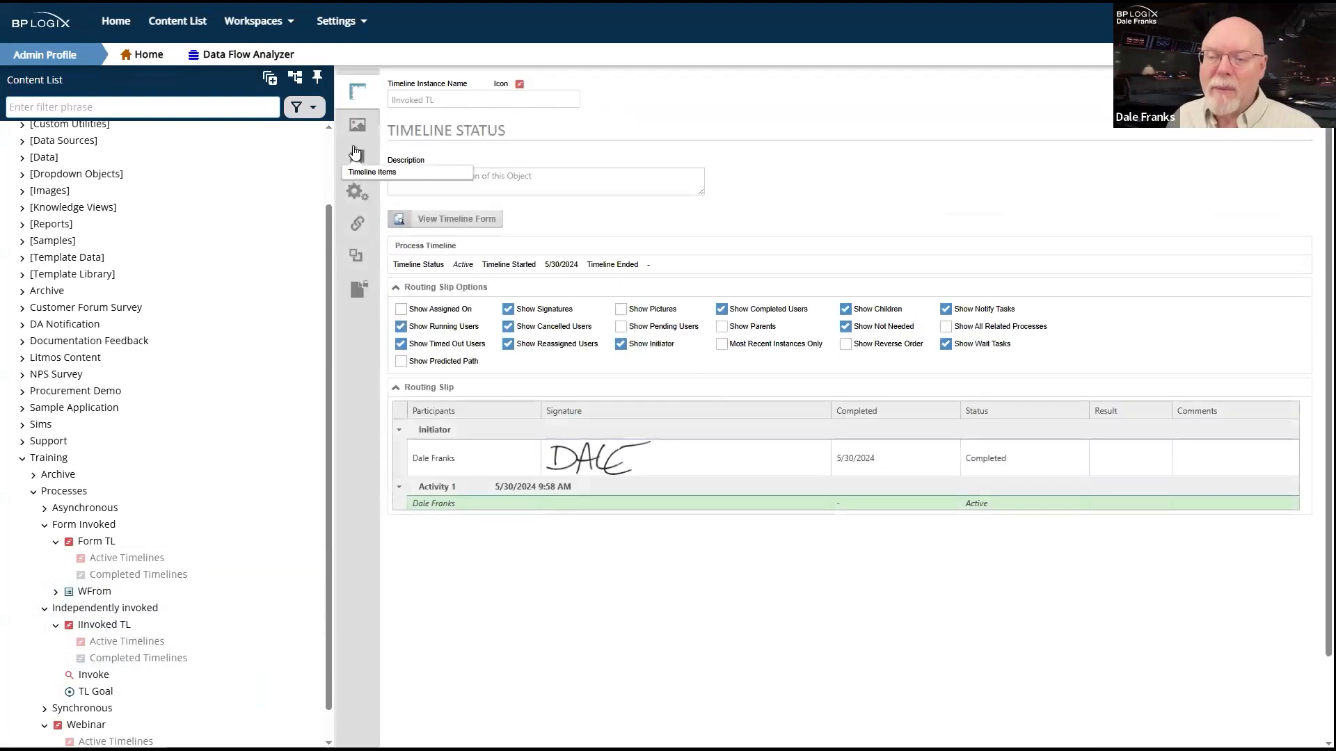
left_click(358, 159)
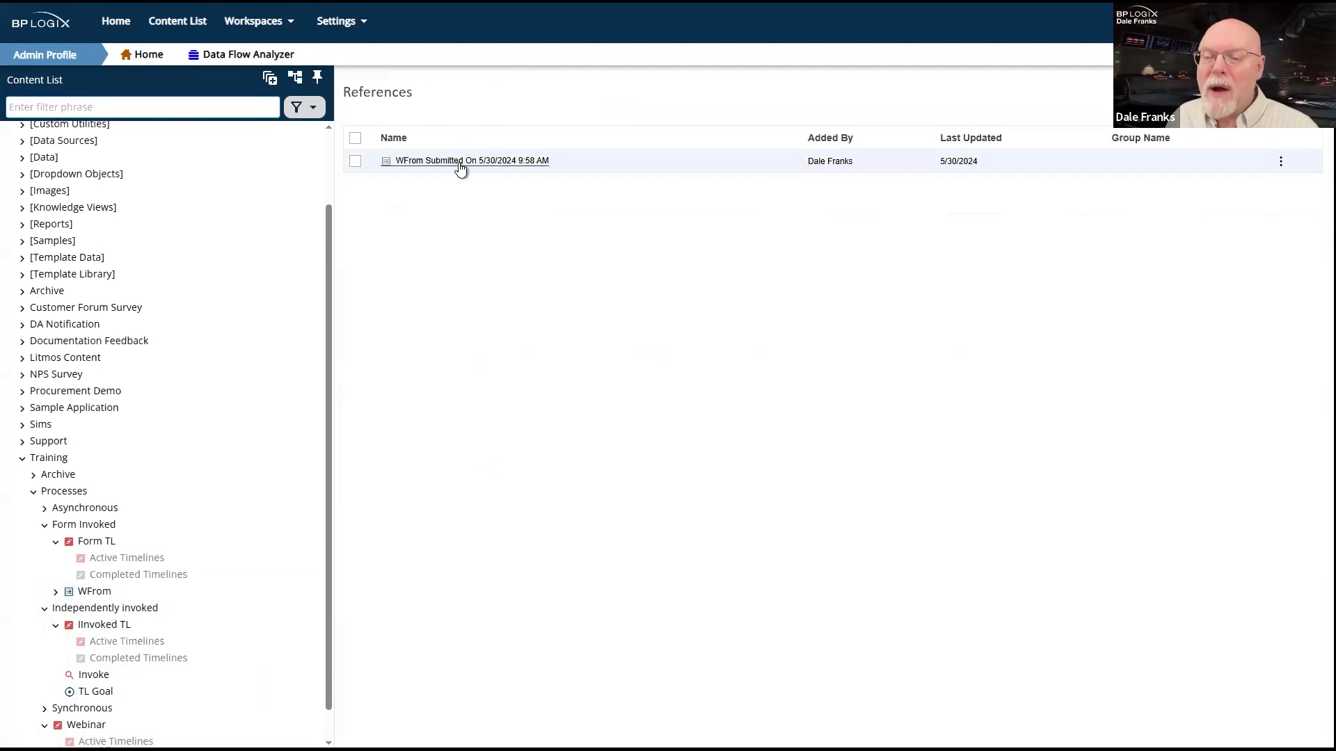
left_click(460, 165)
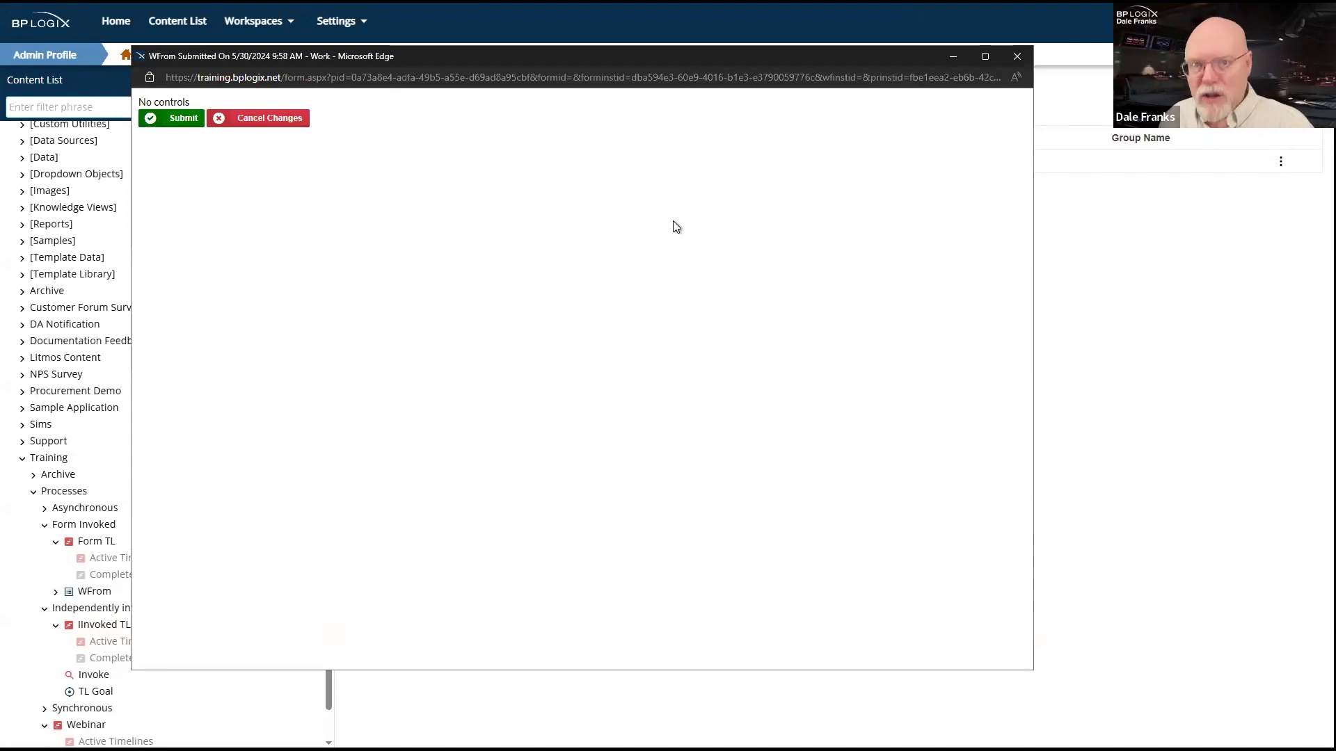
left_click(1018, 57)
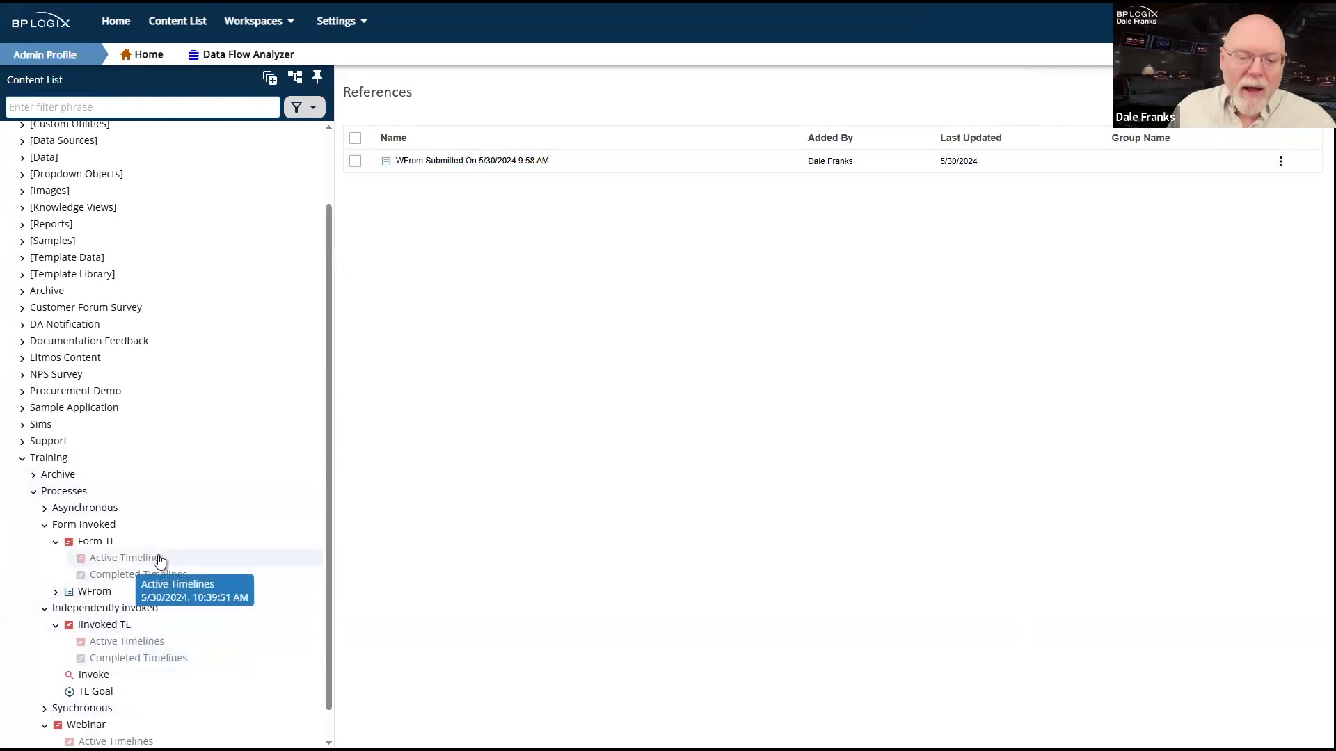
Review Form TL's active timelines and the Form Invoked folder's contents, and collapse the Form Invoked and Independently invoked folders.
left_click(121, 558)
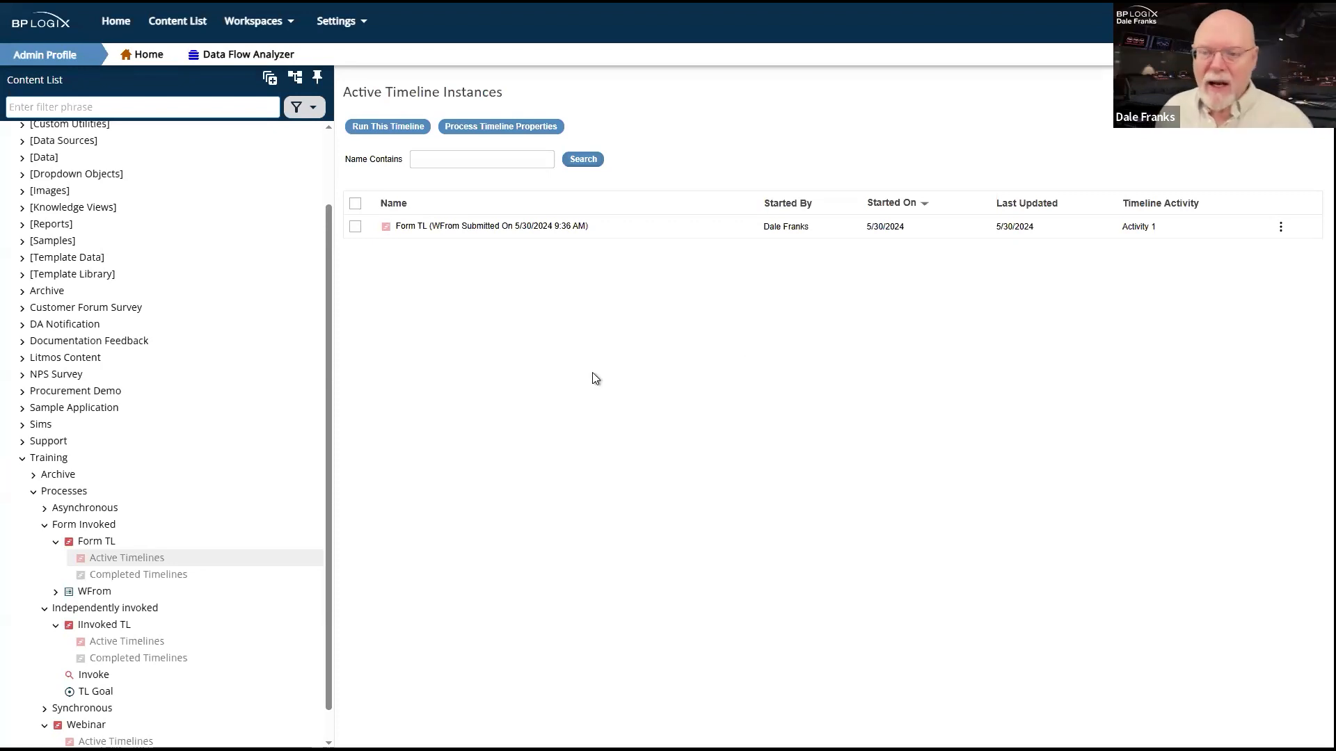
left_click(87, 528)
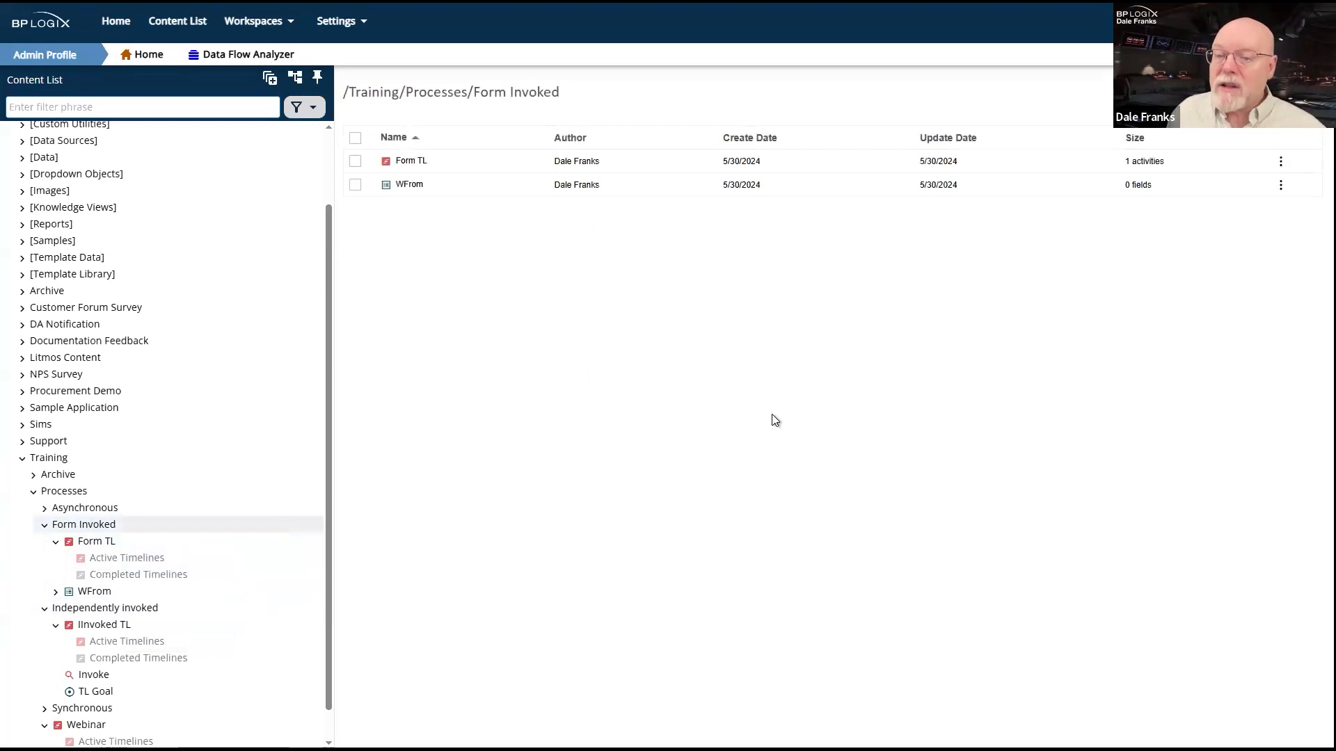
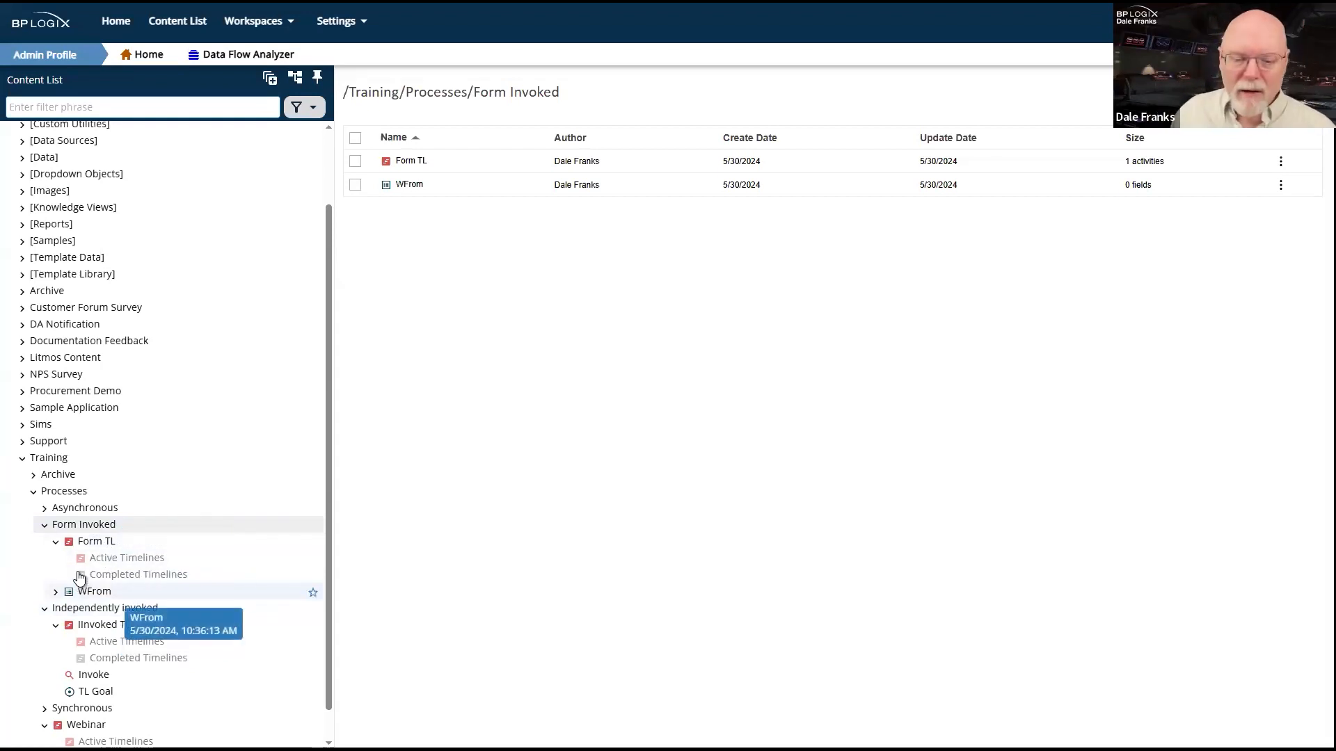
left_click(43, 529)
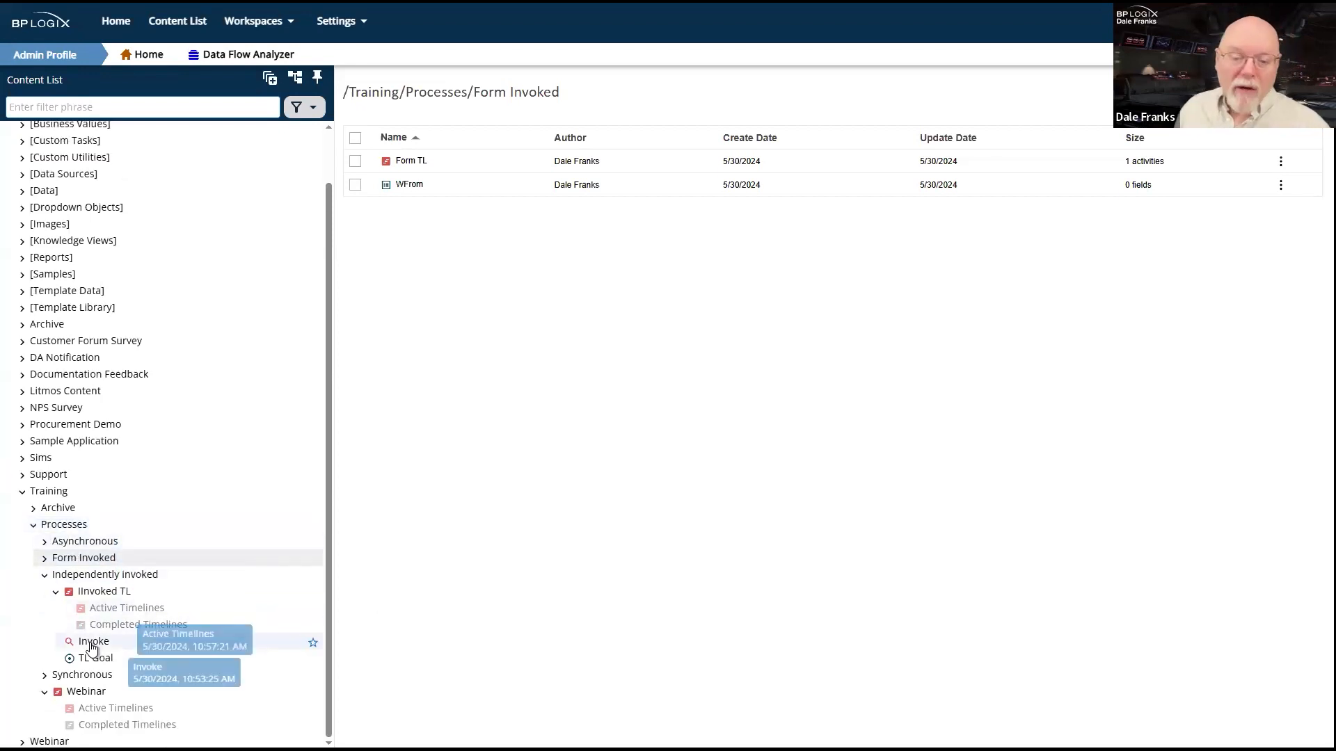
left_click(44, 578)
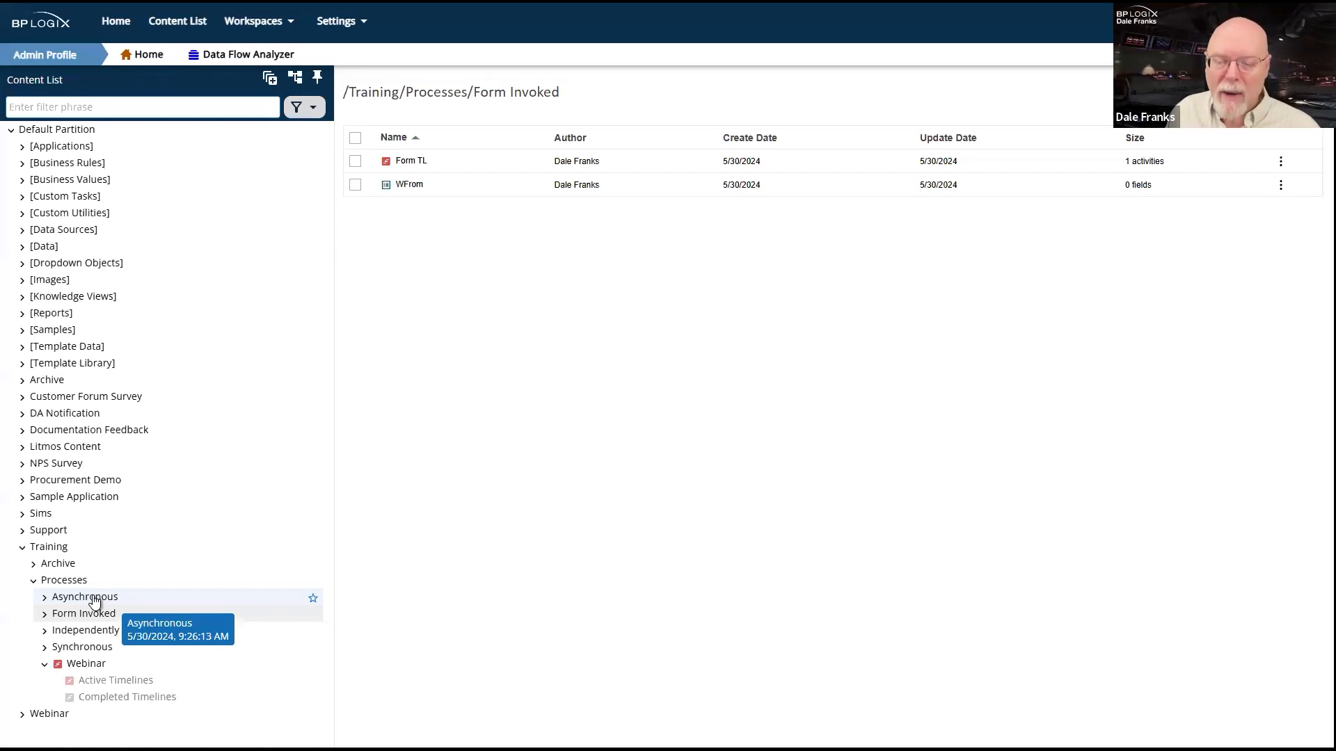
Create a process timeline named Parent Process in the Training/Processes/Asynchronous folder.
left_click(85, 597)
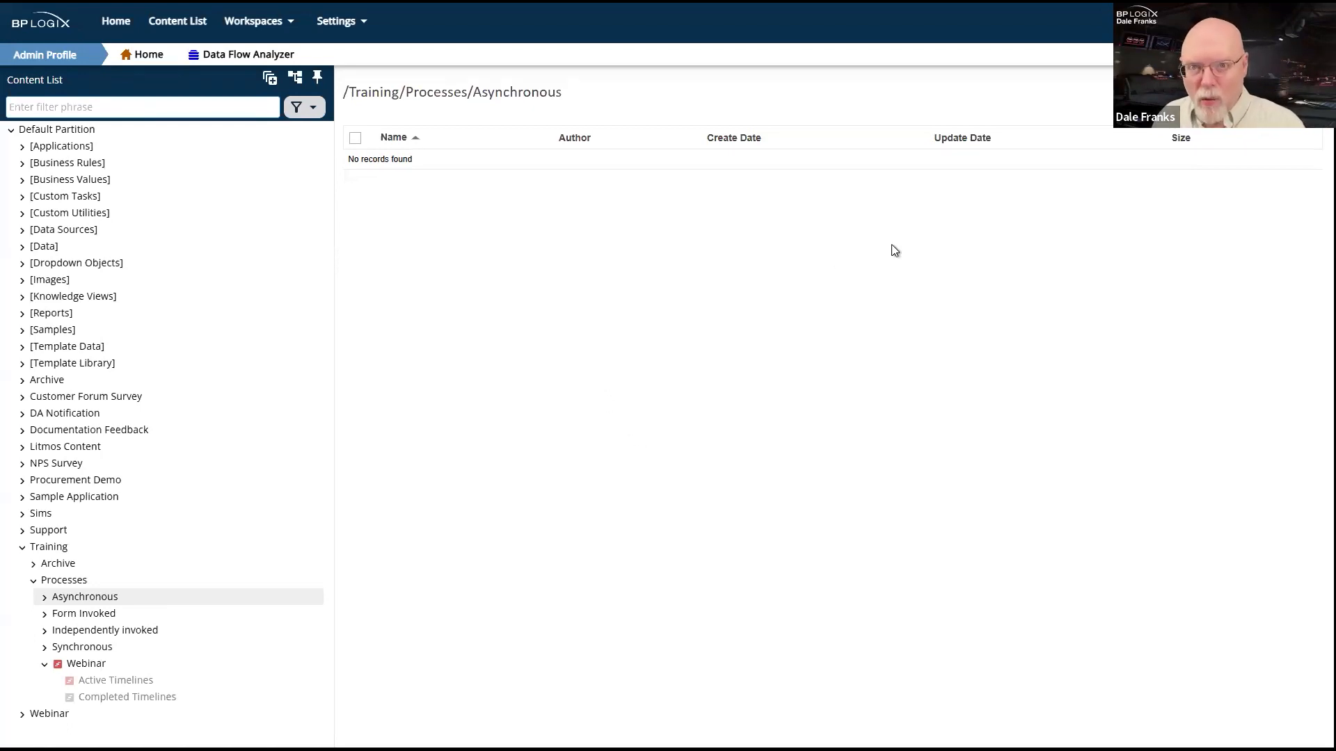
left_click(1301, 92)
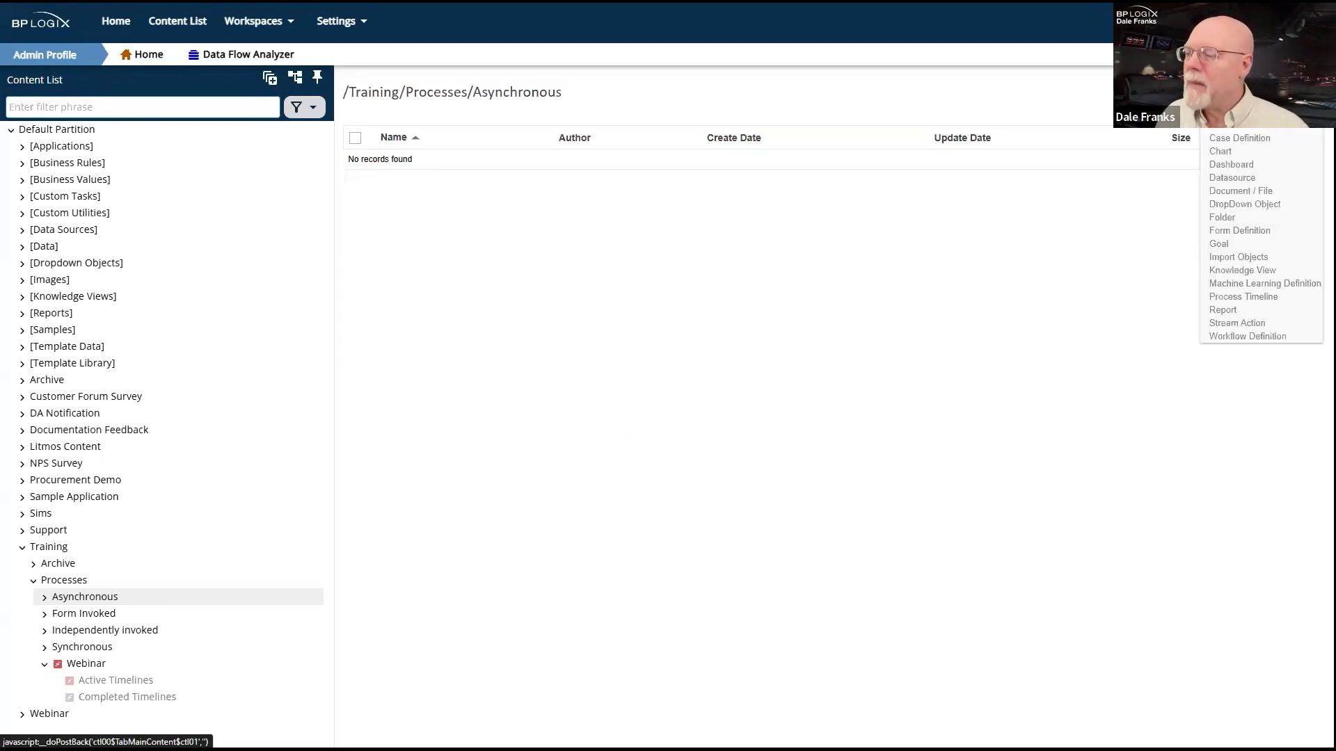
left_click(1271, 300)
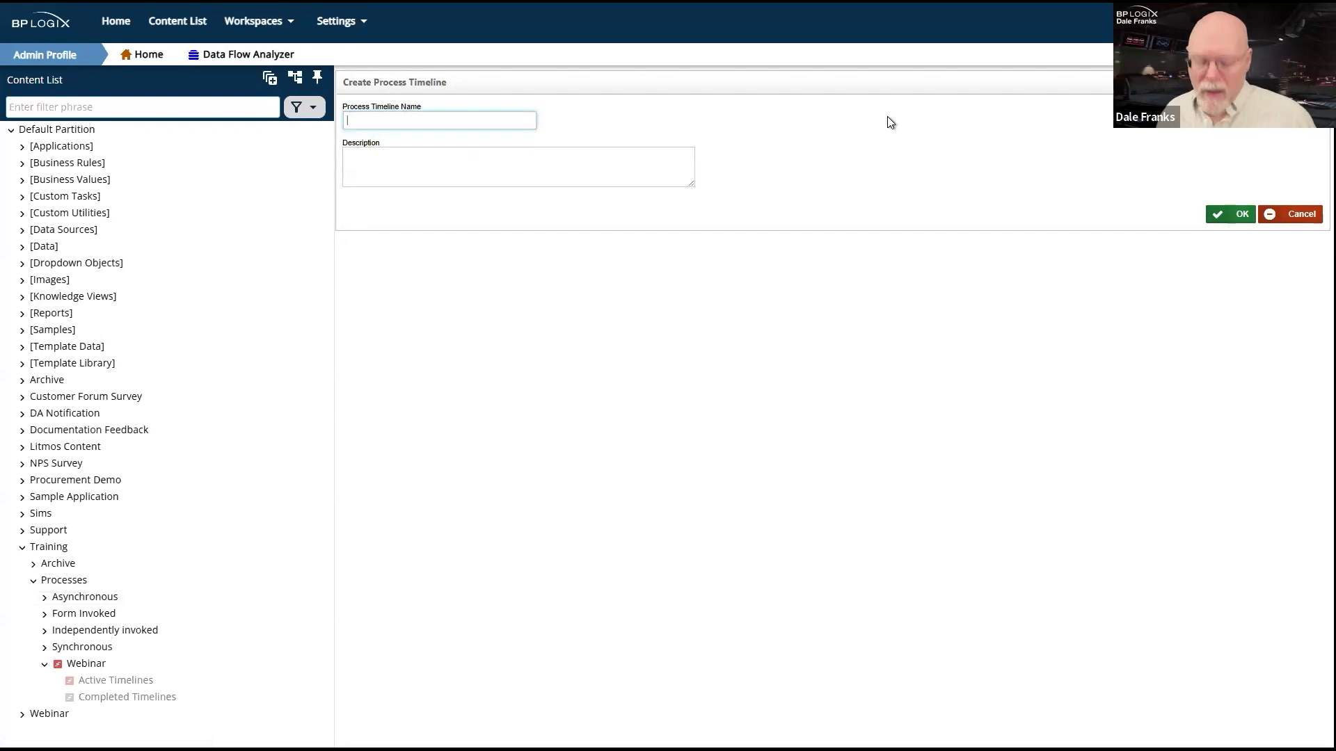
type("Parent ")
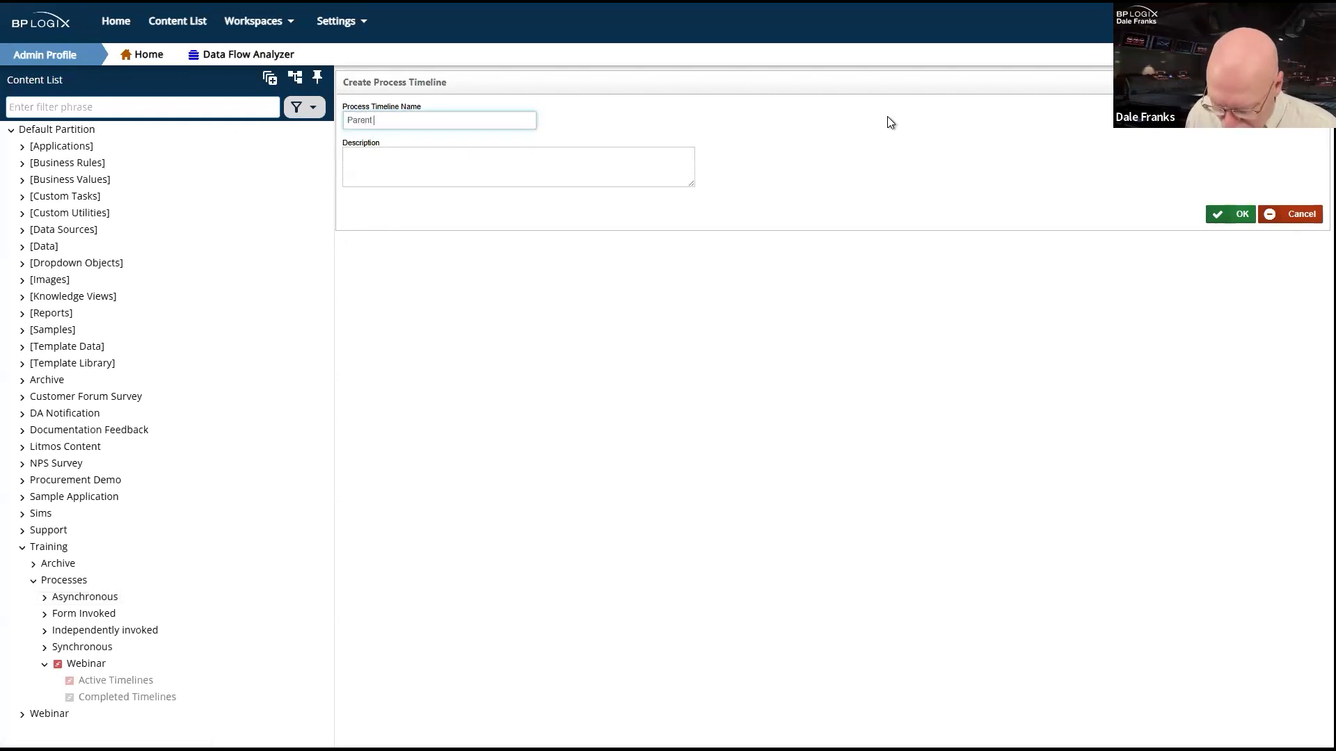
type("Proces")
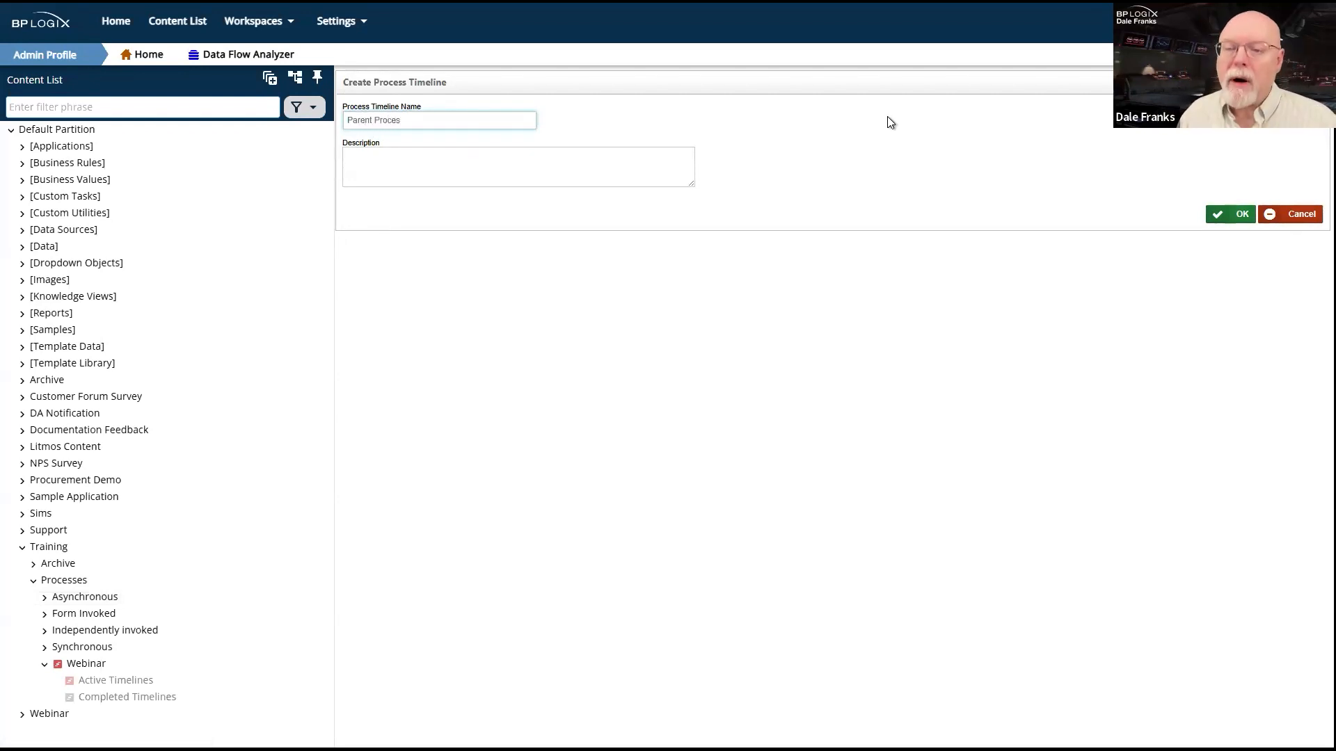
type("s")
left_click(1233, 220)
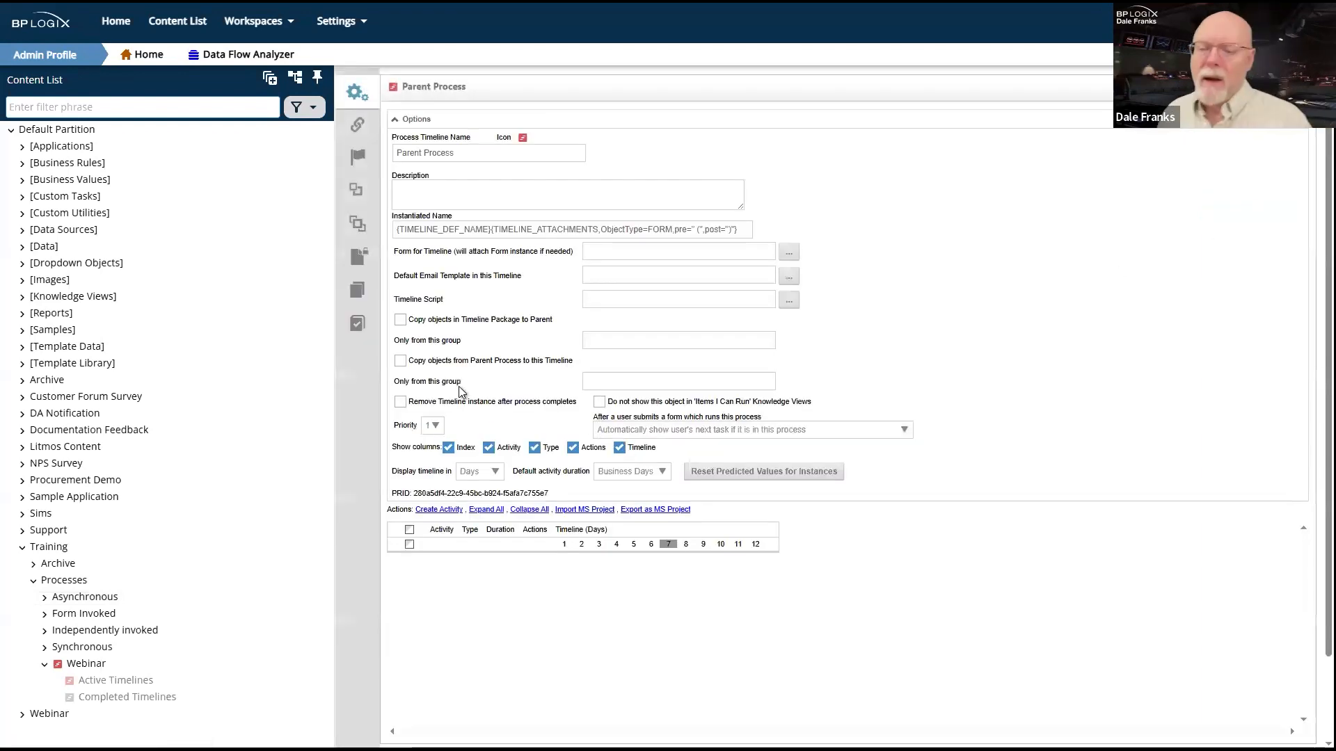
Add three activities to the Parent Process timeline and make Activity 2 dependent on Activity 1.
left_click(396, 119)
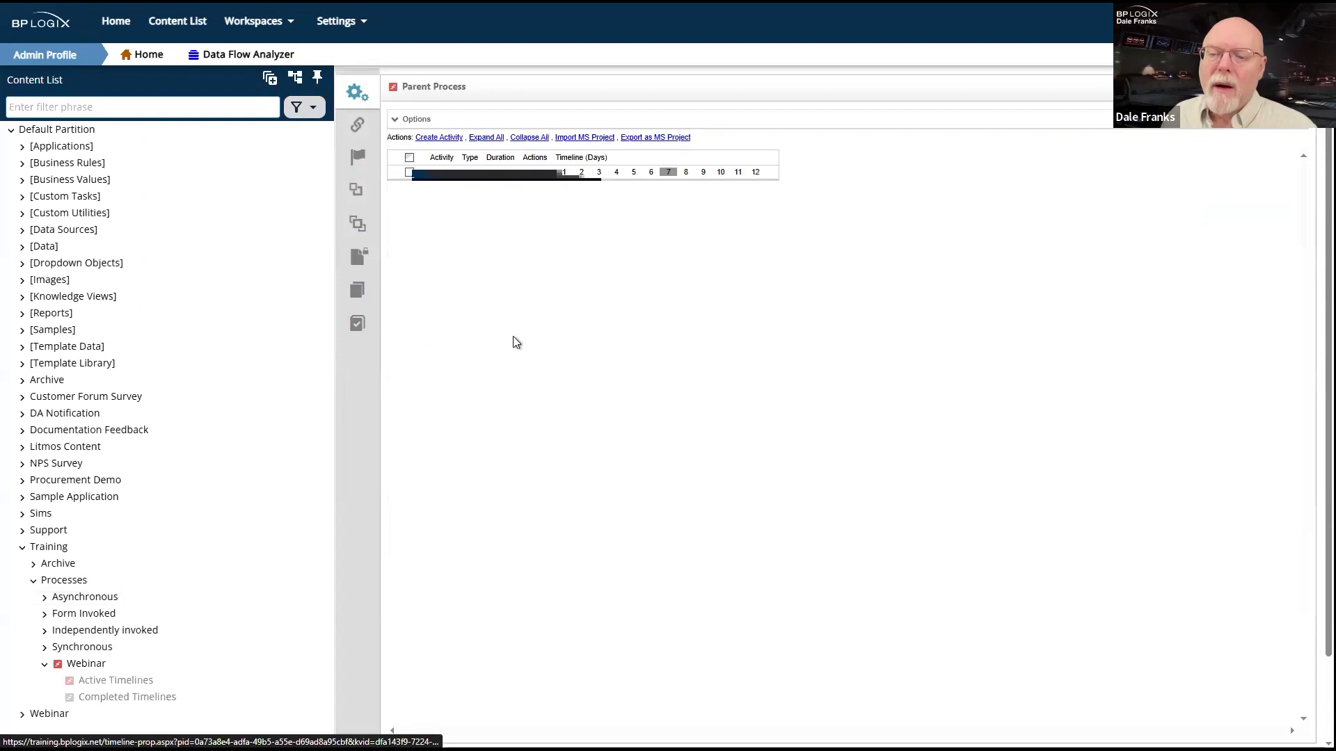
left_click(438, 138)
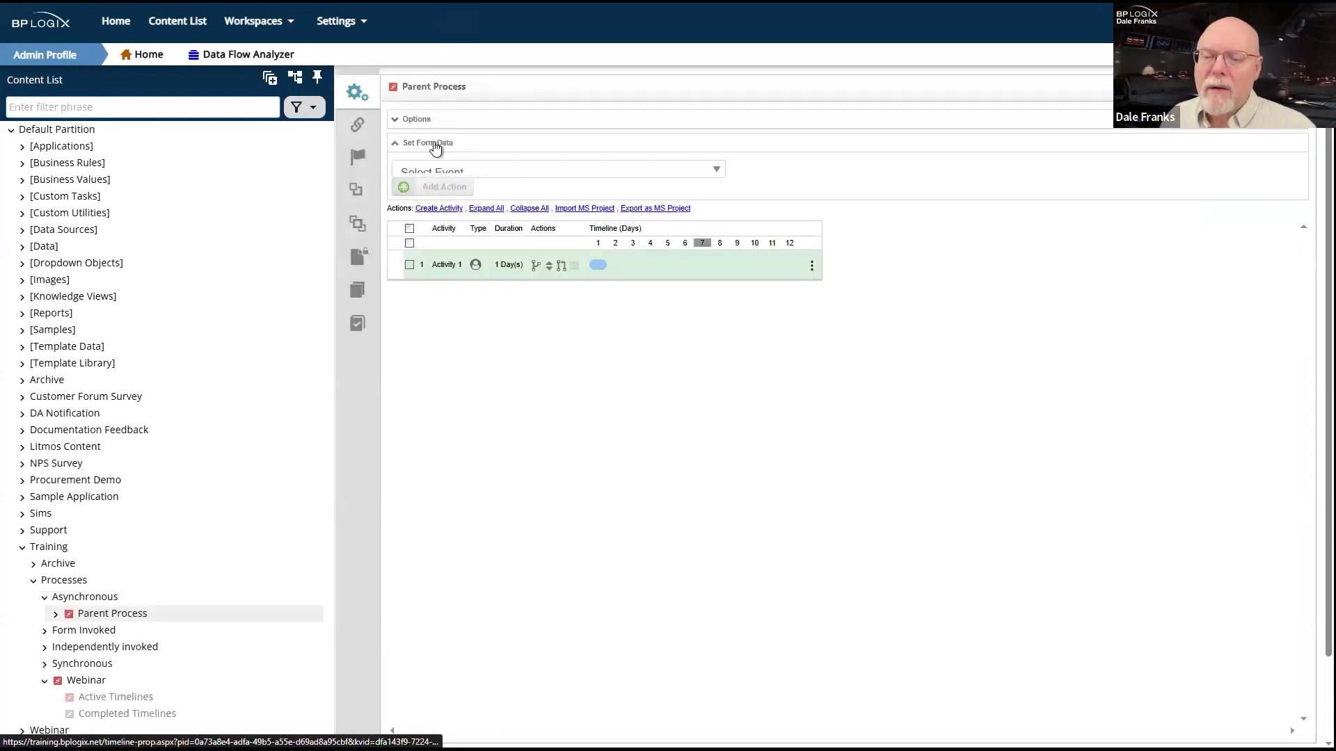
left_click(432, 143)
left_click(439, 161)
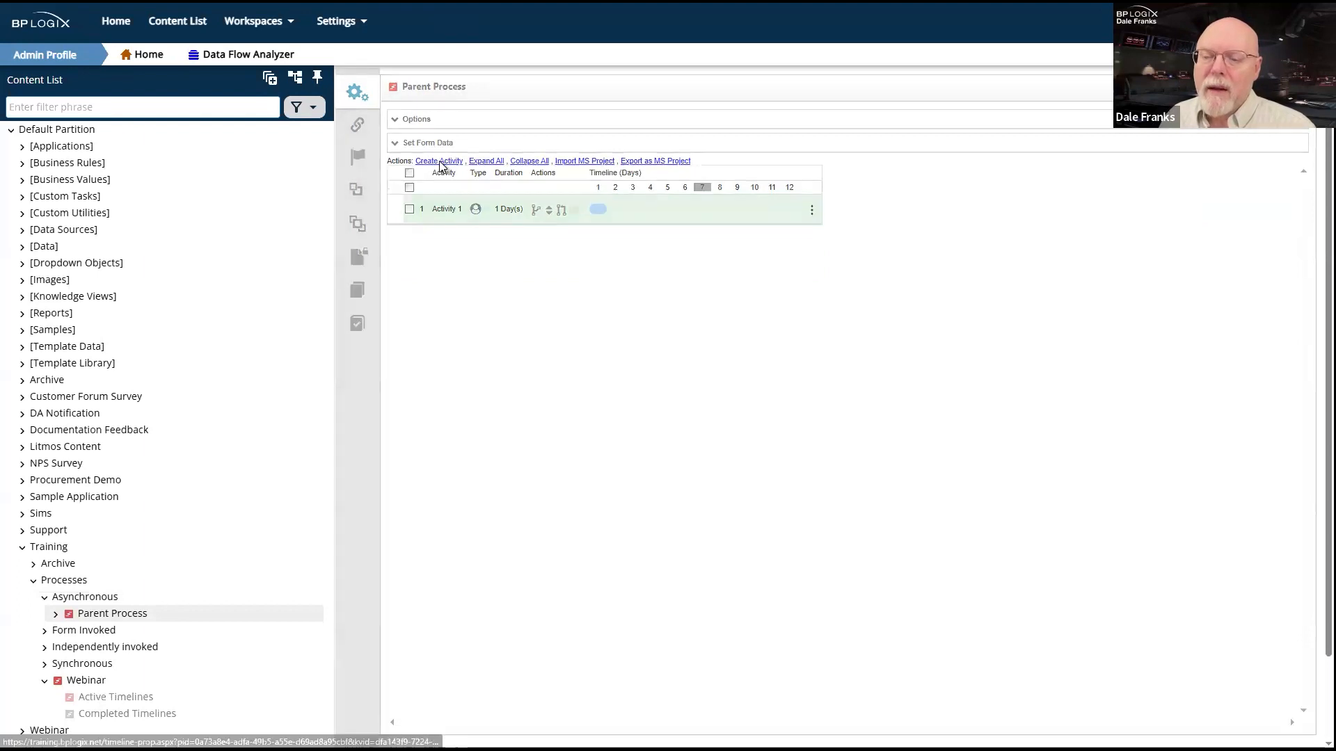
left_click(439, 160)
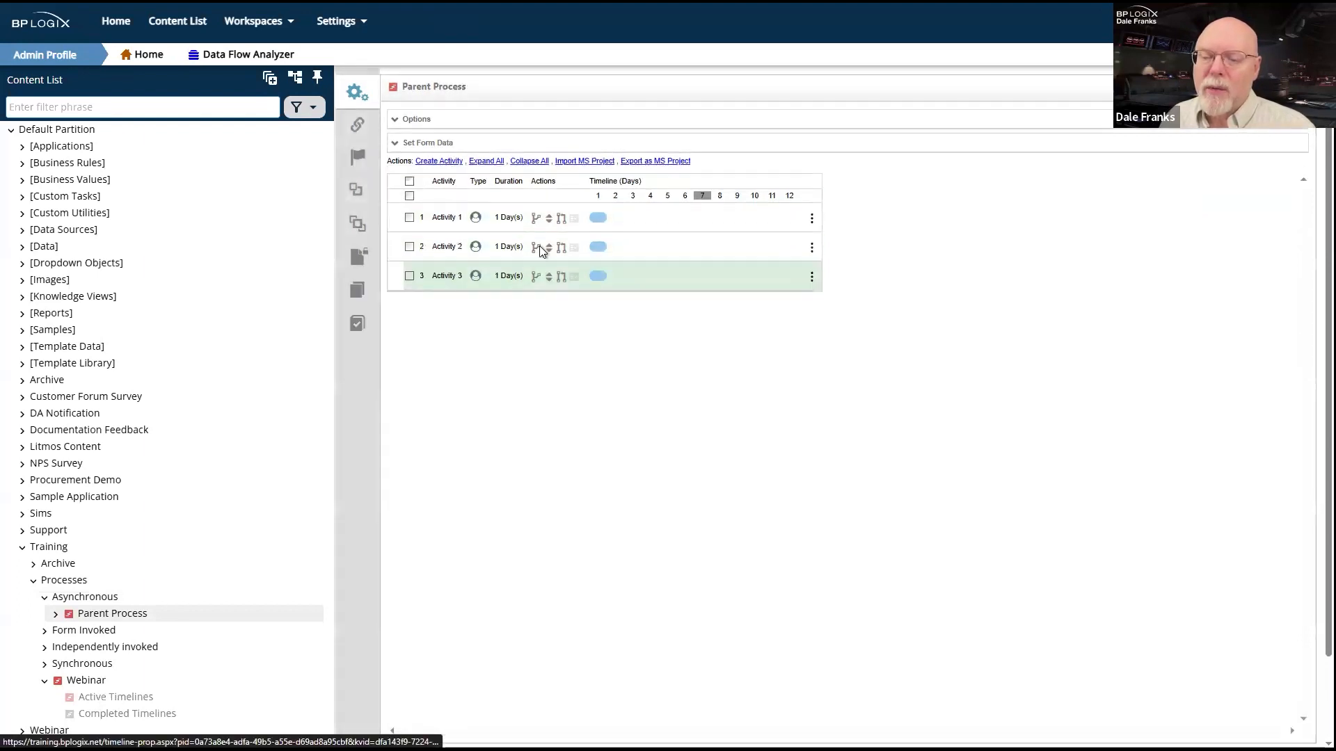
left_click_drag(561, 247, 561, 220)
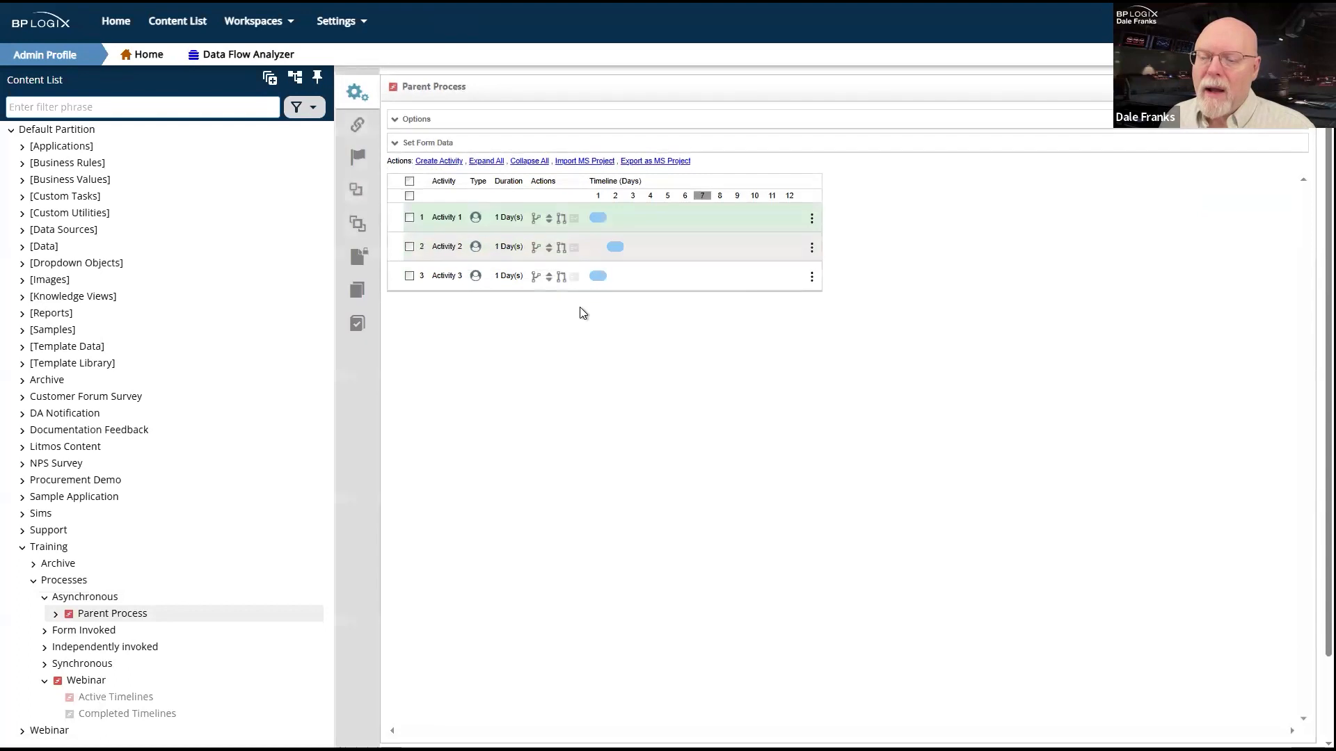
Try to make Activity 3 dependent on Activity 2 in the Parent Process timeline.
left_click_drag(569, 278, 589, 248)
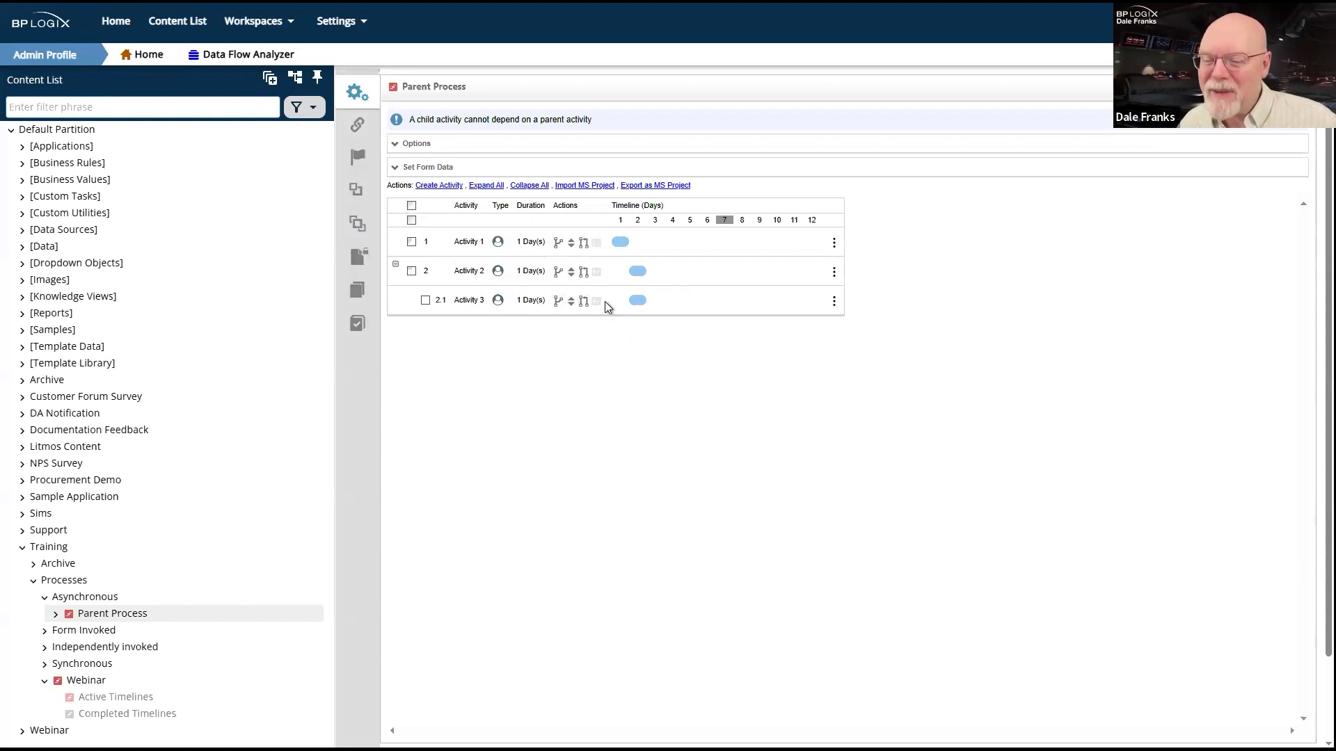
left_click_drag(580, 302, 528, 287)
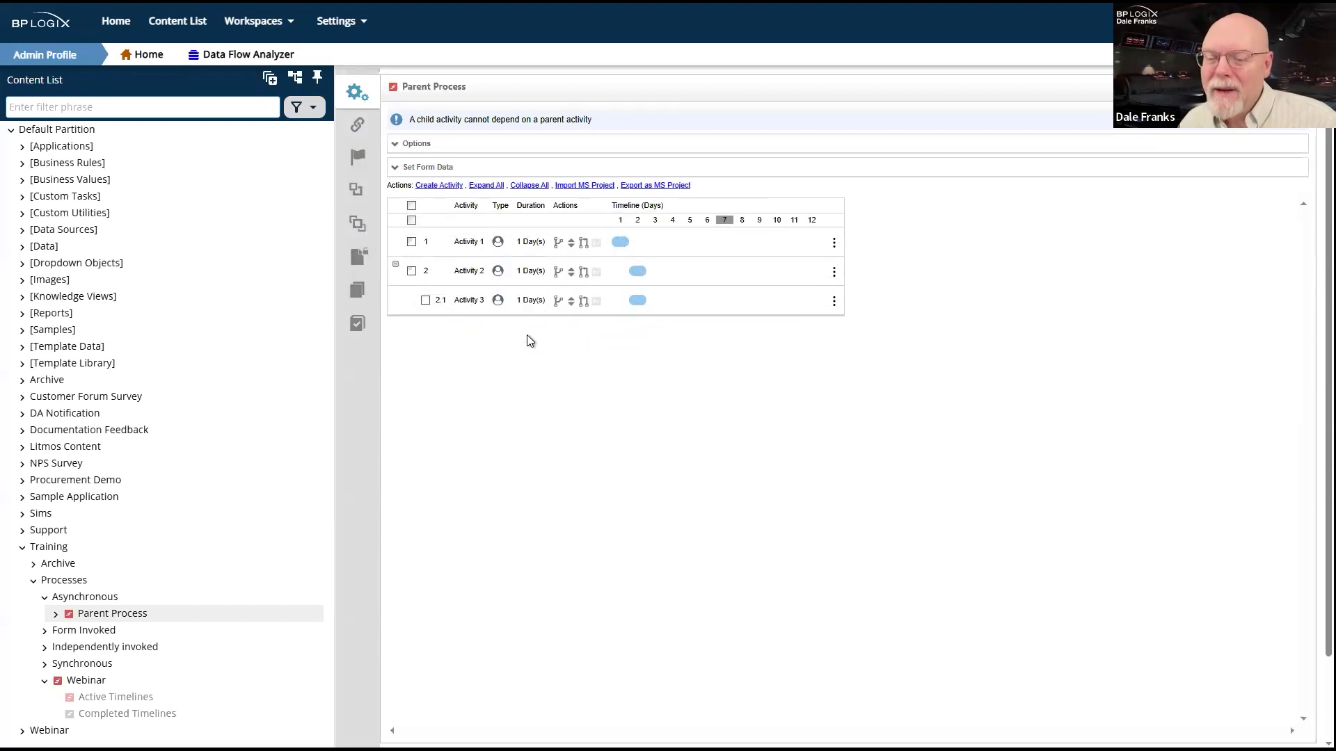
Remove the nested Activity 3 and replace it with a new top-level activity that depends on Activity 2.
left_click(425, 300)
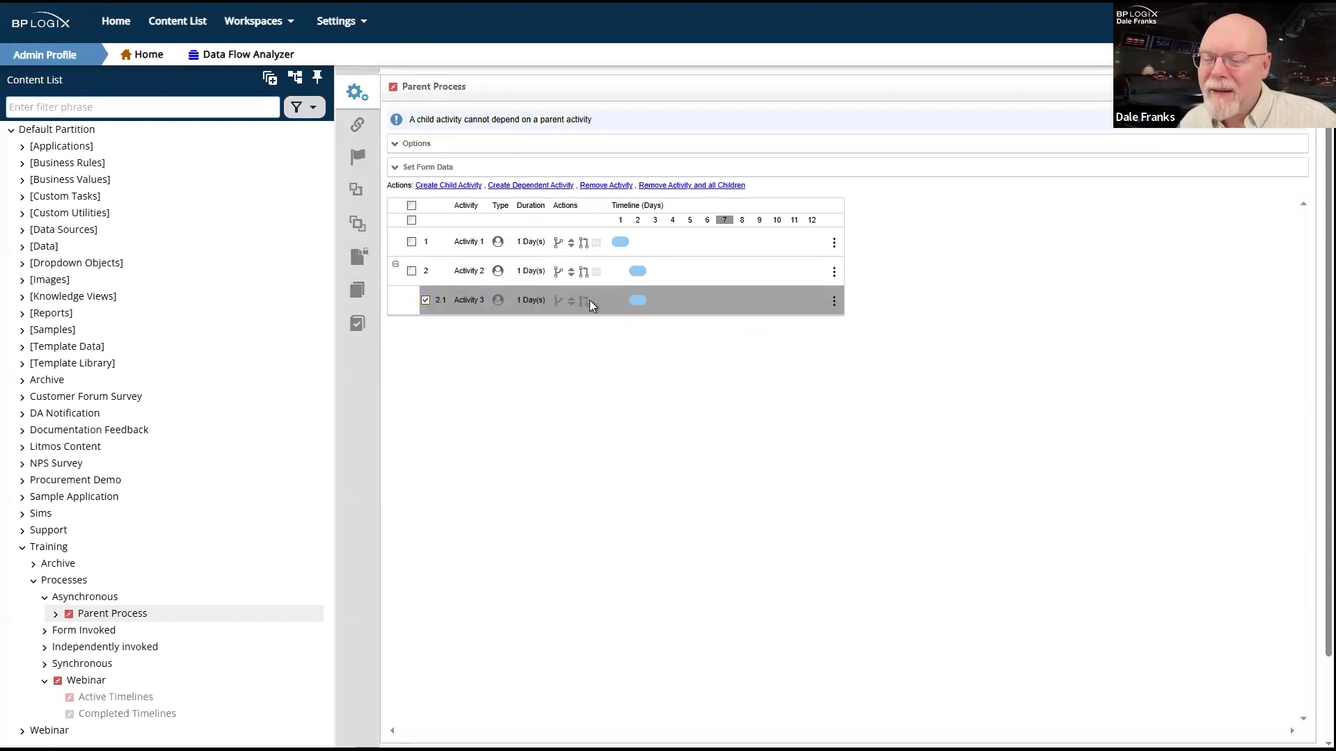
left_click_drag(587, 302, 516, 302)
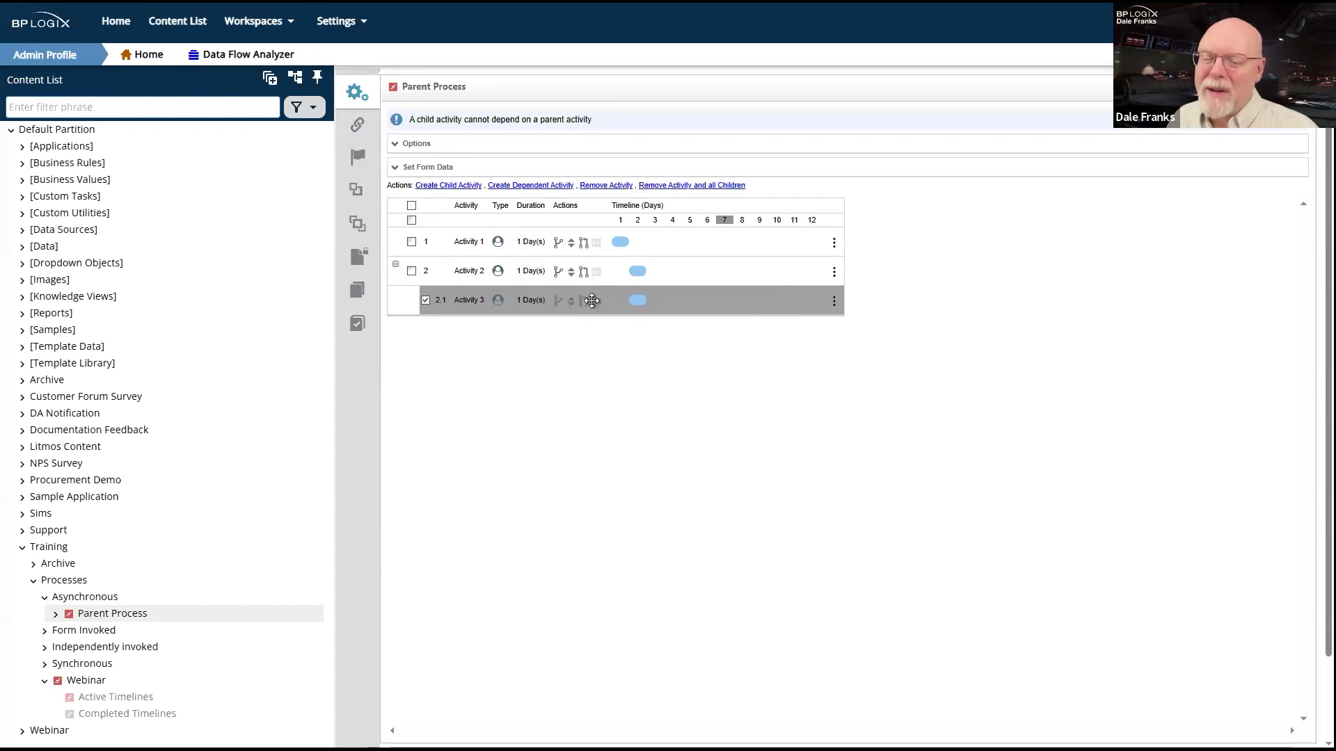
left_click(603, 185)
left_click(739, 37)
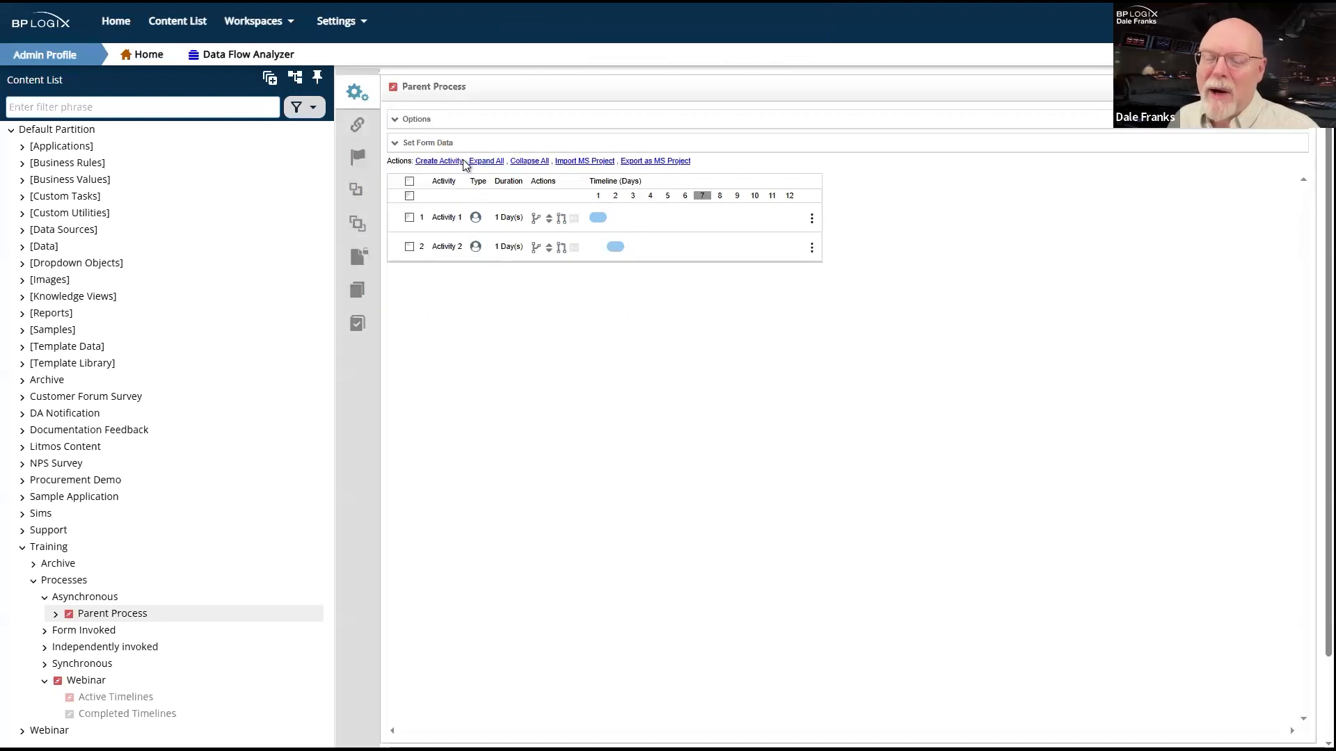
left_click(439, 160)
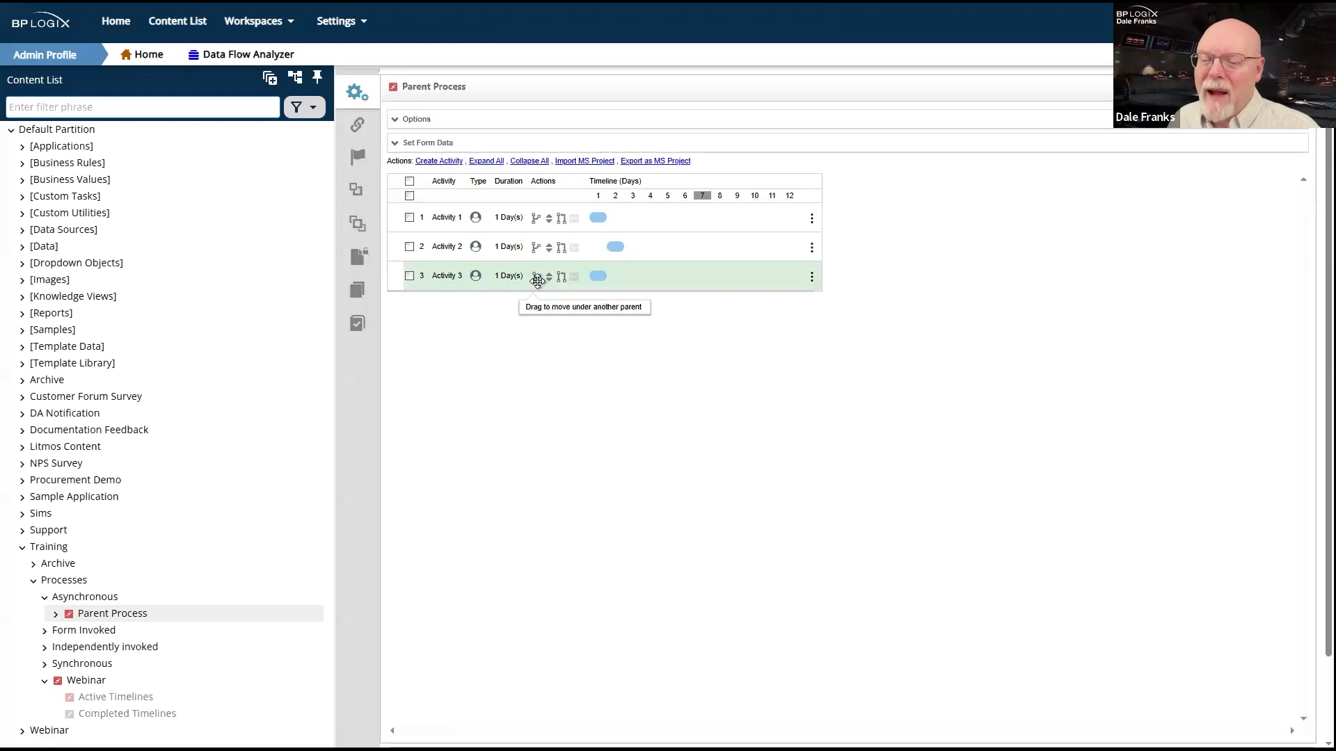
left_click_drag(561, 284, 569, 260)
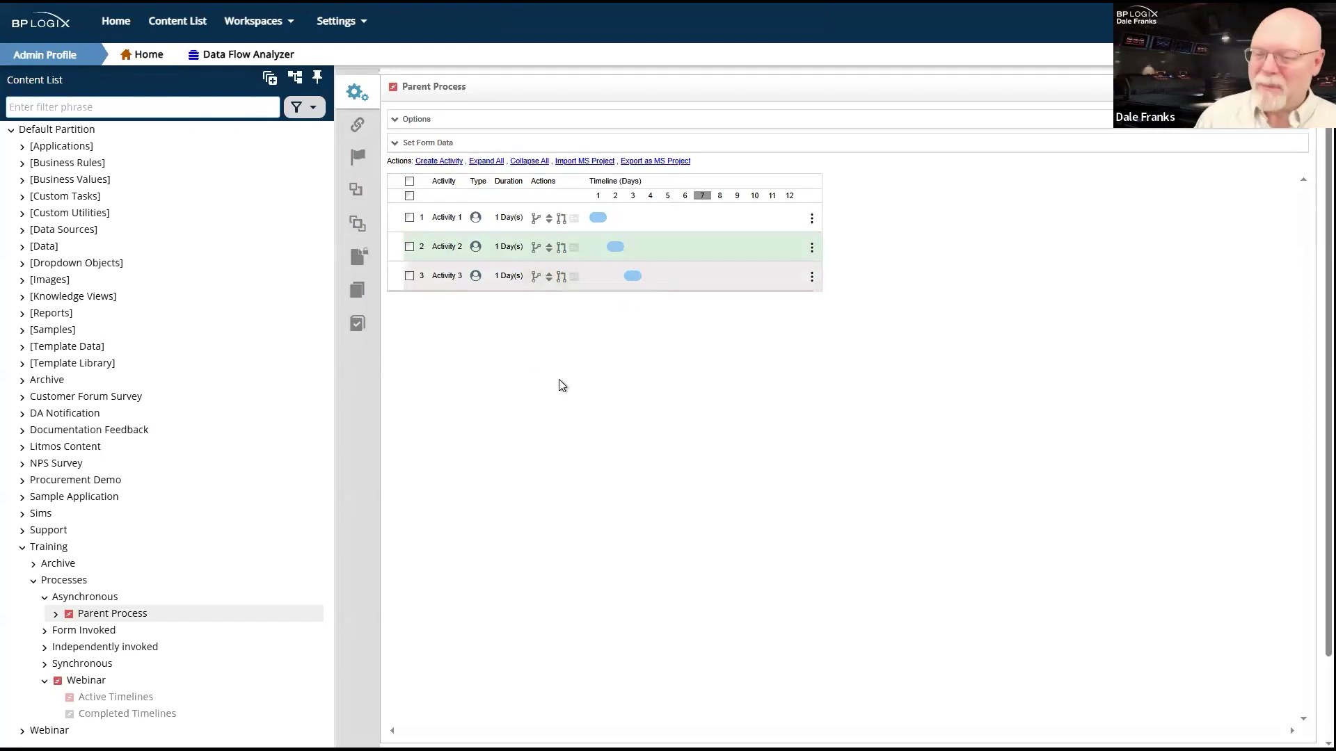
Change Activity 2's activity type to Custom Task and open its custom task settings.
left_click(448, 248)
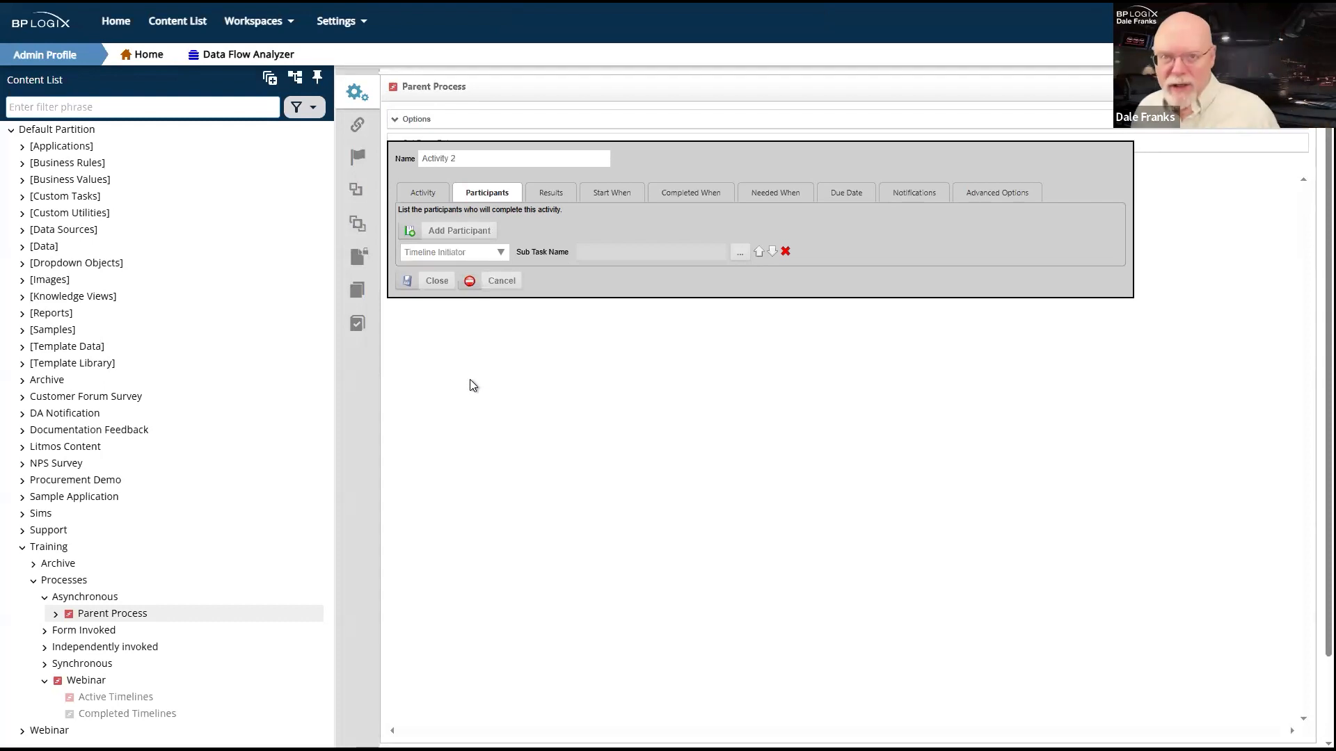
left_click(425, 195)
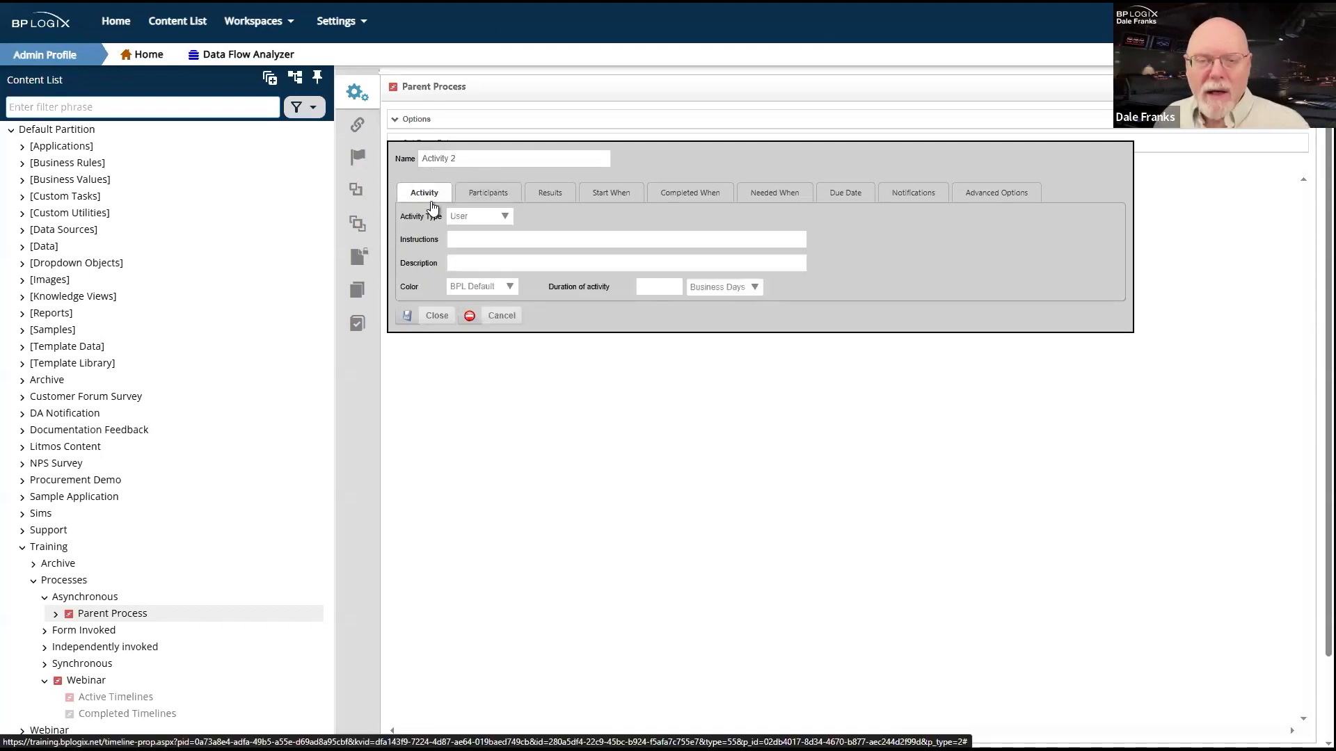
left_click(497, 219)
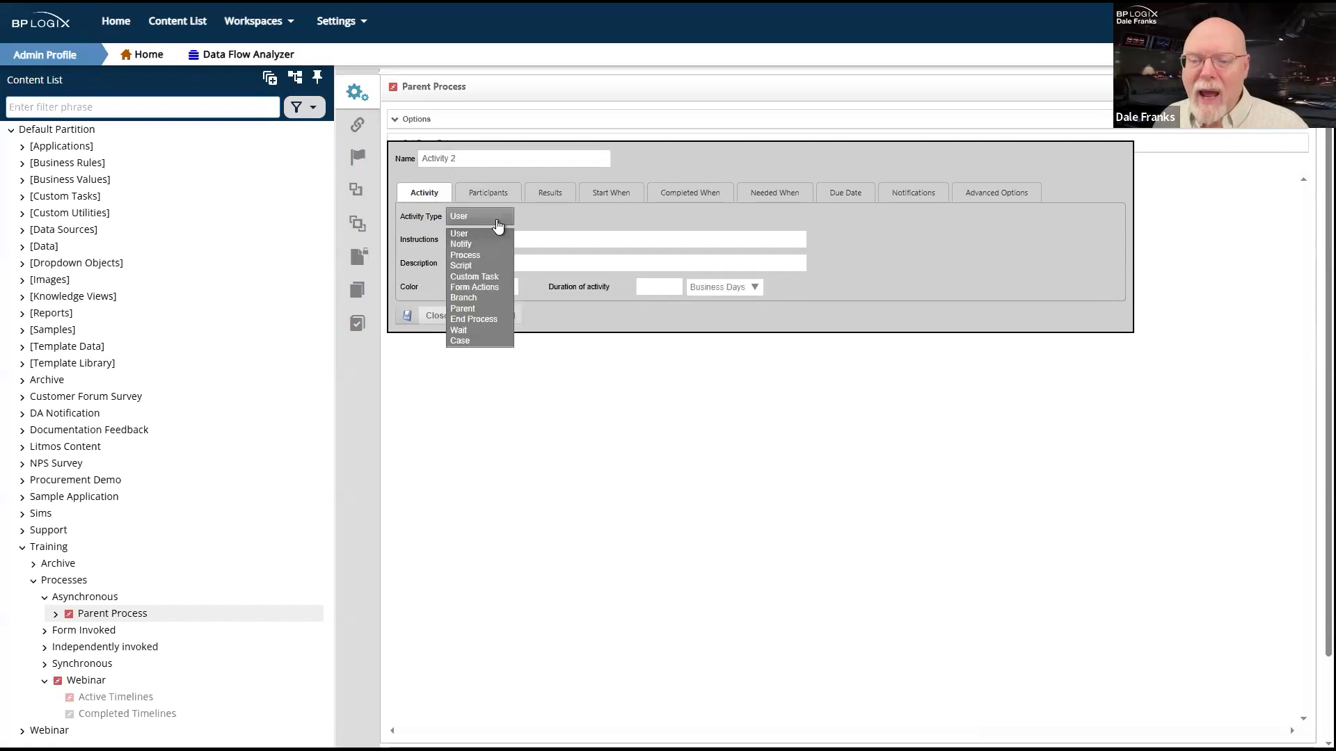
left_click(478, 278)
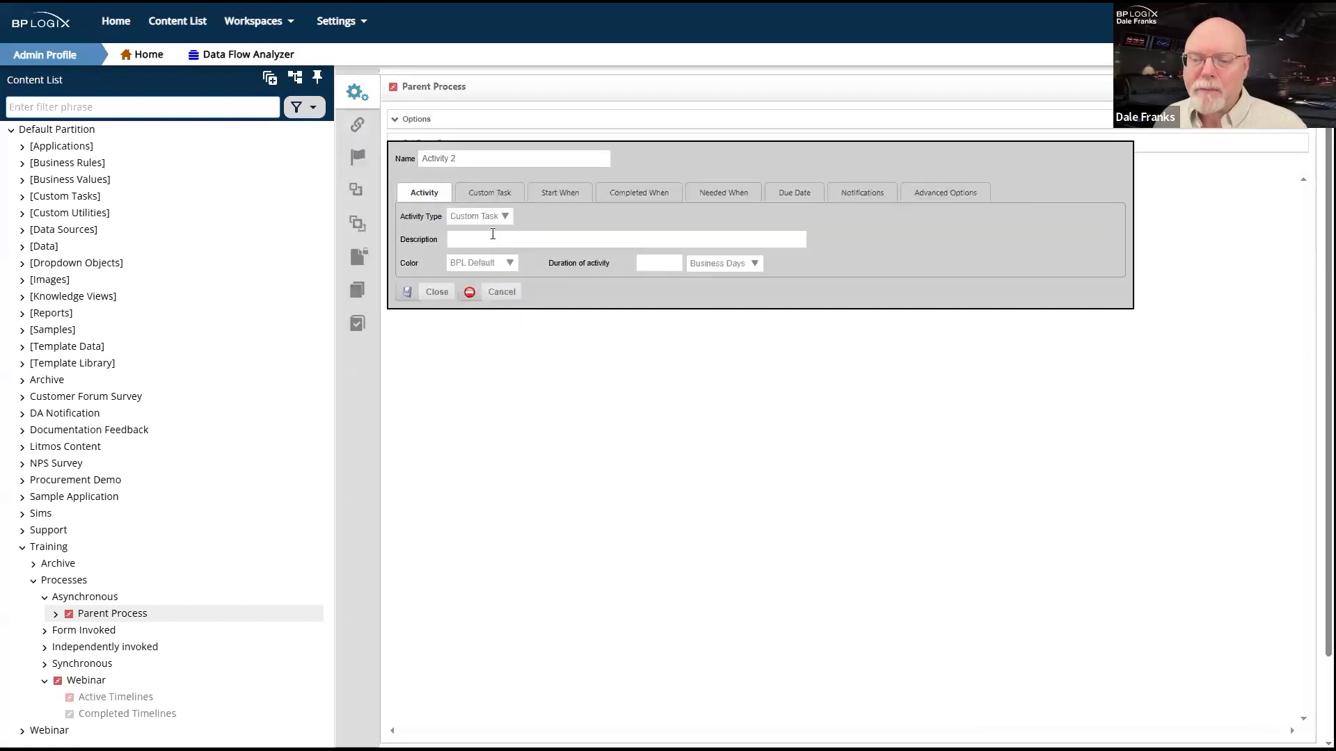
left_click(488, 195)
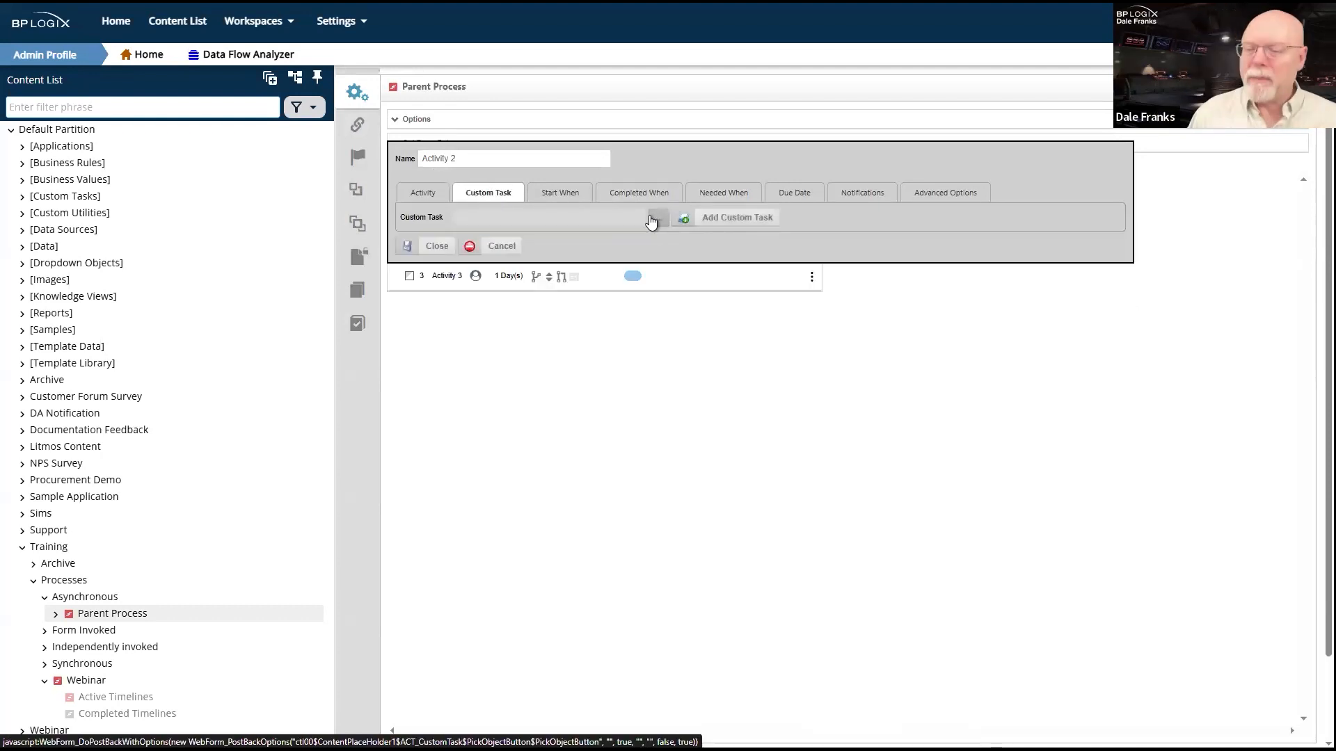
Add the Run Process custom task to Activity 2 and save the Parent Process timeline.
left_click(653, 220)
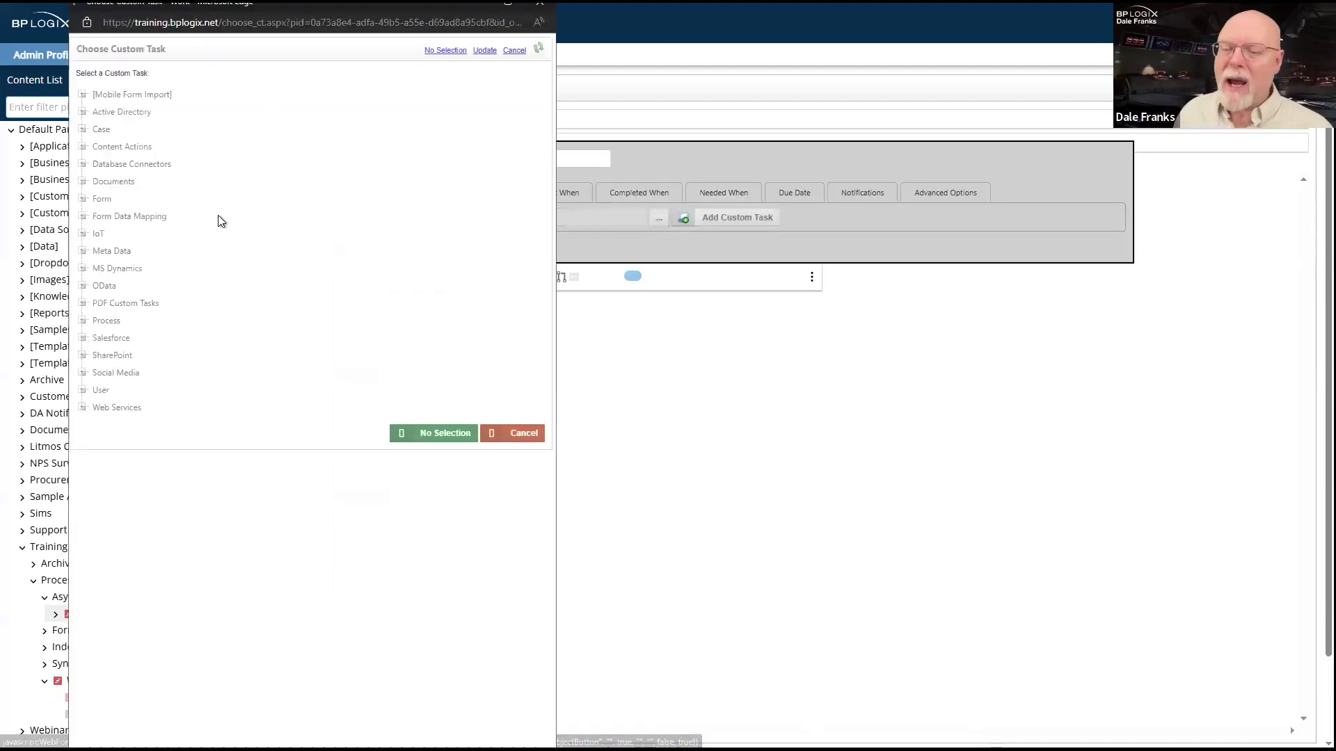
left_click(82, 321)
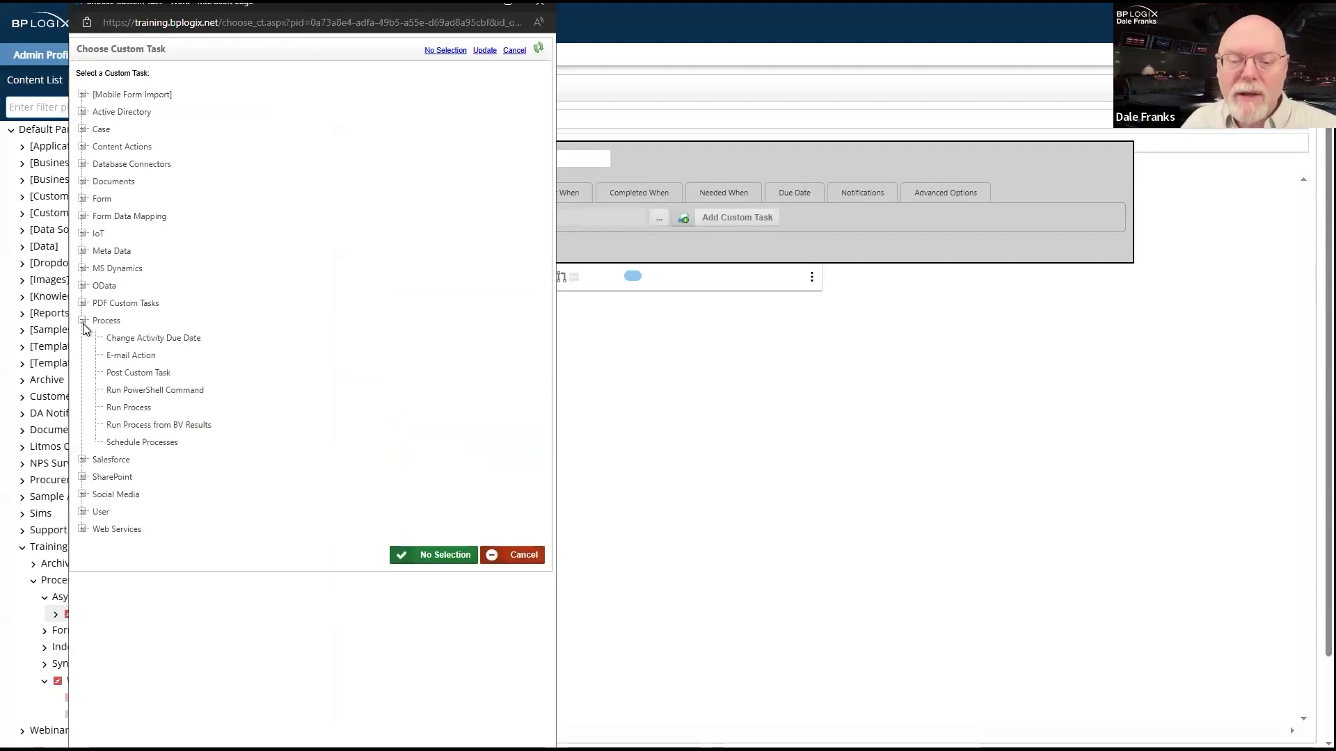
left_click(128, 409)
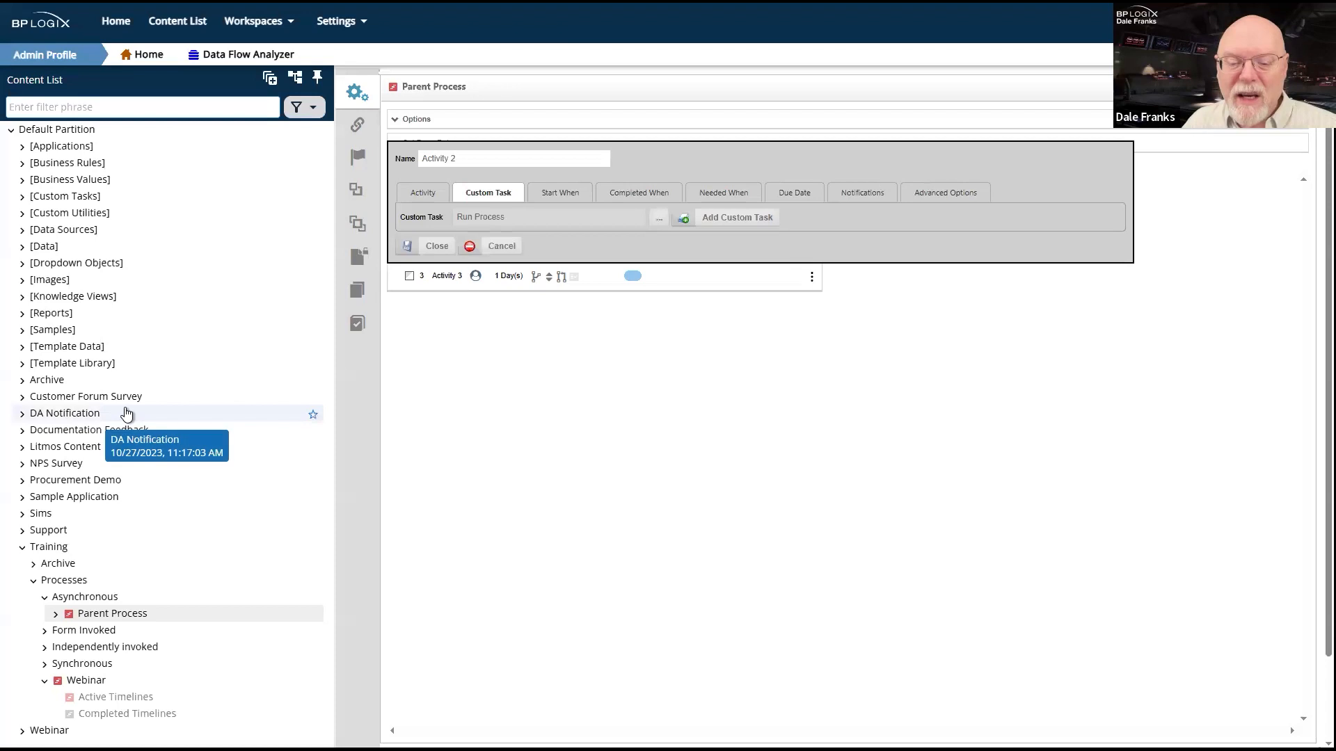
left_click(760, 221)
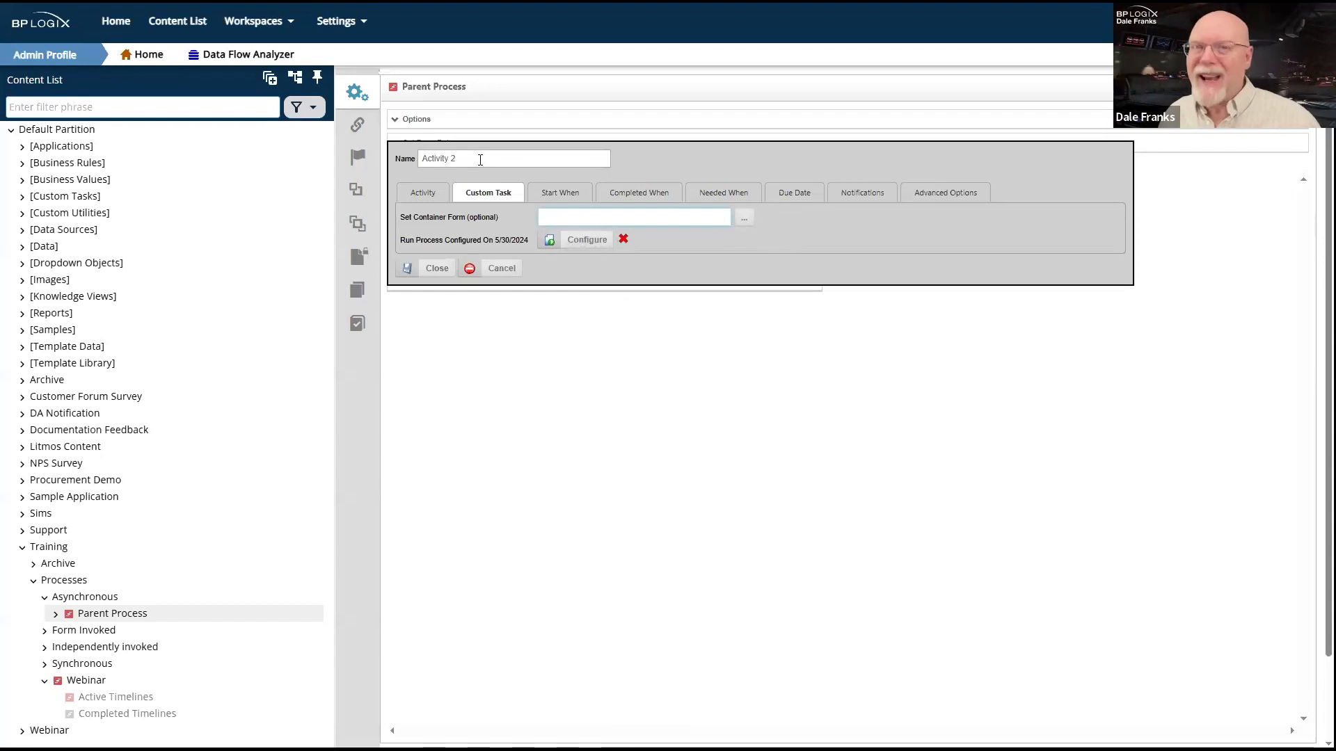
left_click(591, 240)
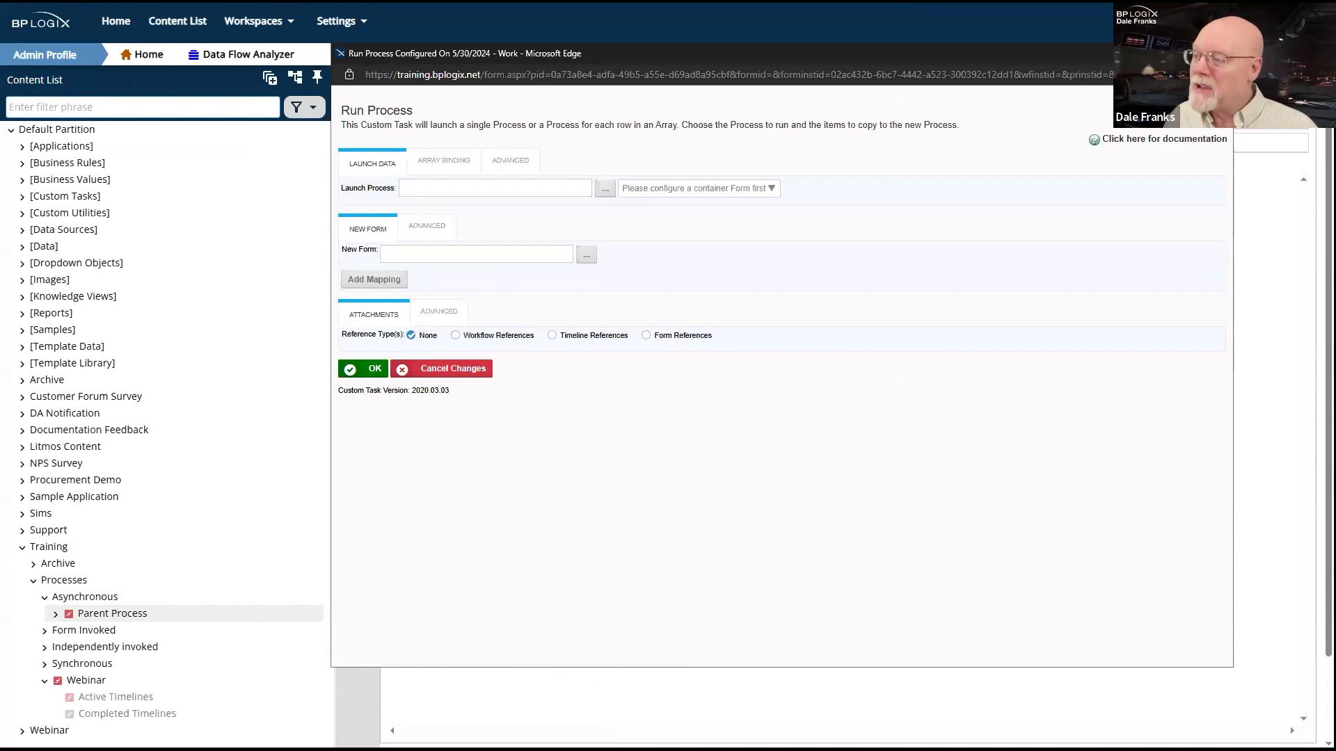
left_click(1217, 53)
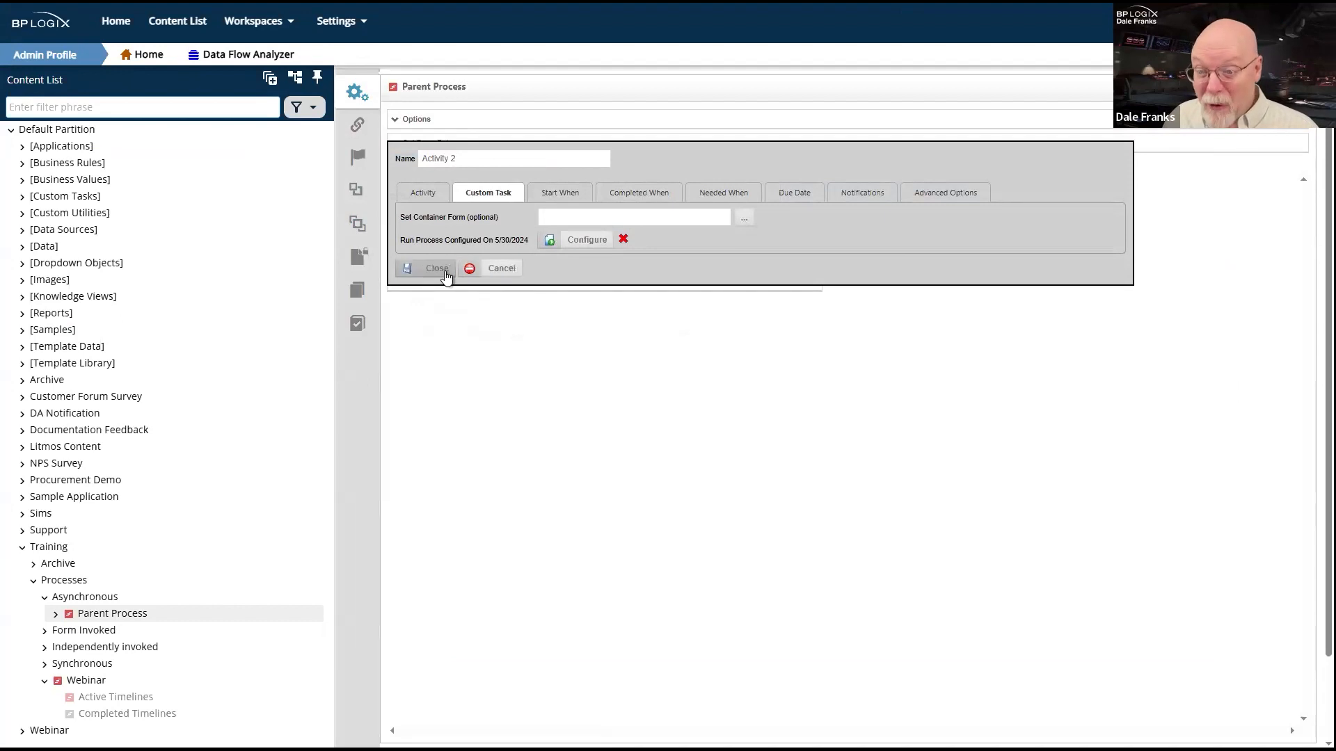
left_click(443, 273)
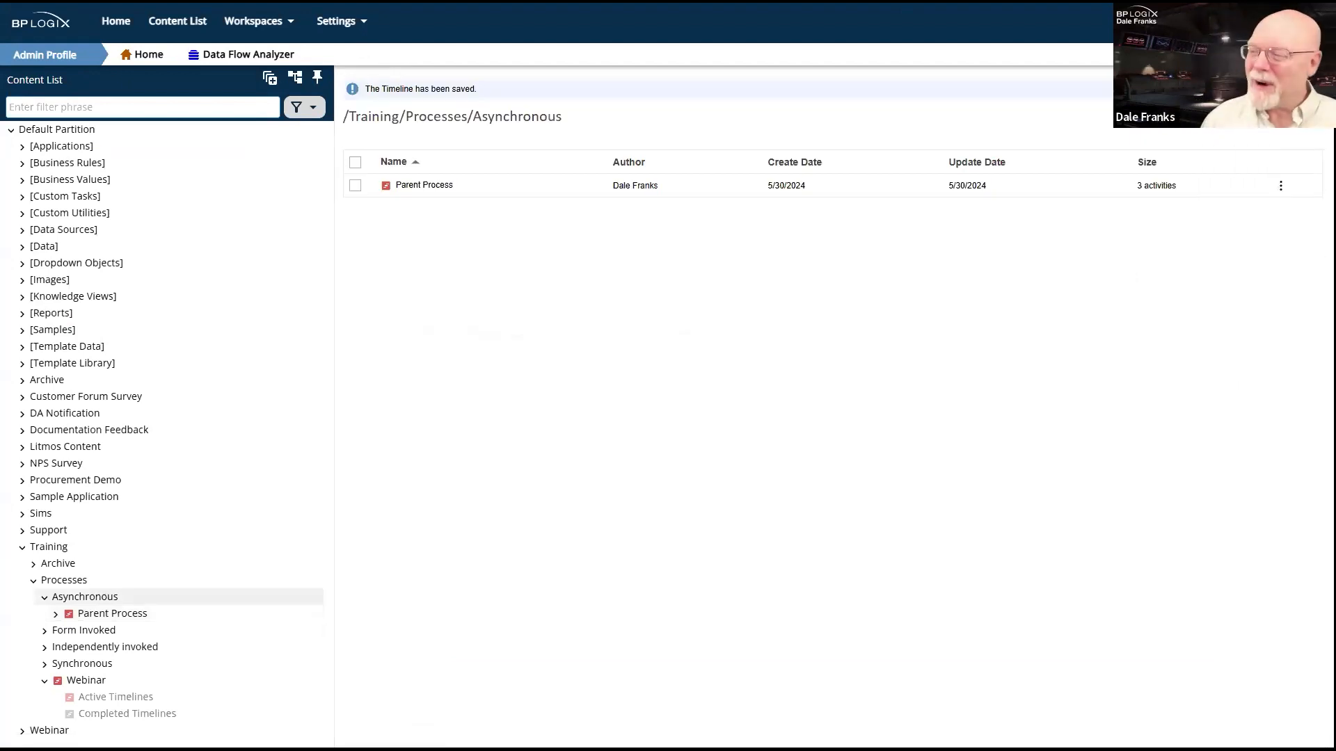
Create a process timeline named Subprocess in the Asynchronous folder, add one activity and save it.
left_click(1287, 116)
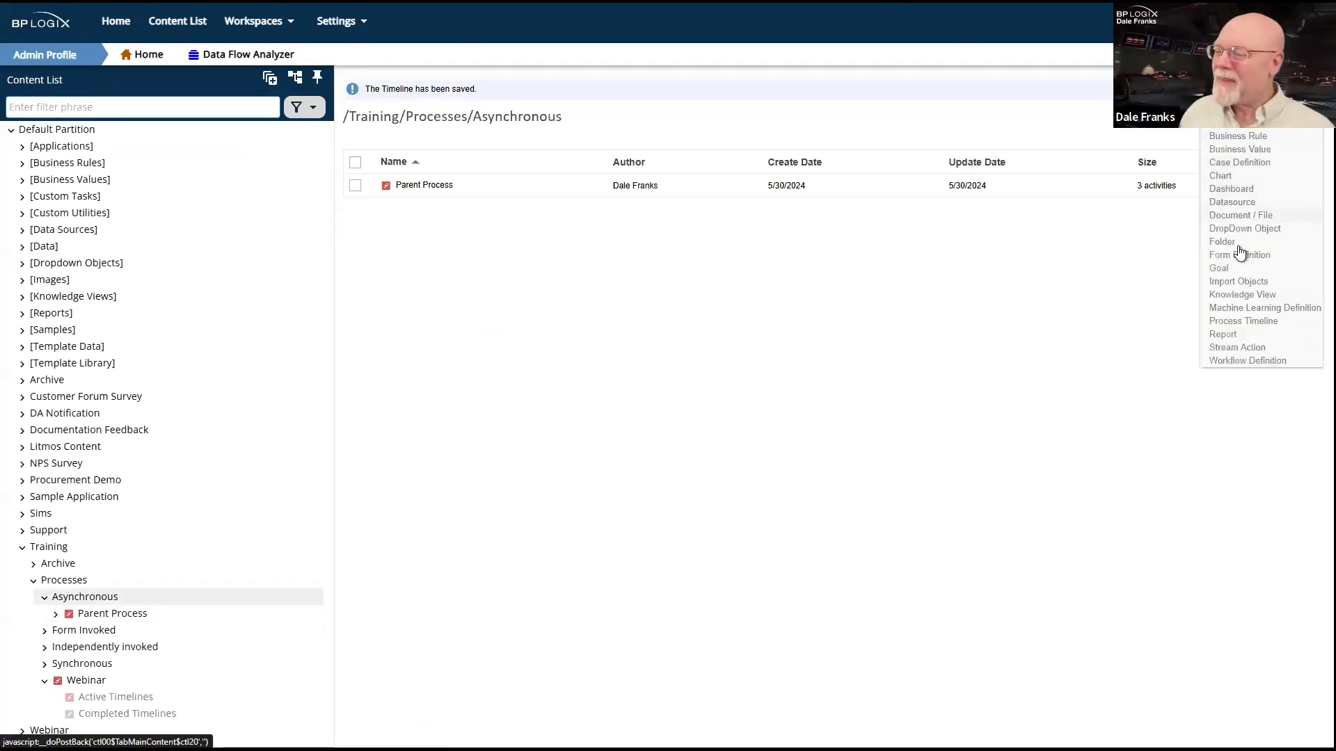
left_click(1245, 322)
left_click(451, 121)
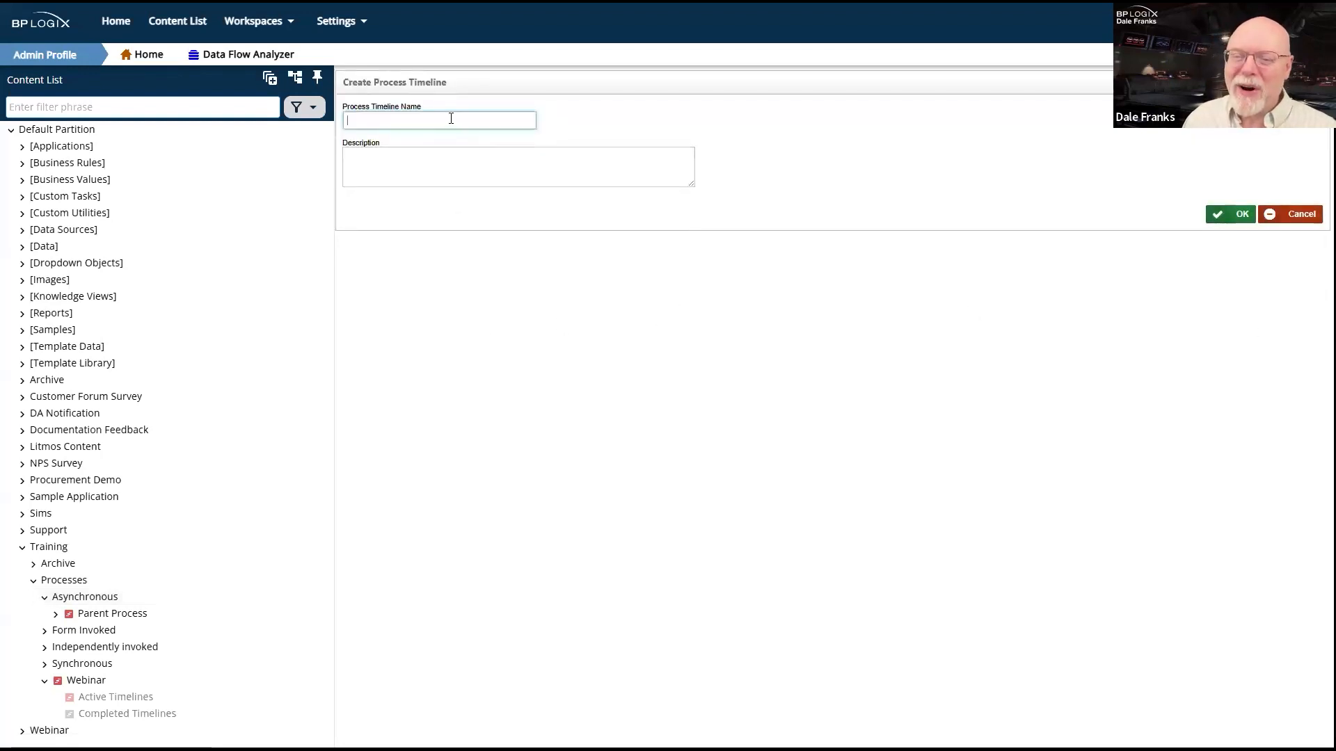
type("Subprocess")
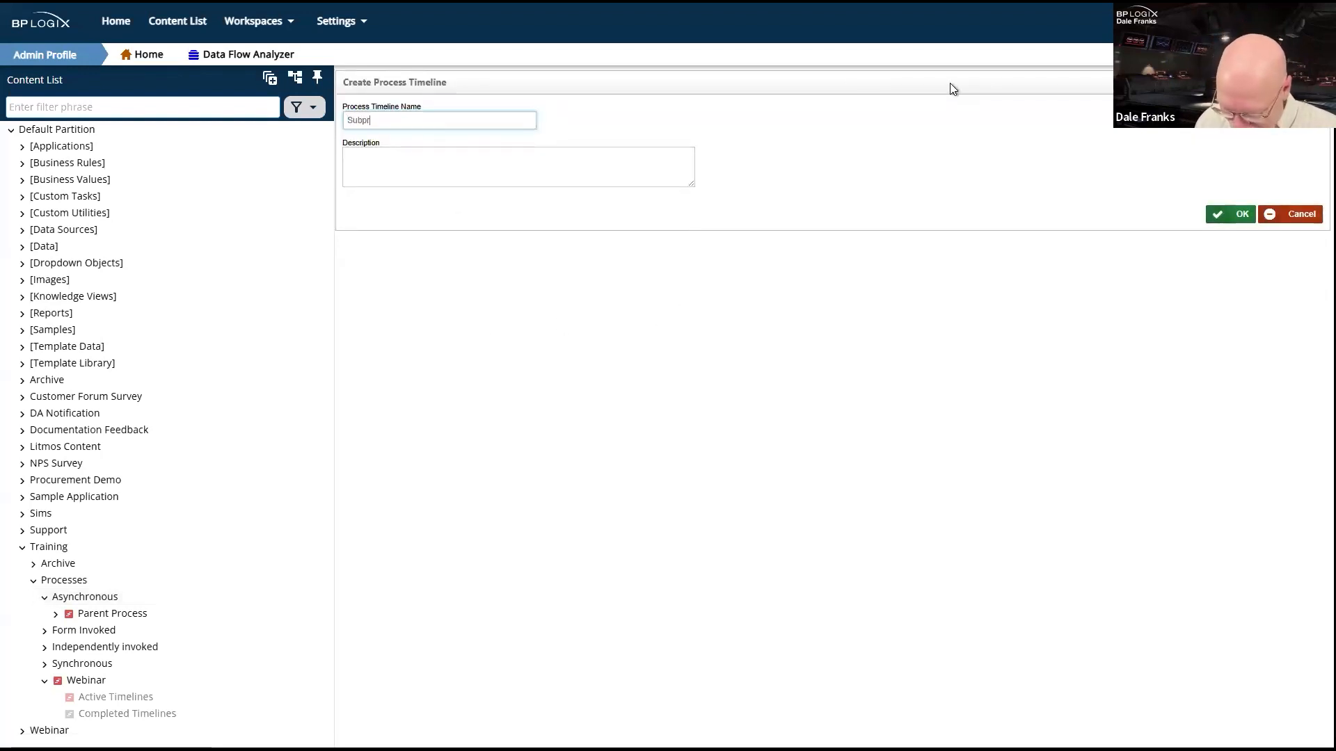
left_click(1244, 219)
left_click(439, 138)
left_click(1244, 88)
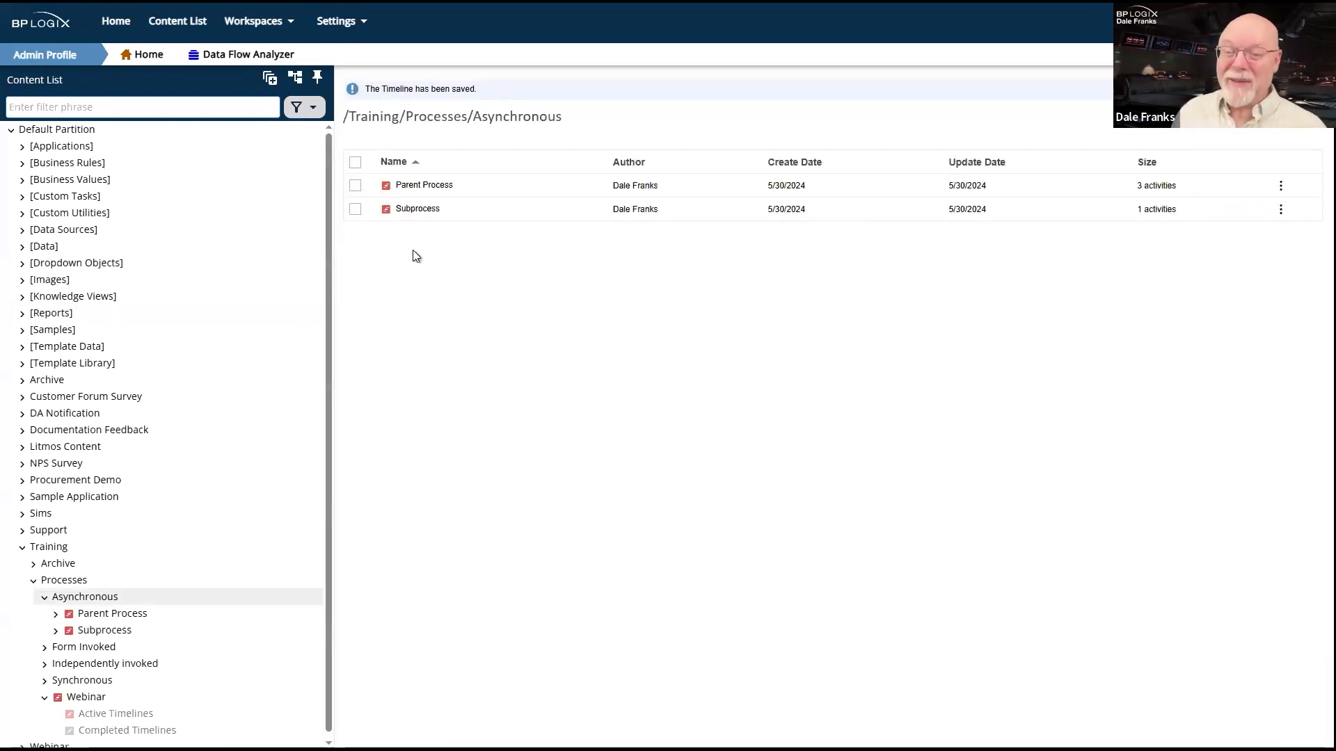
Rename the Subprocess timeline's Activity 1 to "Subprocess Activity 1" and save the timeline.
left_click(428, 193)
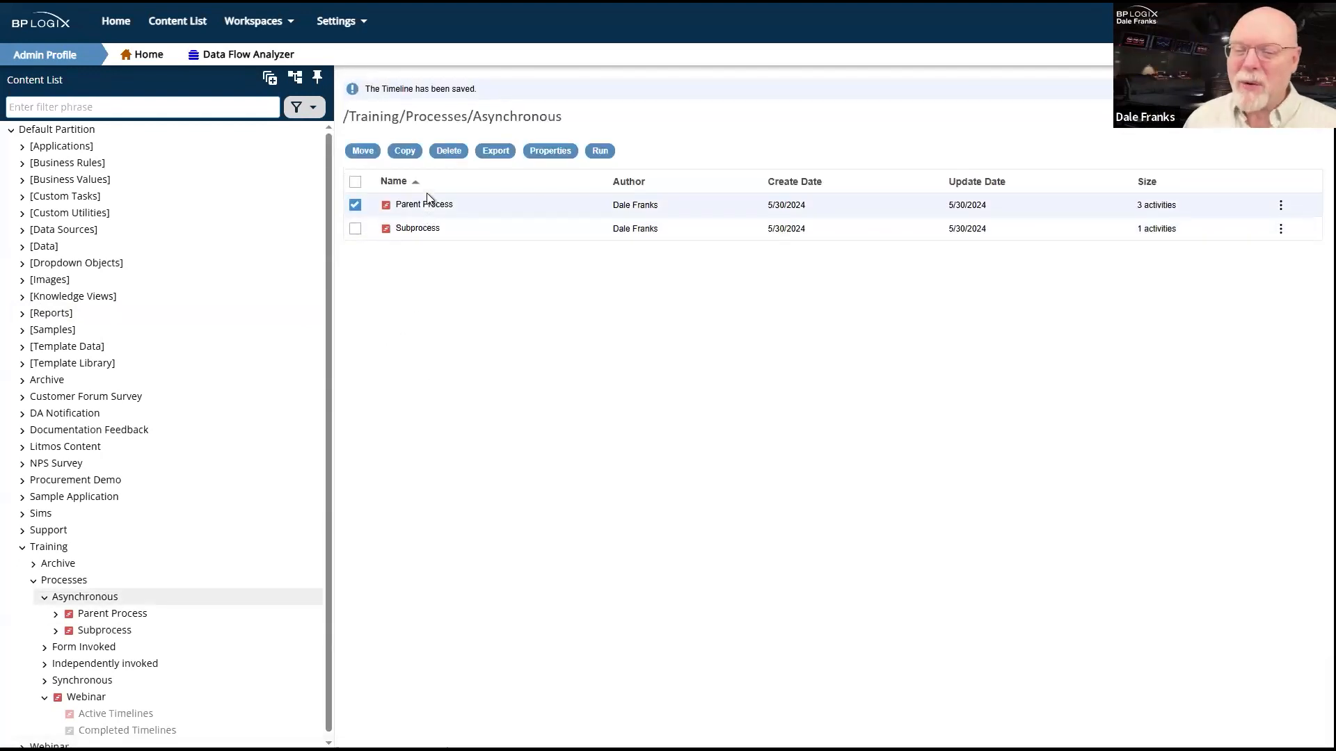
left_click(426, 230)
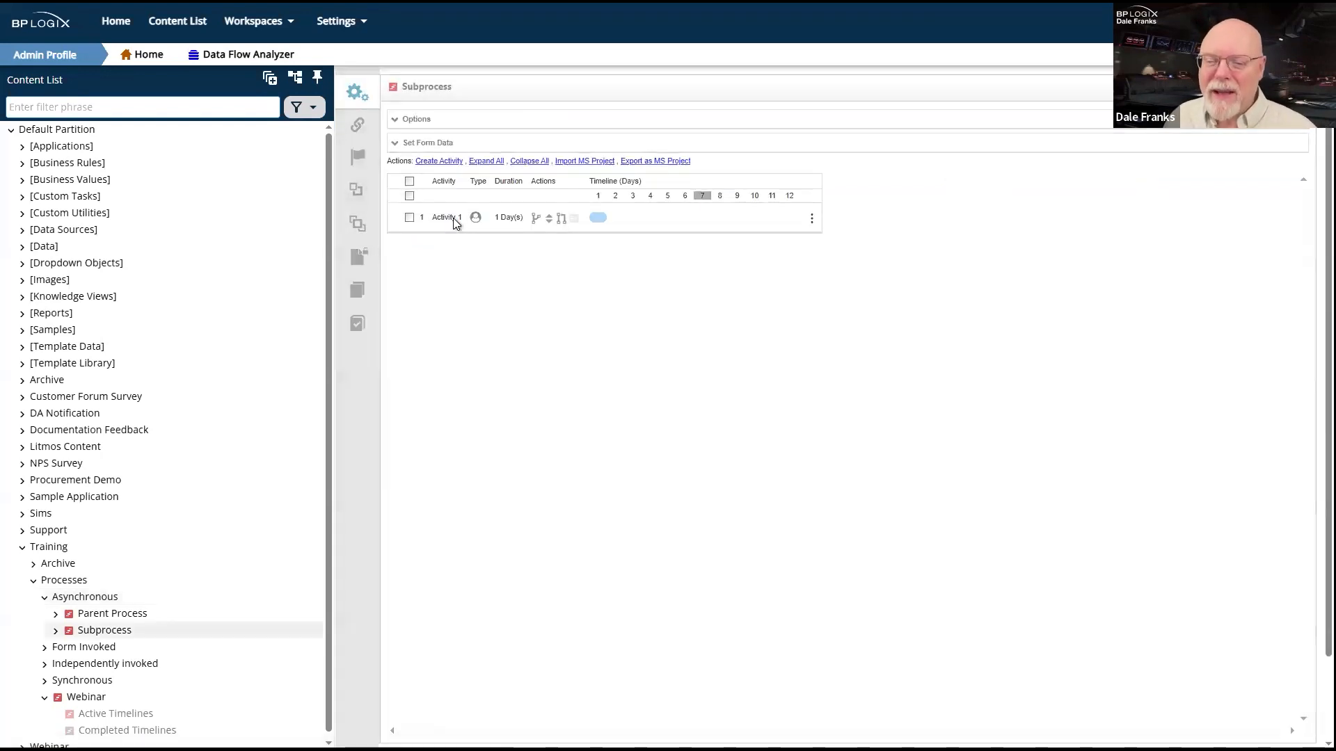
left_click(455, 218)
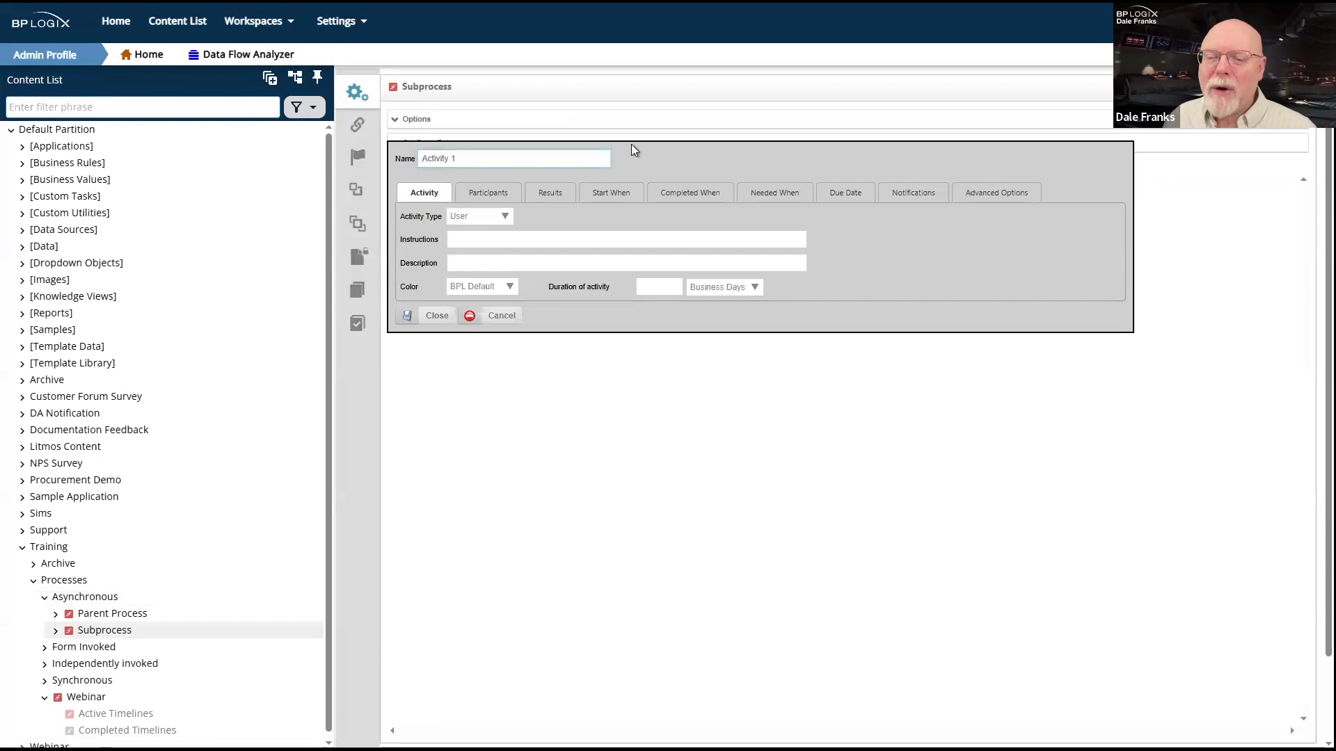
type("Subprocess")
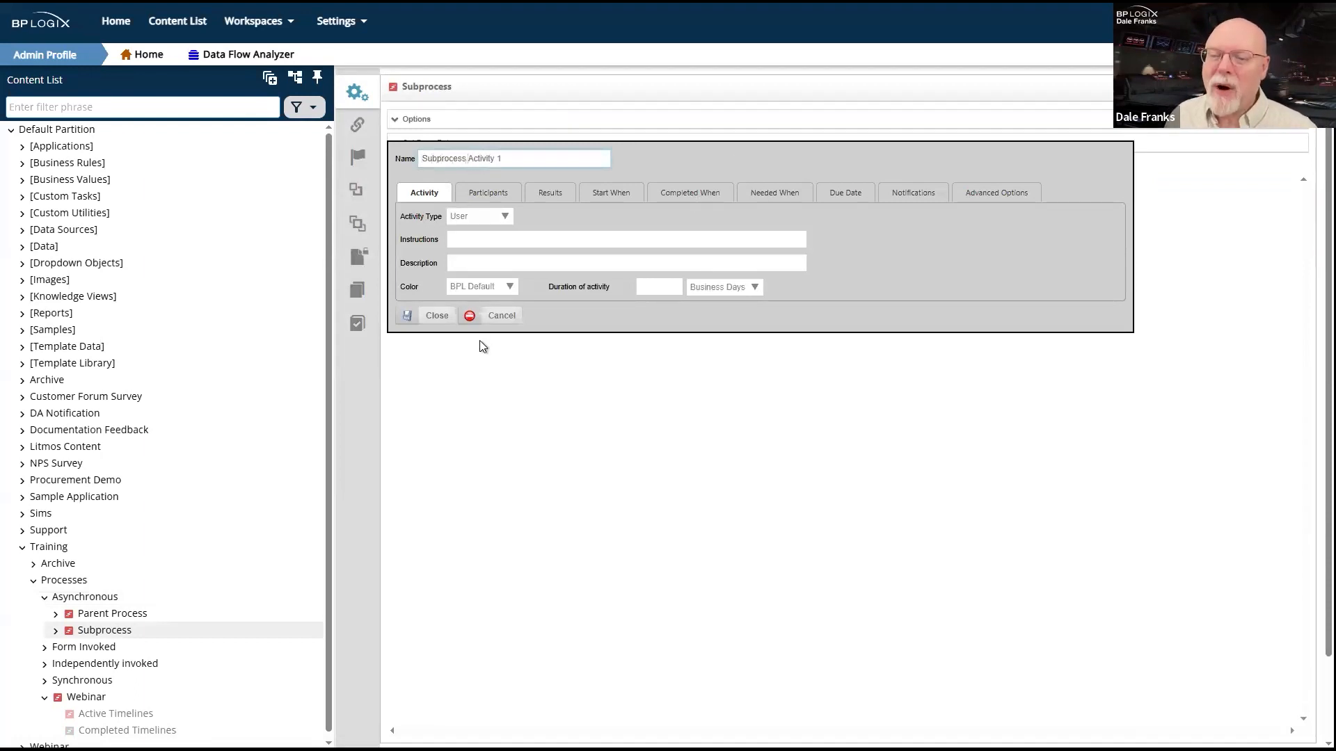
left_click(435, 314)
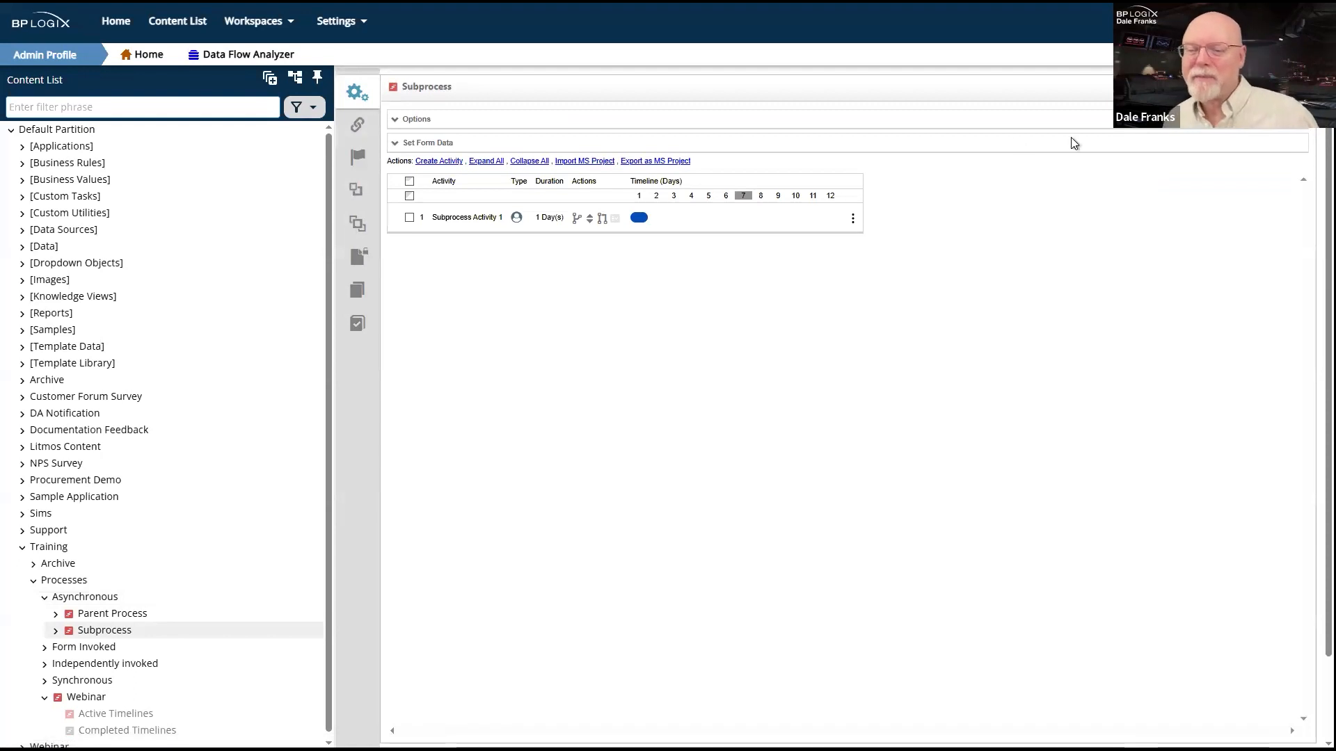
left_click(1273, 86)
left_click(1237, 106)
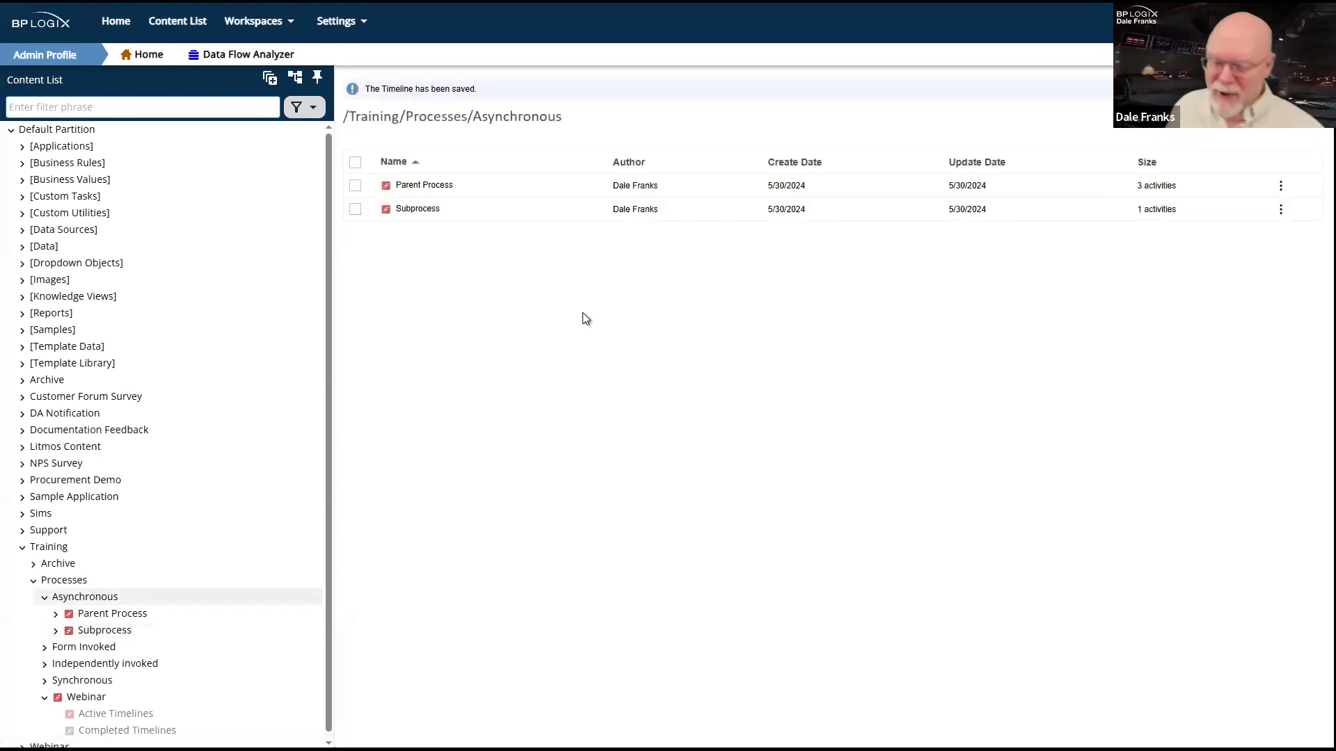
Open Activity 2 of the Parent Process timeline and rename it "Call Subprocess".
left_click(426, 188)
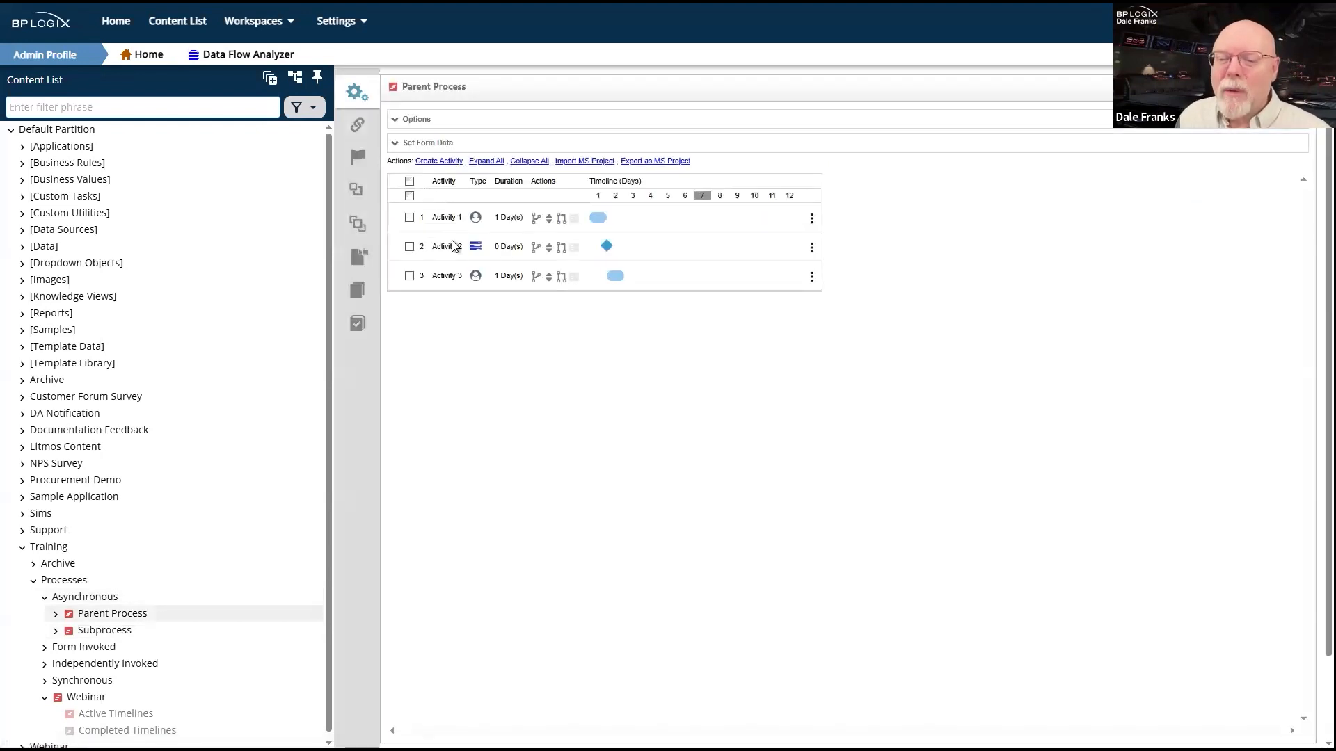
left_click(451, 247)
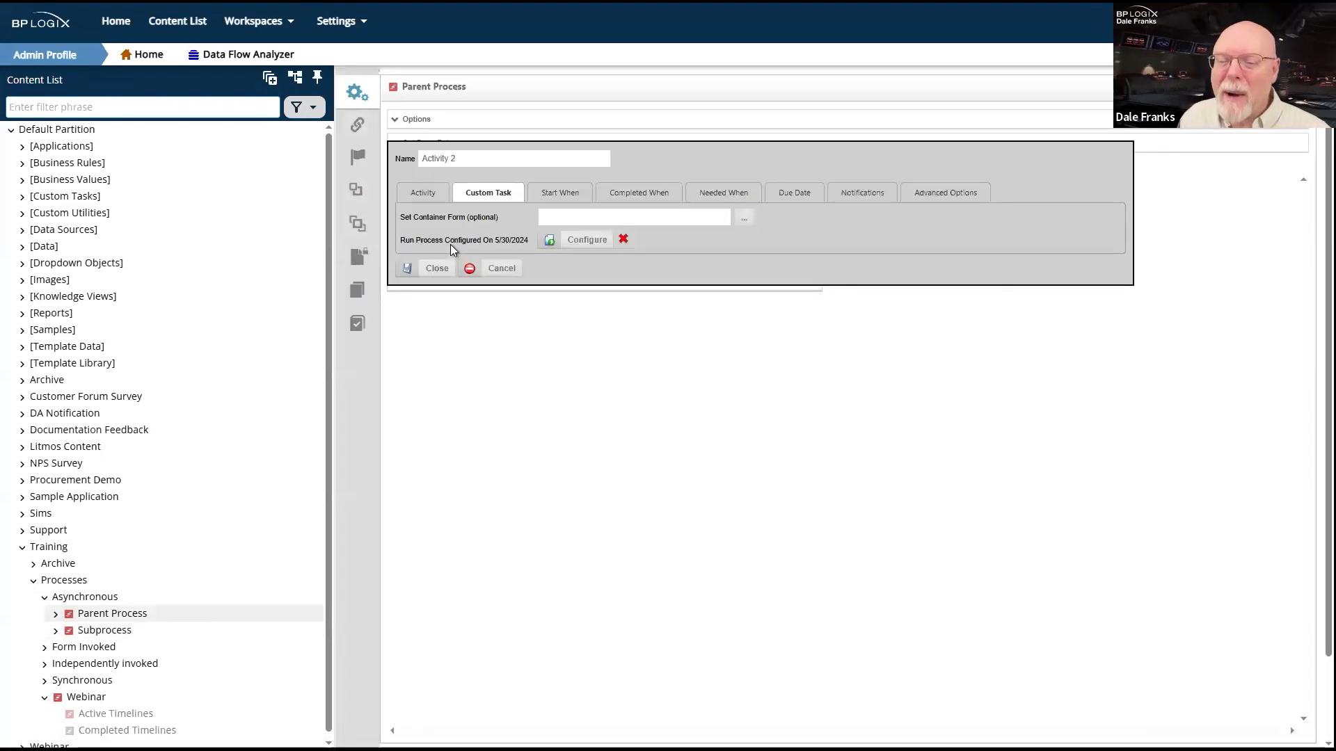
double_click(483, 157)
key("ctrl+a")
type("Call Sub")
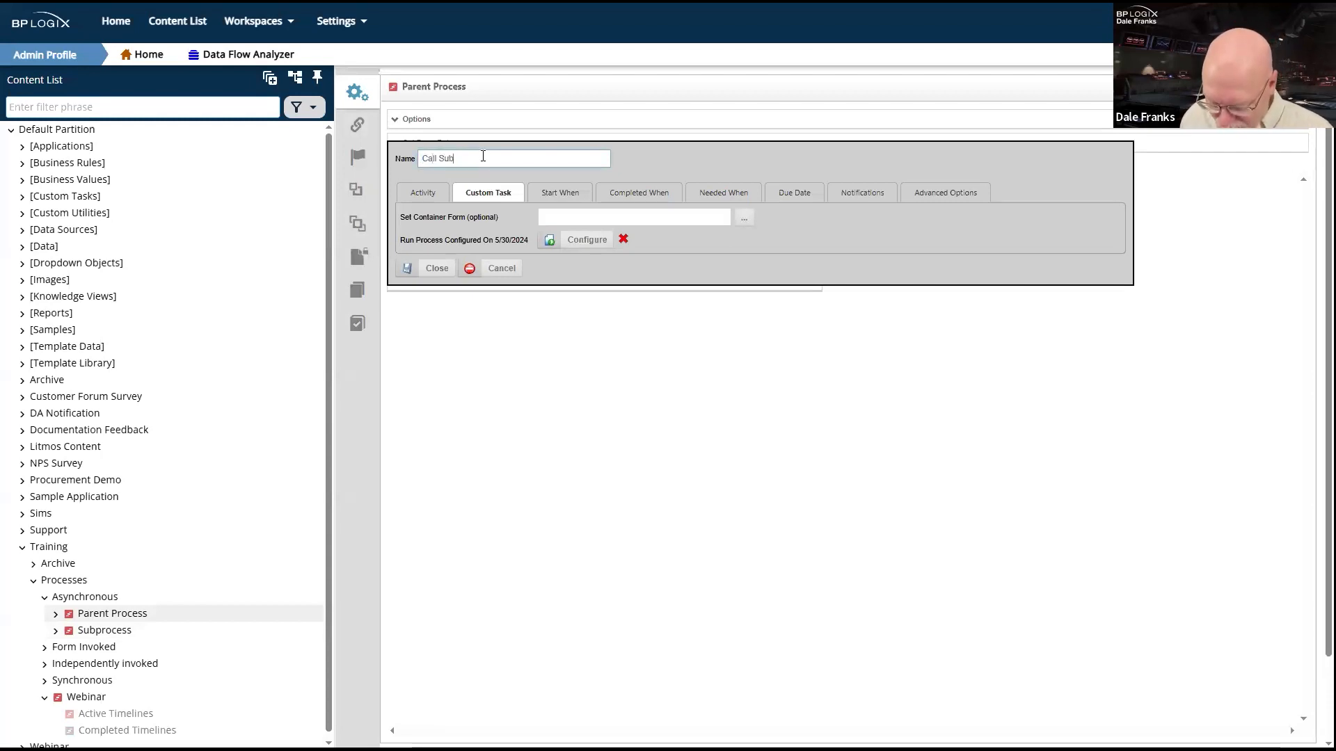
type("process")
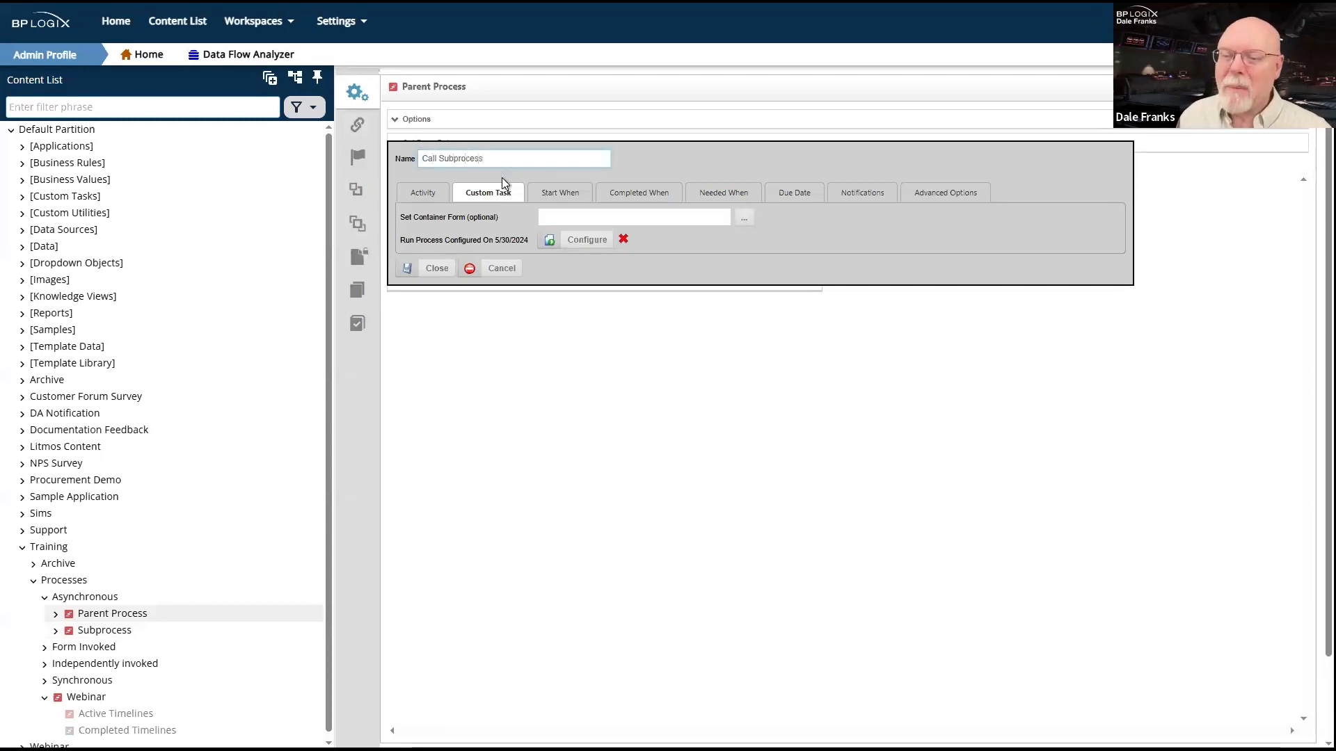
Configure the Run Process task to launch Subprocess from the Training/Processes/Asynchronous folder.
left_click(587, 242)
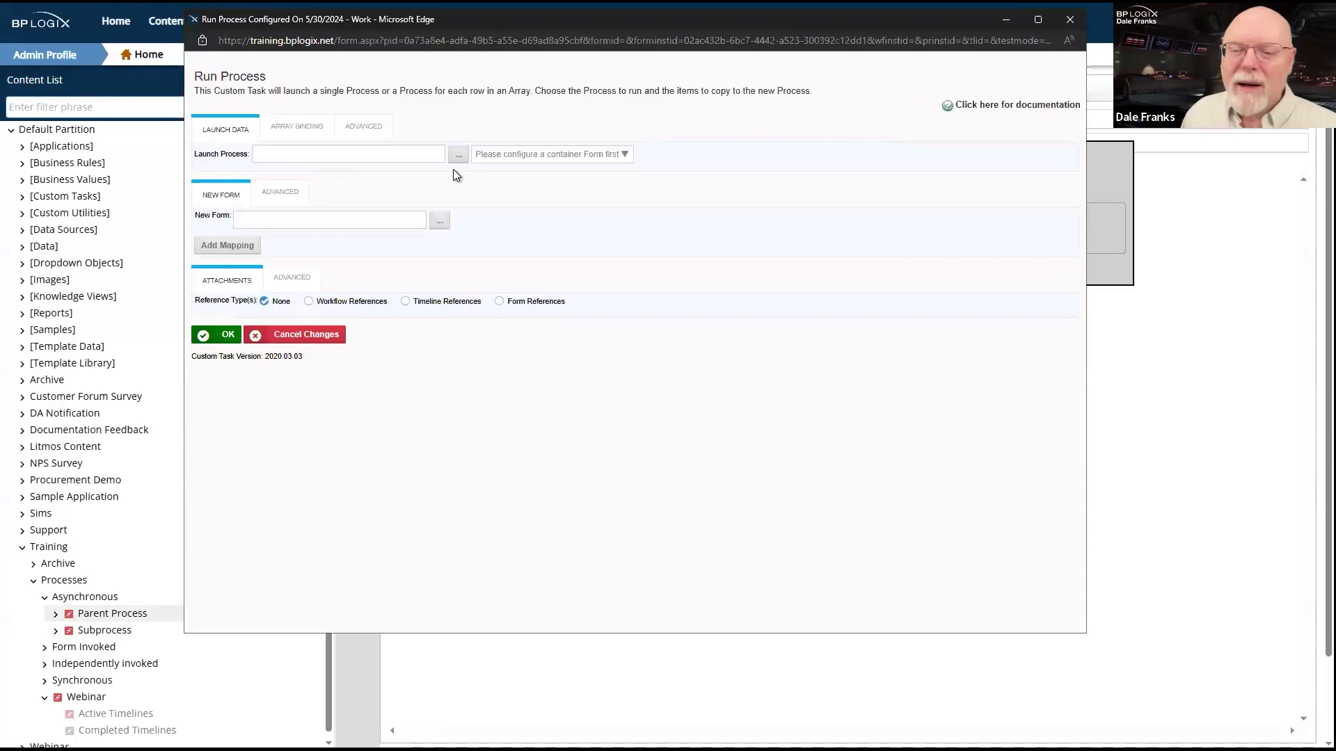
left_click(459, 154)
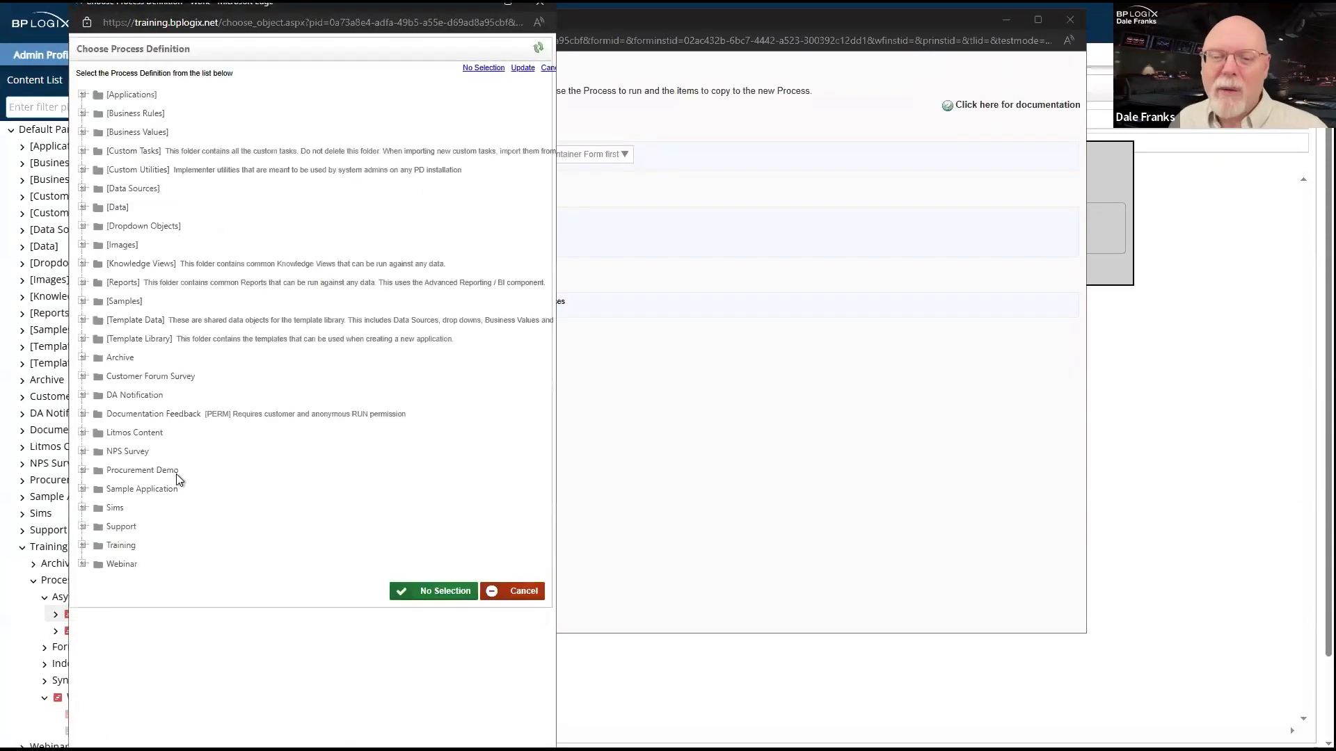
left_click(115, 545)
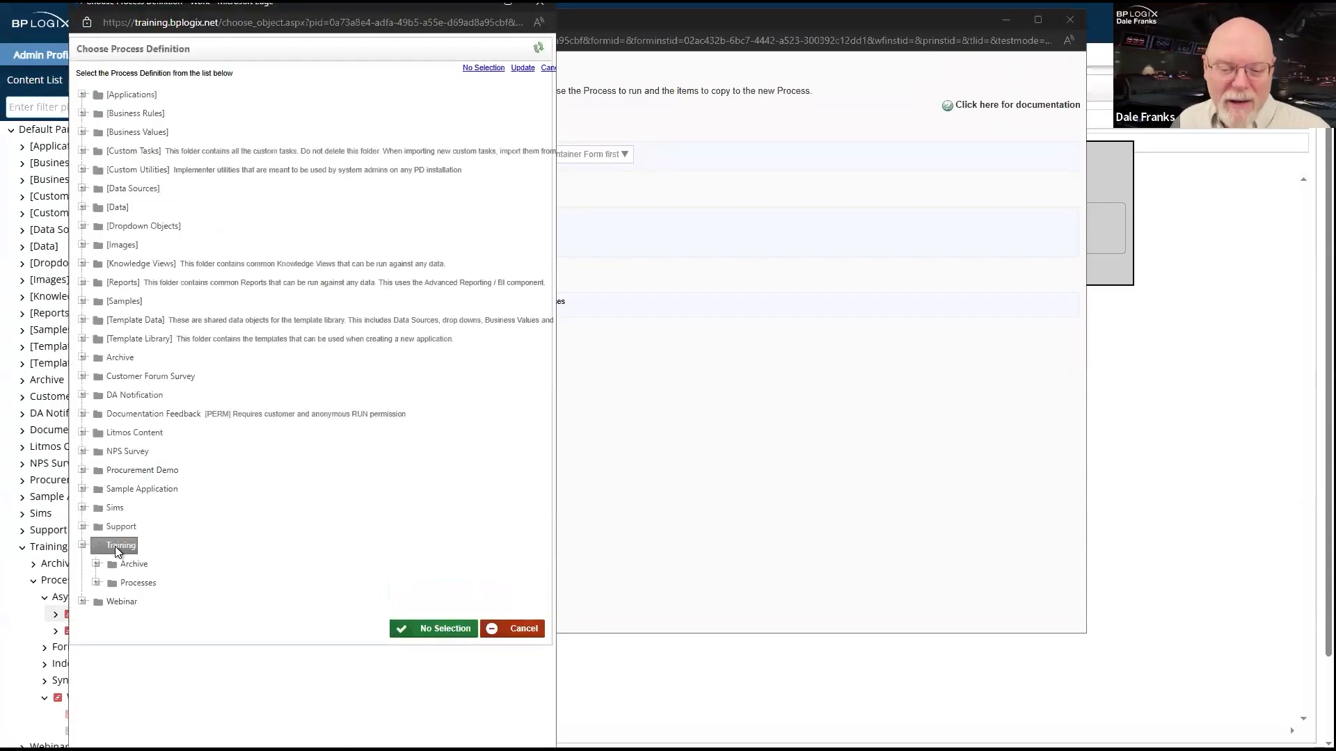
left_click(141, 585)
left_click(151, 603)
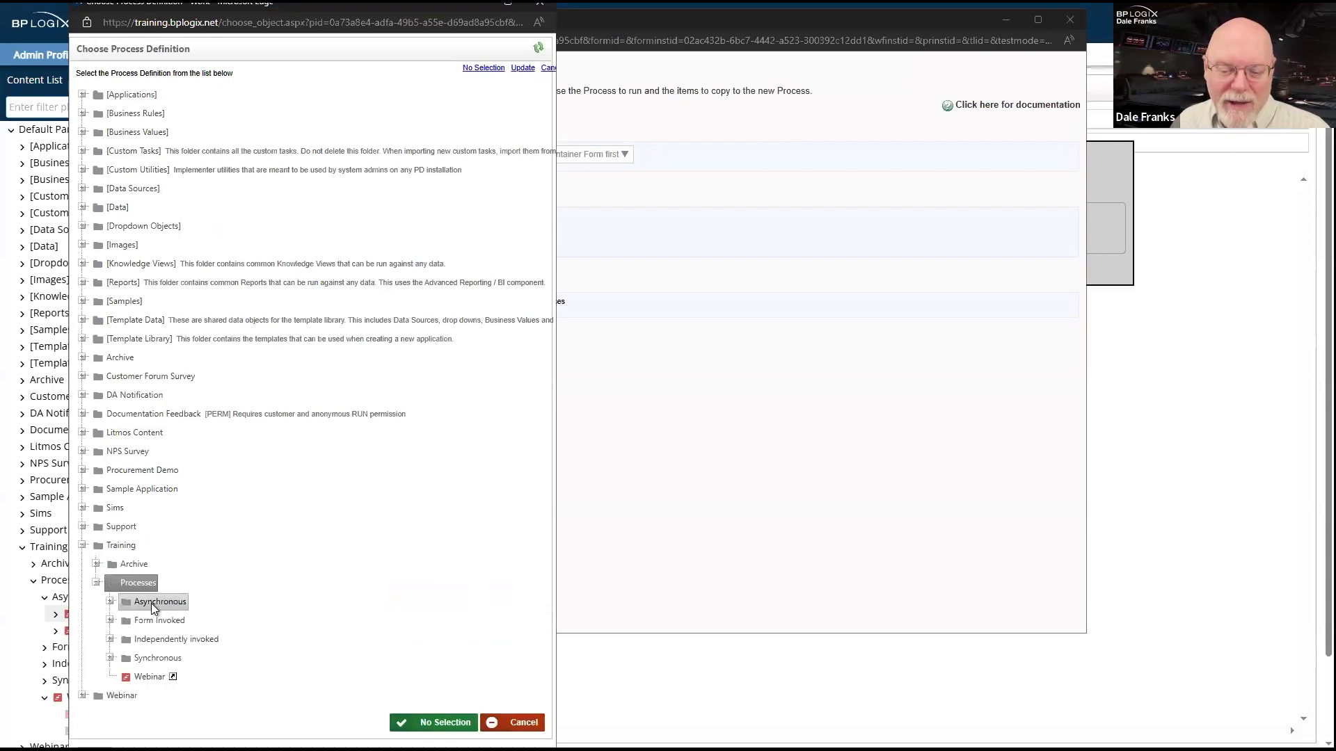
left_click(165, 636)
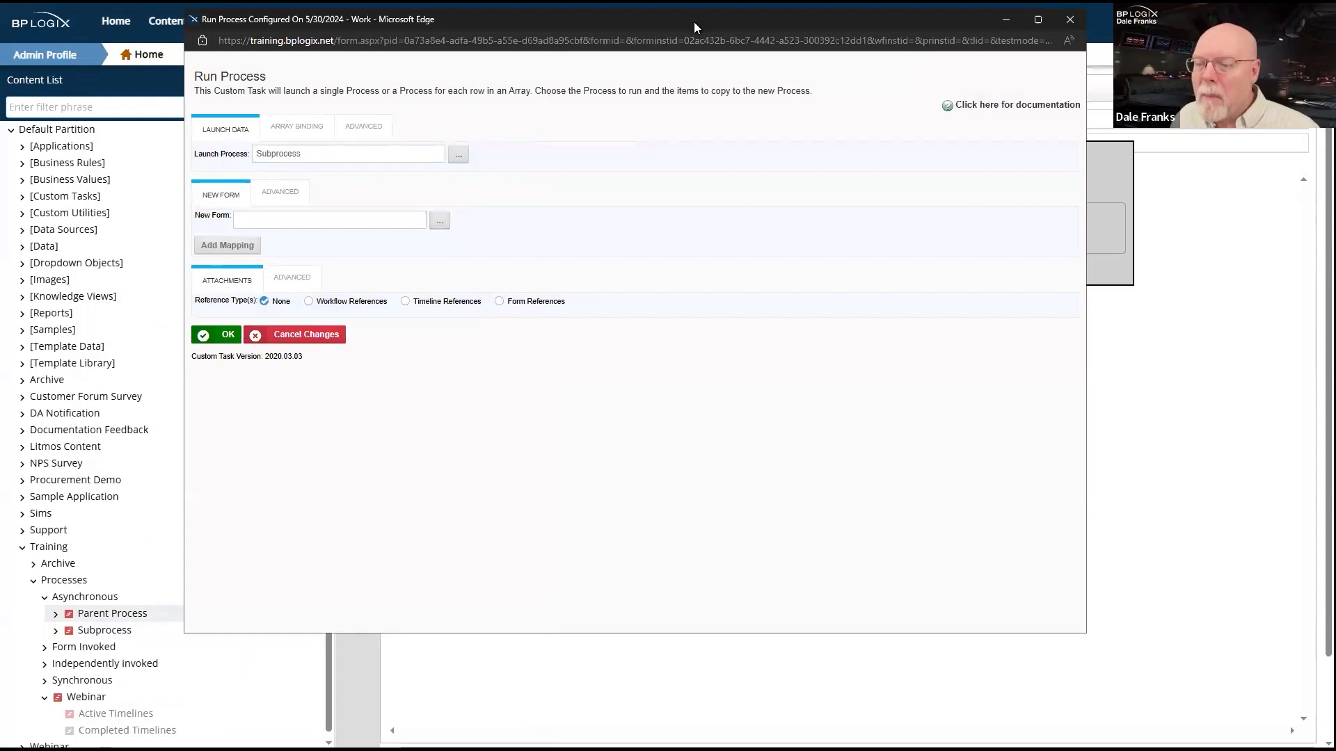
left_click_drag(694, 22, 807, 286)
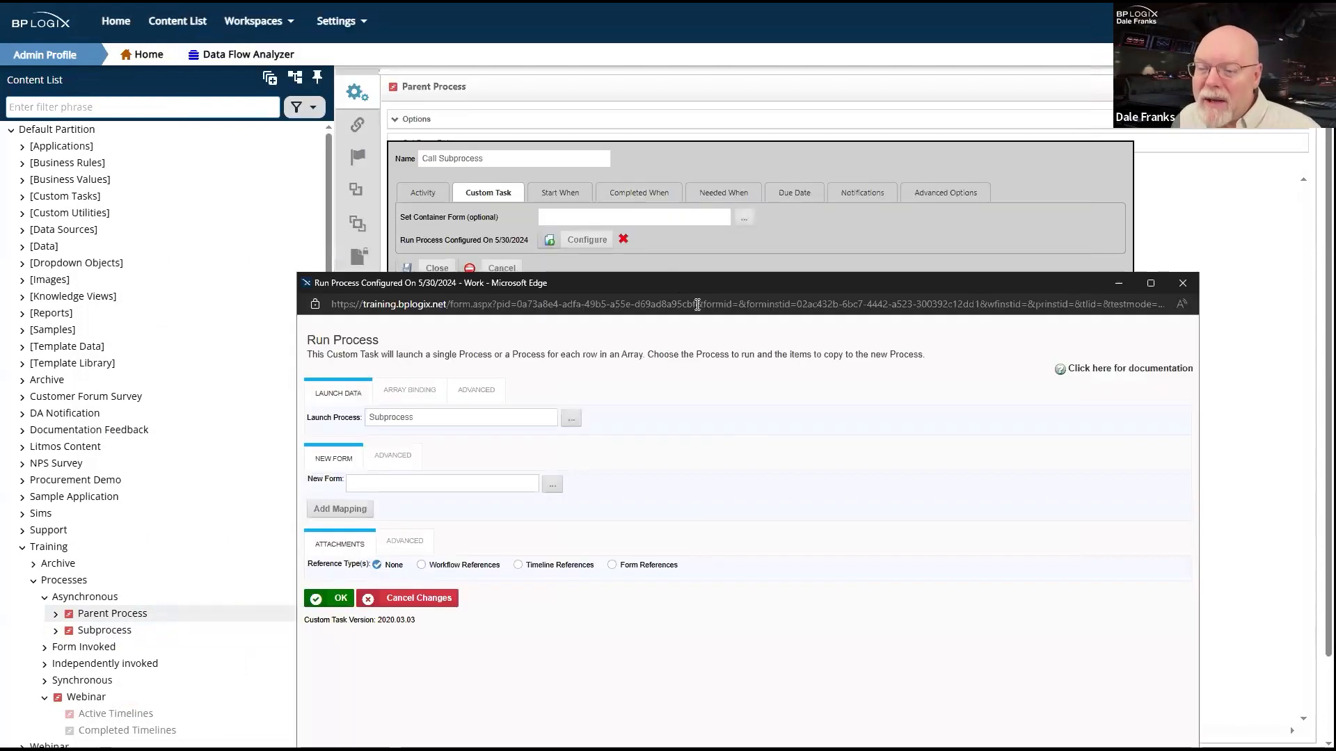
left_click_drag(681, 275, 666, 73)
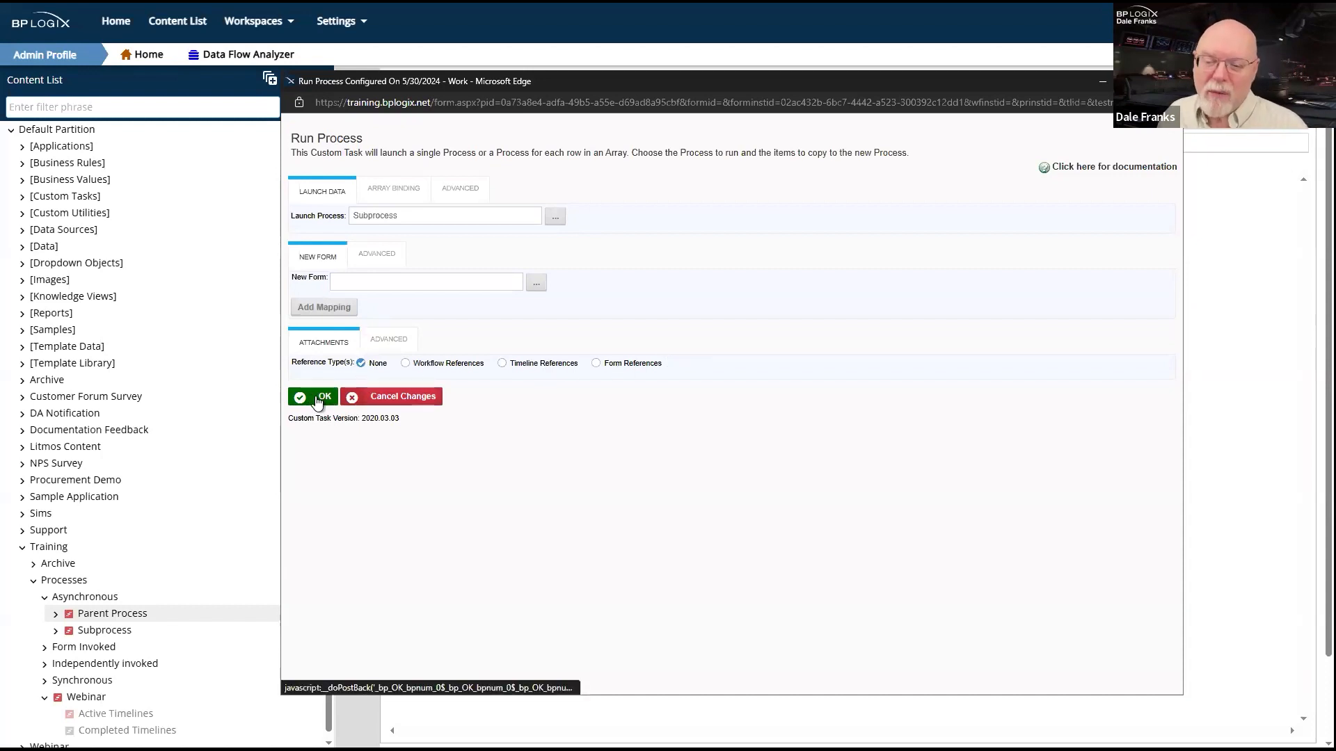
Set the attachment reference type to Timeline References and review the task's array binding and advanced launch options.
left_click(506, 363)
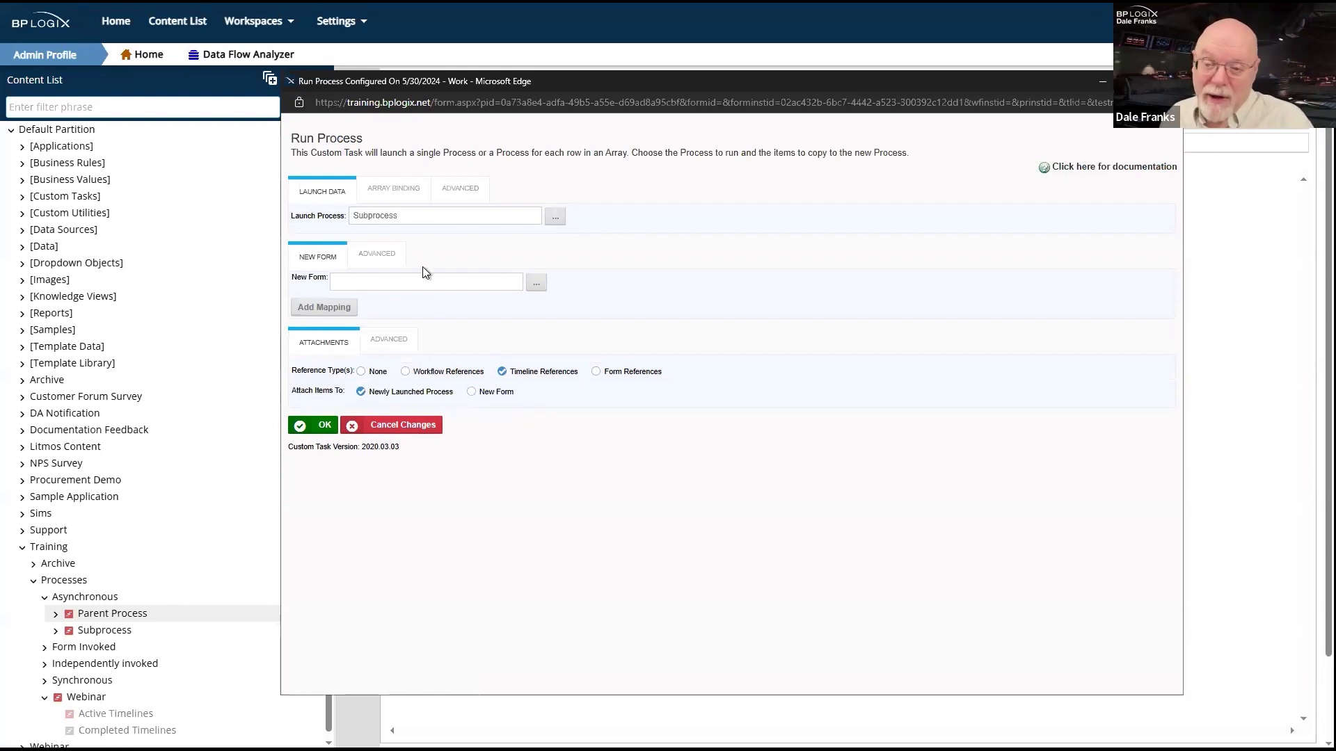
left_click(394, 193)
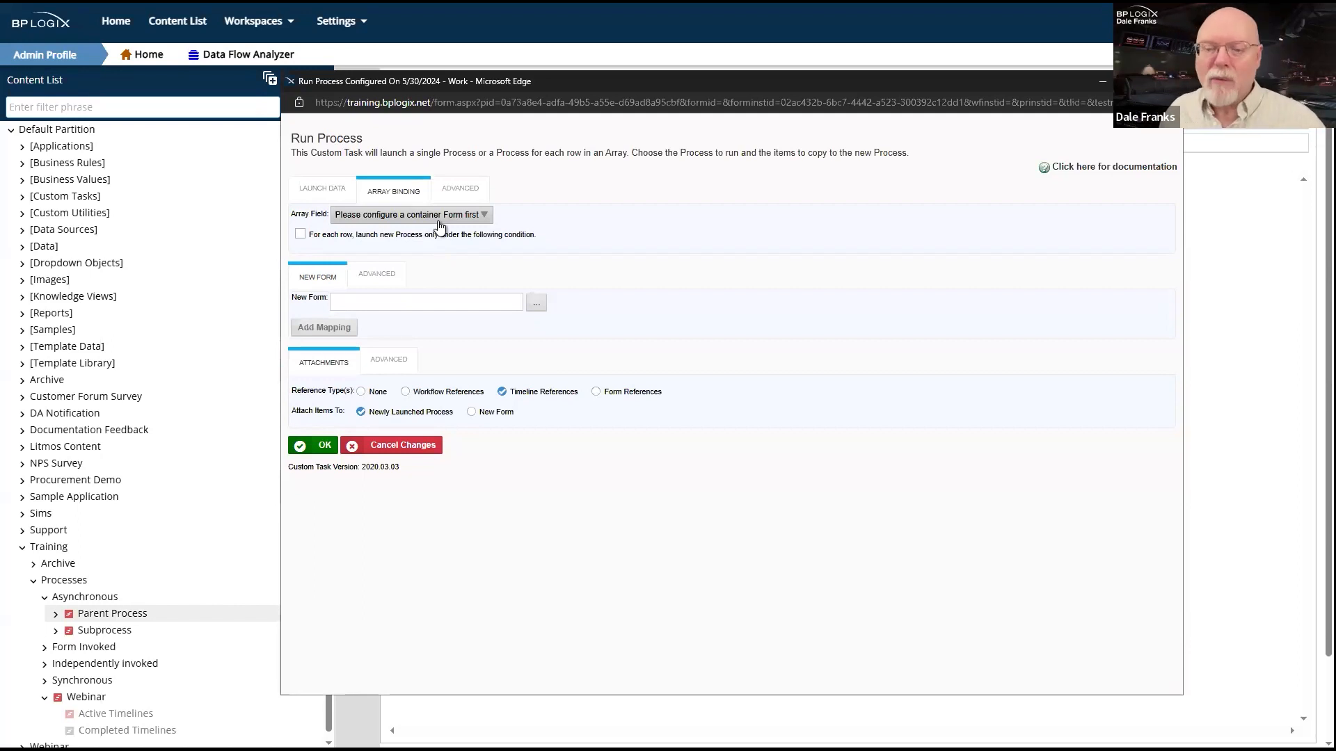
left_click(455, 191)
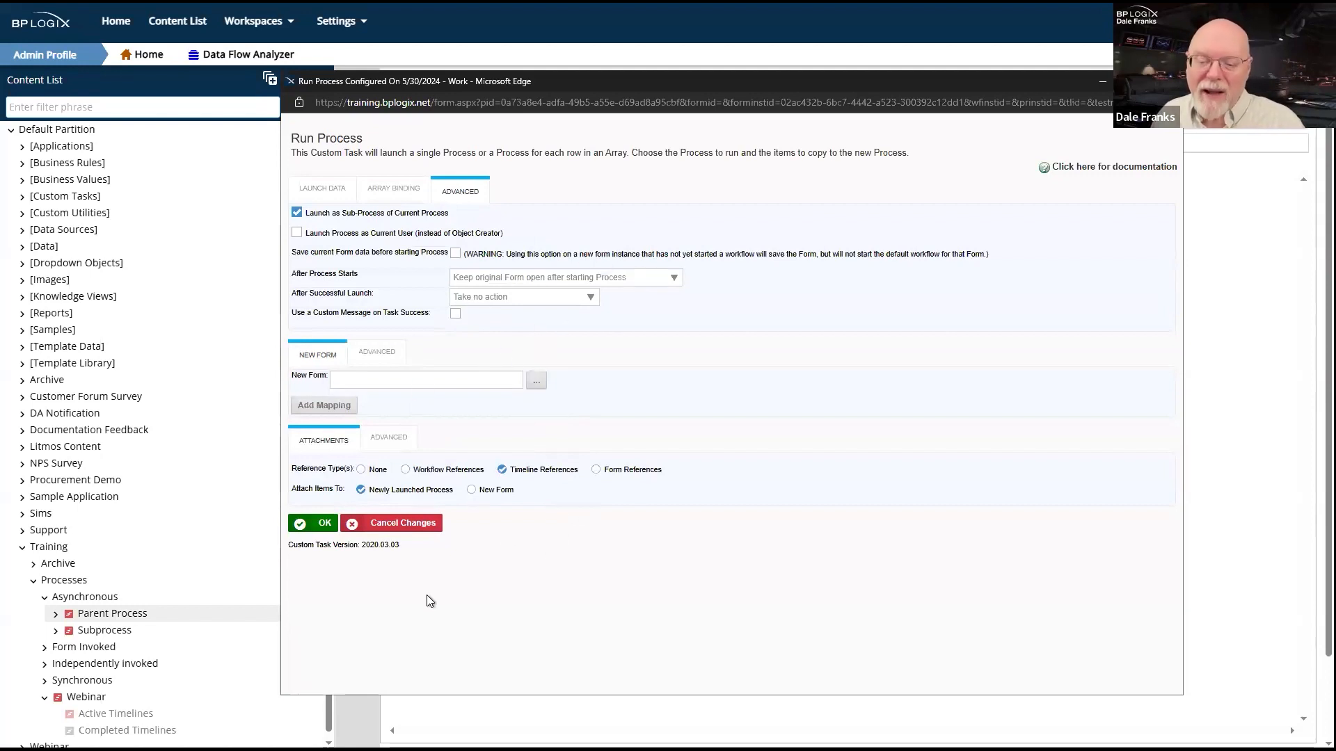
left_click(321, 191)
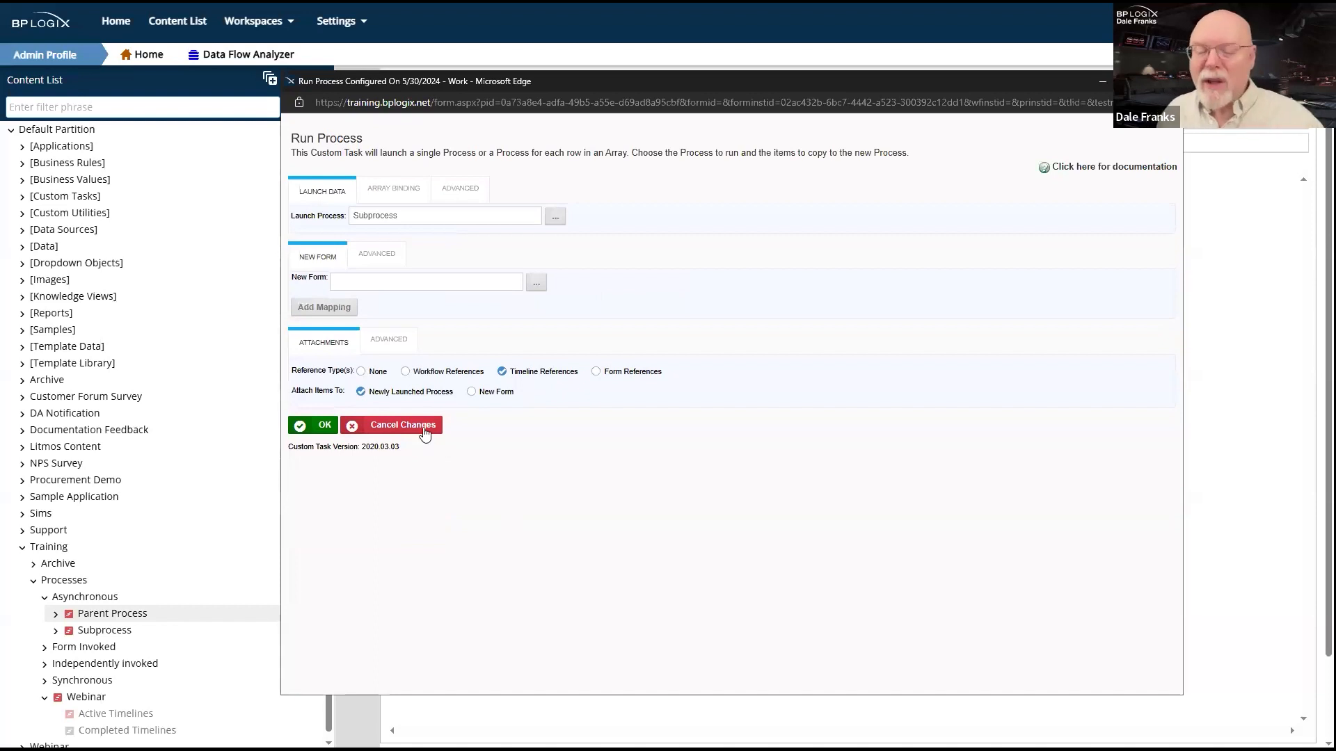
Accept the Run Process configuration, close the Call Subprocess activity and save the Parent Process timeline.
left_click(325, 430)
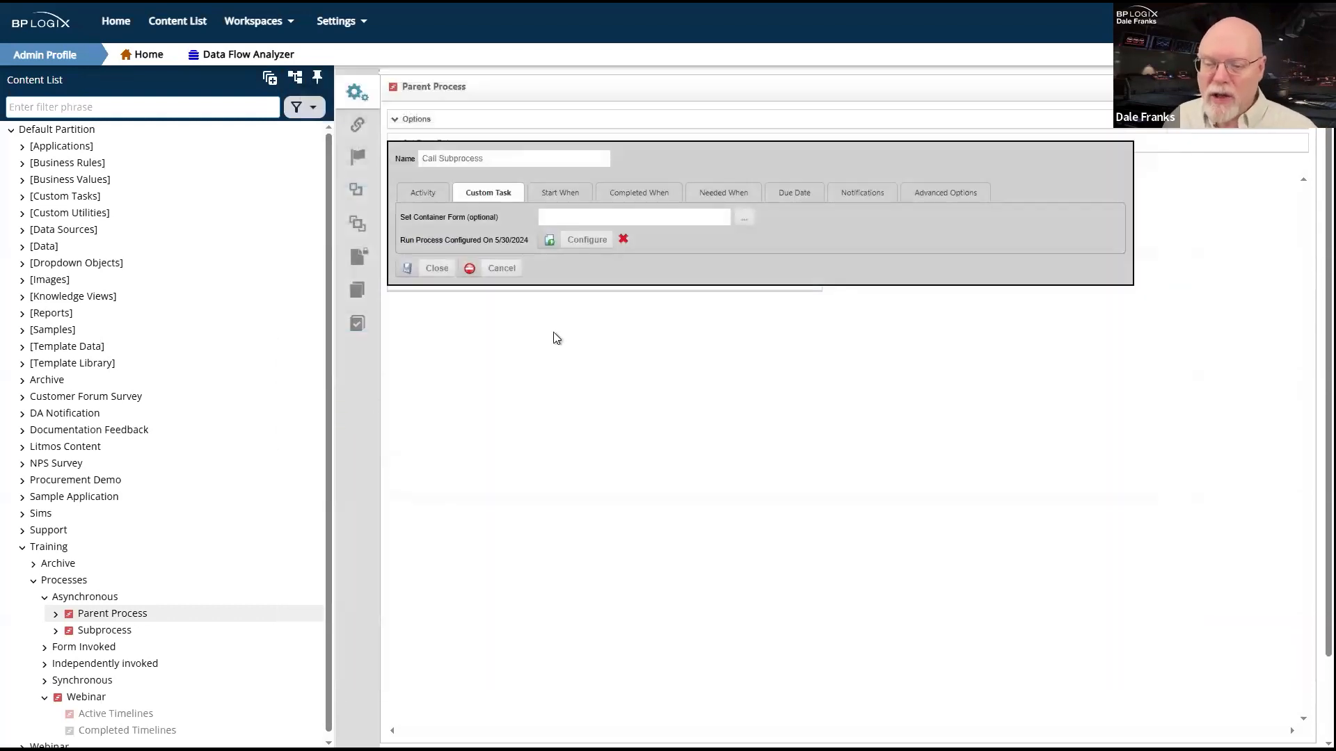
left_click(426, 268)
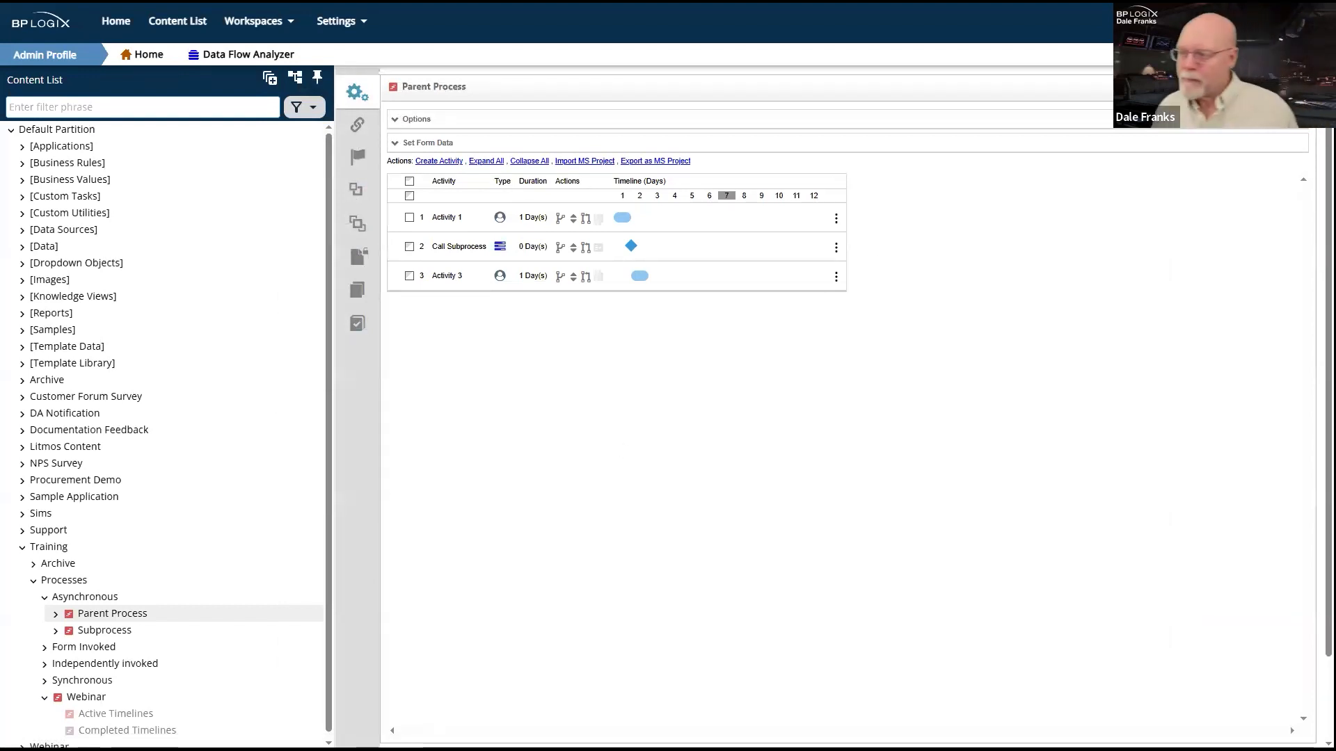
left_click(1251, 88)
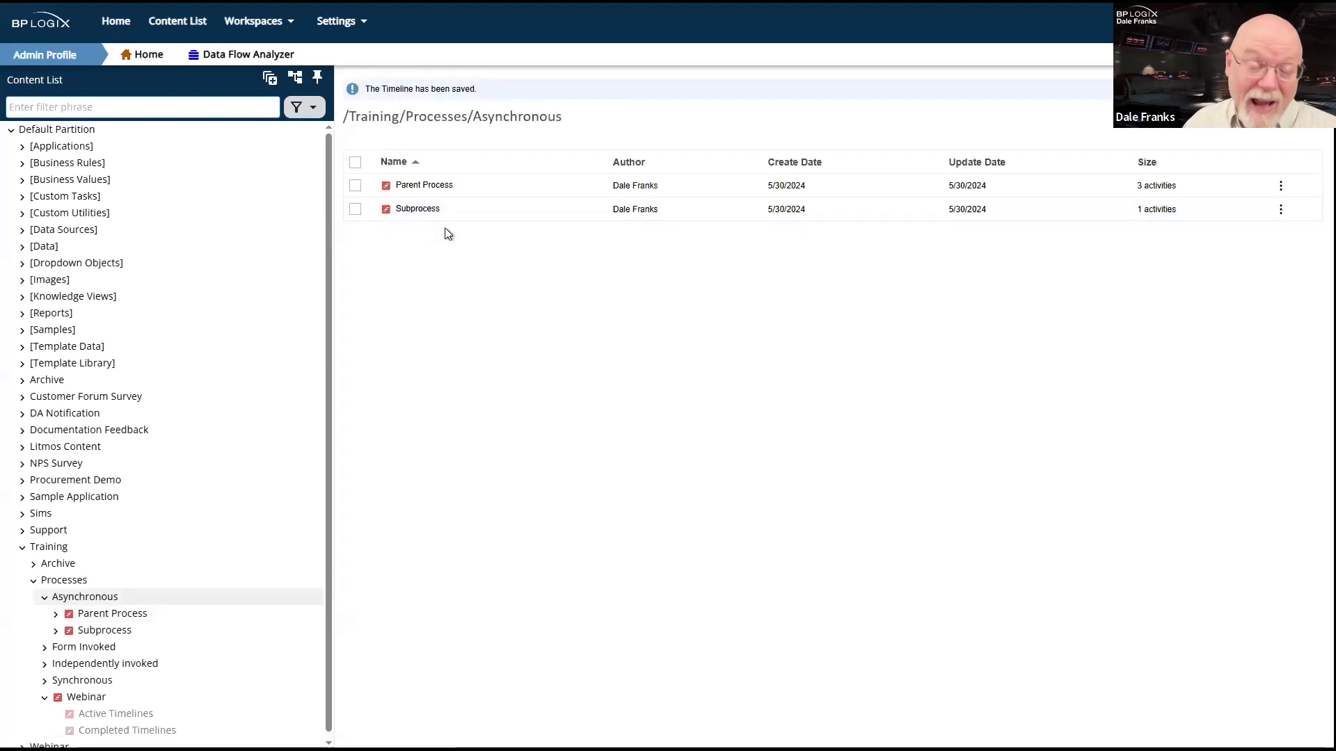
Run the Parent Process timeline from the Asynchronous folder and complete its Activity 1 task.
left_click(355, 186)
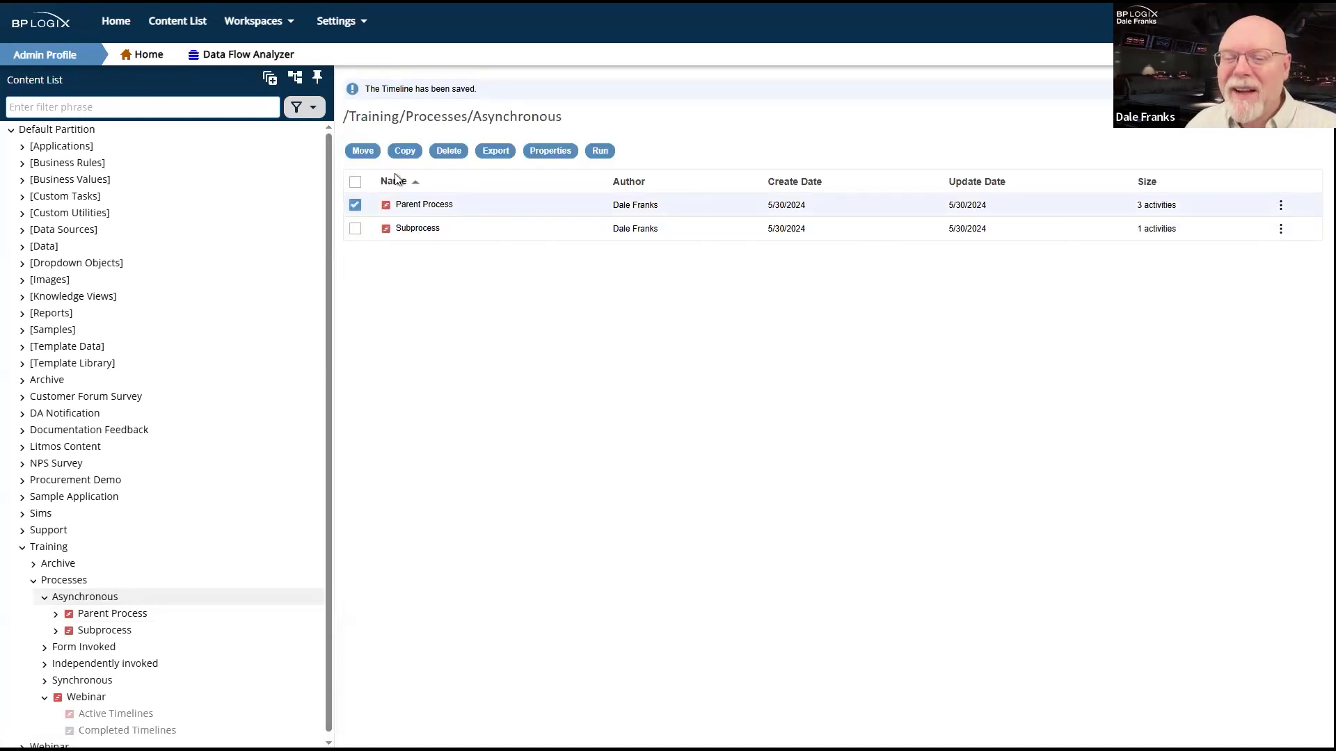
left_click(600, 151)
left_click(731, 37)
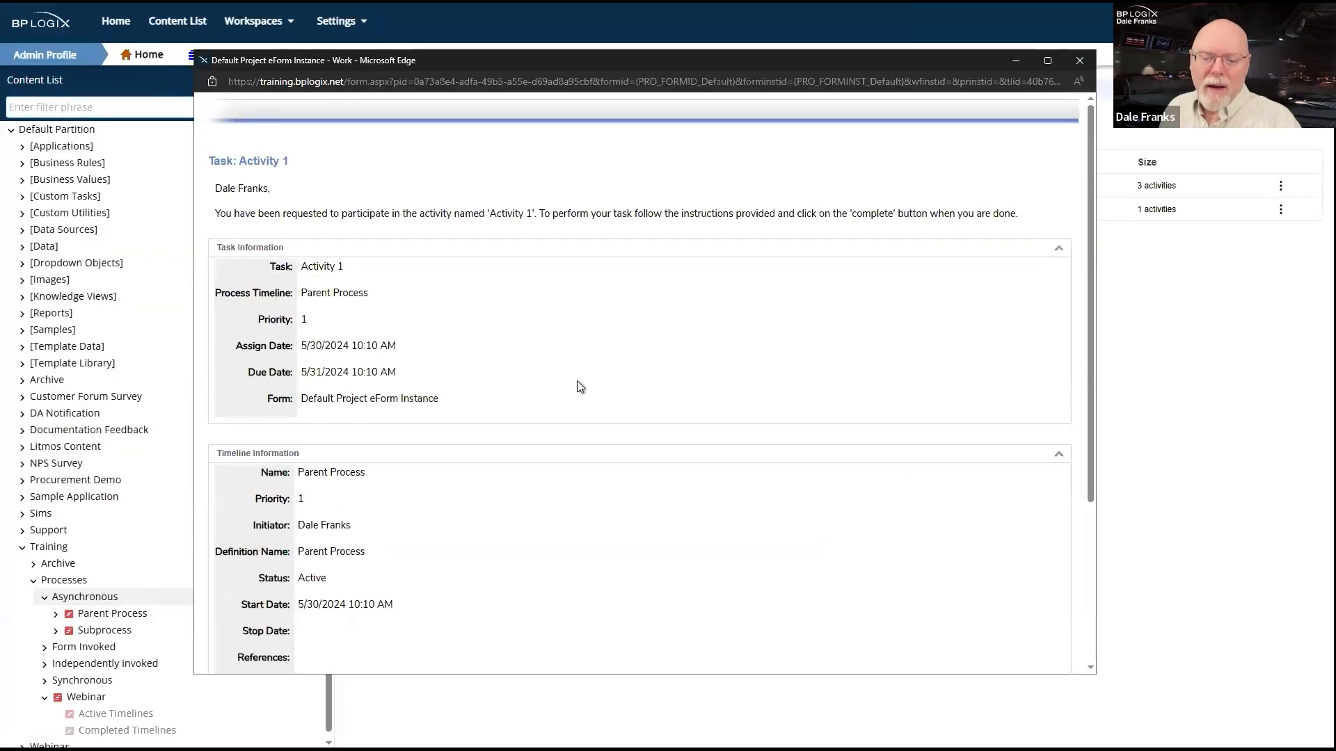
scroll(444, 431, "down", 3)
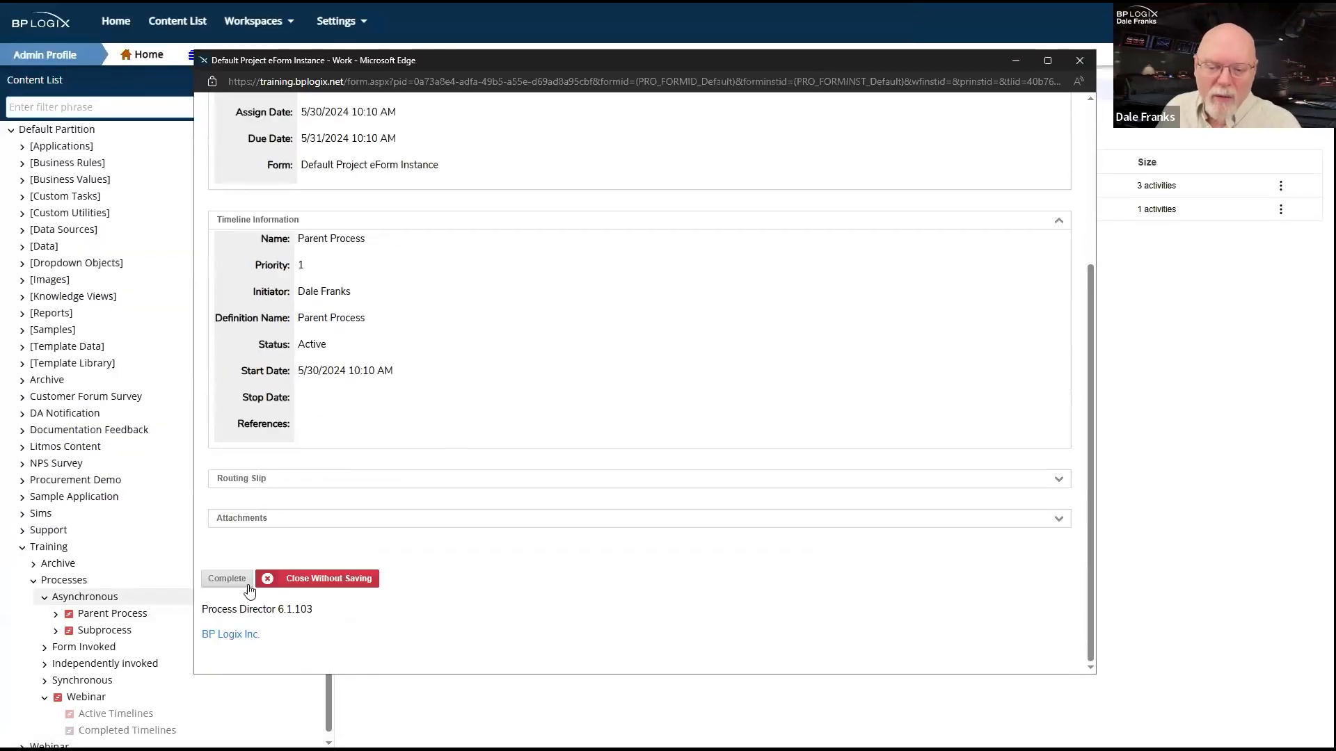
left_click(228, 582)
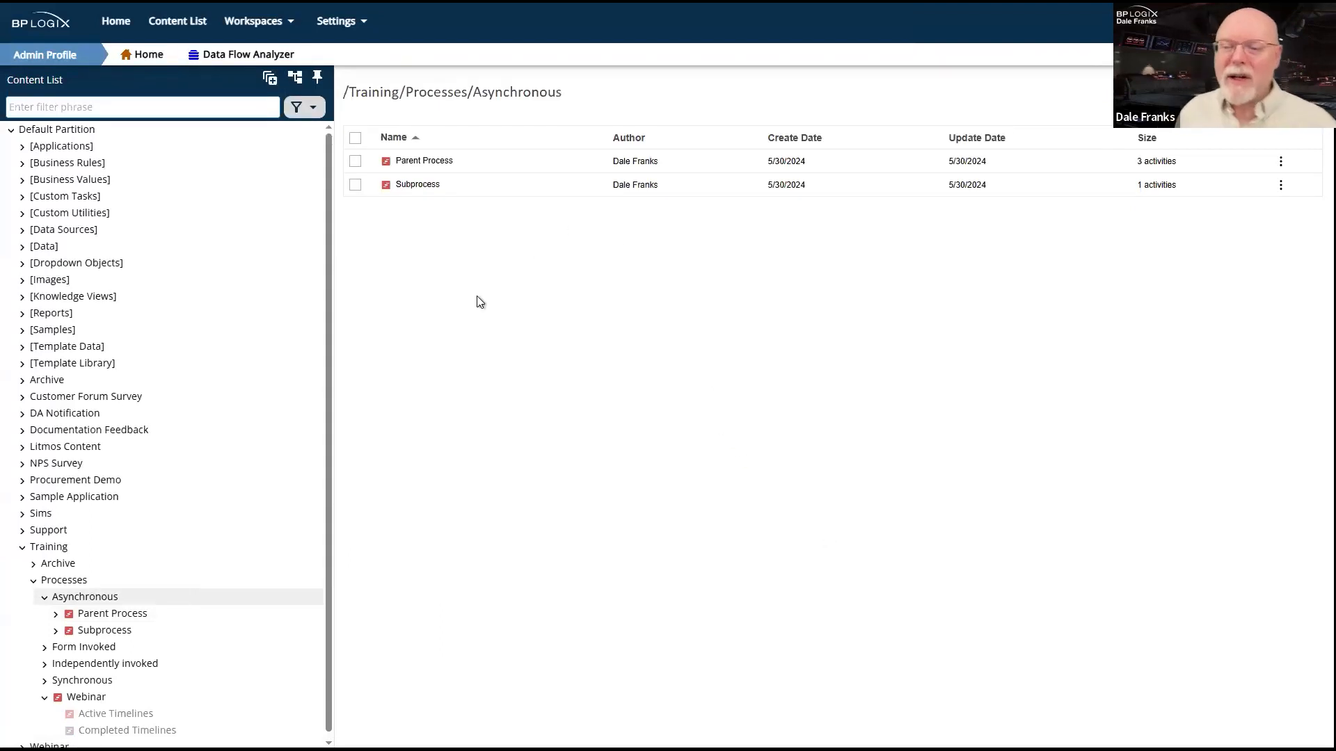
Check the active timeline instances of Parent Process and of Subprocess in the Asynchronous folder.
left_click(56, 613)
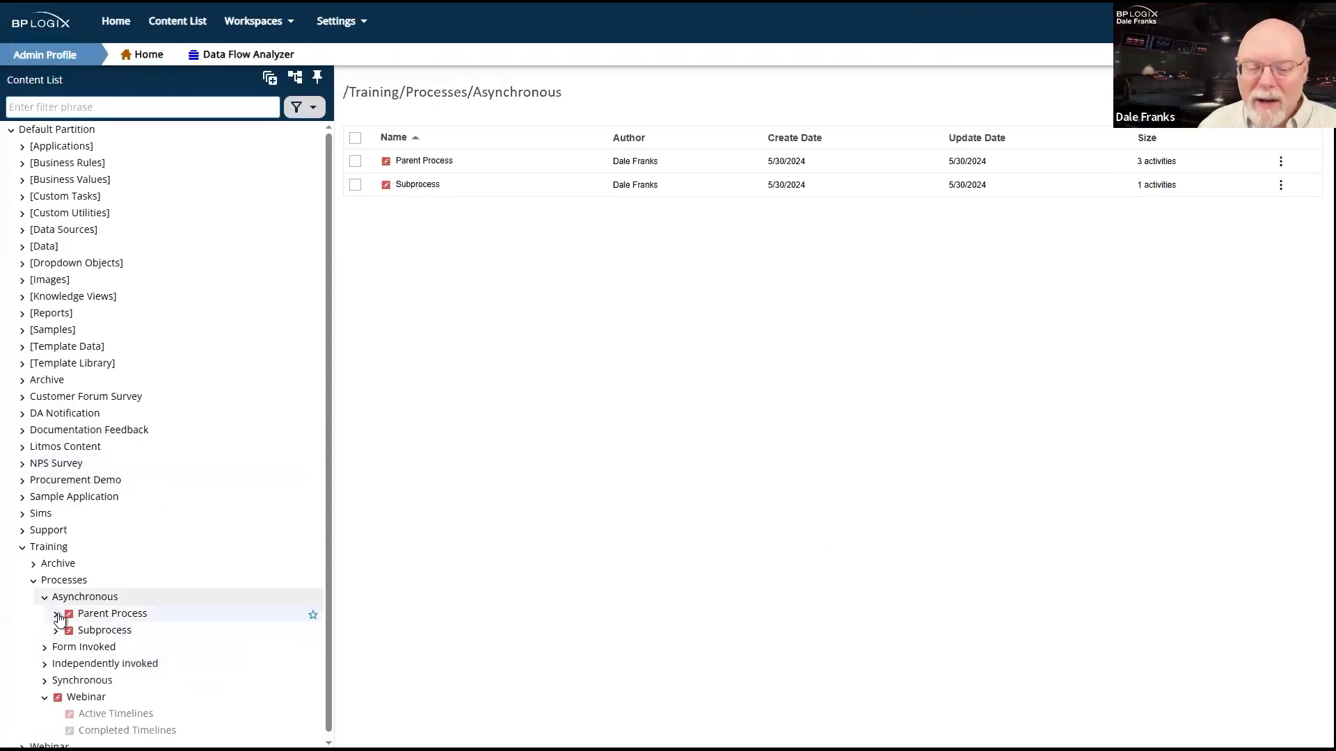
left_click(103, 629)
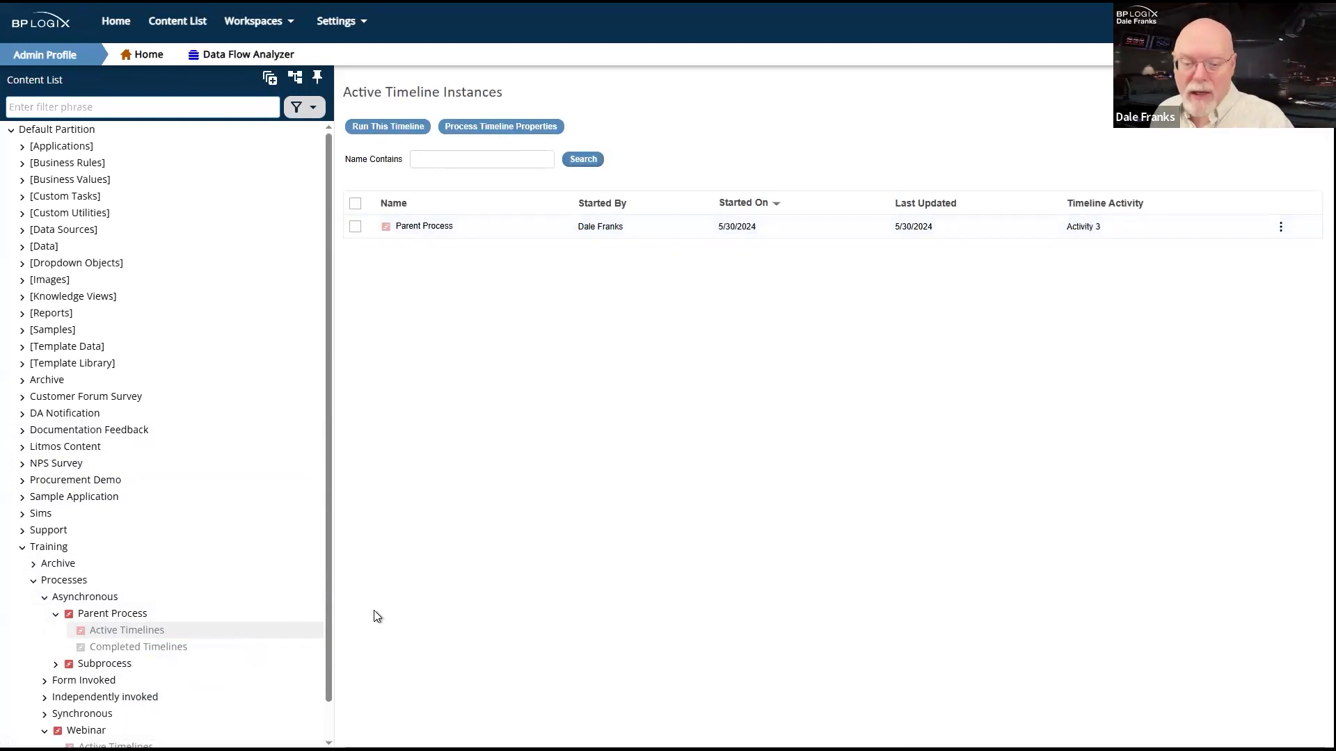
left_click(55, 665)
left_click(108, 679)
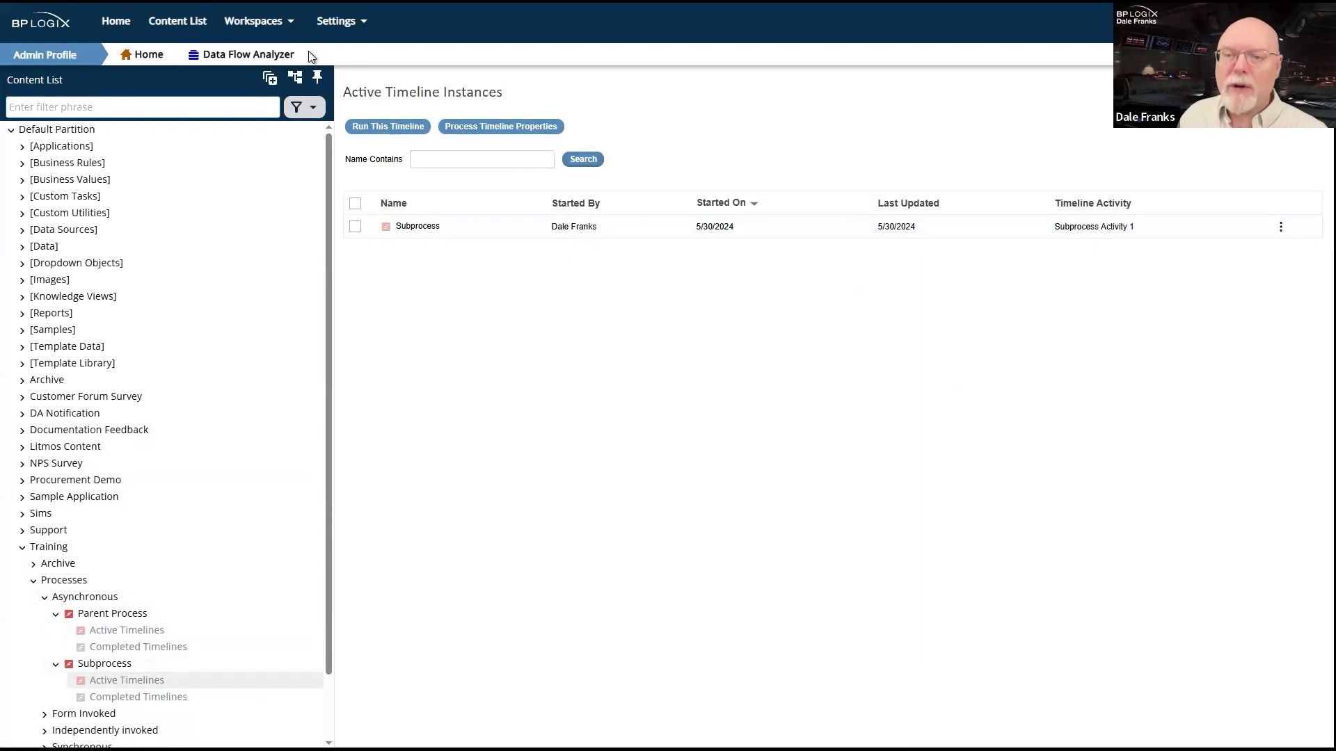
Switch to the User Profile workspace and look through its task list.
left_click(277, 24)
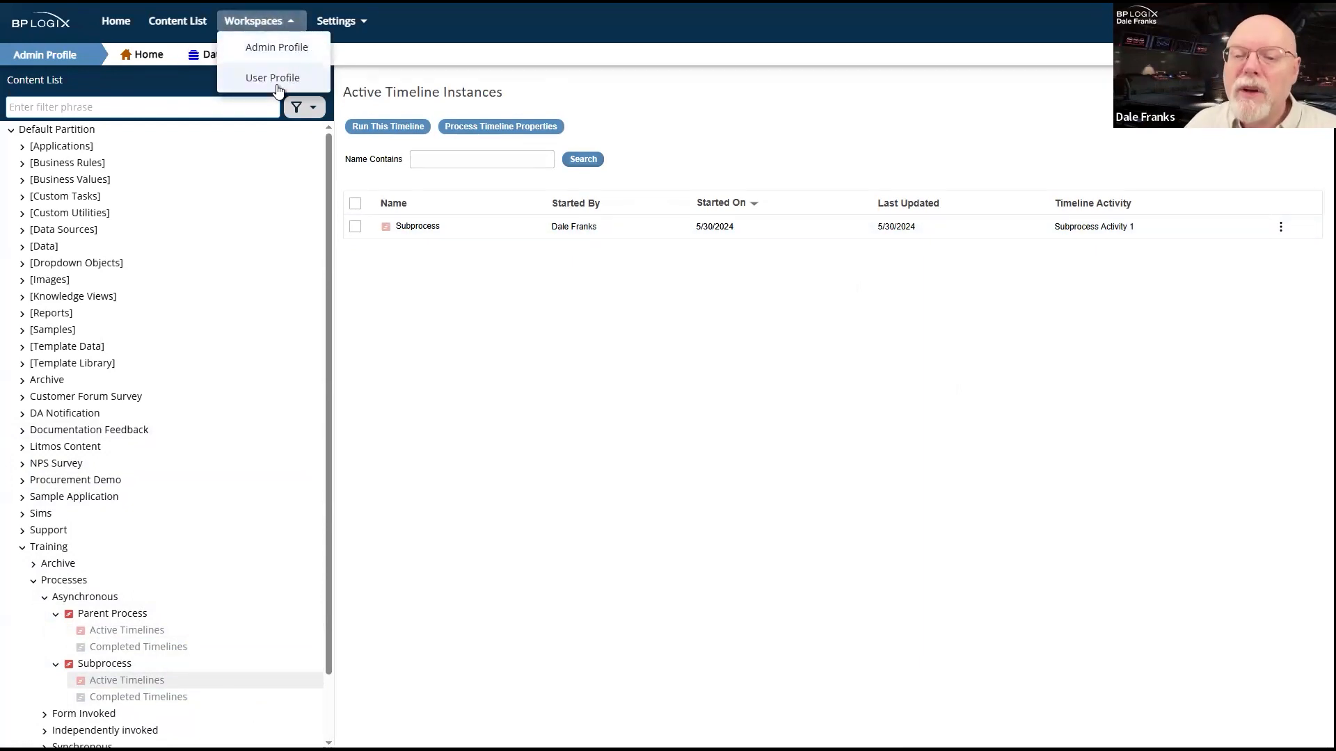
left_click(277, 82)
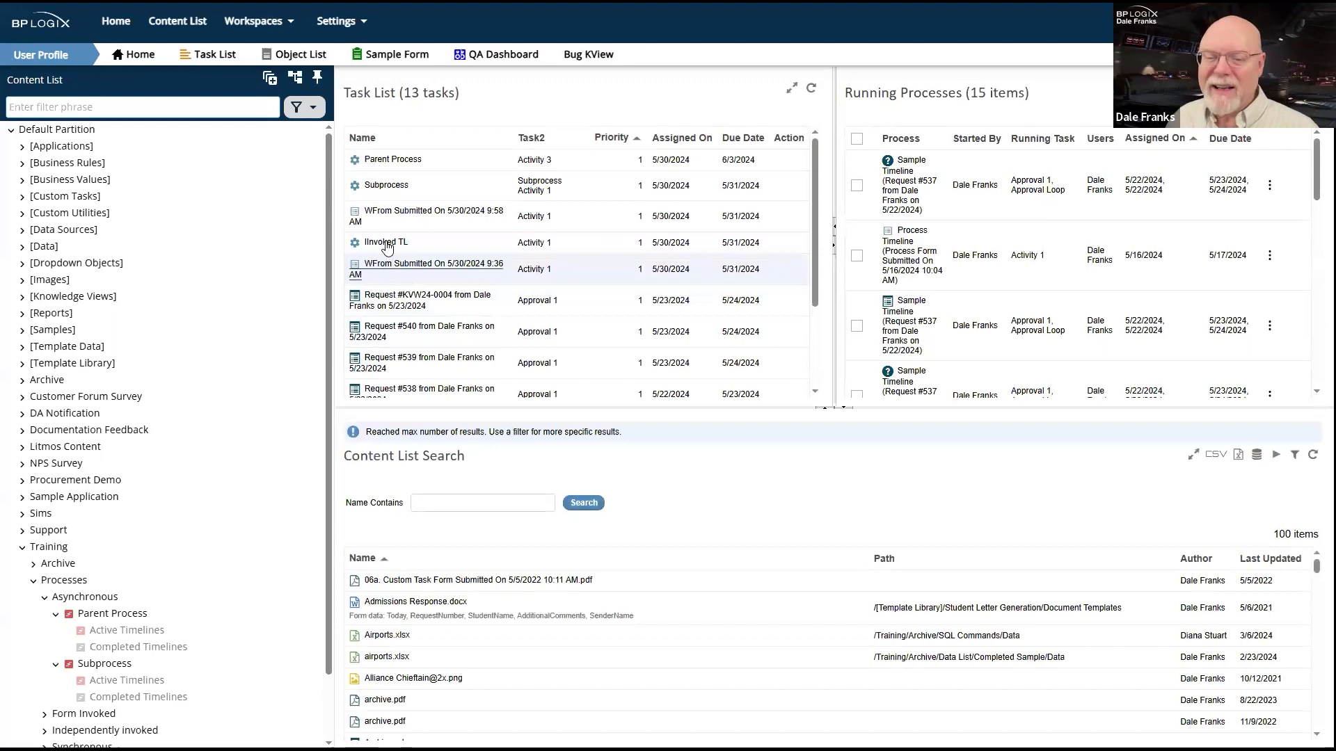
scroll(583, 299, "down", 3)
scroll(583, 299, "up", 3)
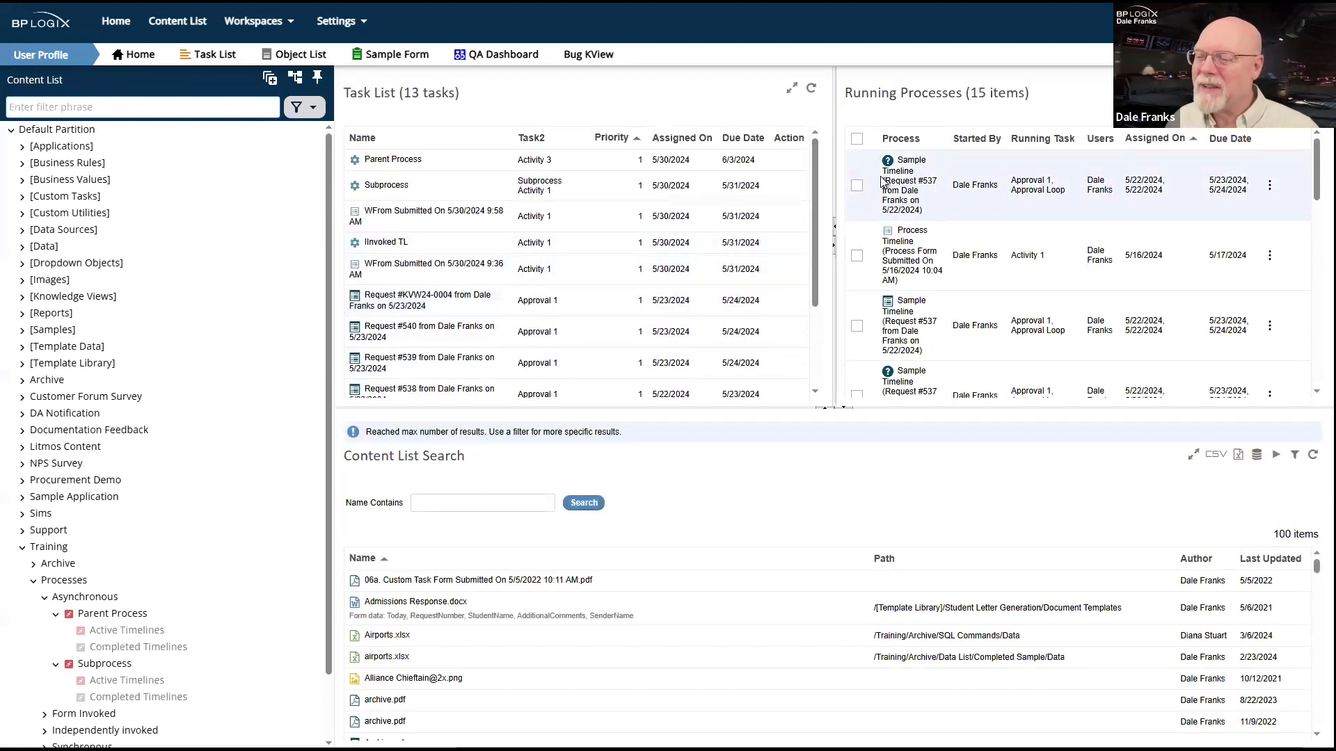
Cancel all the running processes except the IInvoked TL form submission of 5/30/2024 9:58 AM, and refresh the task list.
left_click(857, 186)
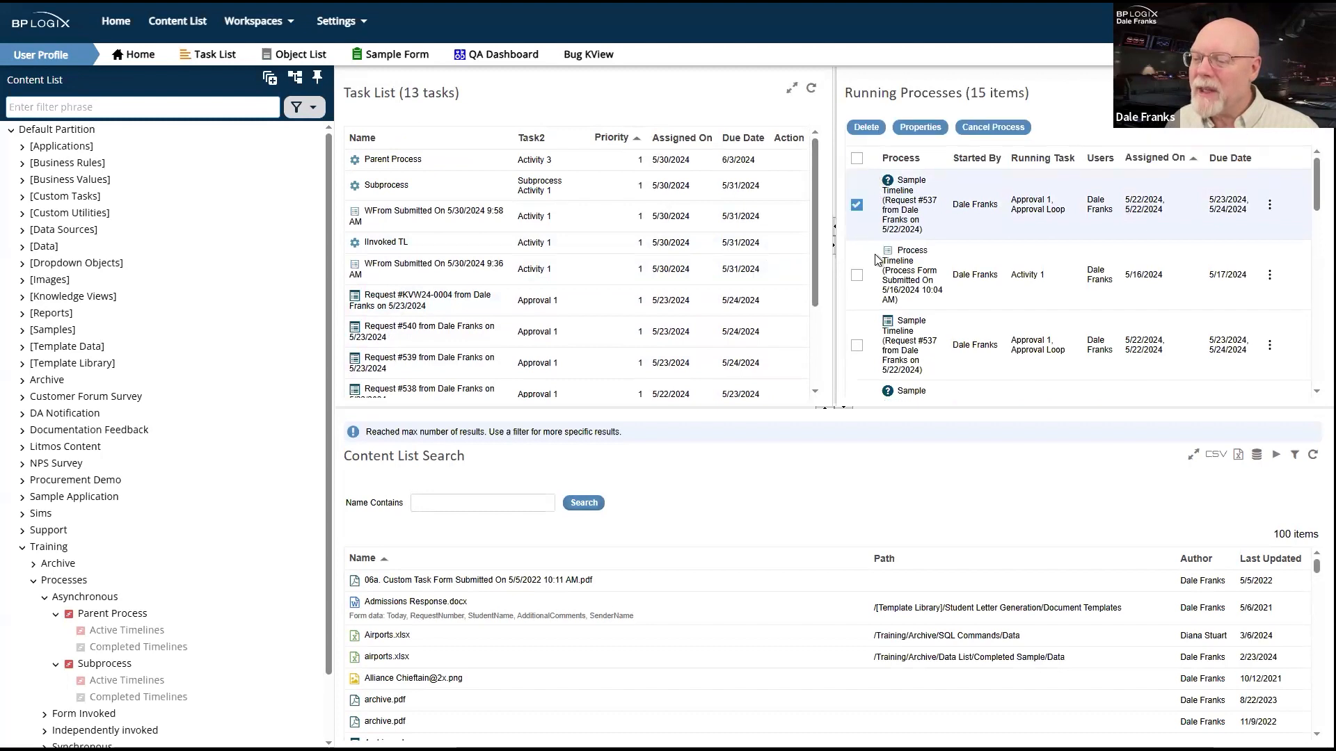
left_click(856, 276)
scroll(866, 277, "down", 1)
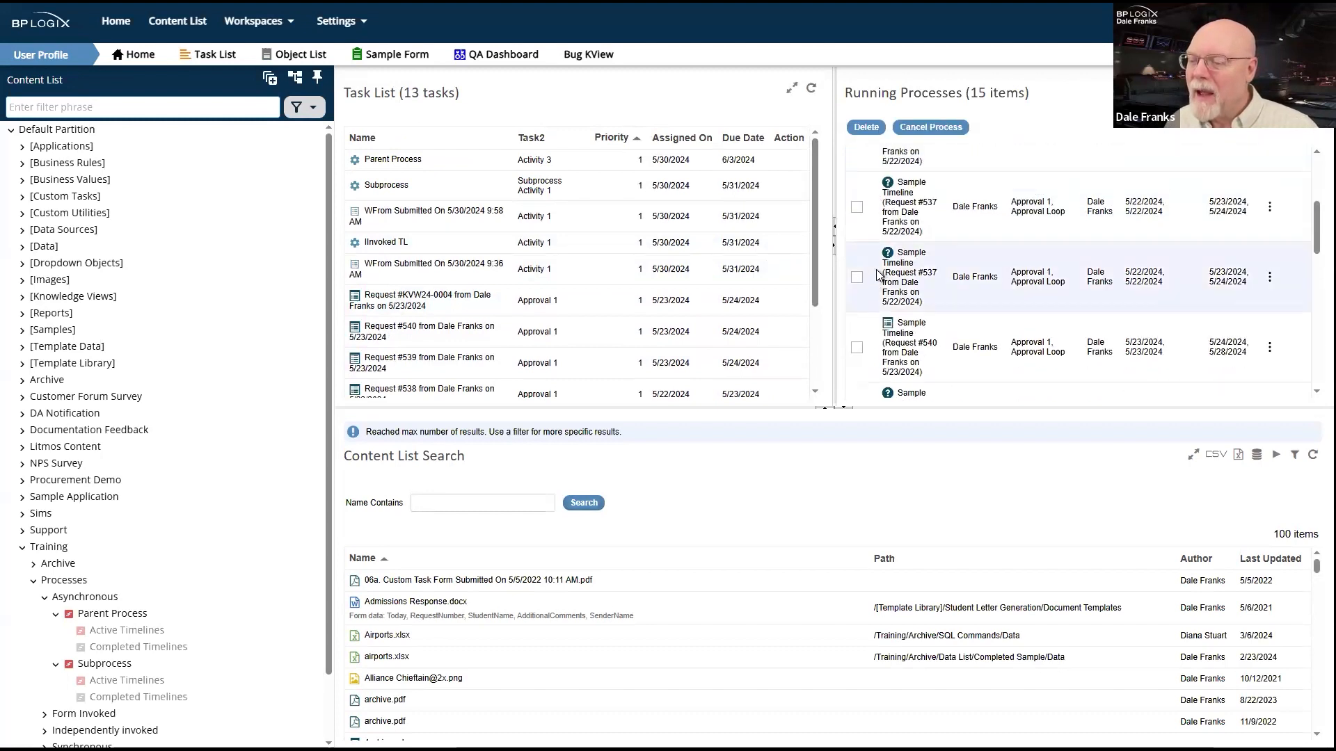
left_click(857, 275)
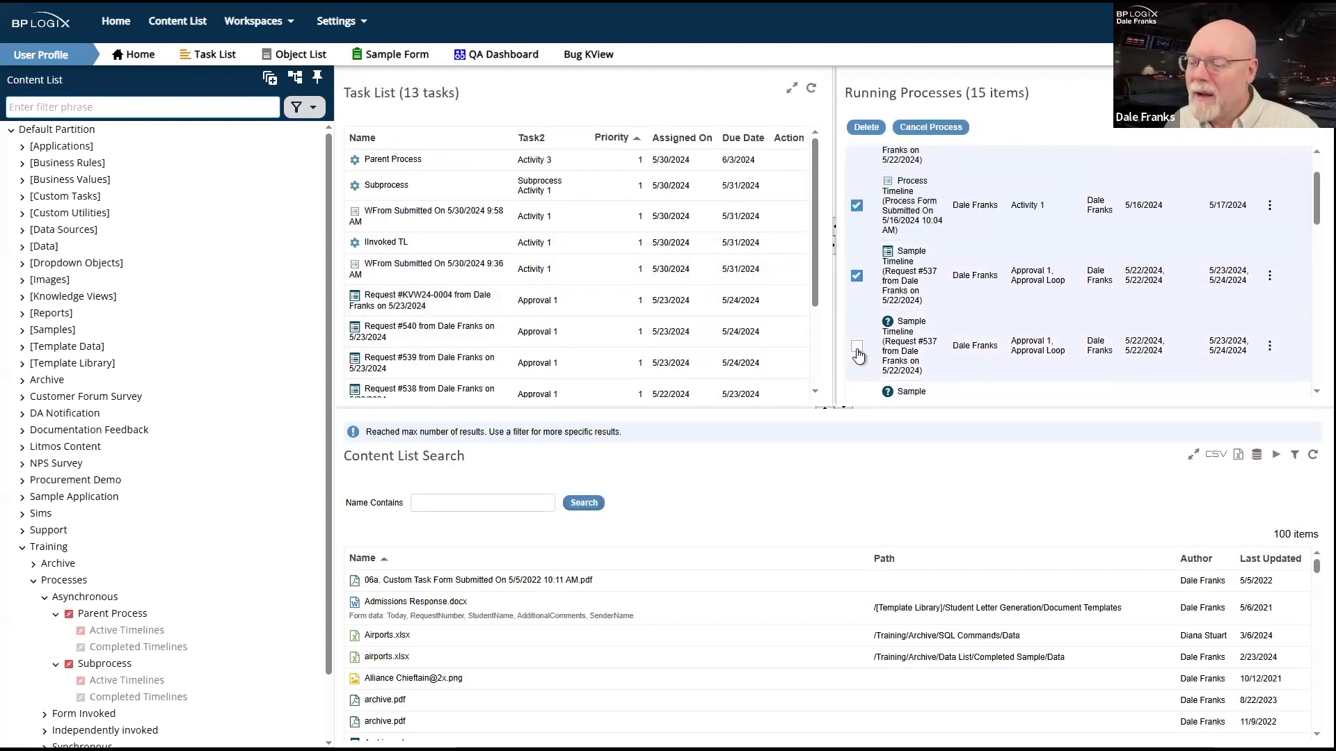
scroll(957, 315, "down", 2)
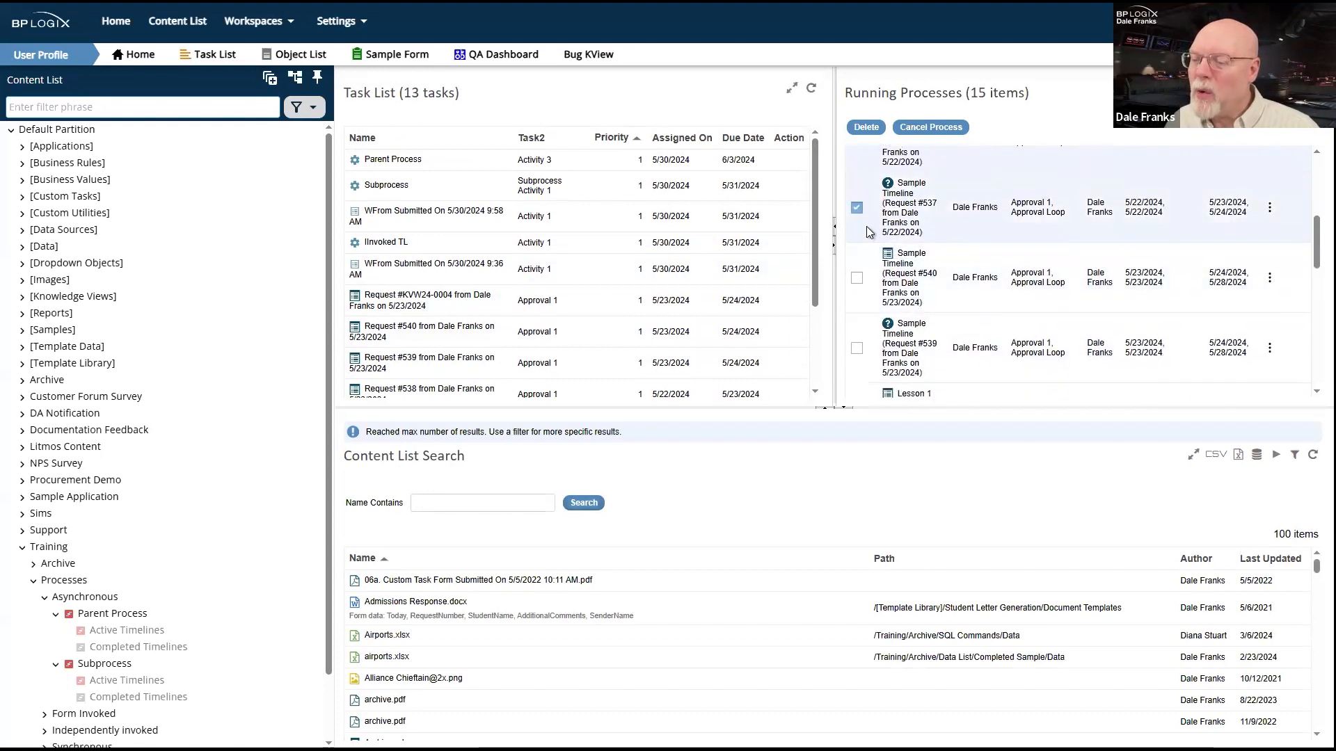
left_click(856, 277)
scroll(857, 282, "down", 1)
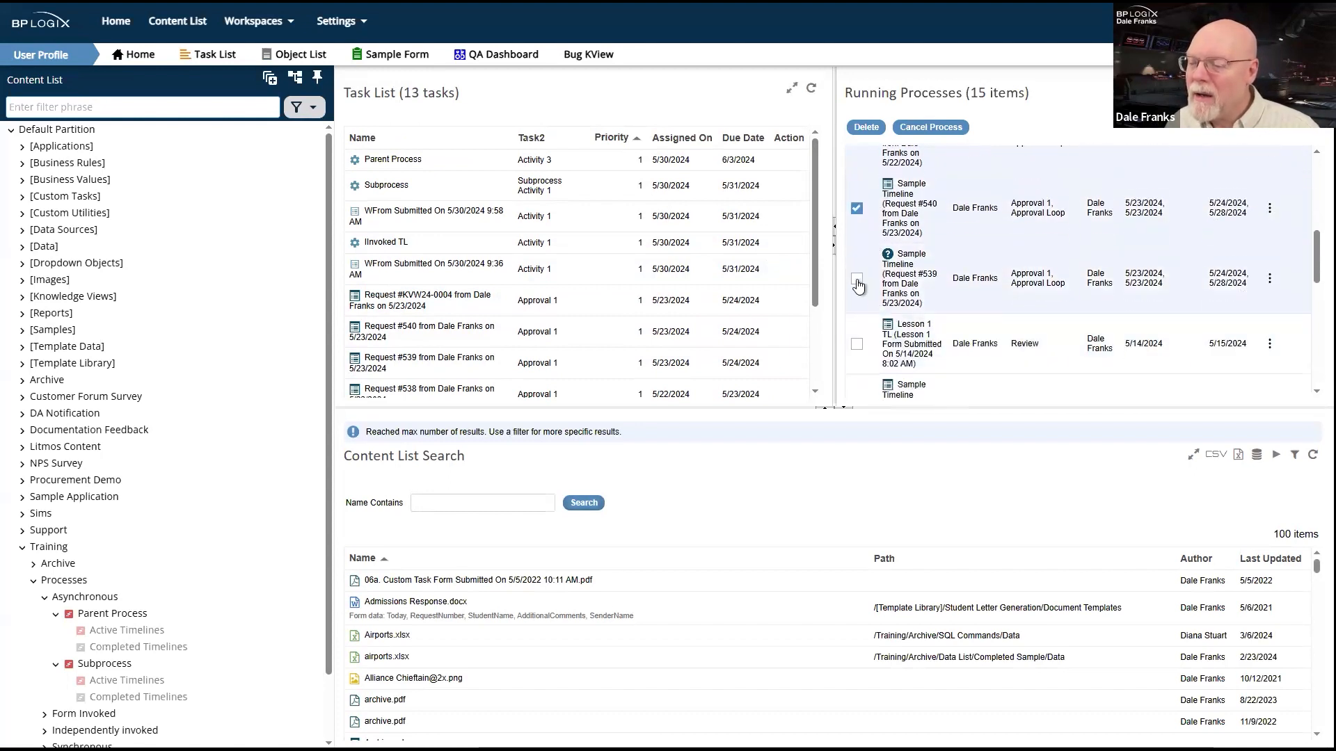
left_click(857, 344)
scroll(925, 306, "down", 3)
left_click(856, 200)
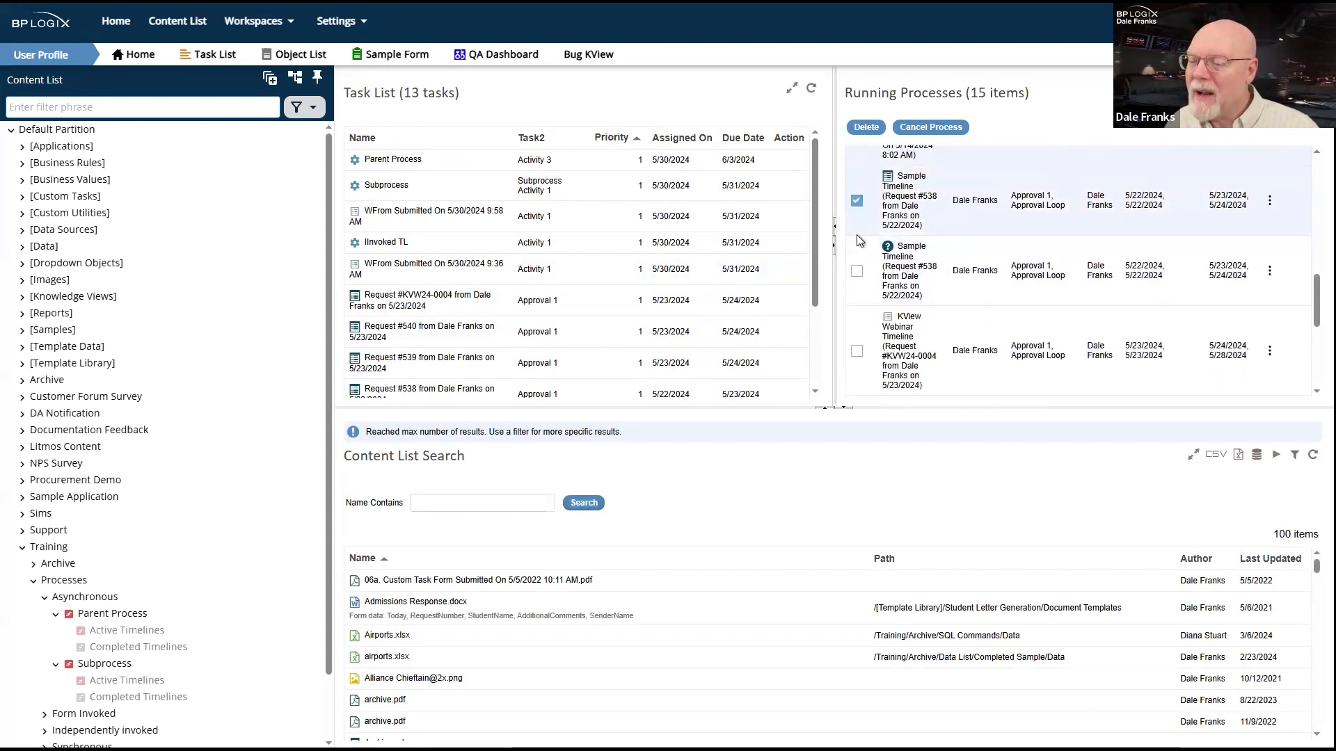
left_click(857, 272)
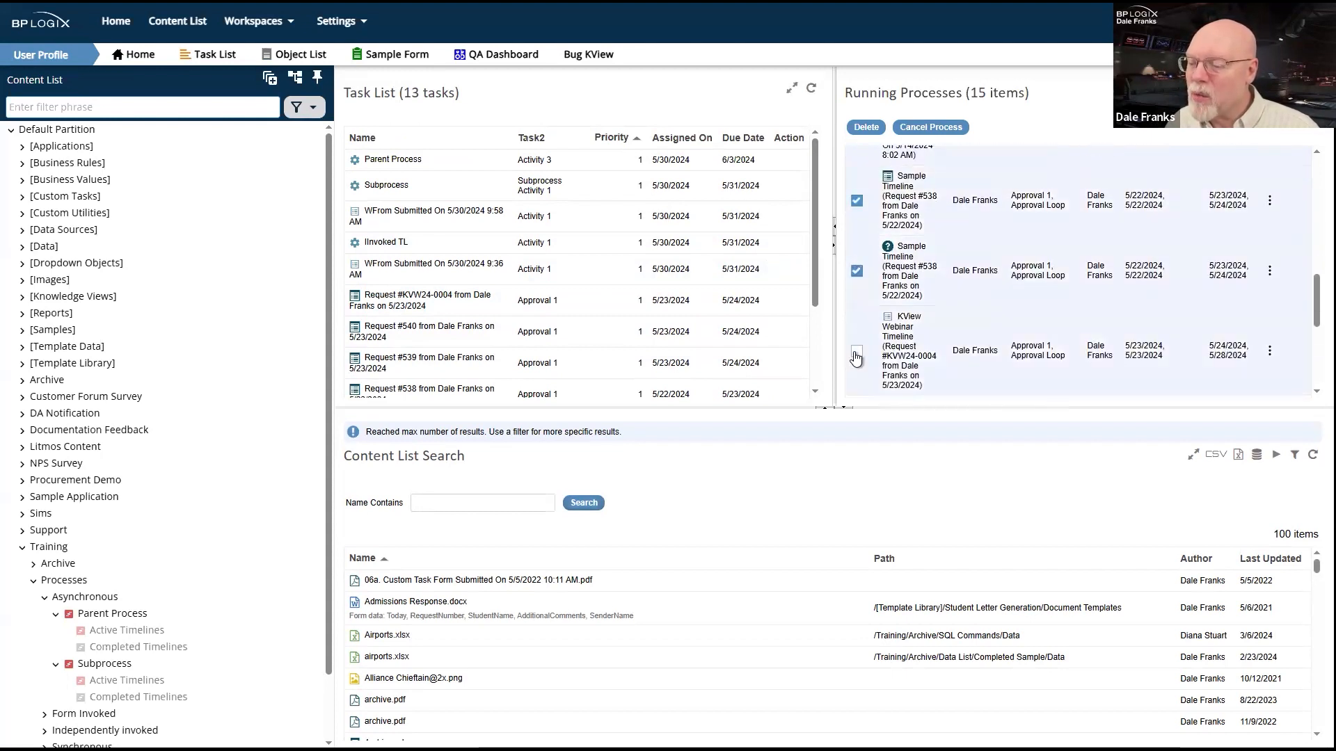
scroll(970, 294, "down", 2)
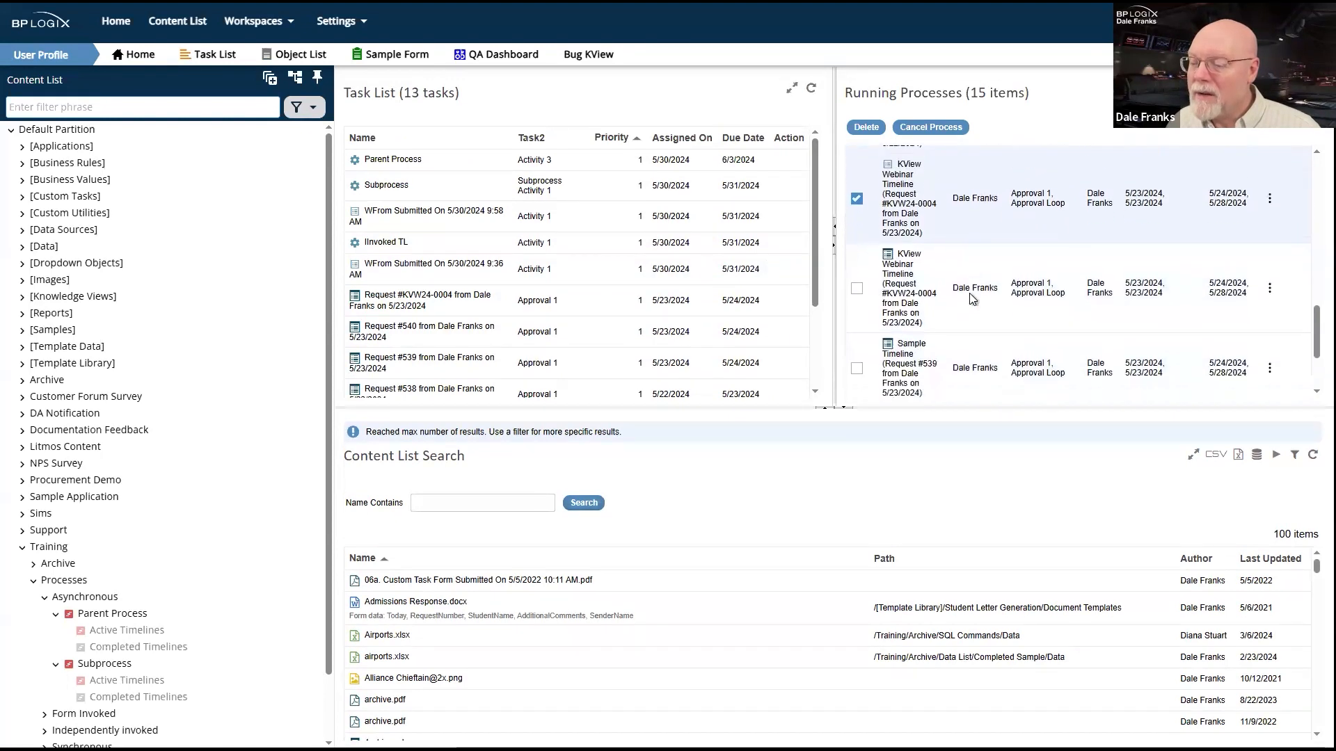
left_click(857, 234)
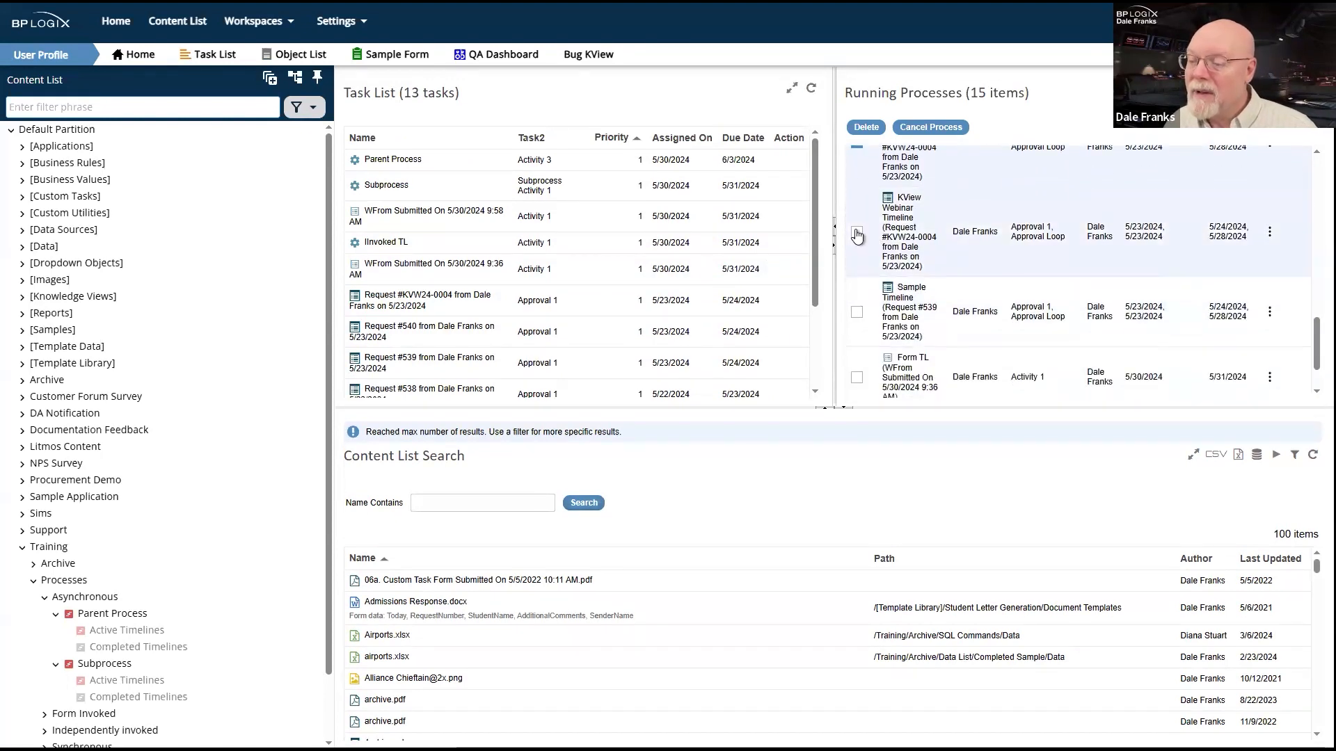
left_click(857, 312)
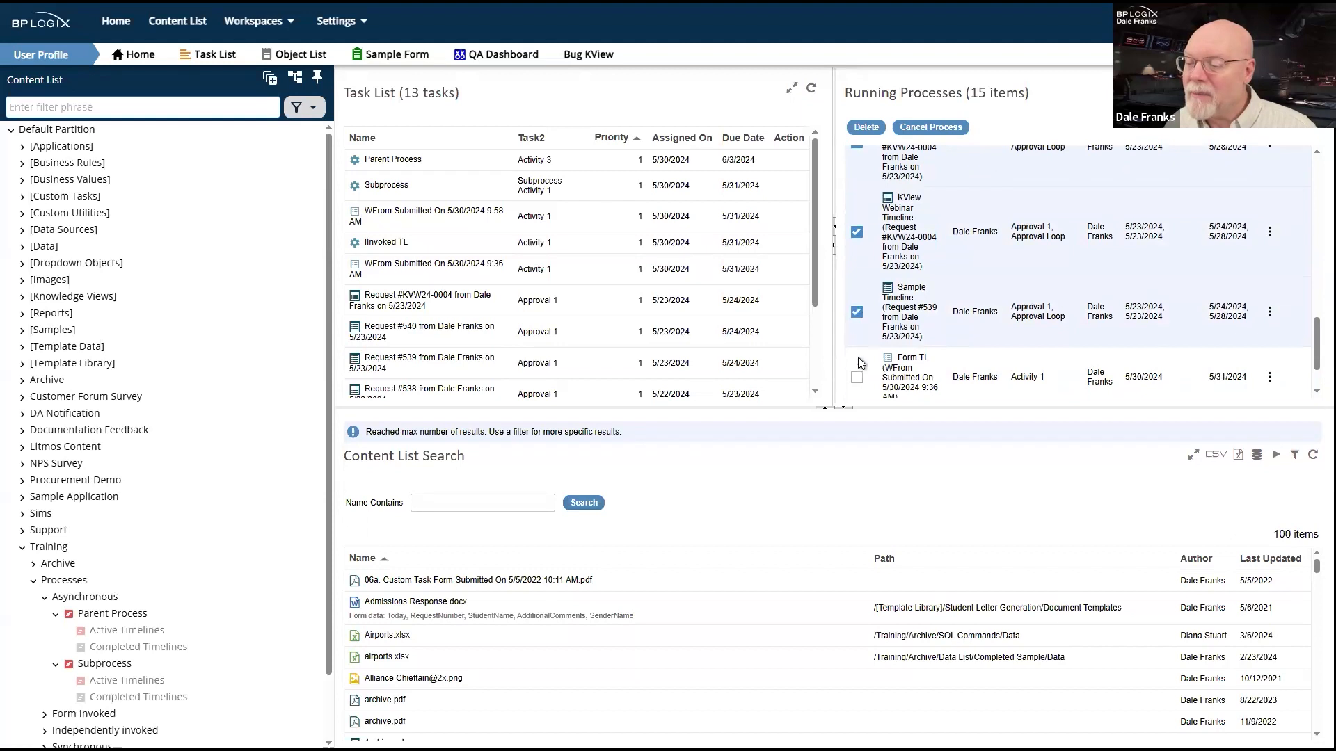
left_click(860, 380)
scroll(996, 306, "down", 1)
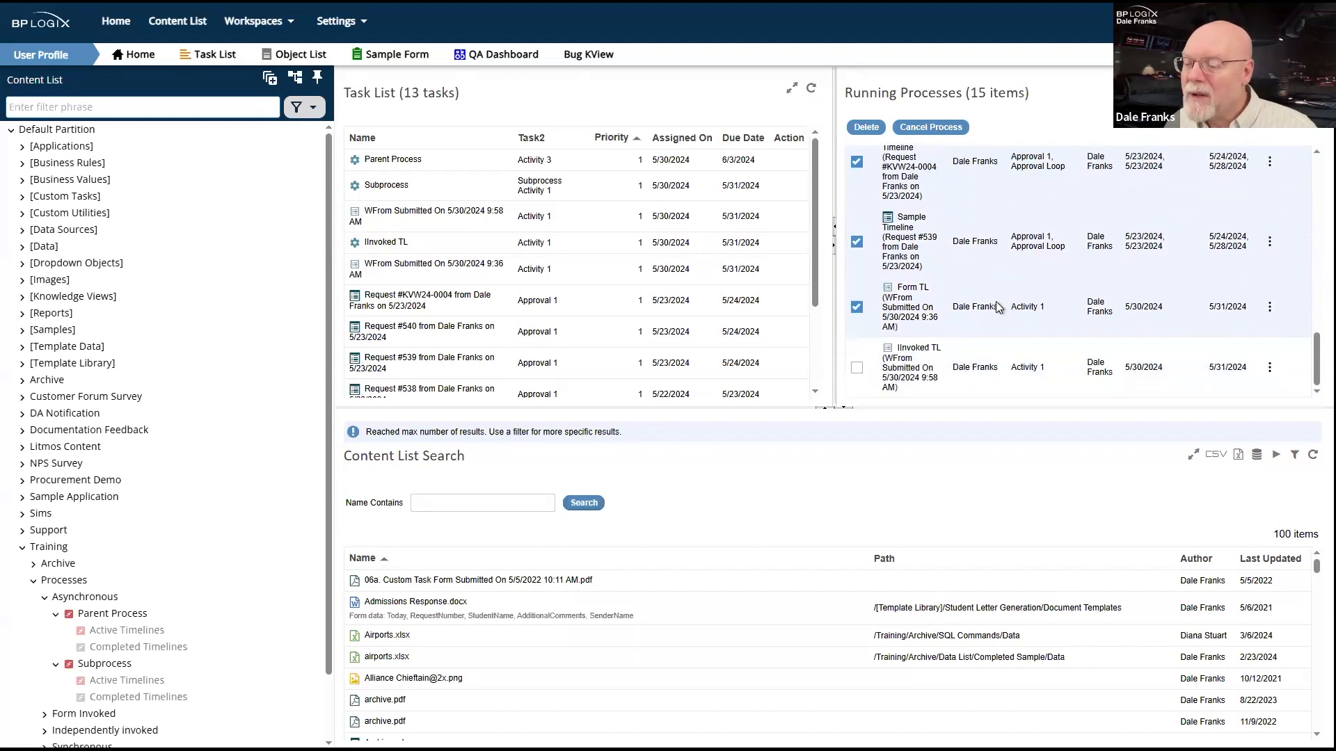
left_click(941, 140)
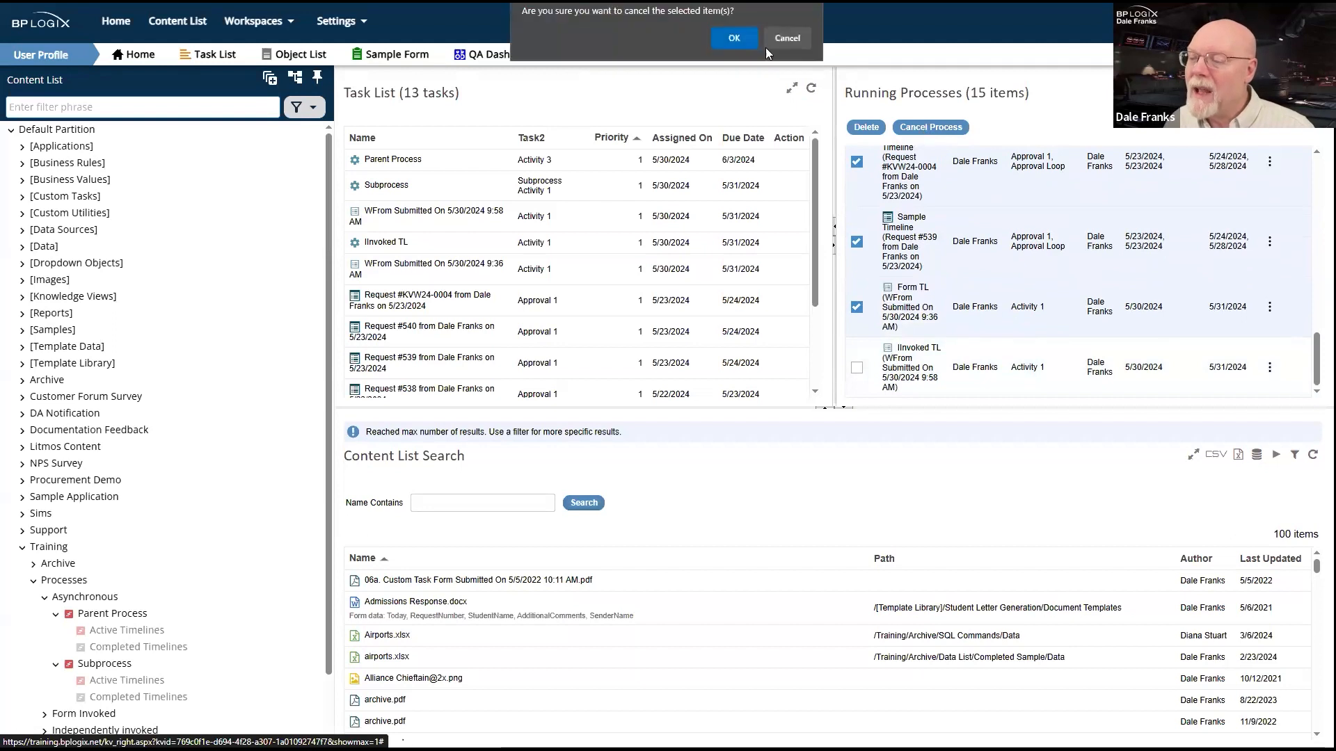
left_click(724, 41)
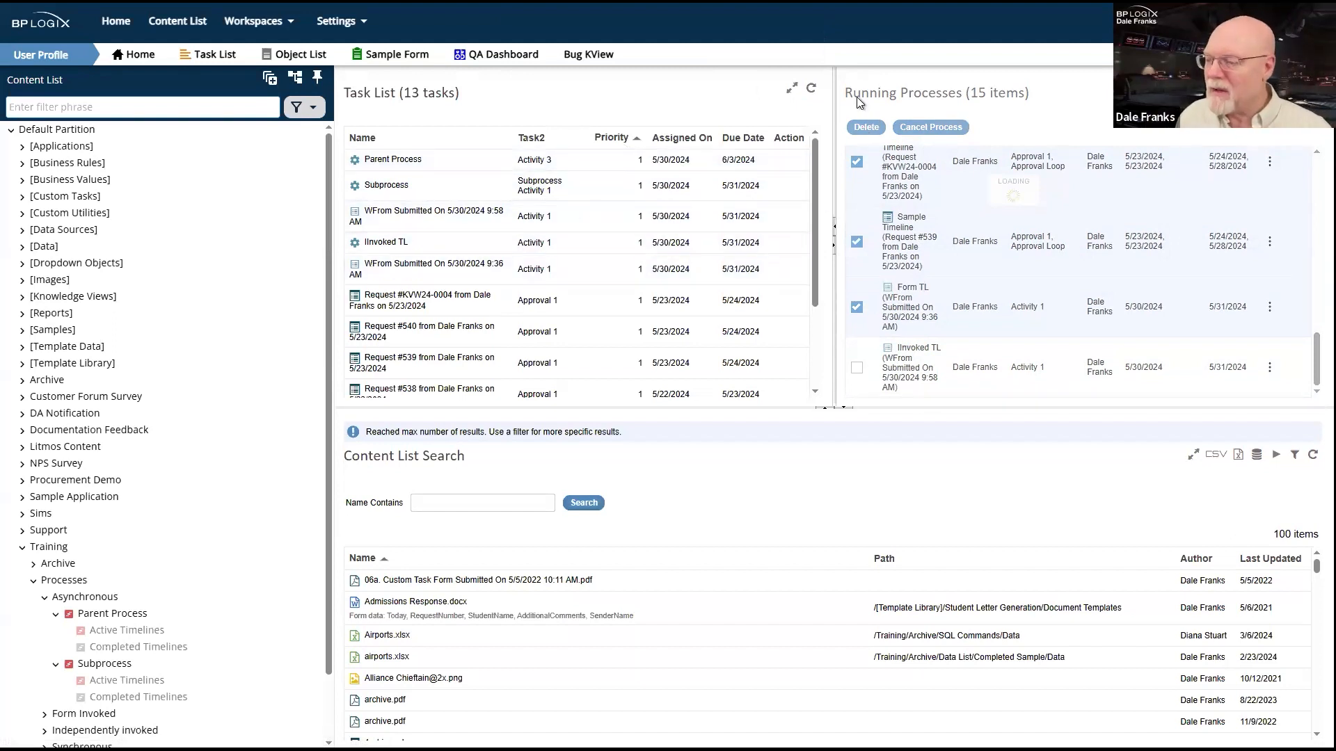
left_click(814, 98)
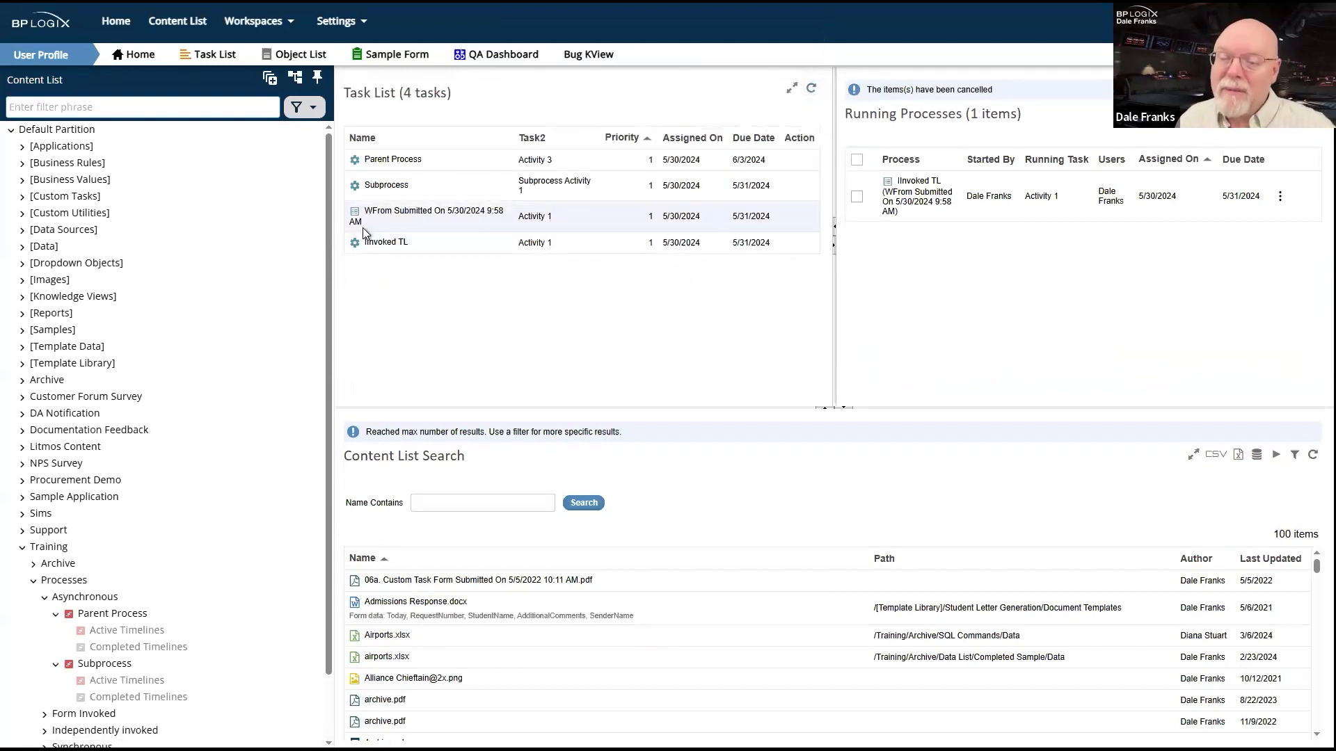
Complete the leftover Activity 1 tasks of the WFrom submission of 5/30/2024 9:58 AM and of IInvoked TL.
left_click(423, 217)
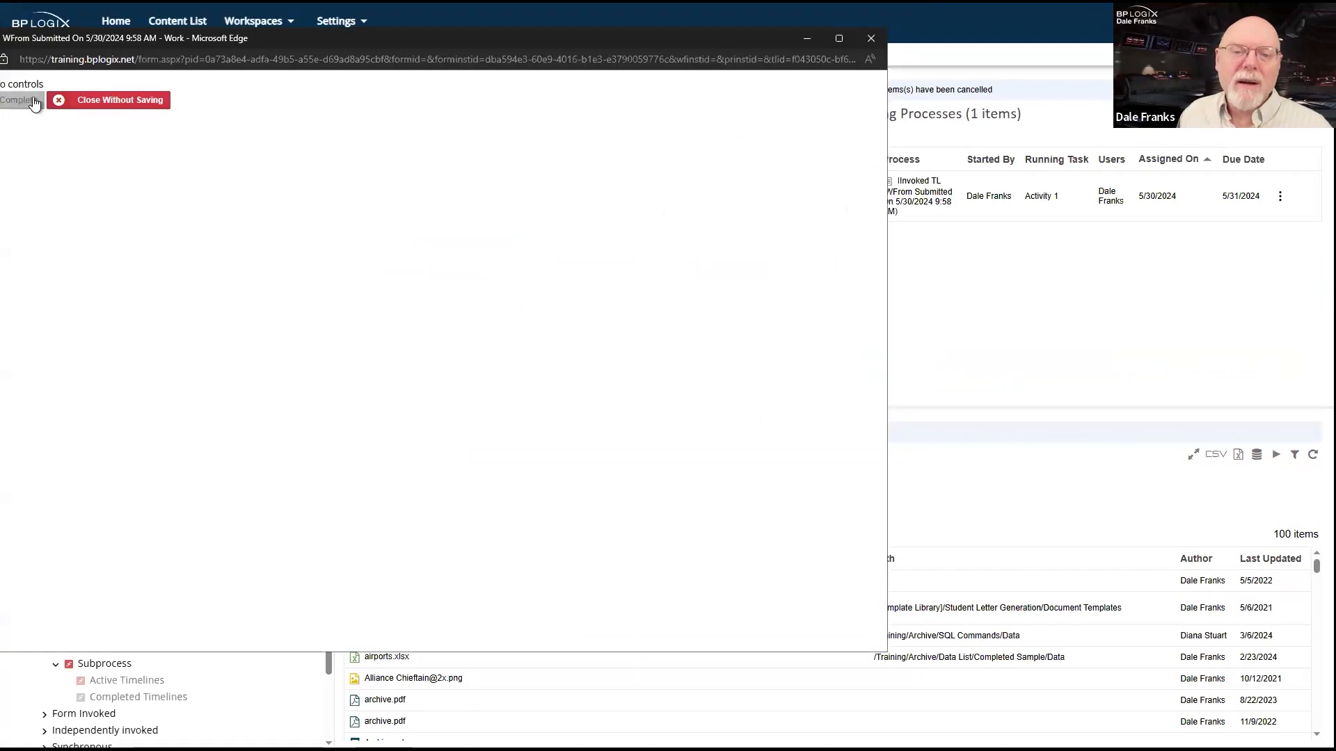
left_click(29, 101)
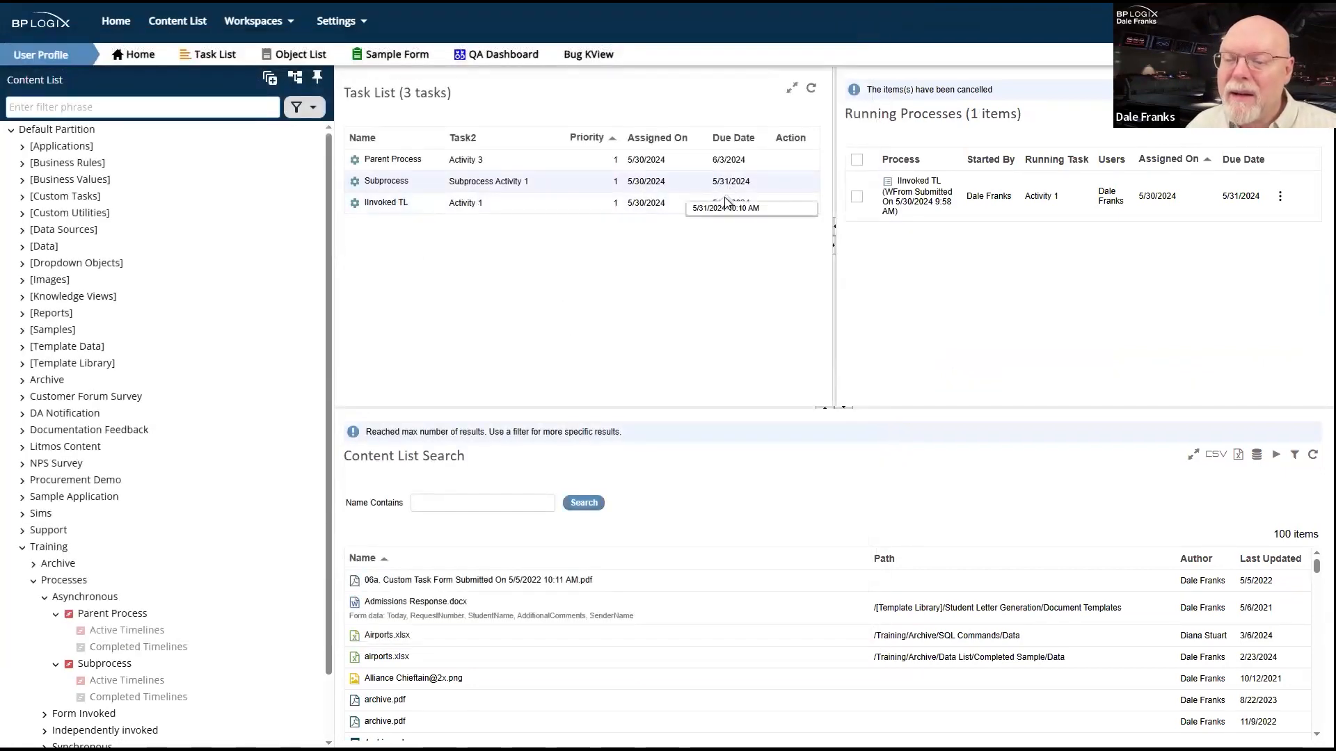
left_click(388, 207)
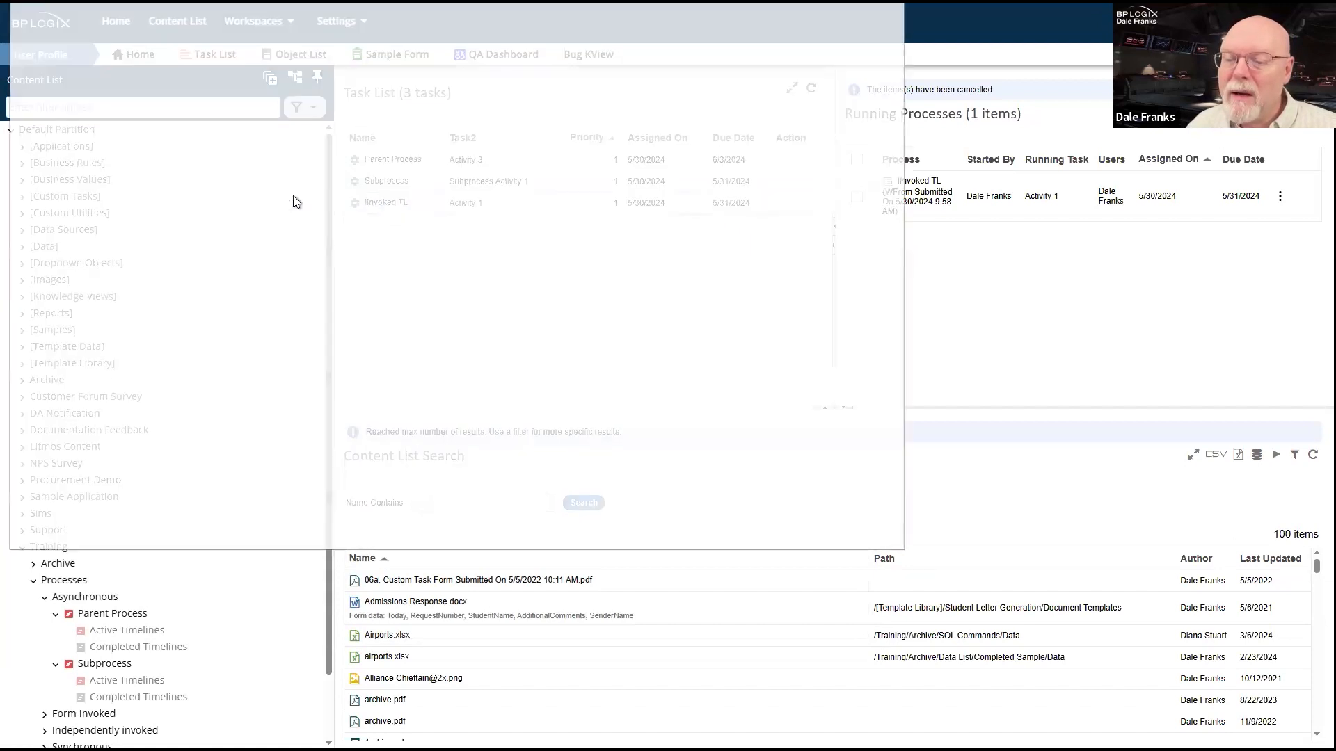
scroll(81, 332, "down", 3)
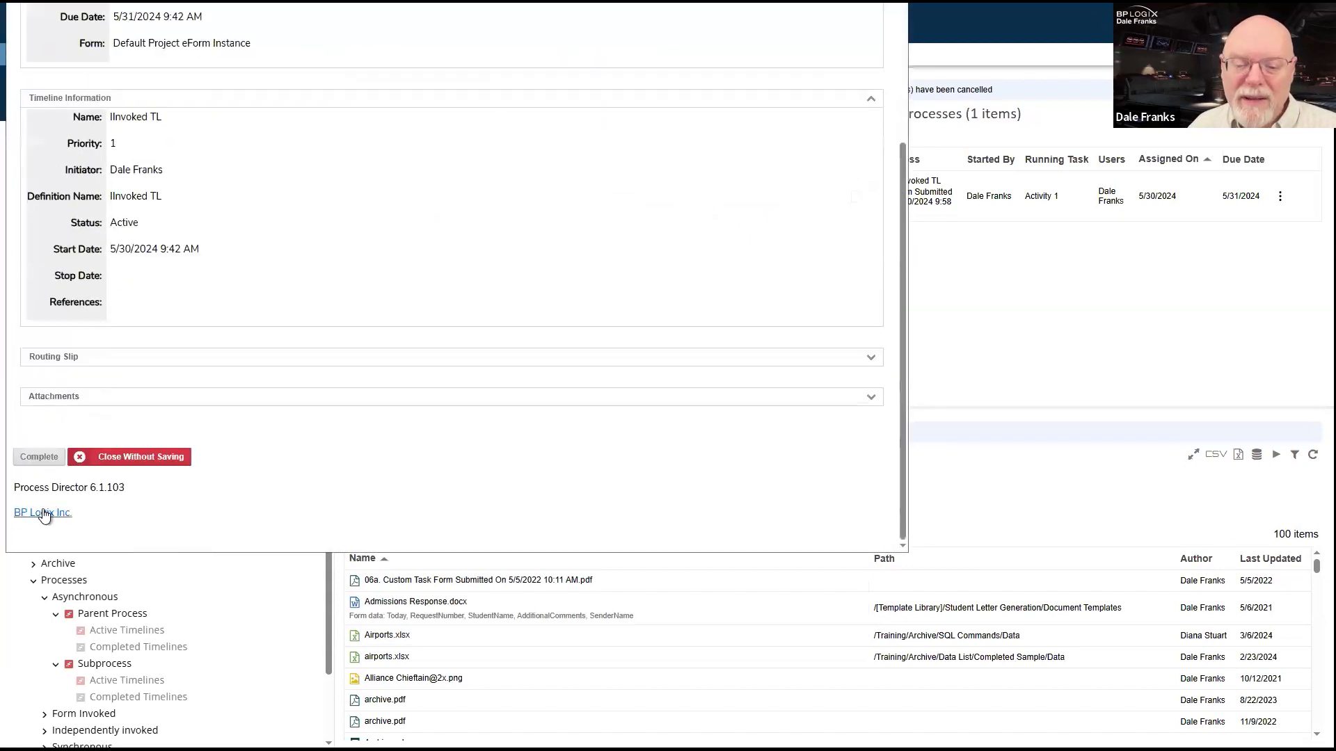
left_click(35, 459)
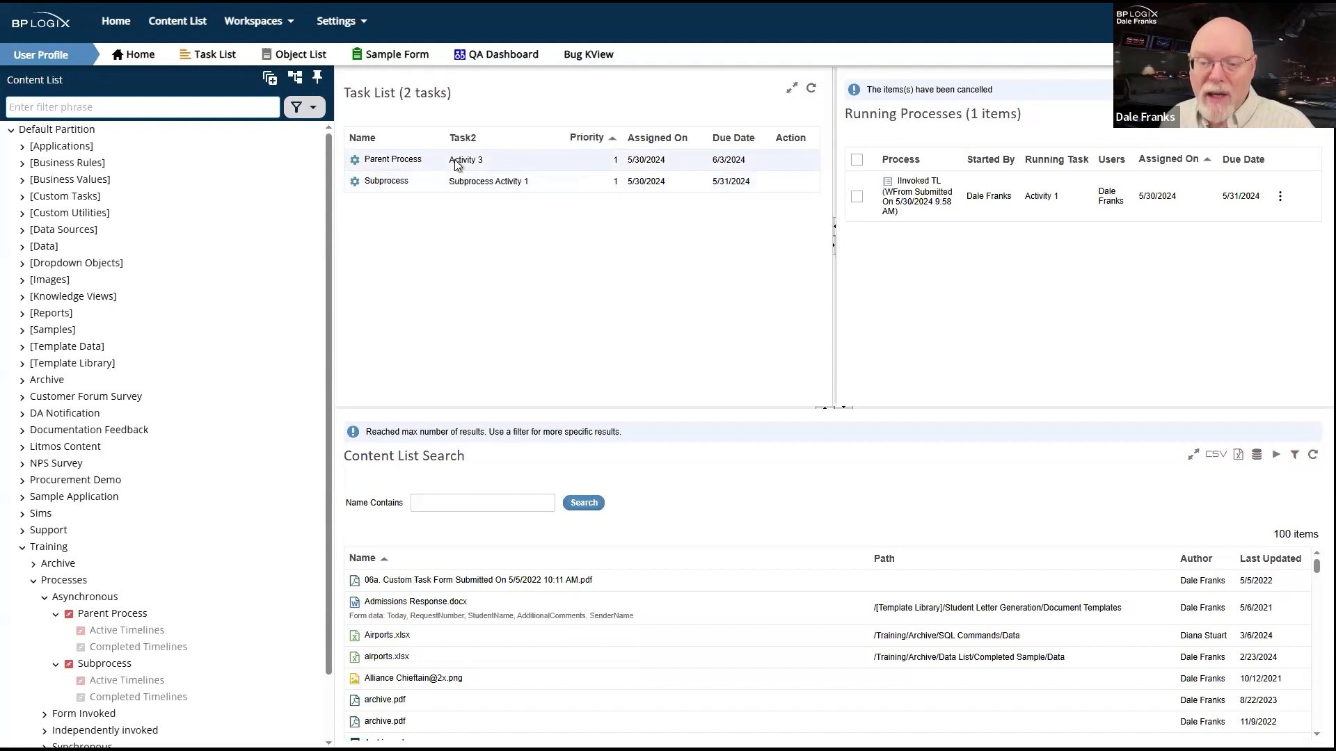
Open the Parent Process task for Activity 3 and complete it.
left_click(409, 166)
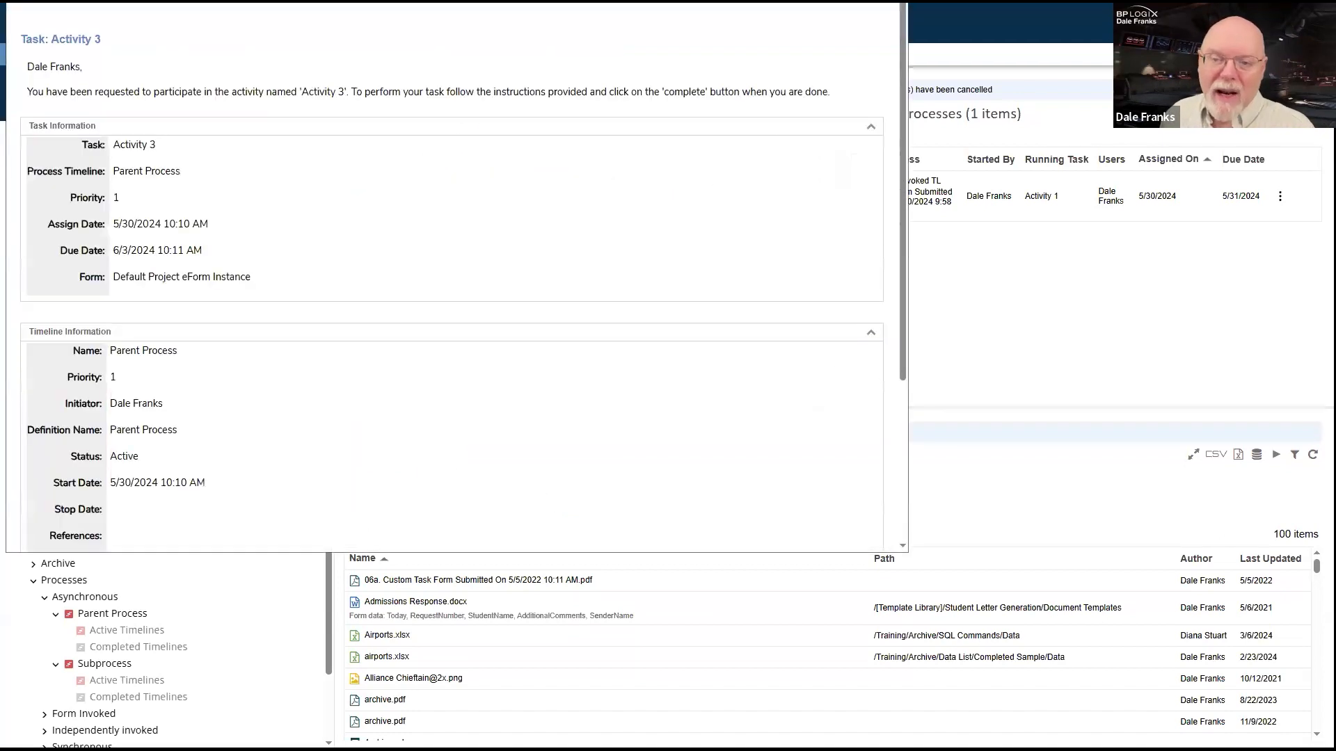
scroll(416, 320, "down", 3)
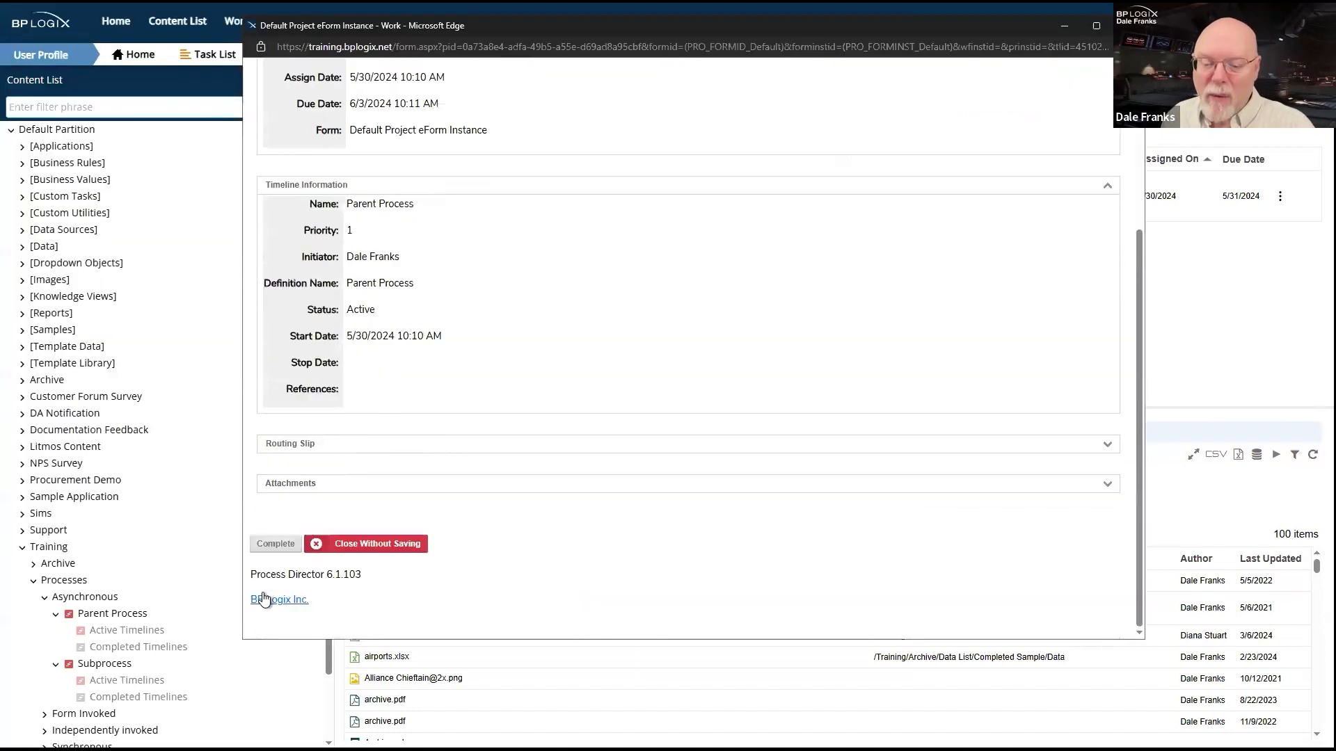
left_click(281, 544)
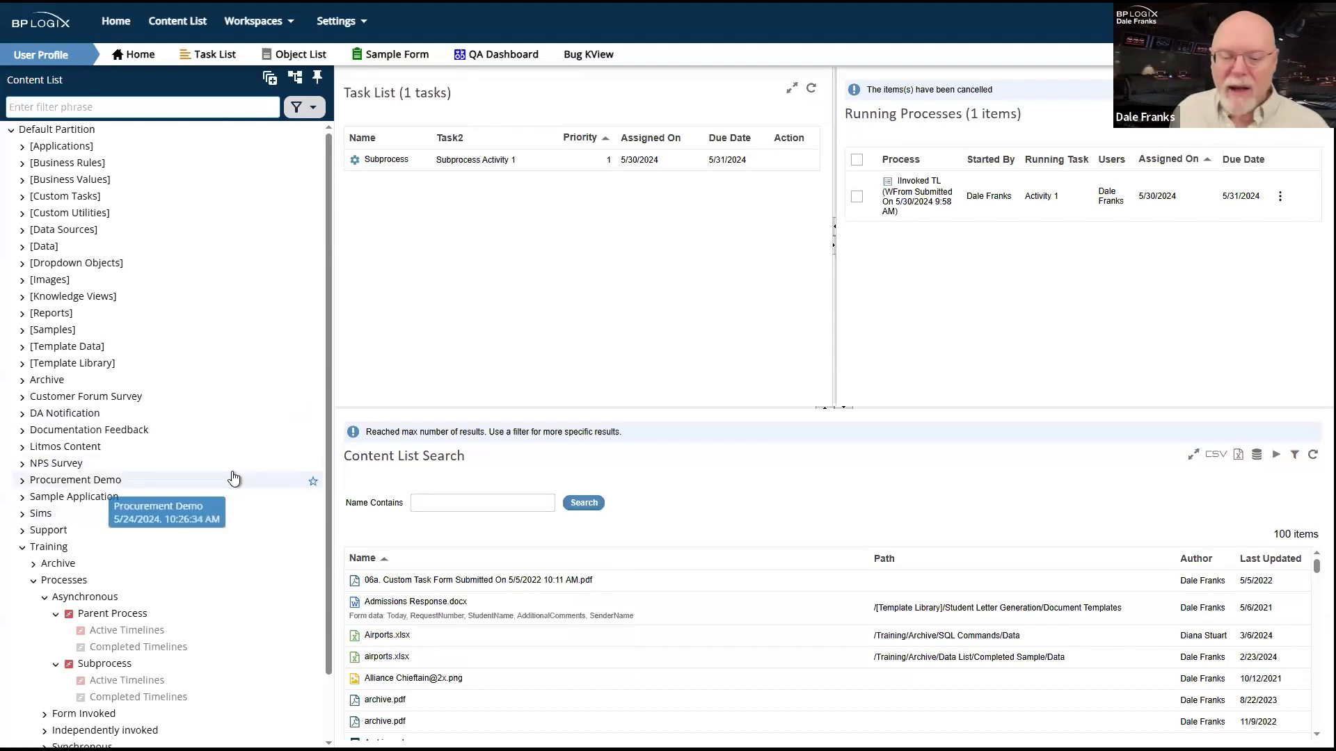
Check the active and the completed timeline instances of Parent Process.
scroll(233, 473, "down", 1)
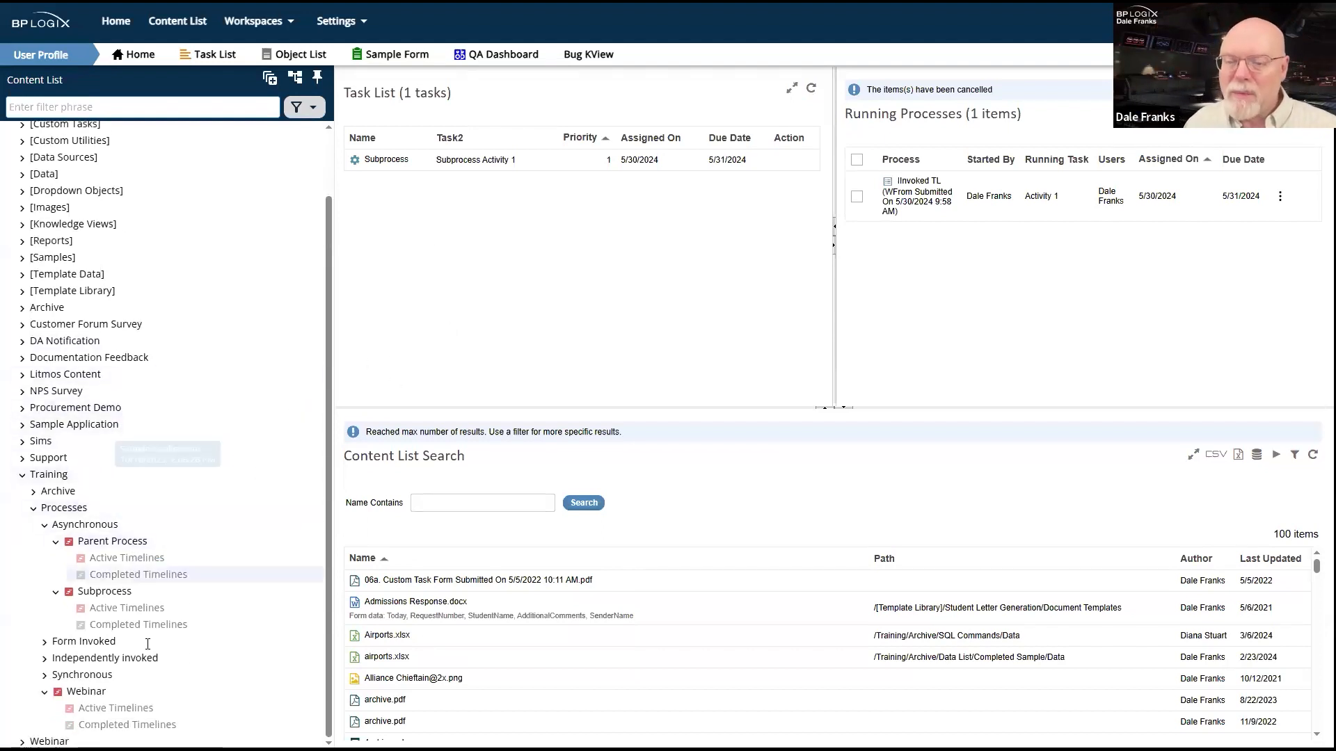
left_click(121, 559)
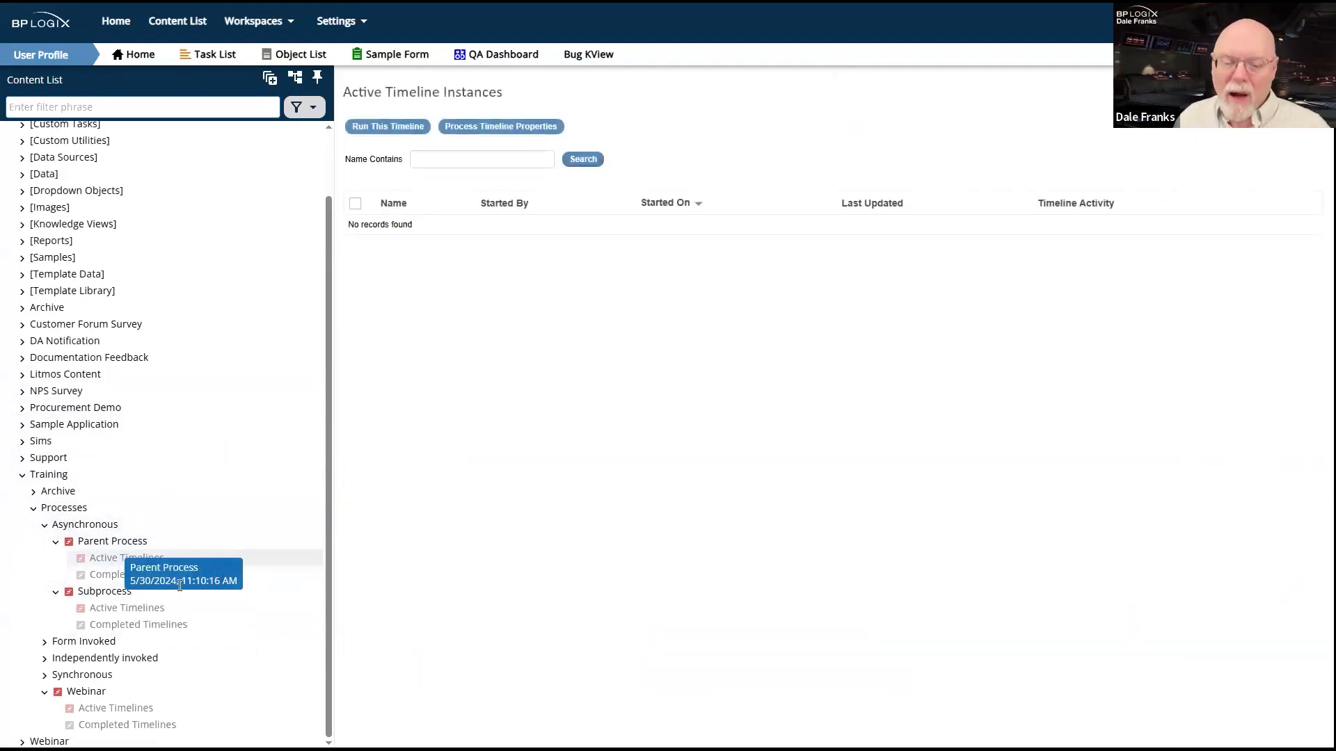
left_click(115, 575)
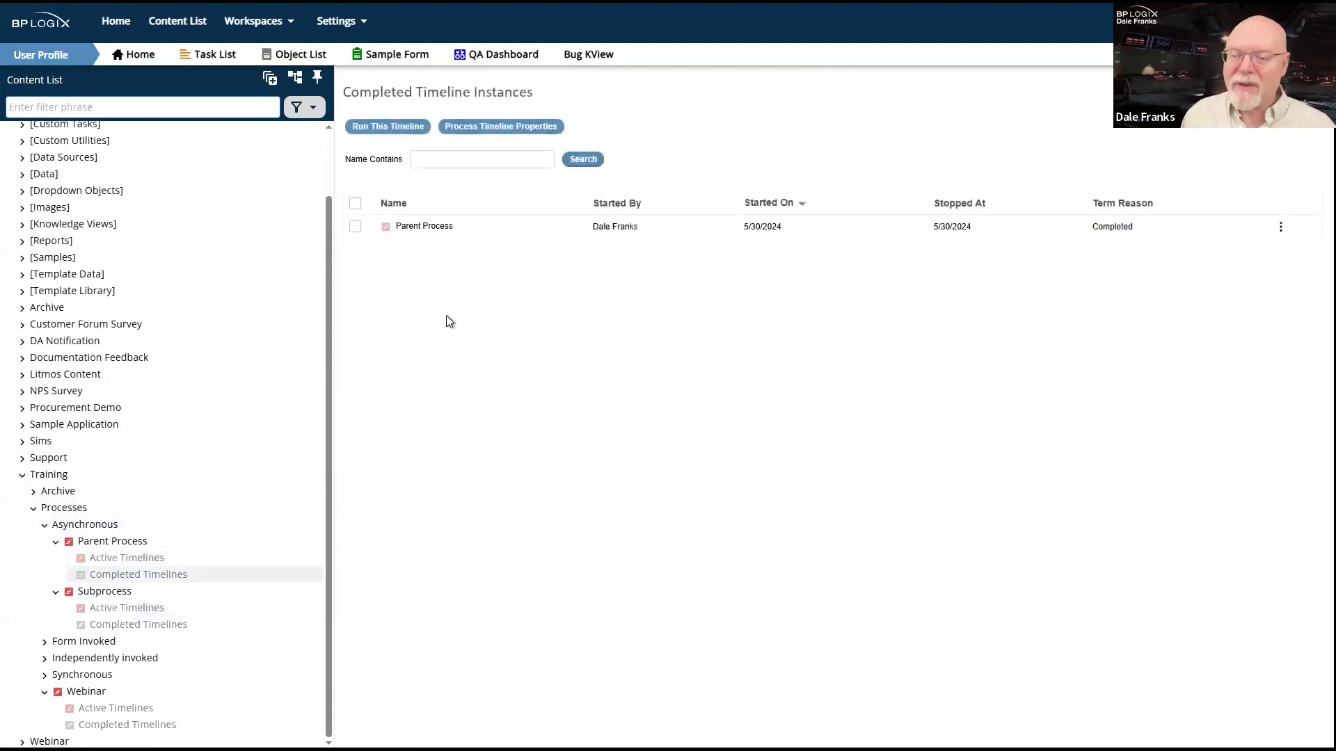
Open the completed Parent Process instance and examine its routing slip, including the entry for Subprocess Activity 1.
left_click(424, 228)
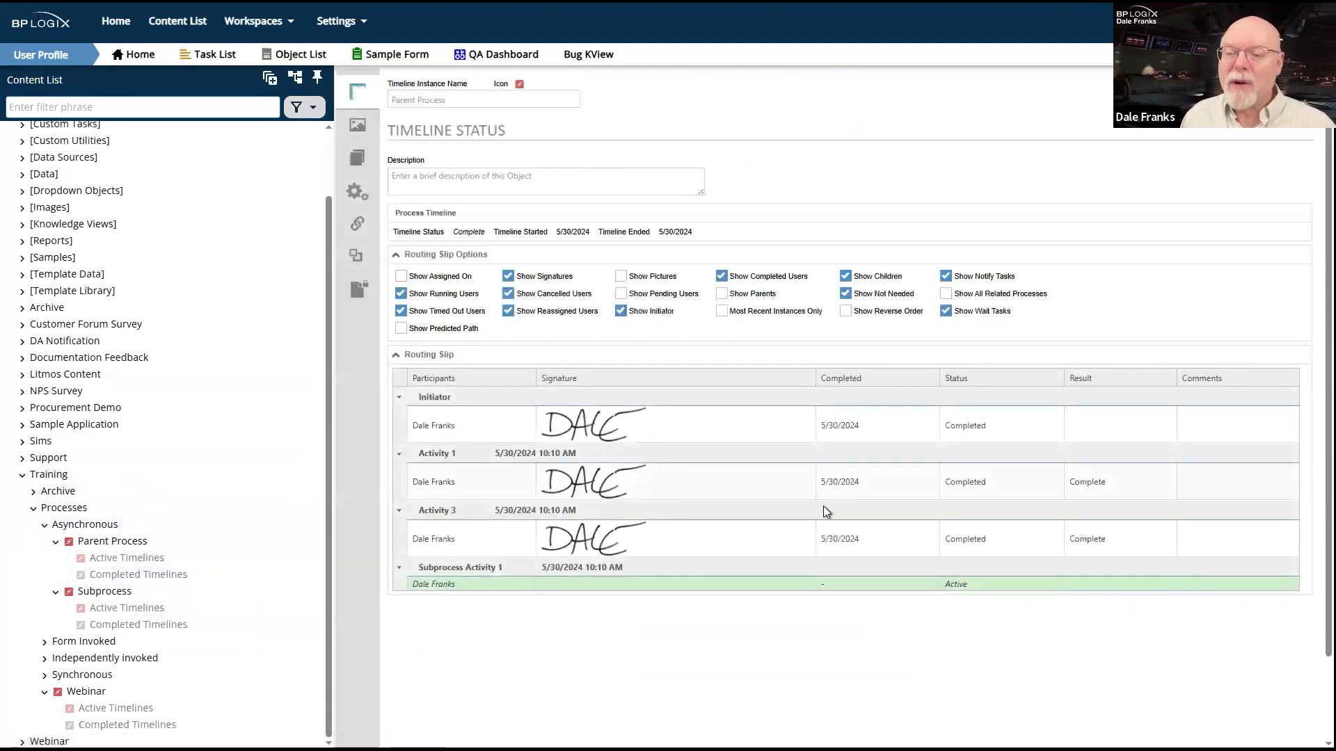
scroll(823, 506, "down", 3)
scroll(824, 506, "up", 3)
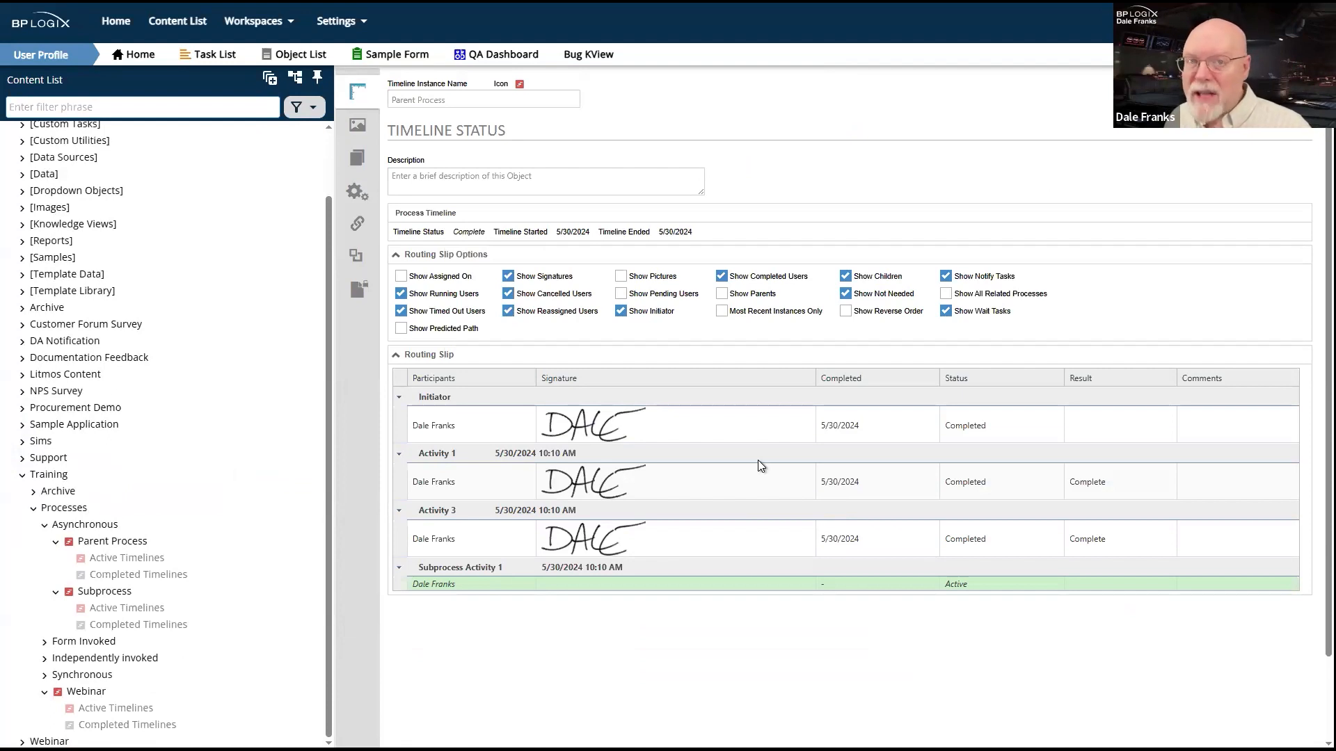
scroll(758, 460, "down", 2)
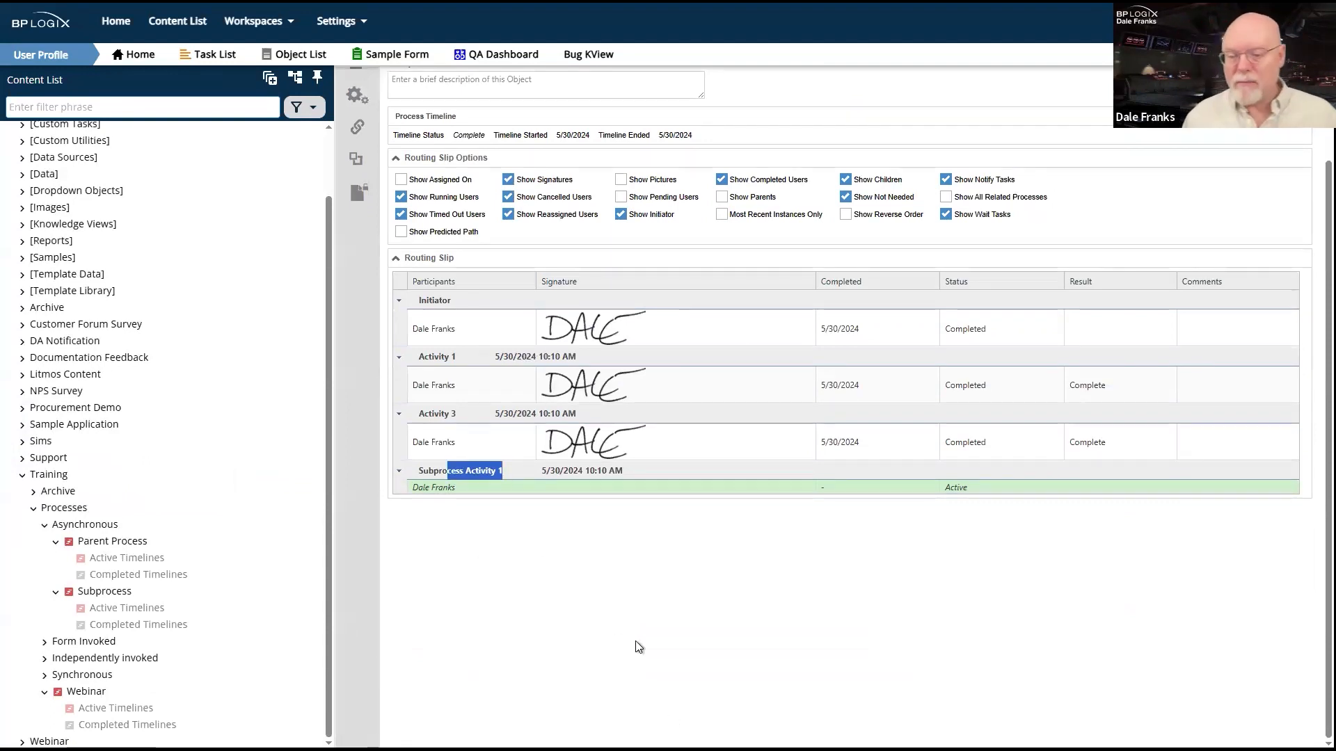
left_click(651, 630)
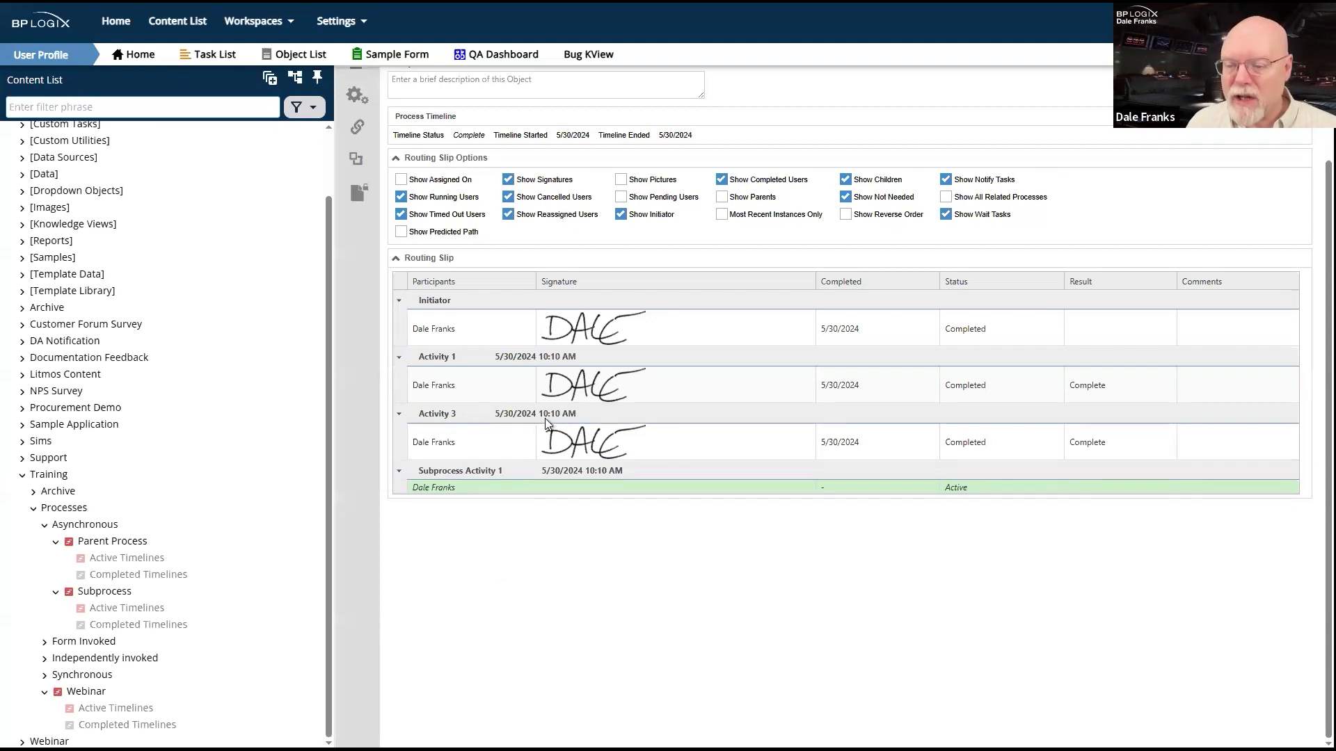
scroll(608, 281, "up", 2)
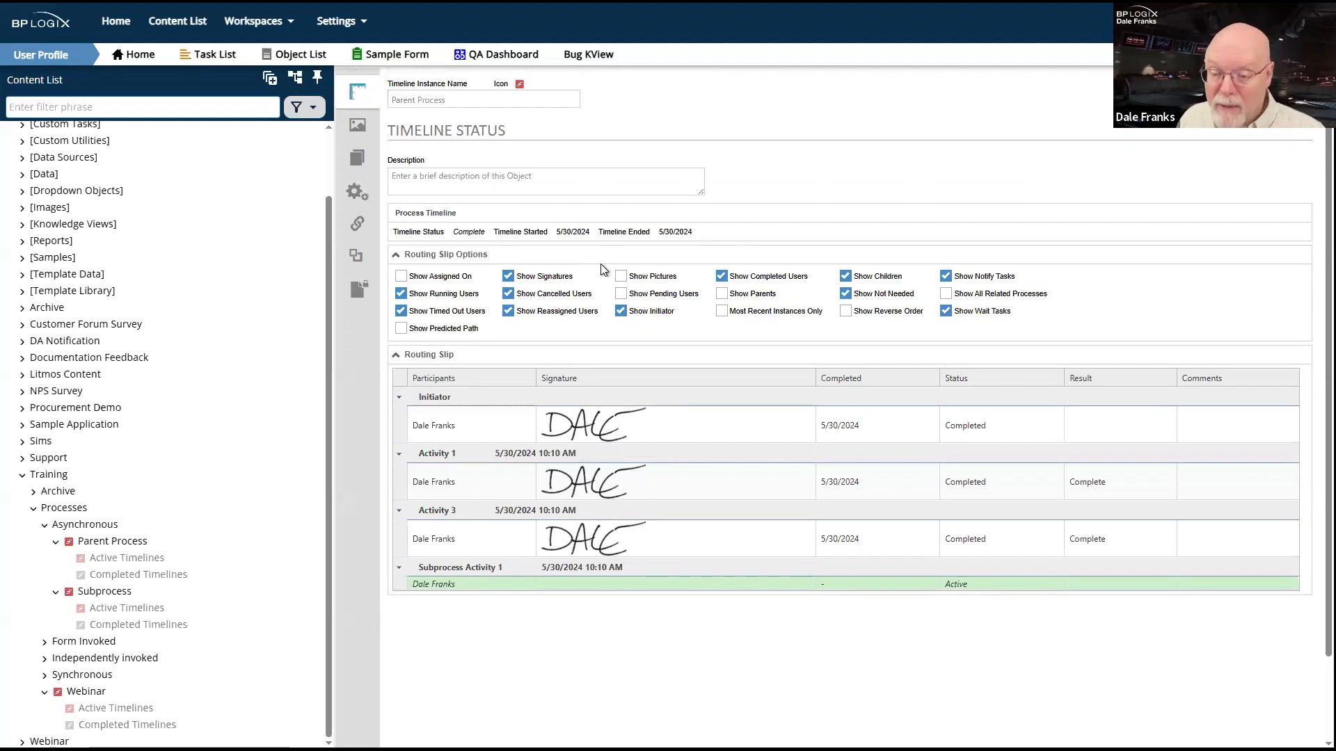
scroll(602, 269, "down", 2)
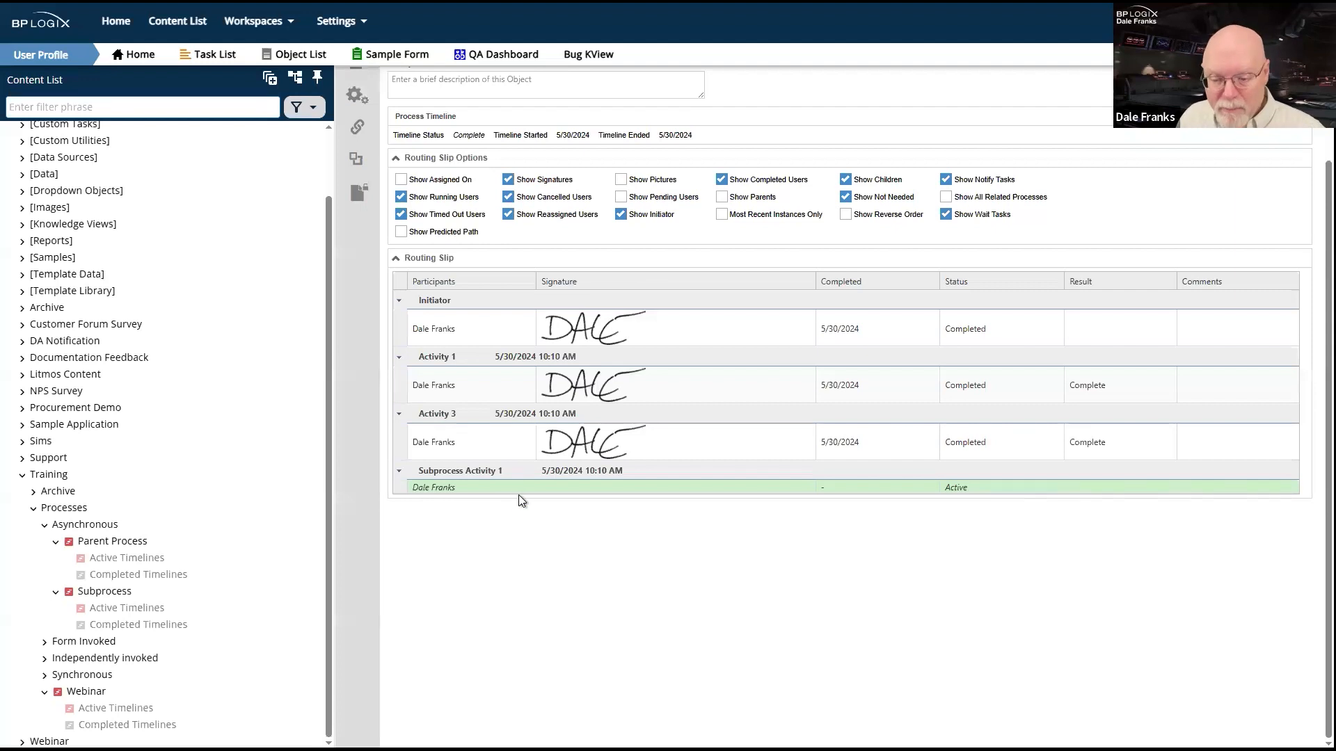
Open the active Subprocess instance and inspect its routing slip and the timeline chart of Subprocess Activity 1.
left_click(122, 610)
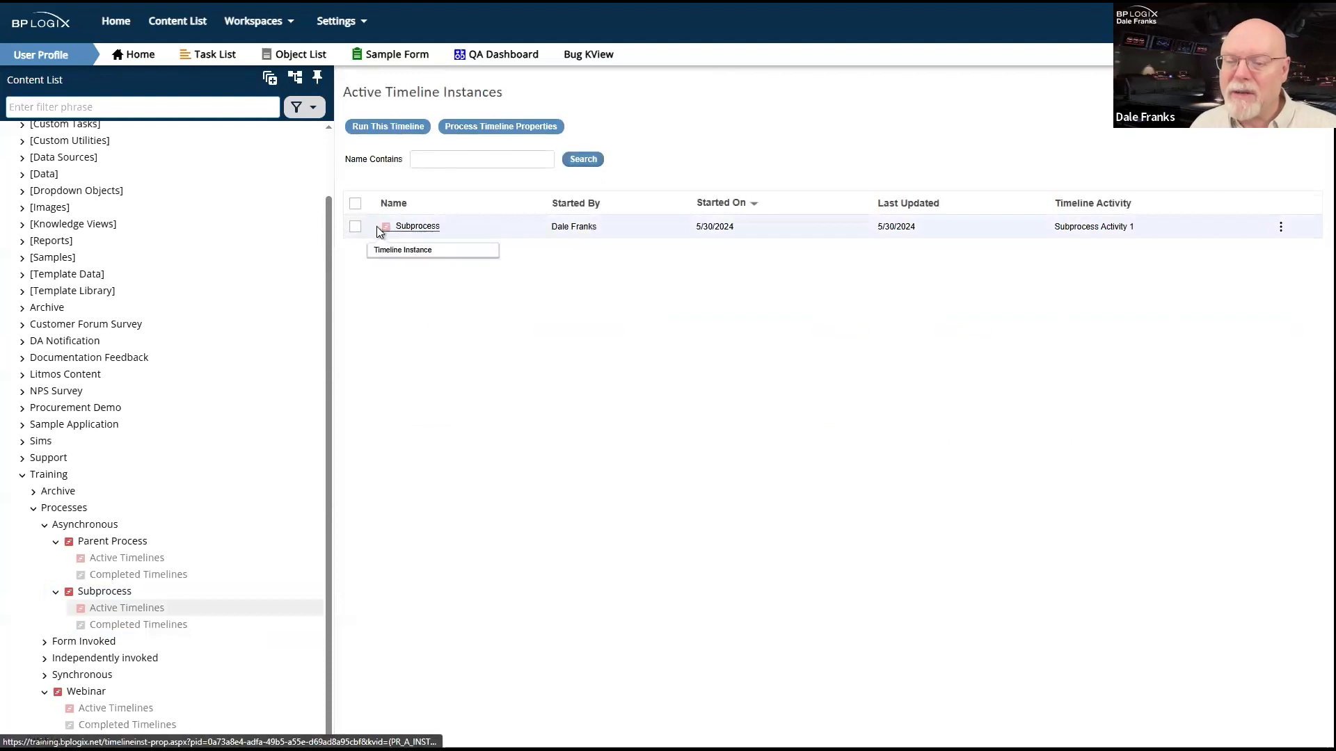
left_click(417, 227)
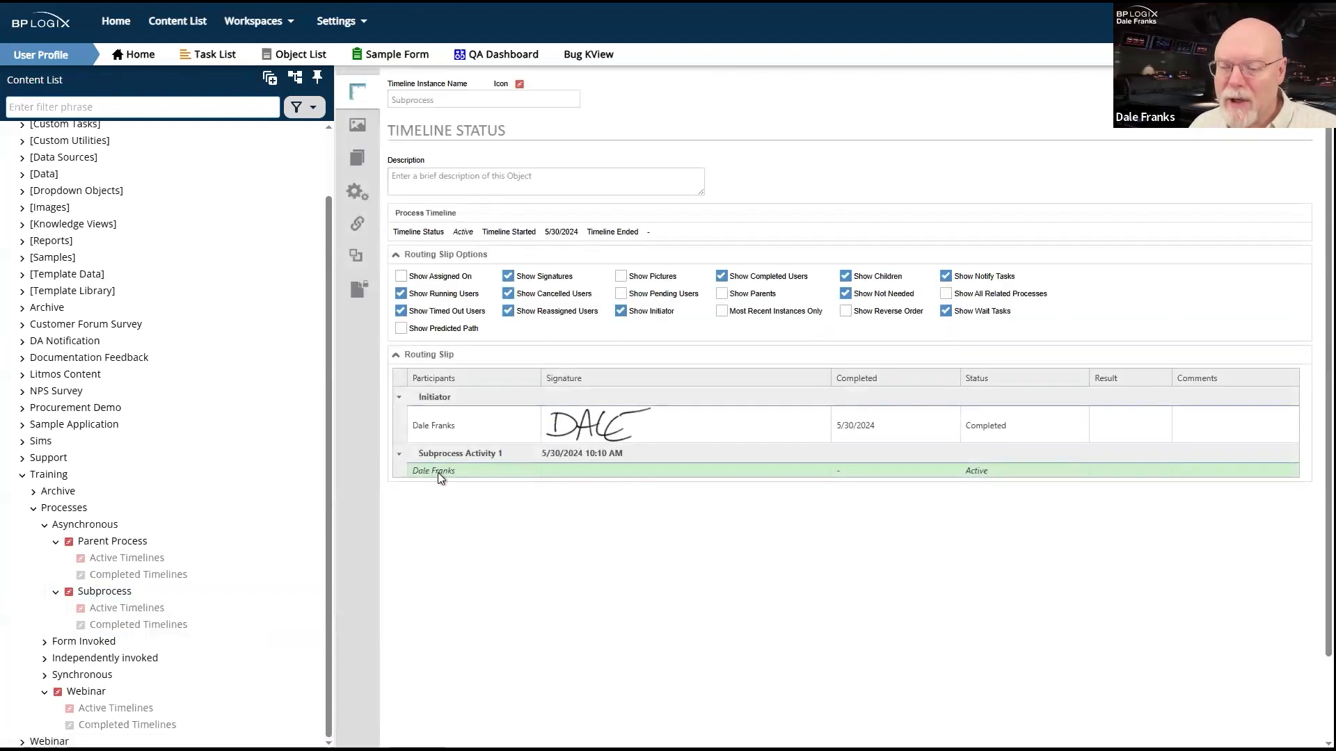
left_click(357, 126)
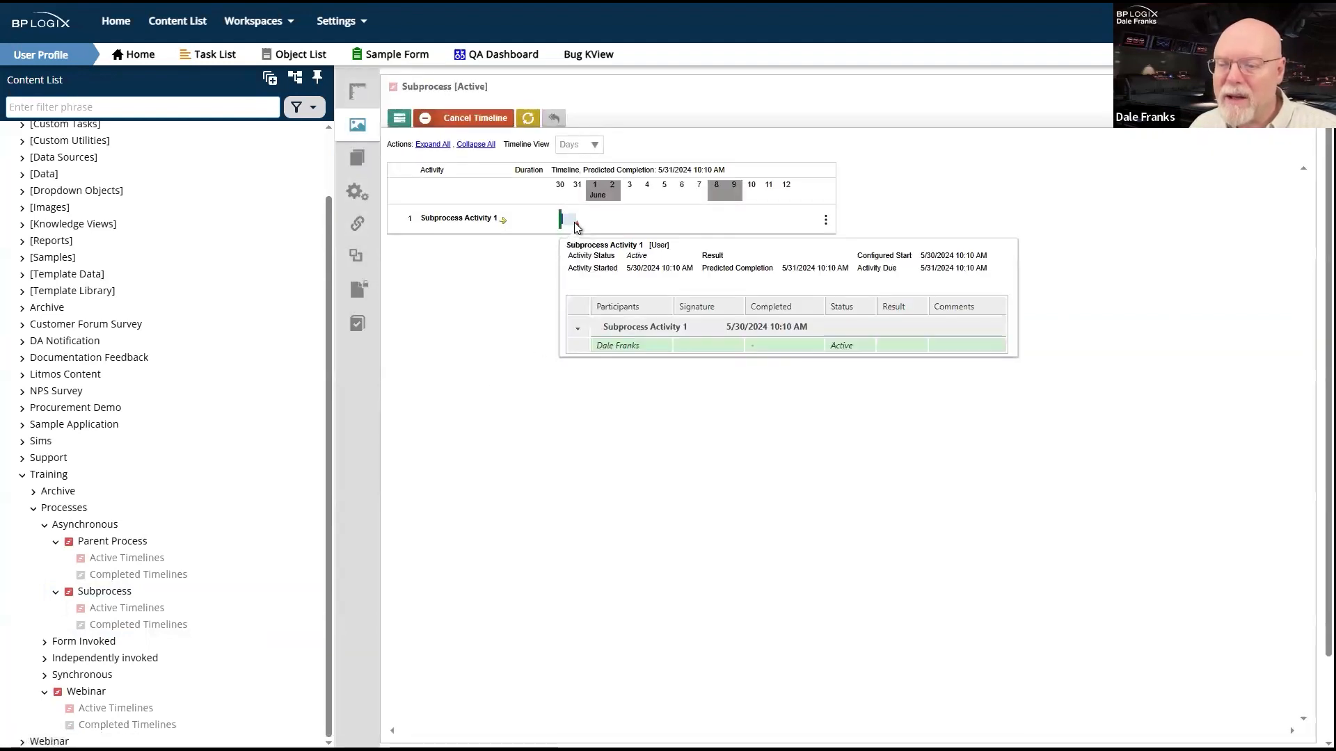
left_click(570, 226)
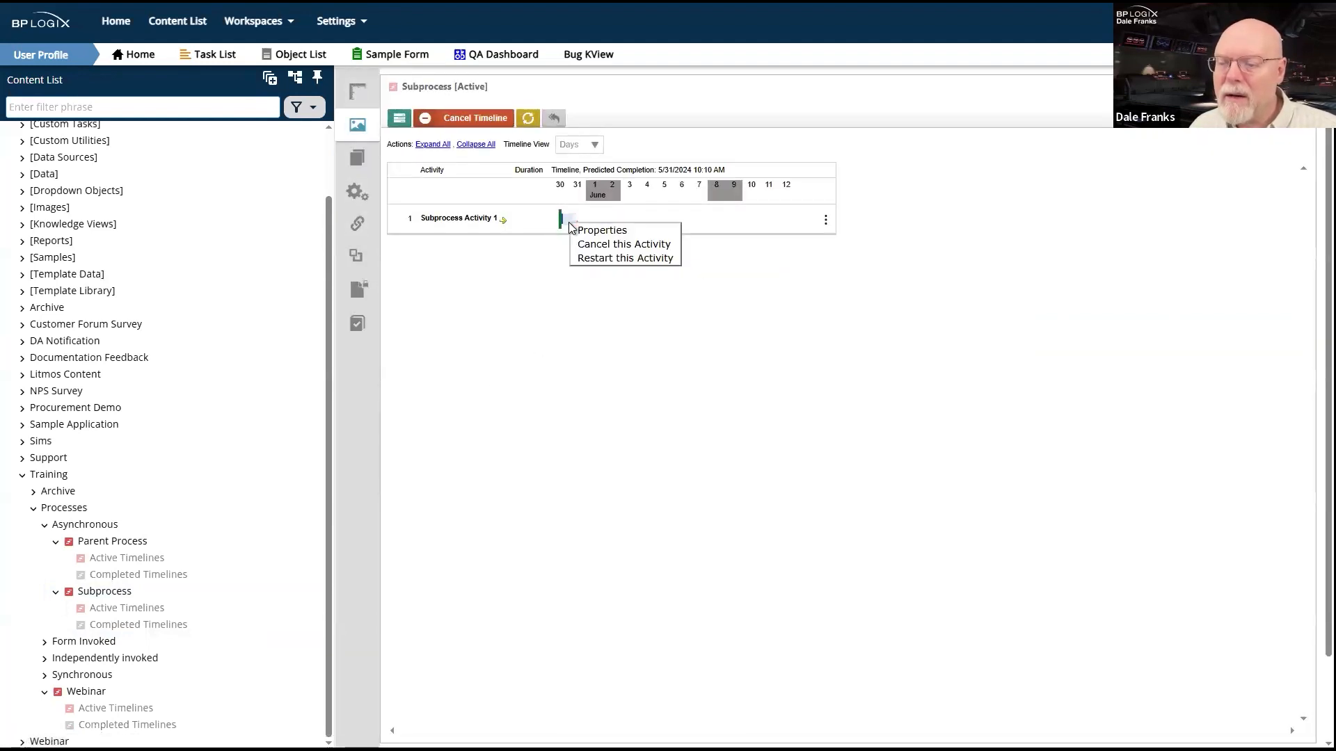
Open the Subprocess Activity 1 task from the User Profile workspace and complete it.
left_click(282, 25)
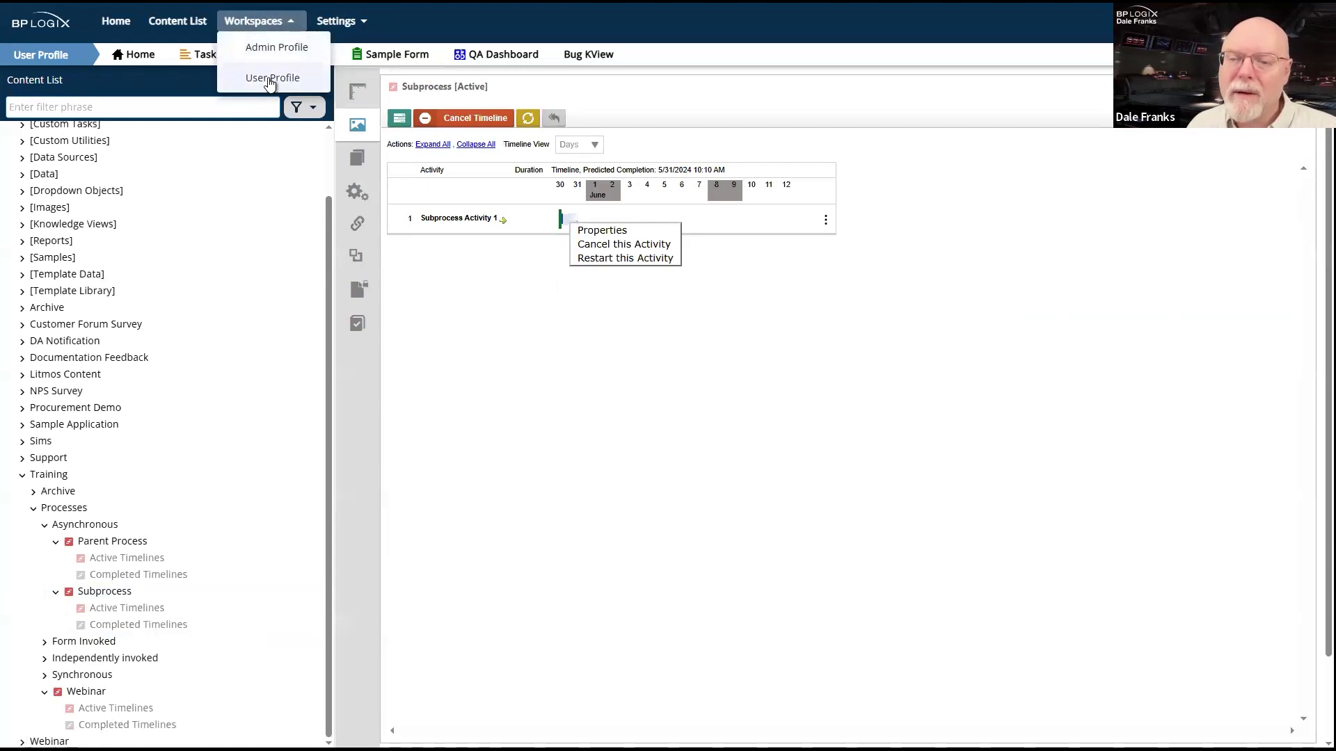
left_click(268, 76)
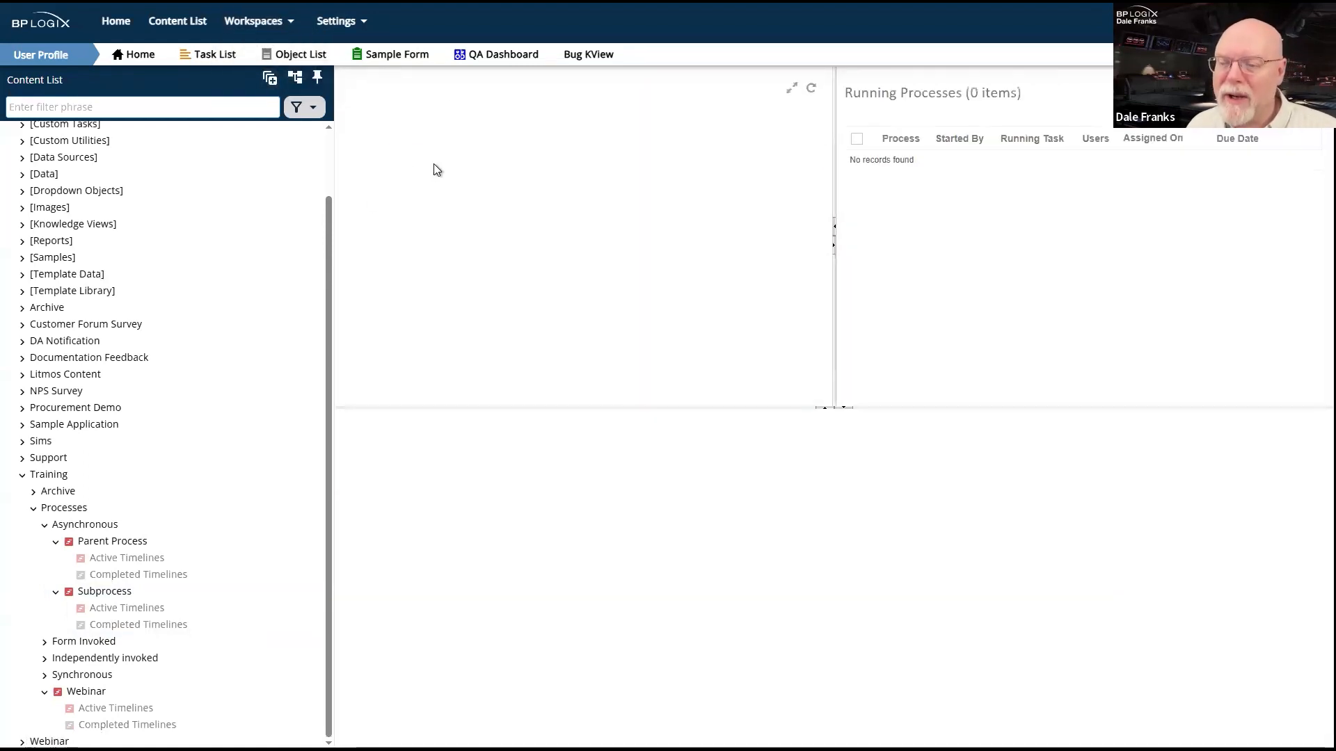
left_click(387, 160)
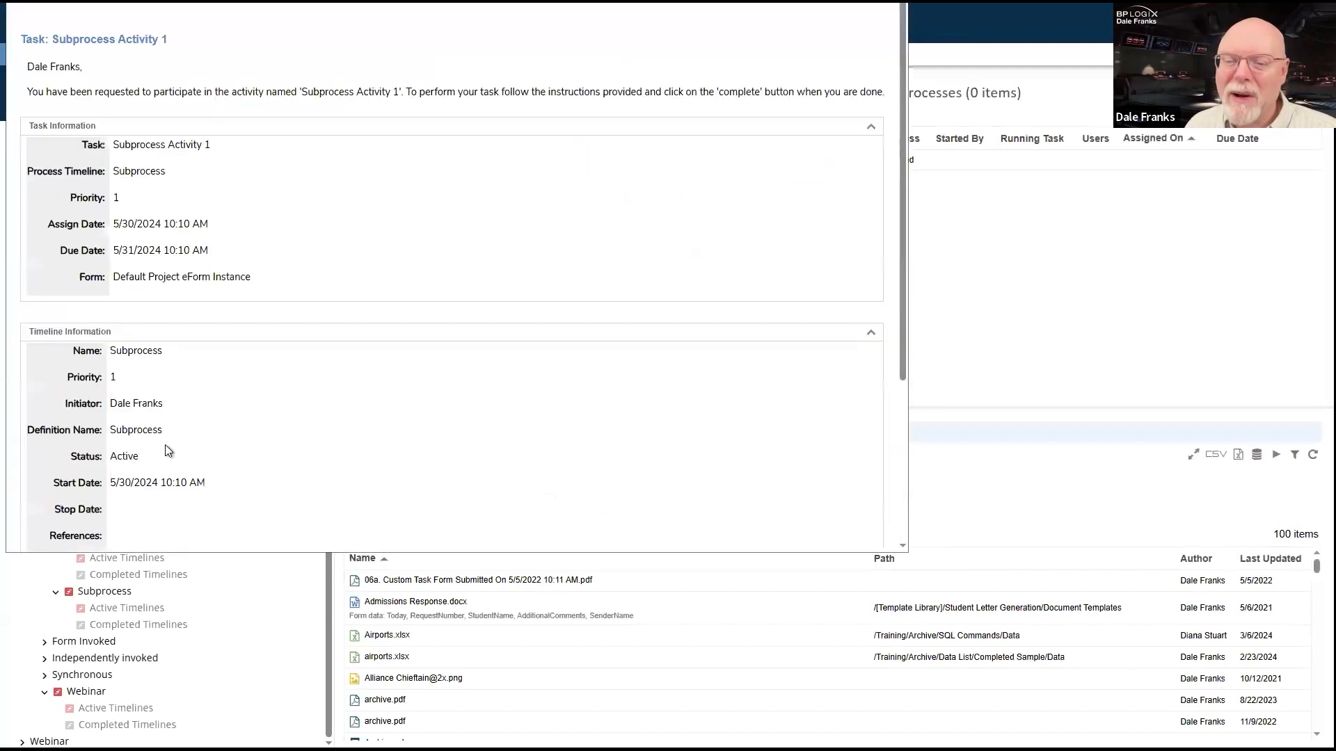
scroll(167, 453, "down", 2)
scroll(62, 528, "down", 1)
left_click(49, 454)
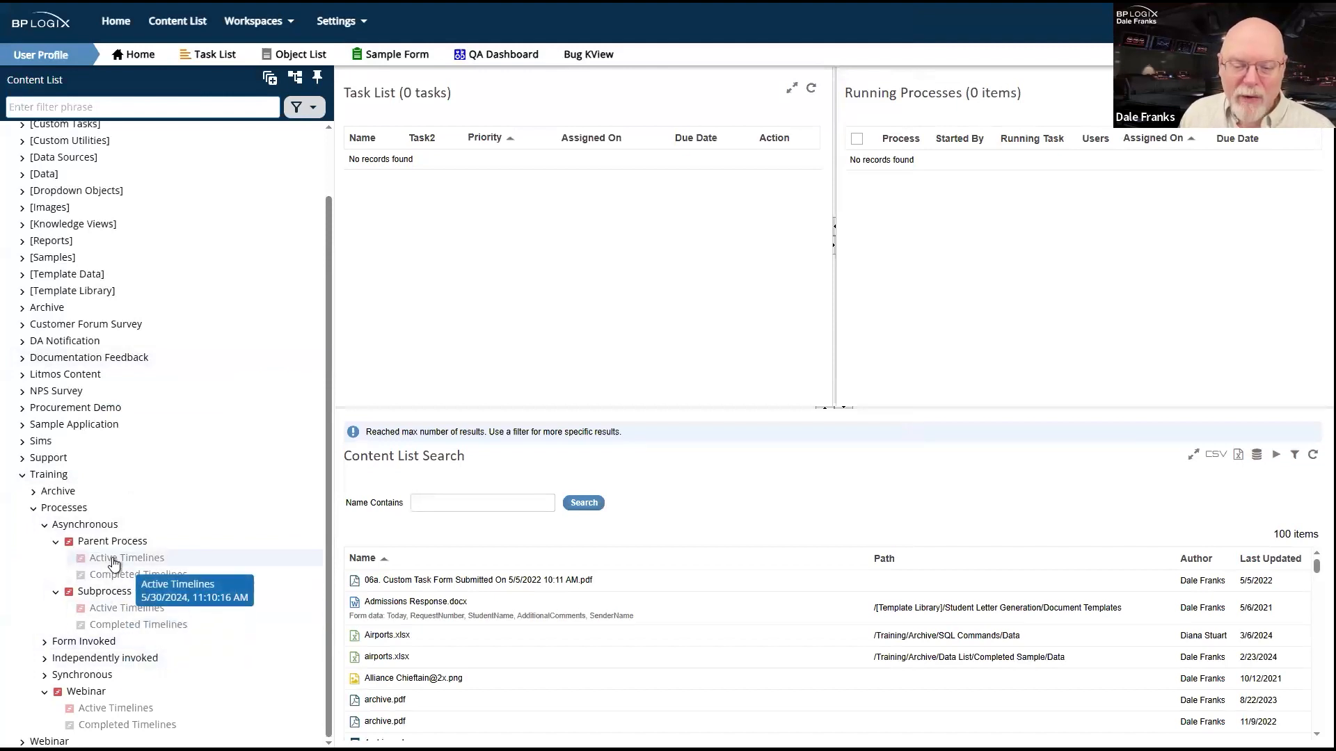
Reopen the completed Parent Process instance and review the order and status of the activities in its routing slip.
left_click(131, 576)
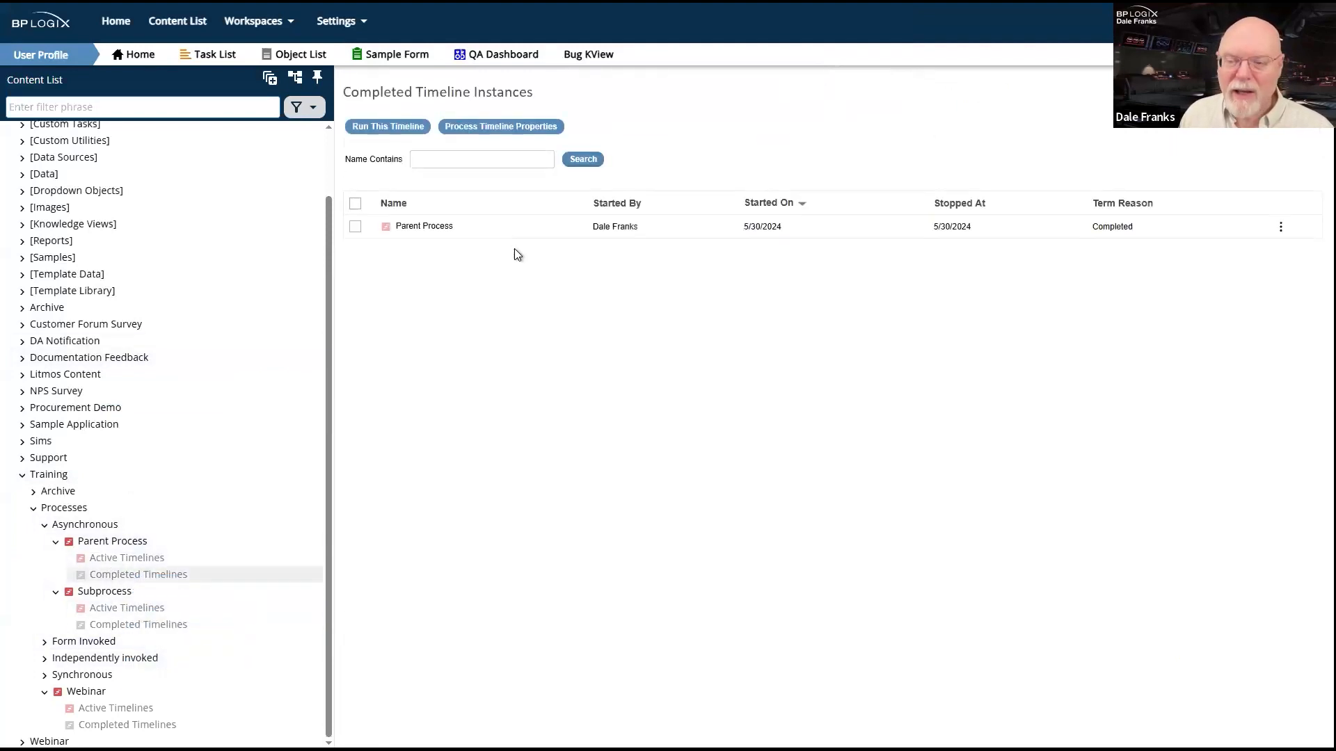
left_click(430, 227)
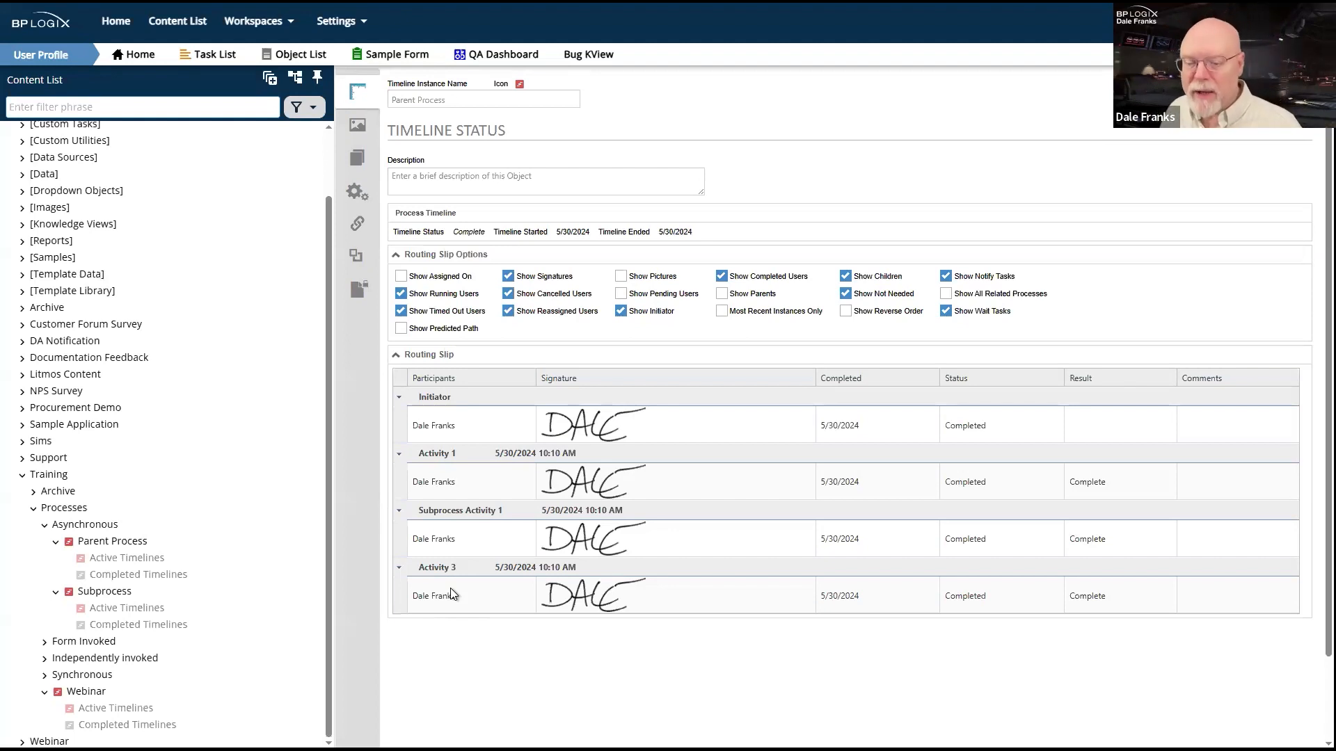
double_click(502, 510)
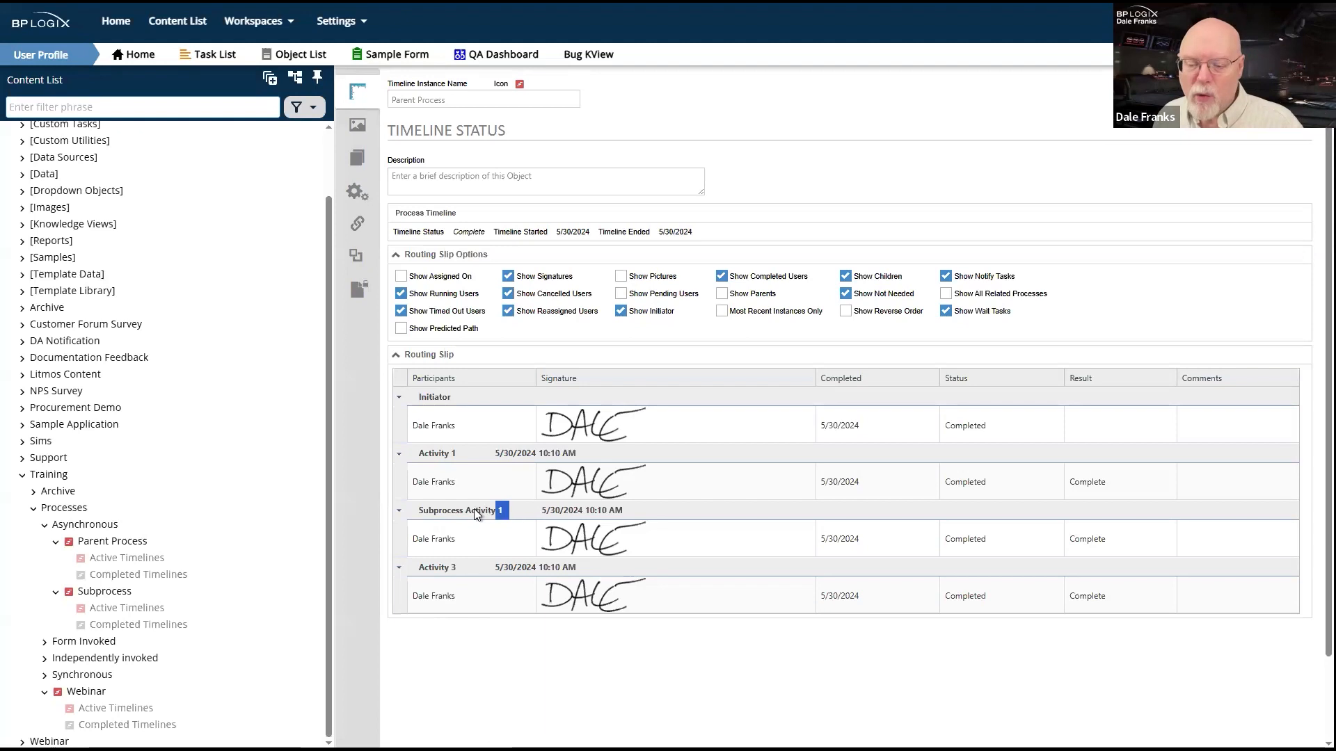
left_click_drag(476, 514, 417, 512)
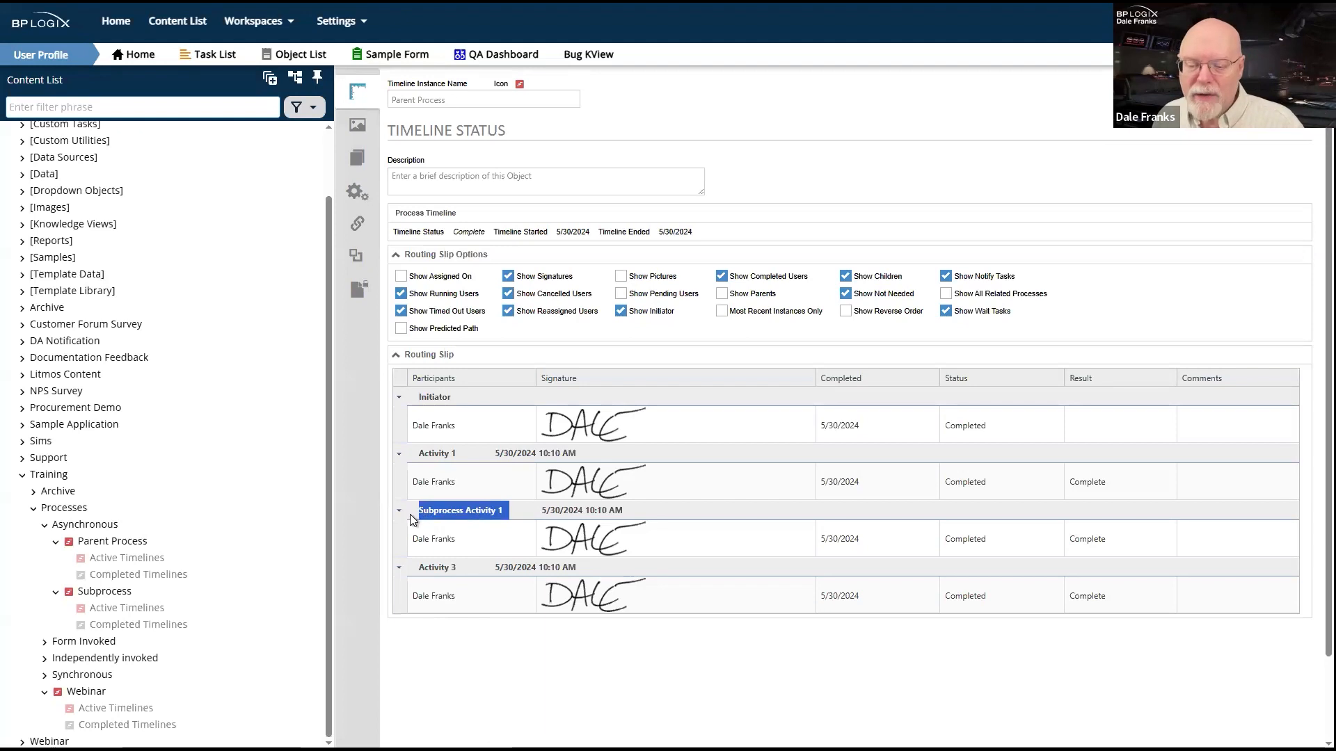
left_click(469, 678)
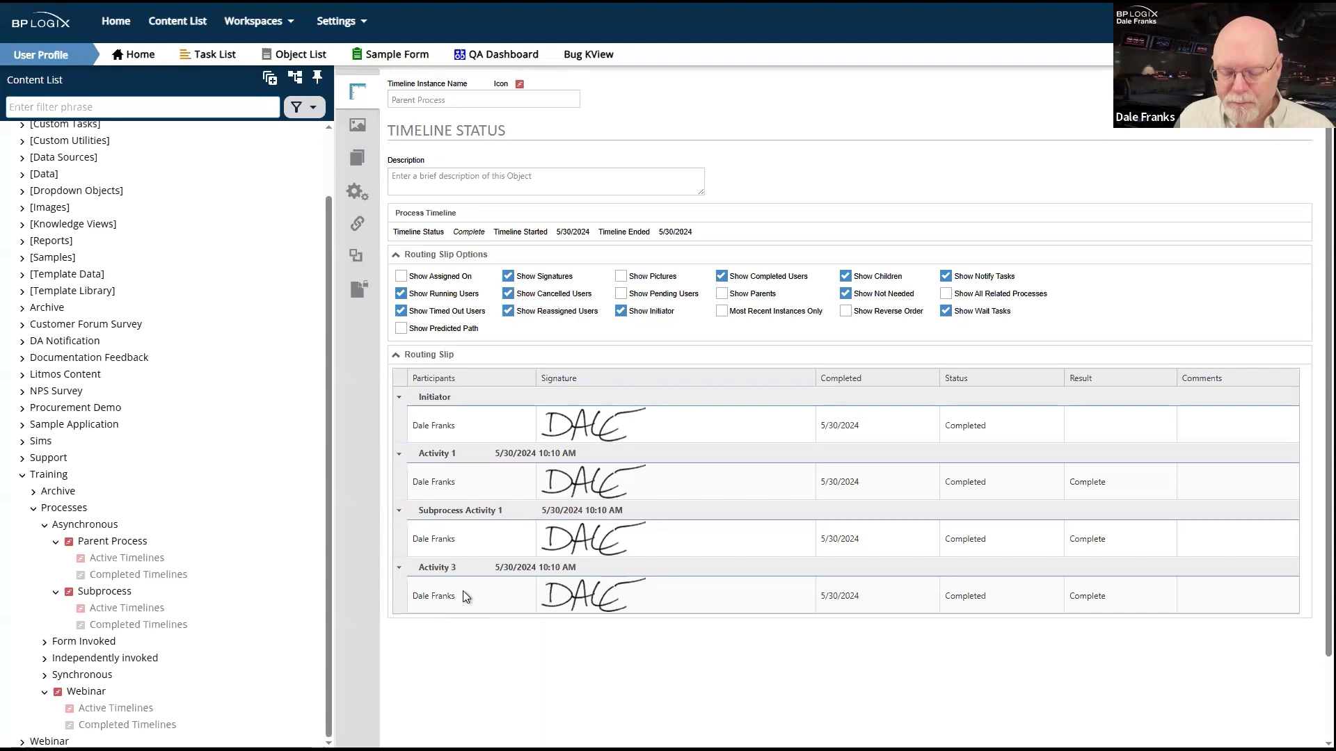
Create a process timeline named Subprocess in the Training/Processes/Synchronous folder.
left_click(101, 526)
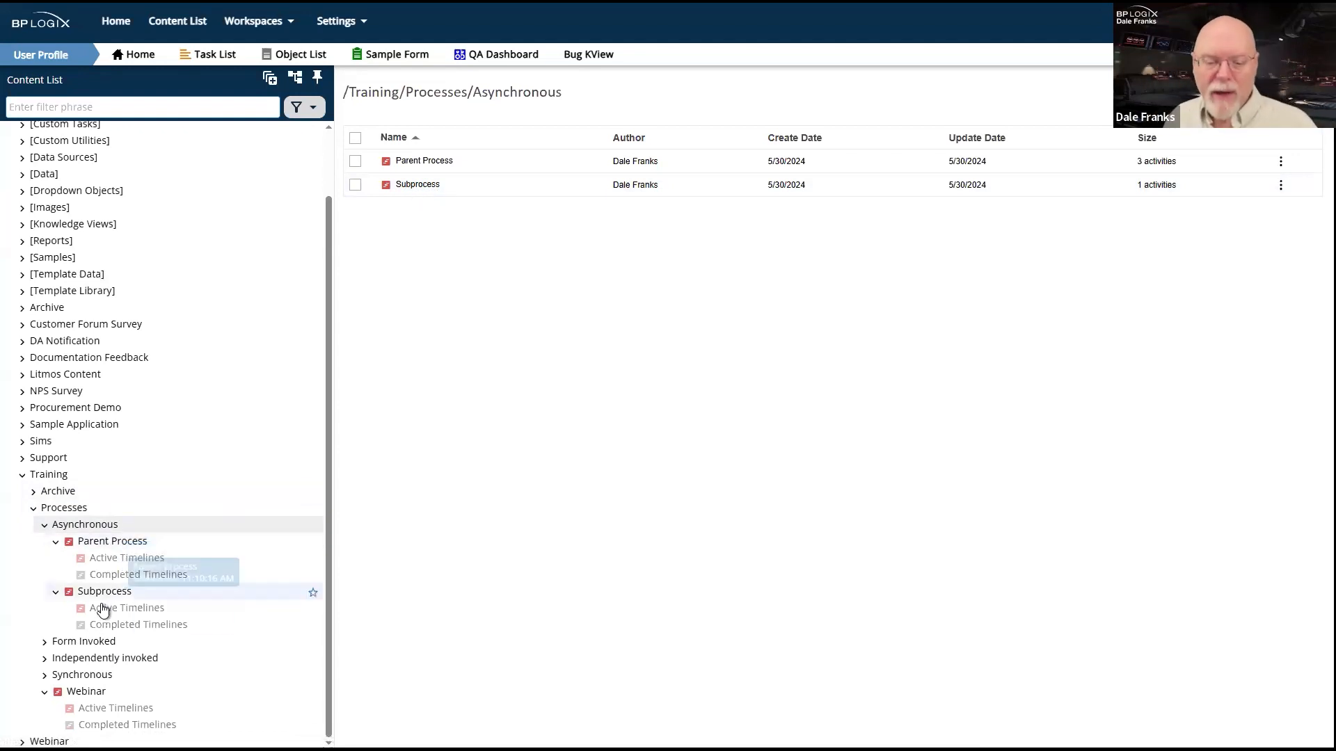
left_click(81, 675)
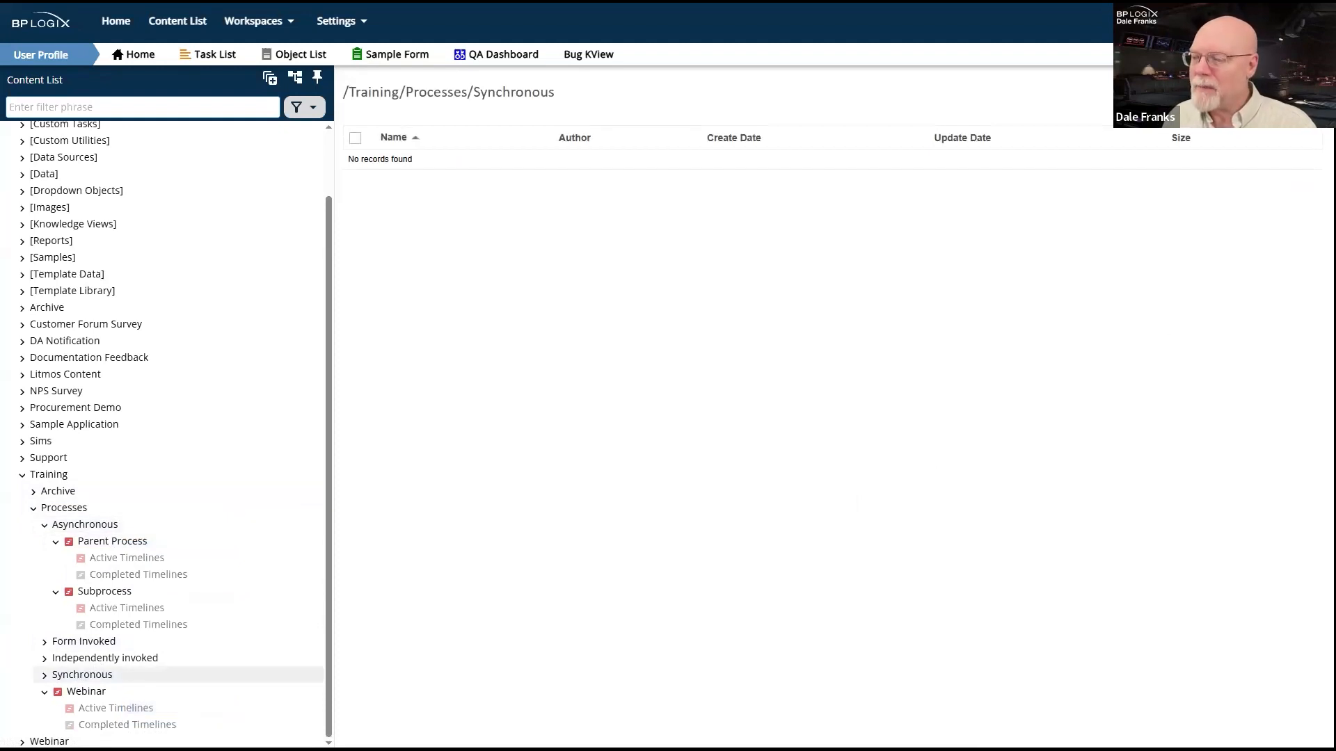
mouse_move(1287, 95)
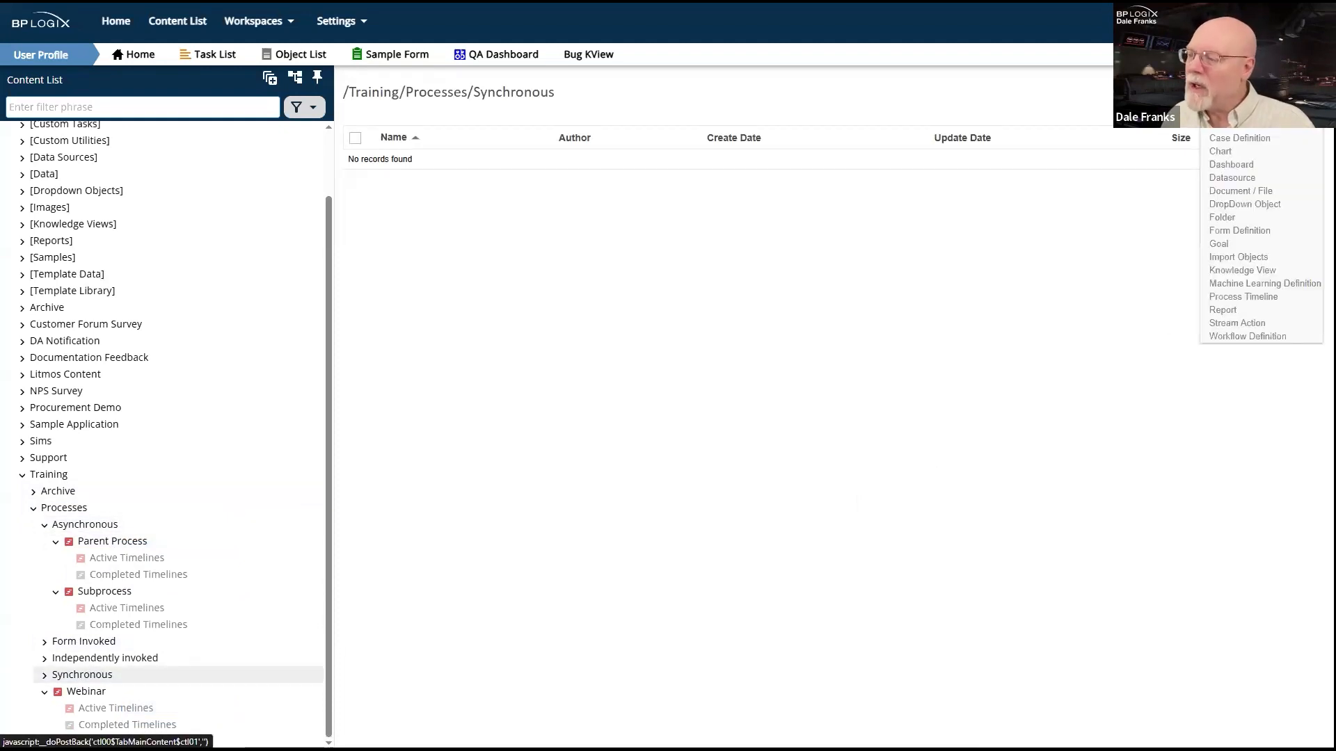
left_click(1249, 299)
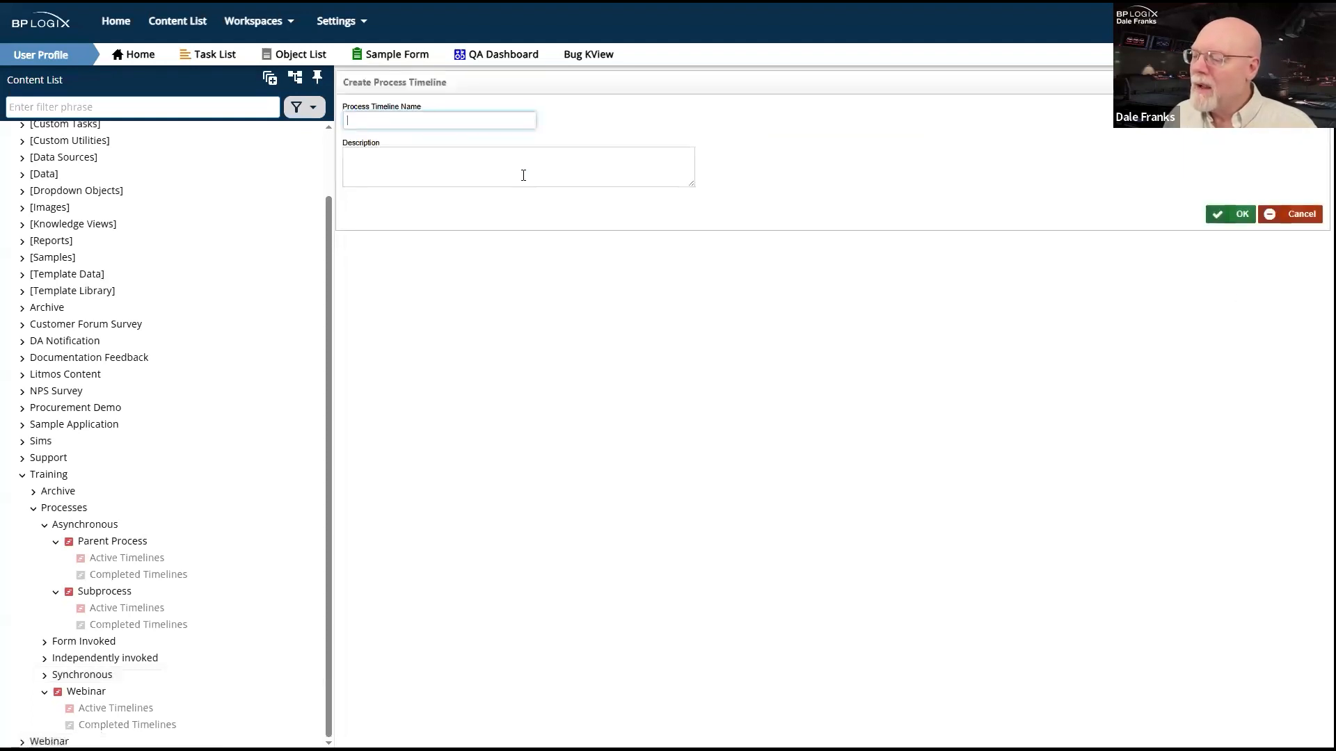
type("Subrocess")
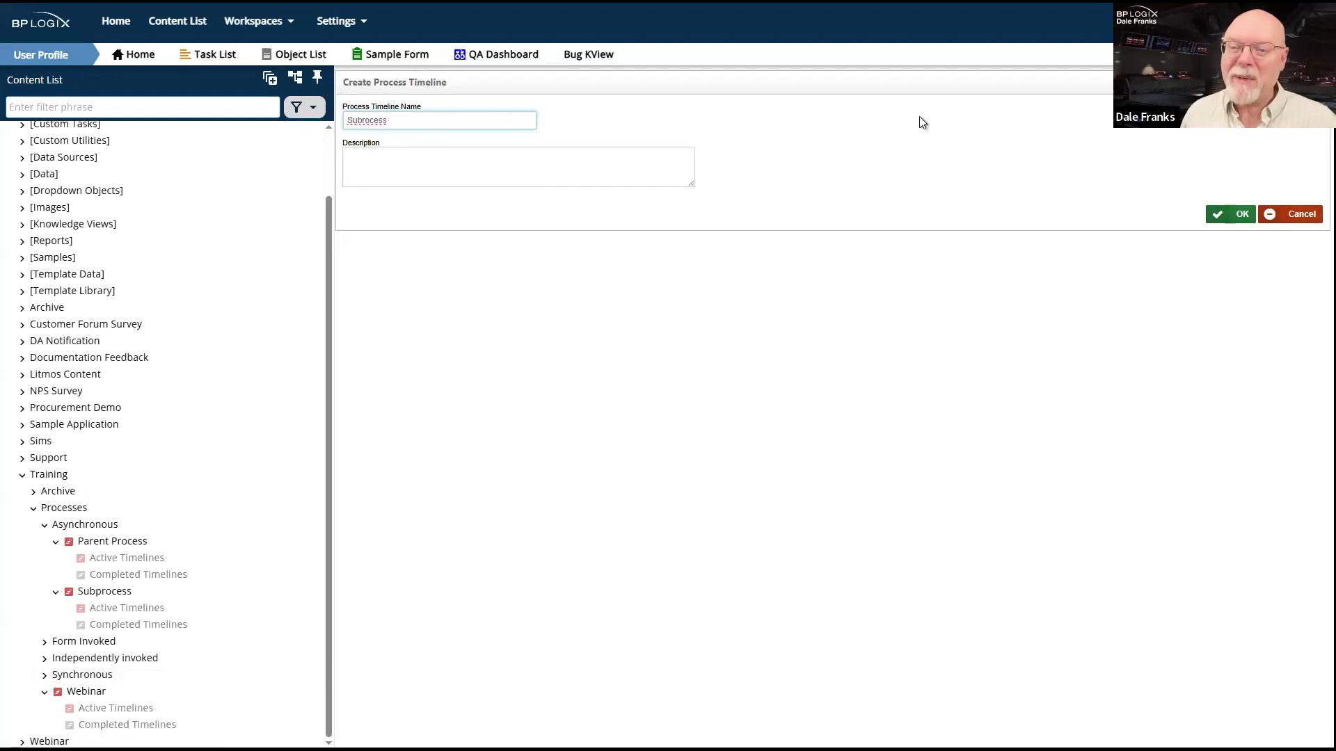
left_click(361, 120)
right_click(362, 120)
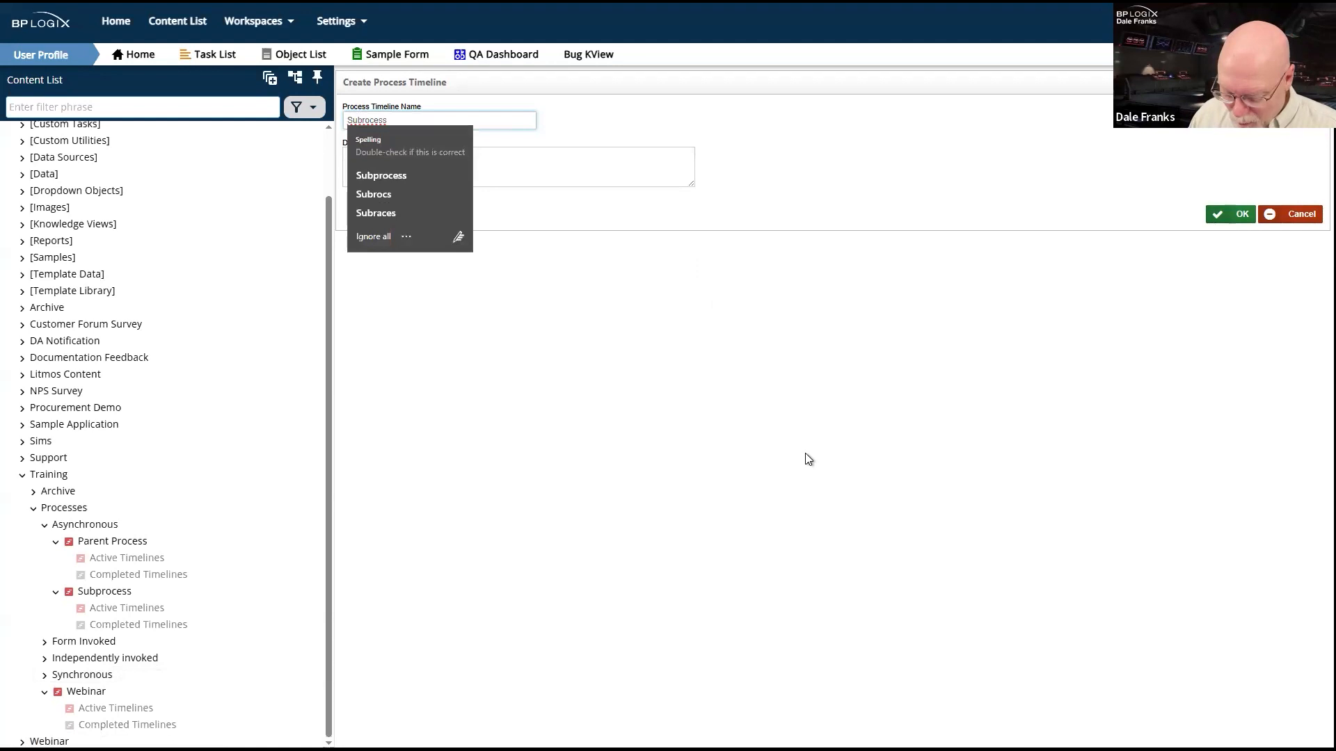
type("p")
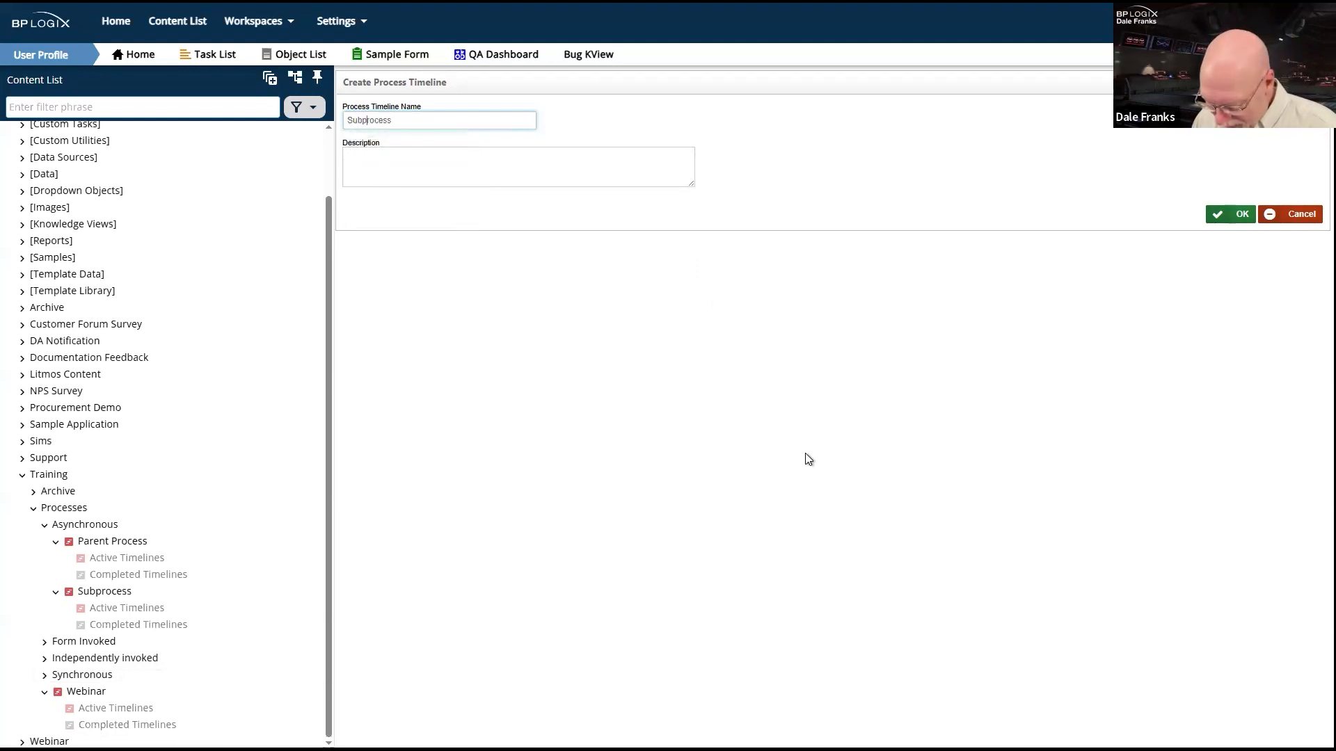
left_click(1243, 216)
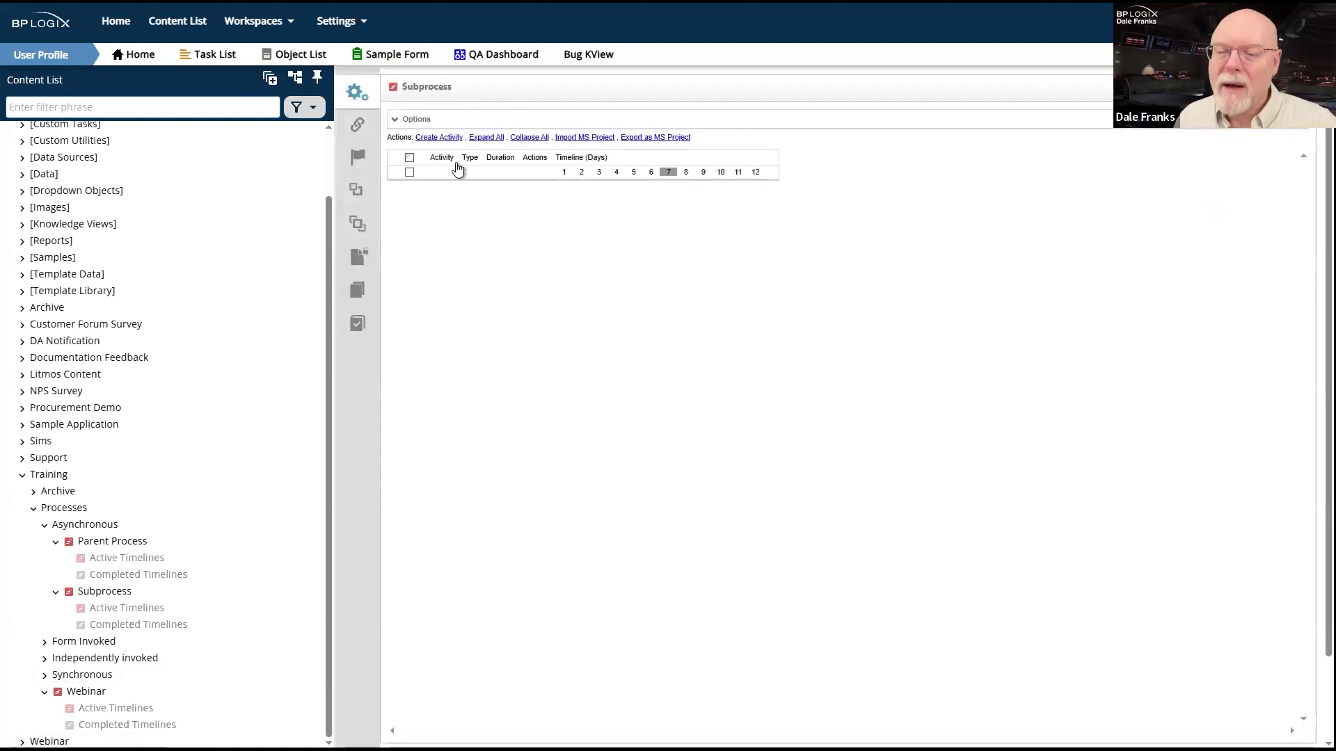
Add an activity named Sub Act 1 with the Timeline Initiator as participant to the synchronous Subprocess timeline, and save the timeline.
left_click(444, 139)
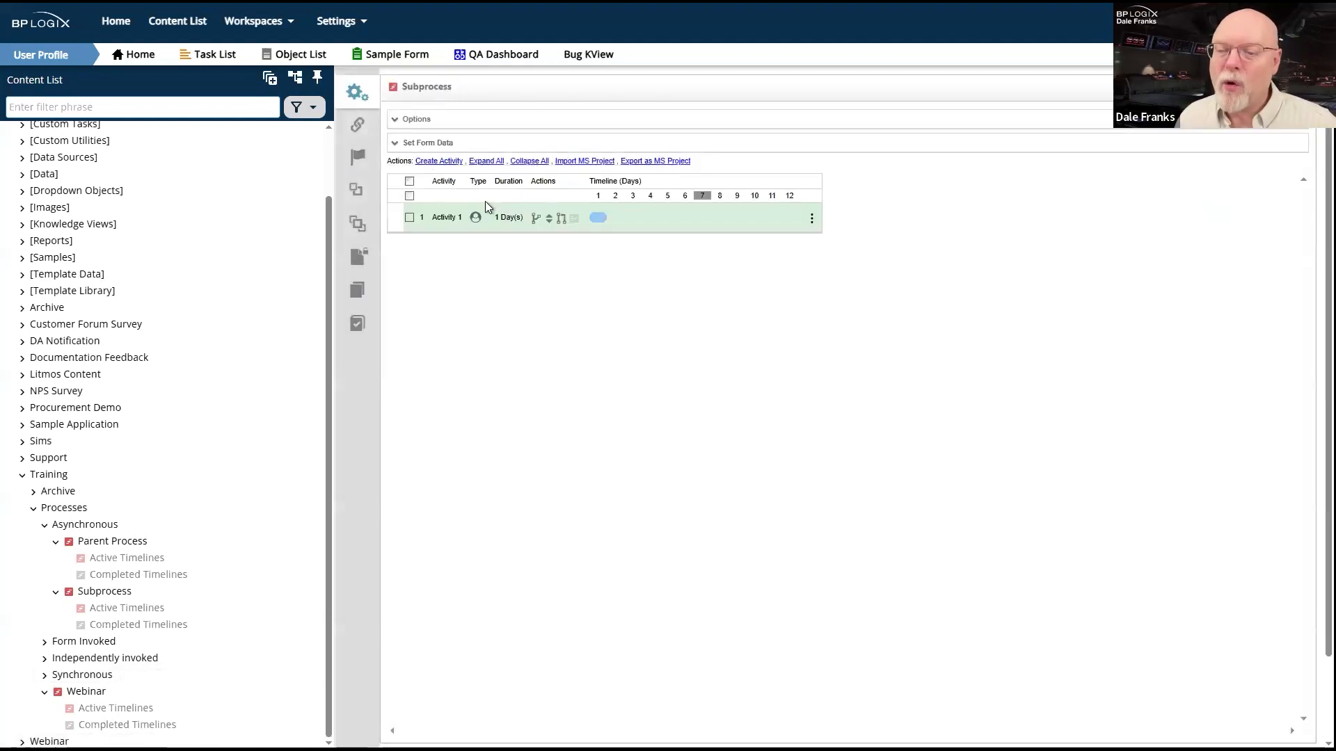
left_click(446, 217)
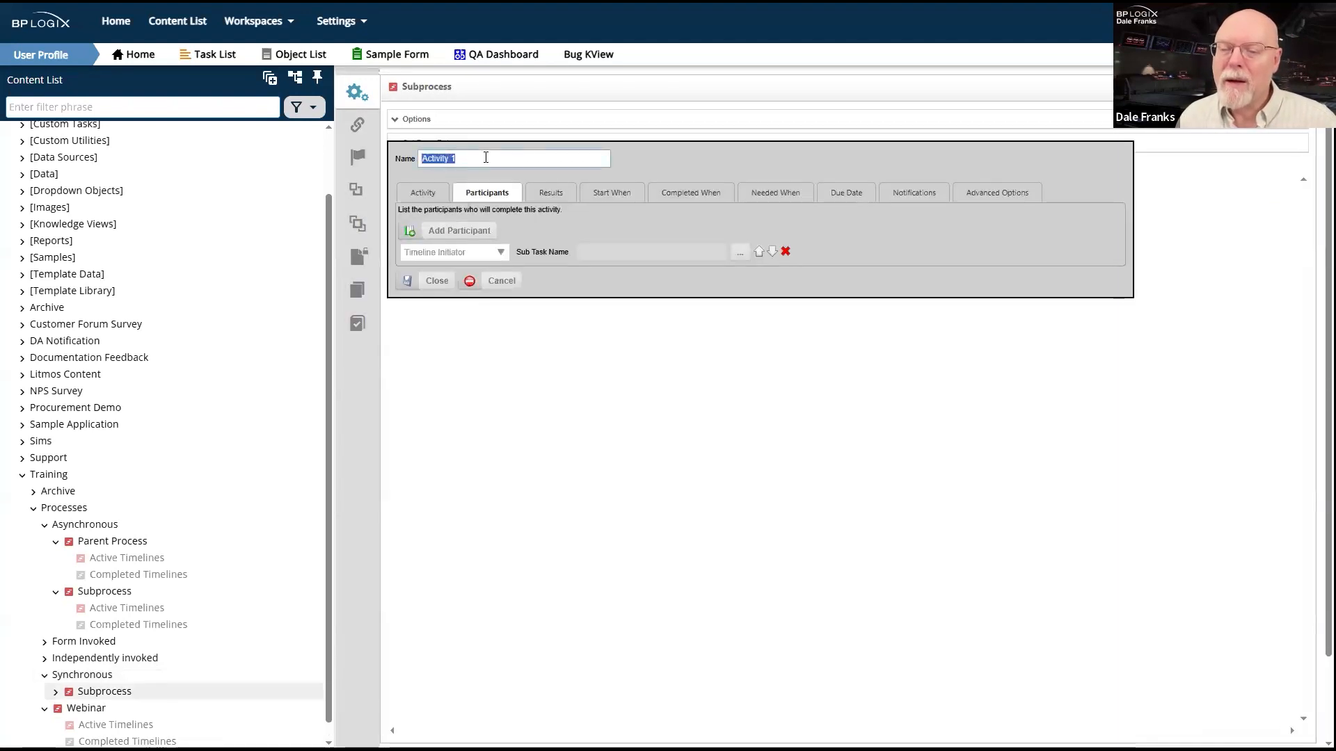
type("Sub")
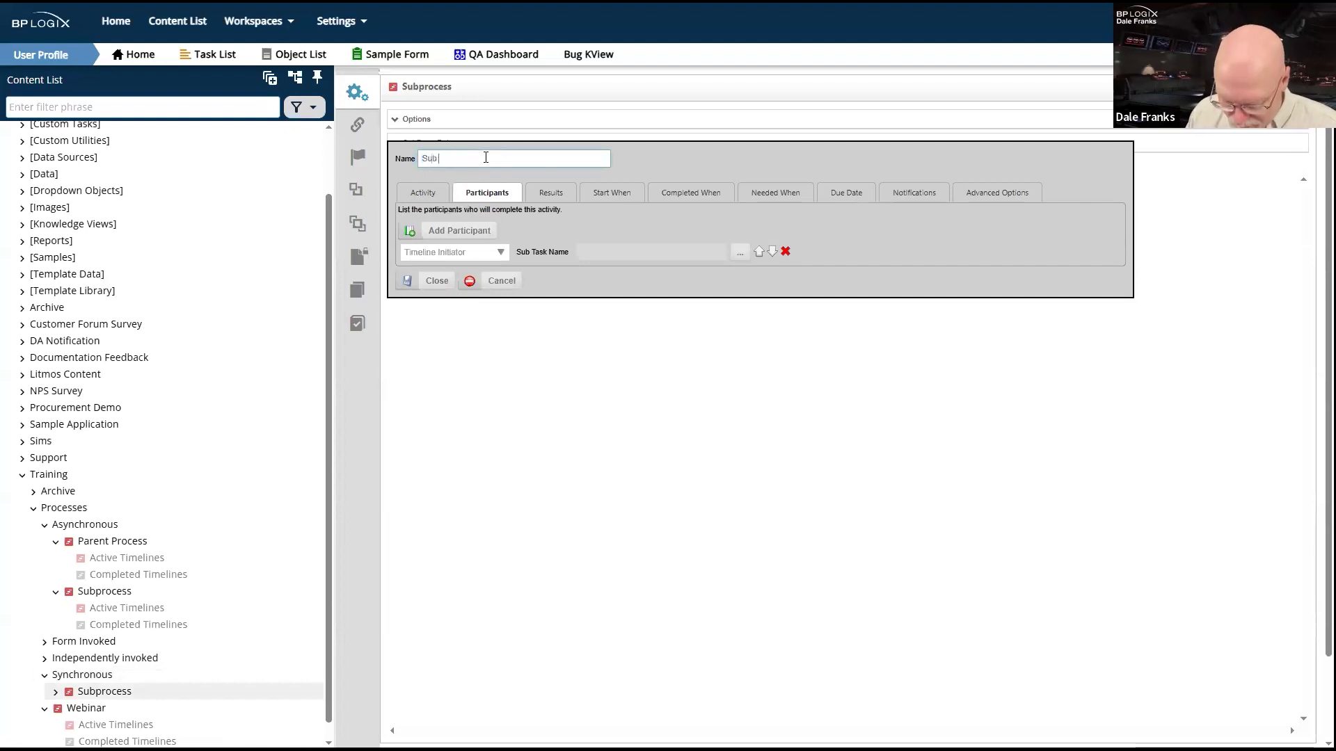
type(" Acti 1")
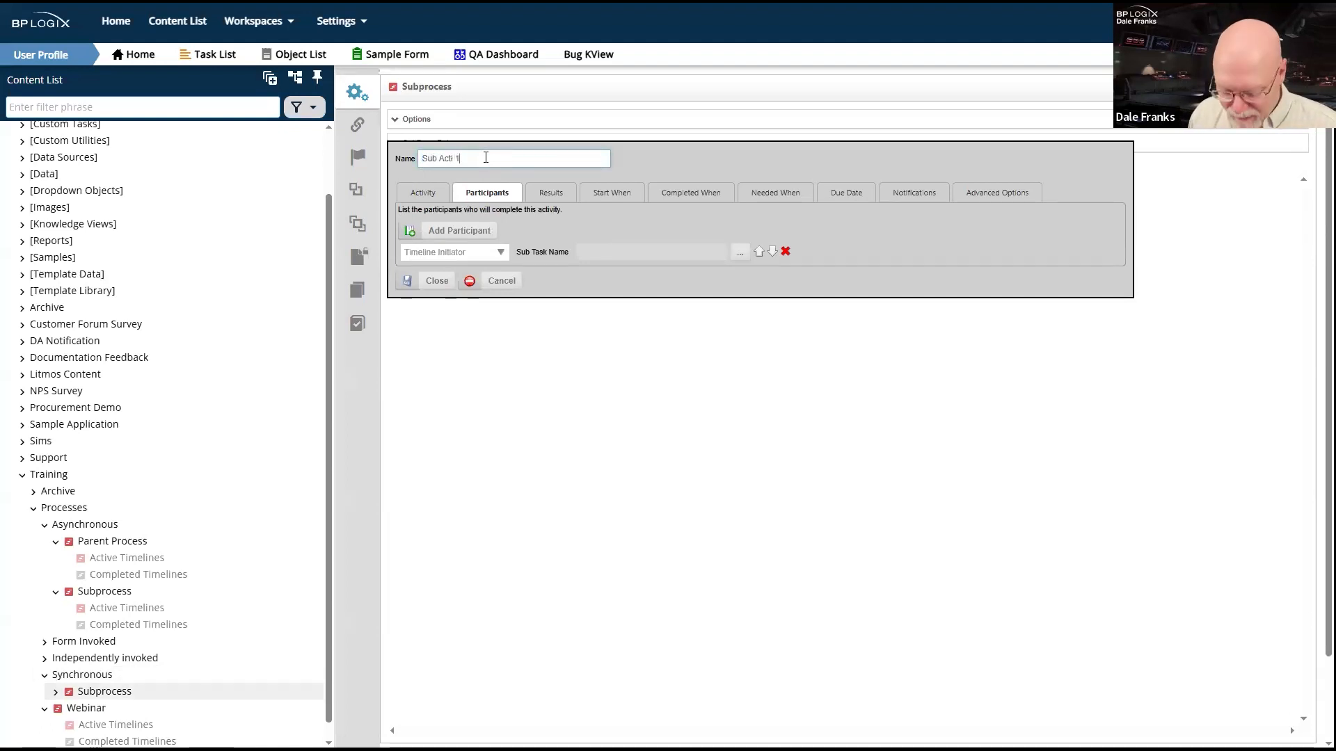
key("Left")
key("Left")
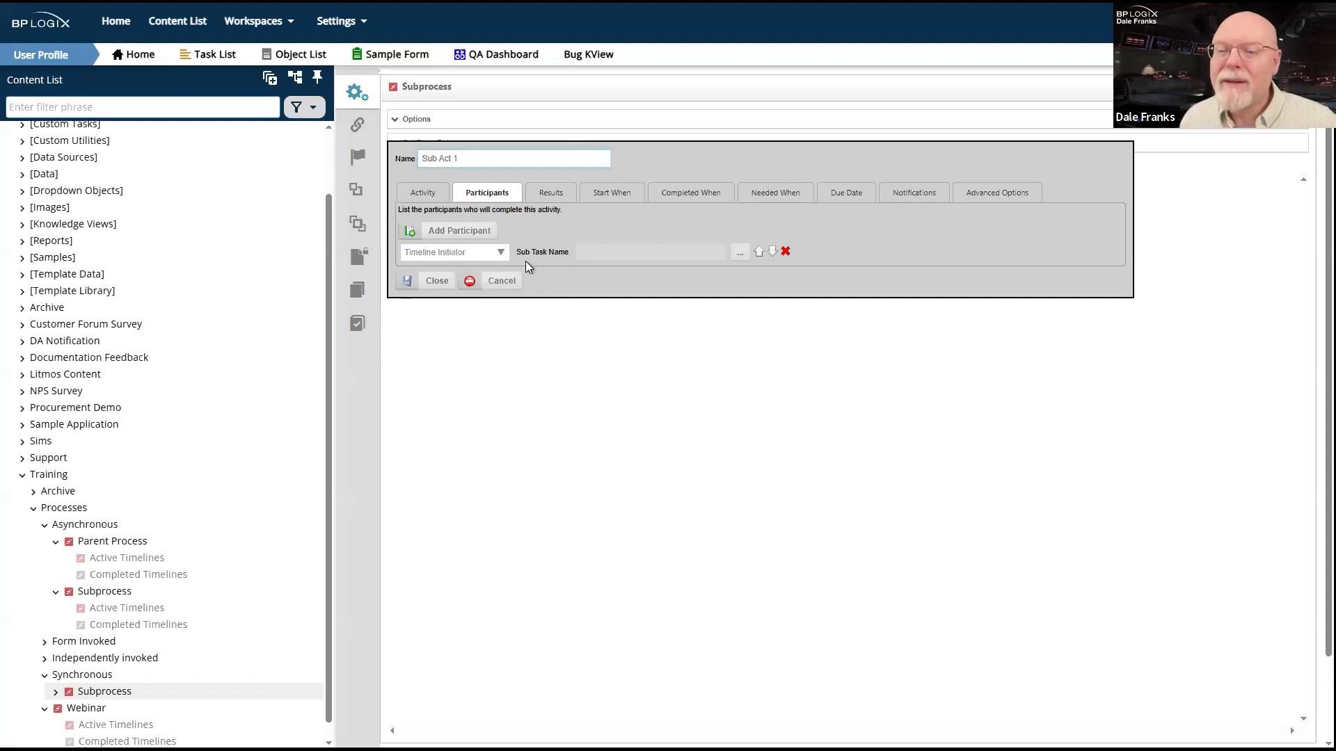
left_click(431, 281)
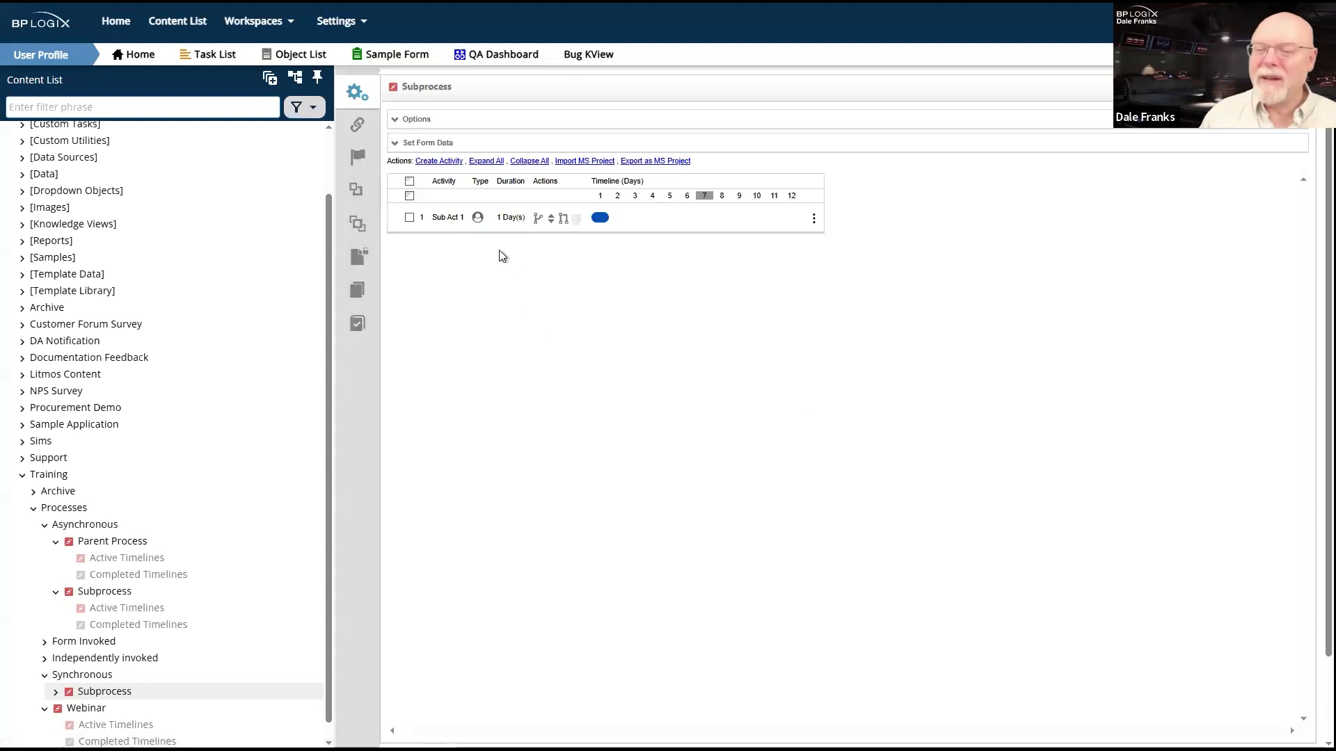
left_click(1242, 88)
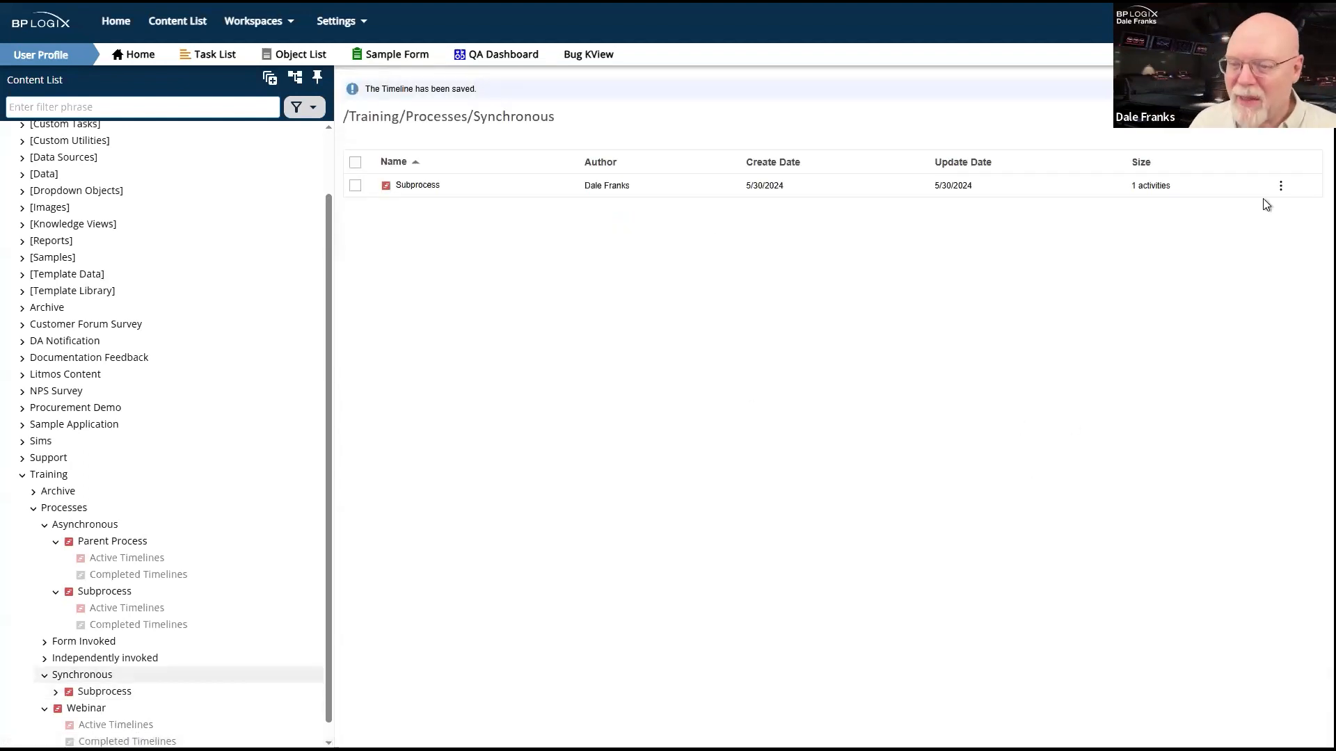
Create a process timeline named Main Process in the Training/Processes/Synchronous folder.
left_click(1267, 115)
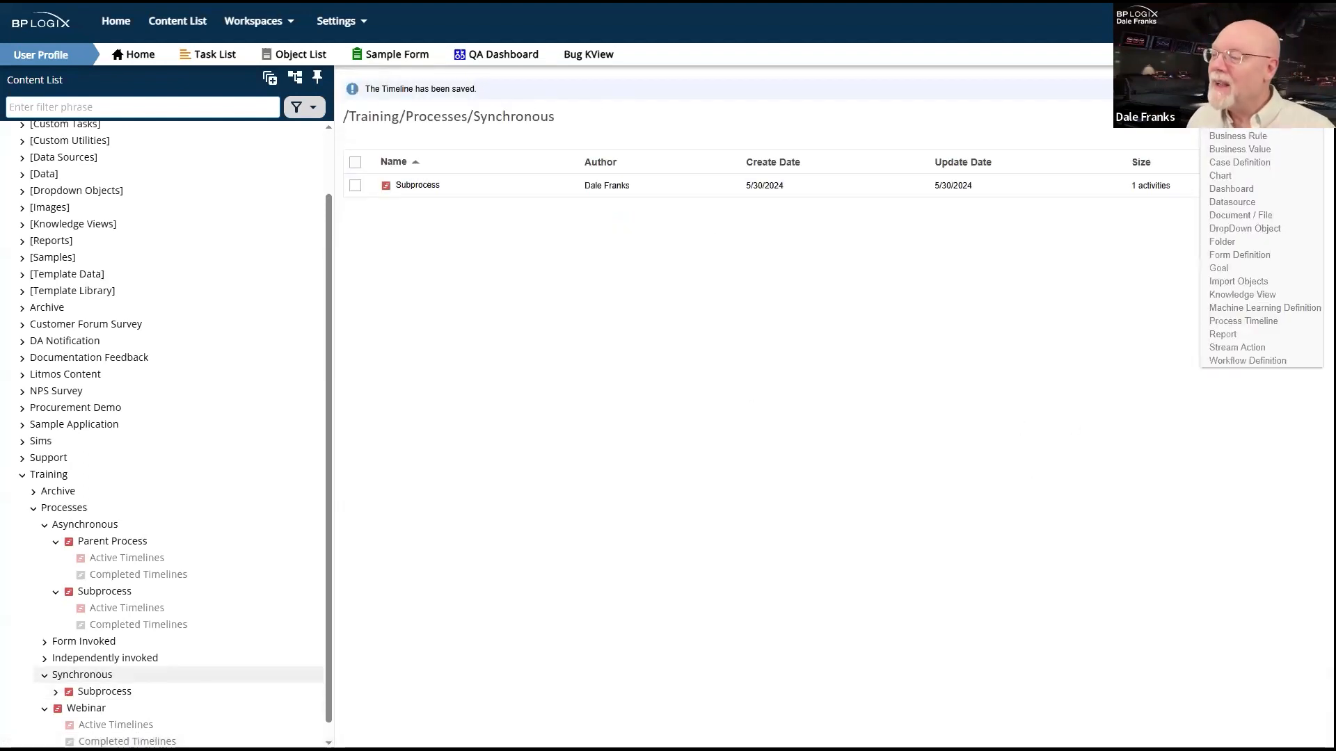
left_click(1263, 324)
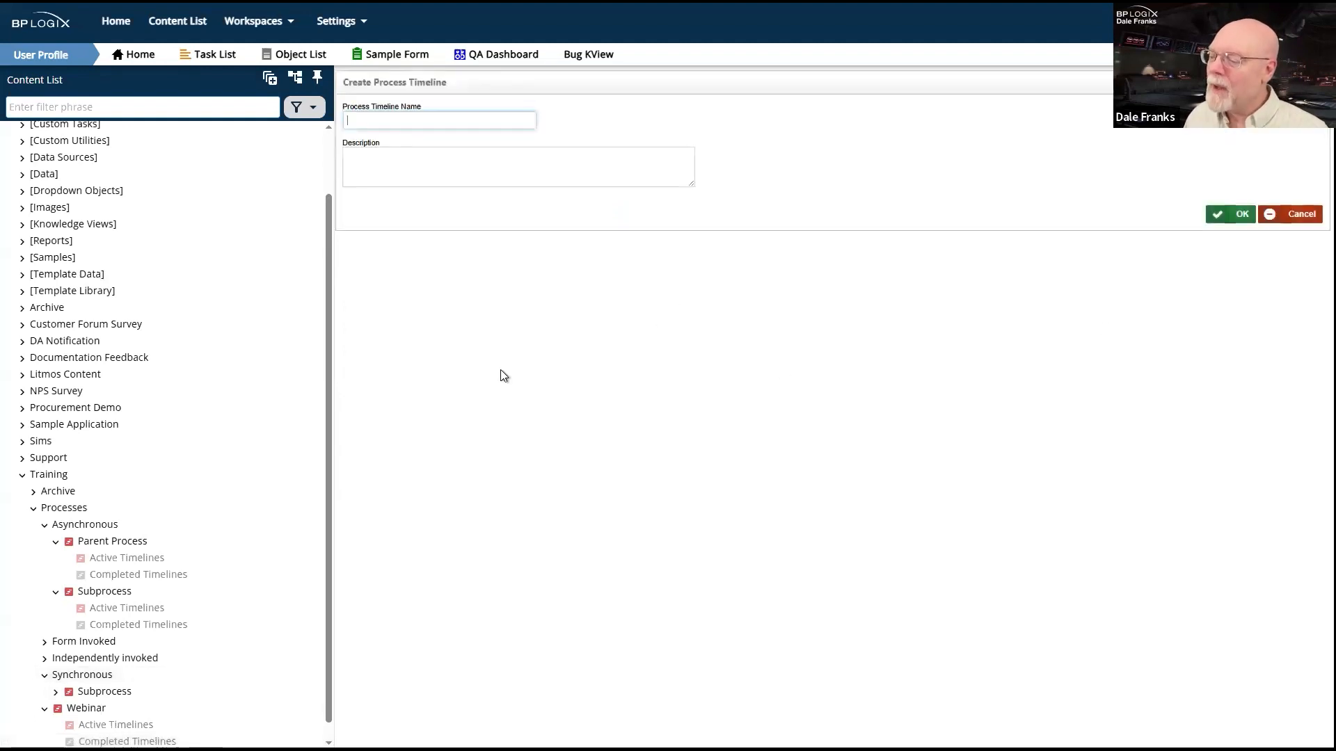
left_click(420, 119)
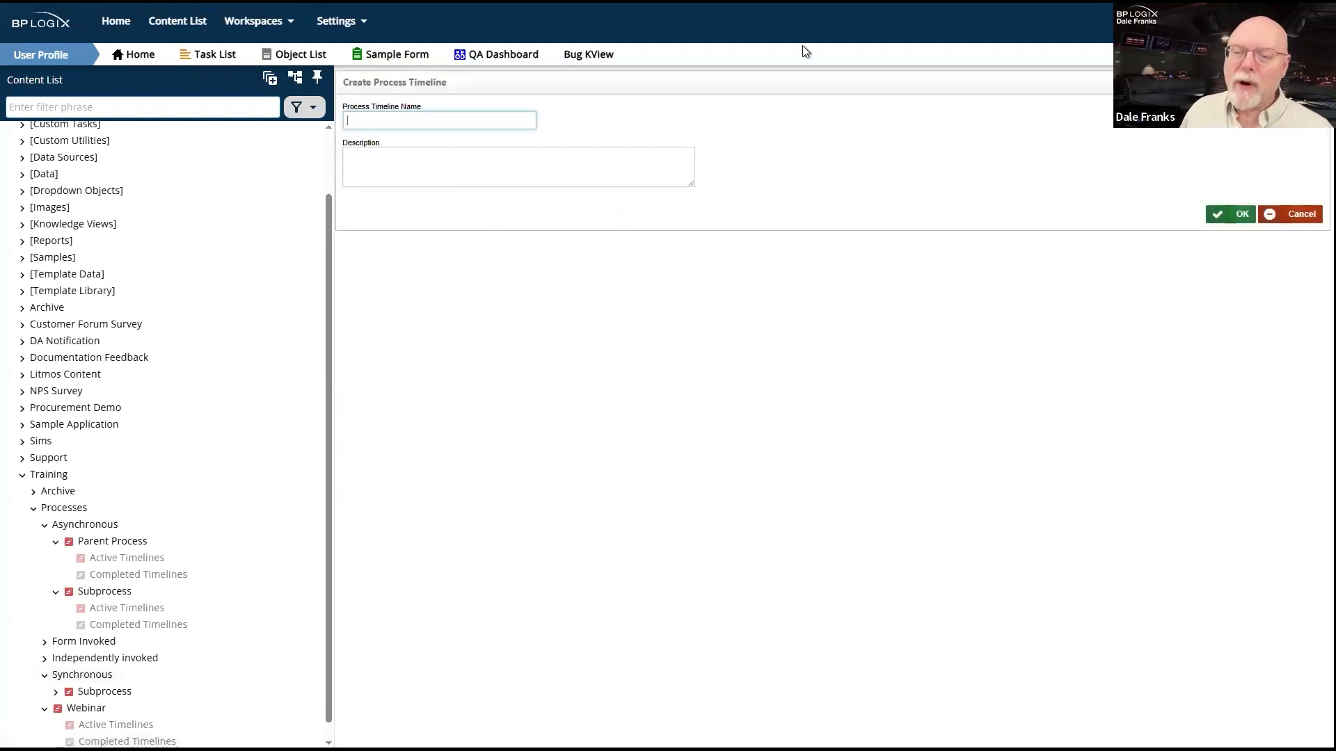
type("Main")
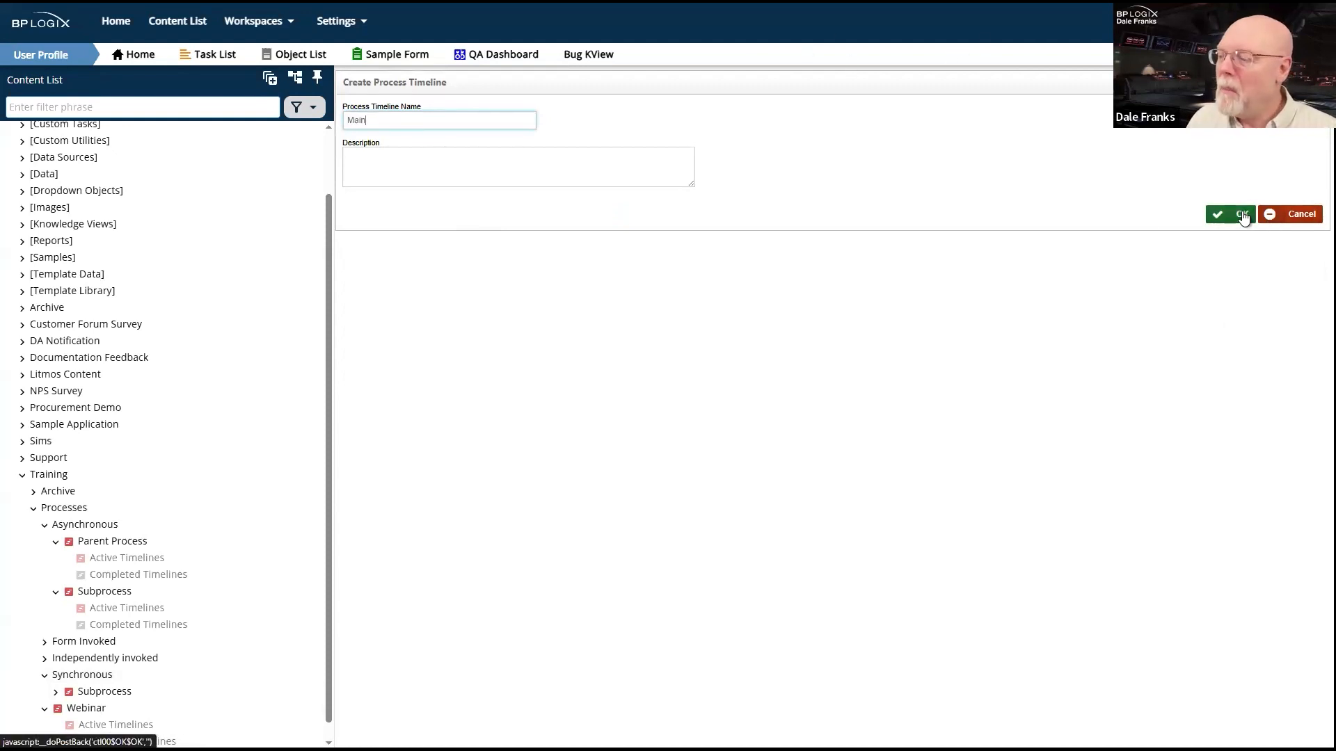
type(" Process")
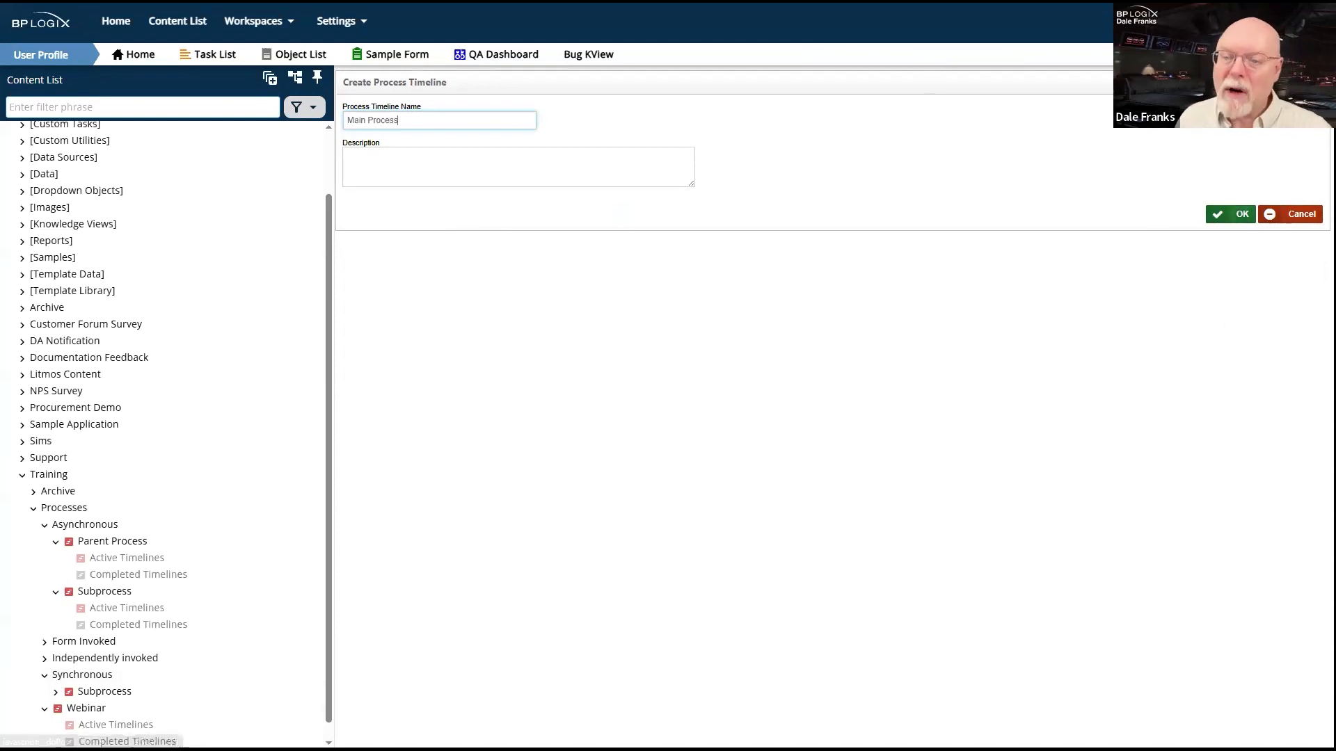
left_click(1243, 215)
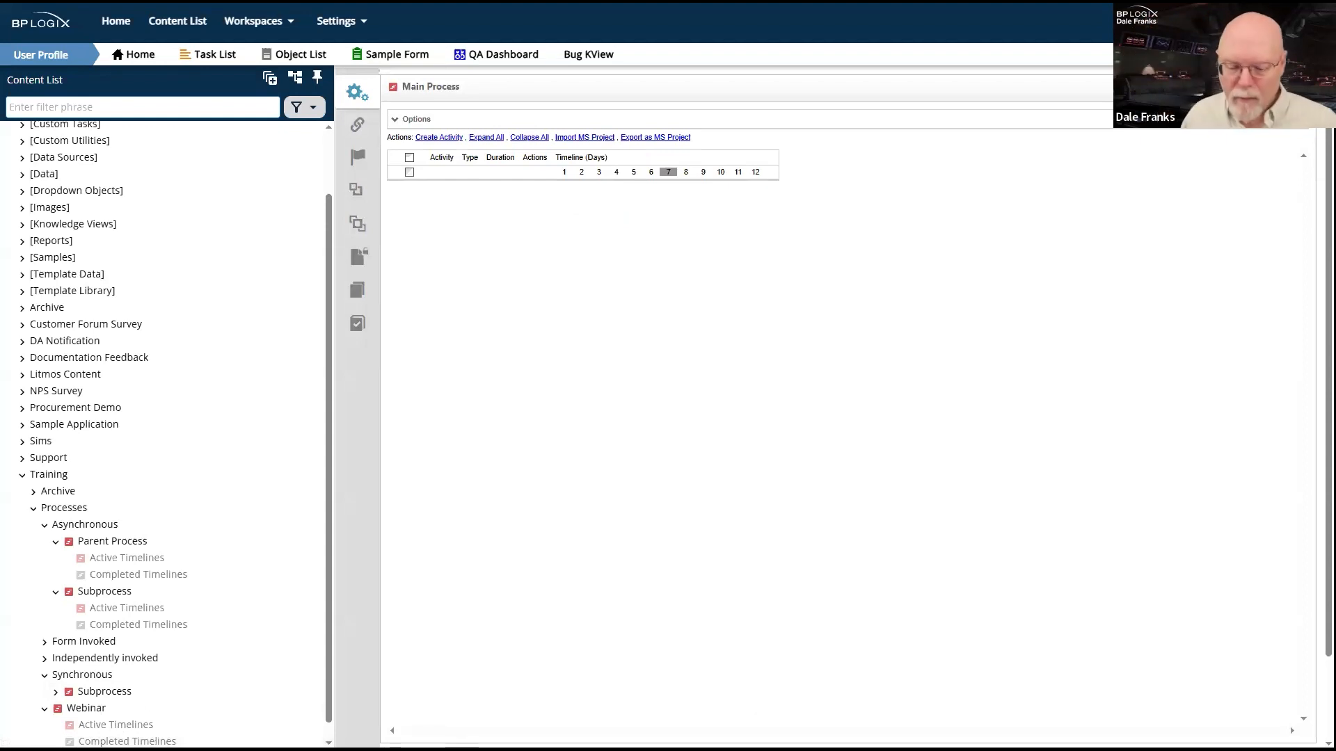
Add three activities to Main Process, making Activity 2 depend on Activity 1 and Activity 3 depend on Activity 2.
left_click(449, 144)
left_click(440, 162)
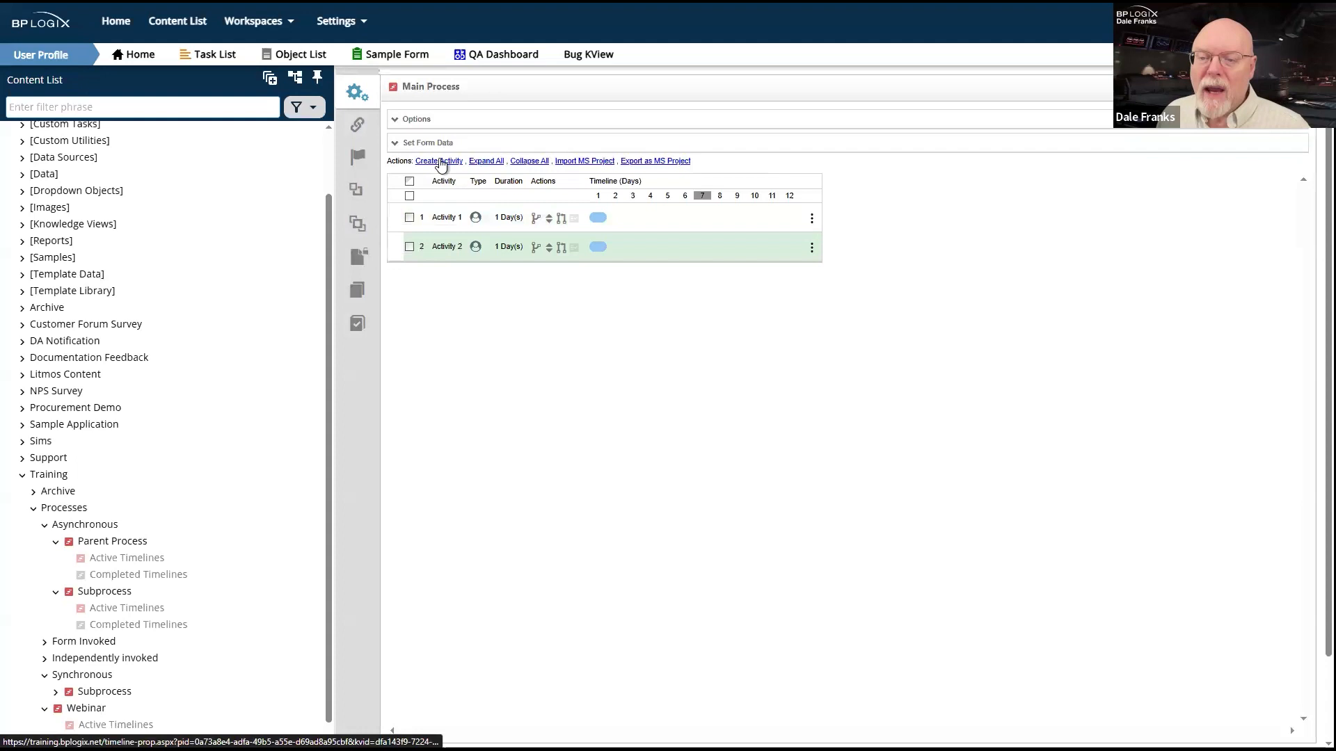
left_click(440, 162)
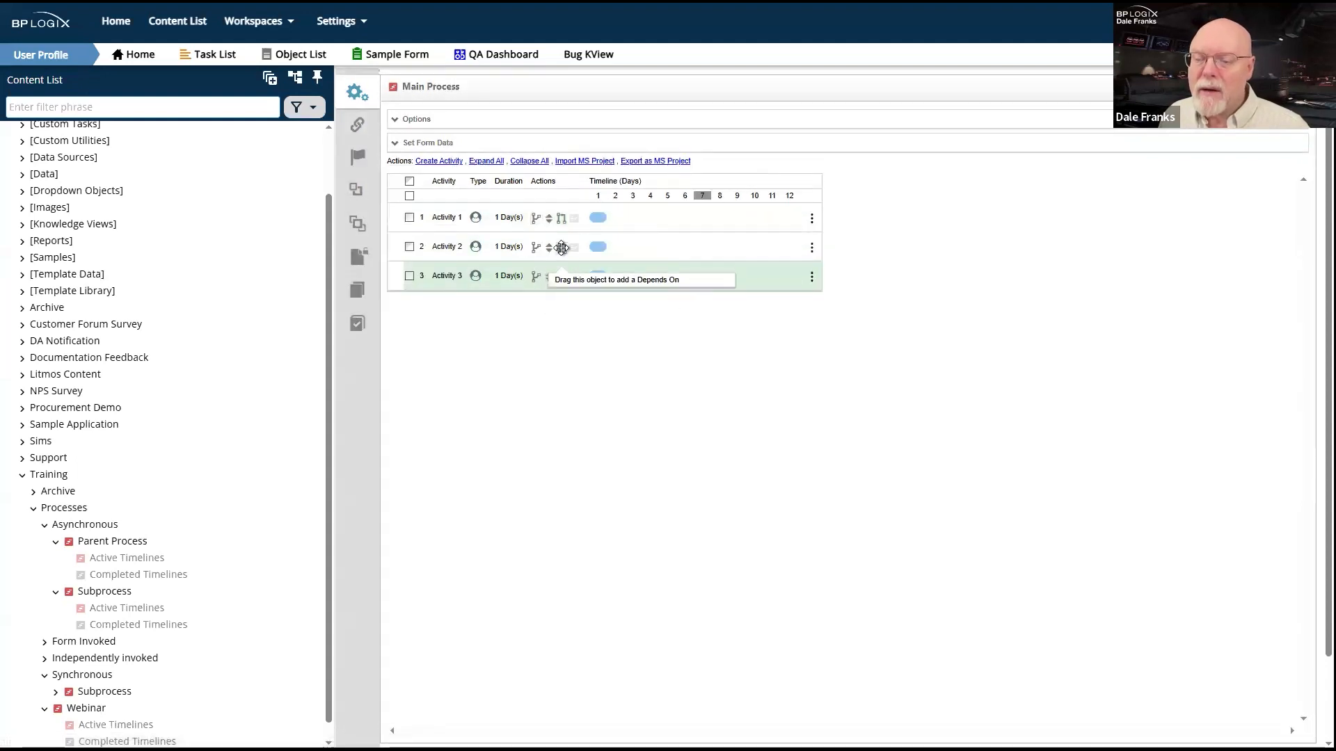
left_click_drag(562, 248, 567, 219)
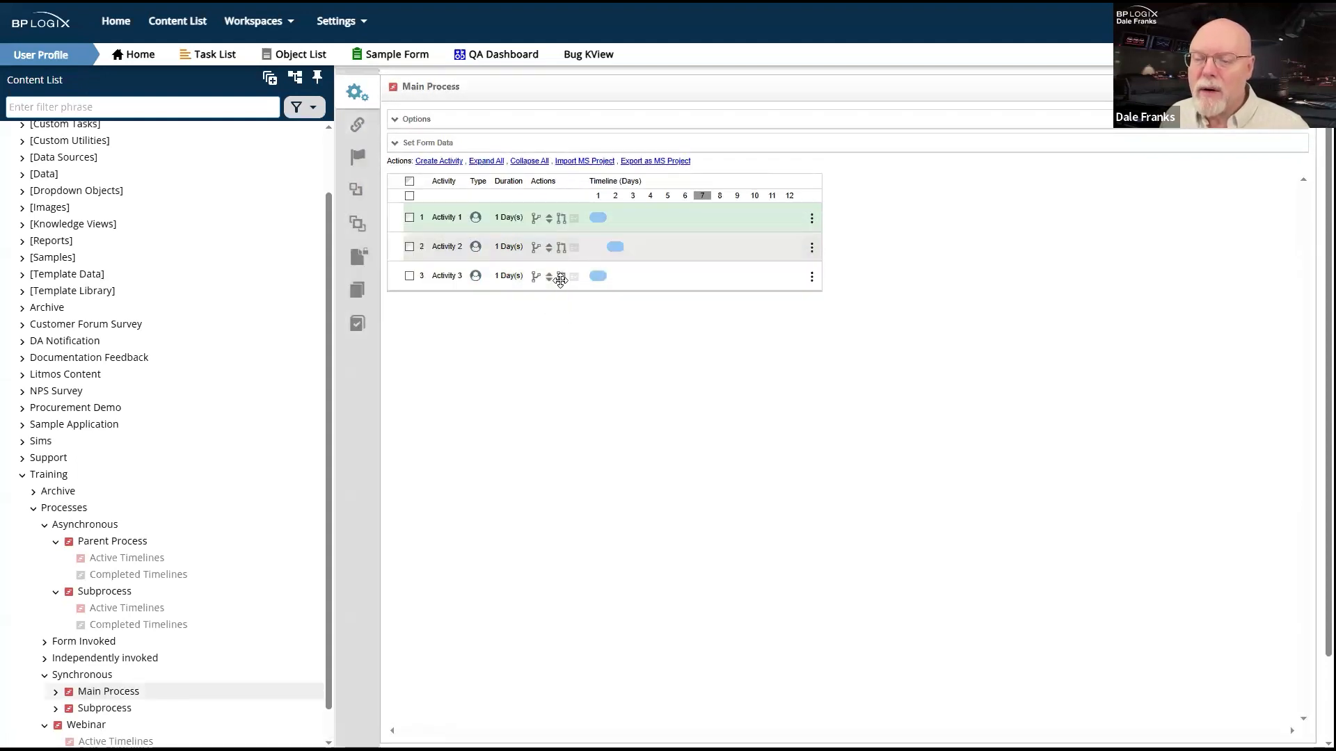
left_click_drag(560, 279, 603, 253)
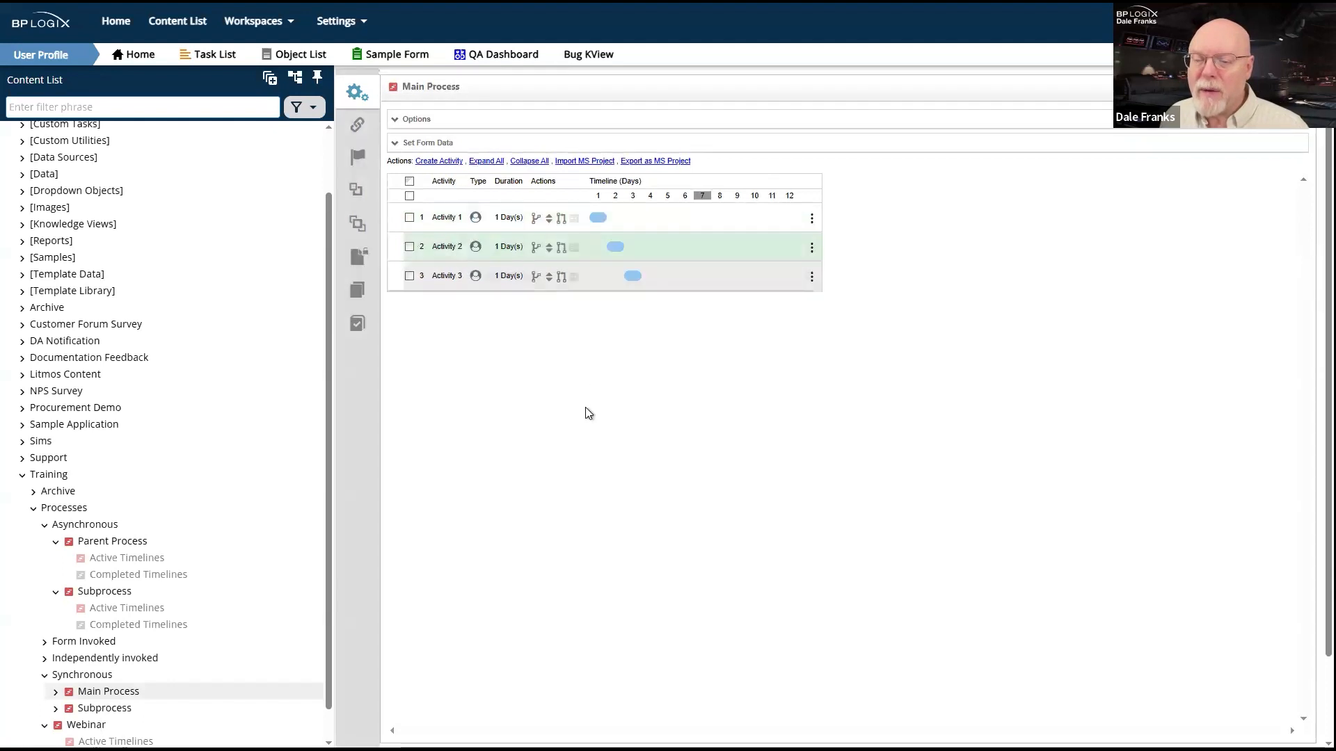
Rename Activity 2 to Call Subprocess and set its activity type to Process.
left_click(452, 247)
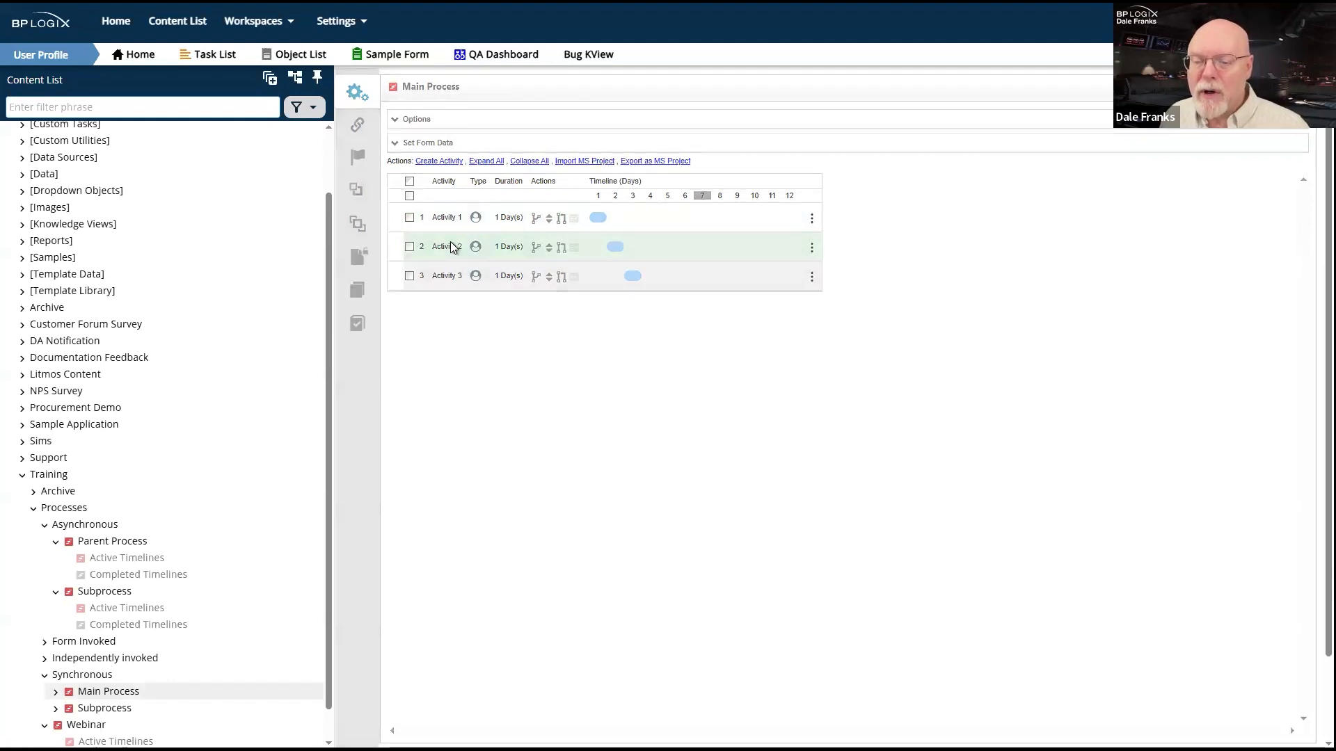
type("Call Subprocess")
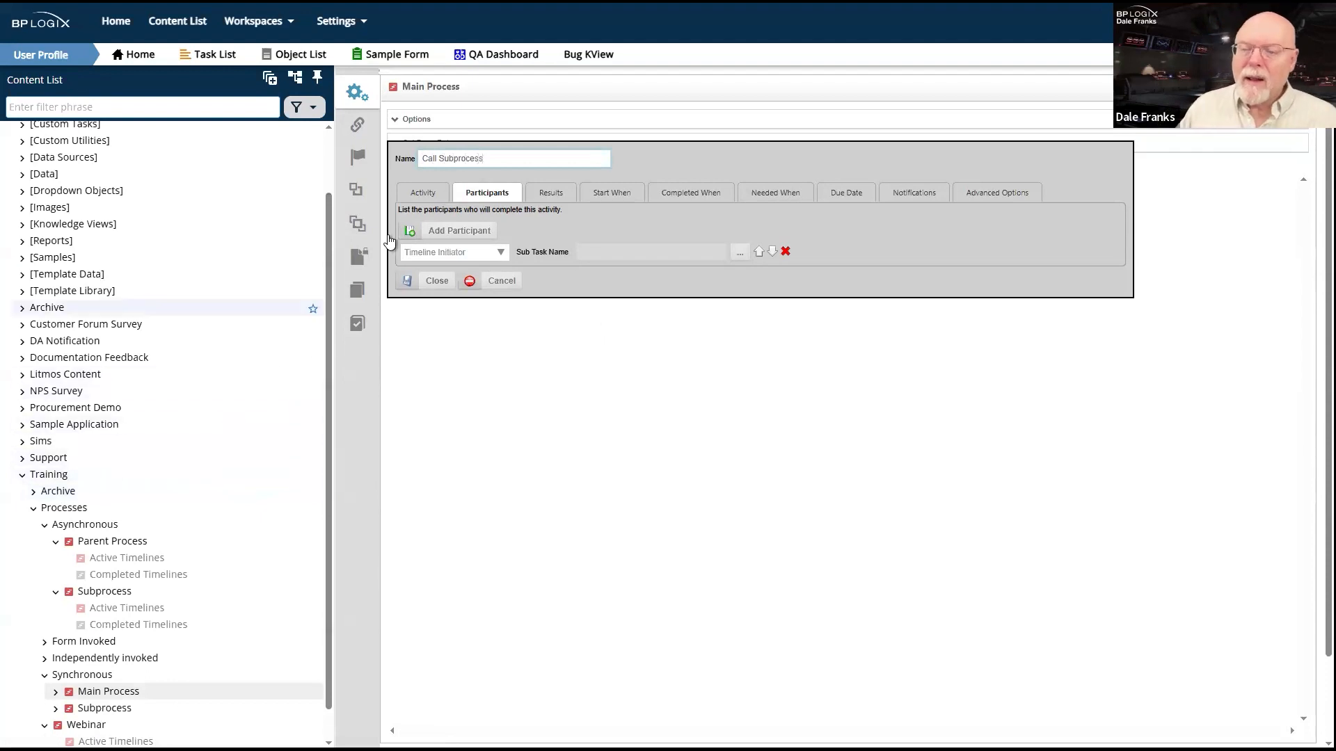
left_click(417, 194)
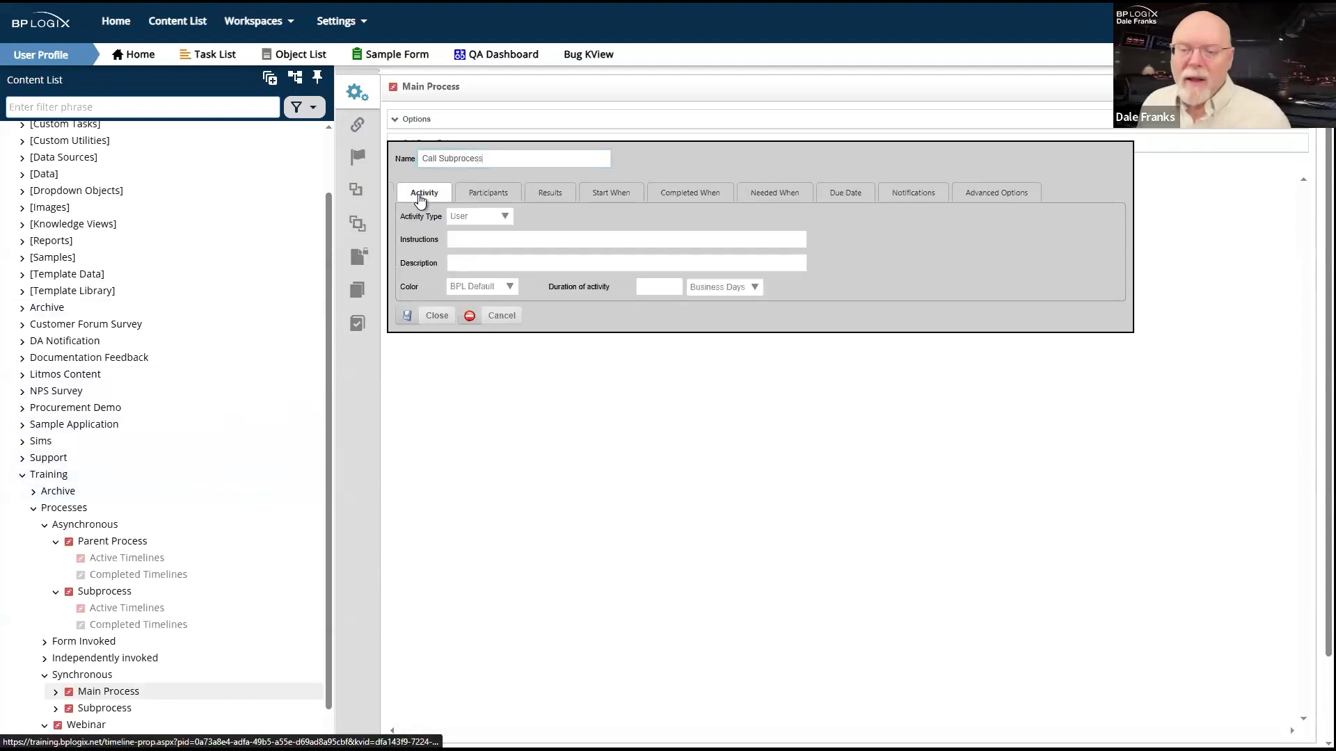
left_click(487, 218)
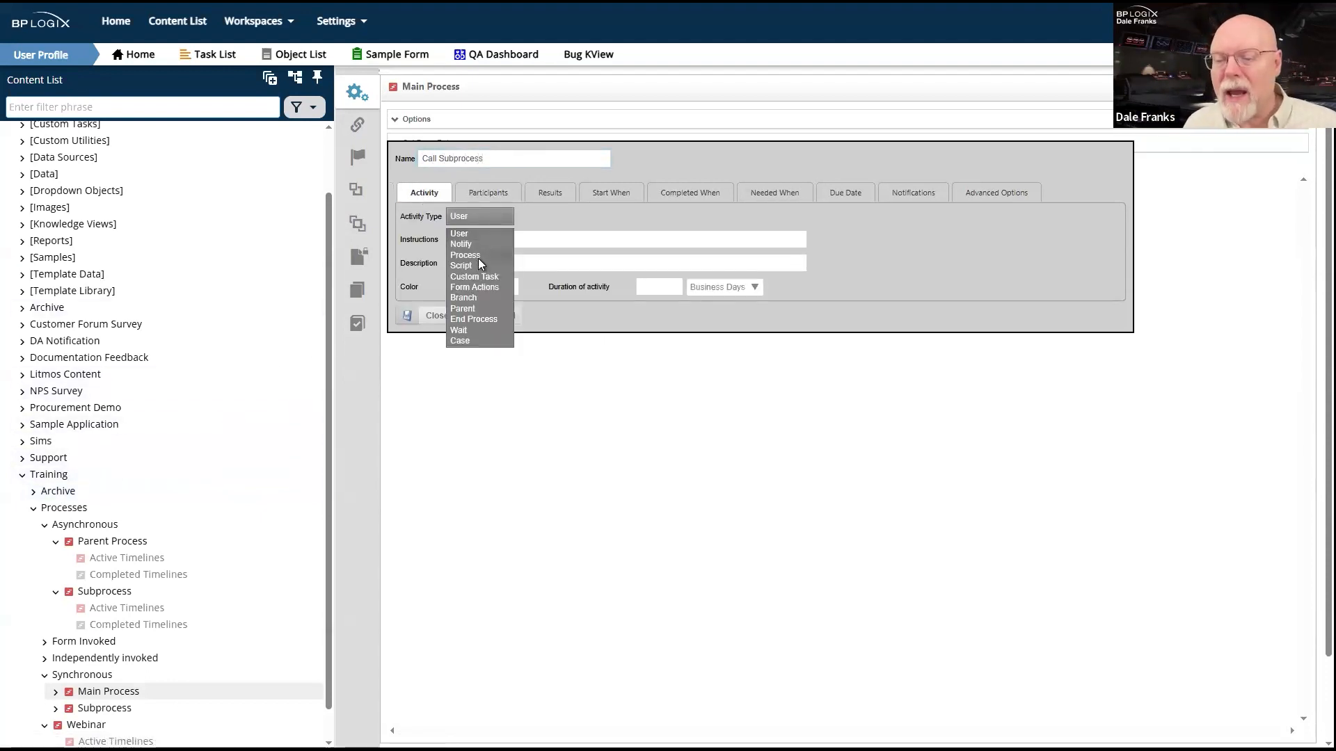
left_click(478, 257)
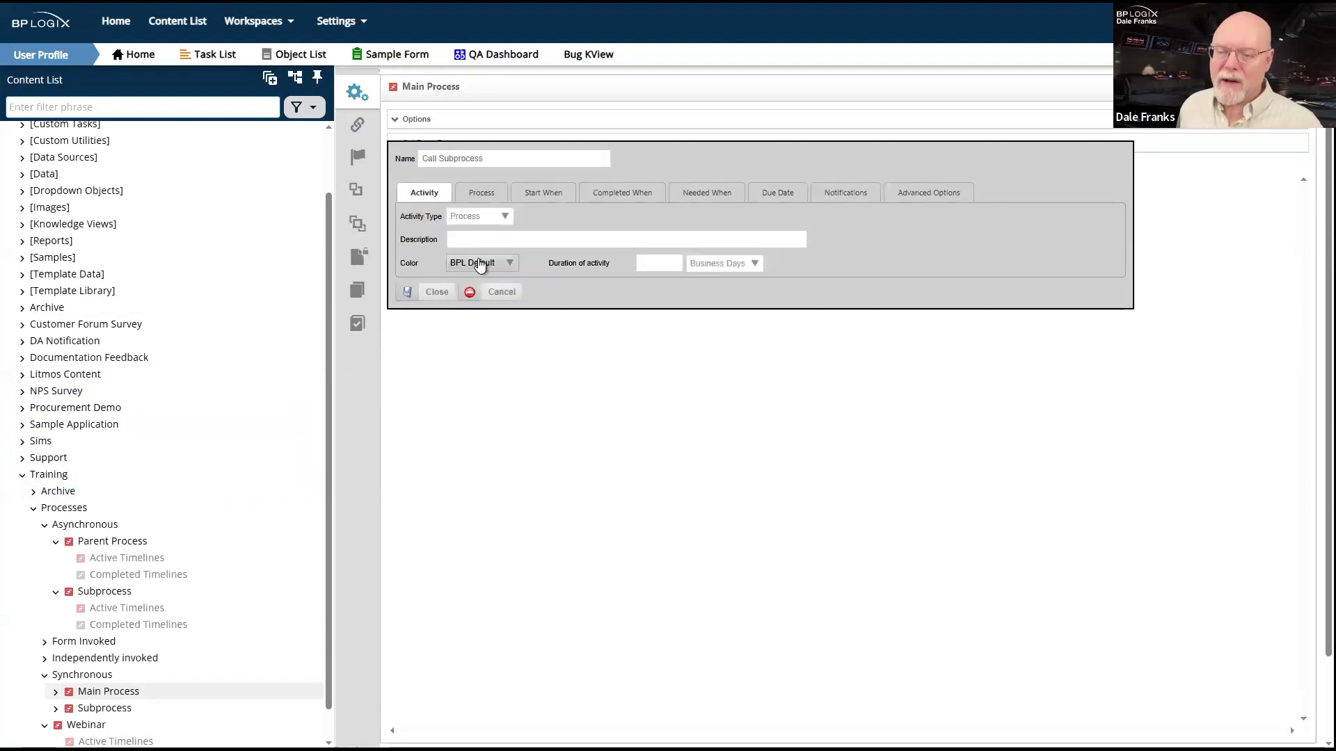
Set Call Subprocess to start the Subprocess timeline from the Synchronous folder, and save the Main Process timeline.
left_click(483, 197)
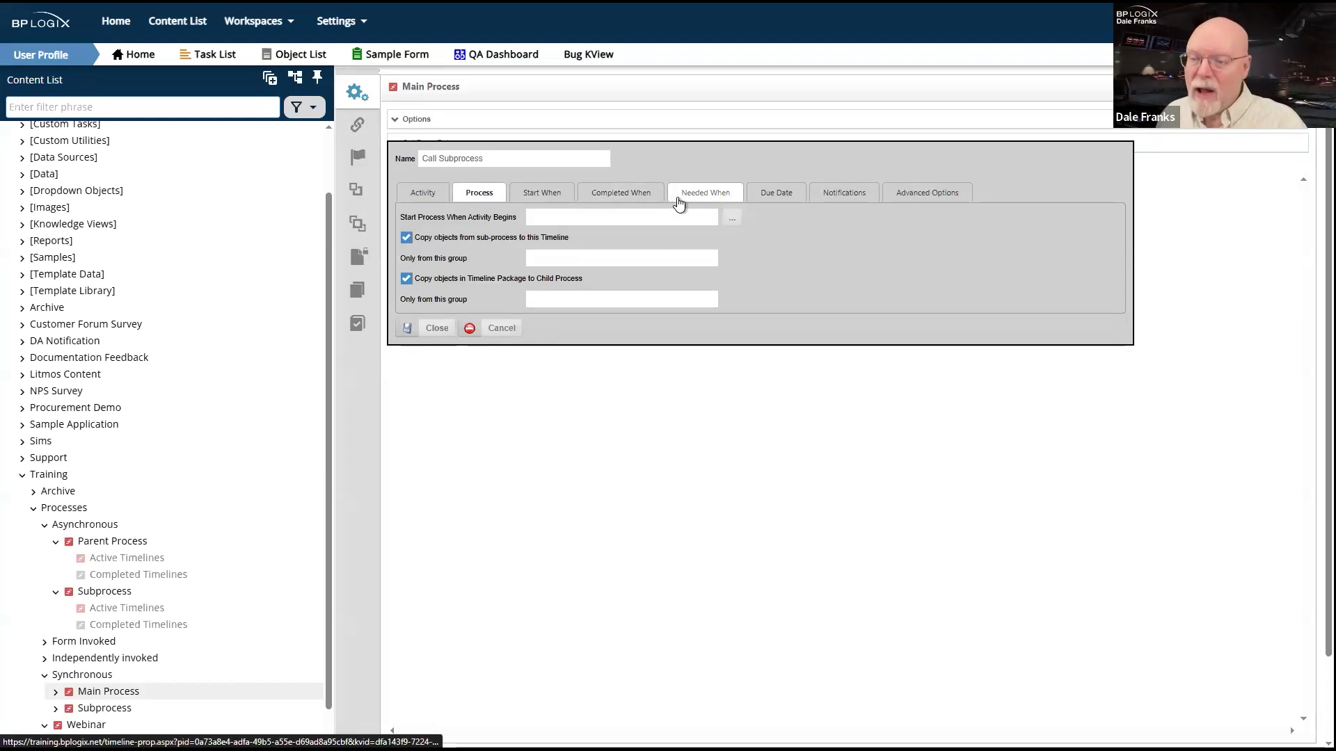
left_click(733, 220)
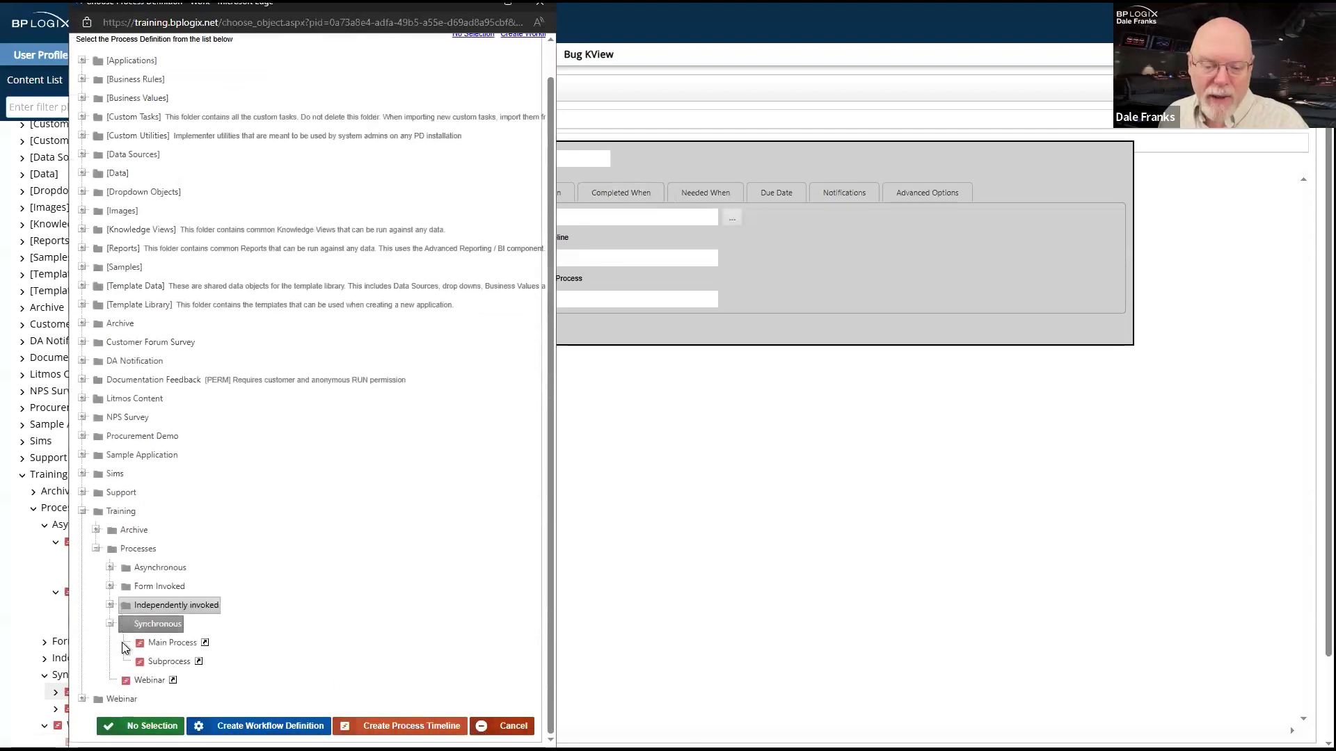
left_click(169, 661)
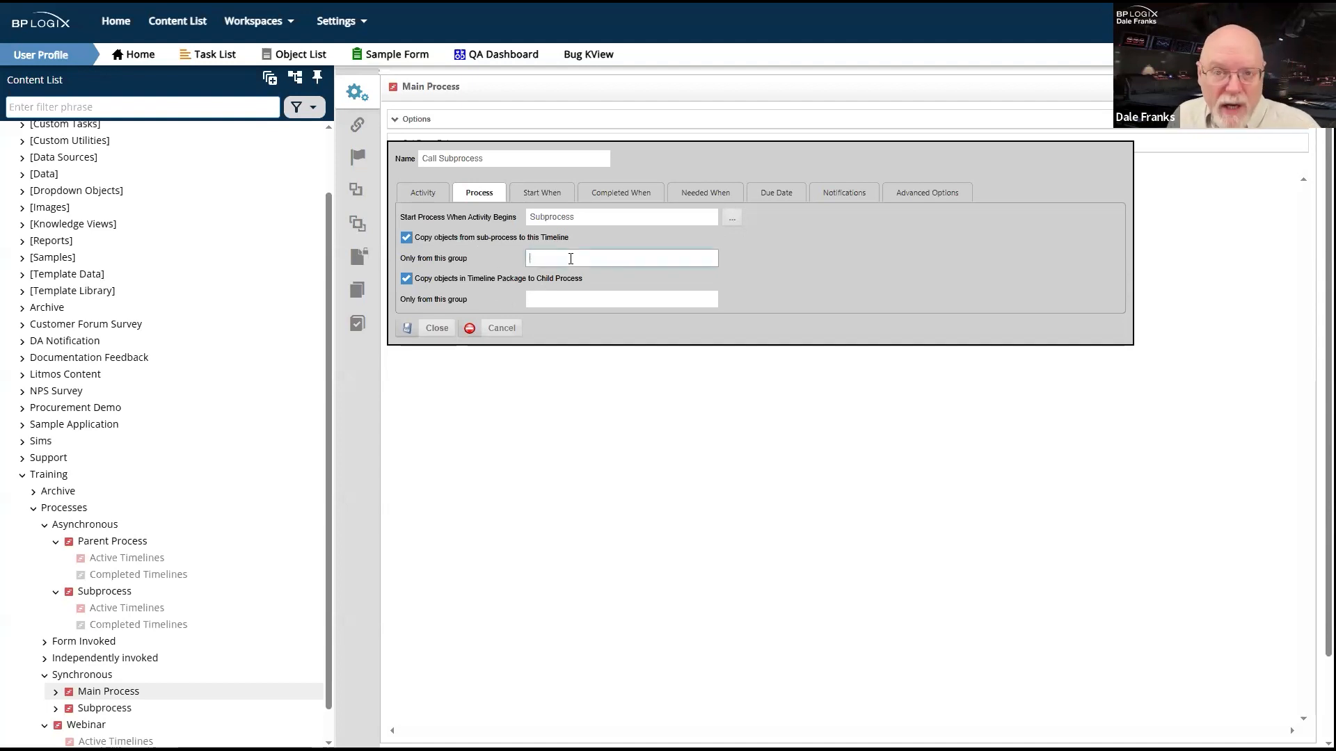
left_click(599, 261)
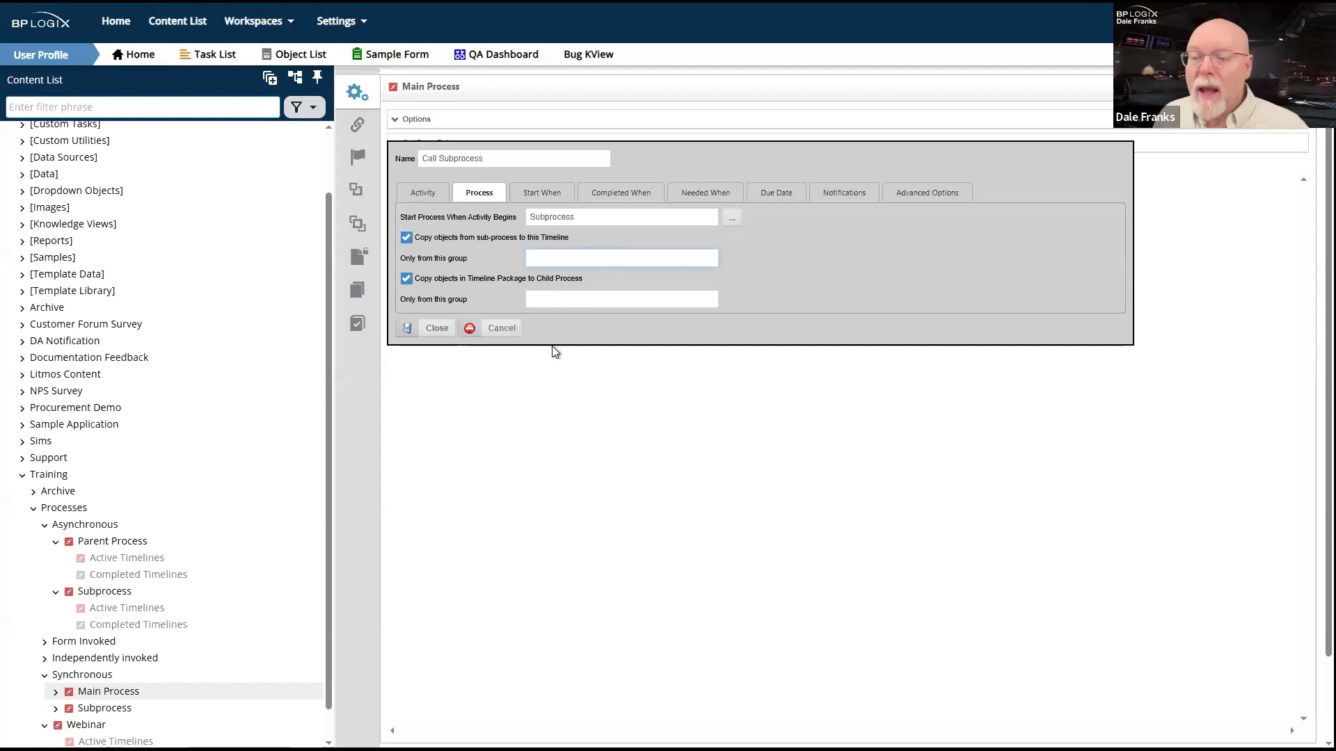
left_click(438, 329)
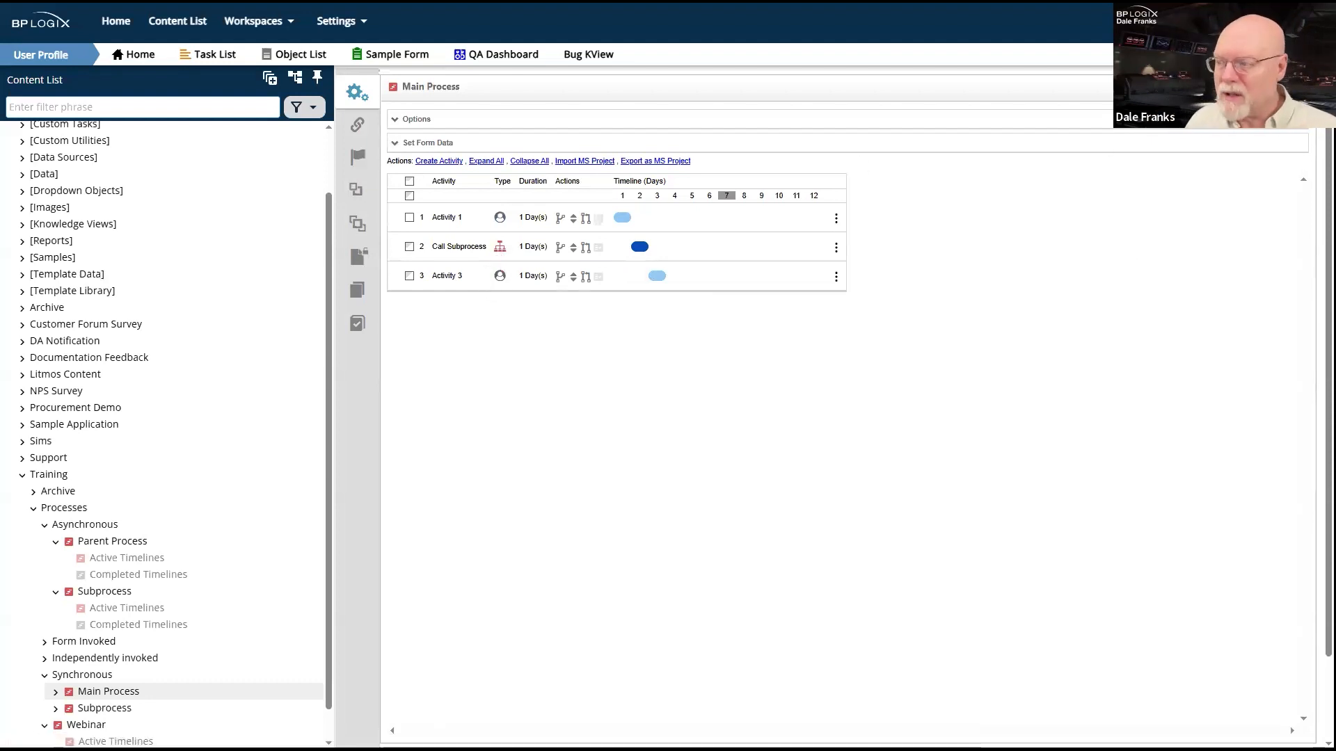
left_click(1246, 124)
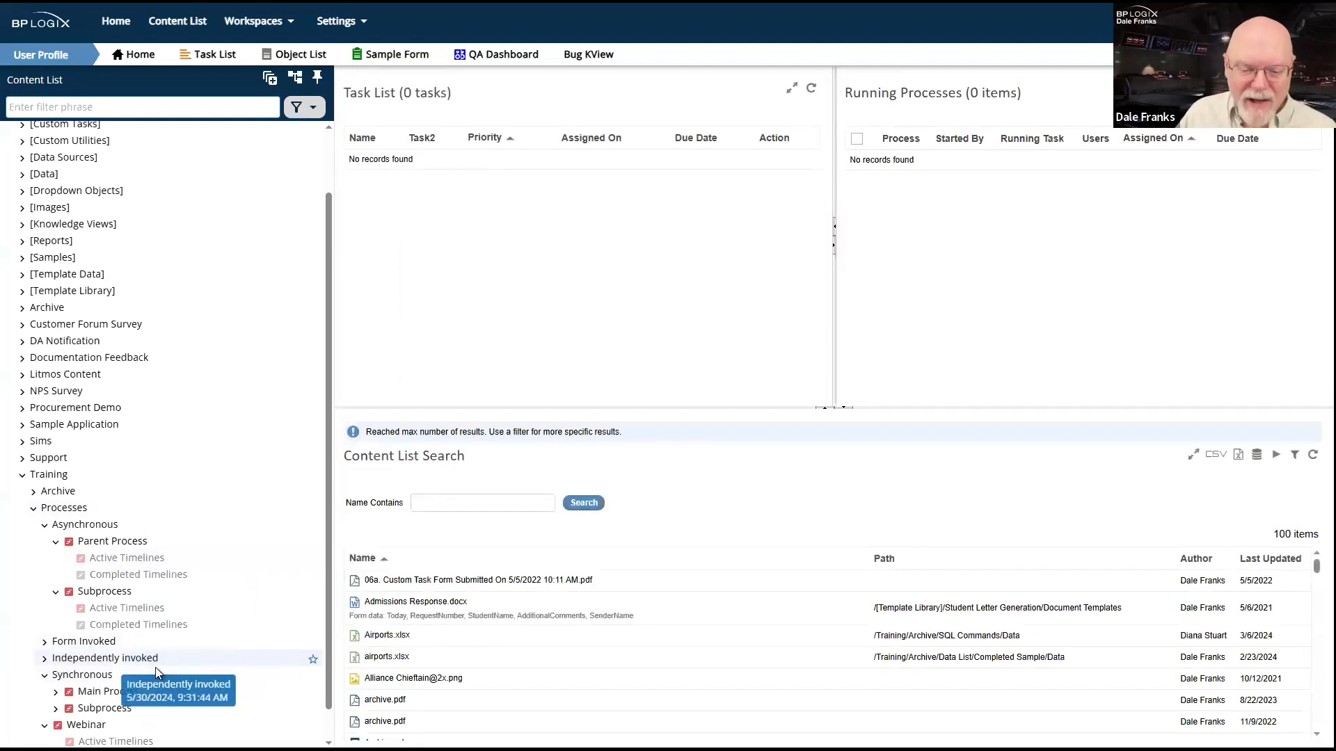
Run the Main Process timeline from the Synchronous folder.
left_click(84, 675)
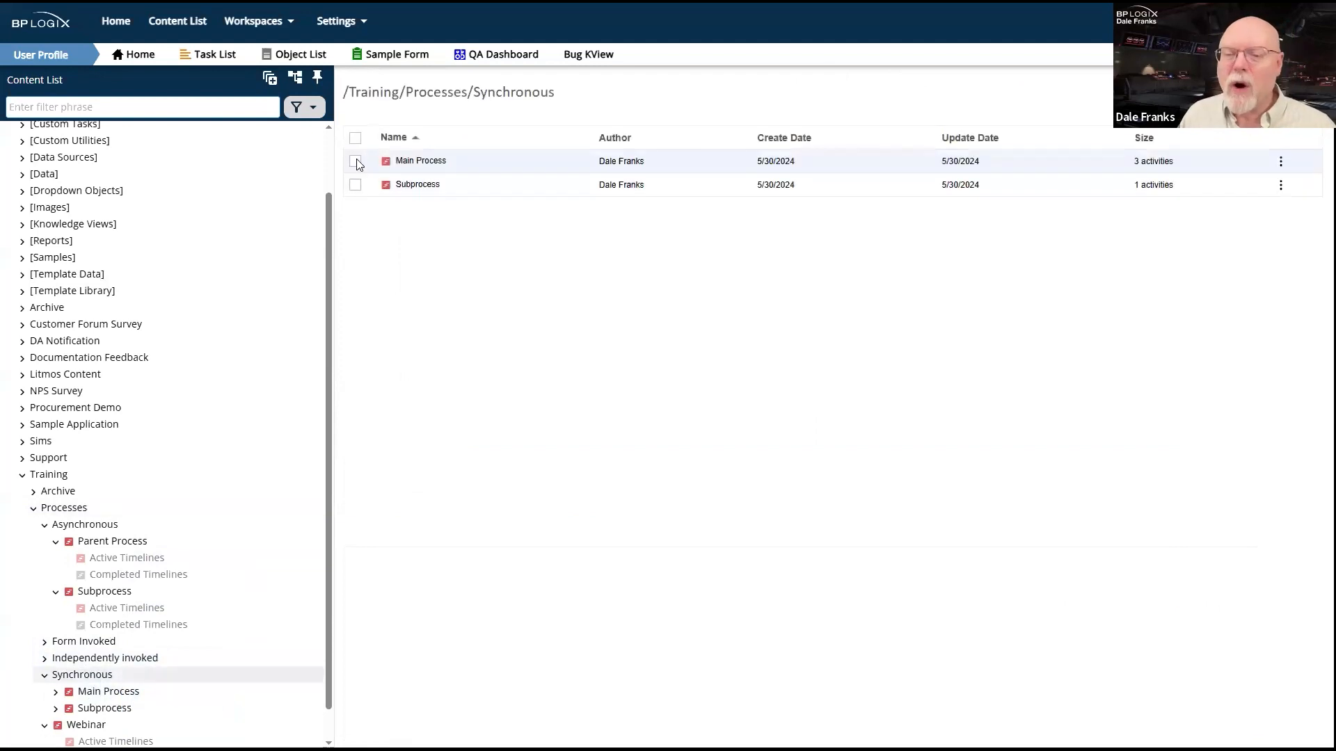
left_click(355, 161)
left_click(600, 128)
left_click(734, 36)
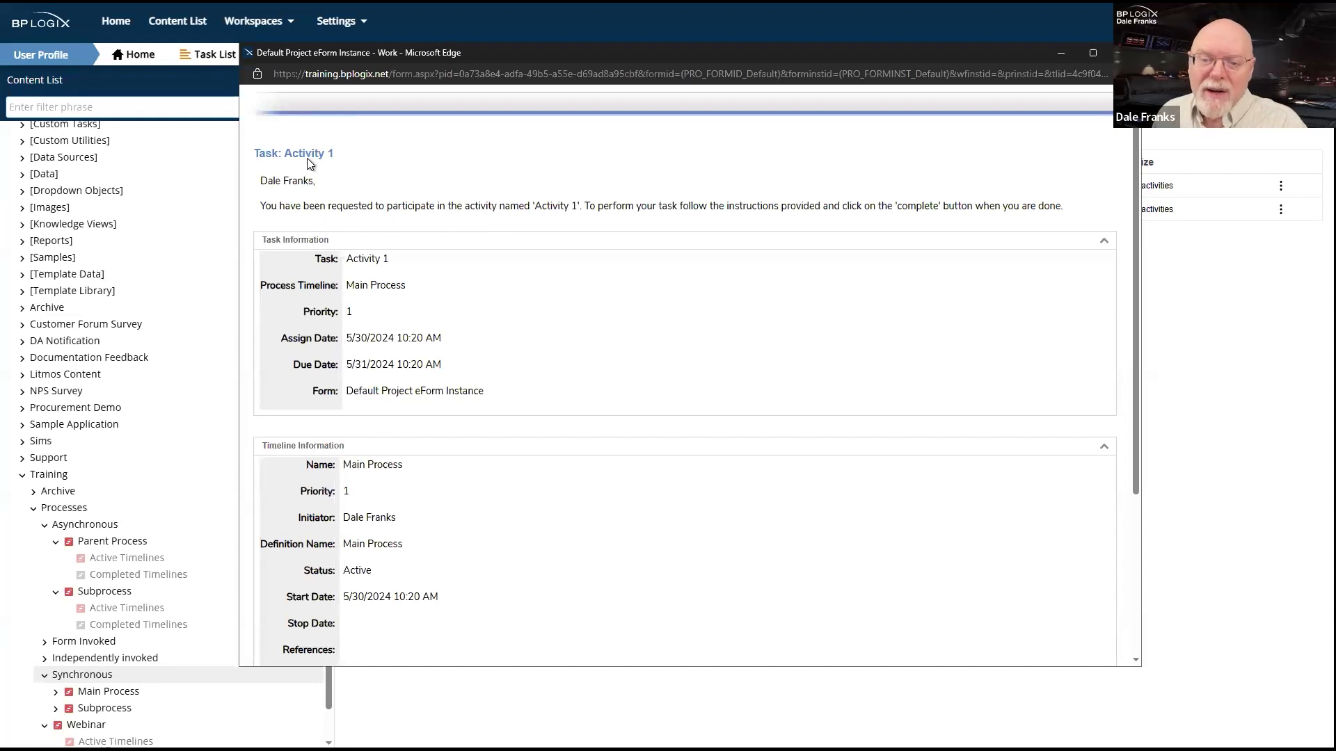
Review the task and timeline information of Main Process's Activity 1 task, and complete the task.
left_click_drag(308, 136, 386, 149)
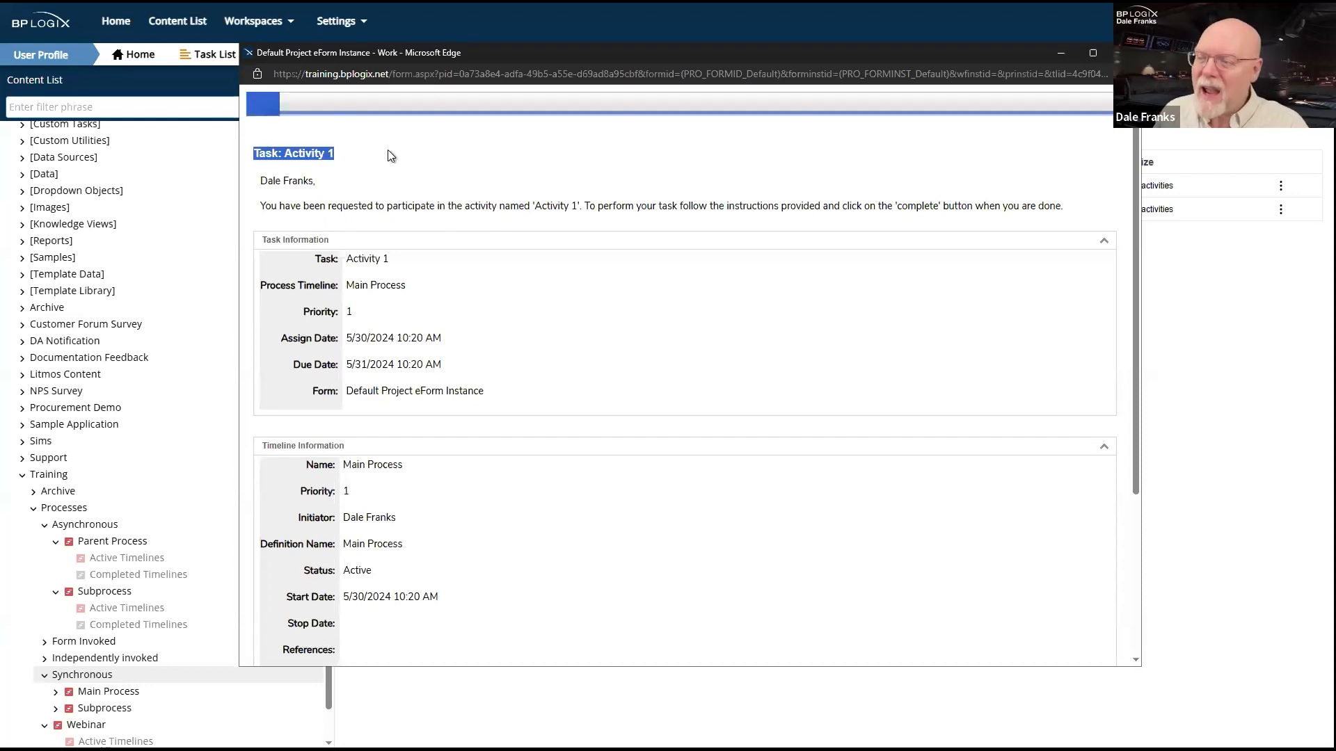
left_click(426, 212)
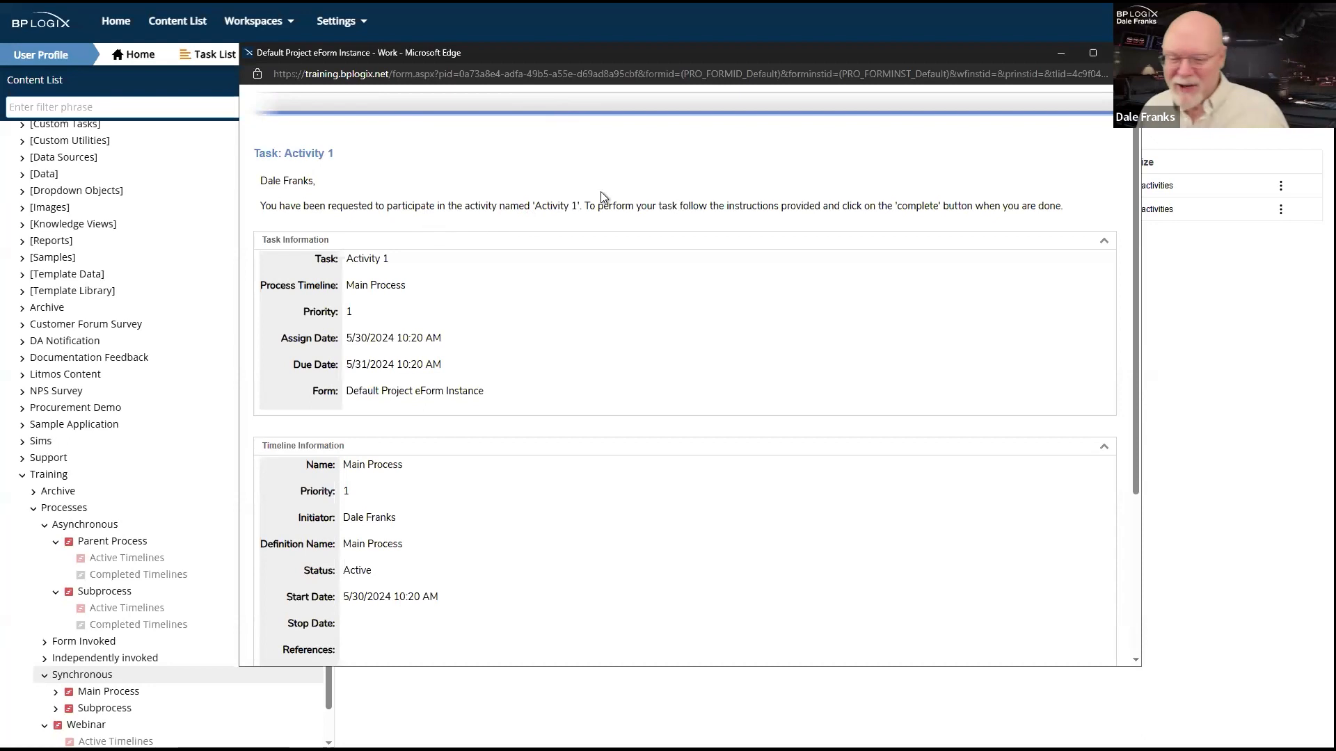
scroll(601, 192, "down", 3)
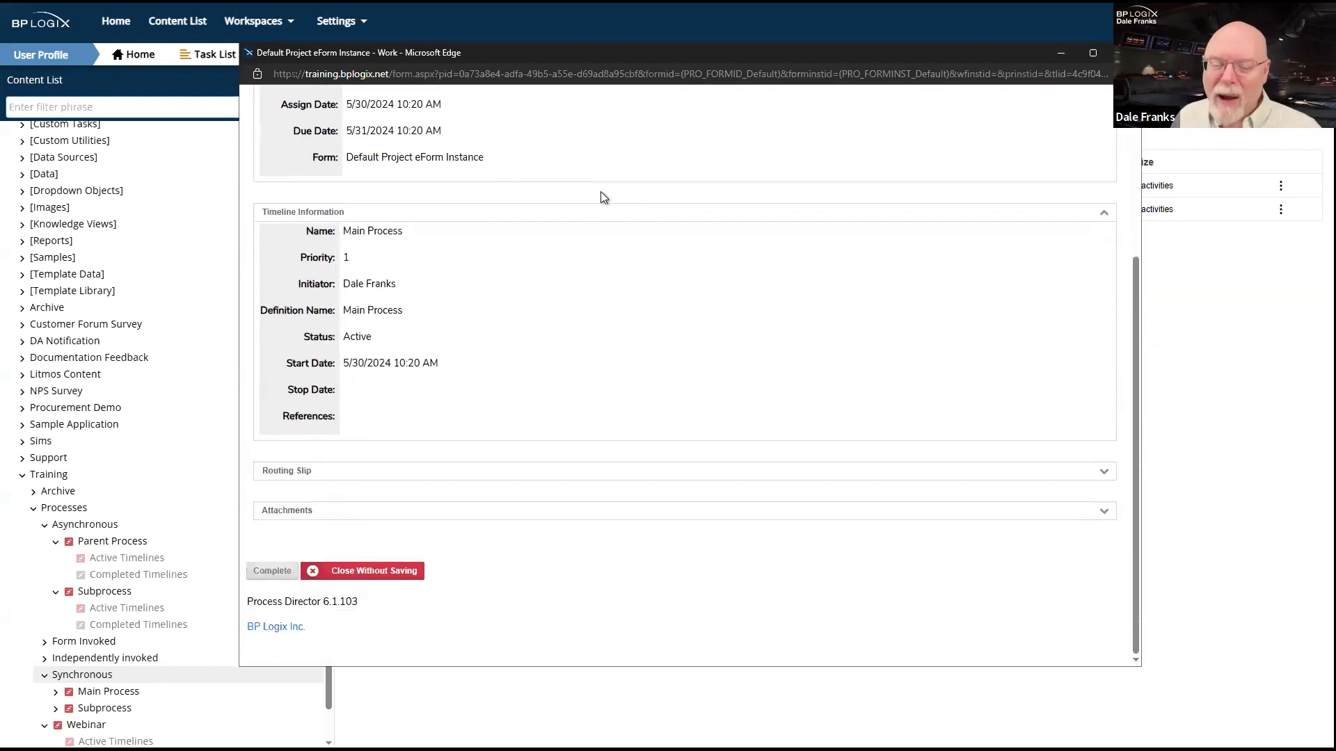
scroll(601, 194, "up", 3)
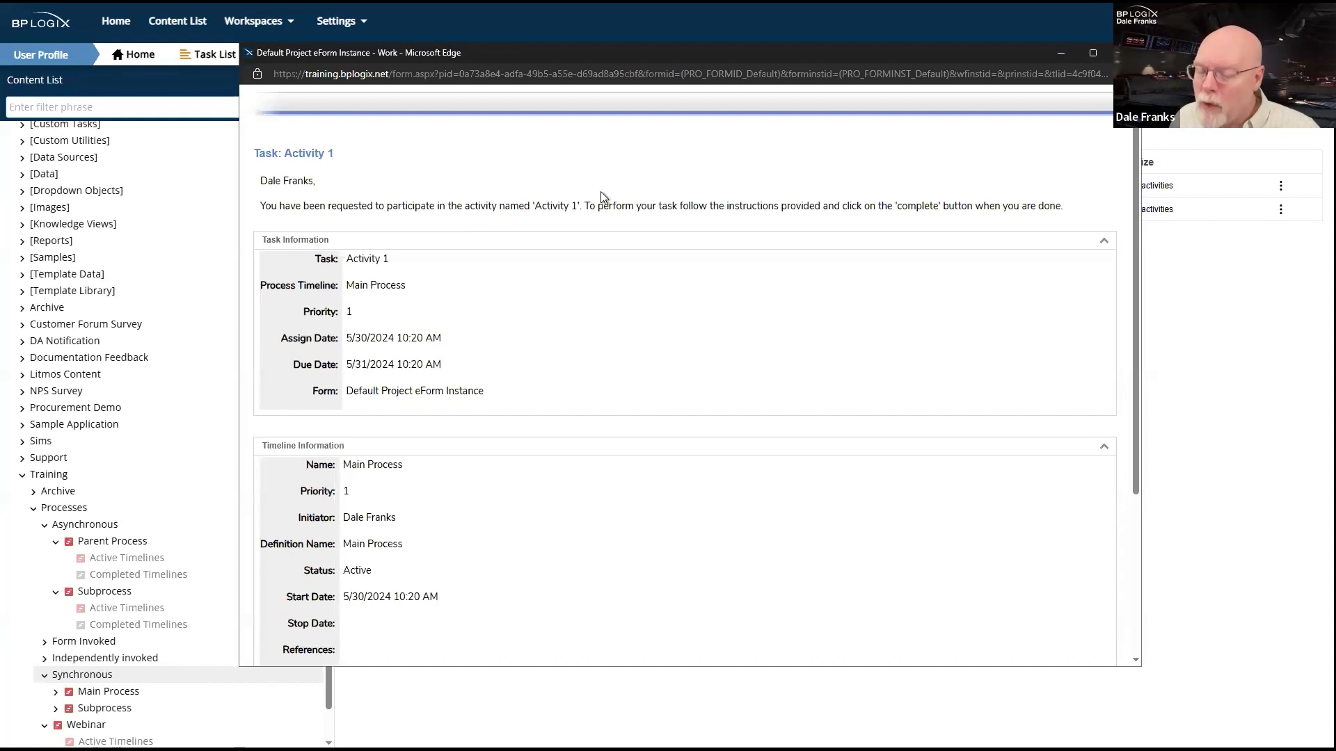
scroll(601, 193, "down", 3)
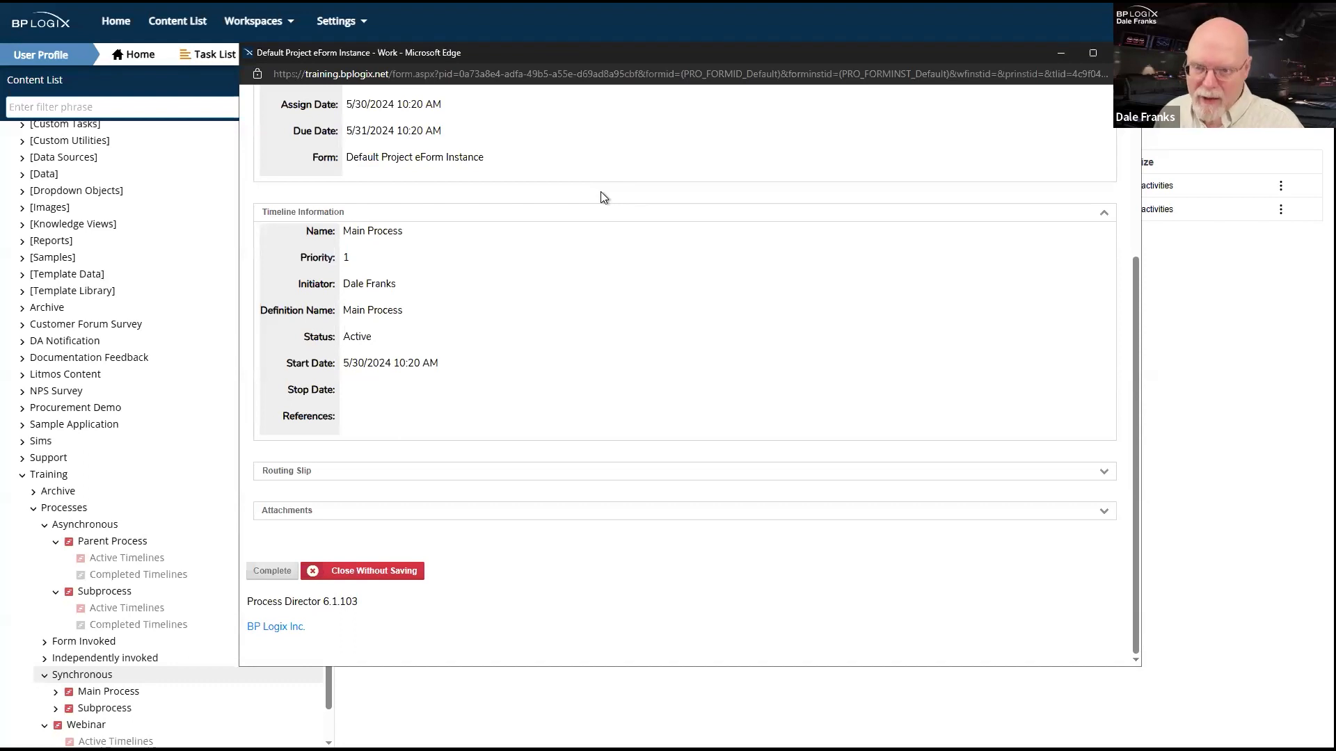
scroll(658, 216, "up", 3)
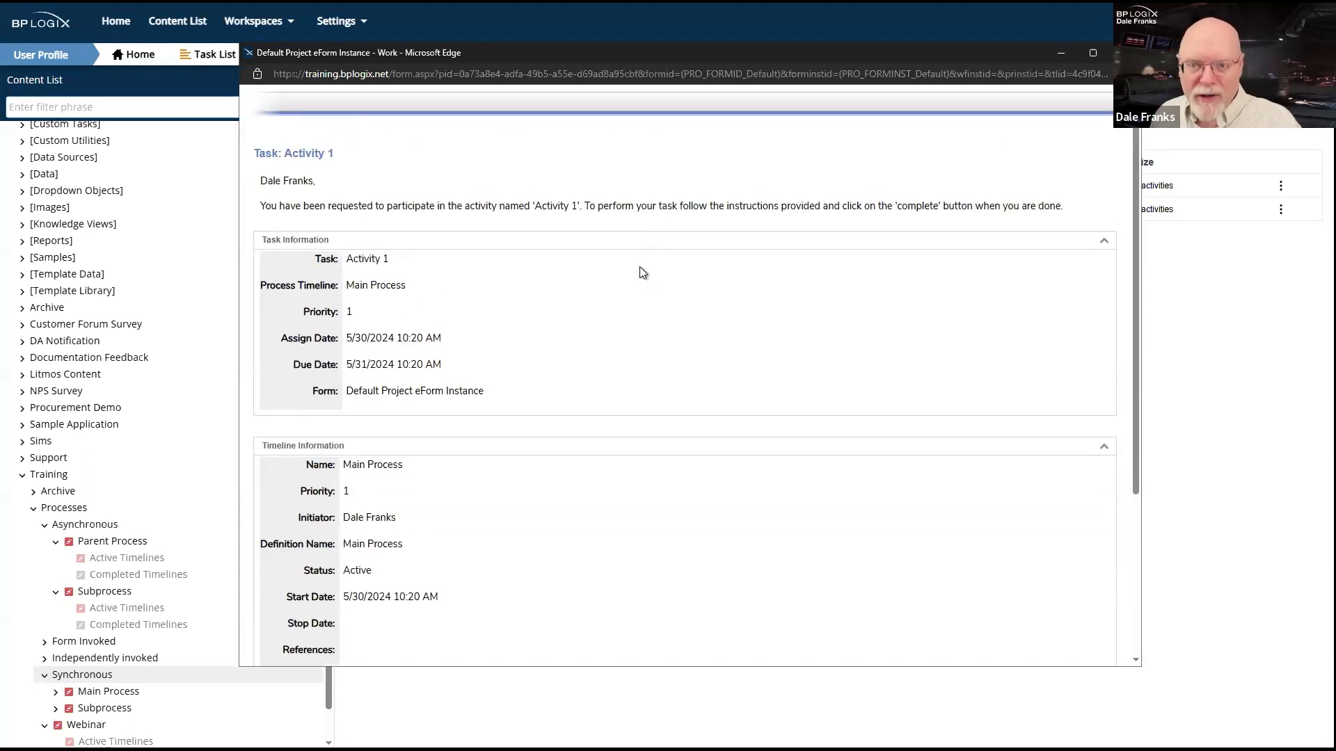
scroll(639, 267, "down", 3)
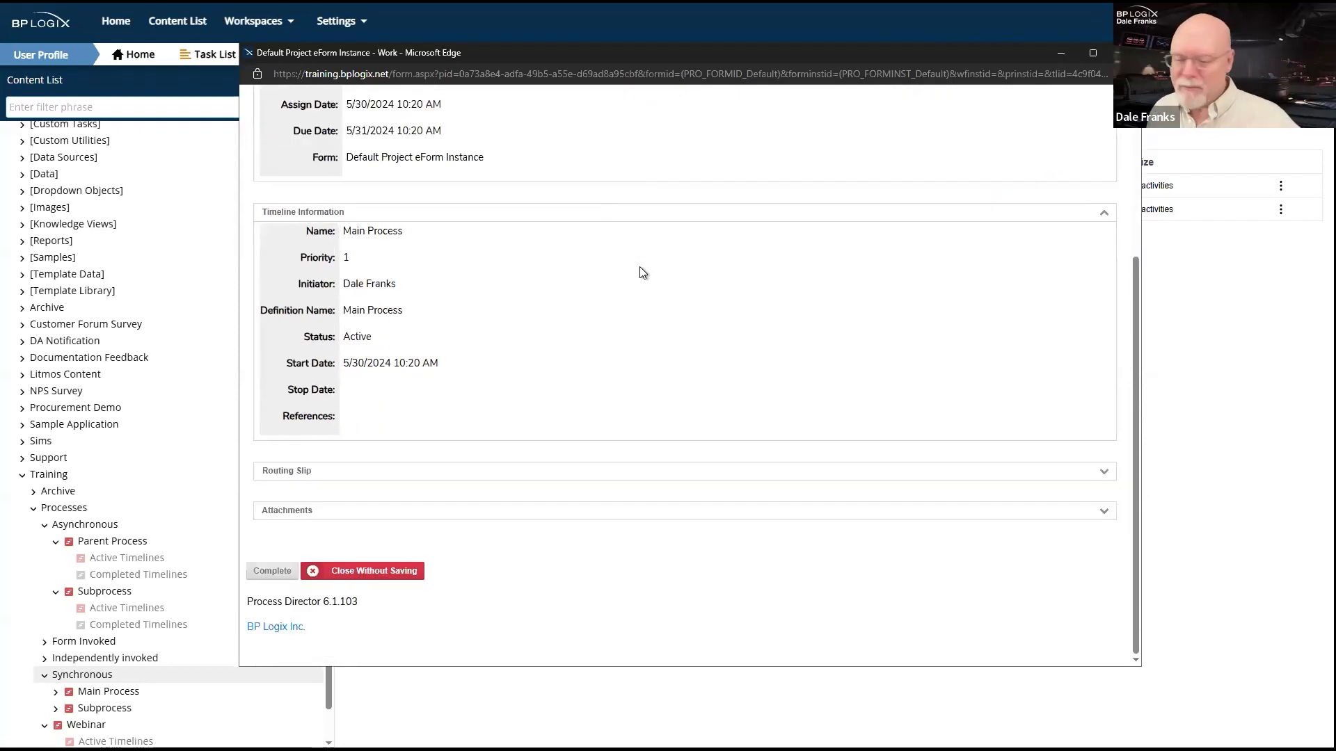
left_click(269, 577)
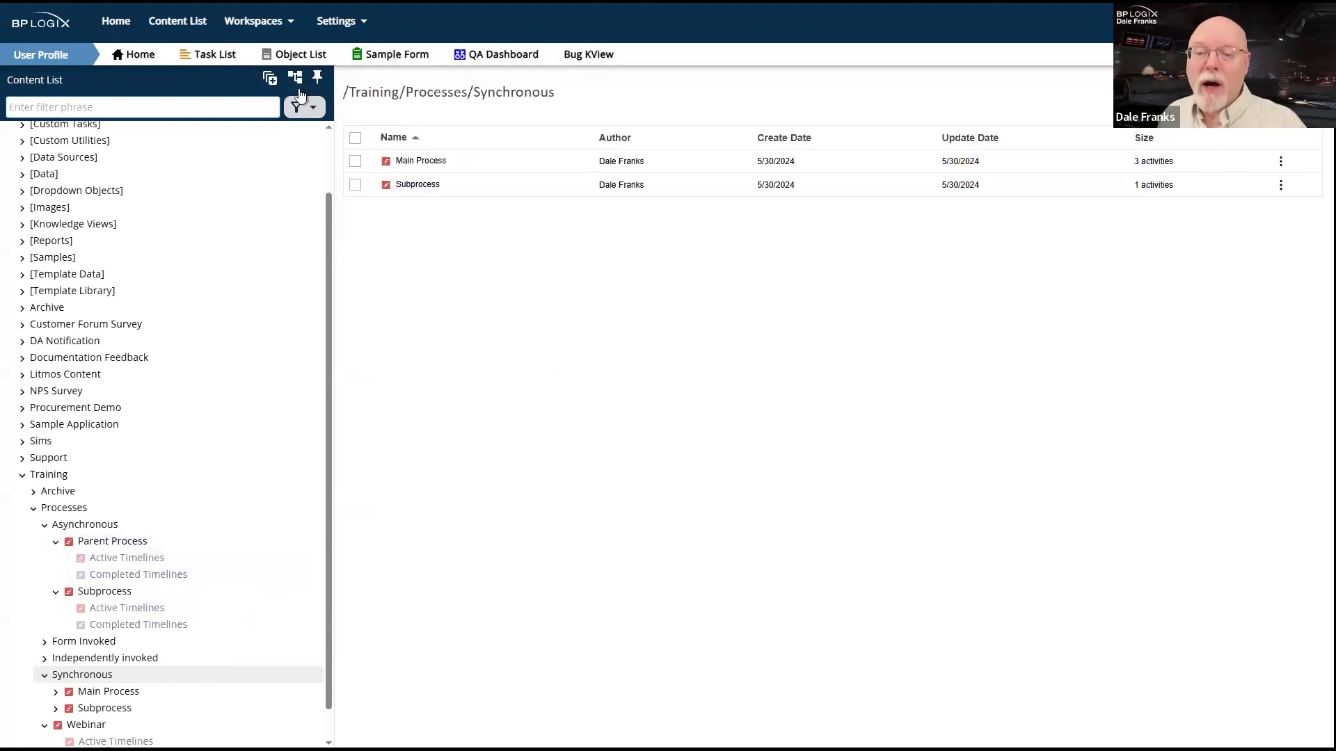
Switch to the User Profile workspace's home page to check the task list.
left_click(280, 22)
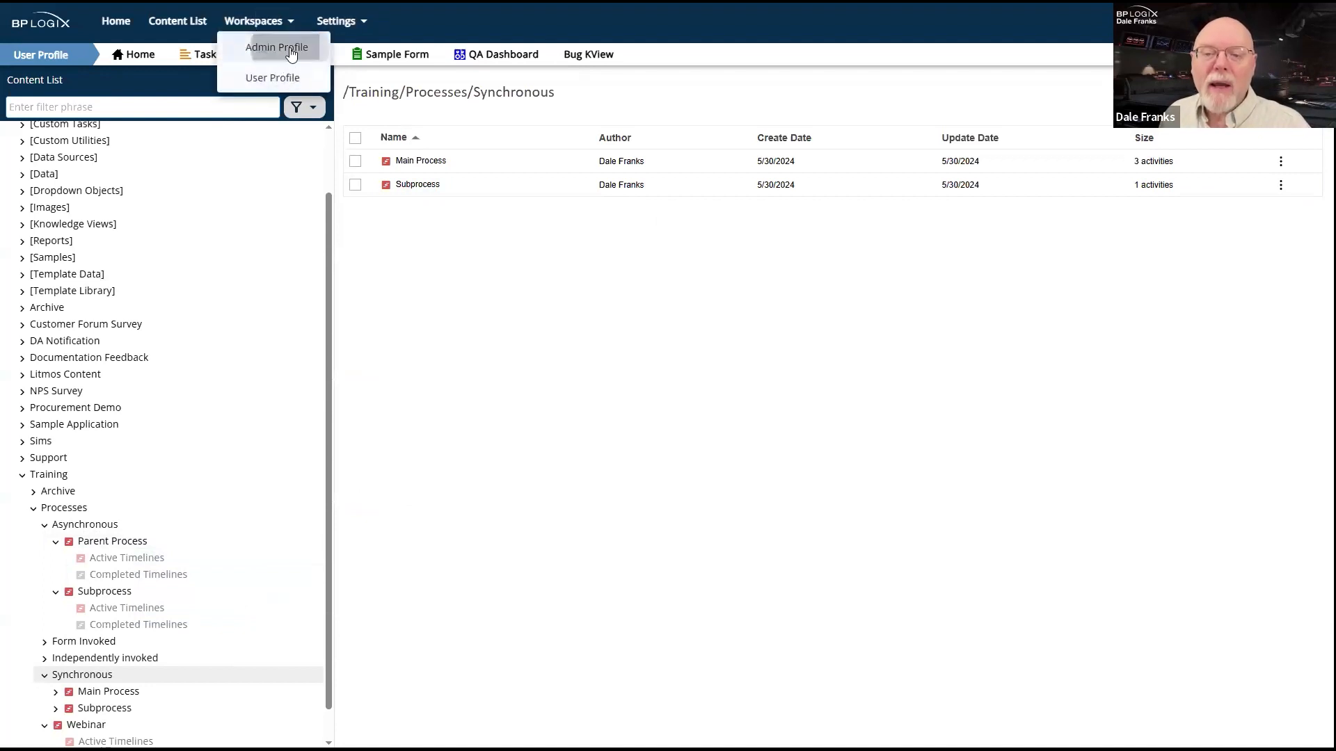
left_click(274, 49)
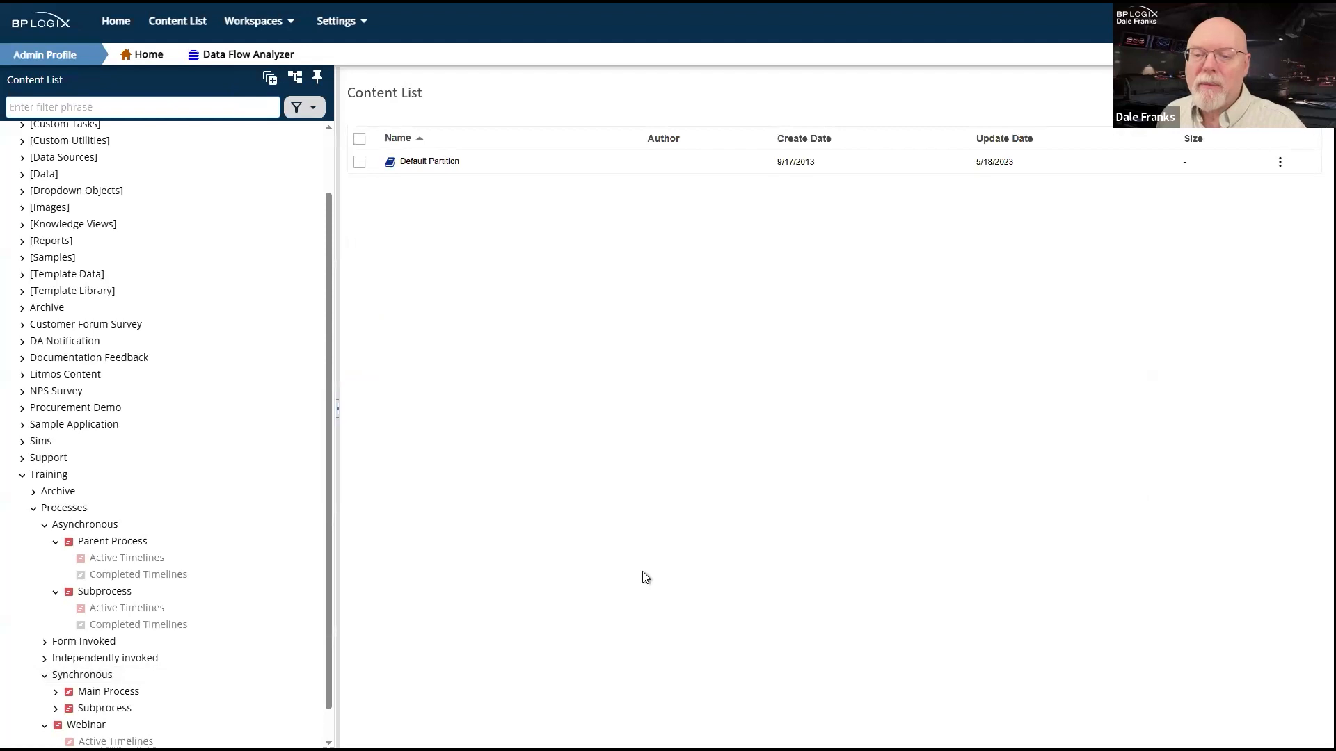
left_click(273, 22)
left_click(293, 82)
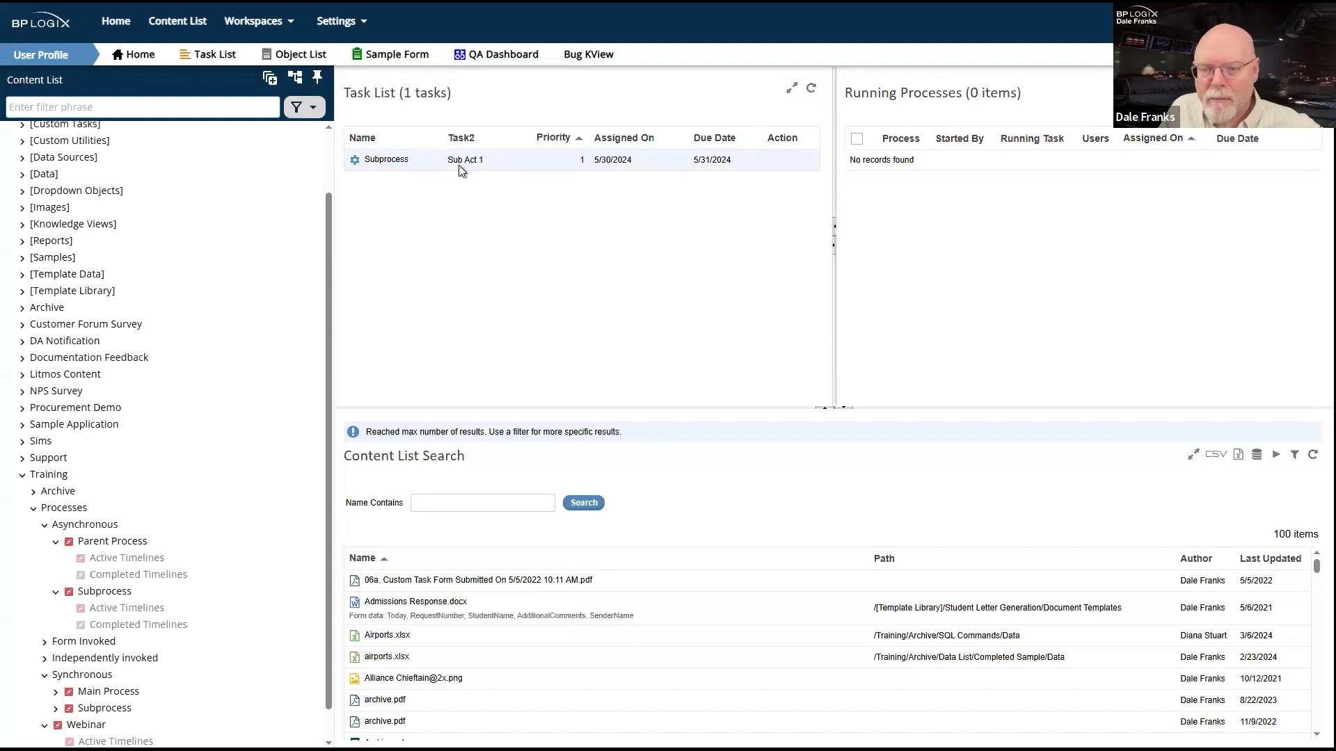
Examine the active Main Process instance in the Synchronous folder, checking its routing slip and the Call Subprocess activity's details in the graphical timeline.
left_click(56, 692)
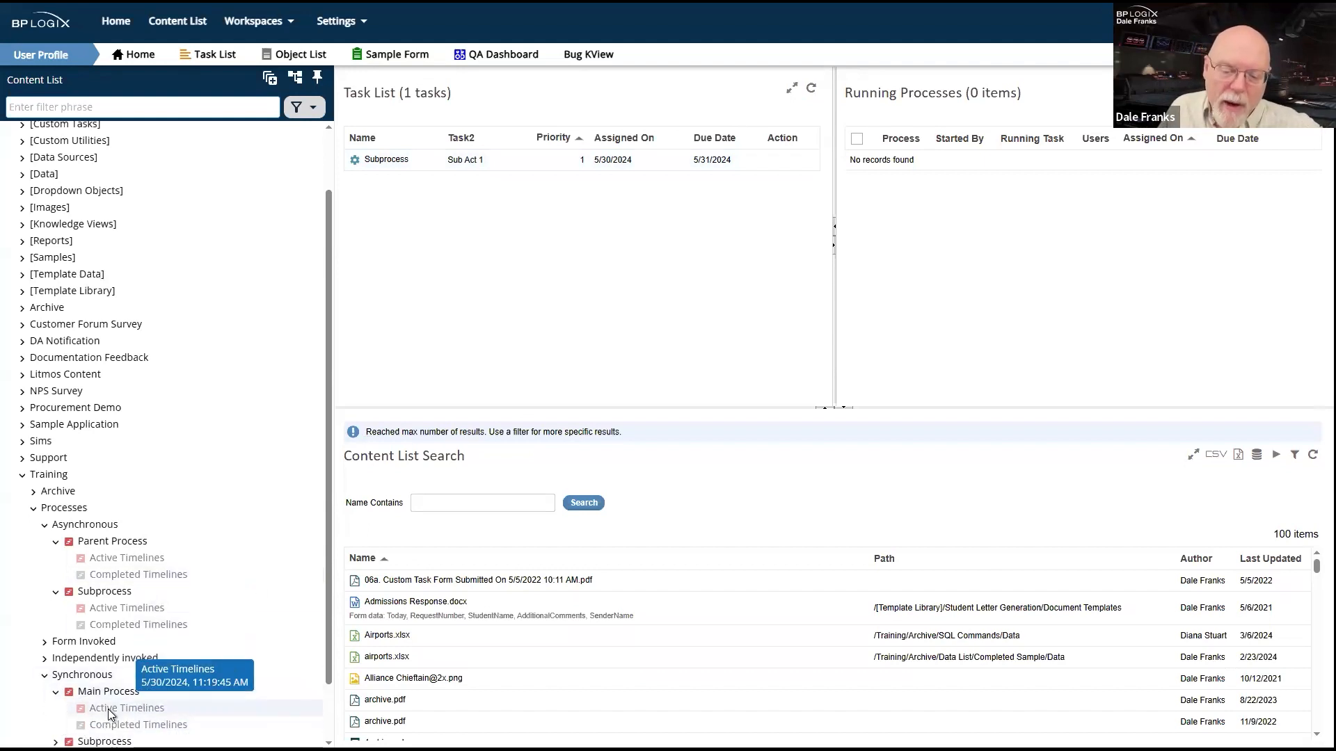
left_click(107, 708)
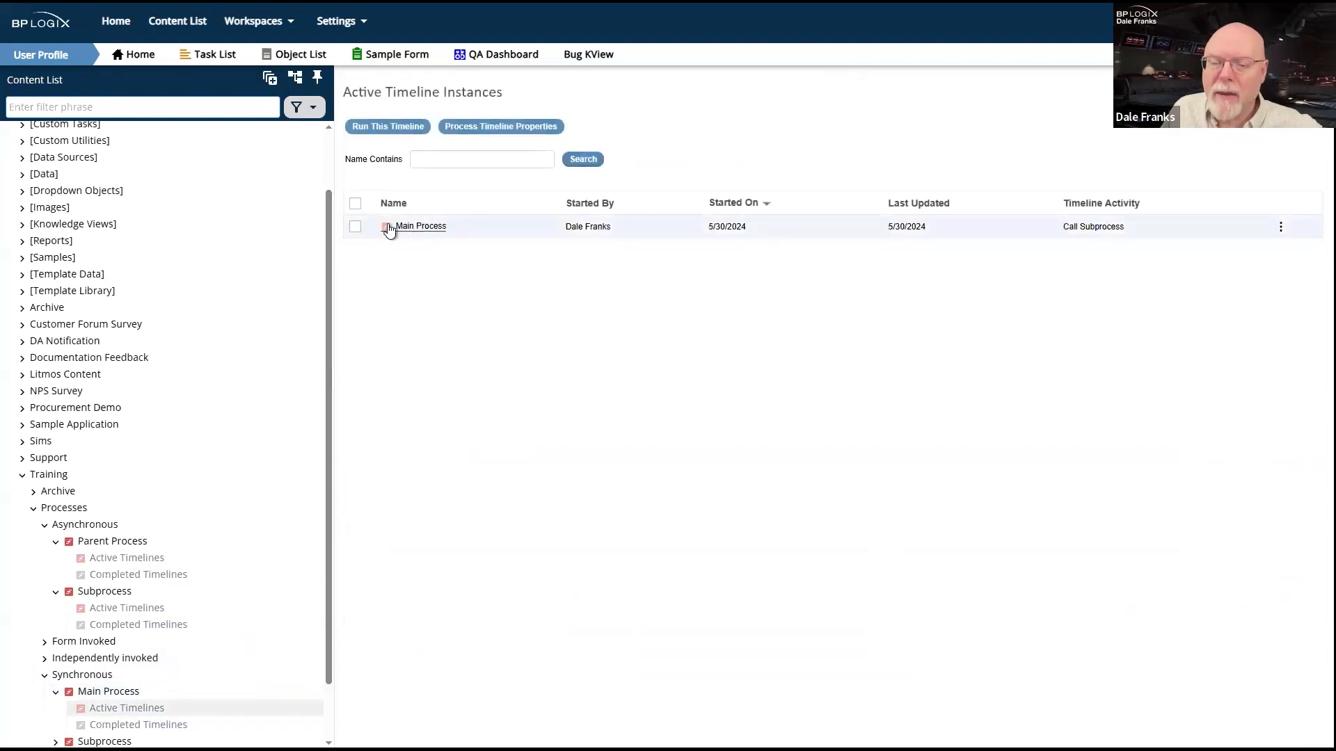
left_click(442, 226)
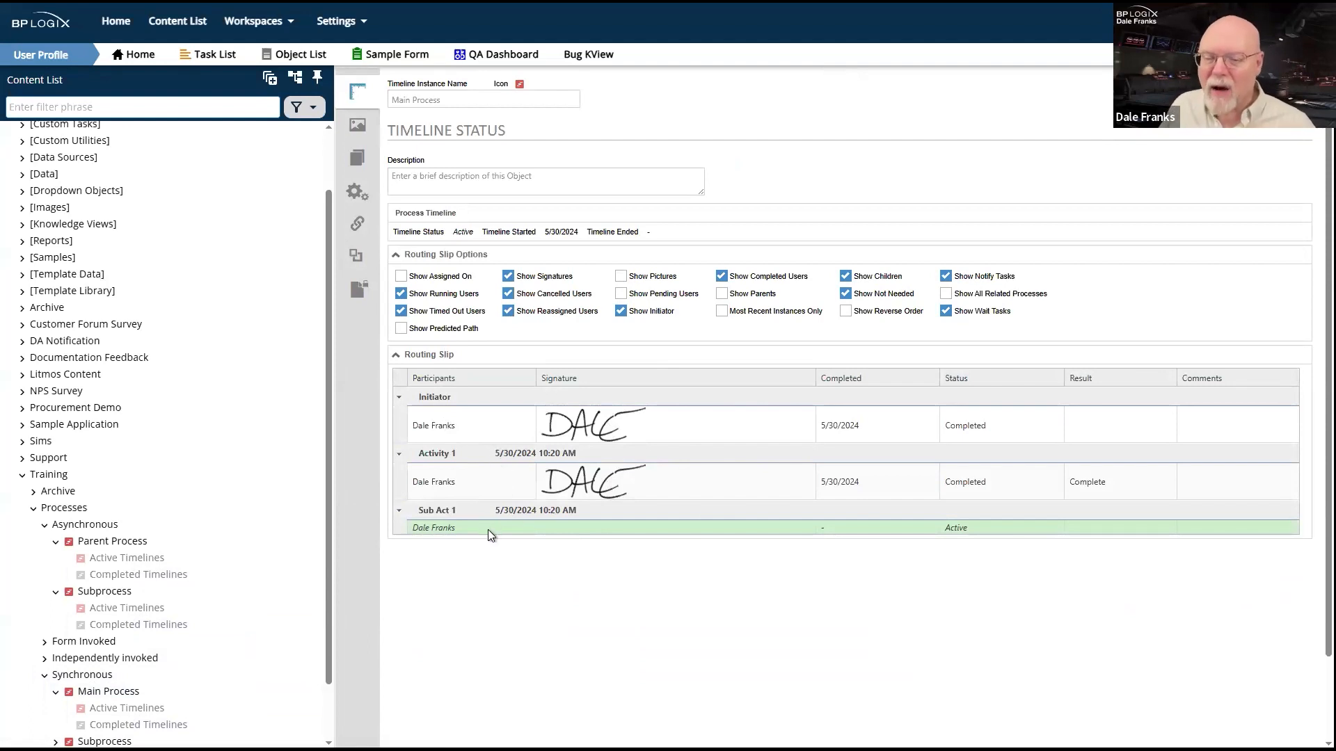
left_click(357, 126)
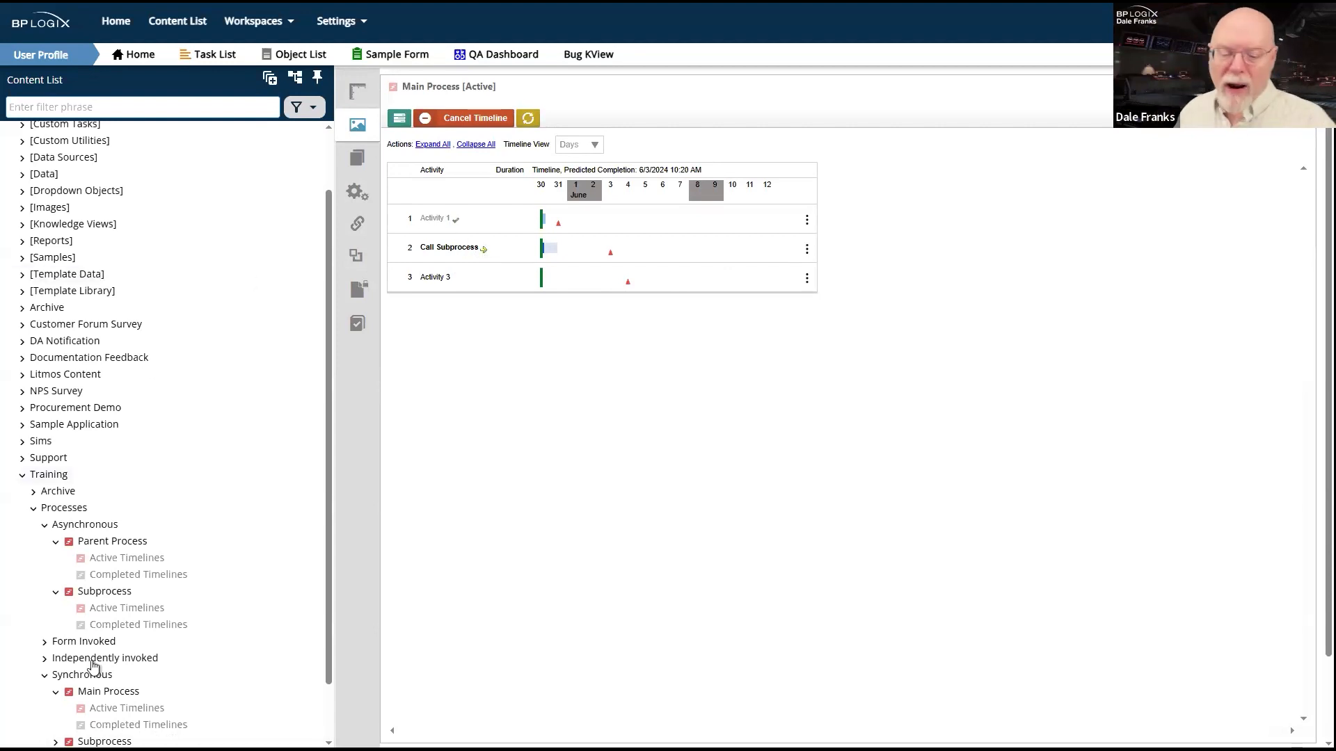
scroll(93, 672, "down", 1)
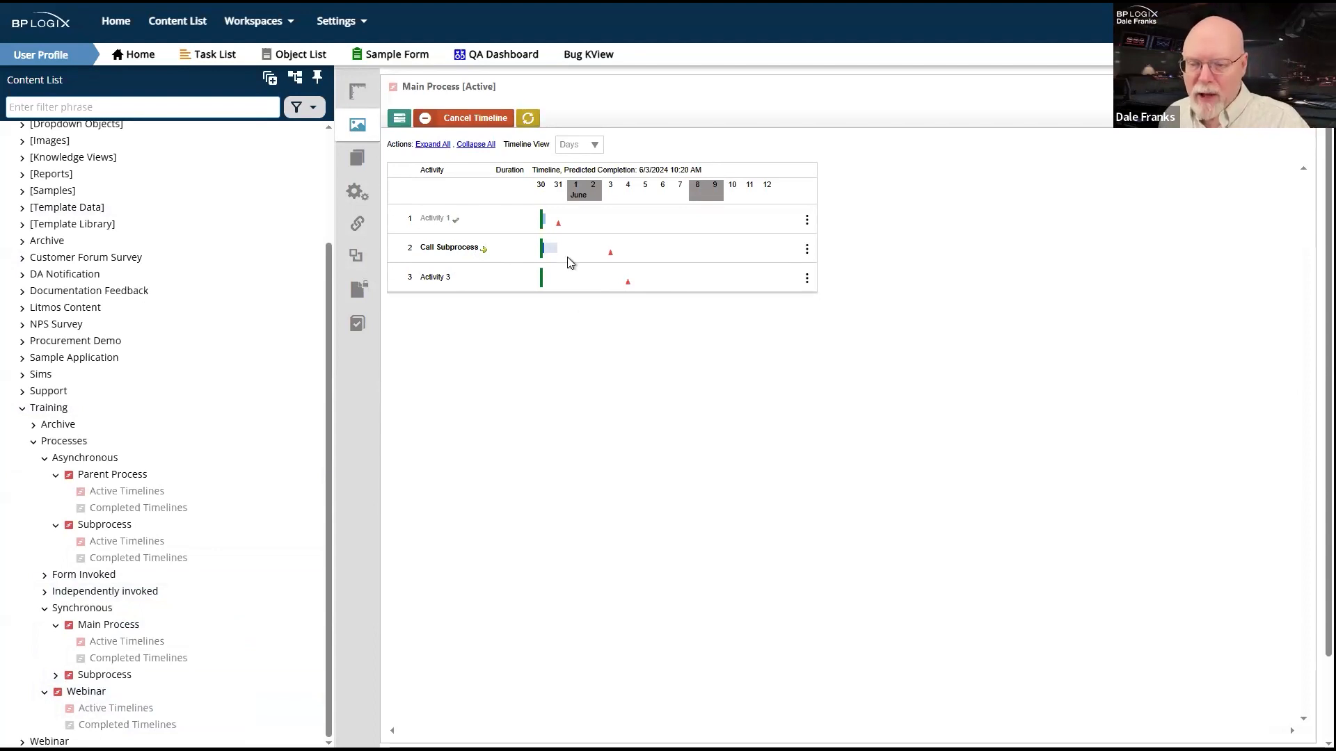
mouse_move(553, 251)
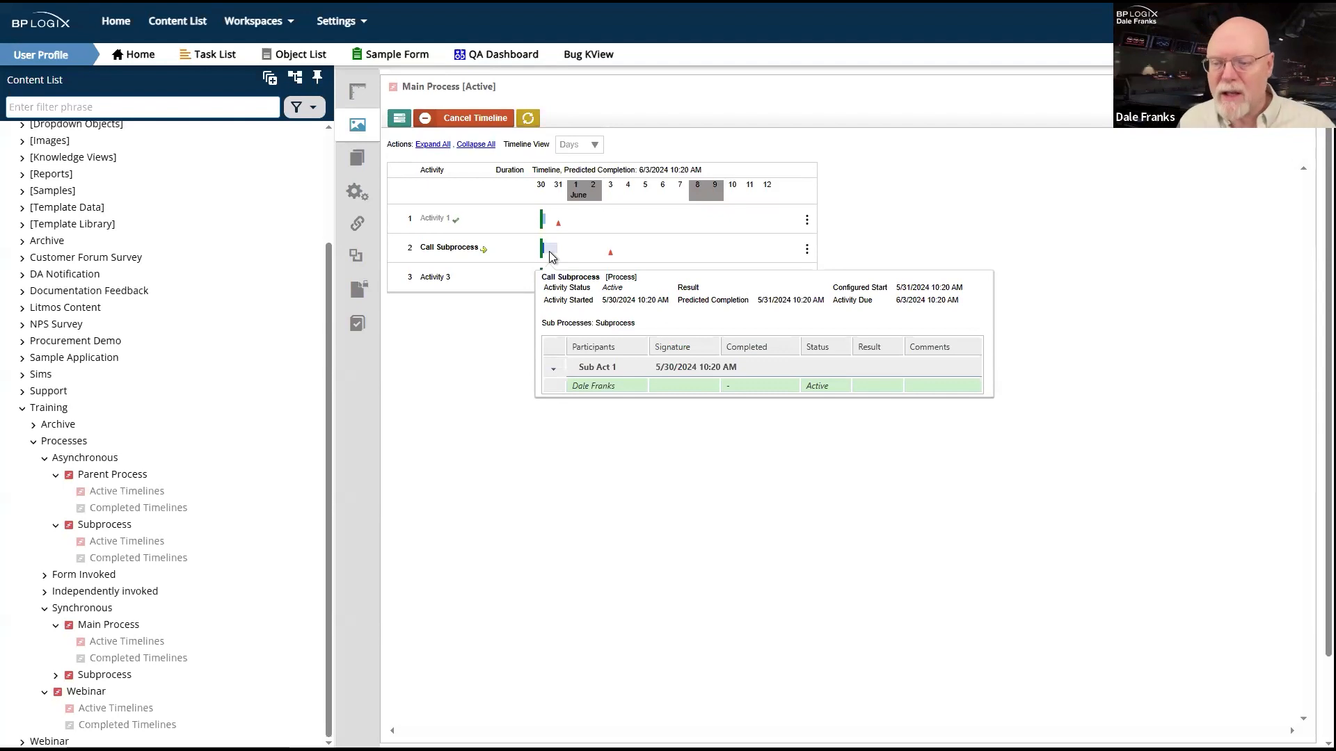
Return to the User Profile workspace and complete the Subprocess timeline's Sub Act 1 task.
left_click(268, 23)
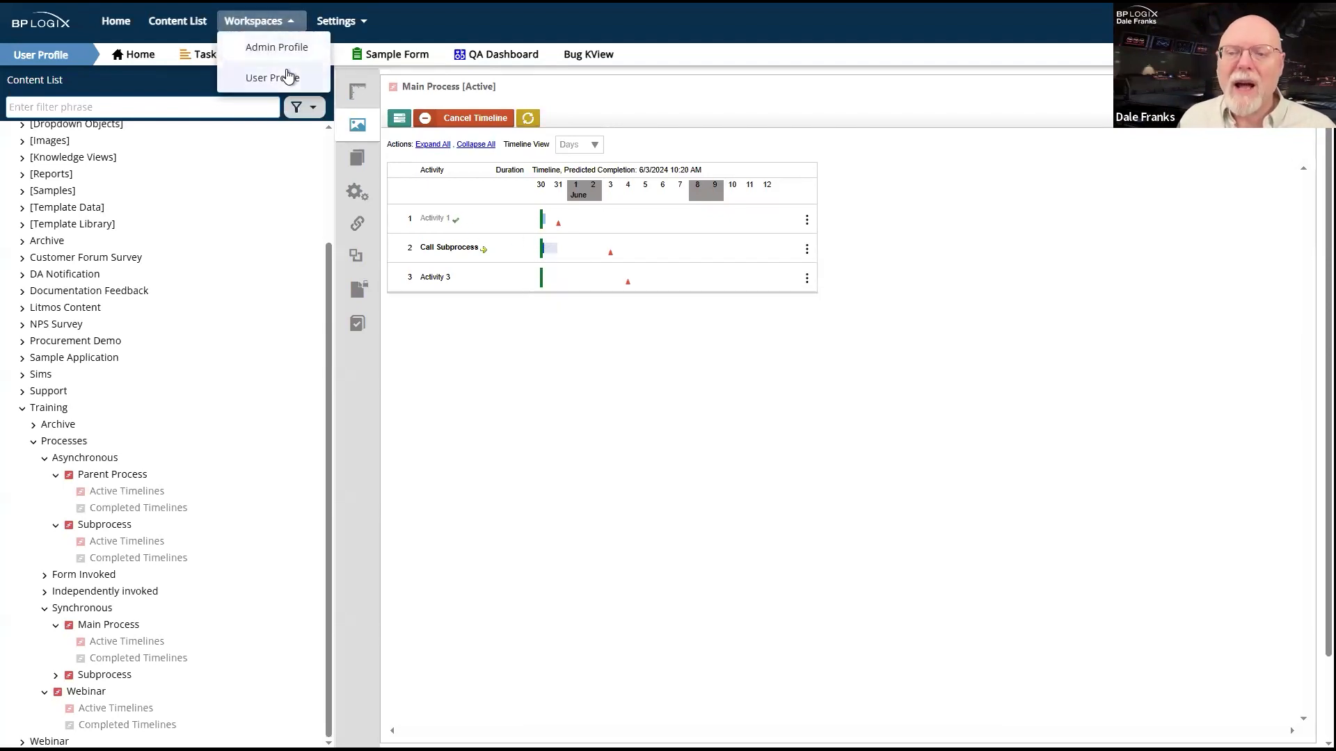
left_click(284, 72)
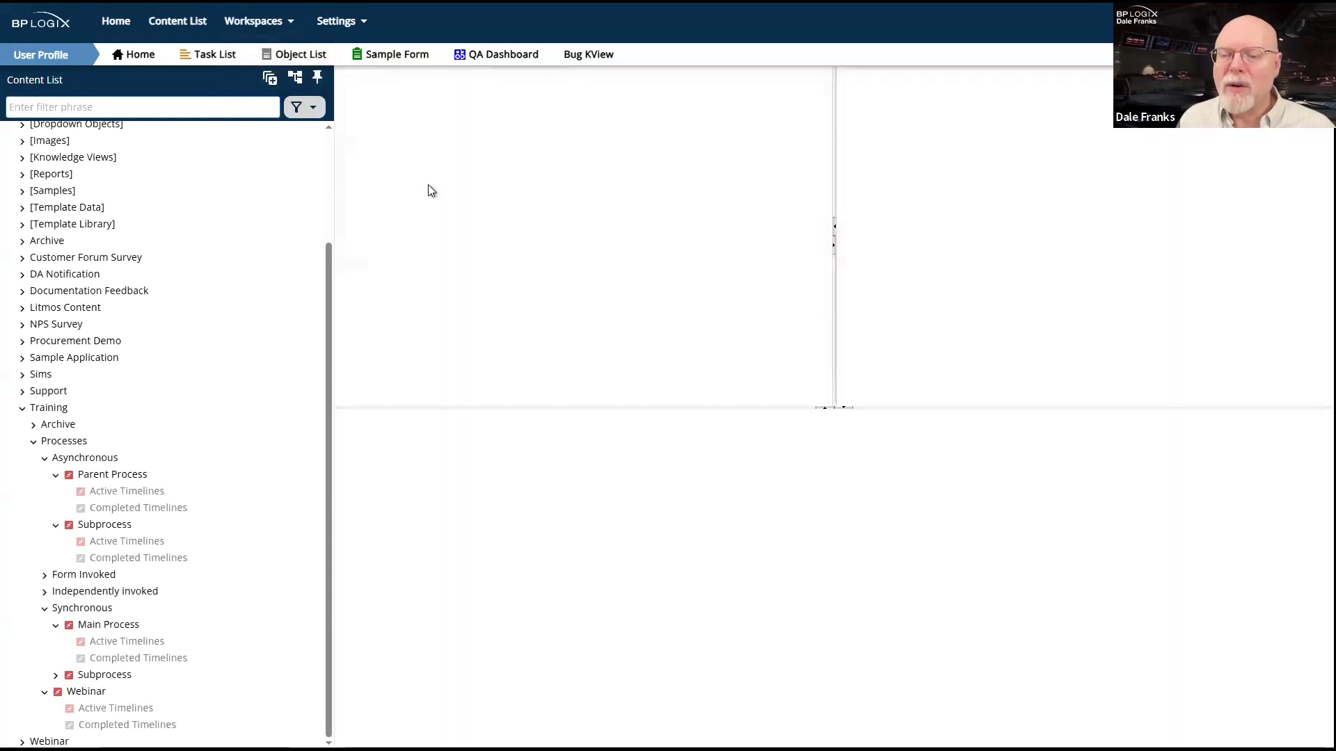
left_click(390, 161)
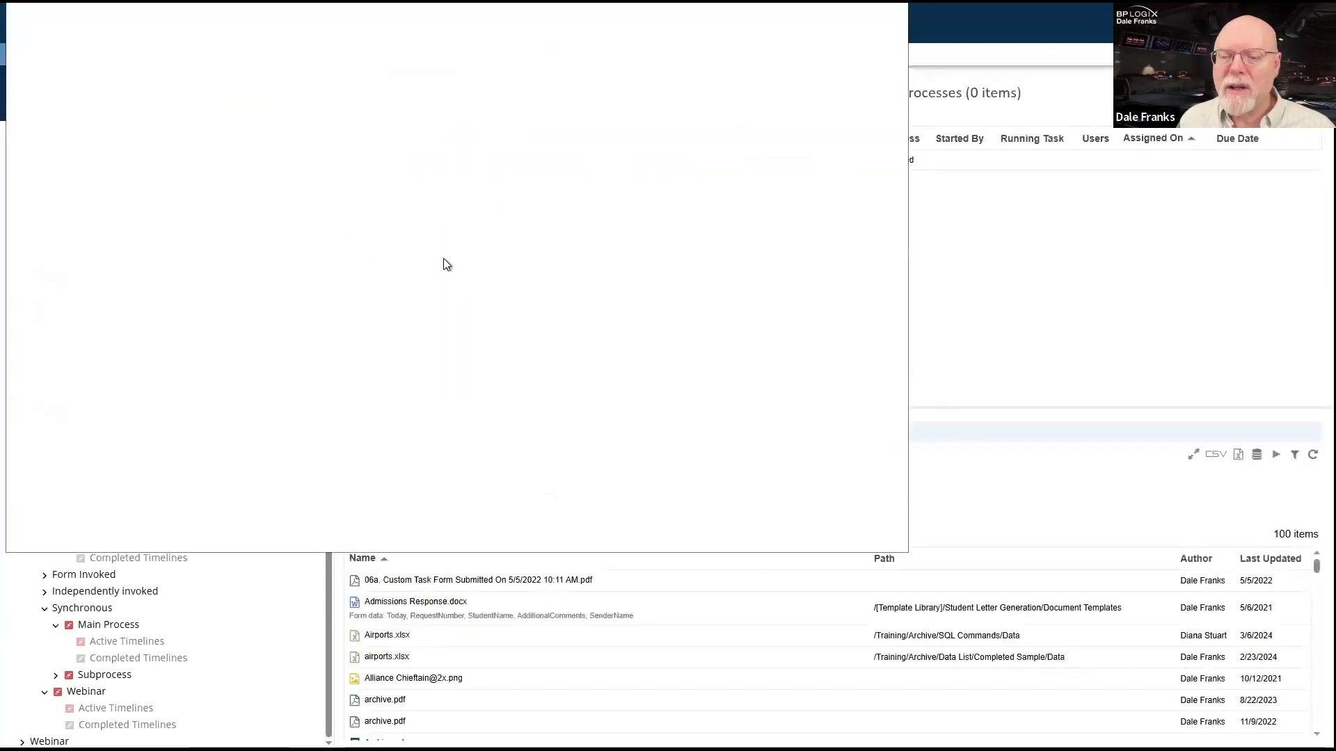
scroll(488, 216, "down", 3)
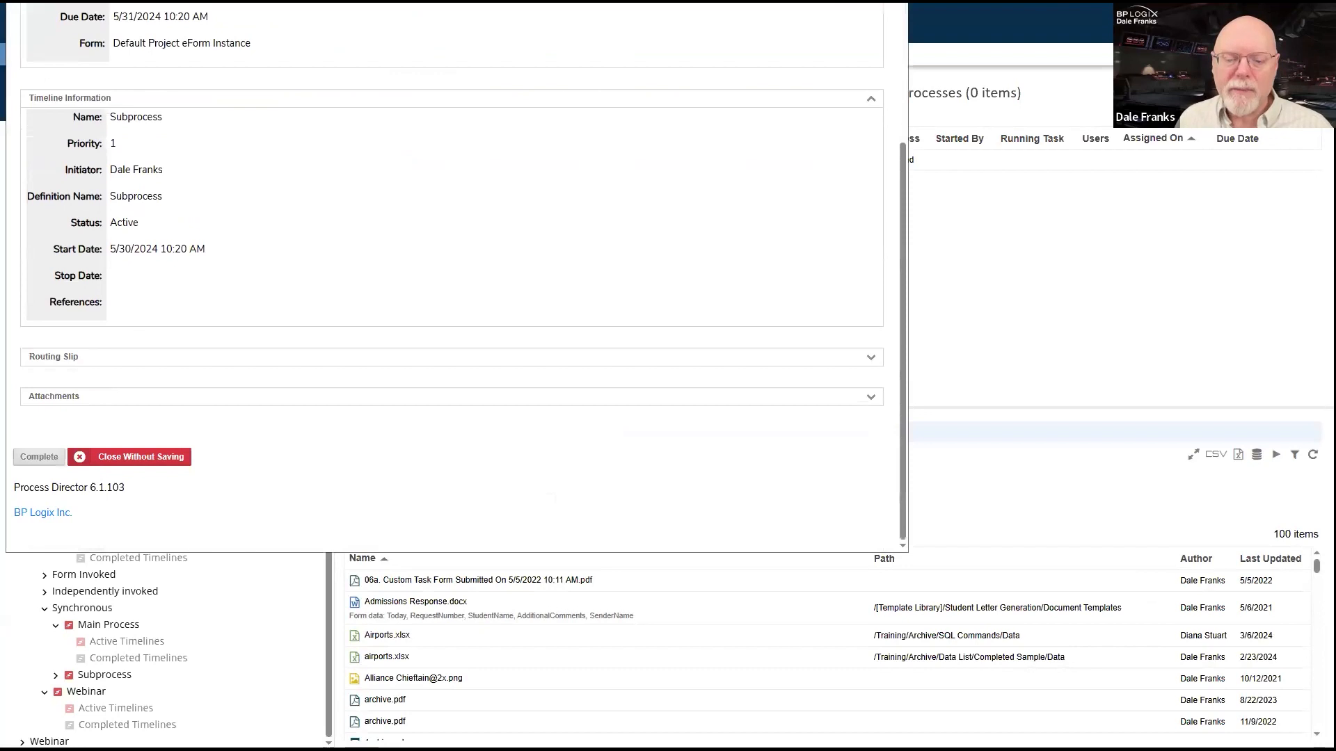
left_click(38, 463)
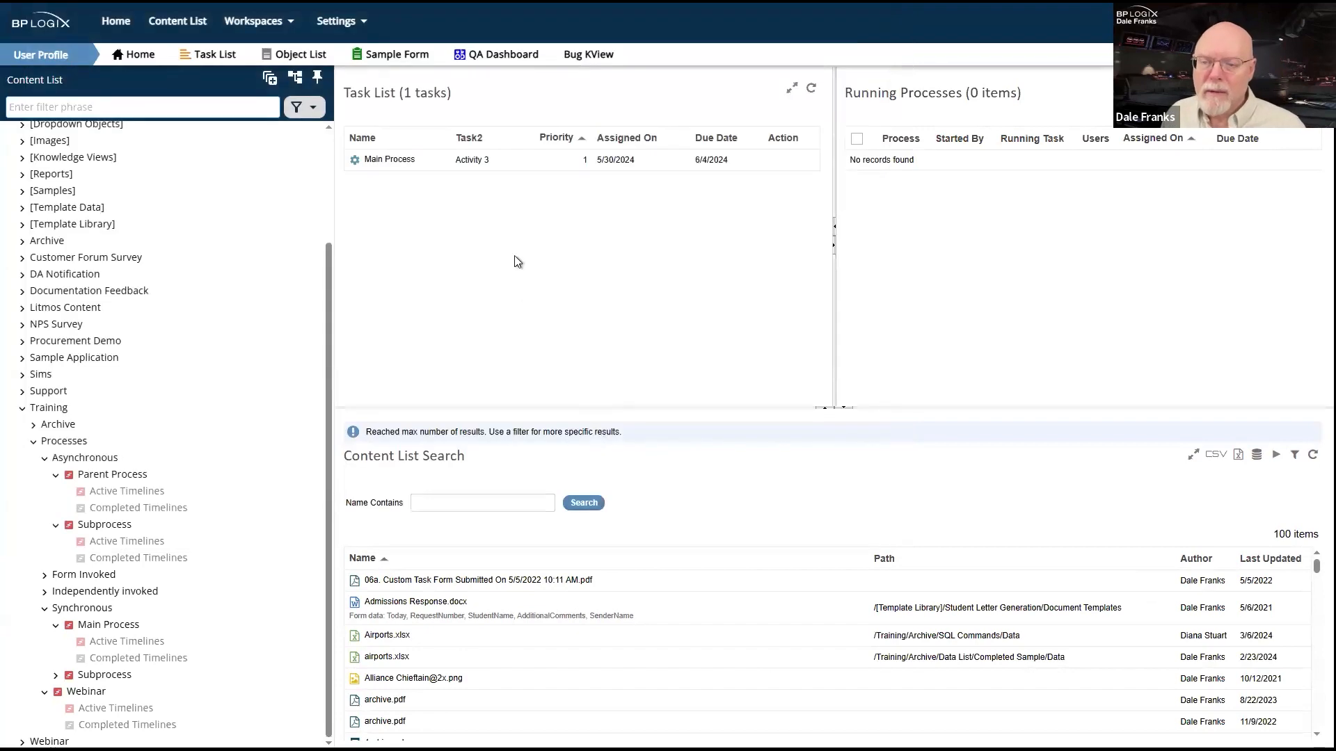
Review the active Main Process instance's routing slip and graphical timeline, checking the details of Call Subprocess and Activity 3.
left_click(810, 88)
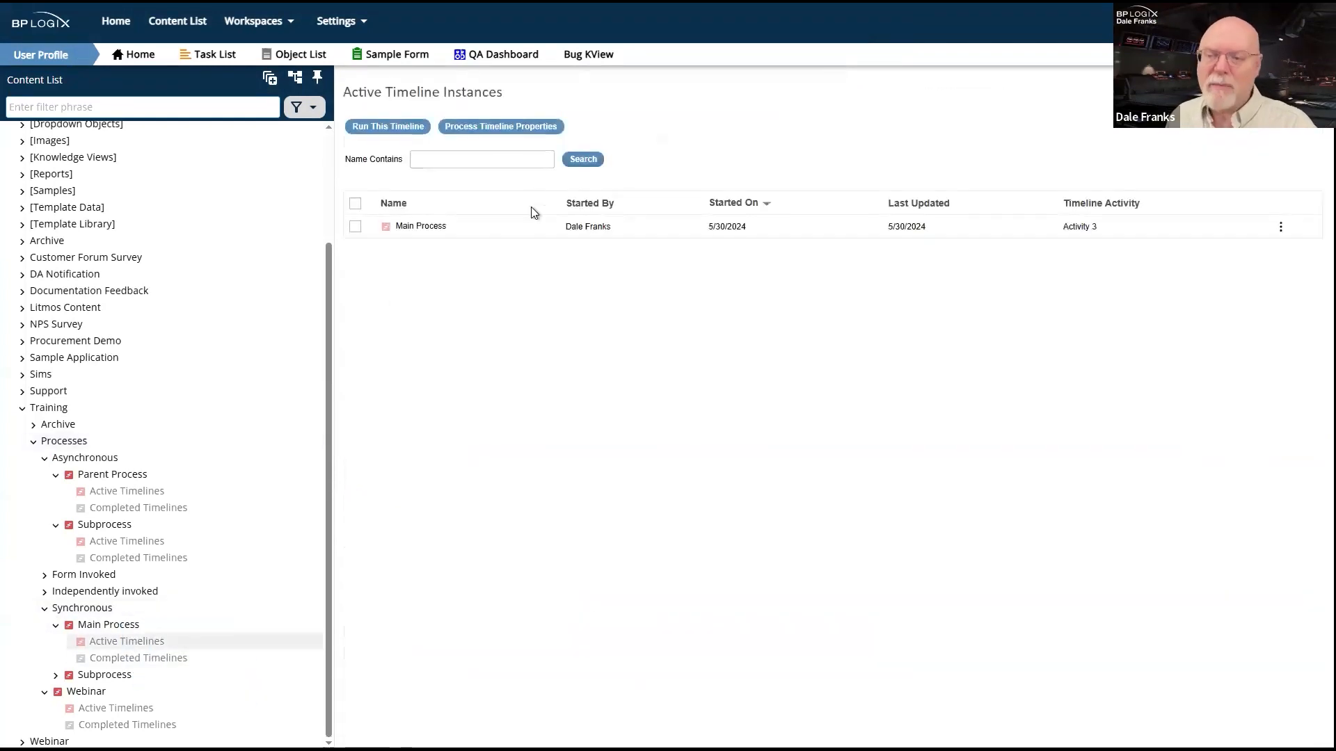
left_click(426, 232)
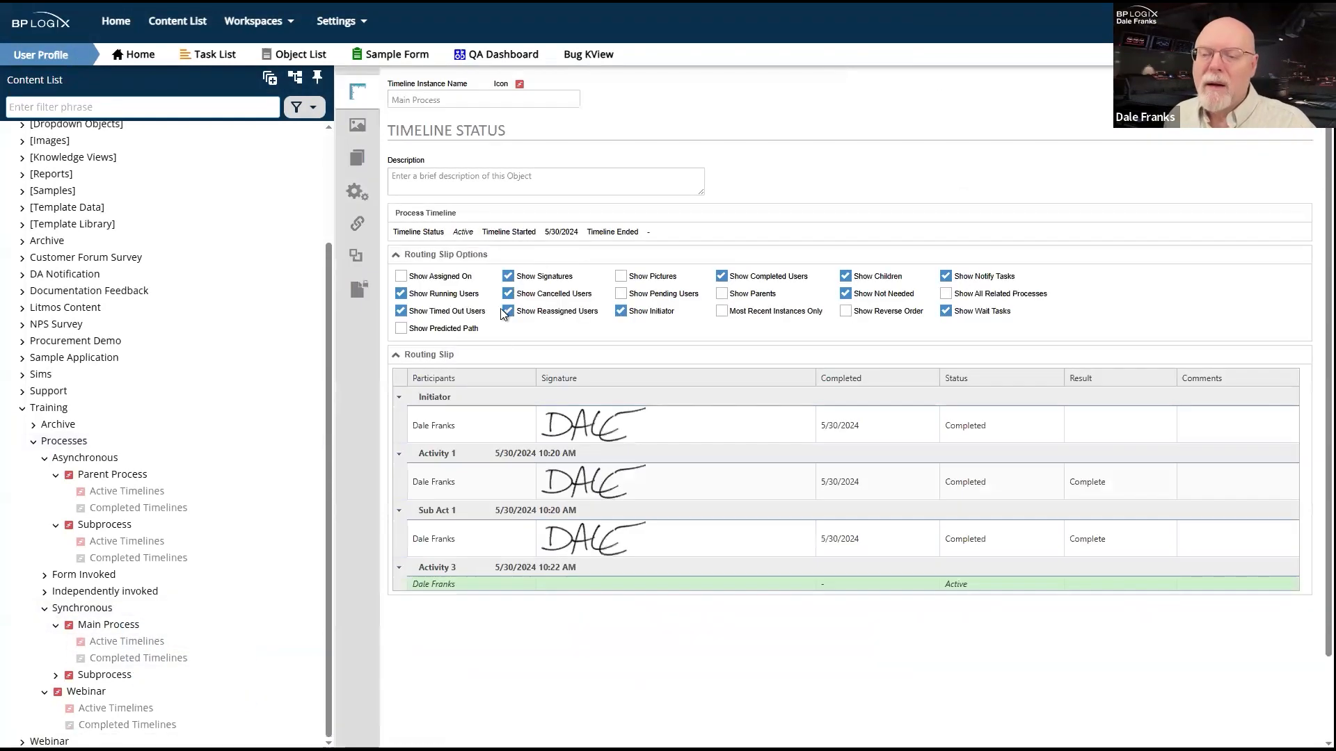
left_click(360, 125)
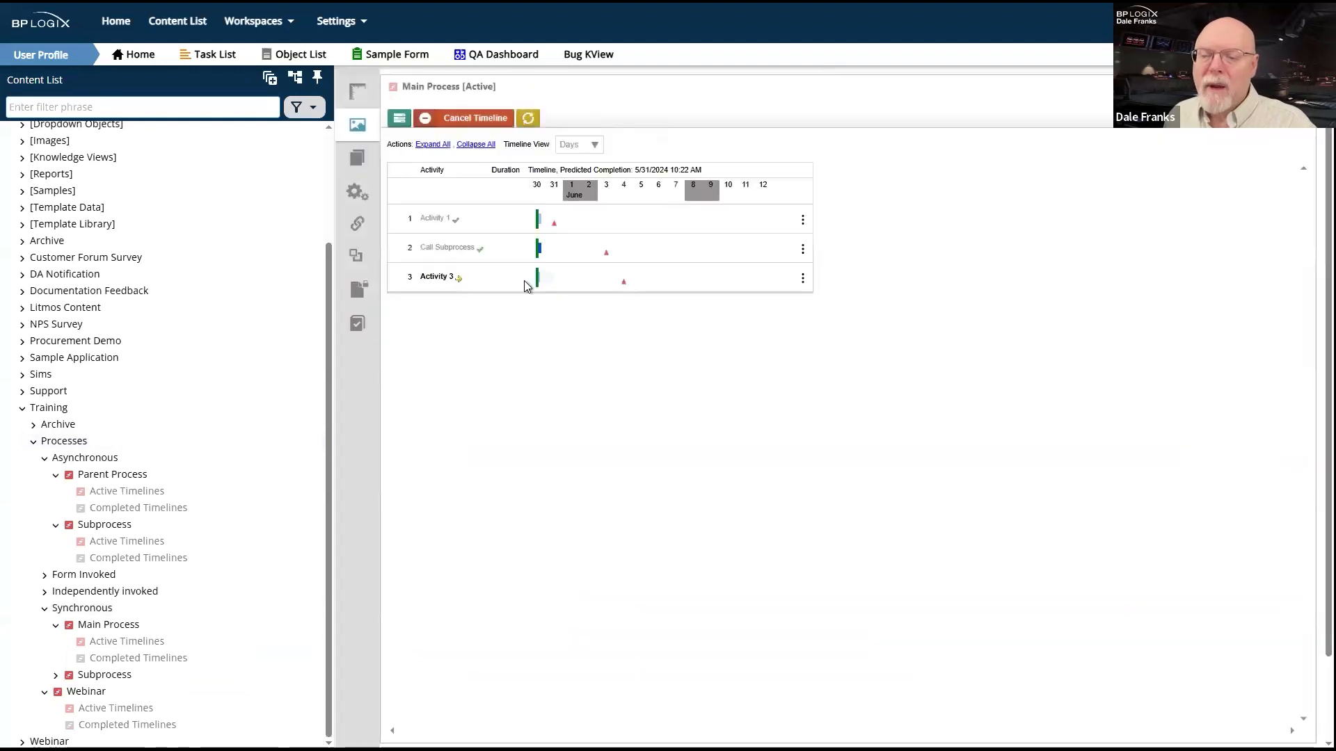
mouse_move(541, 252)
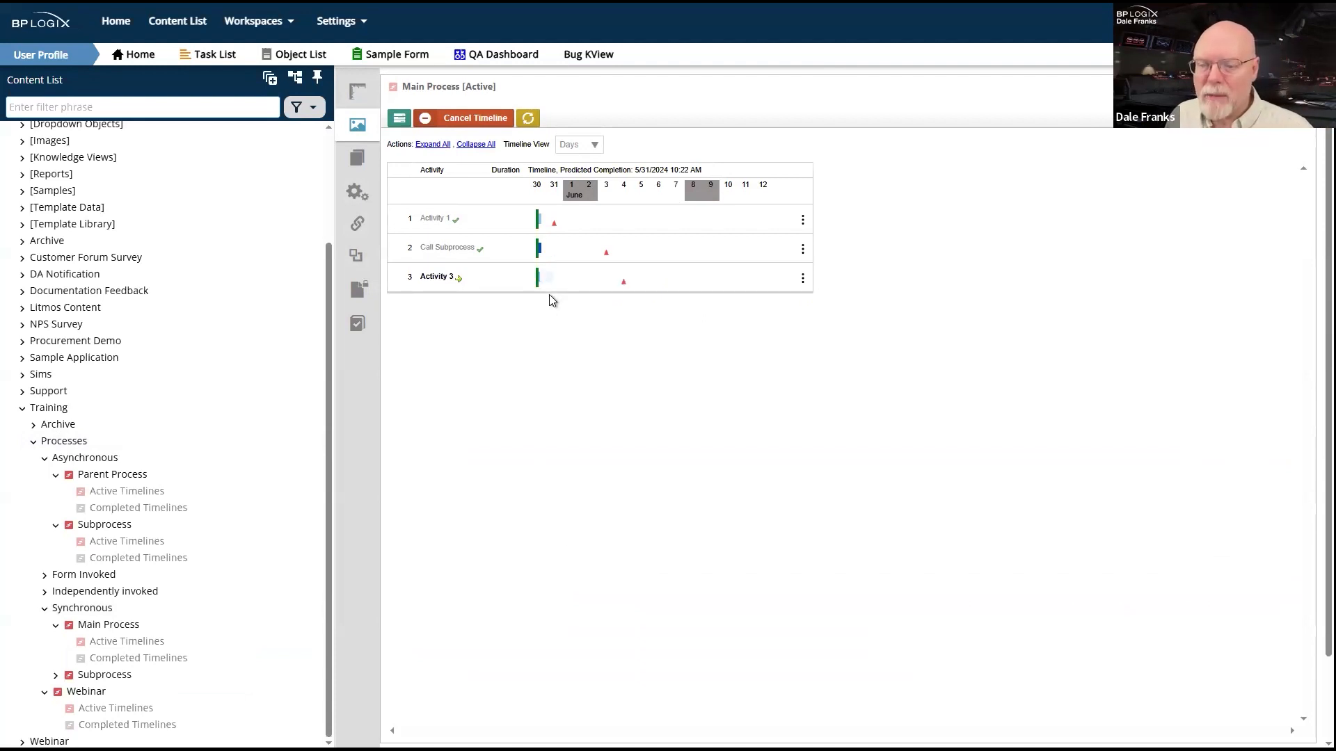
mouse_move(547, 282)
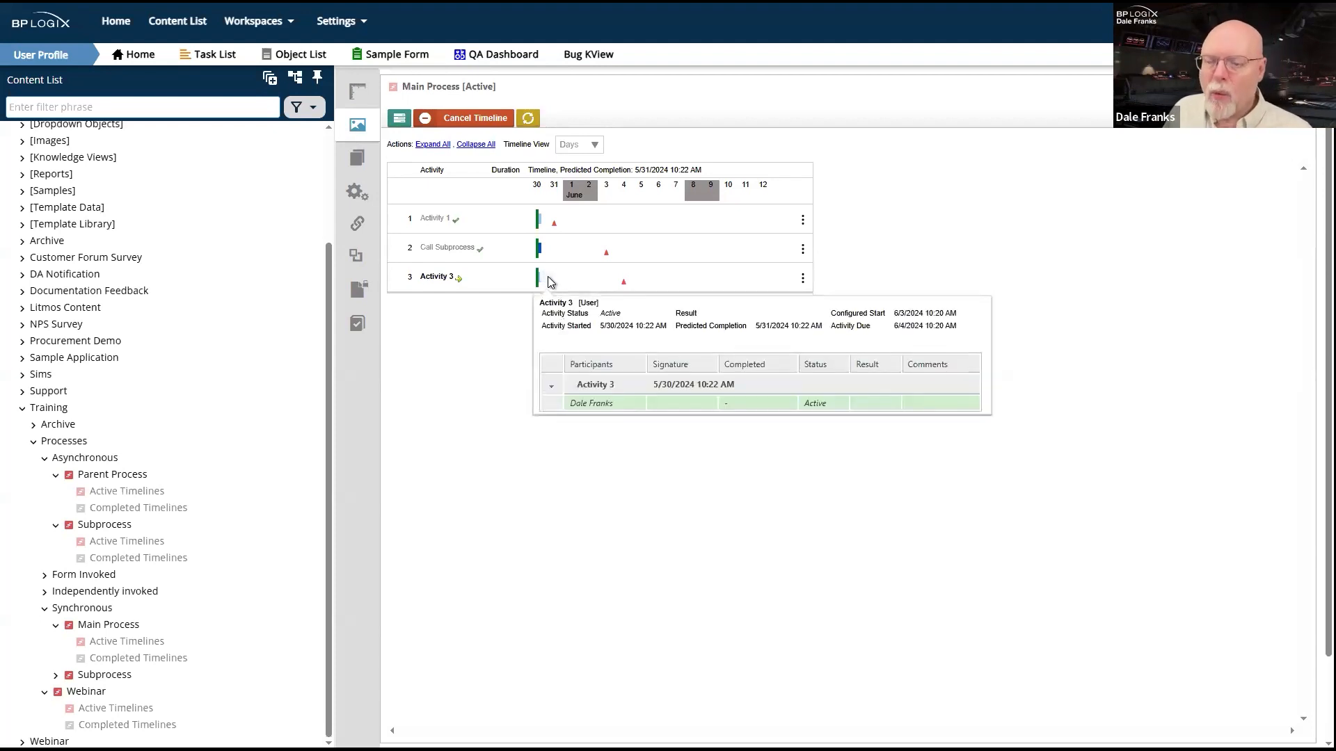
Cancel Activity 3 in the running Main Process timeline and confirm the cancellation.
right_click(548, 276)
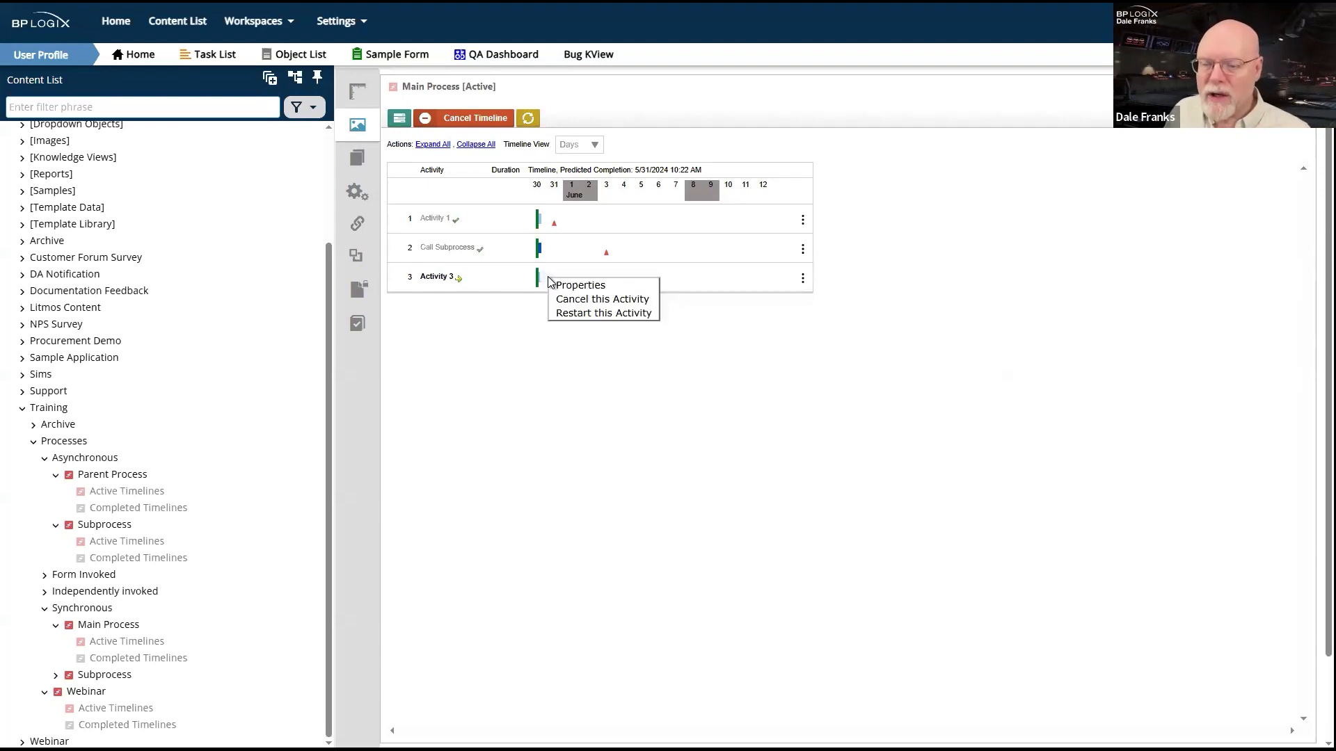
left_click(583, 300)
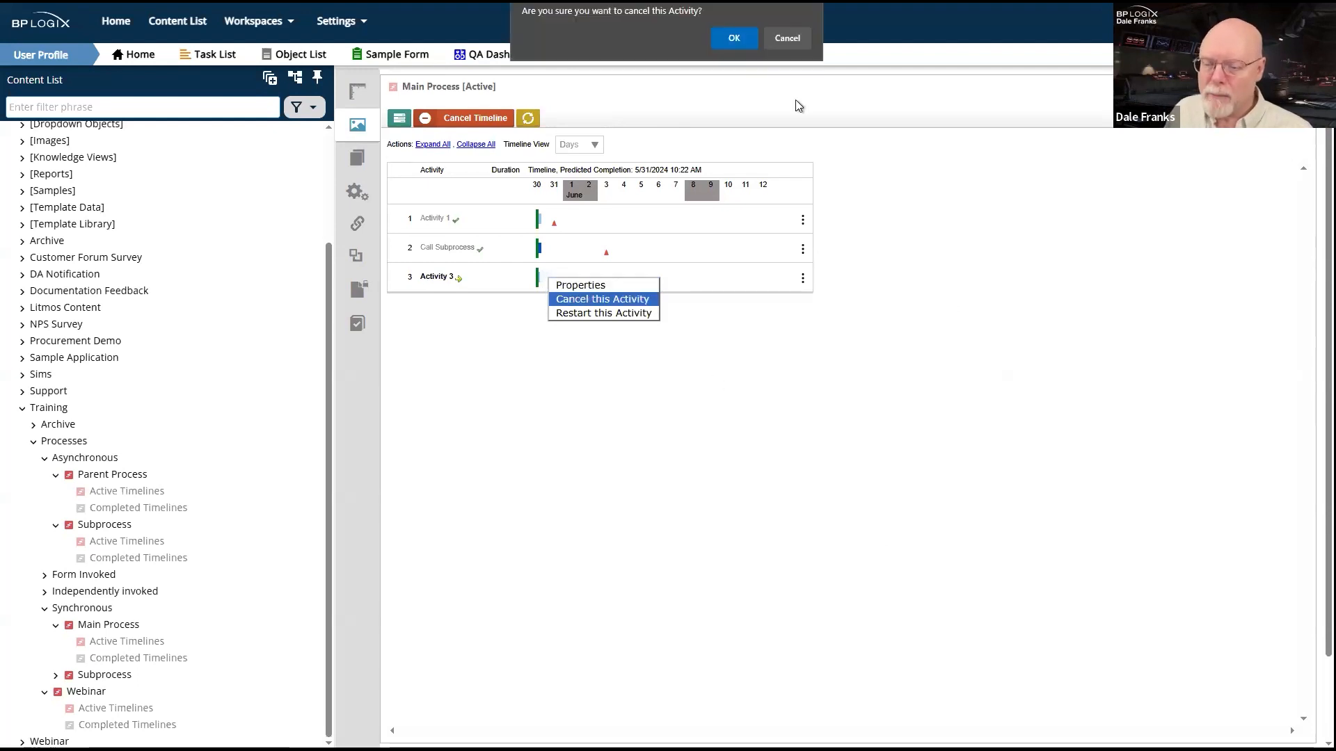
left_click(733, 37)
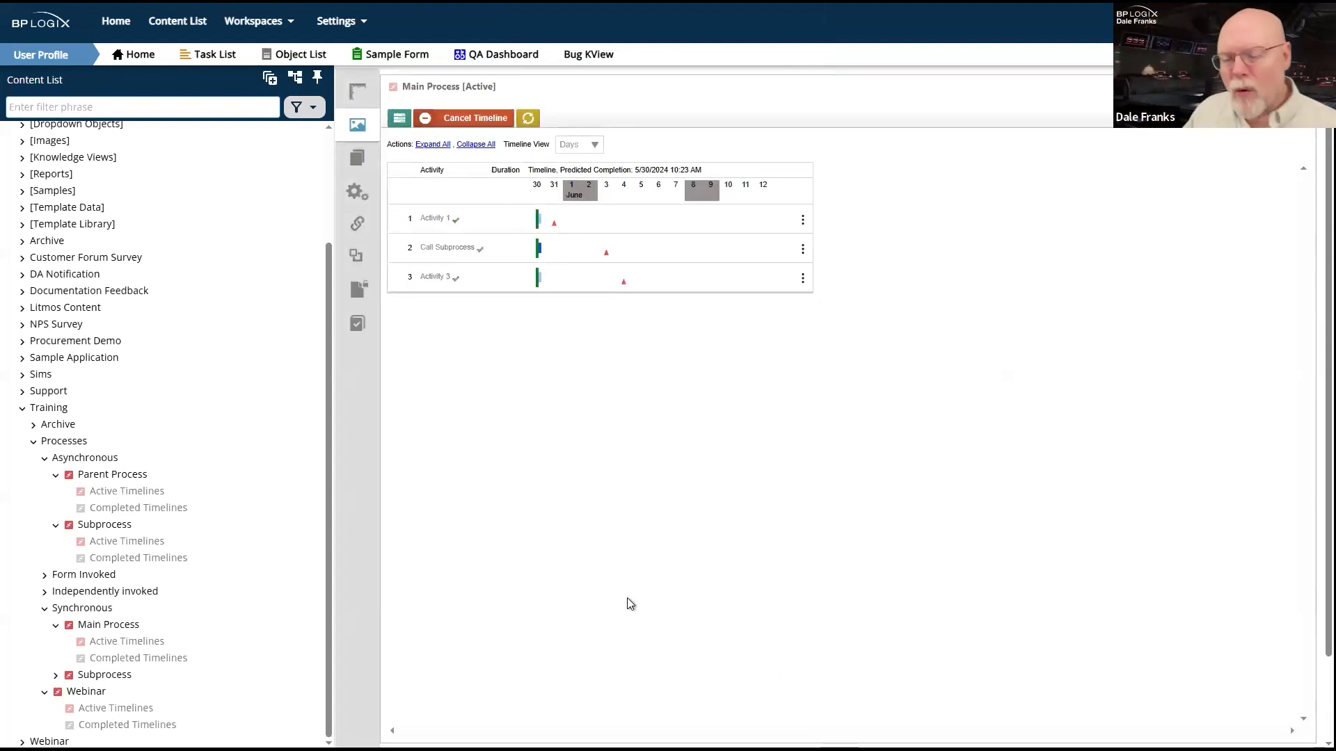
Create a form definition named Webinar Form in the Training/Processes folder using the online form designer.
left_click_drag(327, 458, 315, 386)
left_click(61, 525)
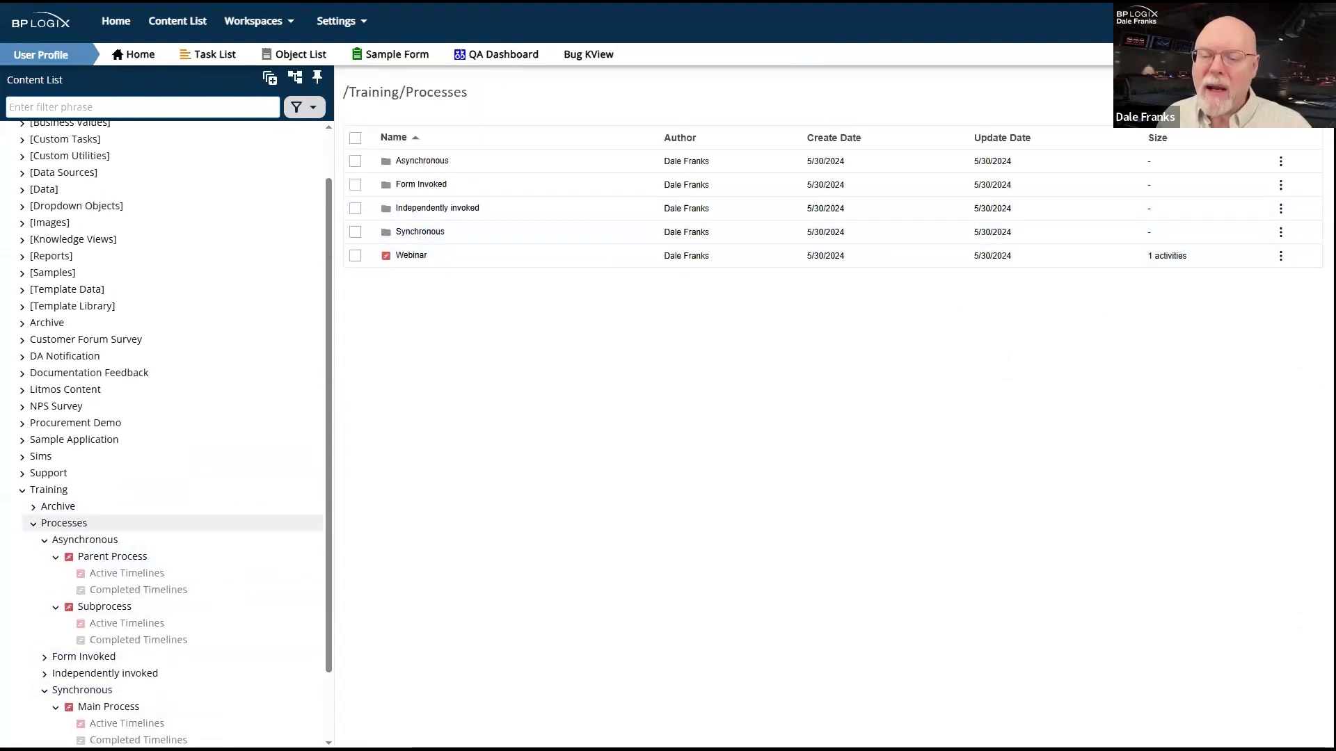
mouse_move(1286, 92)
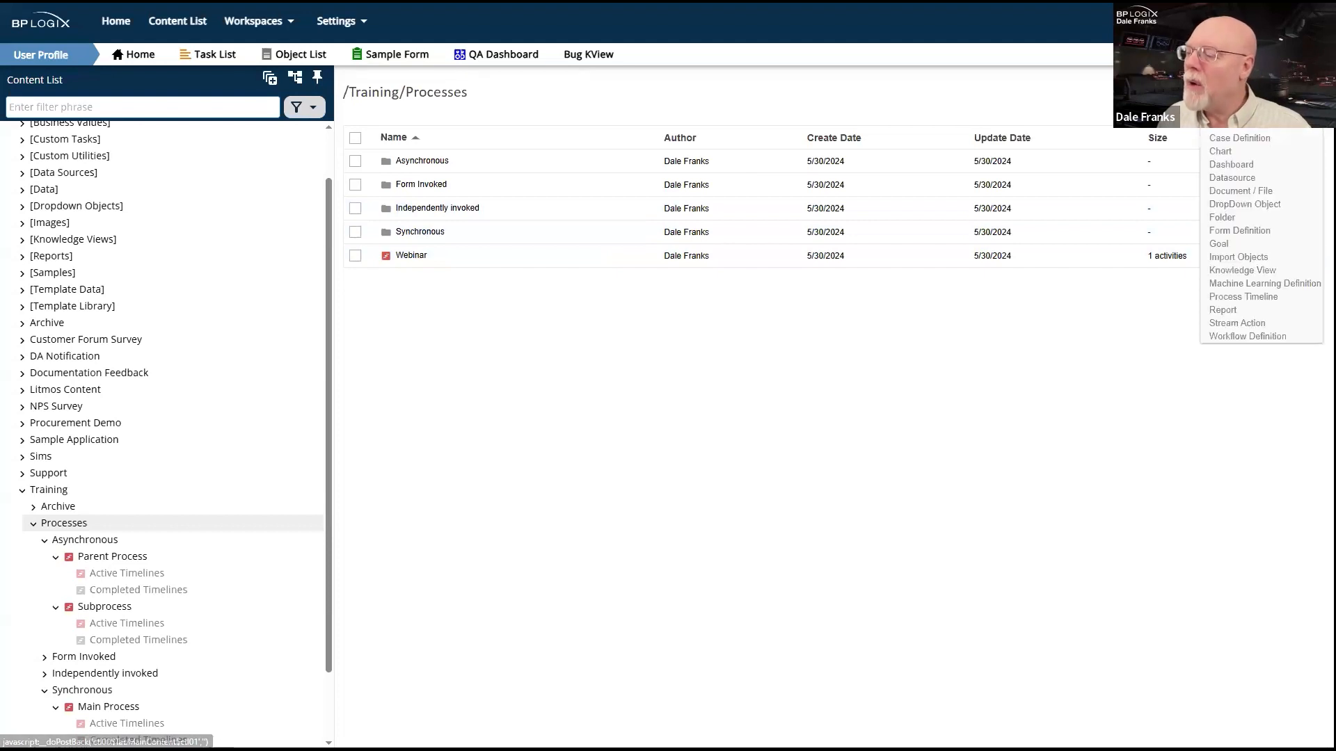
left_click(1251, 231)
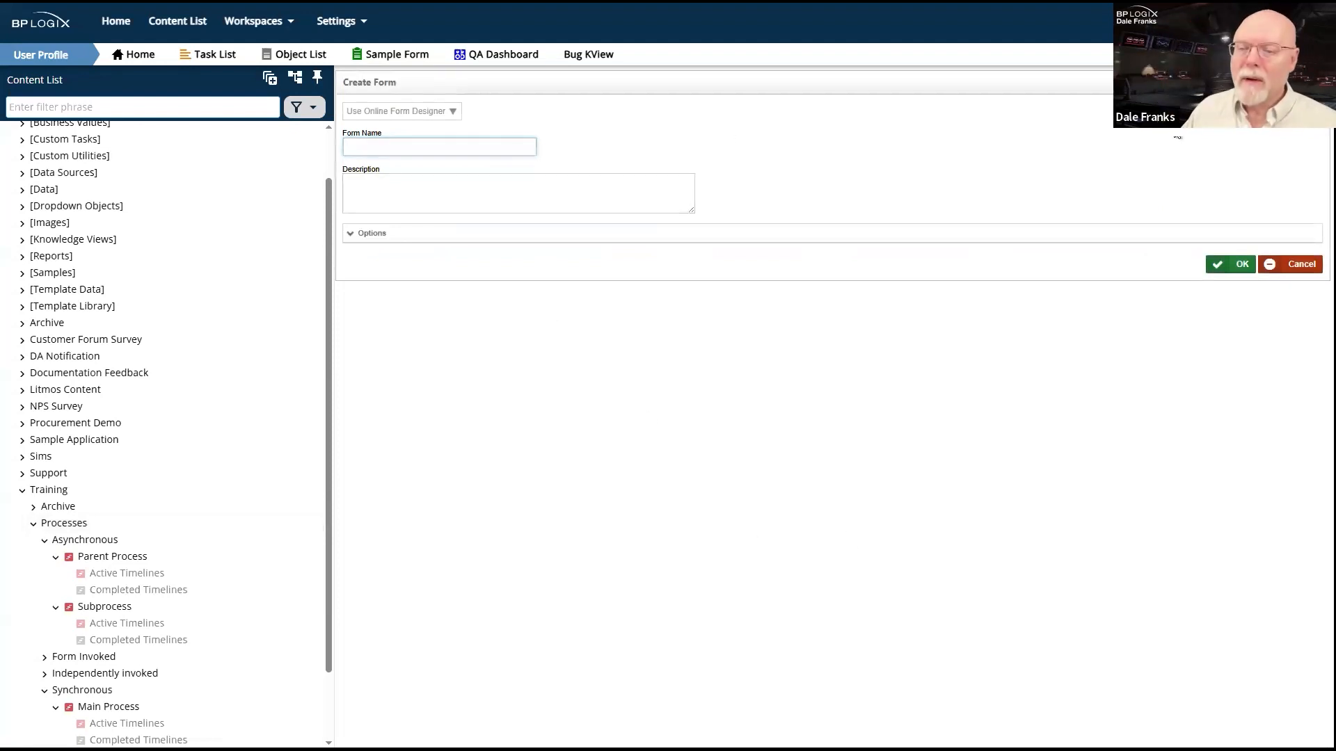
type("Webina")
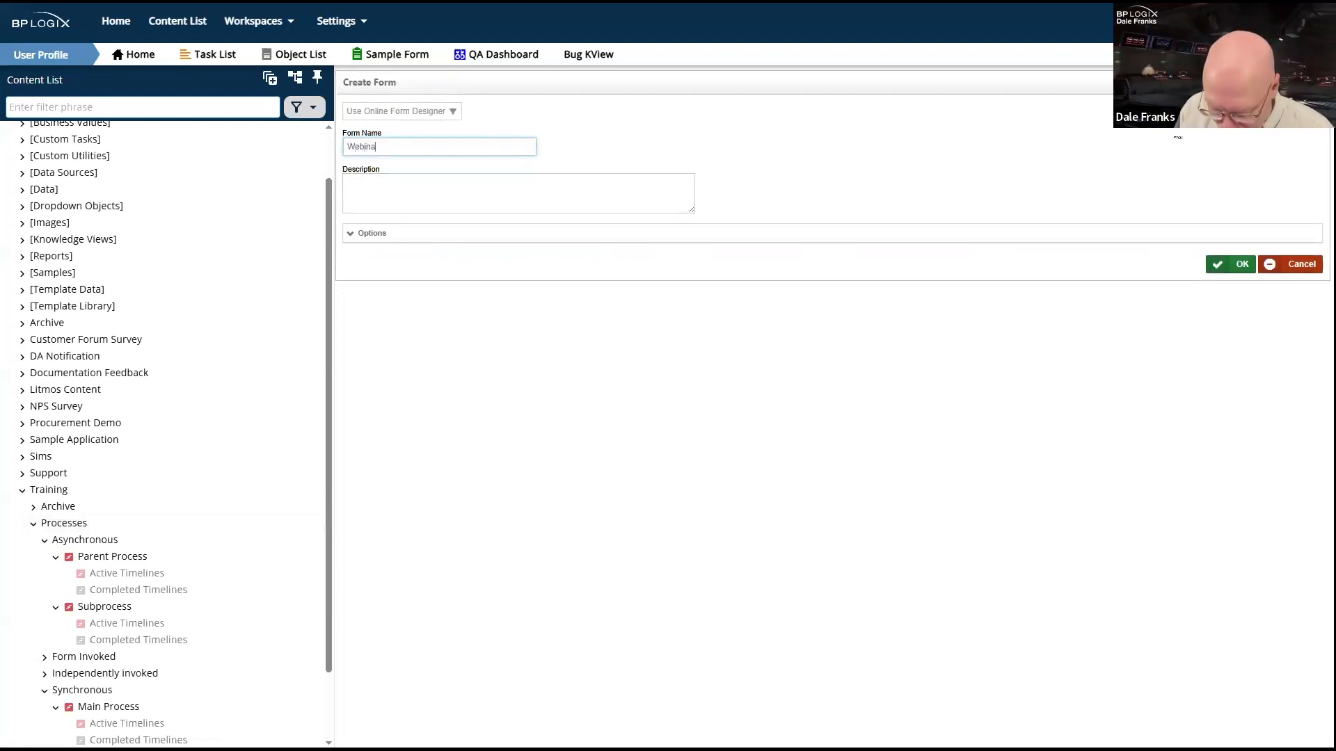
type("r Form")
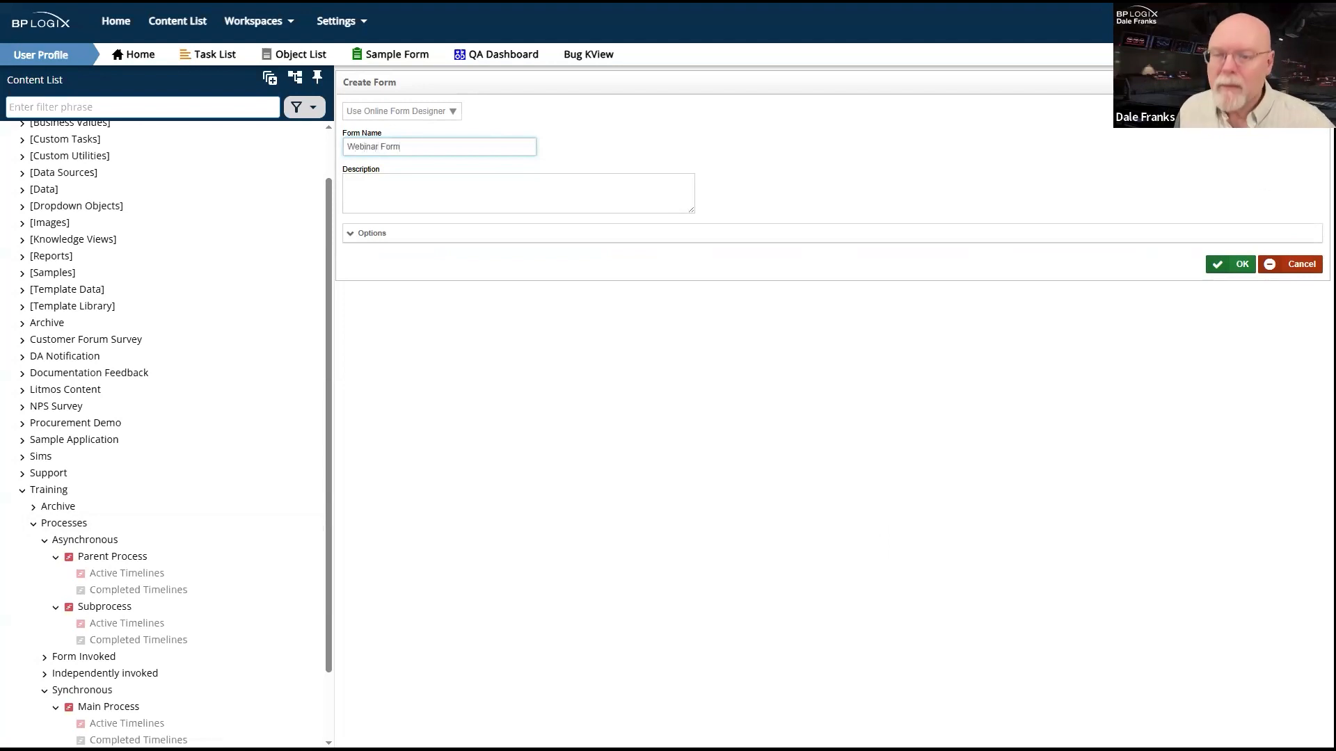
left_click(1235, 265)
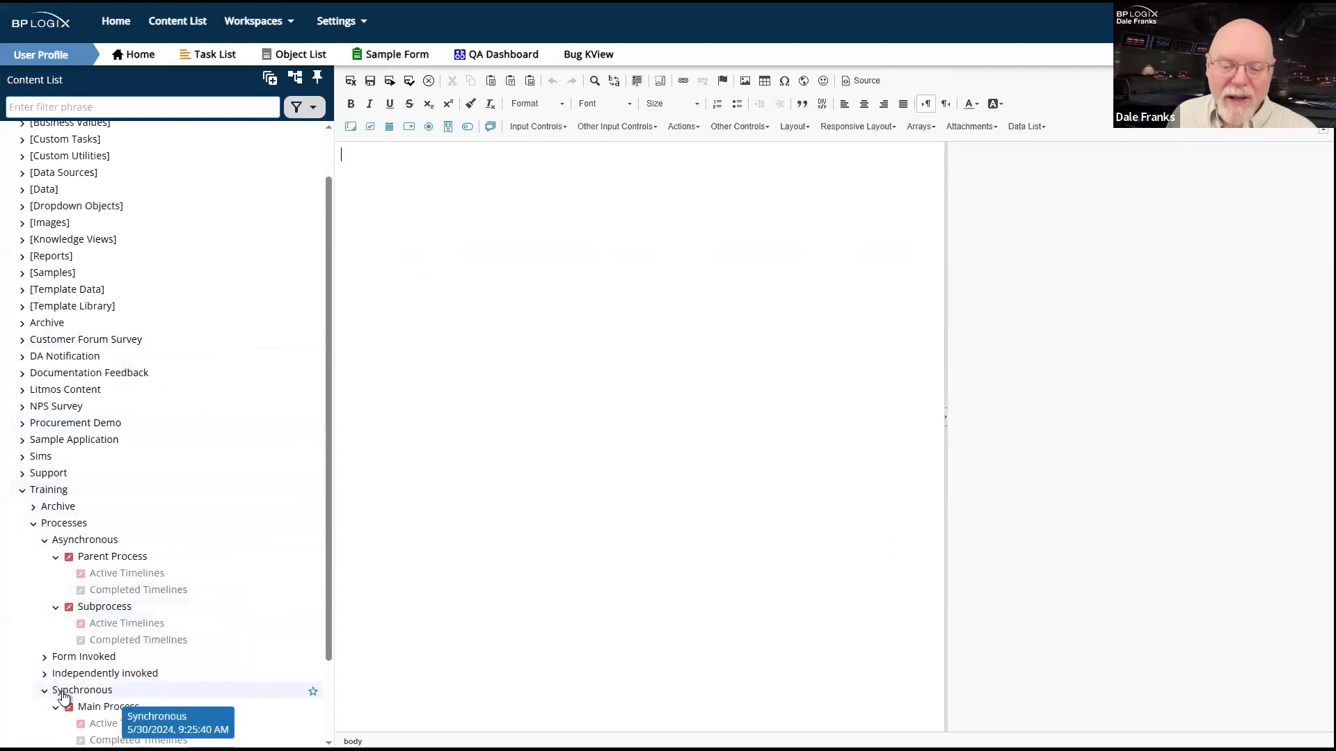
Open the properties of Webinar Form and collapse the Asynchronous and Synchronous folders in the content tree.
scroll(90, 709, "down", 3)
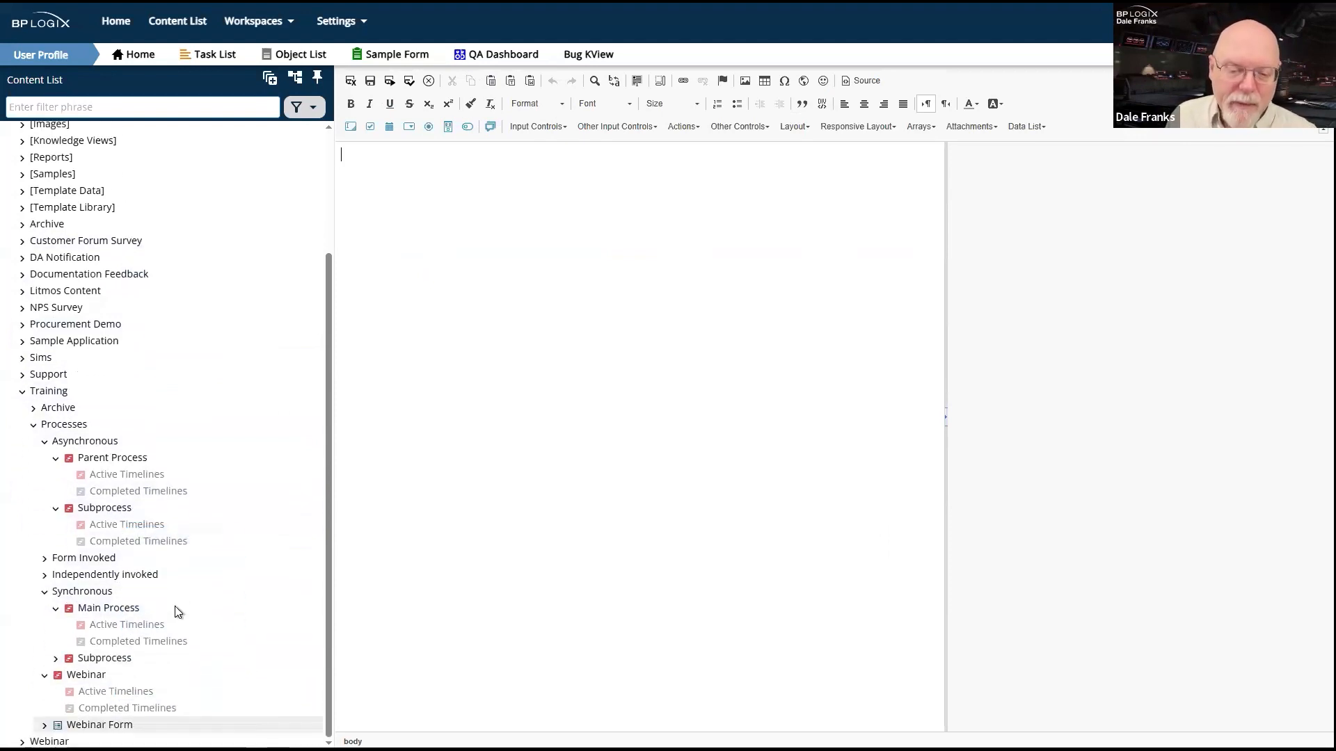
left_click(100, 725)
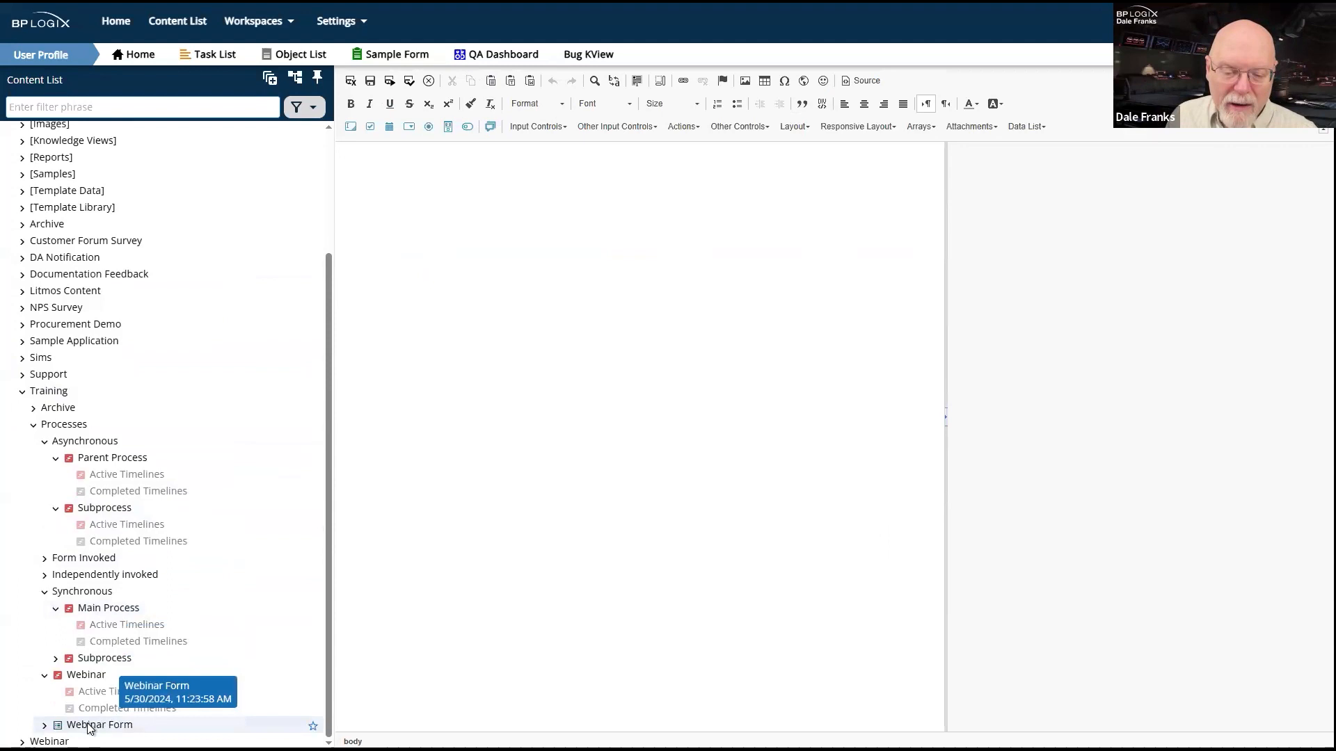
left_click(45, 441)
left_click(45, 590)
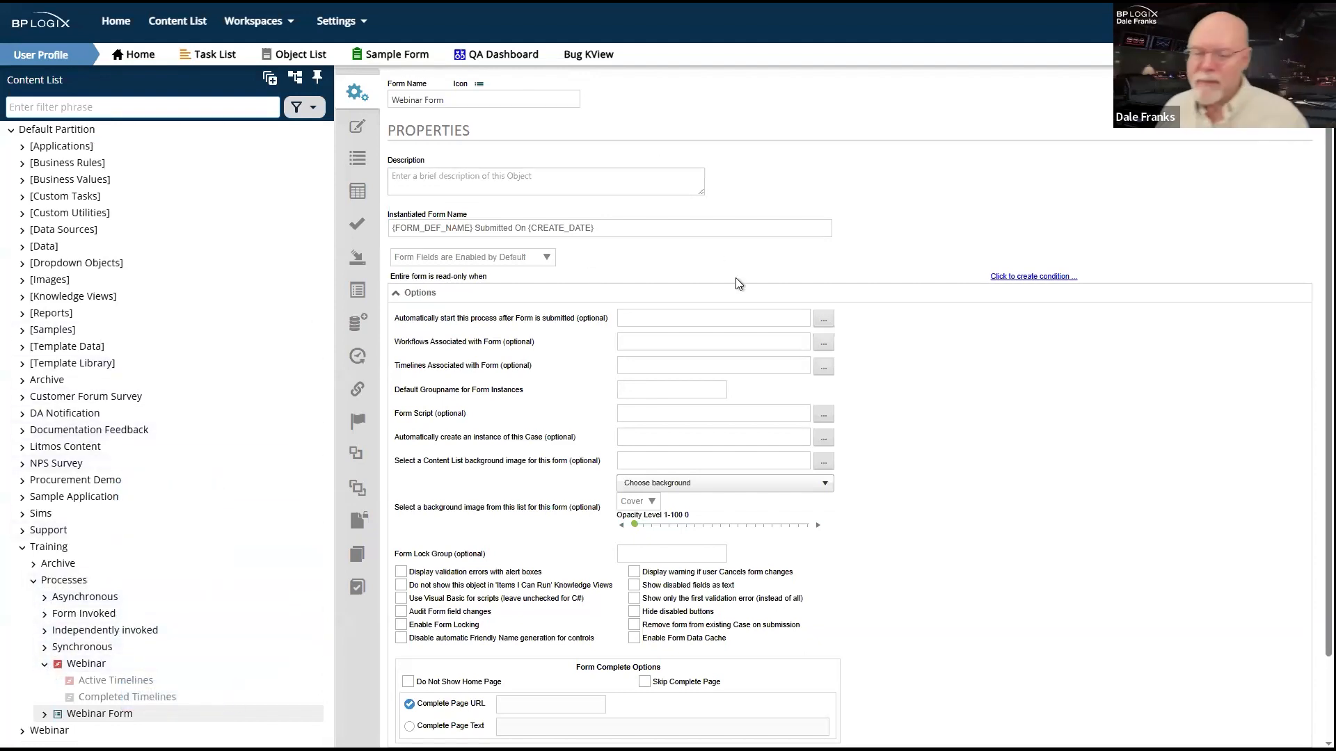
Set the Webinar timeline both to start automatically after Webinar Form is submitted and as the form's associated timeline.
left_click(823, 321)
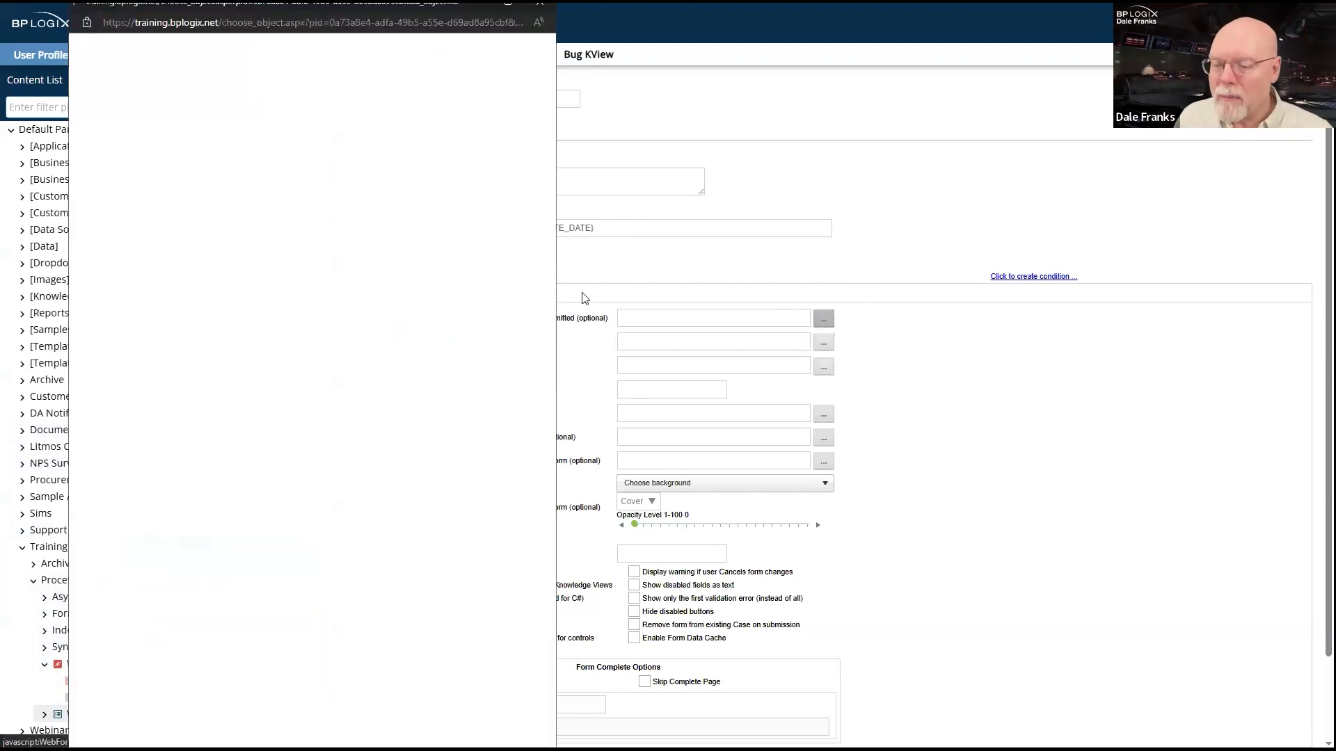
left_click(148, 677)
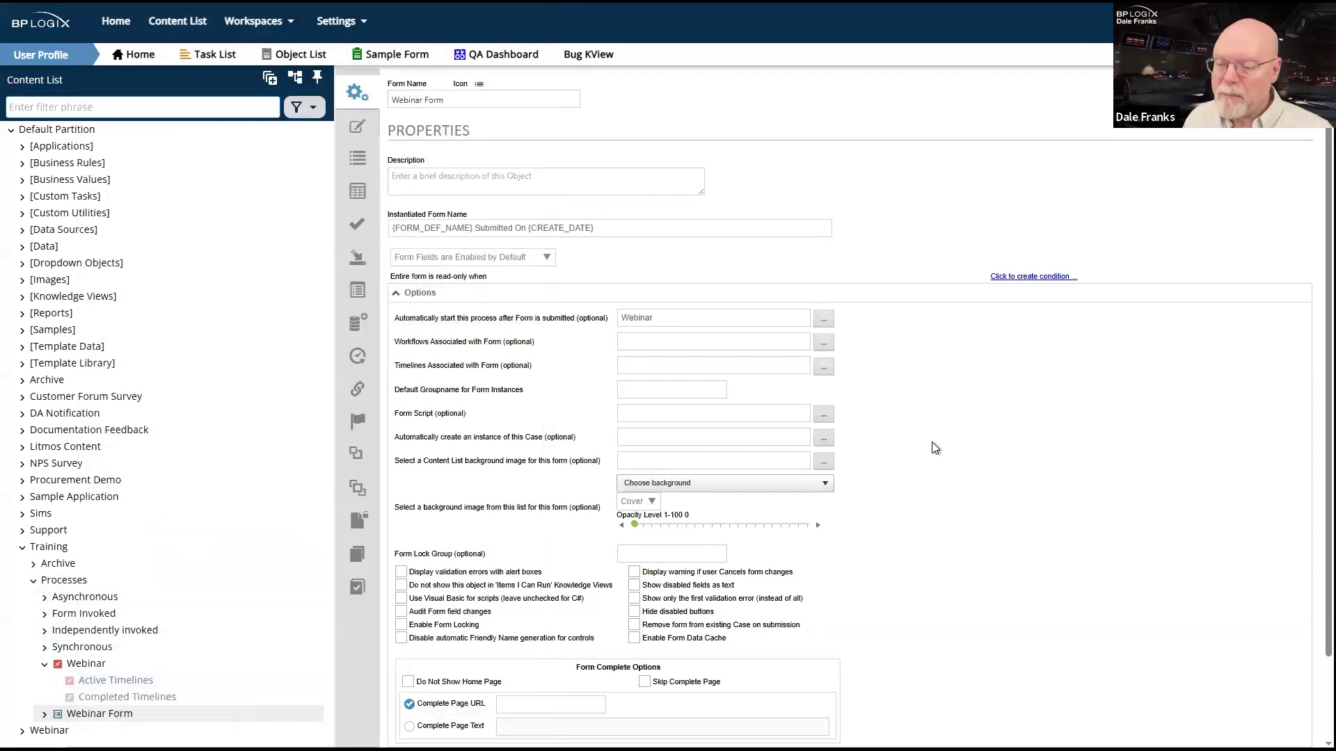
left_click(823, 367)
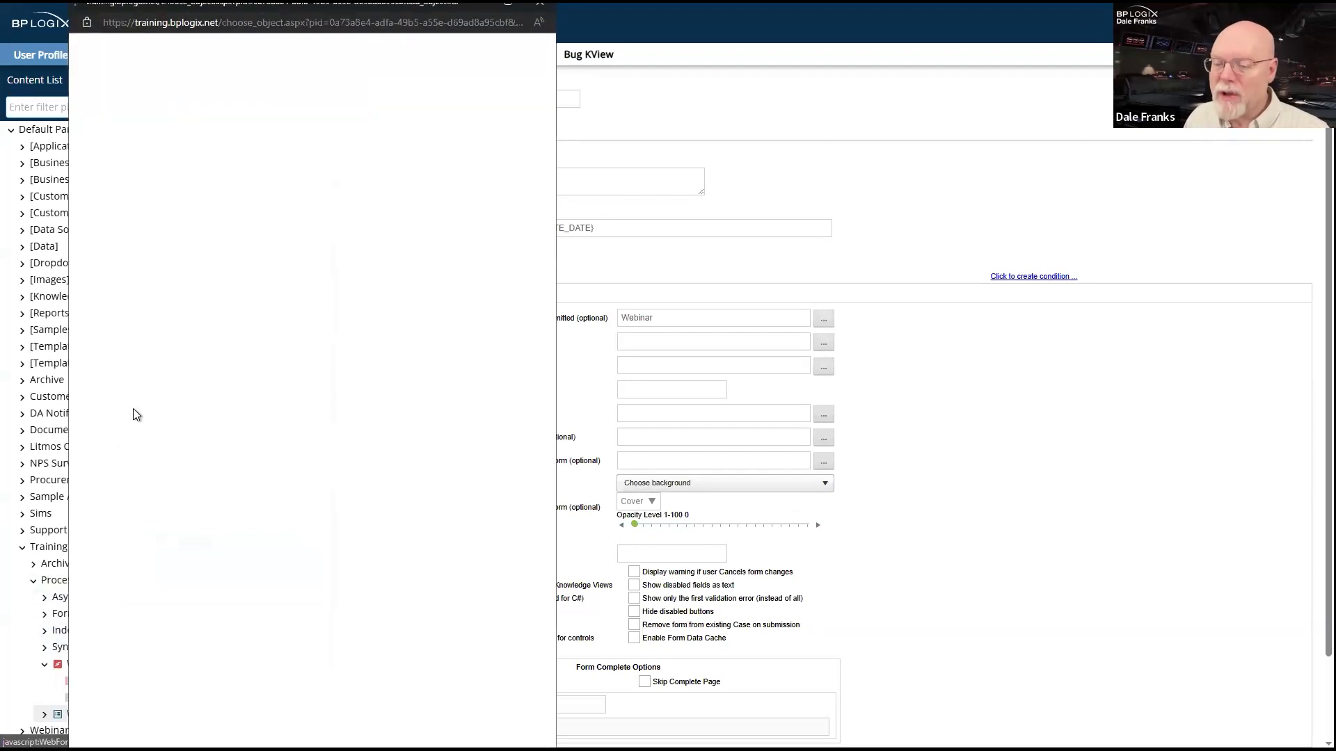
left_click(137, 678)
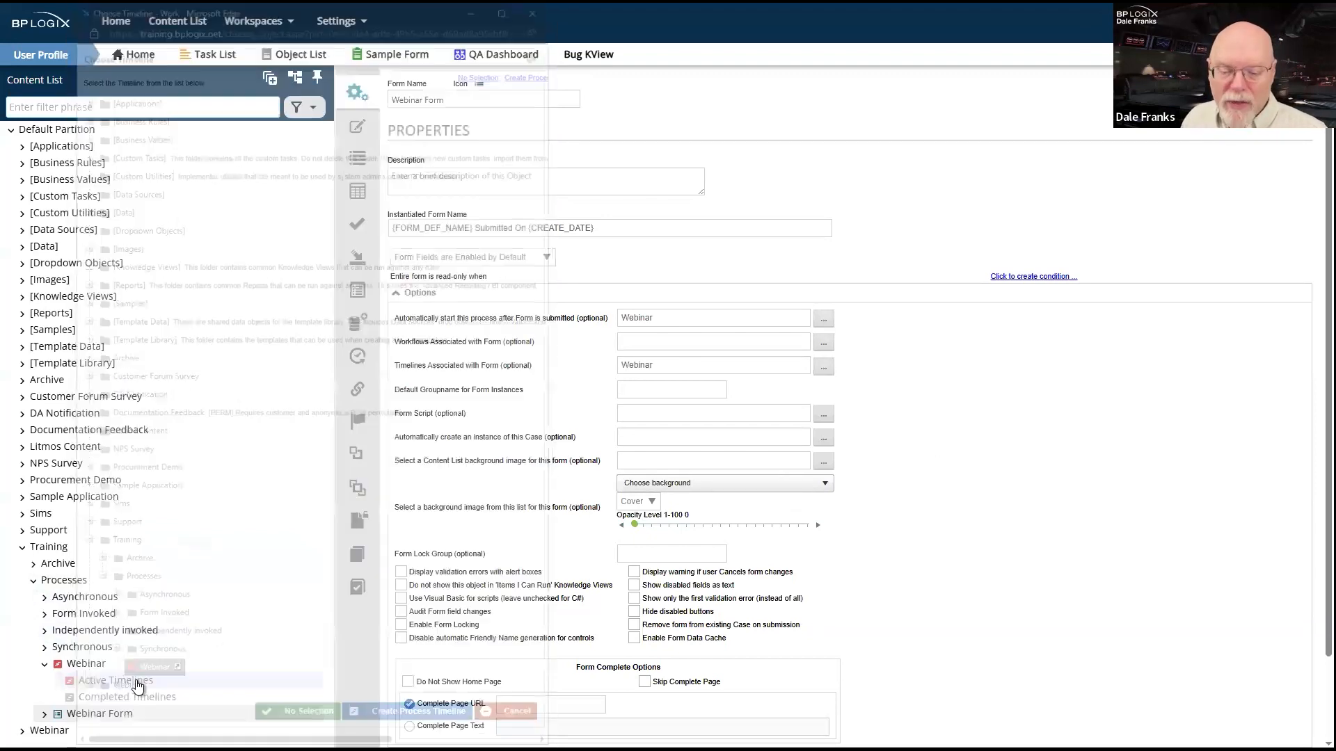
Save and close the Webinar Form properties, and set Webinar Form as the form for the Webinar timeline.
left_click_drag(544, 365, 454, 365)
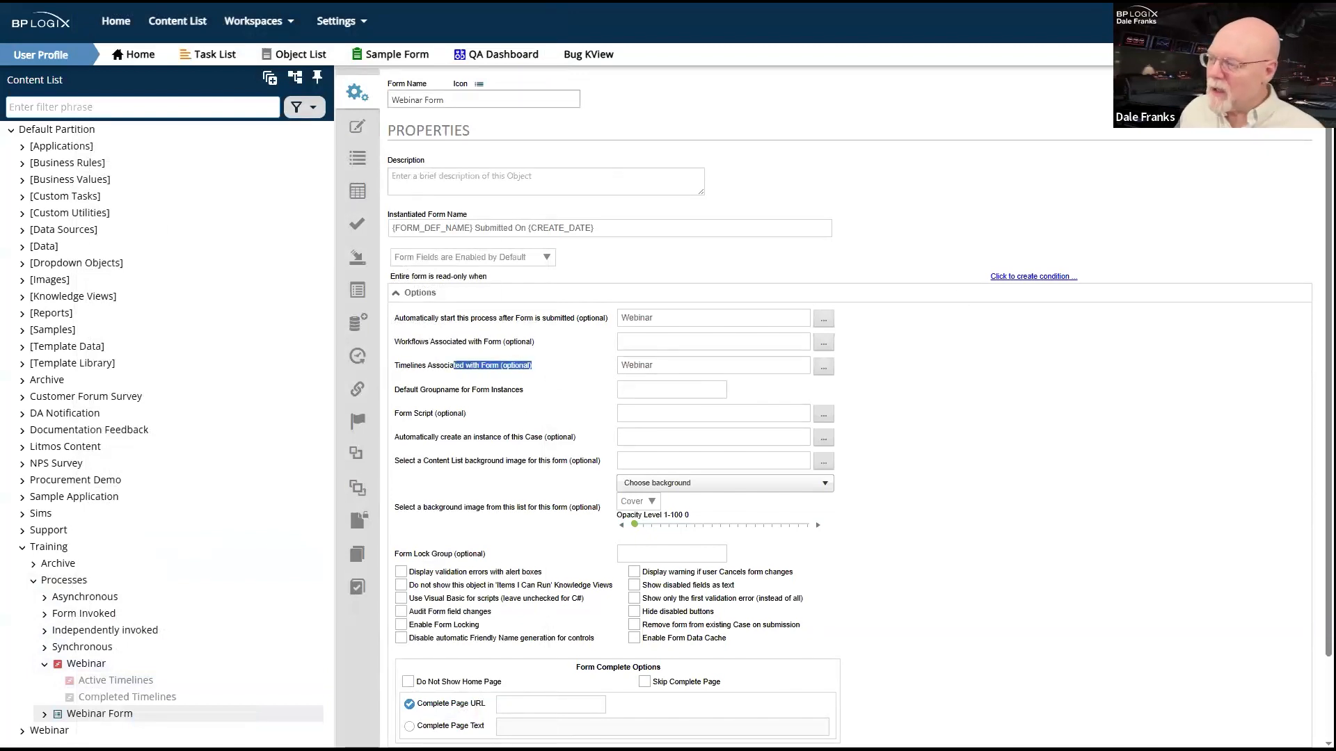
left_click(1226, 101)
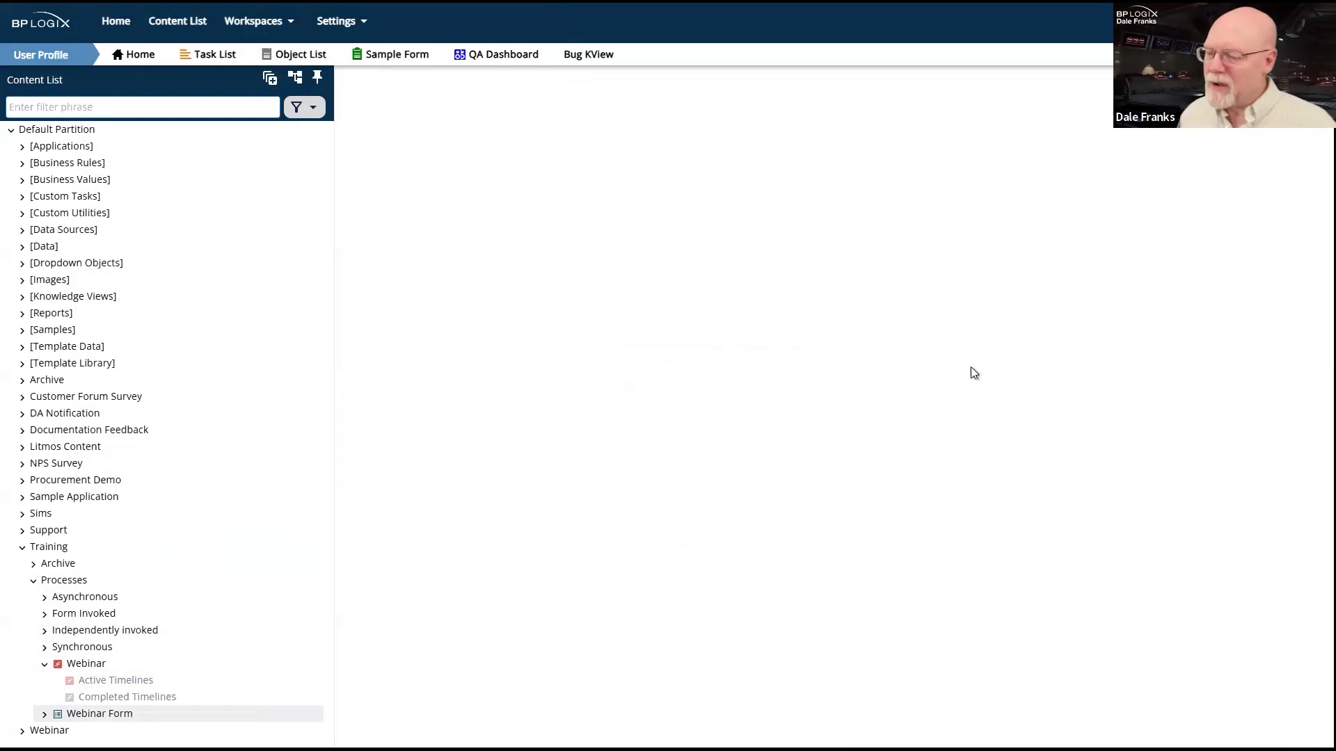
left_click(411, 255)
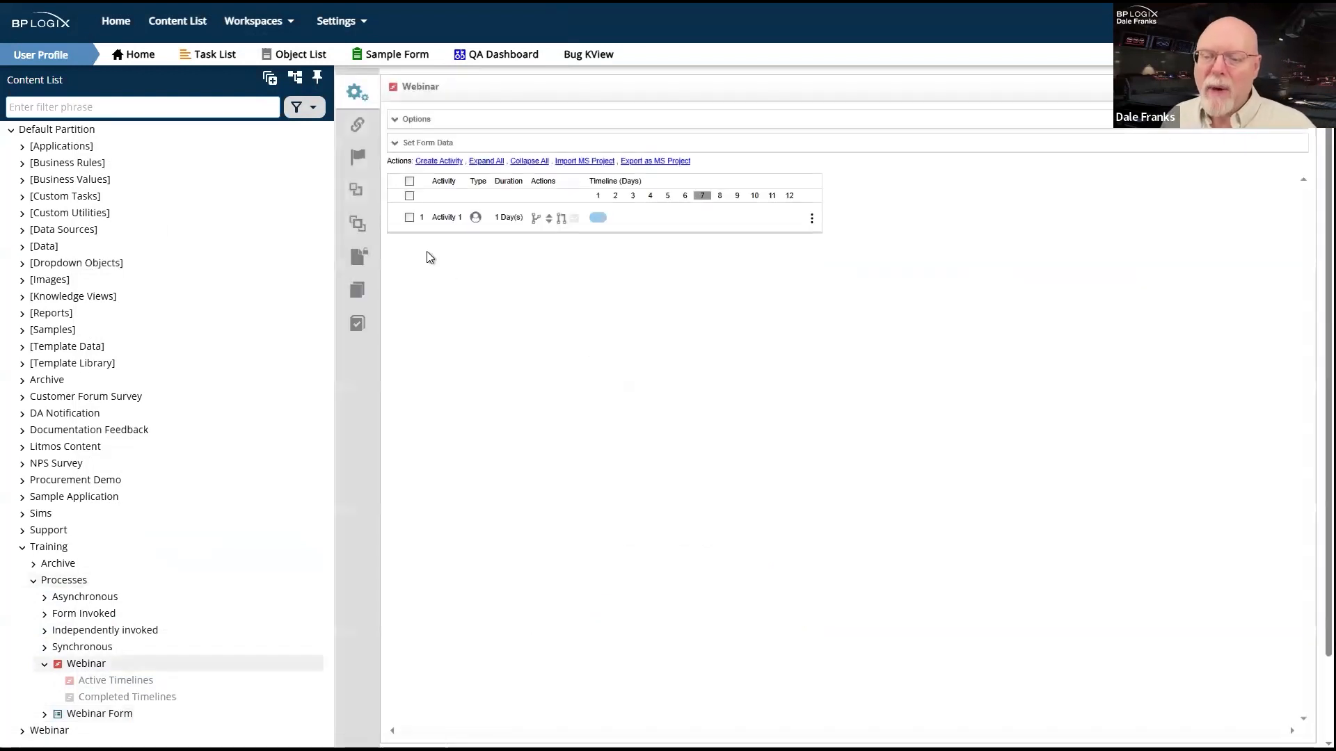
left_click(426, 124)
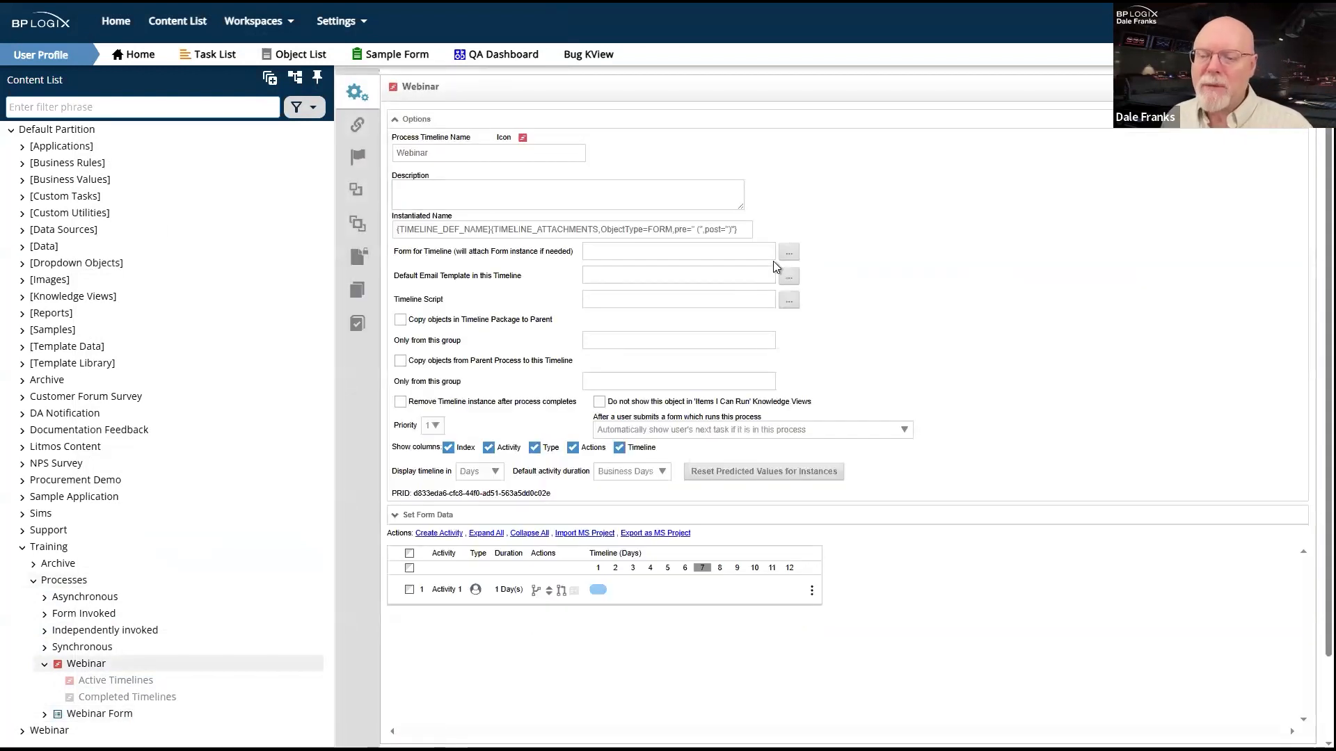
left_click(788, 255)
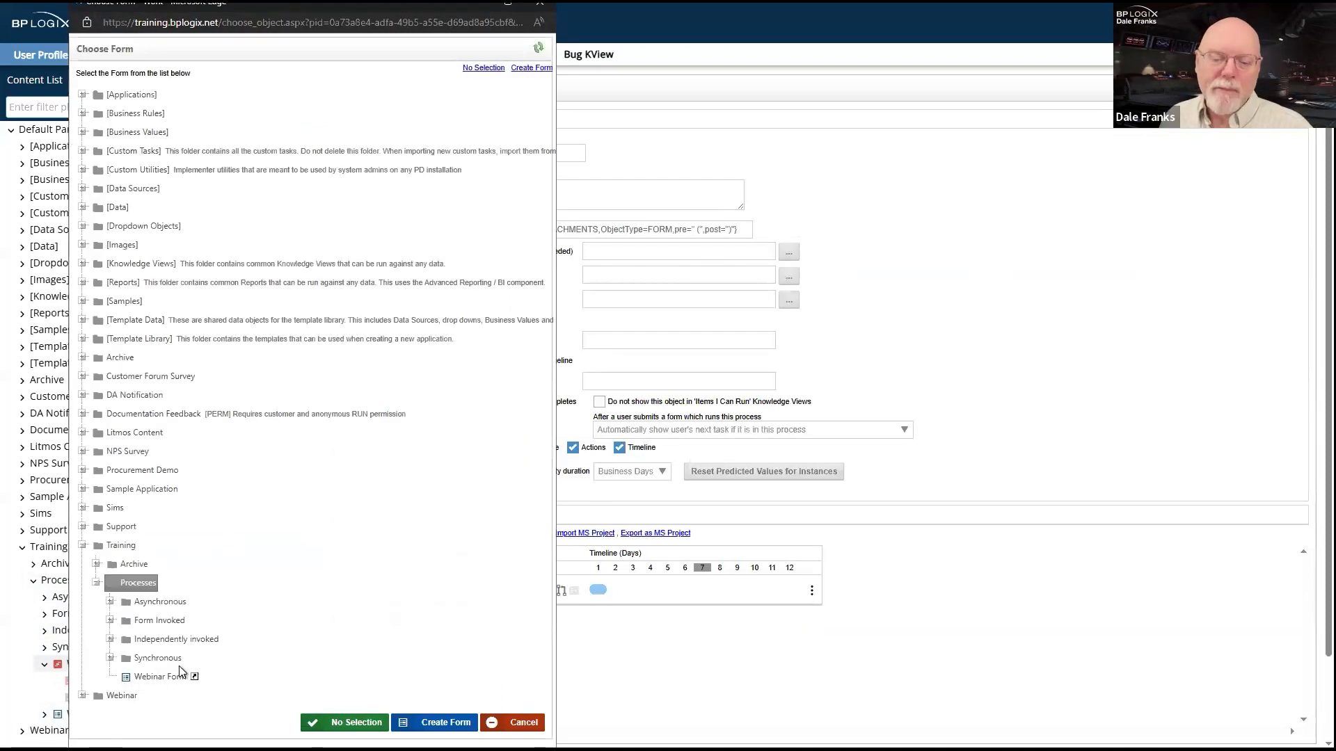
left_click(160, 677)
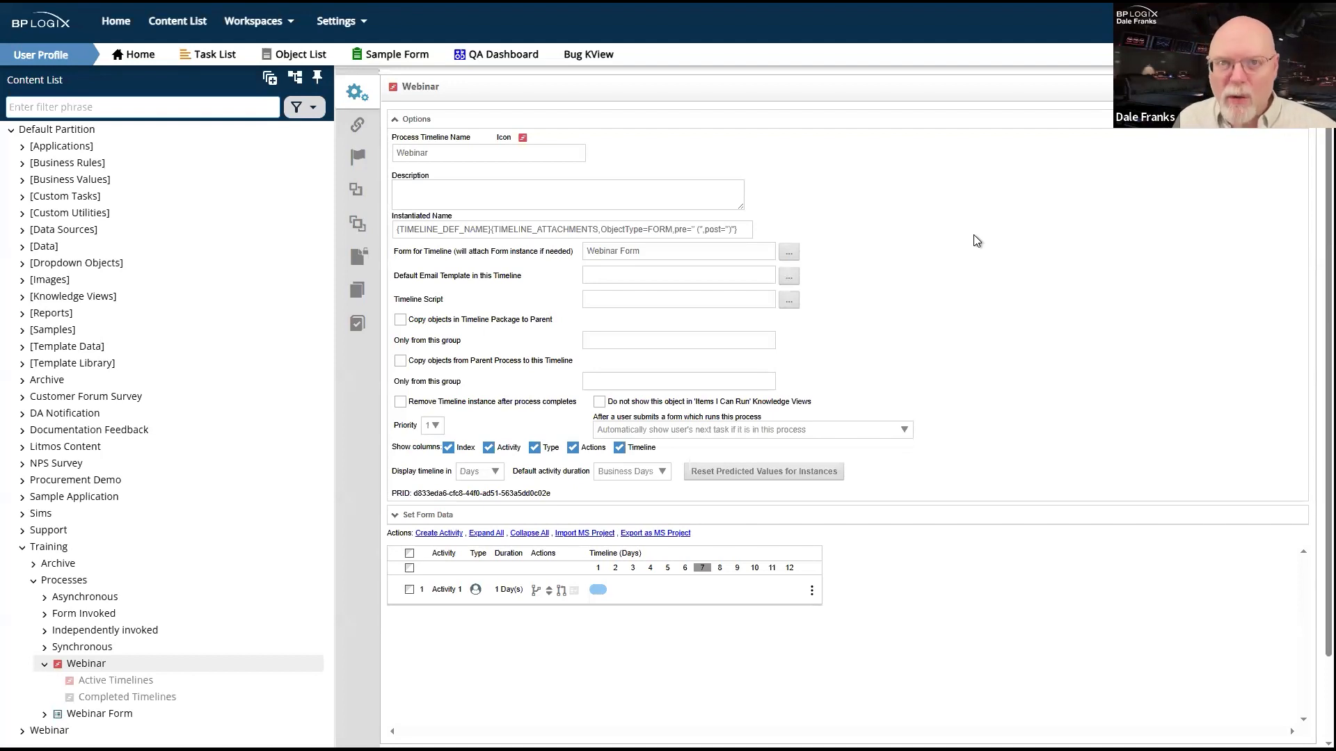
left_click_drag(445, 251, 548, 250)
left_click(954, 302)
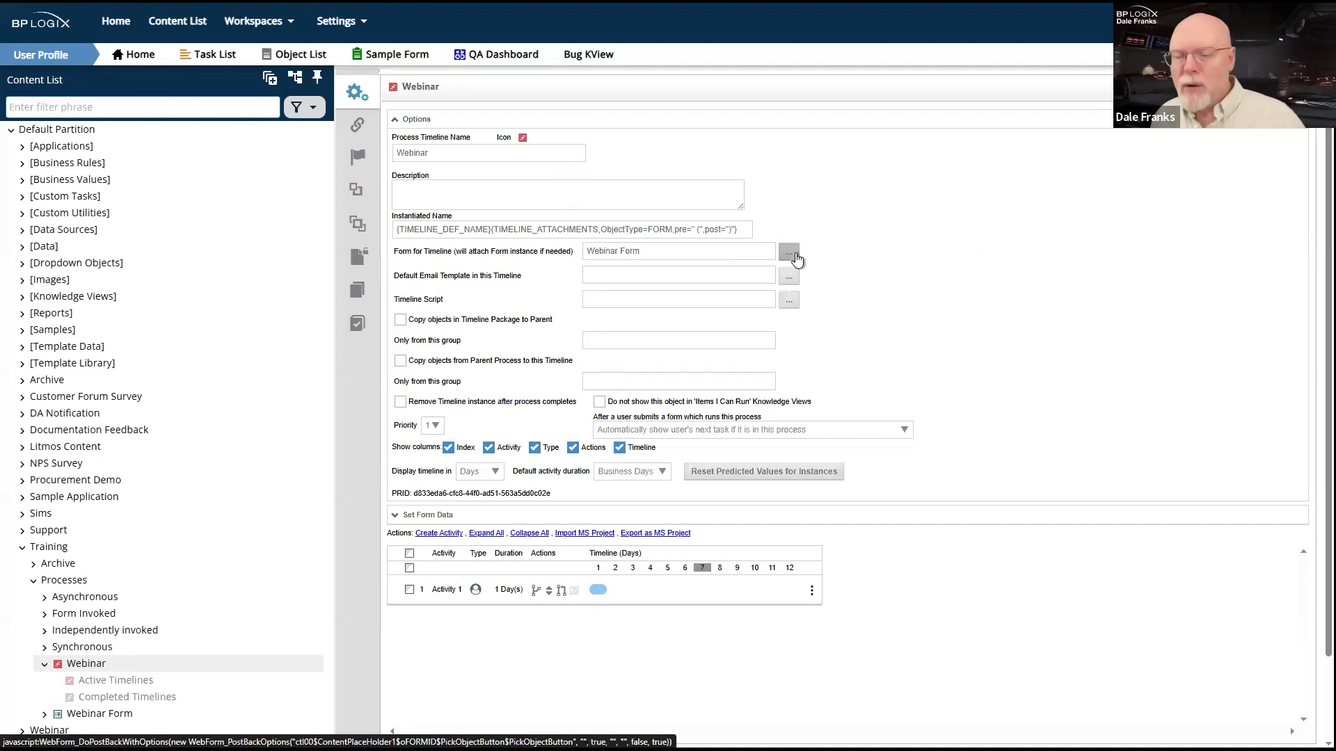
double_click(668, 252)
left_click(929, 316)
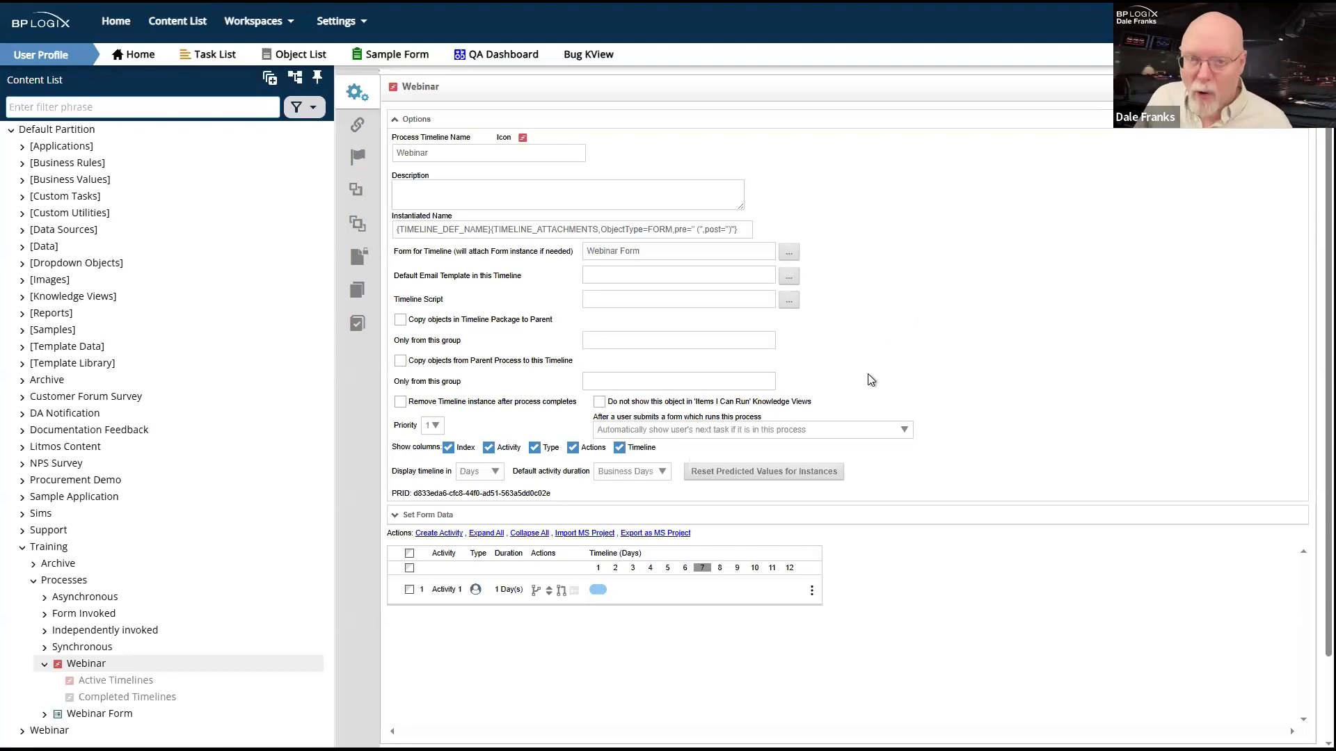
left_click_drag(644, 251, 555, 259)
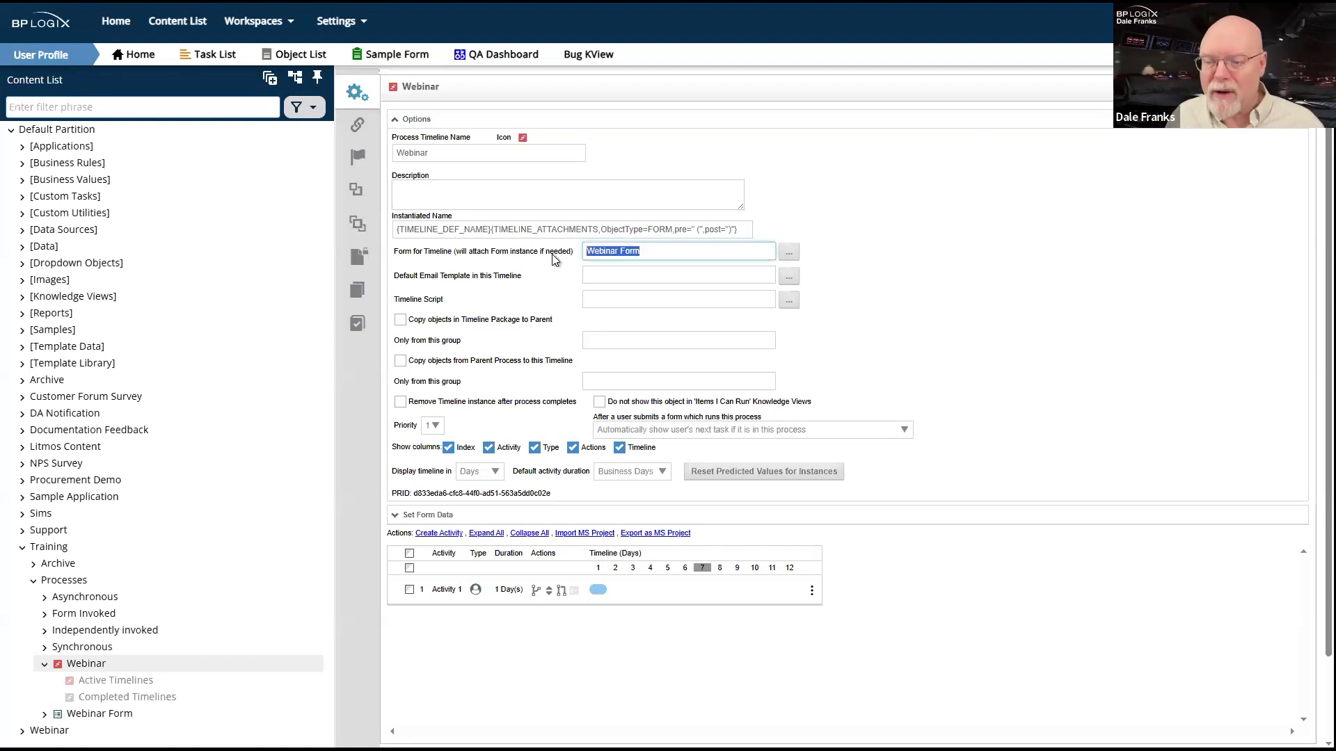
left_click(1122, 397)
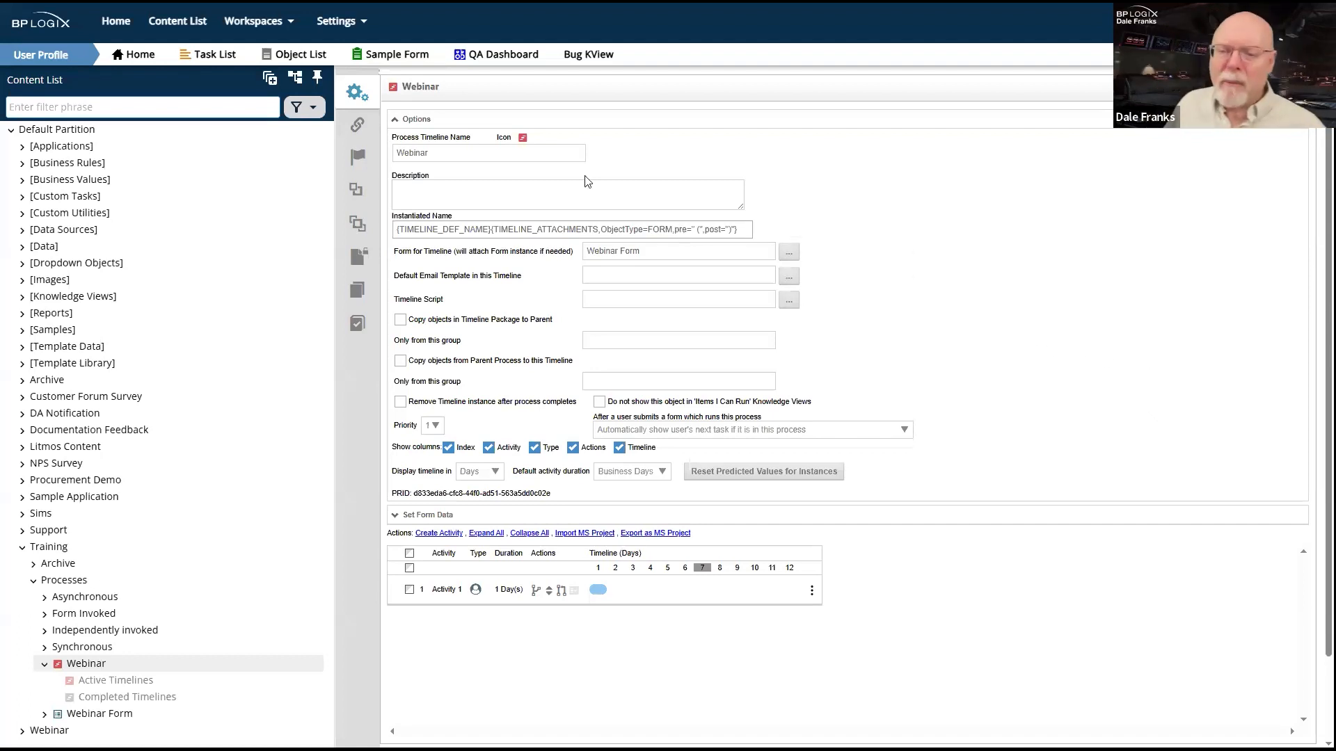
Add a result named Reviewed to Activity 1 of the Webinar timeline.
left_click(420, 122)
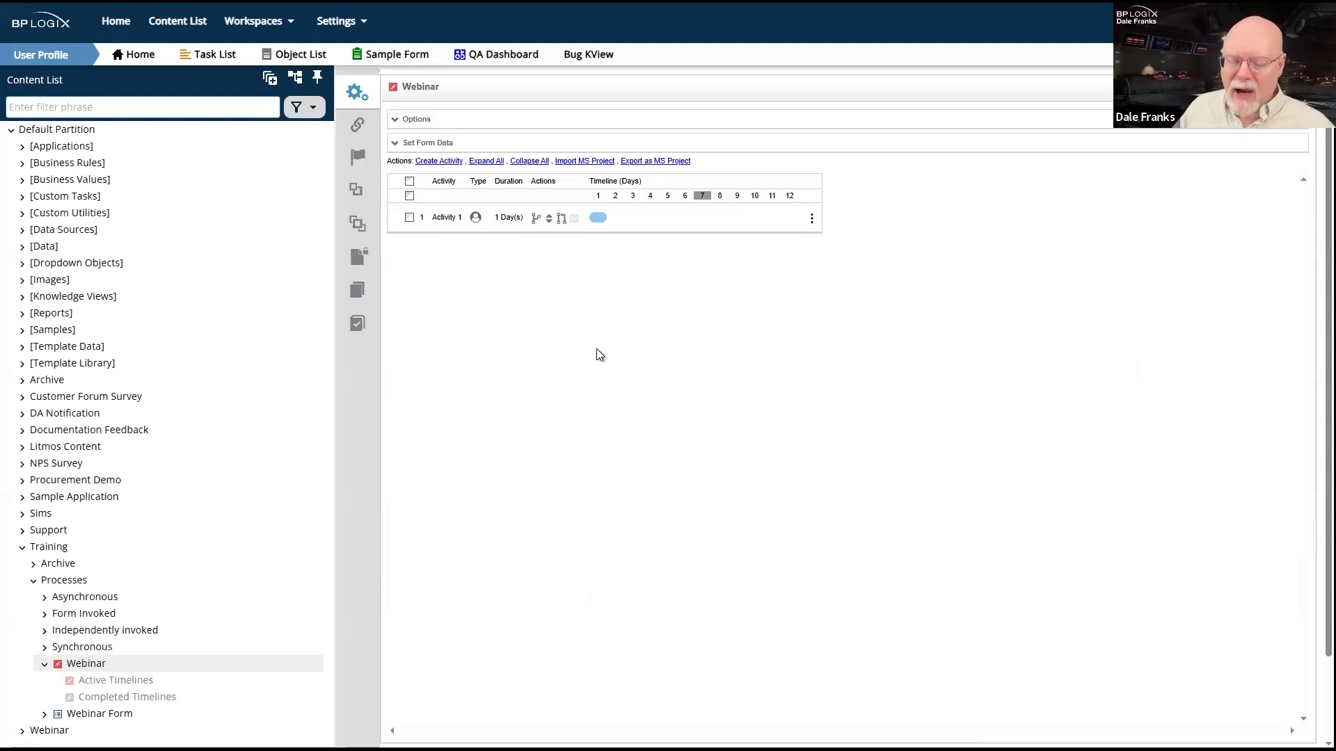
left_click(446, 218)
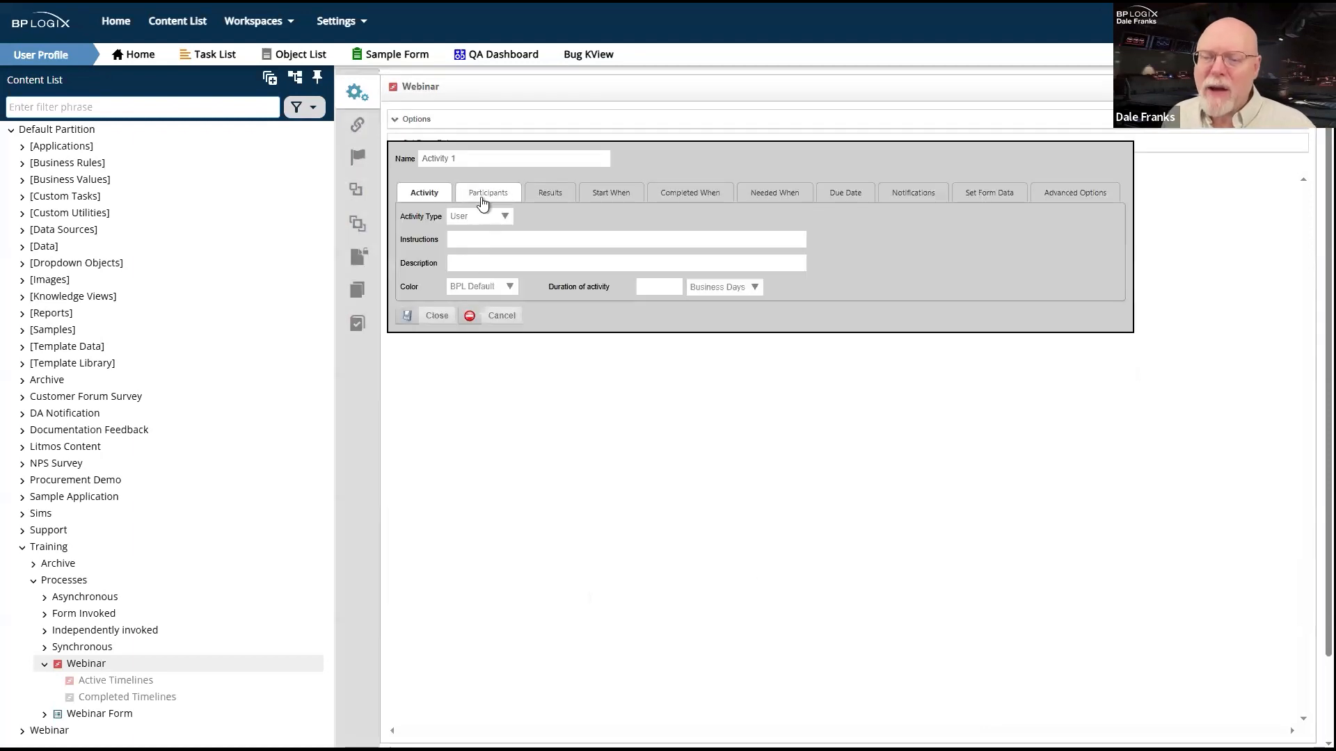
left_click(549, 197)
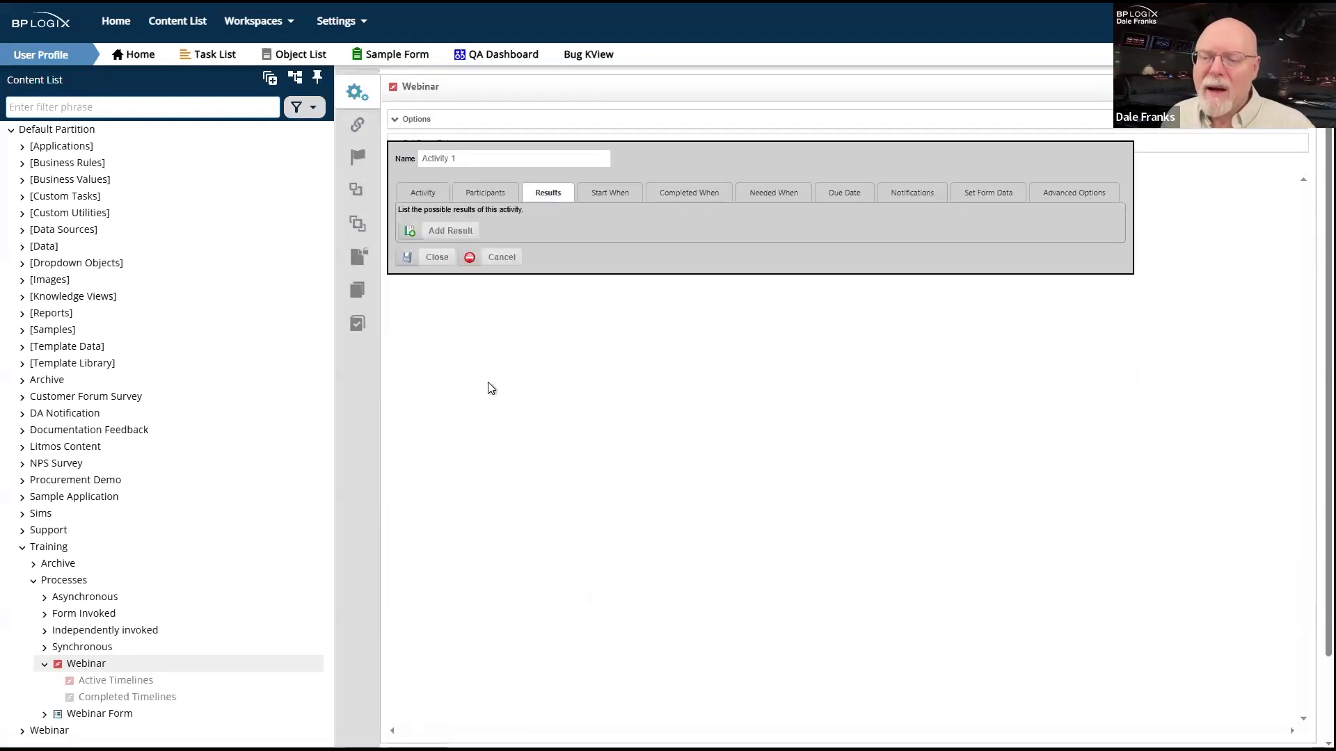
left_click(447, 230)
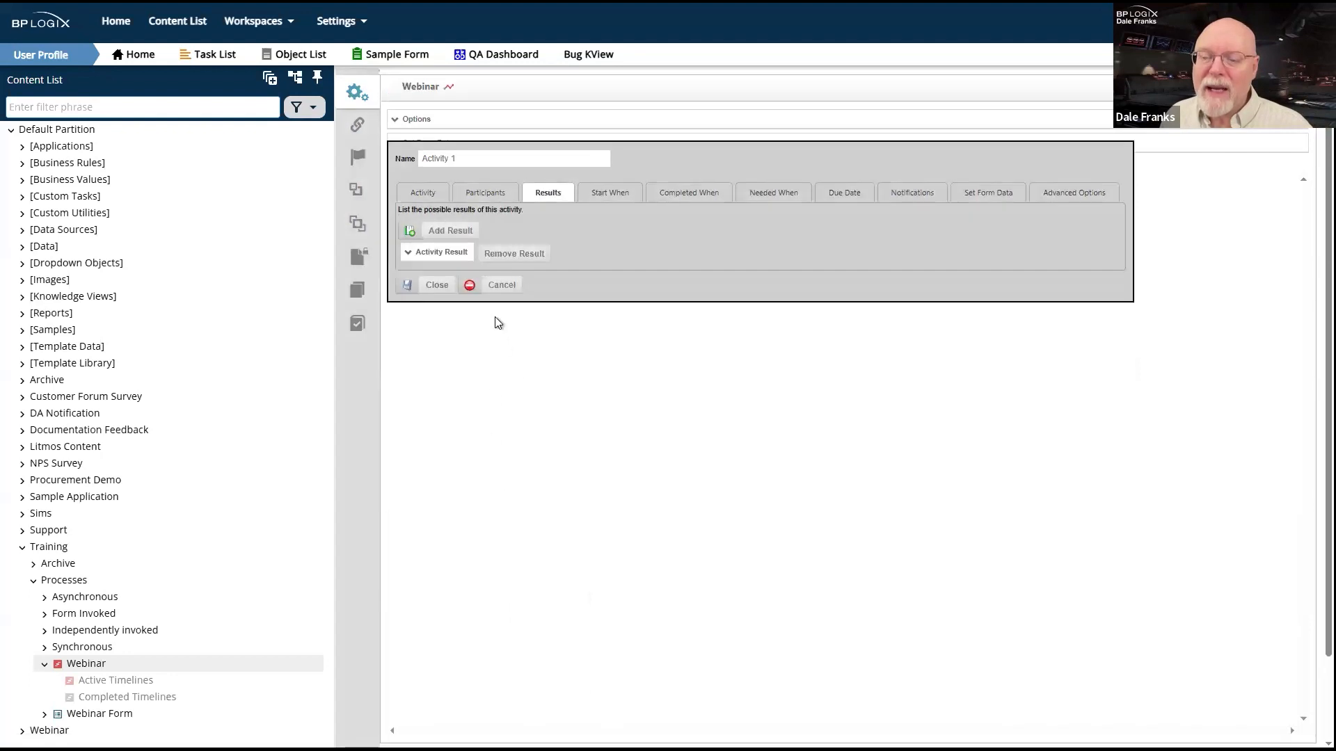
left_click(445, 255)
left_click(529, 279)
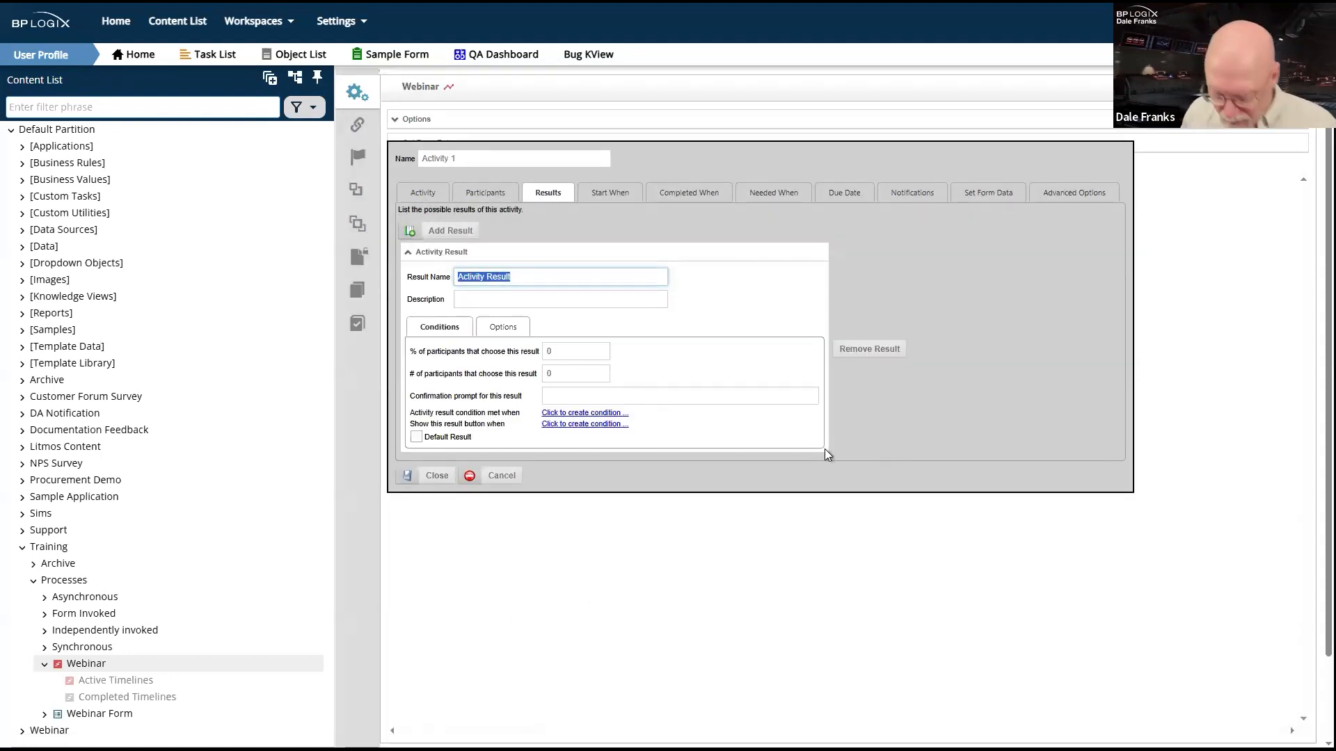
type("Reviwed")
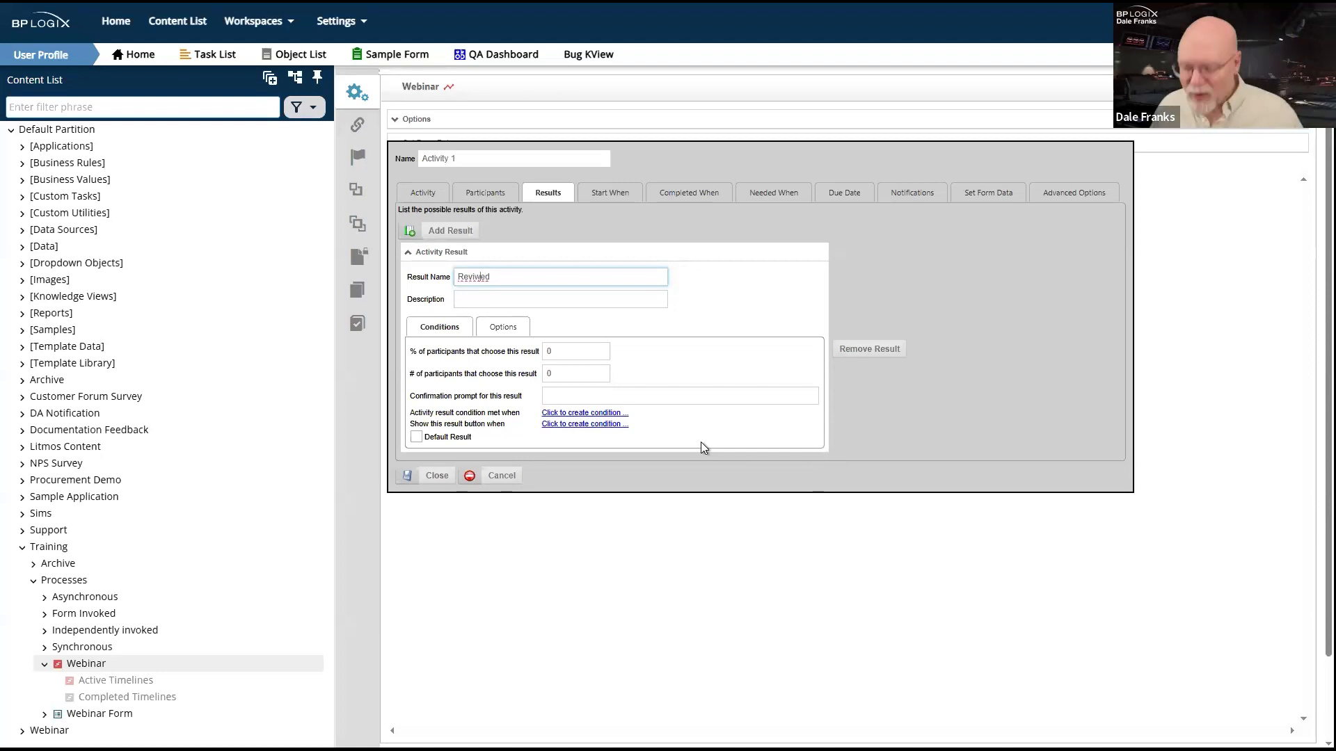
type("e")
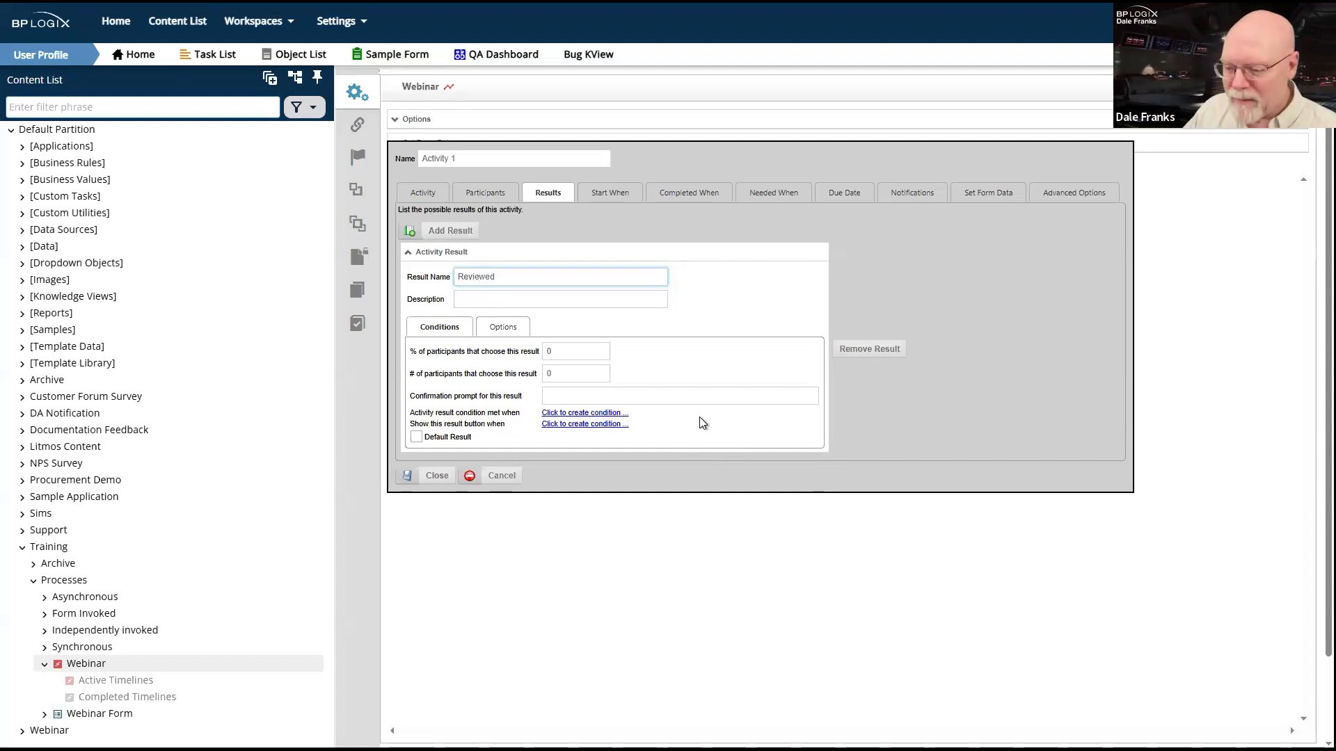
left_click(550, 300)
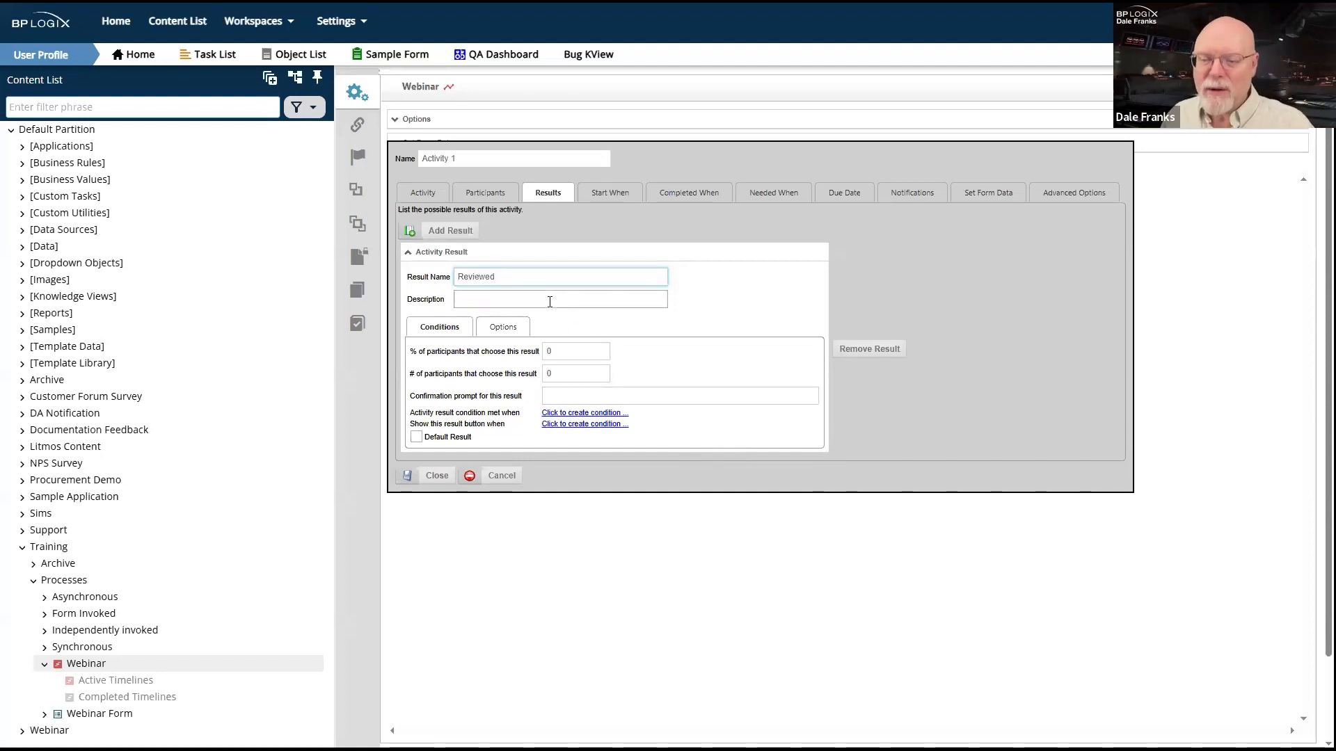
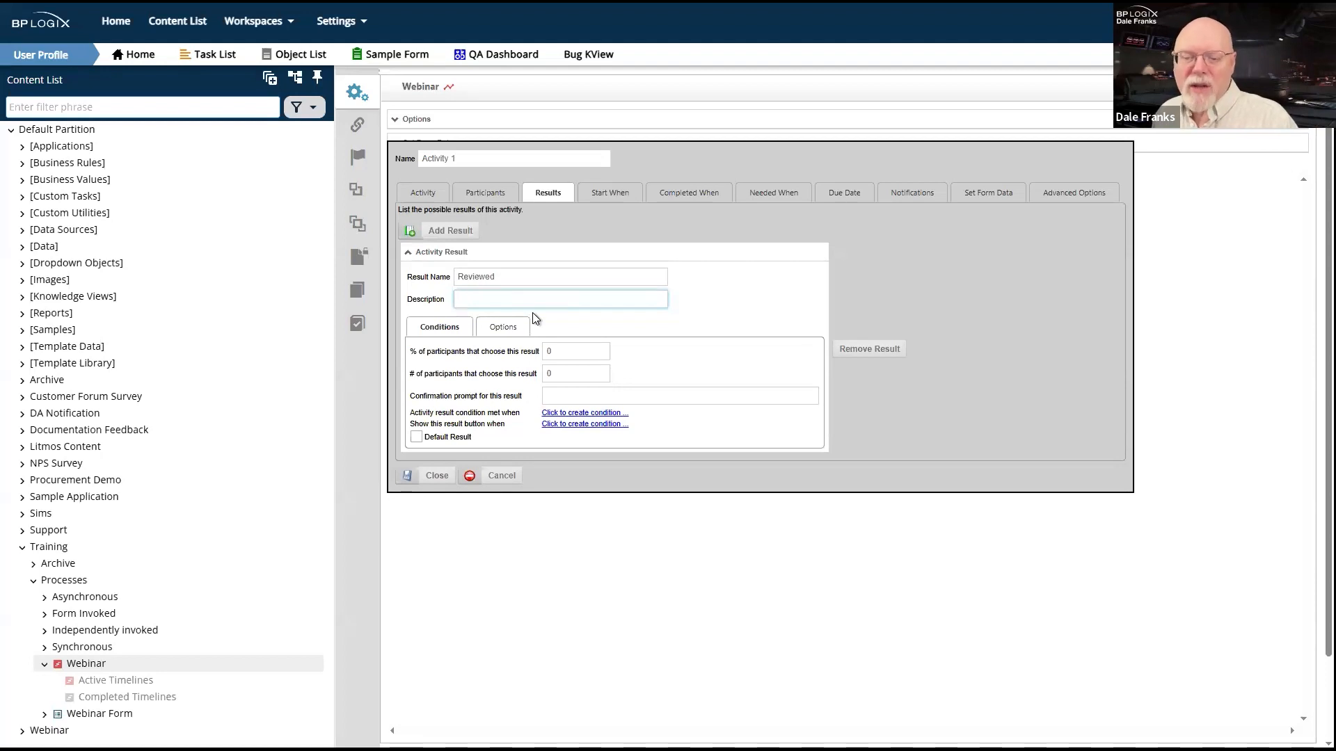
Require signature comments for the Reviewed result of Activity 1, and save and close the Webinar timeline.
left_click(500, 333)
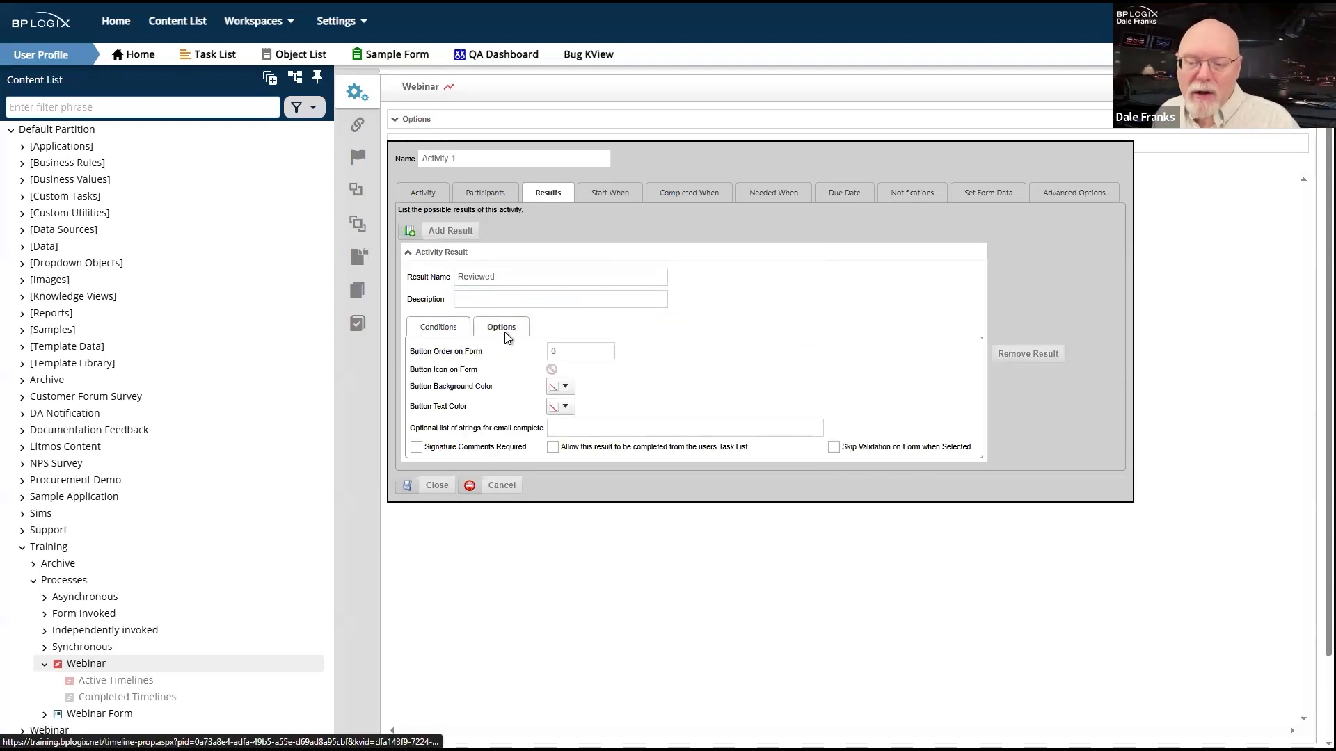
left_click(416, 447)
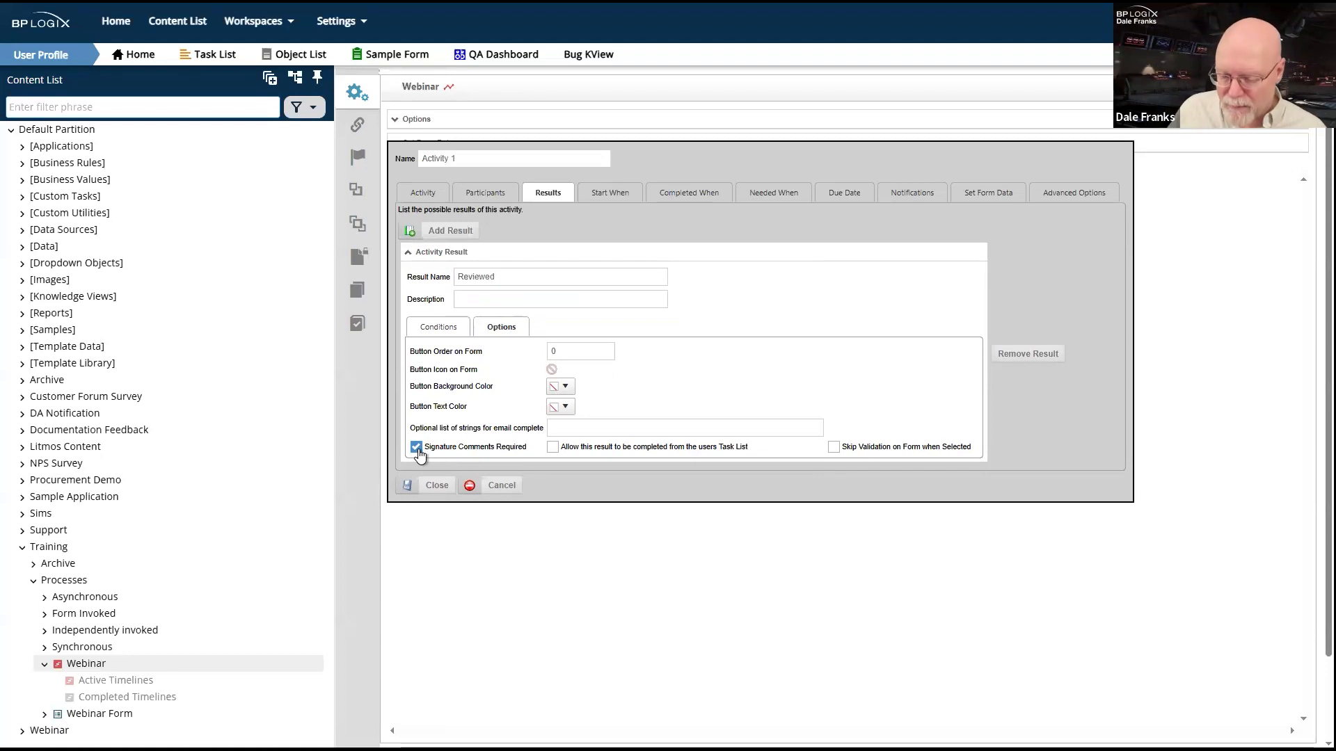
left_click(437, 488)
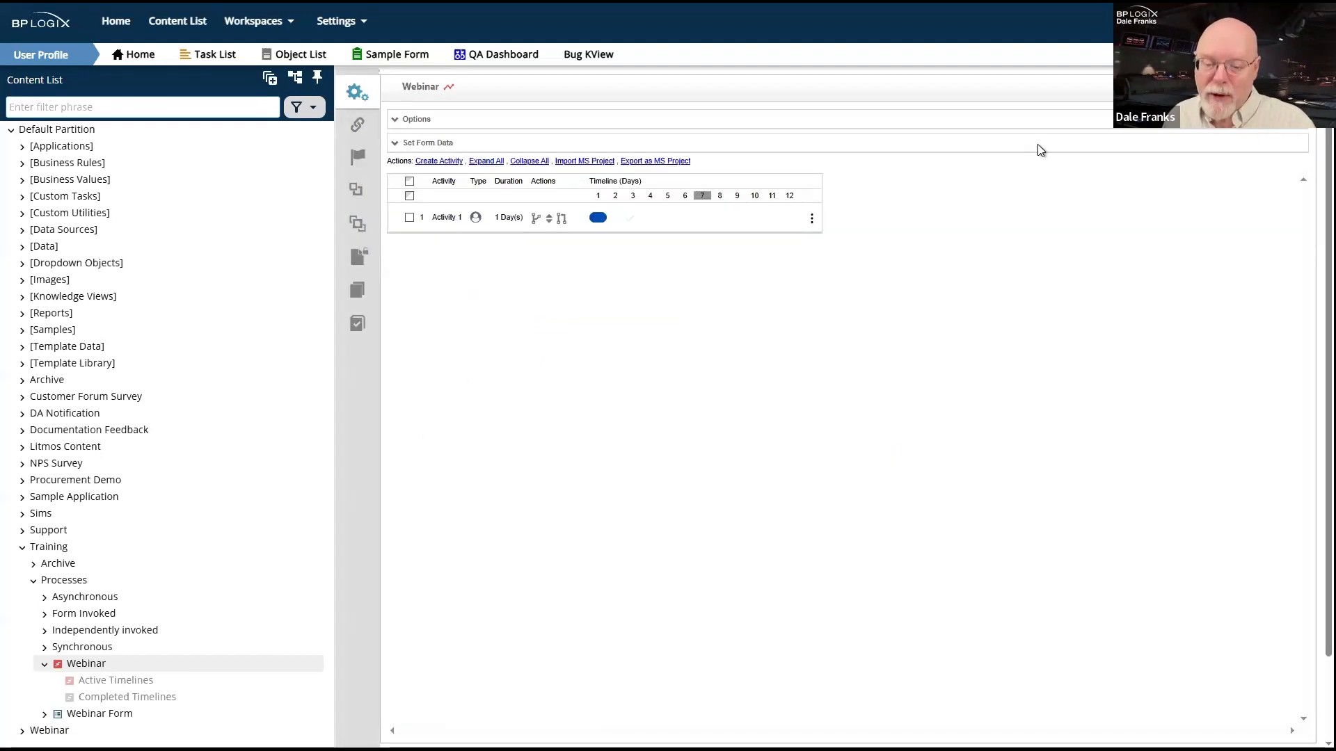
left_click(1245, 94)
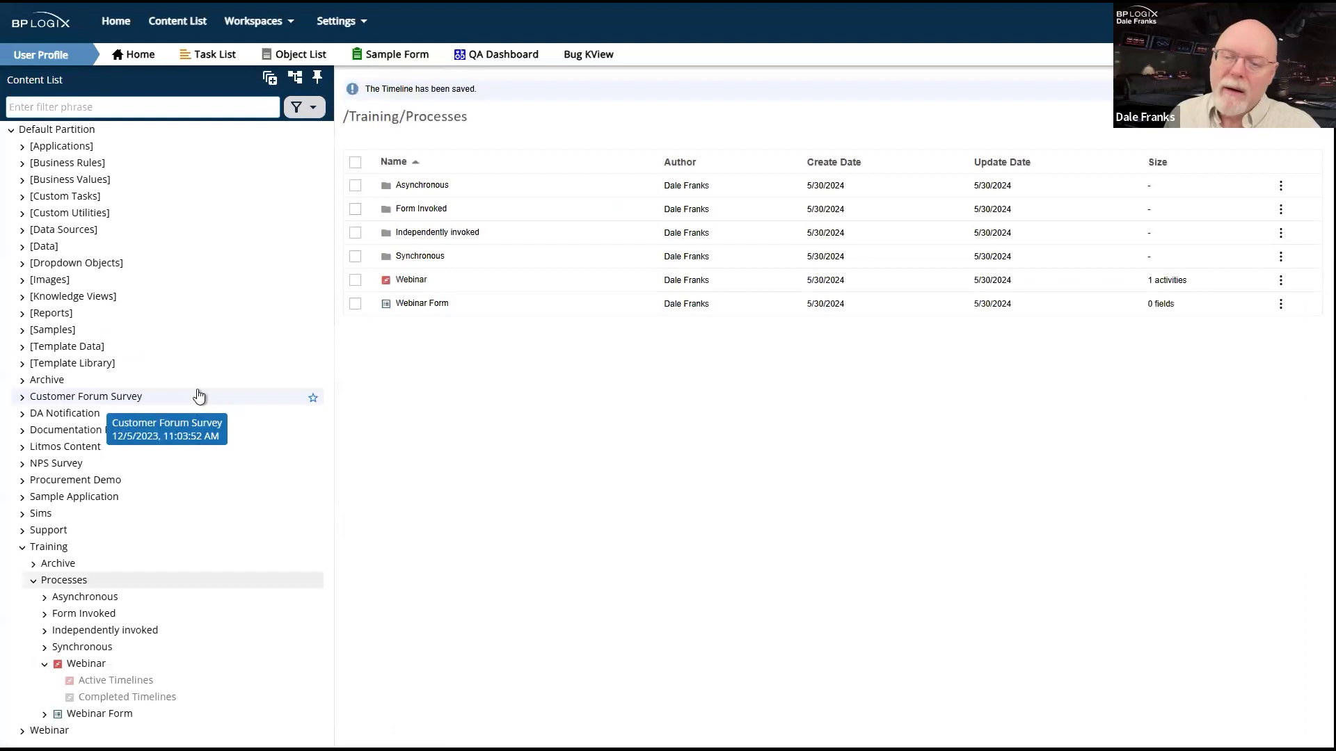
Open Webinar Form in the form designer and insert a Signature Comments control with a new line below it.
left_click(421, 304)
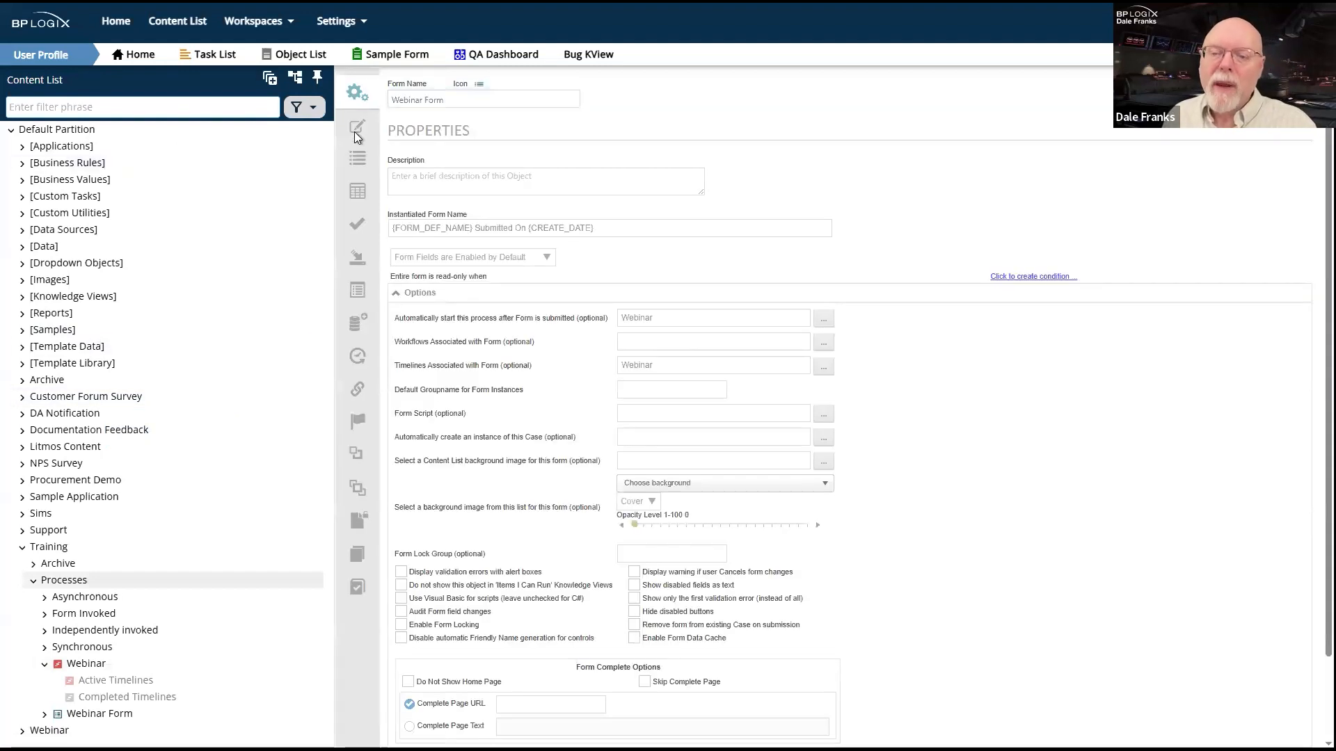
left_click(355, 132)
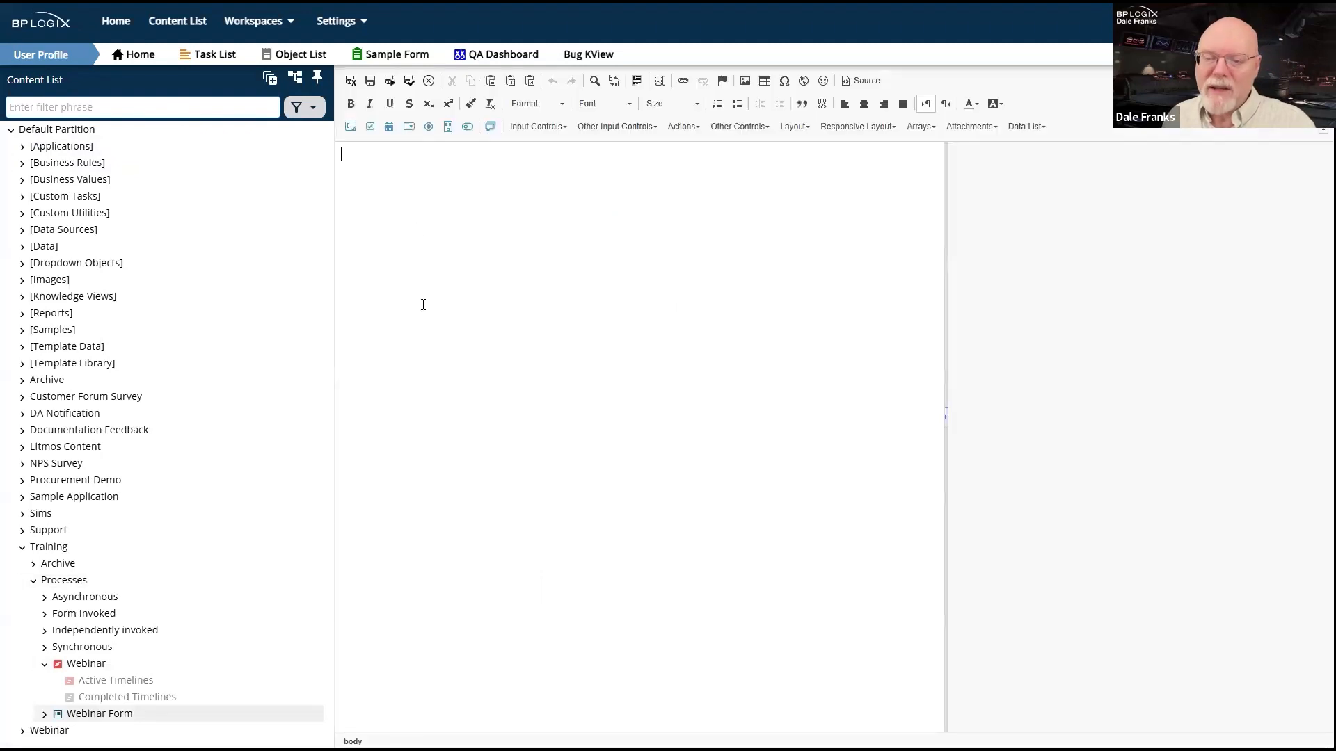
left_click(552, 128)
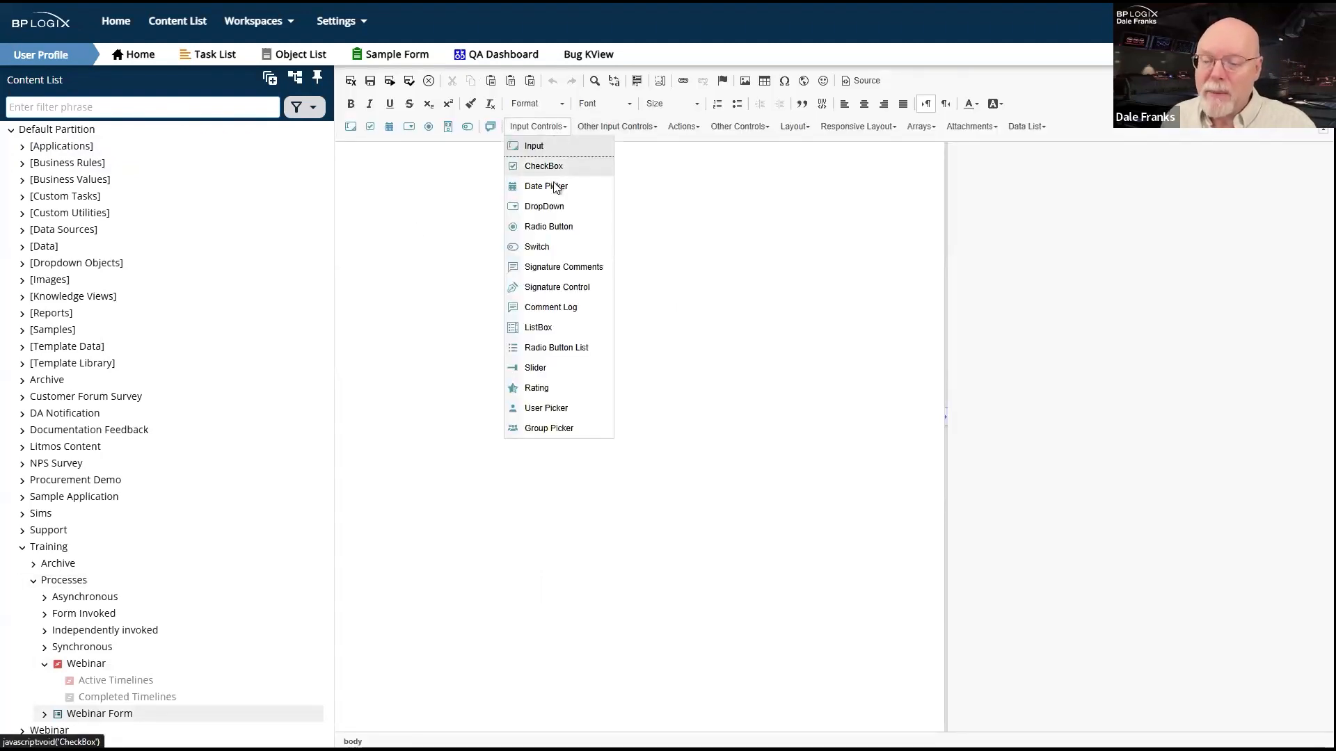
left_click(556, 270)
left_click(682, 200)
left_click(820, 230)
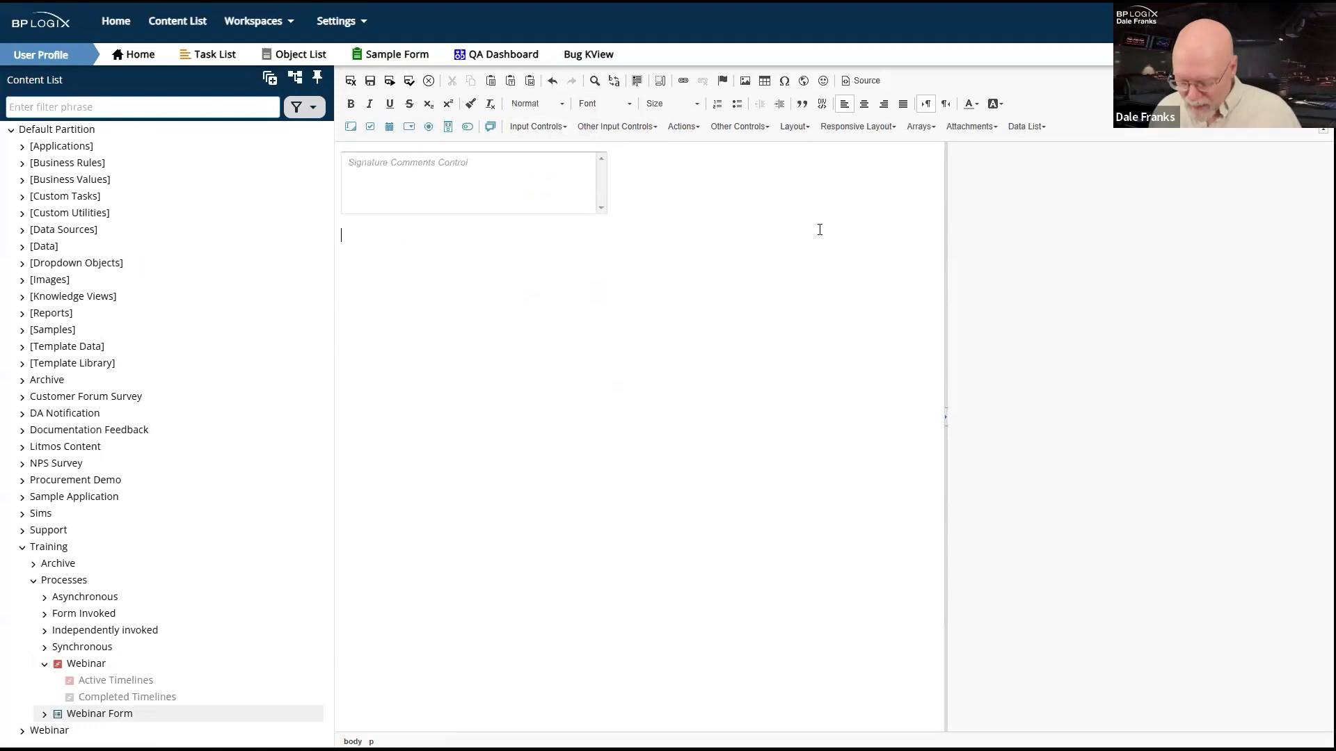
Insert a Button Area below the signature comments and a Routing Slip control beneath it.
left_click(686, 128)
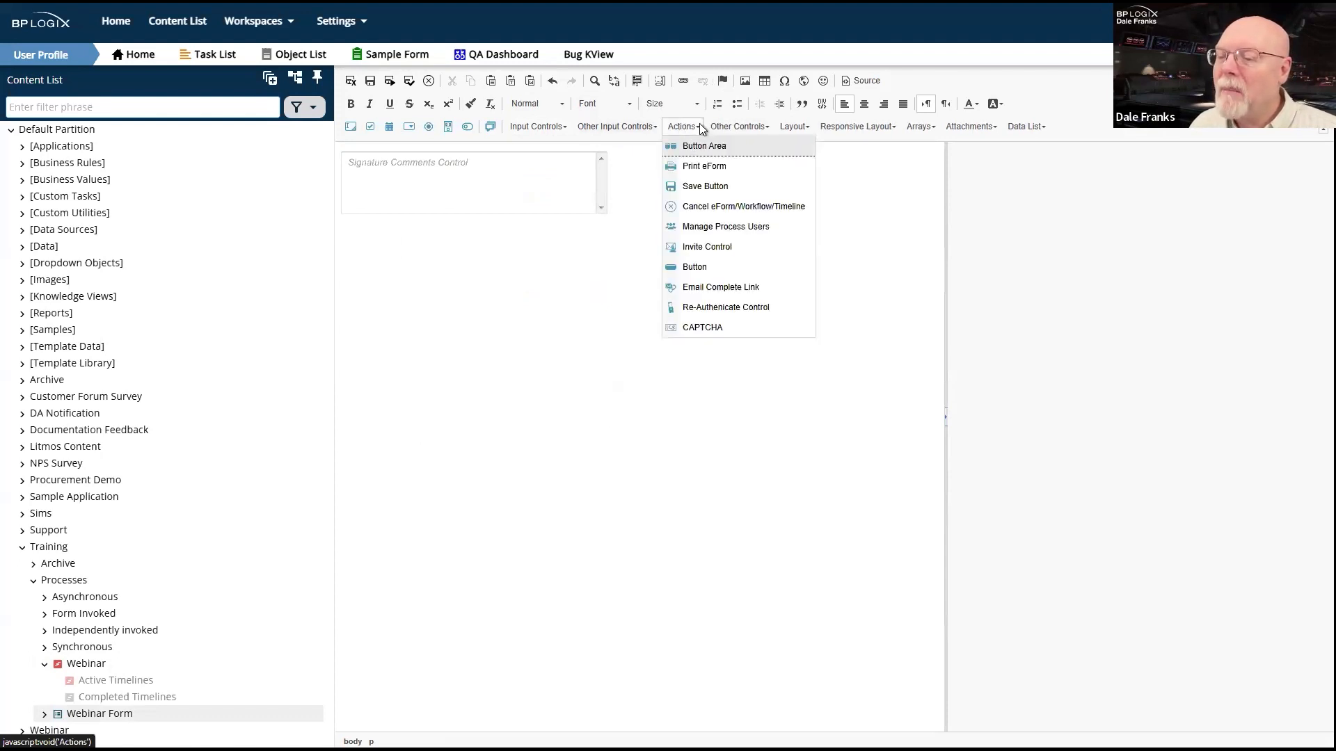
left_click(727, 145)
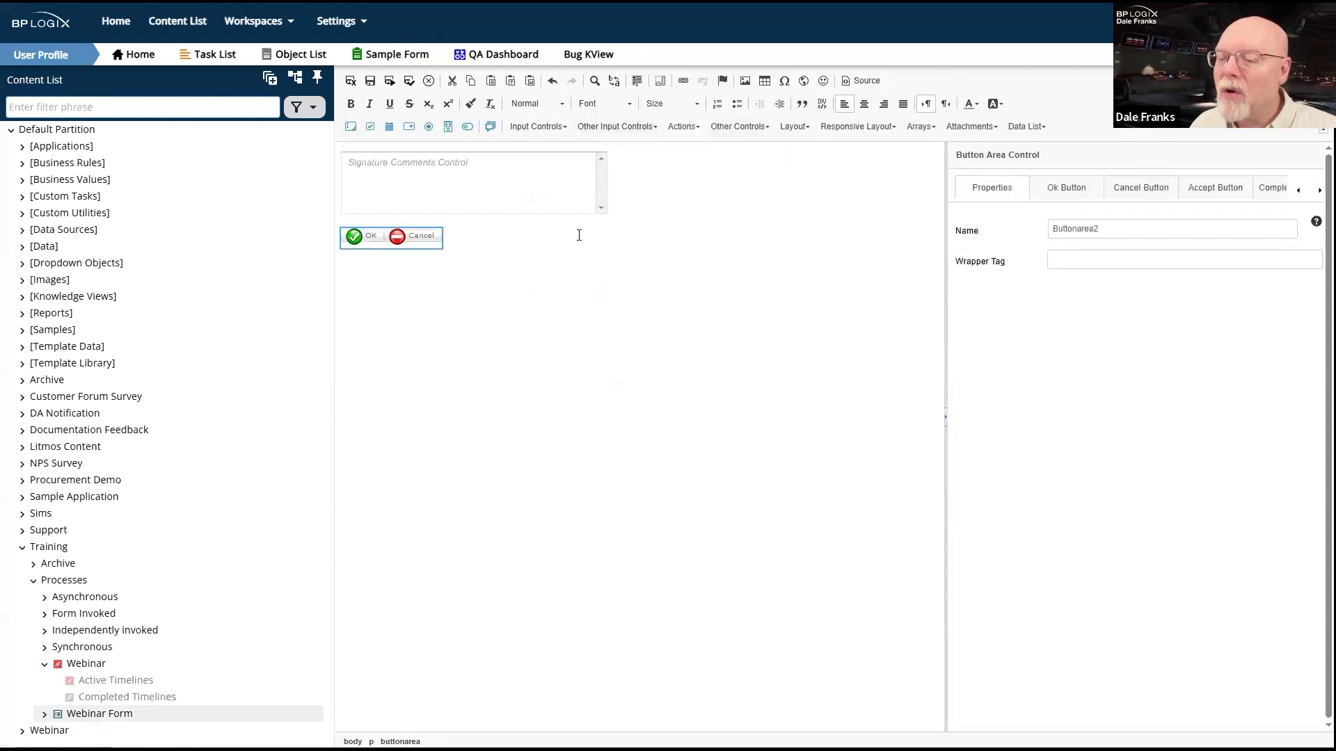
left_click(529, 249)
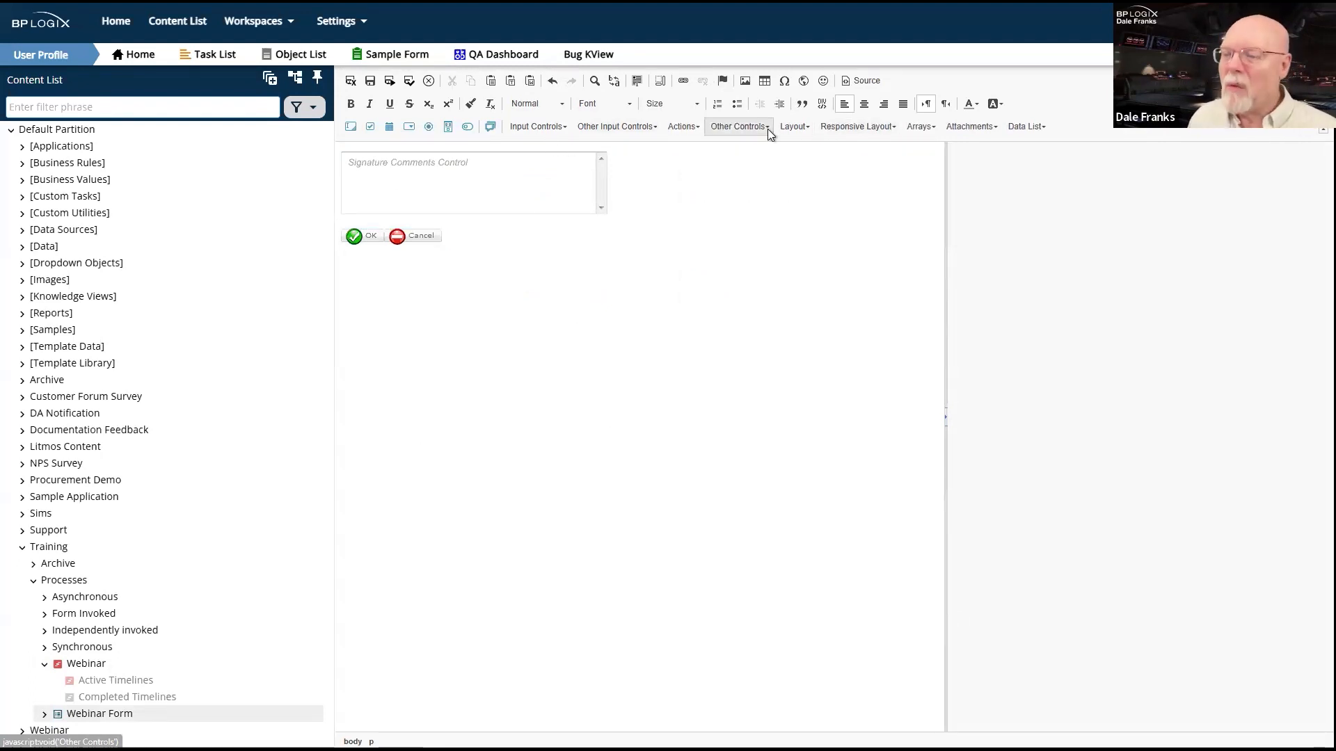
left_click(750, 127)
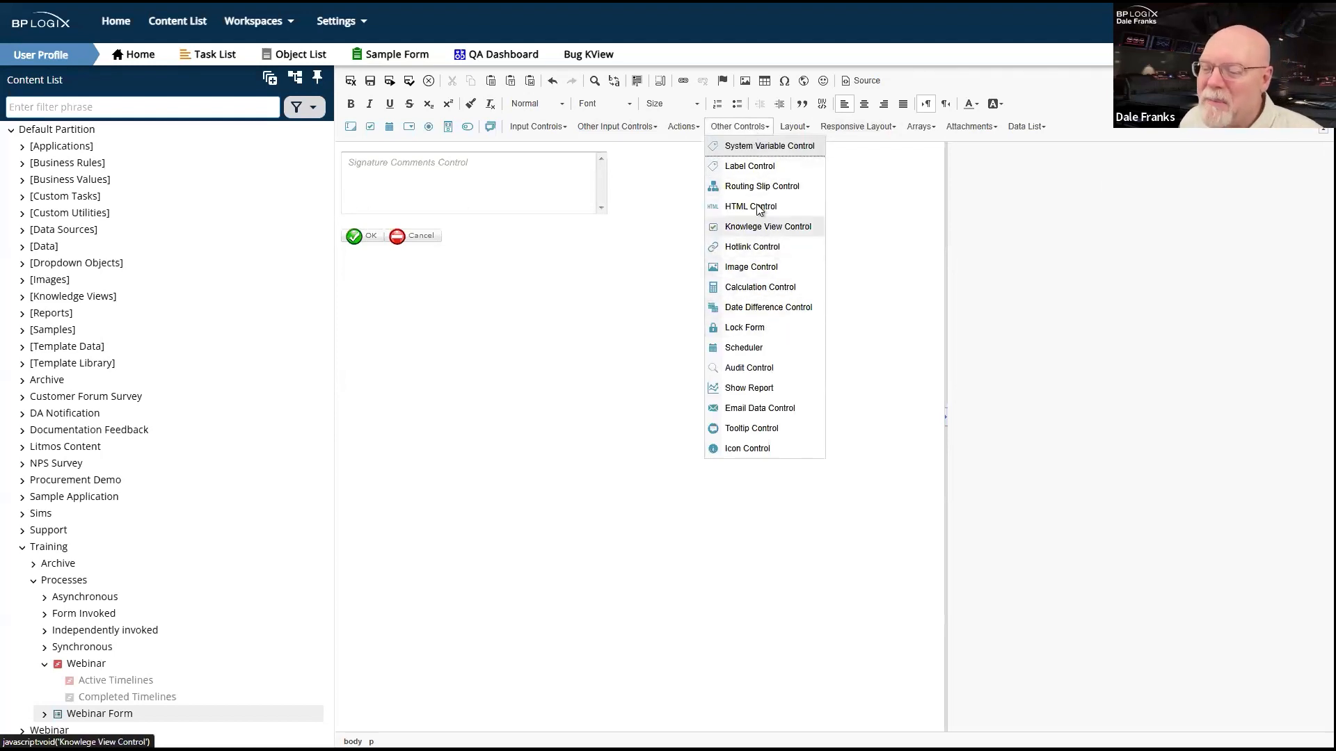
left_click(759, 186)
left_click(619, 497)
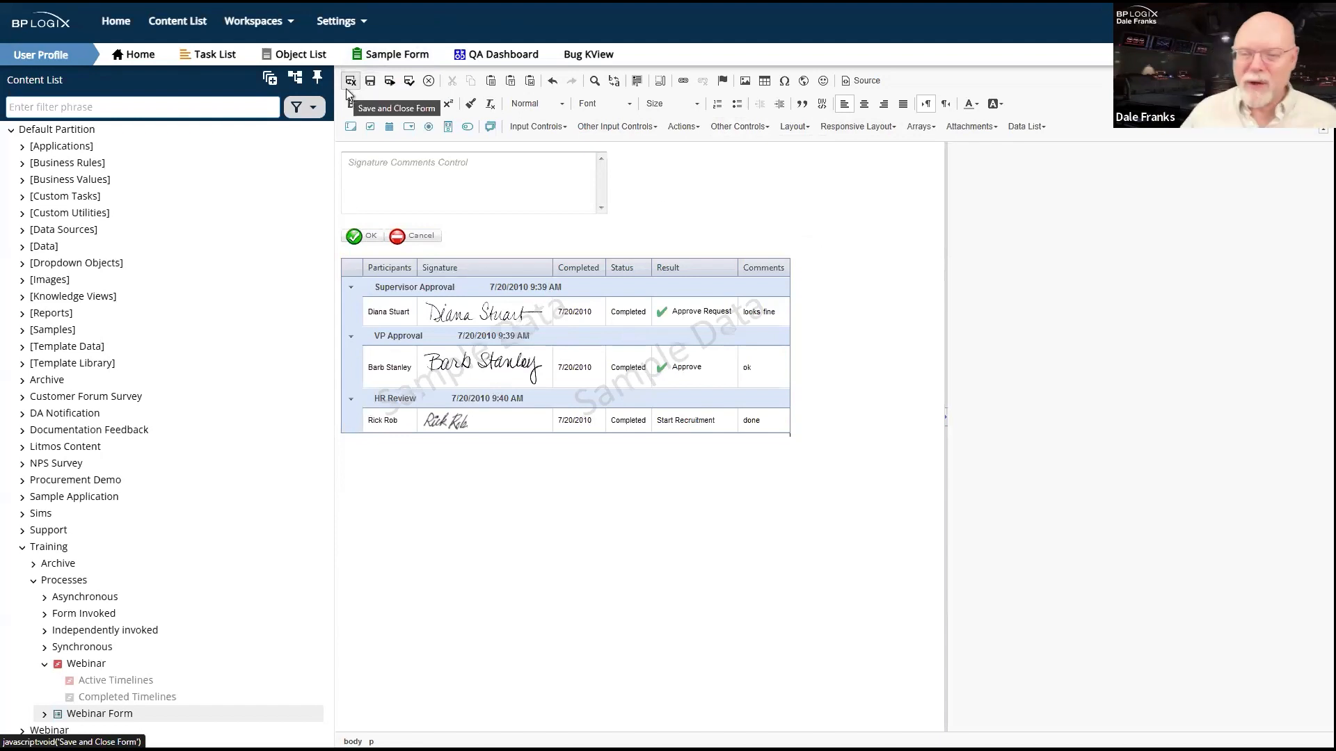
Save and close the Webinar Form design, and exit the form's properties without saving further property changes.
left_click(437, 160)
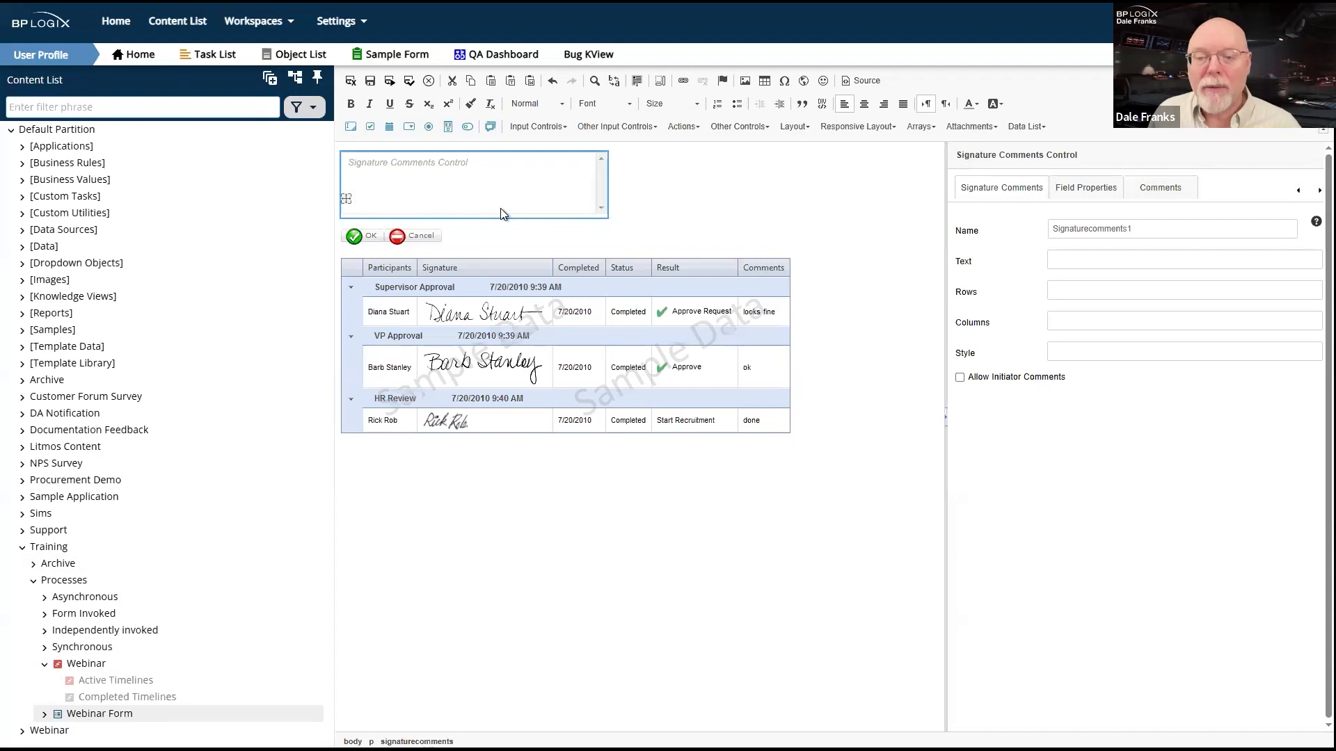
left_click(357, 79)
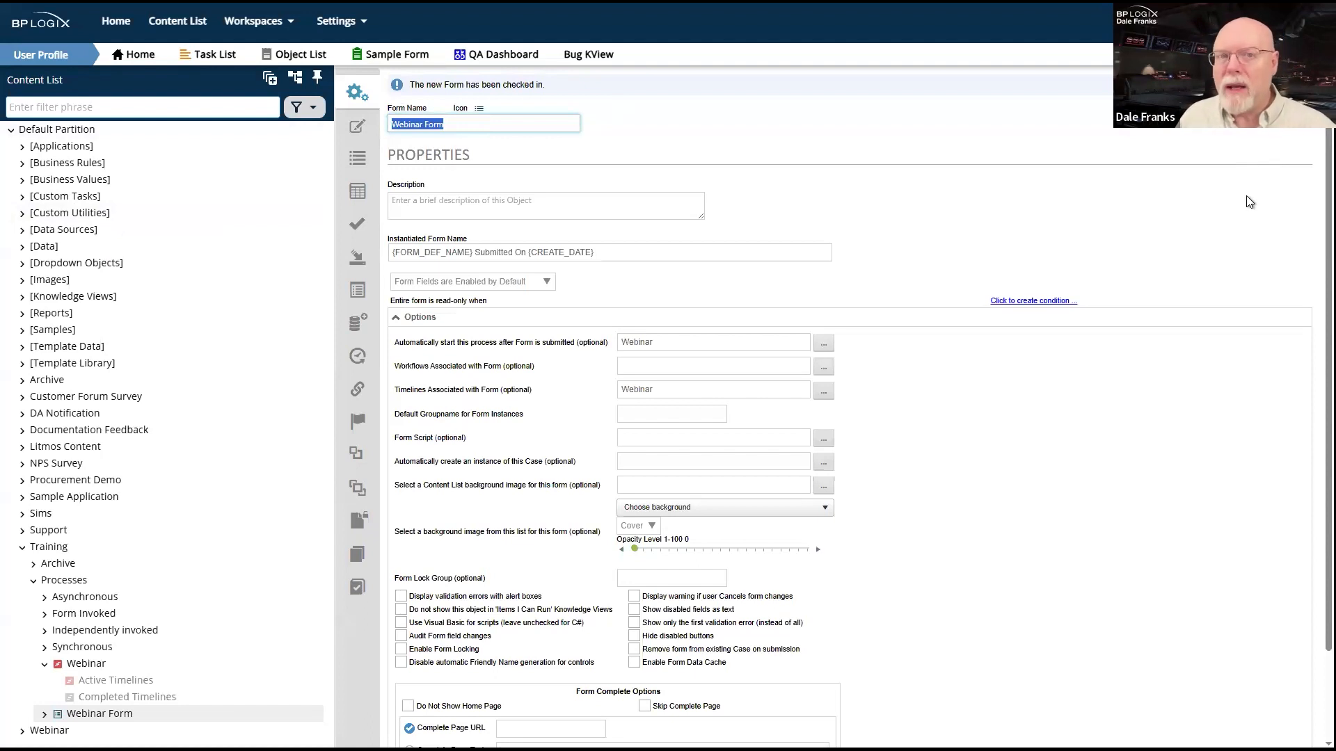
mouse_move(1292, 86)
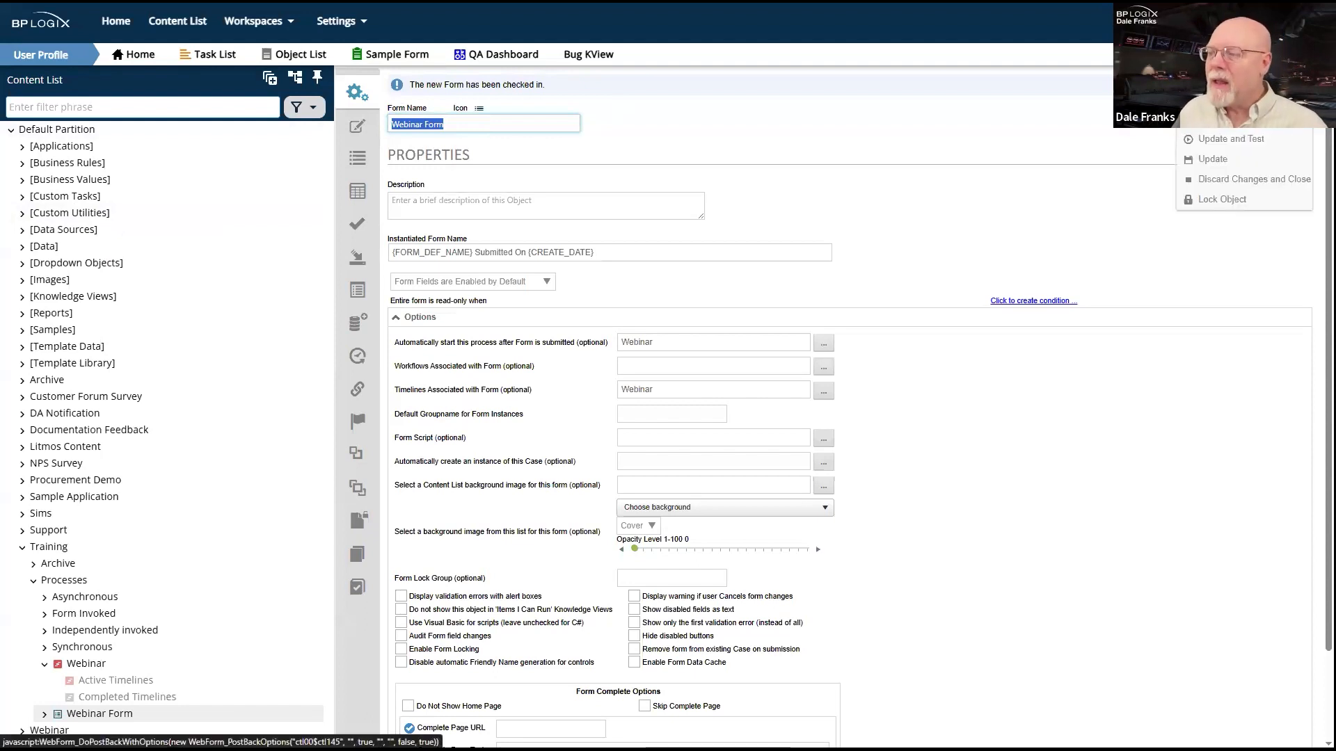
left_click(1254, 179)
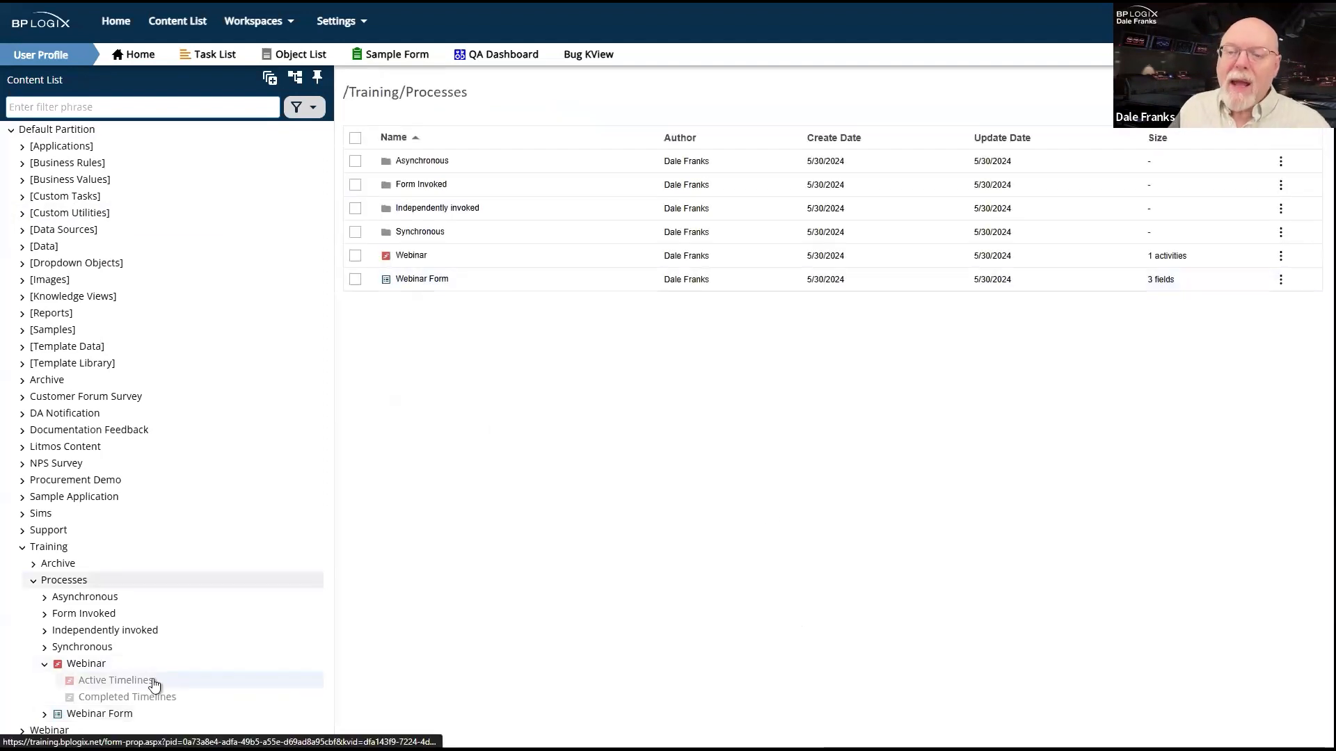
Examine the routing slip of the completed Webinar timeline instance, and return to the Processes folder.
left_click(112, 693)
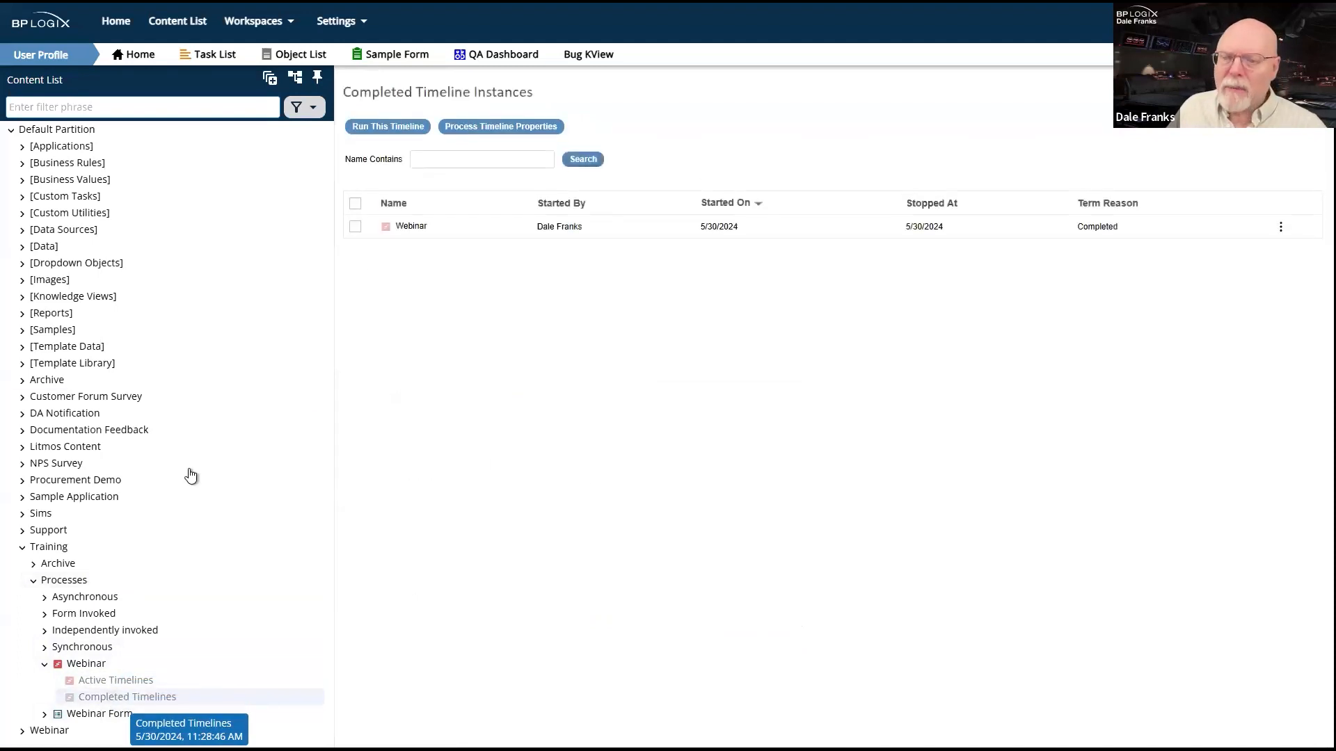
left_click(410, 226)
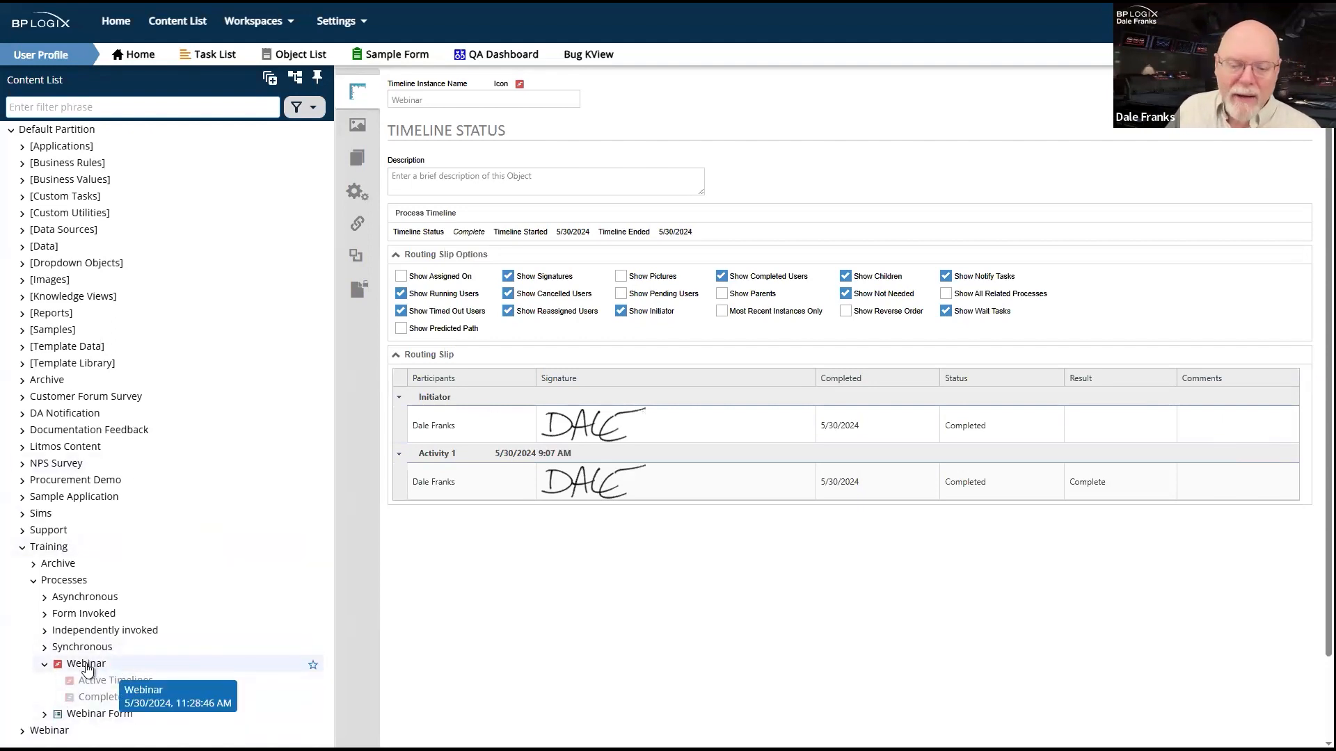
left_click(87, 714)
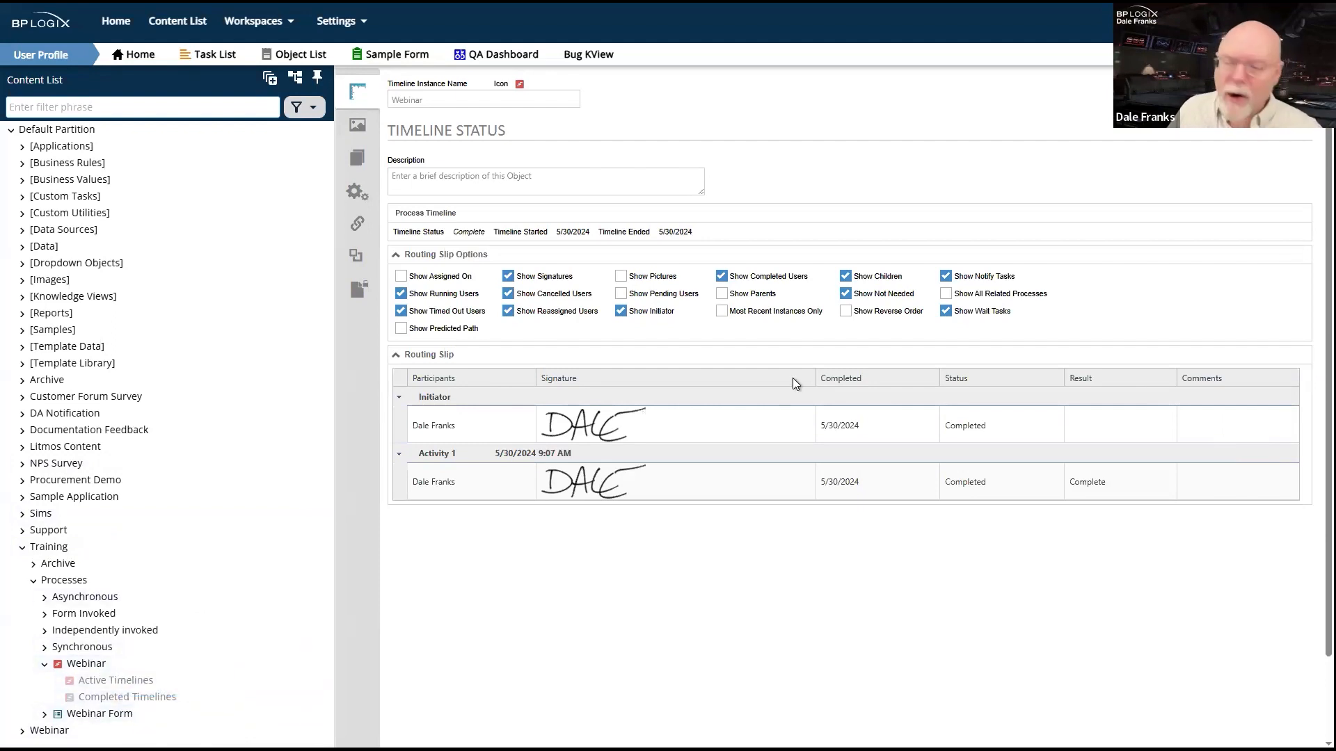
left_click(1242, 105)
left_click(1214, 114)
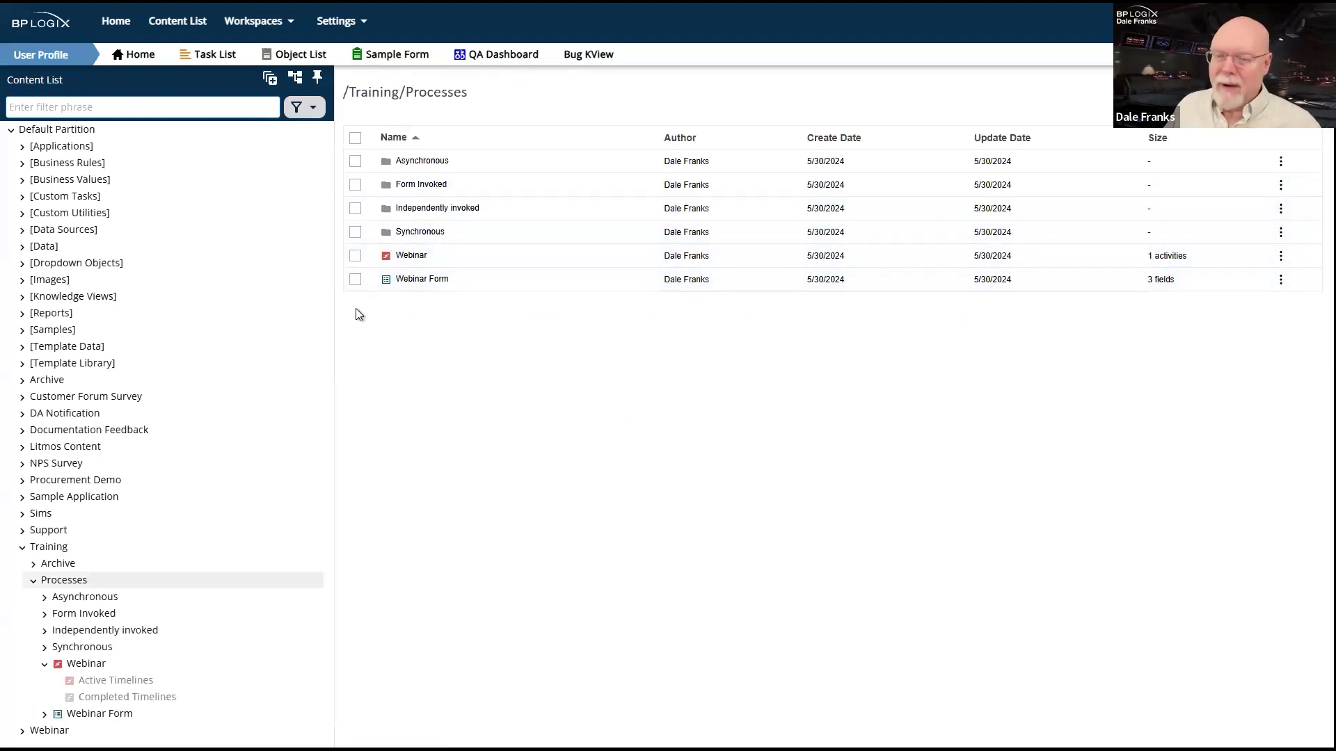
Run Webinar Form from the Processes folder and submit the new form instance.
left_click(354, 279)
left_click(603, 137)
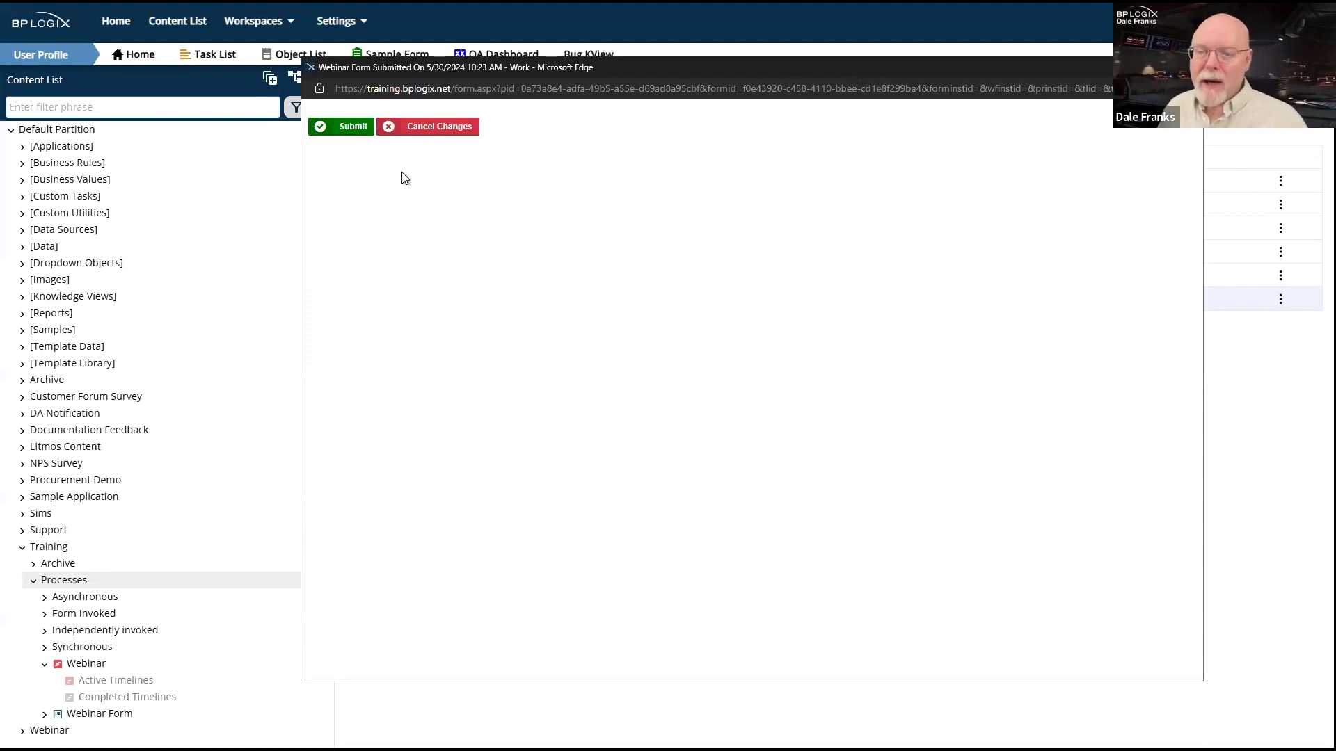
left_click(354, 128)
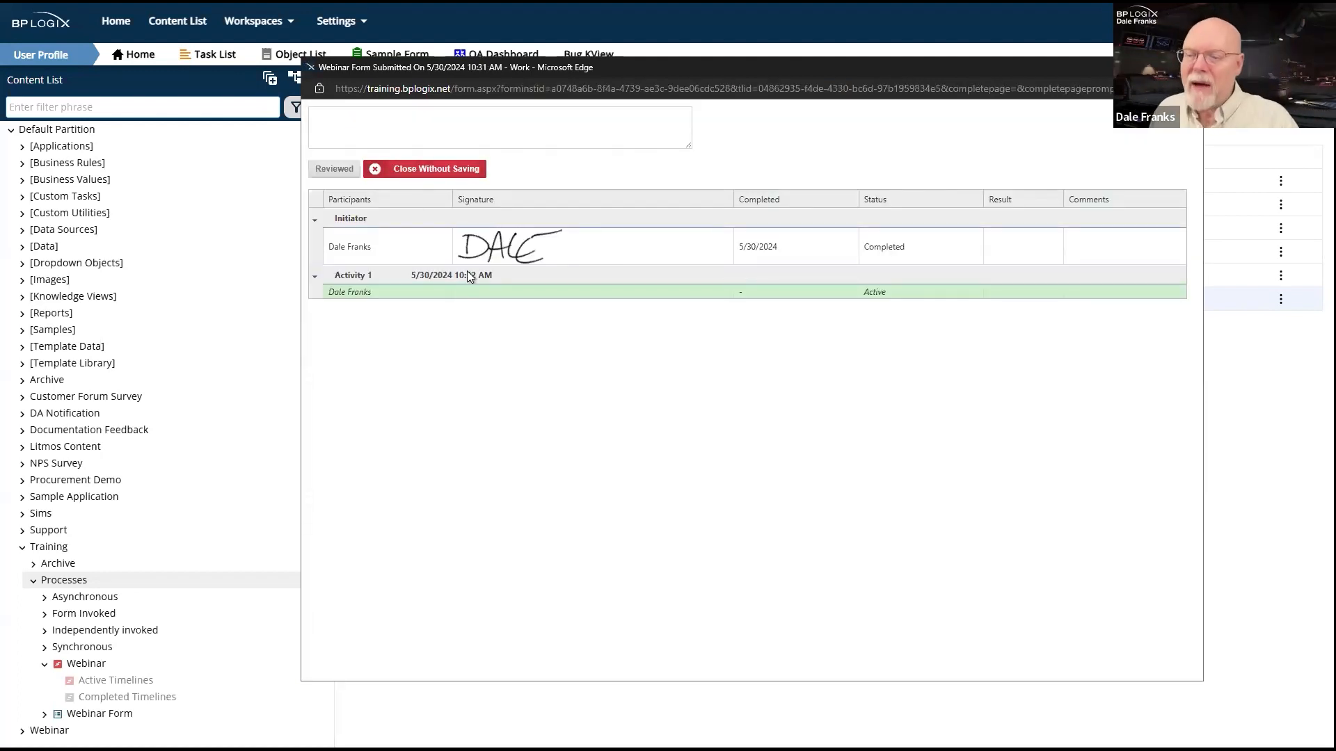
Enter the signature comment "This all looks good to me." and complete Activity 1 as Reviewed.
left_click(419, 123)
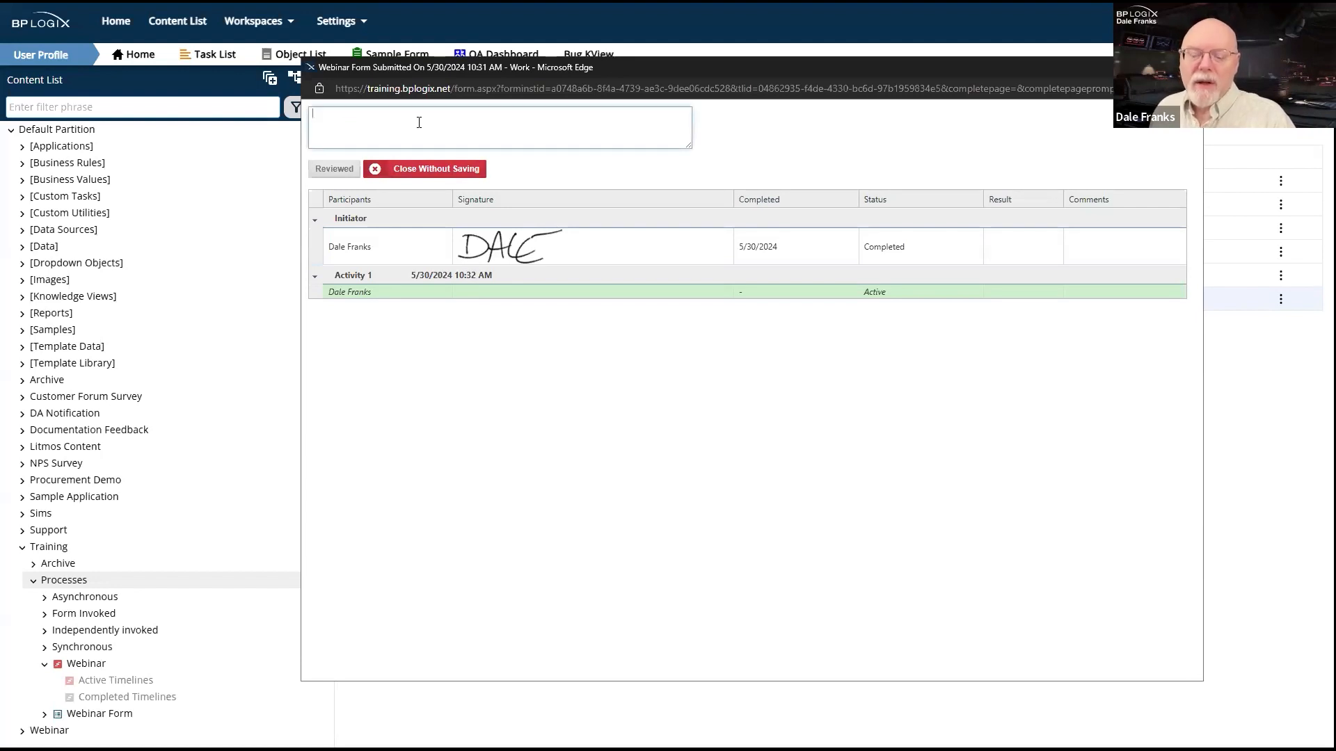
type("This all looks good to me.")
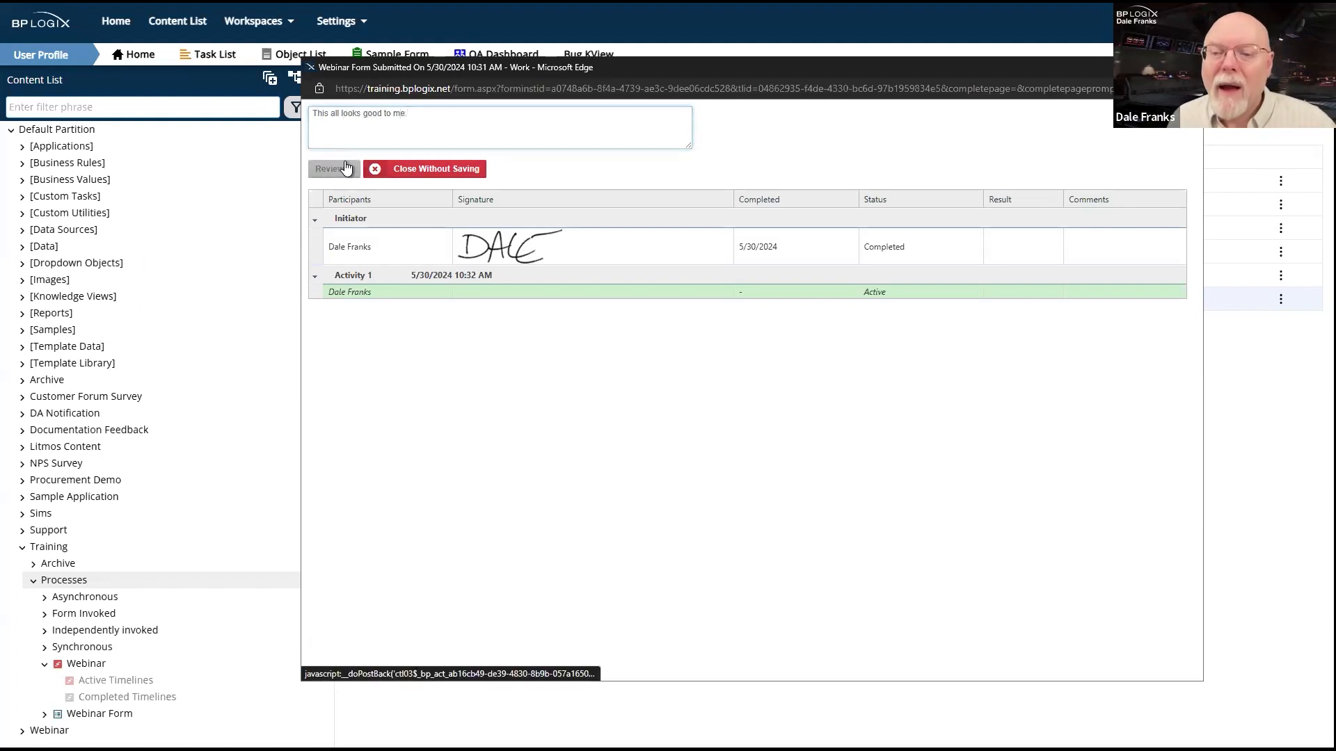
left_click(346, 168)
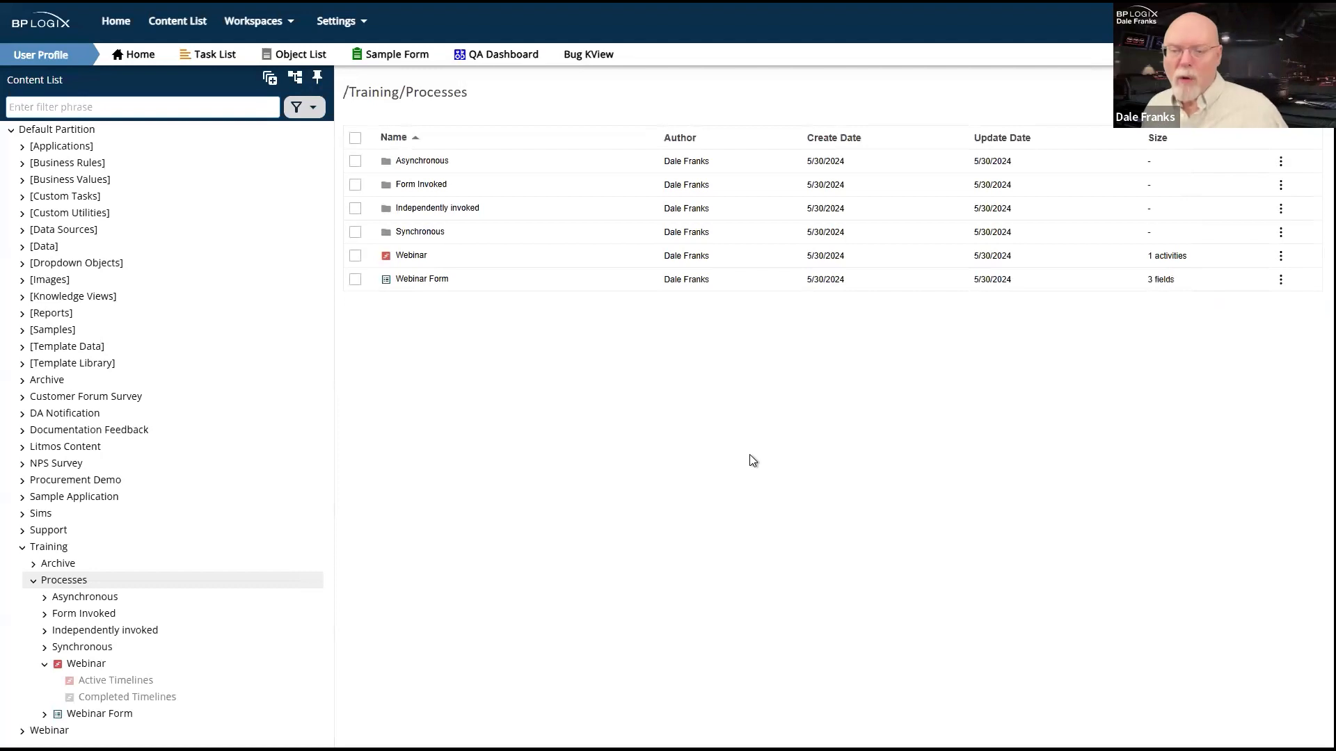
Open the newest completed Webinar timeline instance and examine the Activity 1 result and comment in its routing slip.
left_click(140, 696)
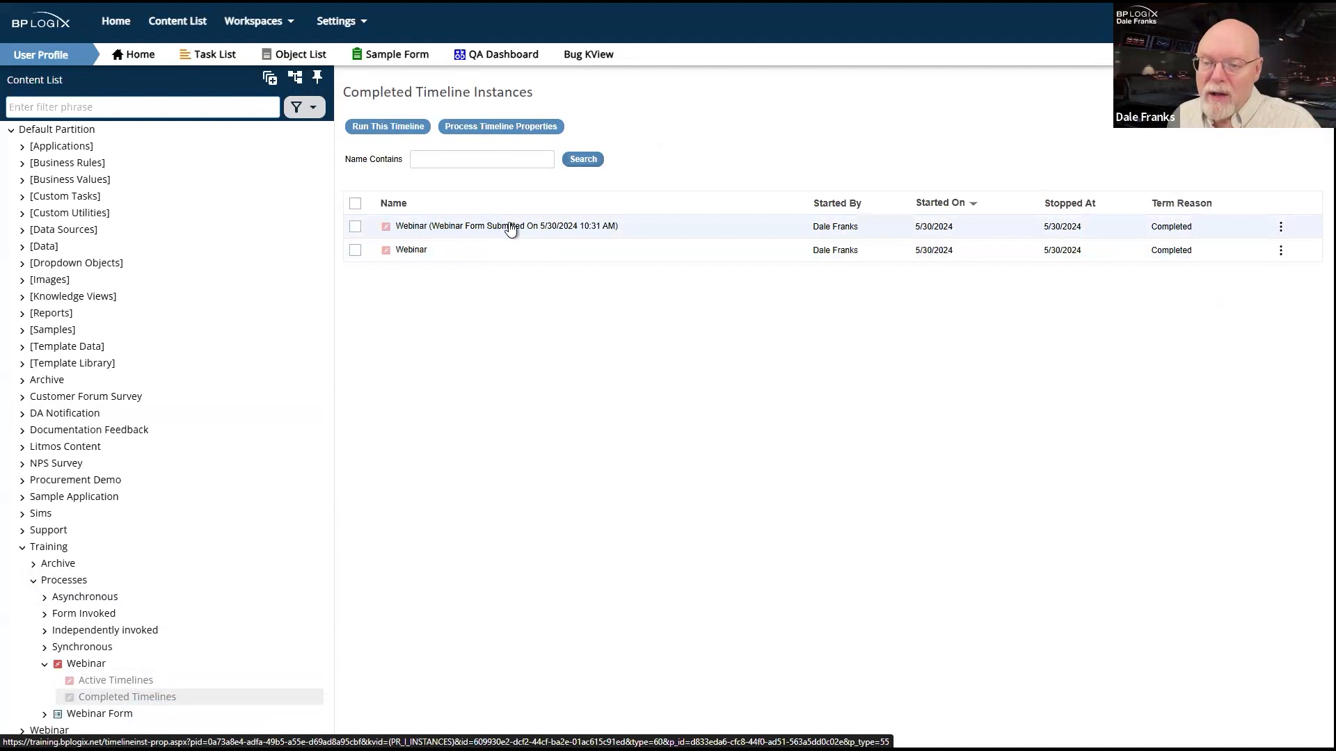
left_click(356, 229)
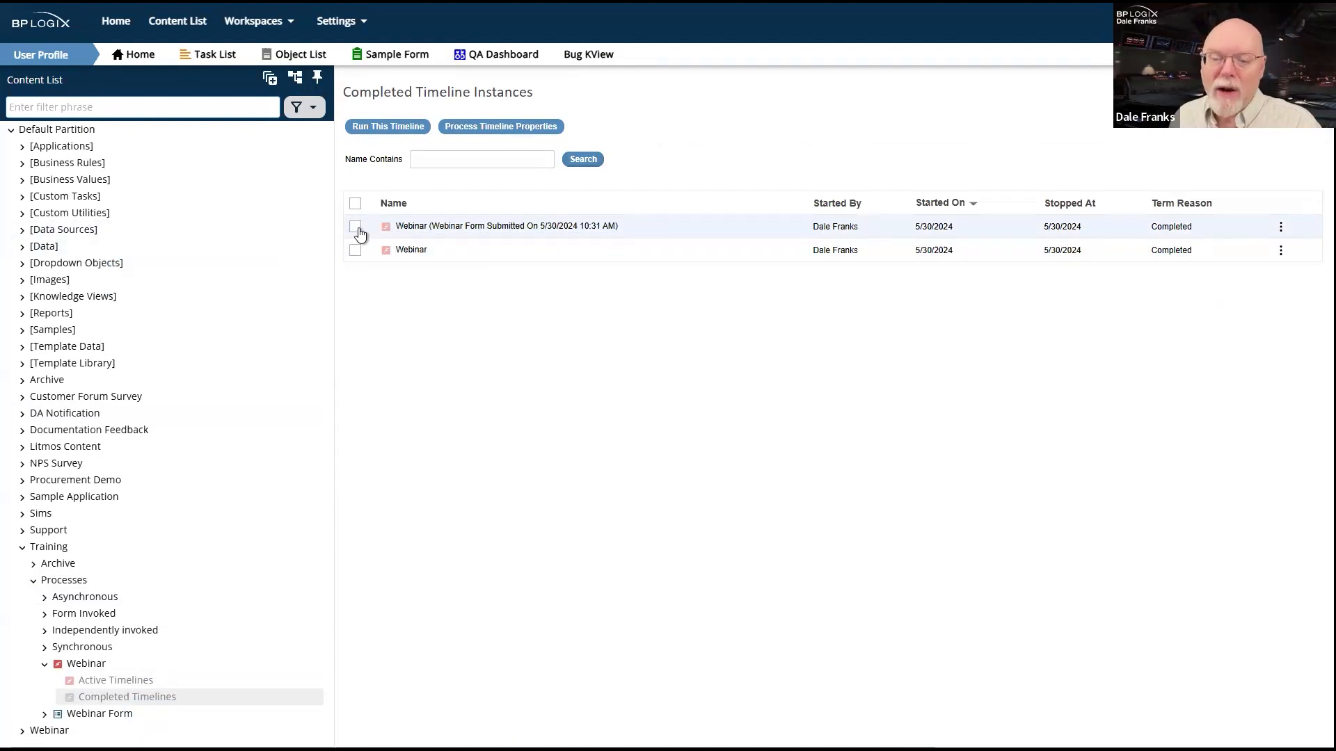
left_click(417, 128)
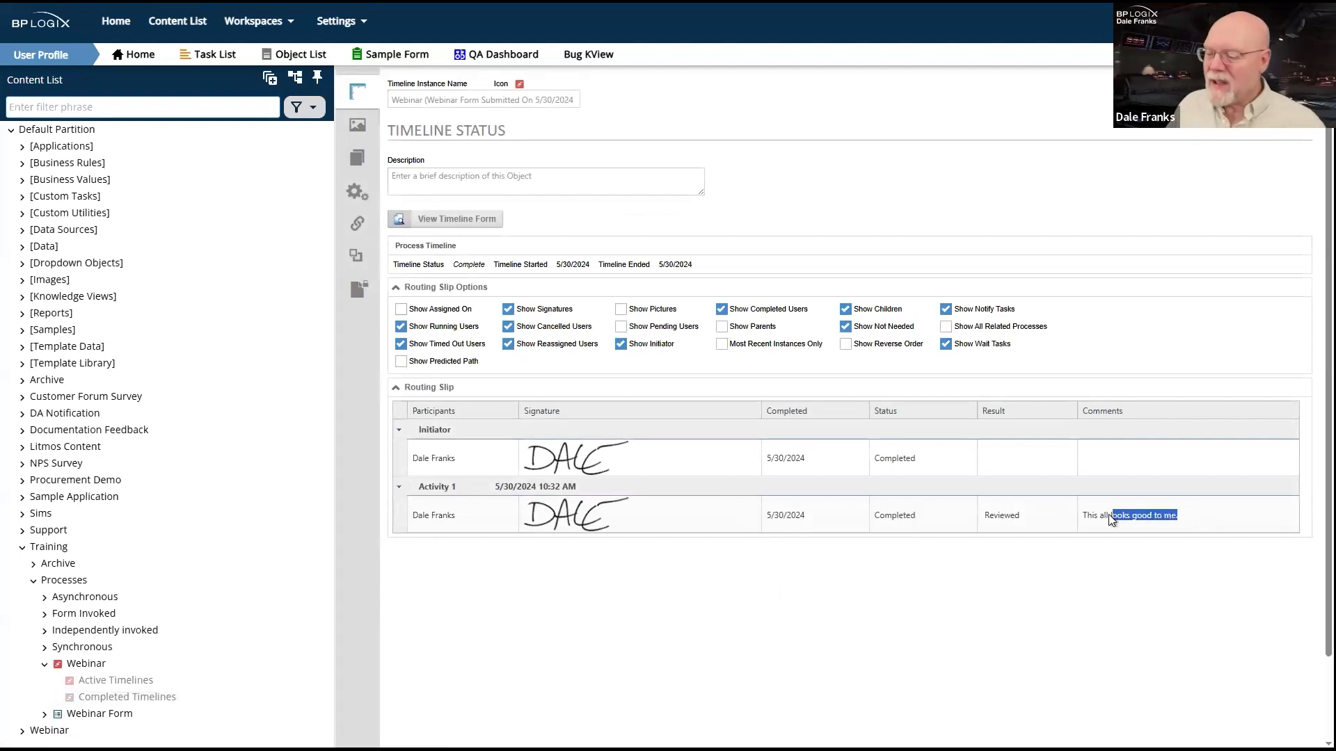
left_click(1072, 626)
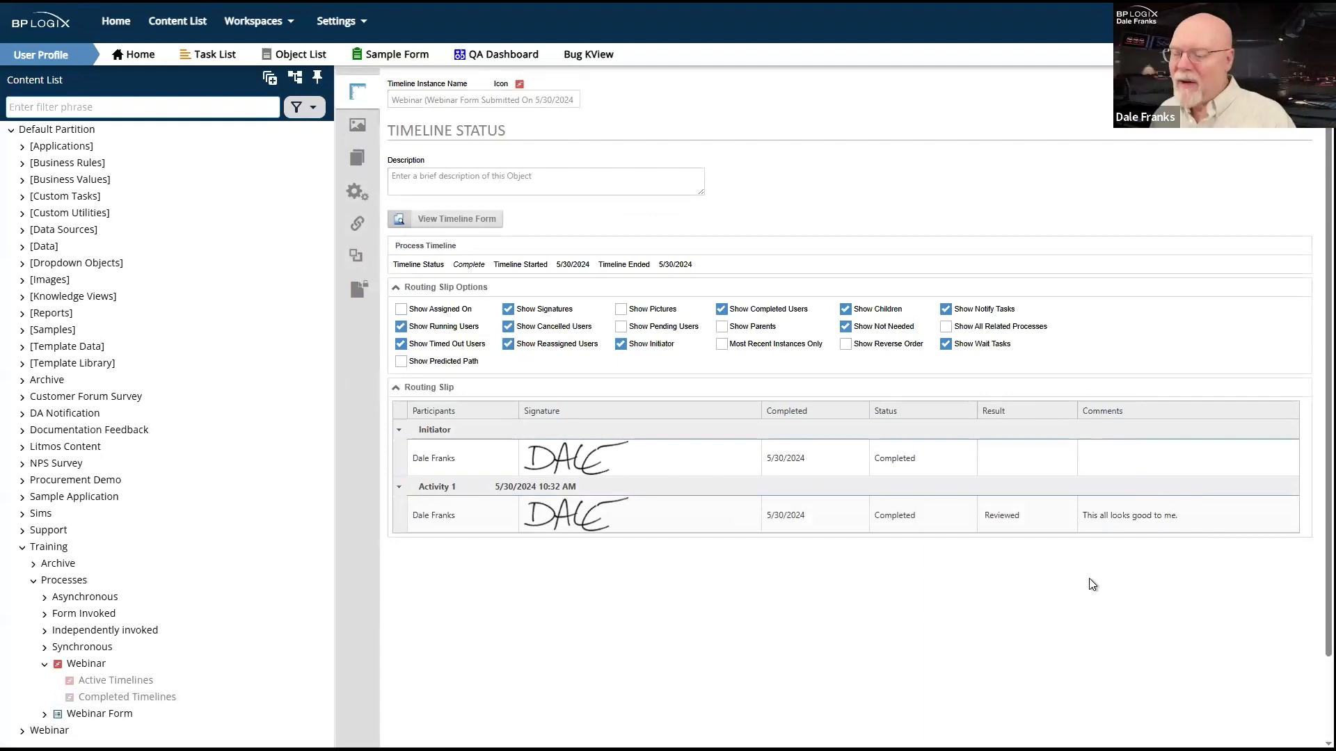
left_click_drag(1179, 515, 1078, 518)
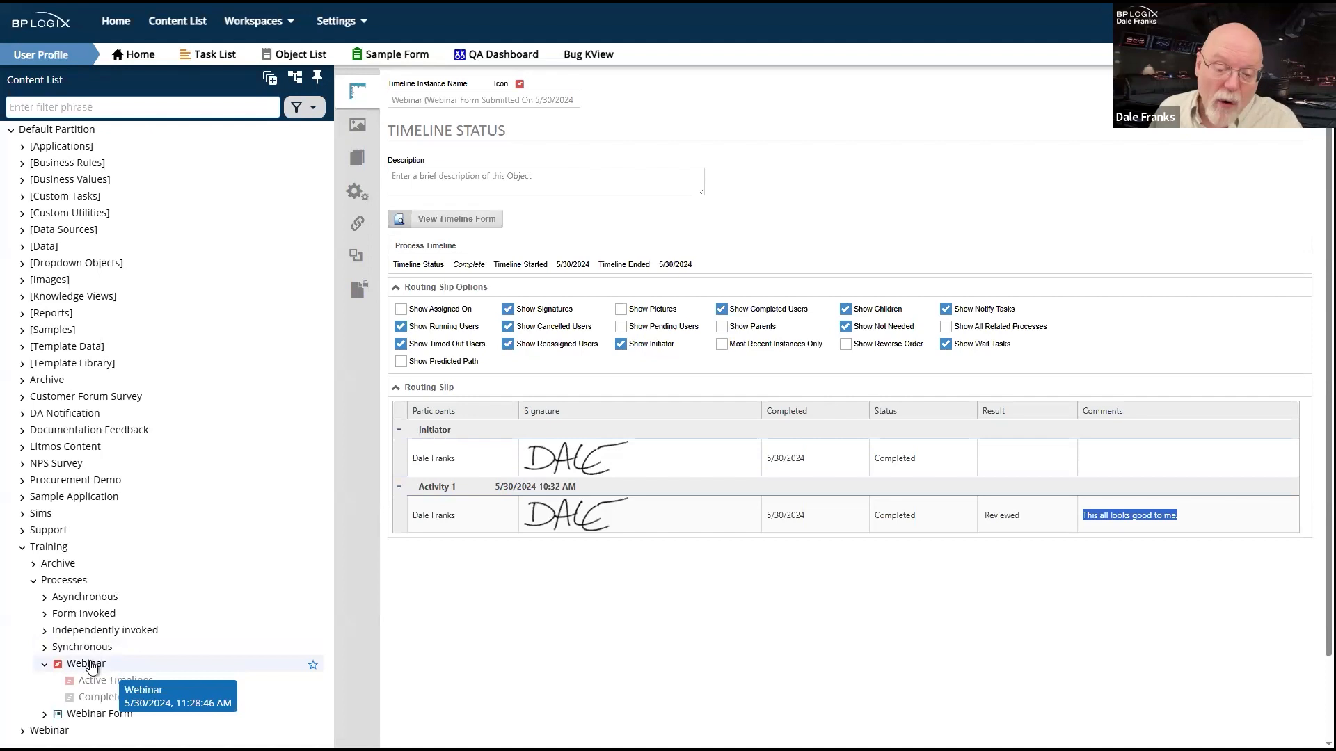
View the timeline's form, check the Activity 1 comment in its routing slip, and close the form window.
left_click(438, 221)
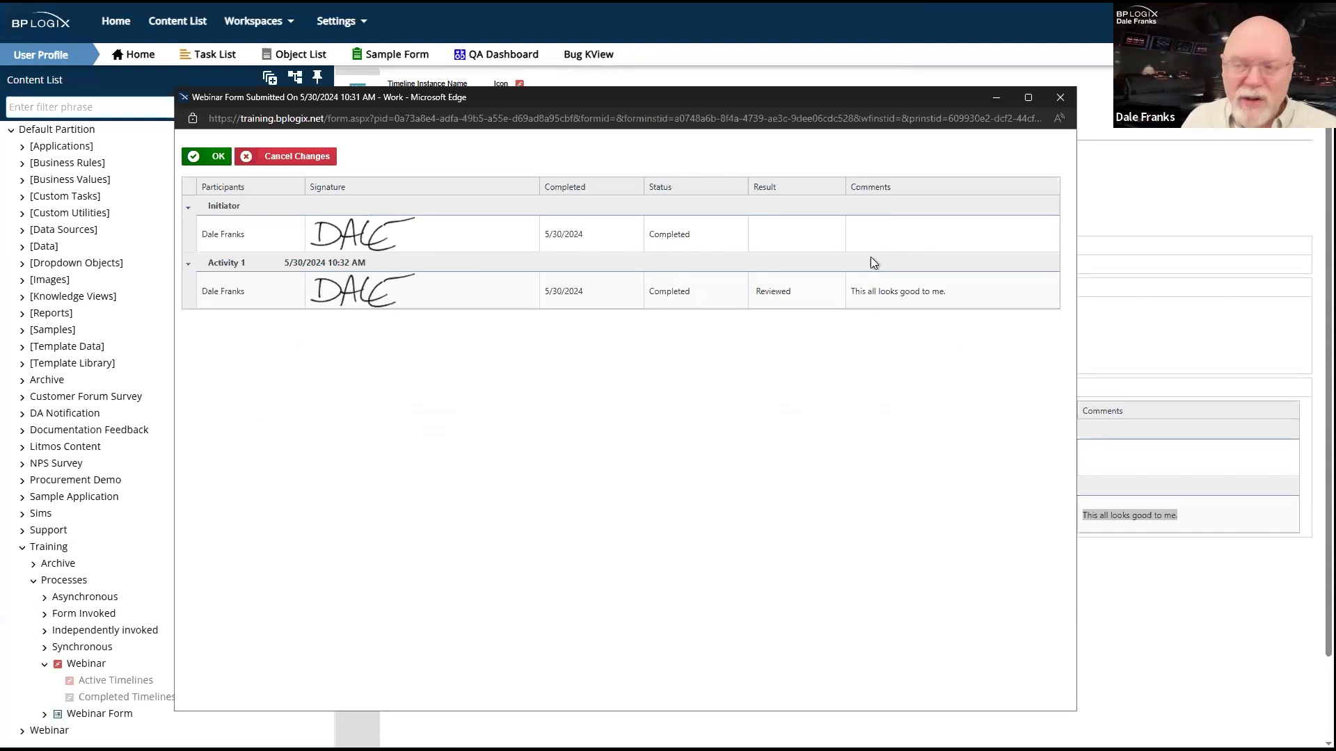
left_click_drag(966, 291, 853, 294)
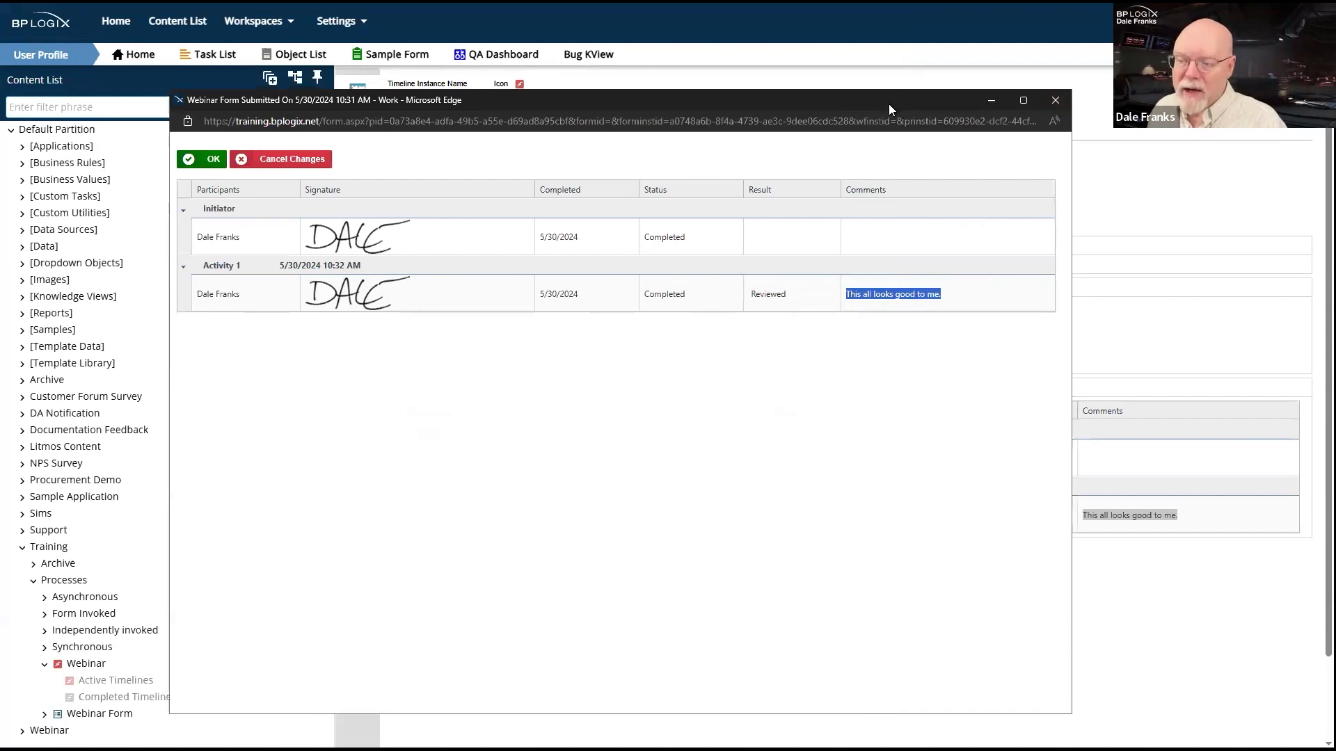
left_click_drag(888, 103, 840, 127)
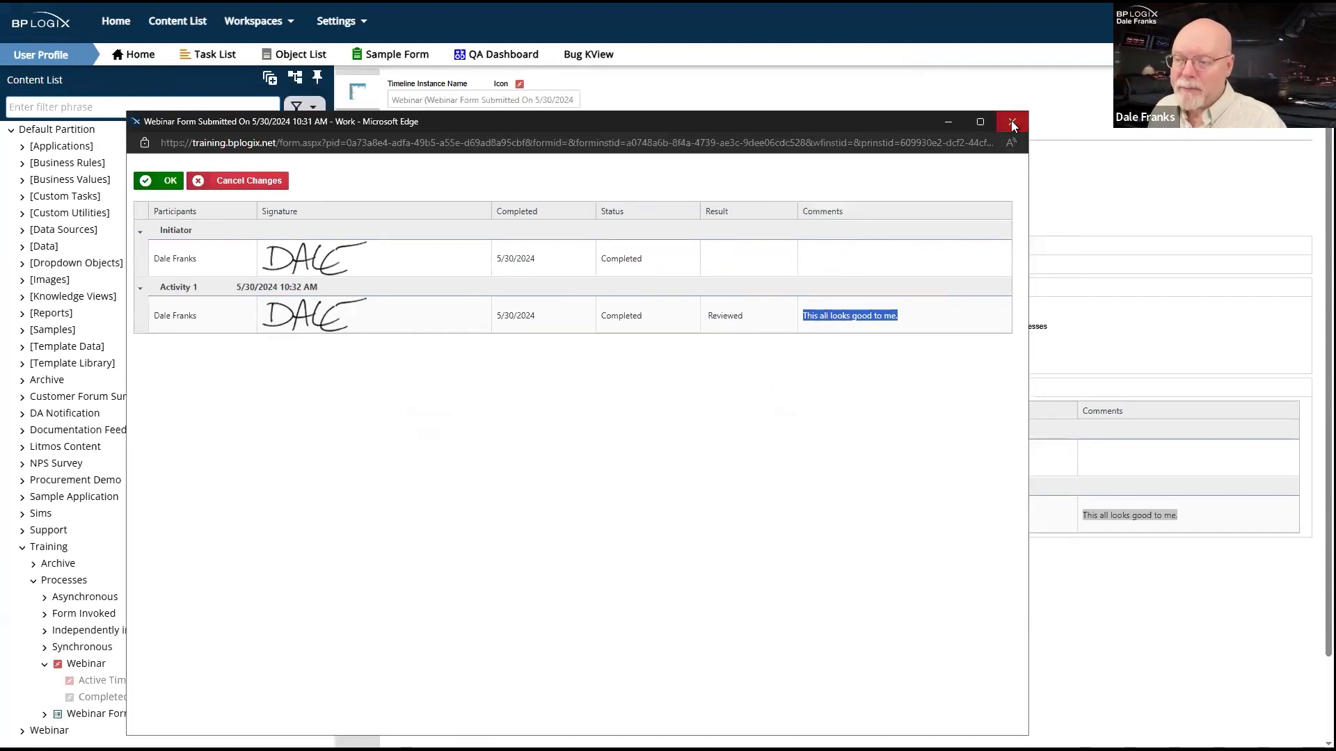
left_click(1012, 124)
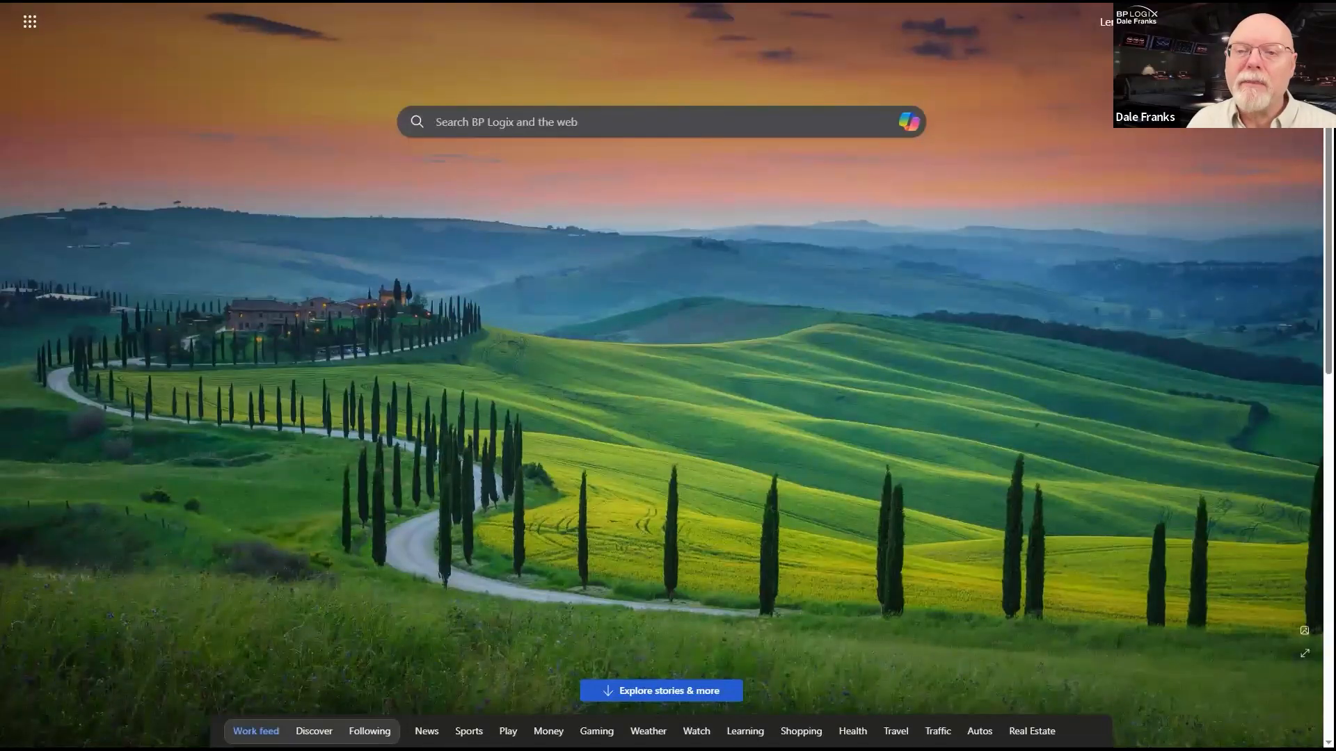
Switch to the BP Logix Product Documentation and open the Timeline Activity System Variables topic of the System Variables guide.
left_click(43, 6)
left_click(101, 75)
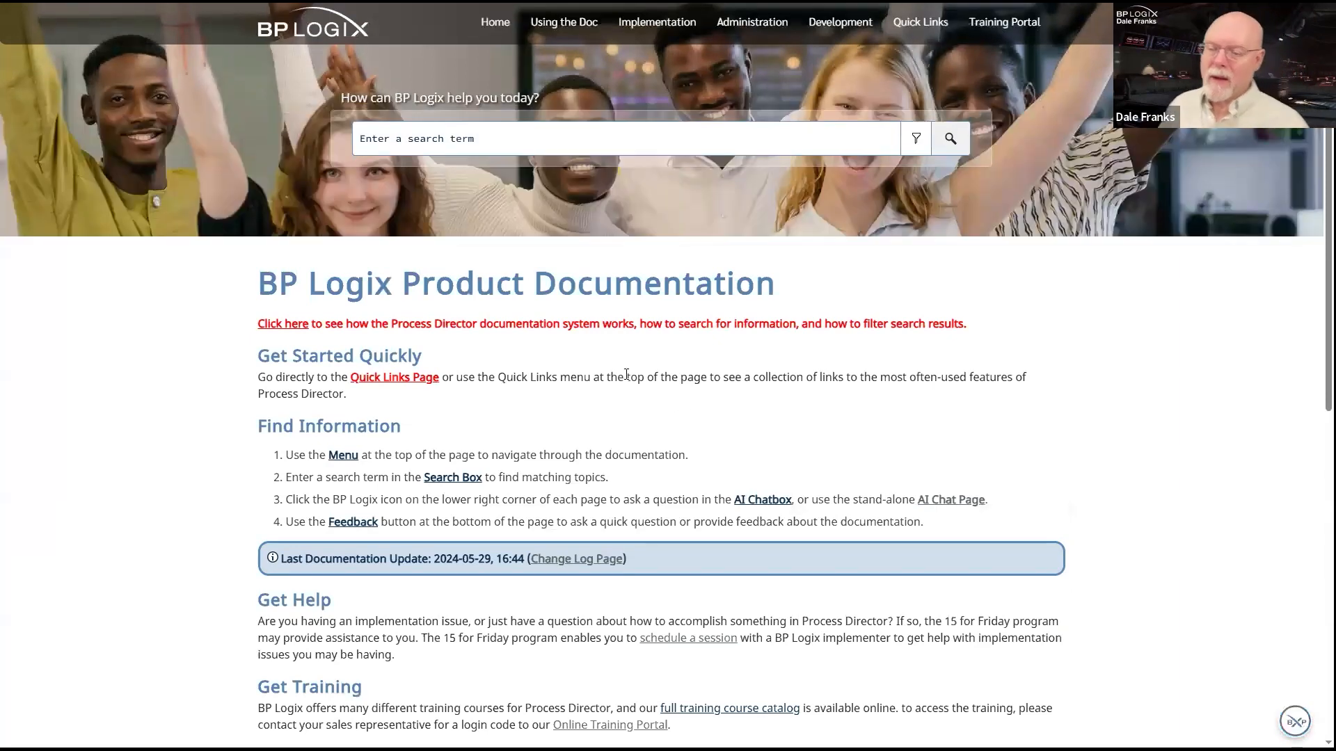
mouse_move(734, 26)
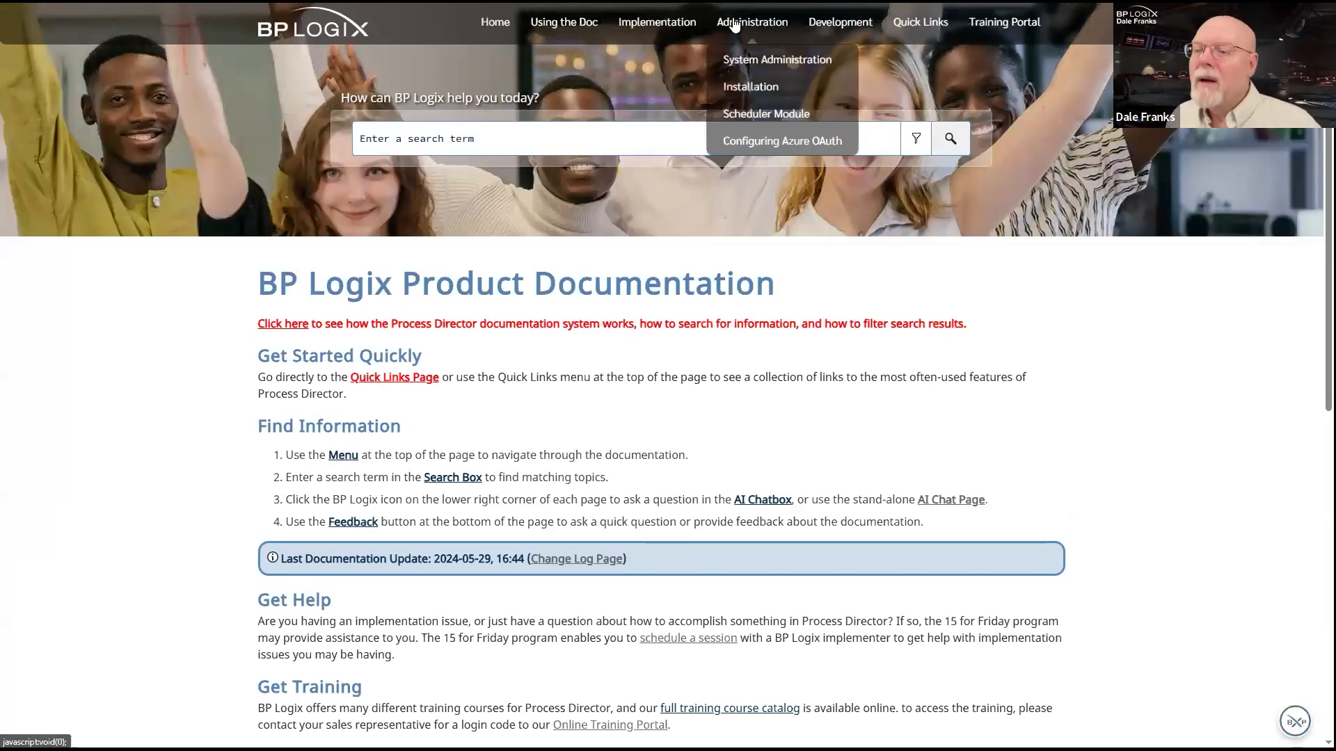
mouse_move(689, 26)
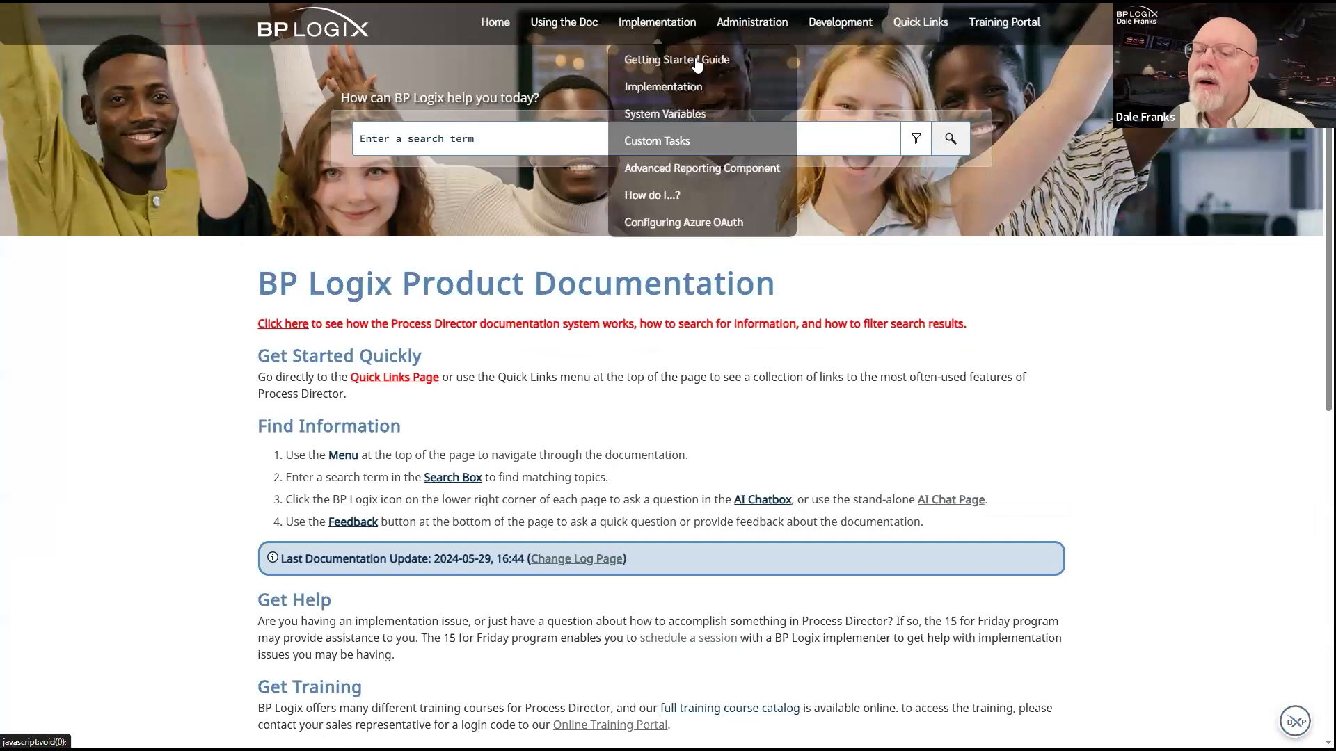
left_click(685, 117)
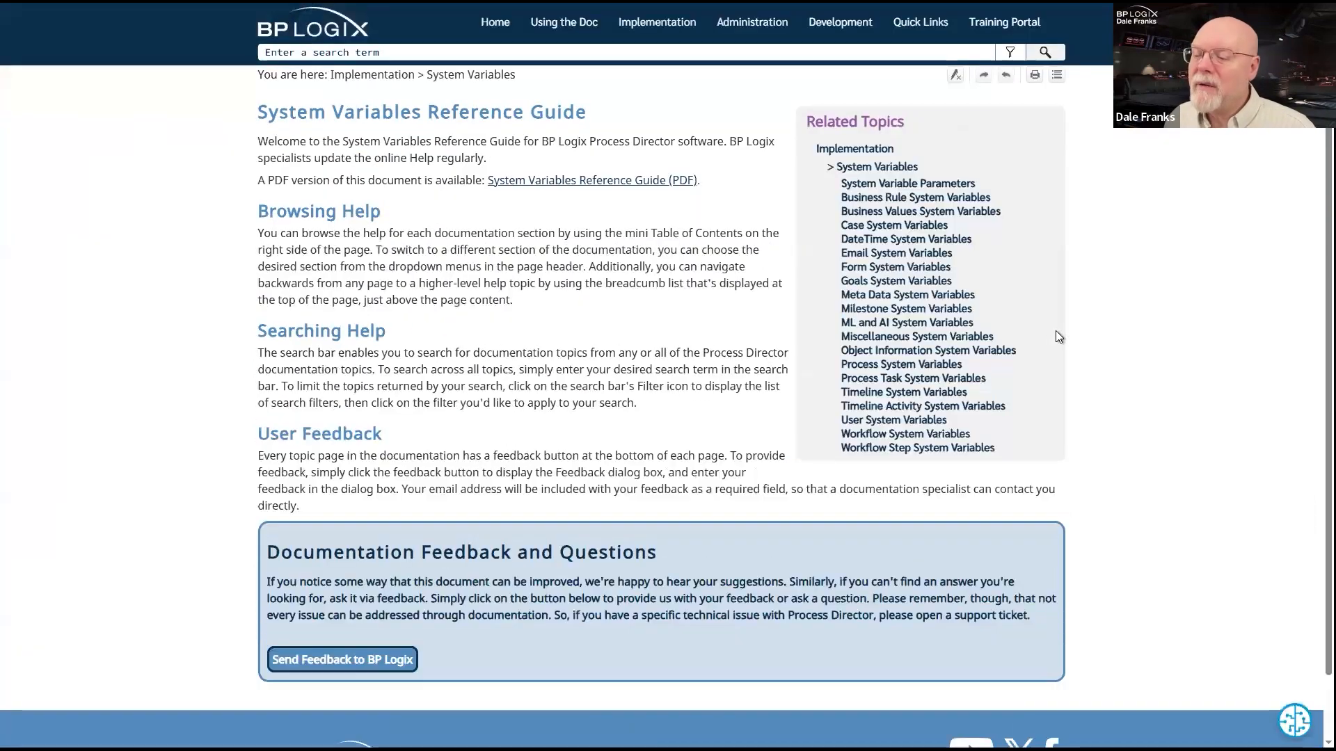
left_click(950, 407)
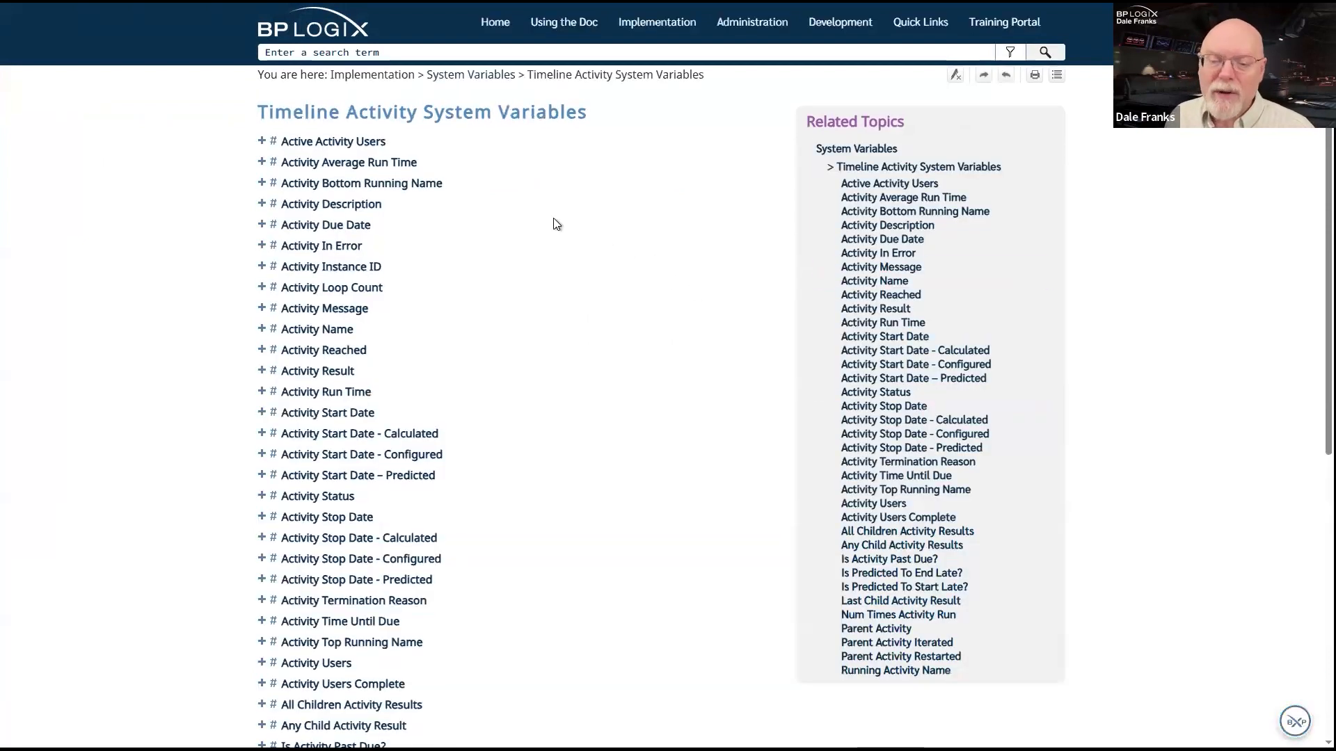
Expand the Activity Users Complete entry and examine its system variable tag and modifiers.
scroll(556, 224, "down", 2)
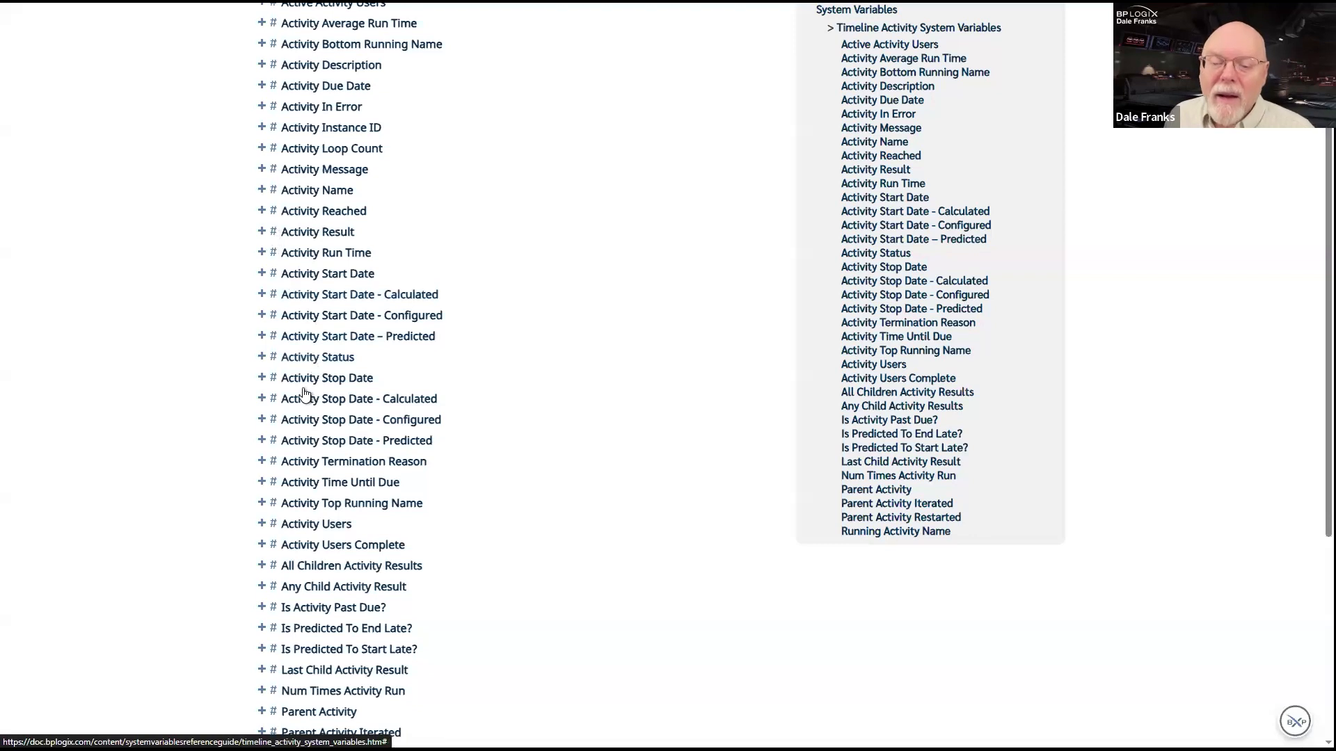
left_click(274, 547)
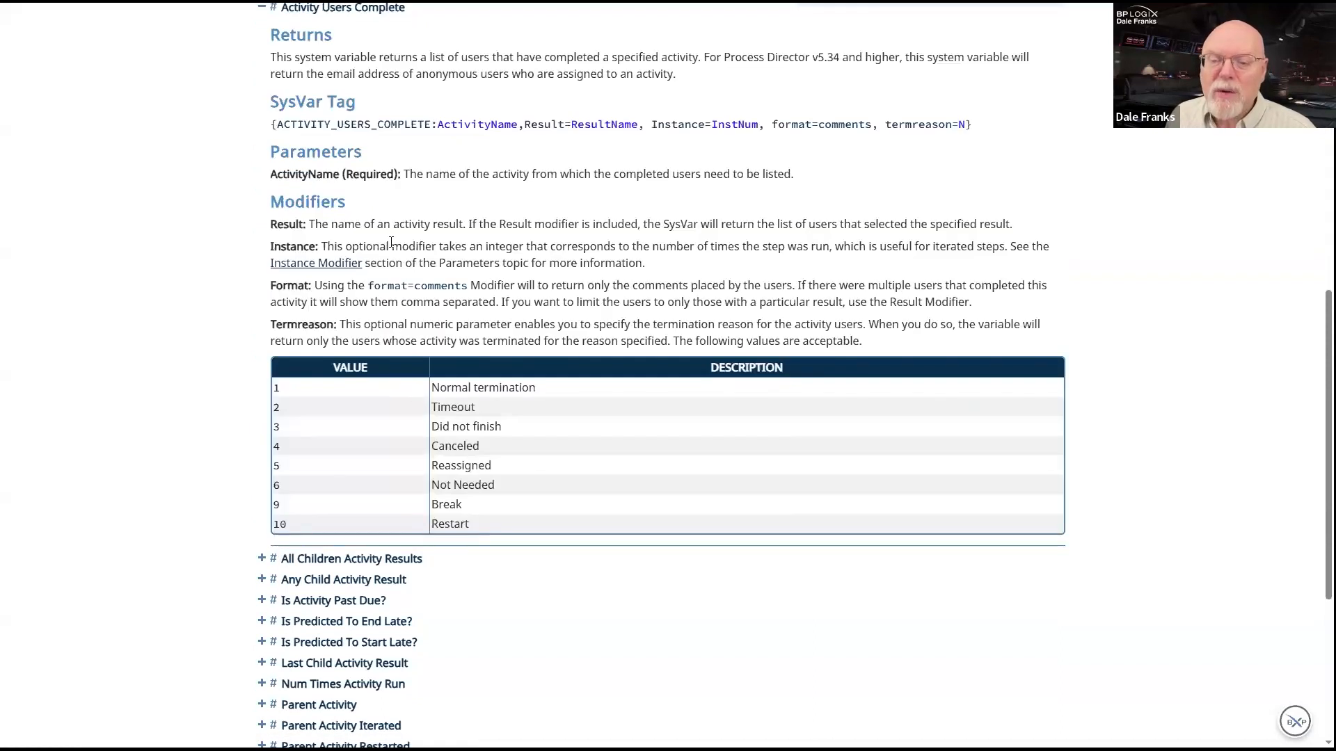
scroll(391, 241, "up", 4)
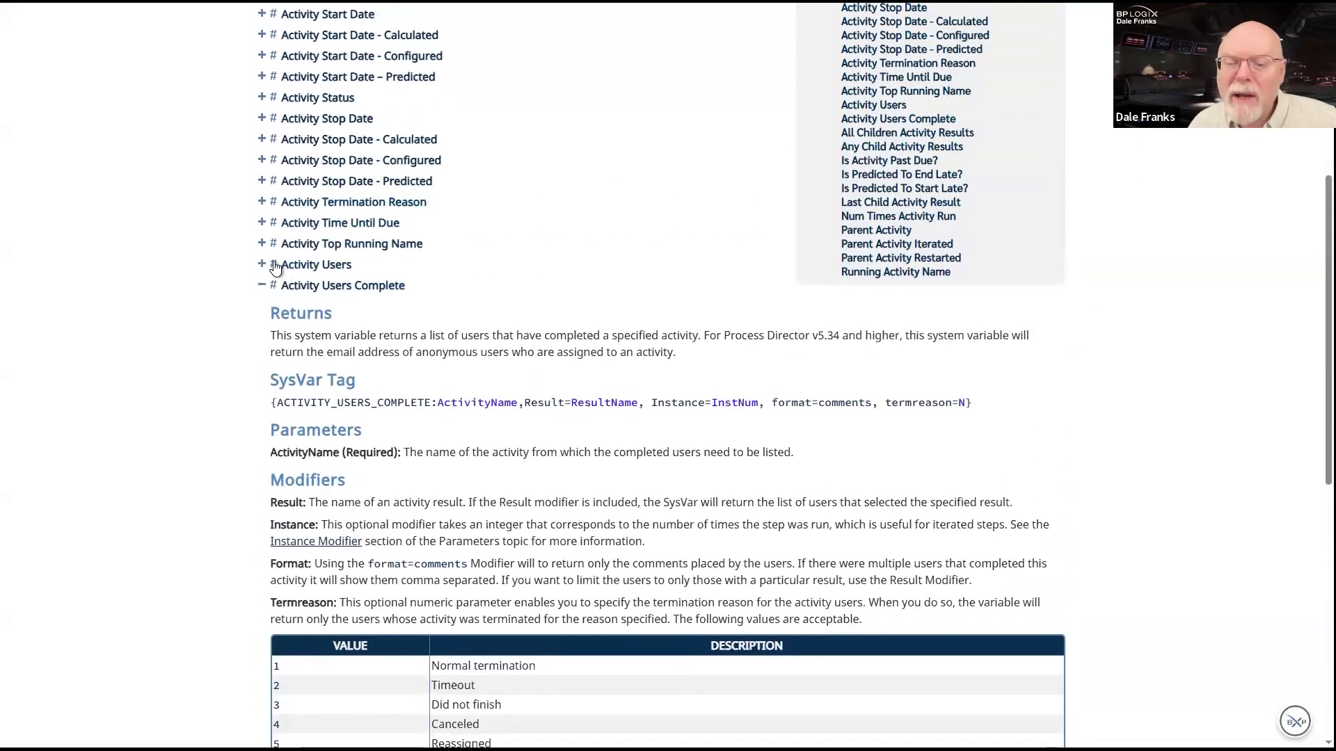
Expand the Activity Users entry, examine its system variable tag and modifiers, and collapse it again.
left_click(275, 265)
scroll(511, 462, "down", 1)
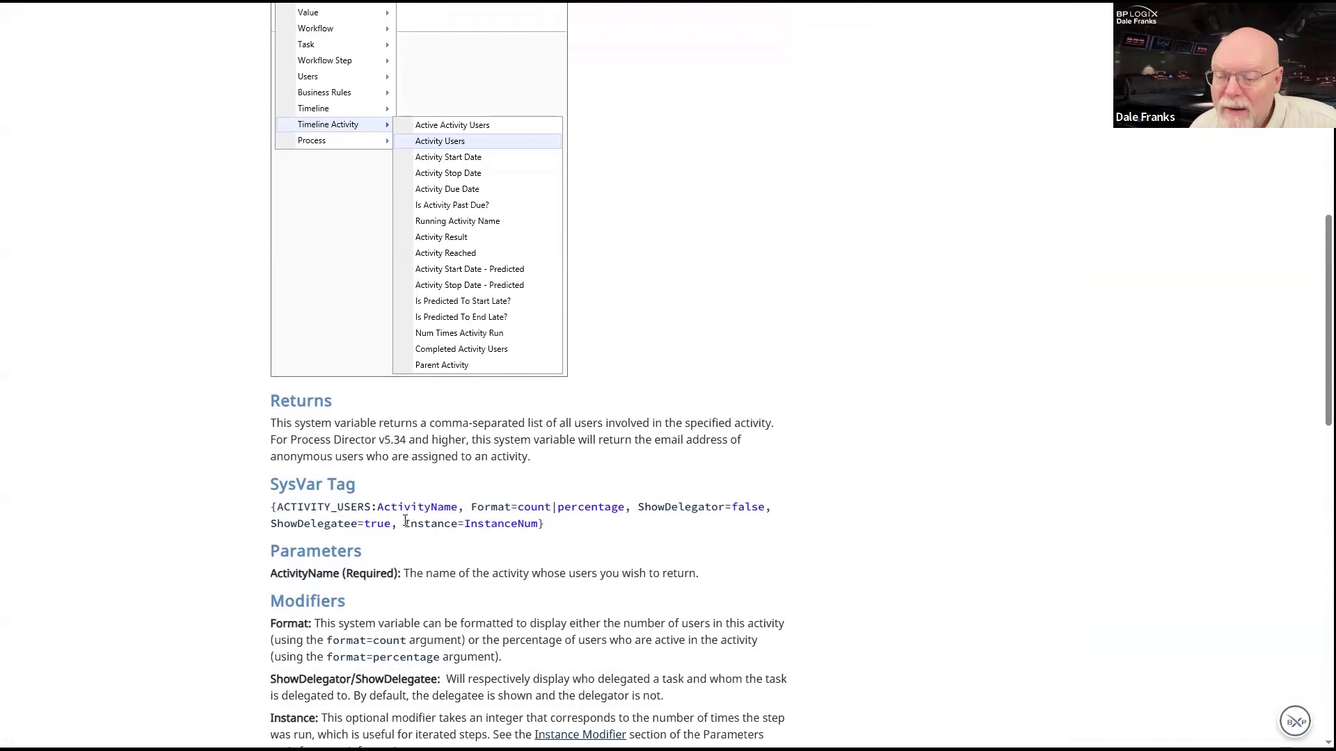
scroll(407, 527, "up", 6)
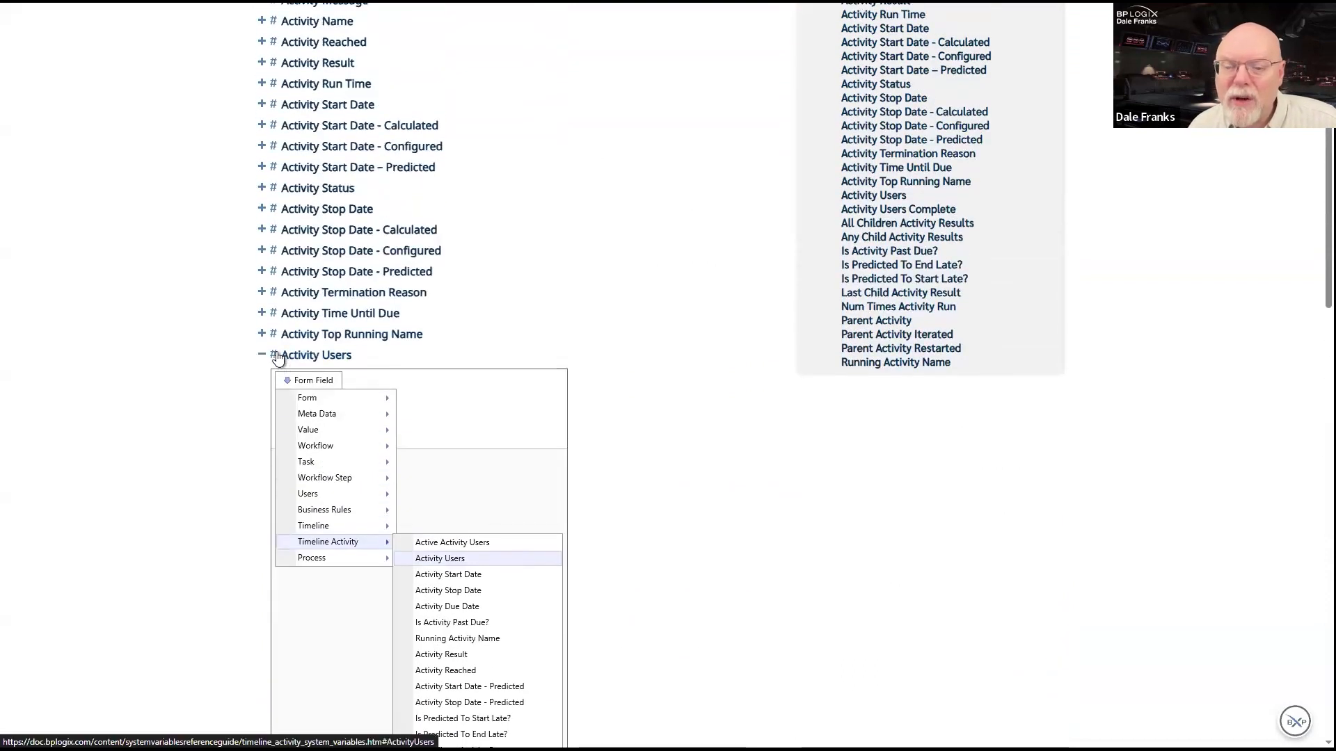
scroll(349, 340, "down", 5)
scroll(729, 354, "down", 2)
scroll(730, 355, "down", 1)
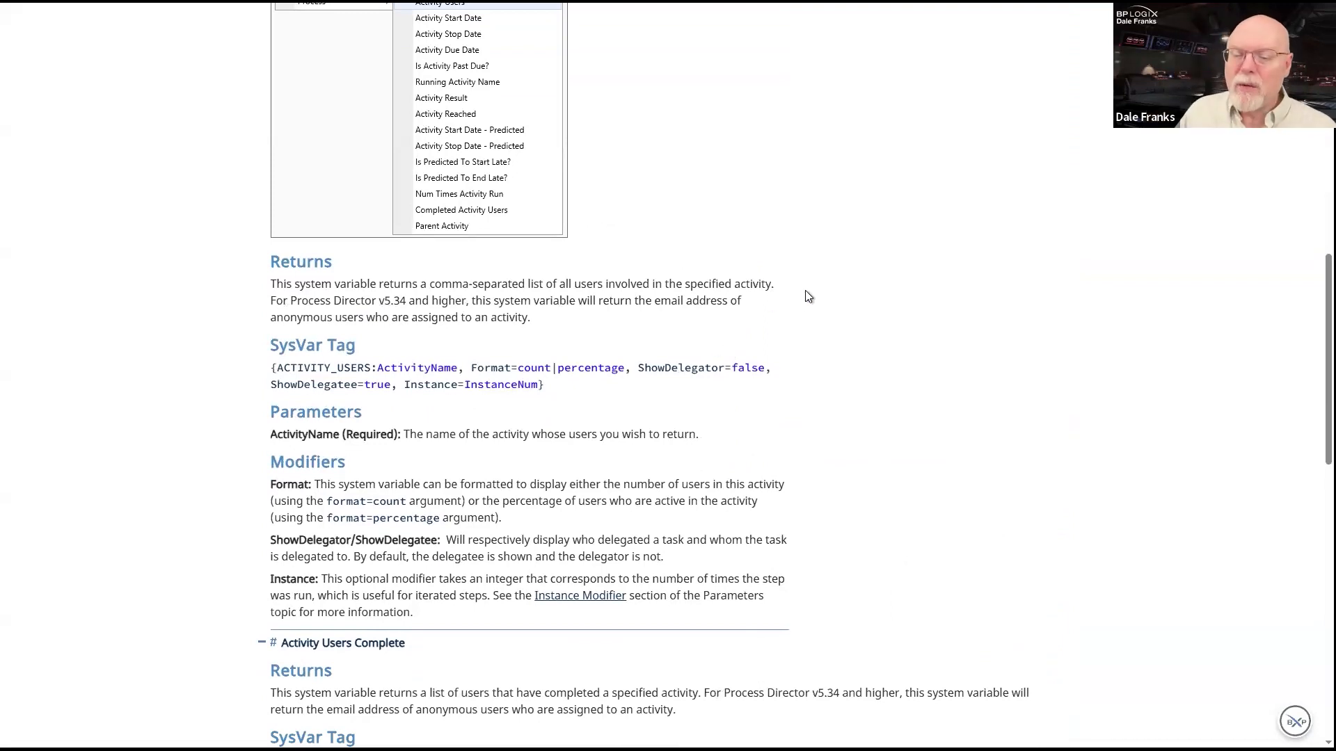
scroll(808, 296, "up", 5)
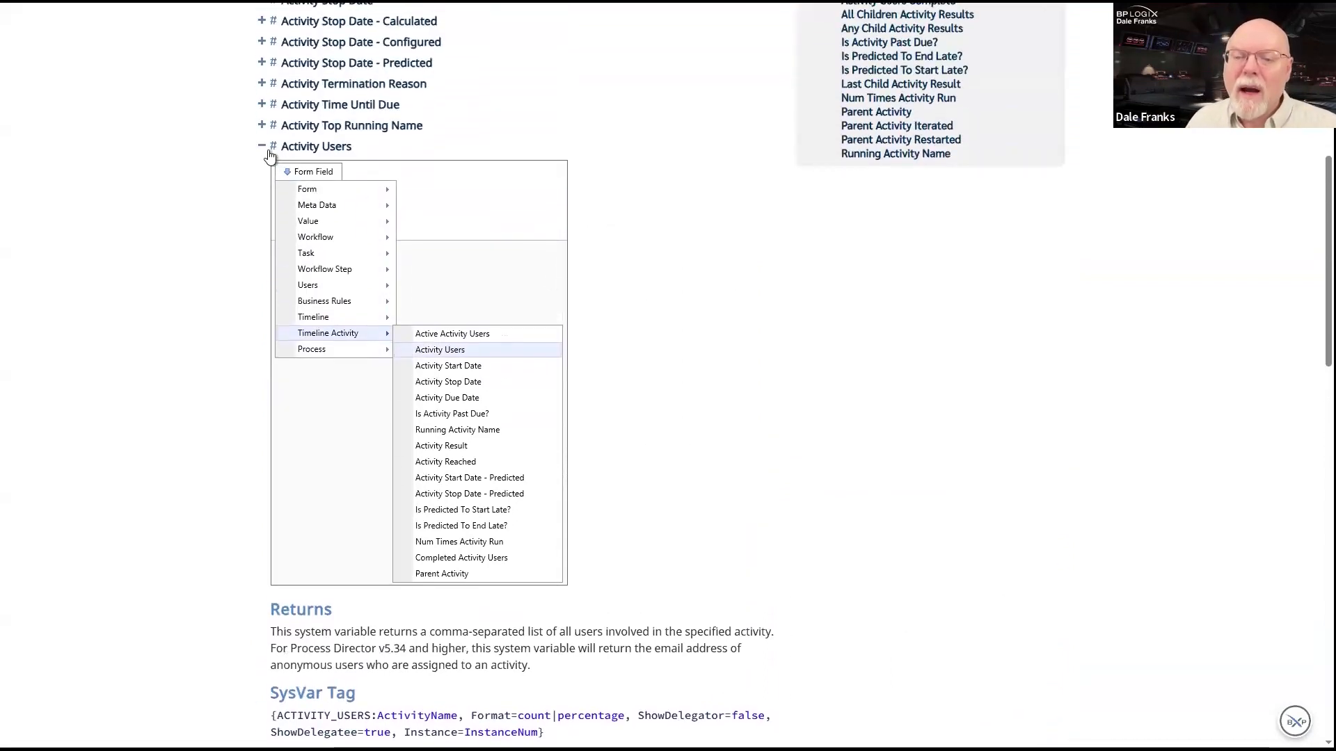
left_click(261, 149)
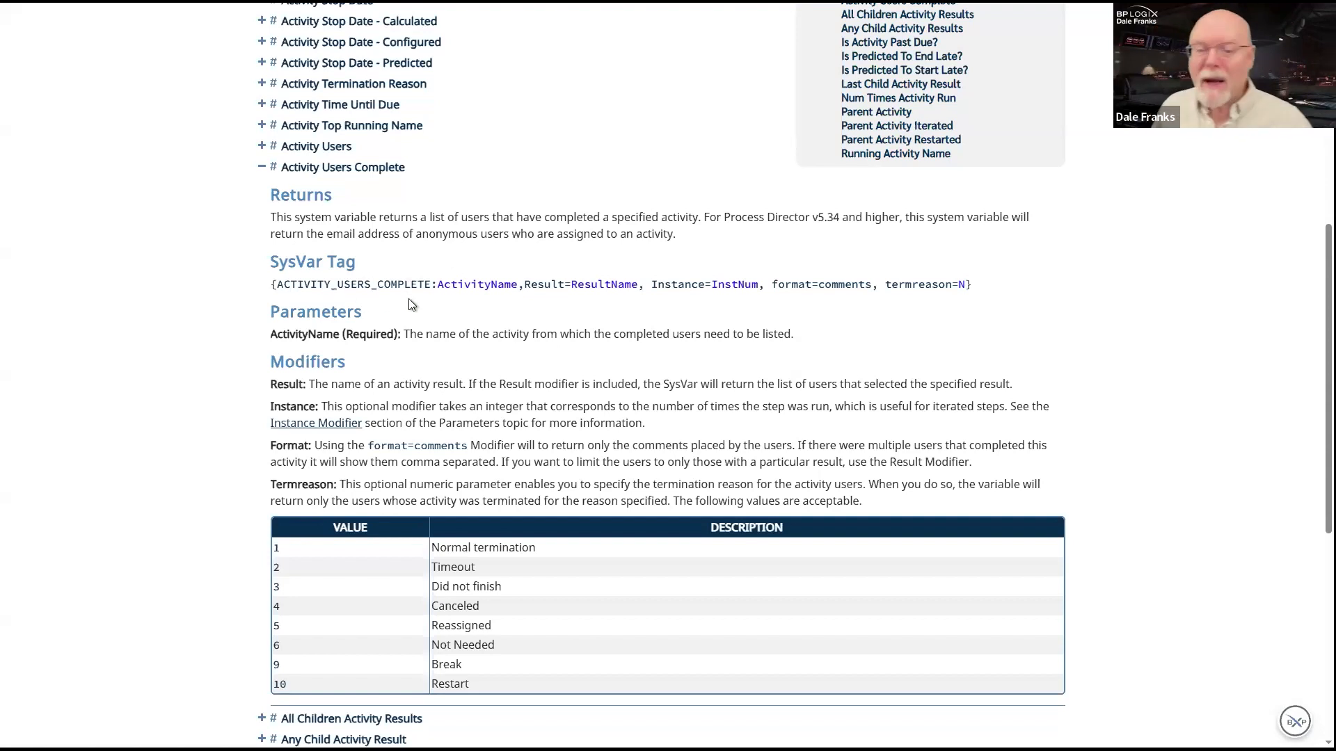
Examine the Activity Users Complete entry's returned user list, its ActivityName parameter and the format=comments modifier.
left_click_drag(431, 285, 357, 286)
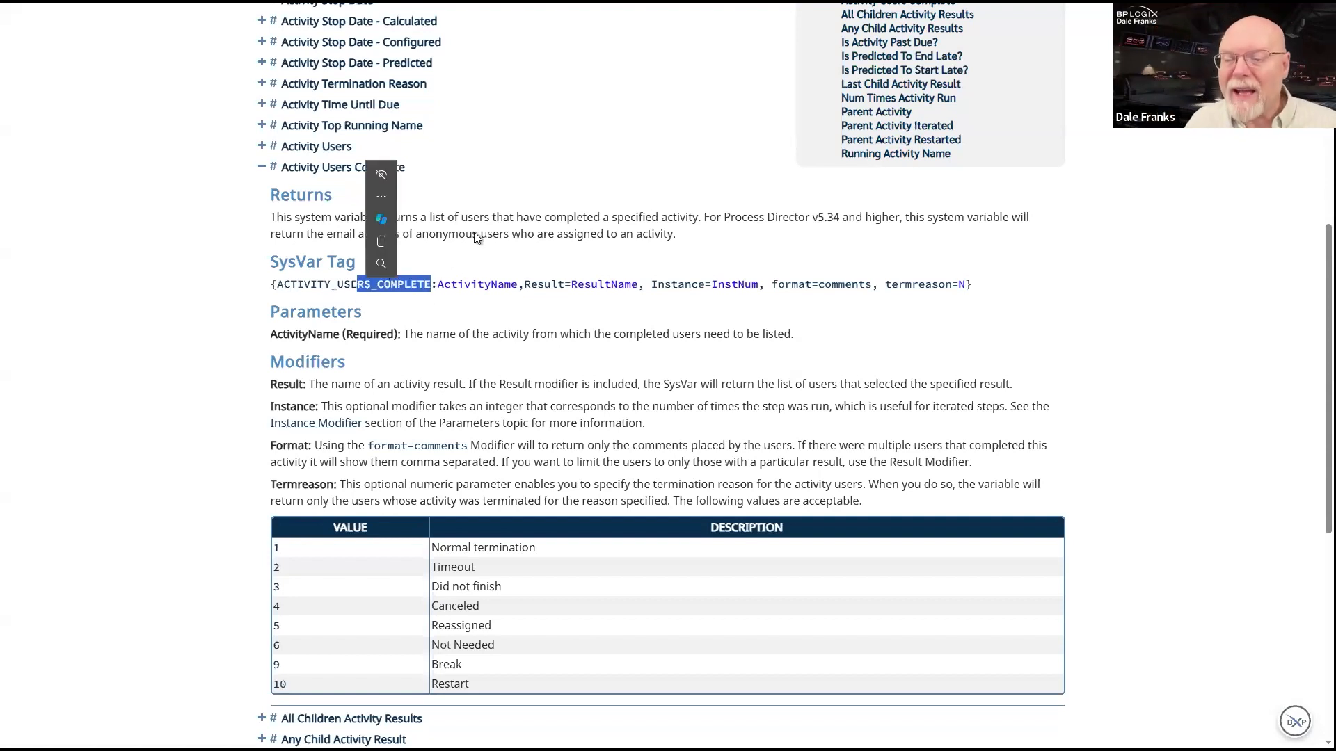
left_click_drag(697, 216, 426, 218)
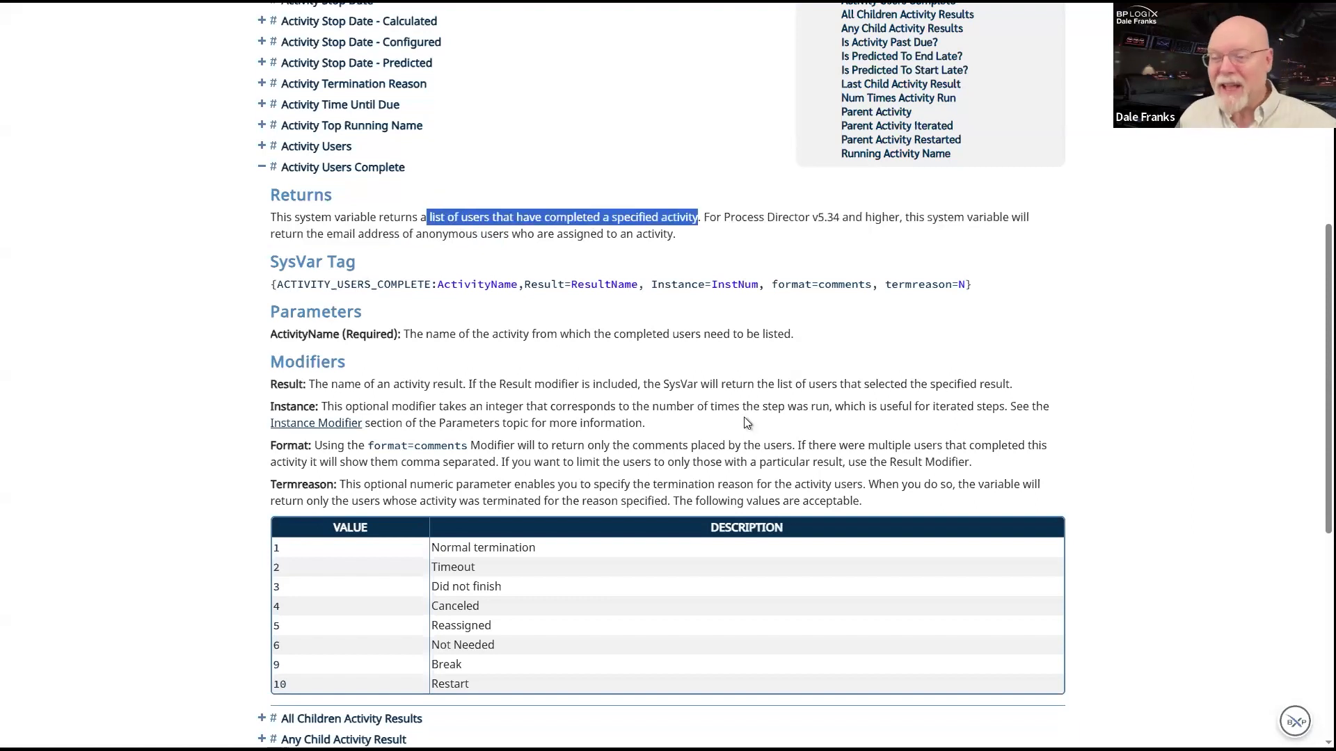
left_click(814, 473)
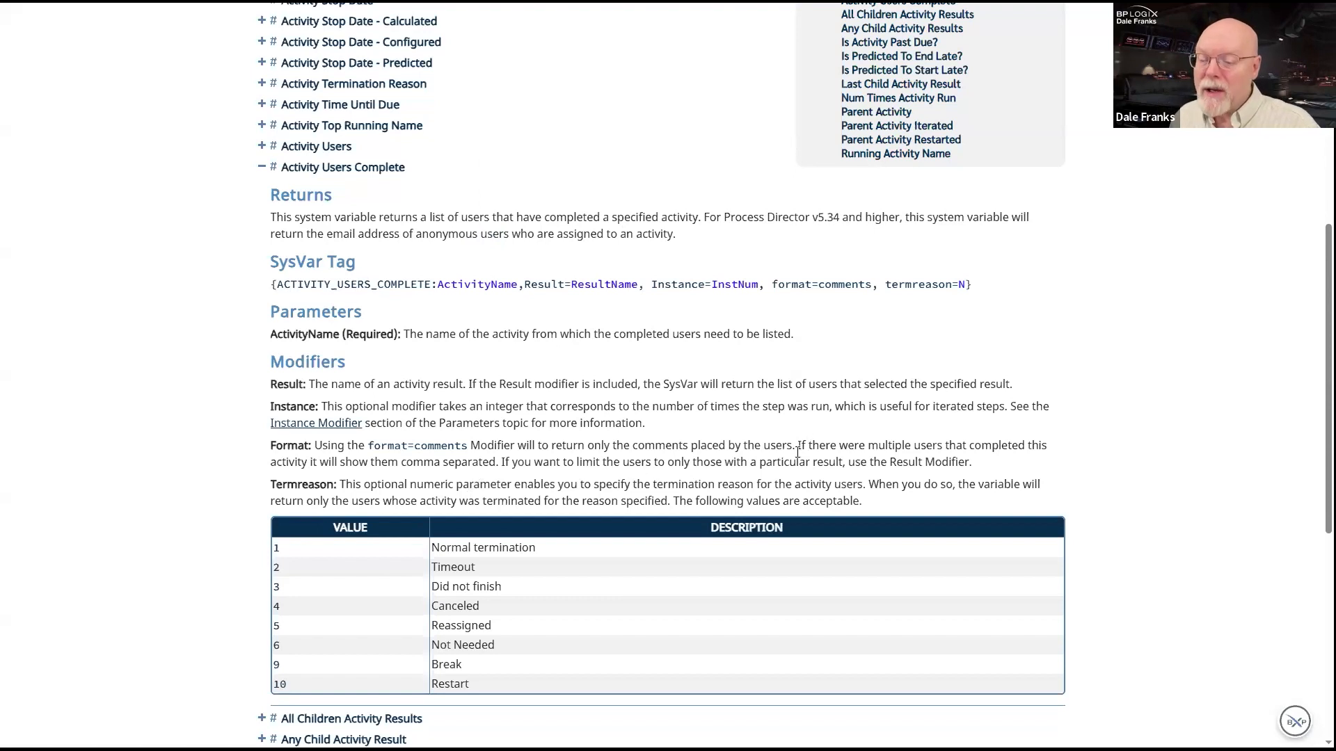
left_click_drag(795, 446, 264, 452)
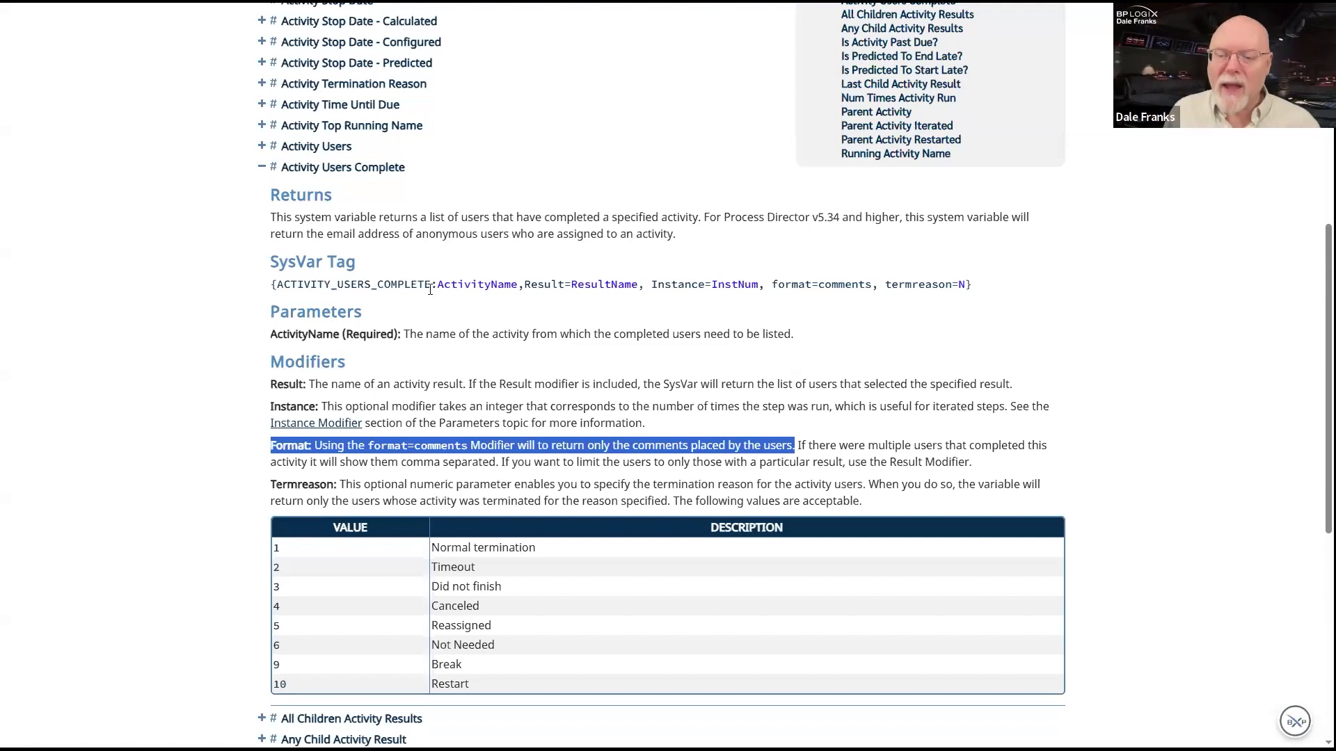
double_click(489, 284)
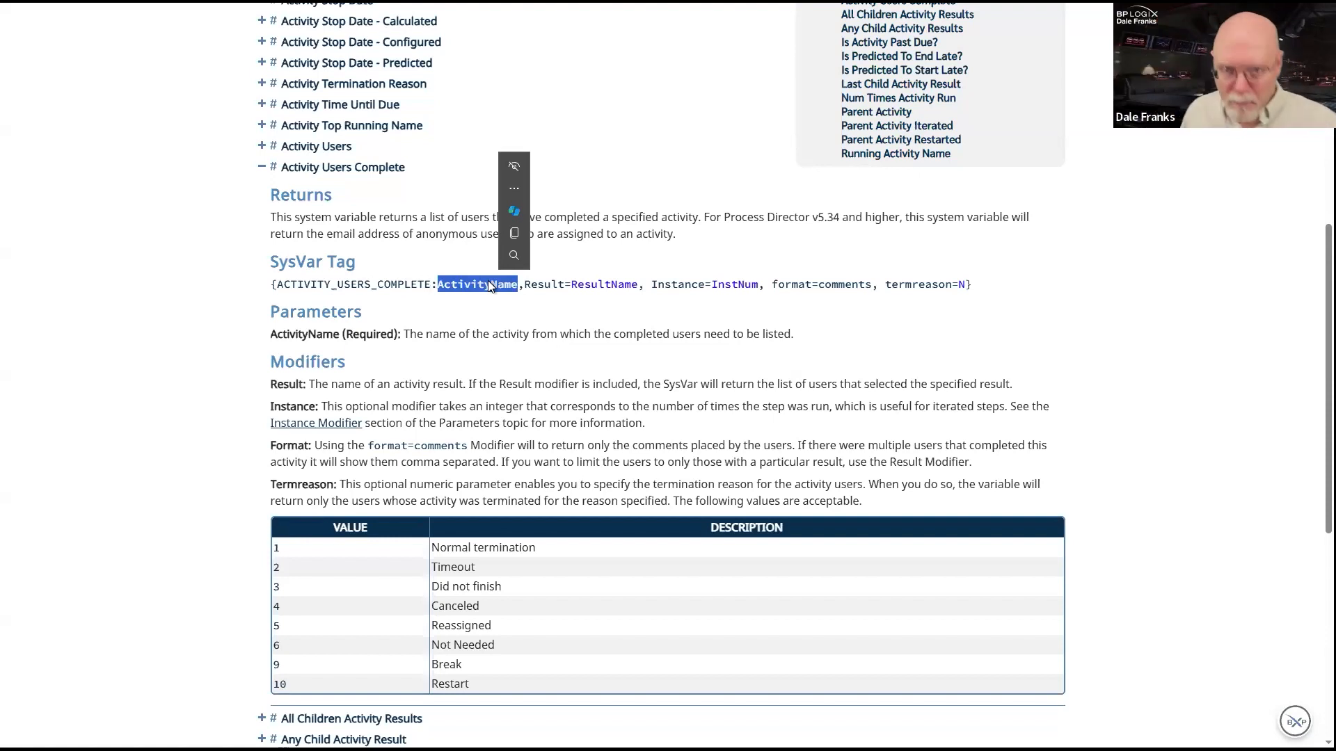
left_click(508, 394)
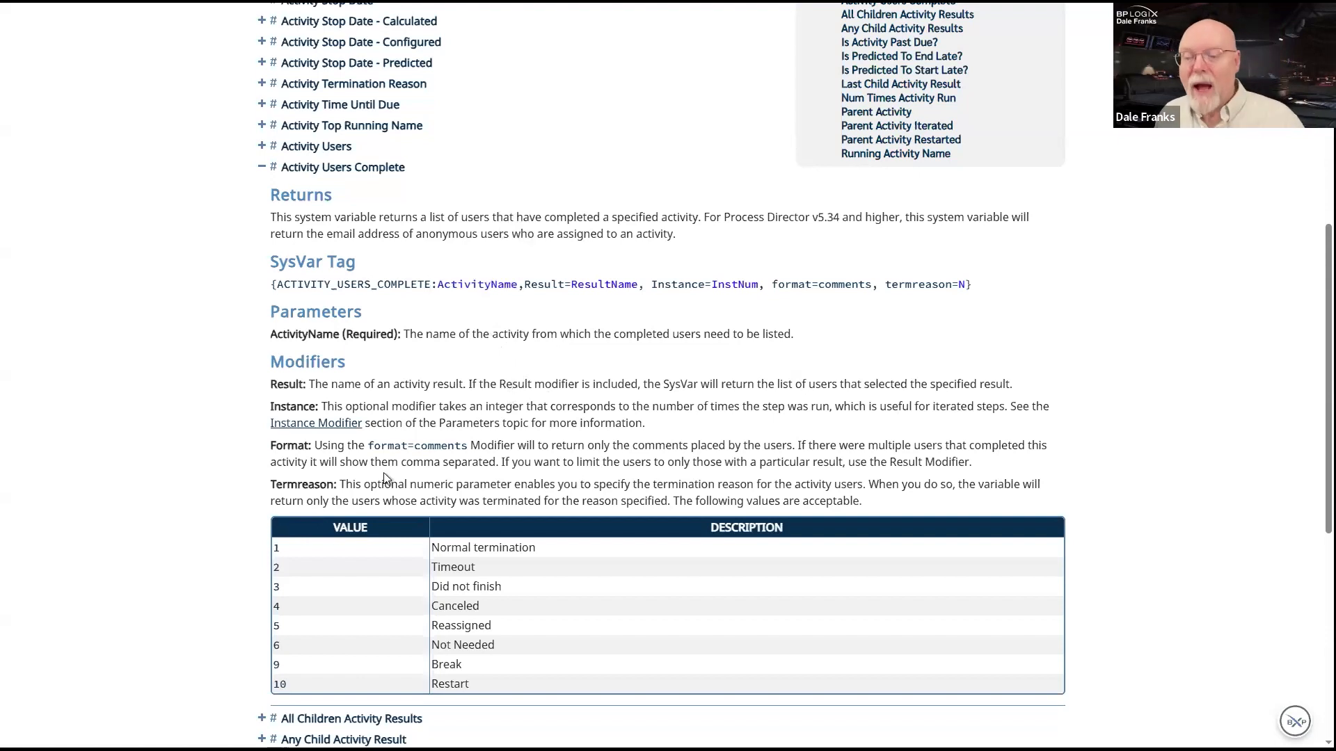
left_click_drag(800, 445, 237, 454)
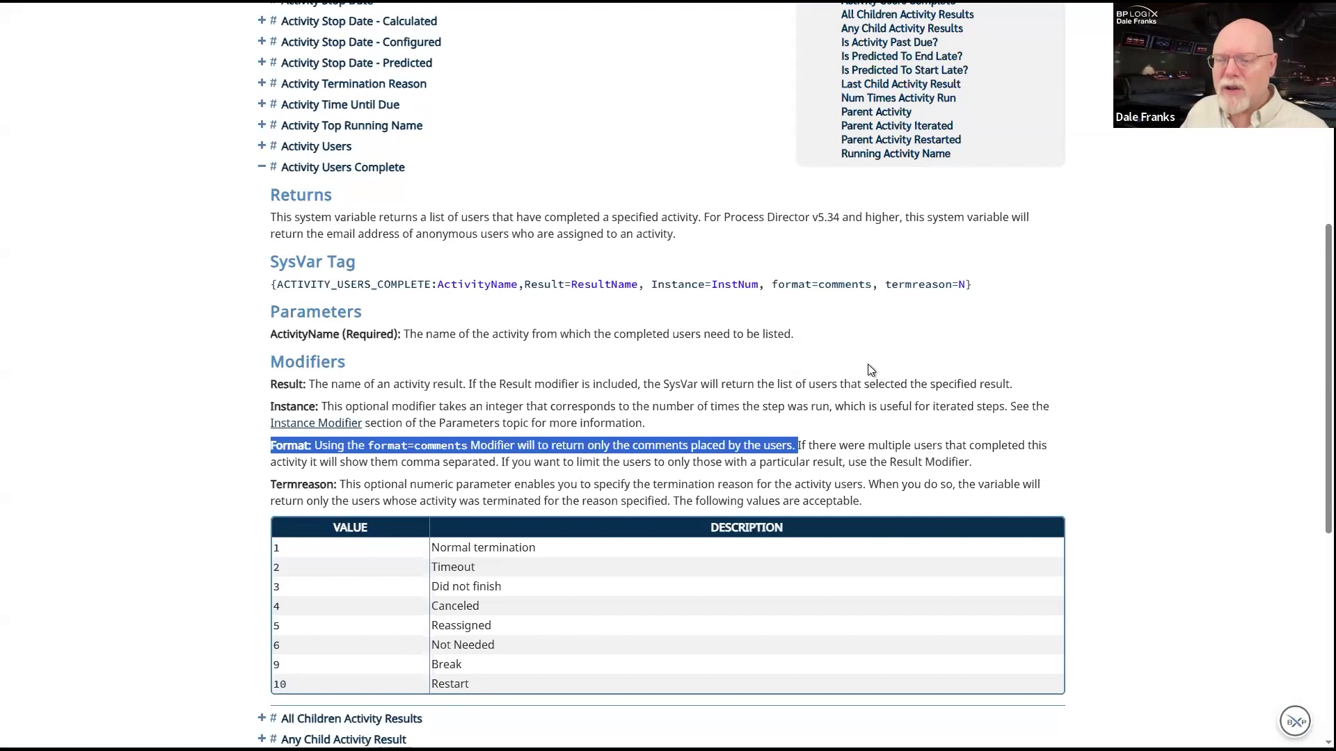
Copy the full ACTIVITY_USERS_COMPLETE tag and switch back to Process Director's Training/Processes folder.
left_click_drag(995, 278, 248, 292)
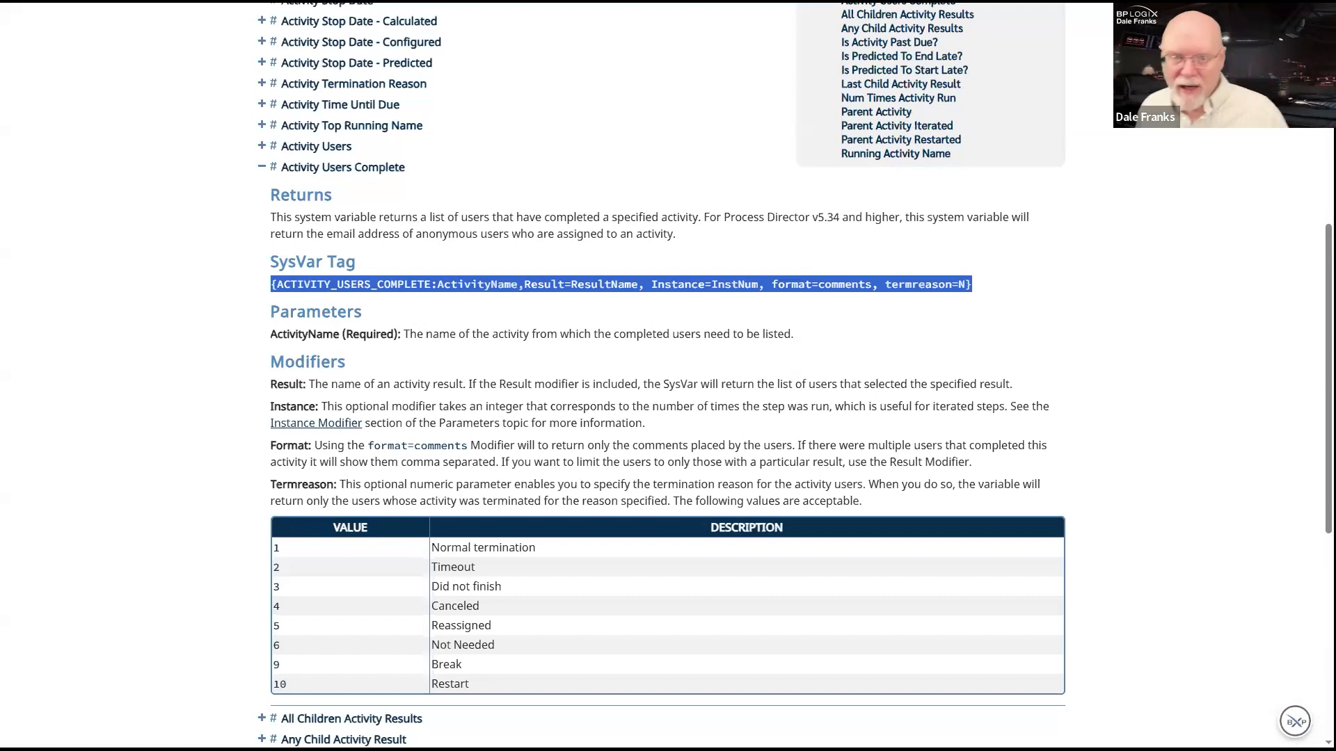
key("ctrl+shift+Tab")
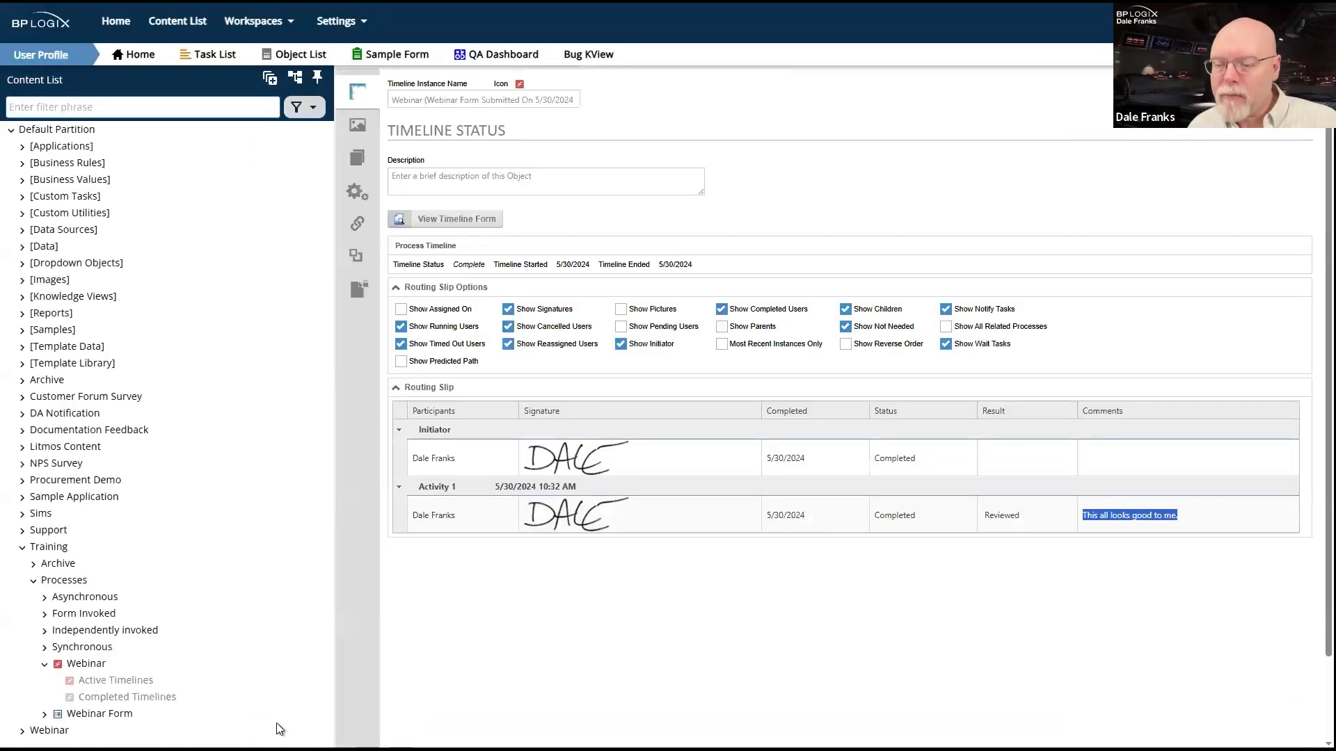
left_click(72, 586)
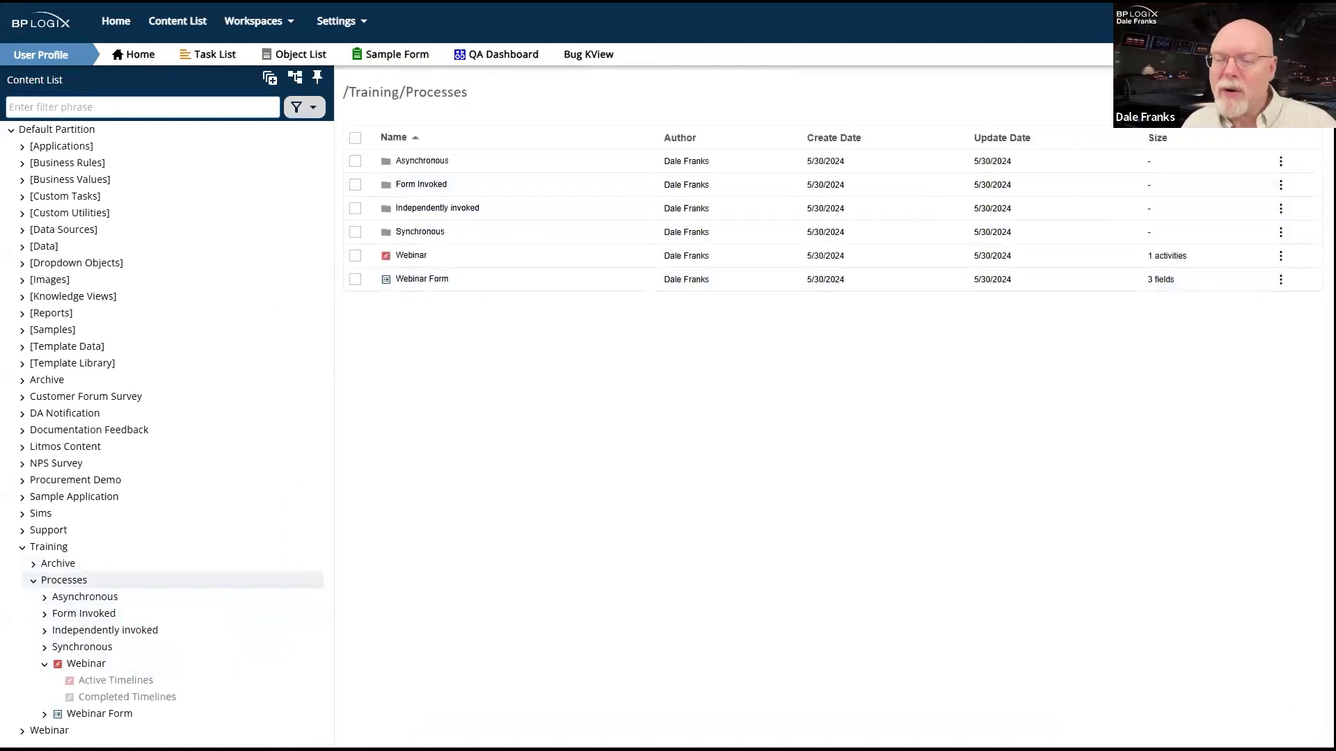
Create a Knowledge View named KView in the Training/Processes folder.
mouse_move(1286, 93)
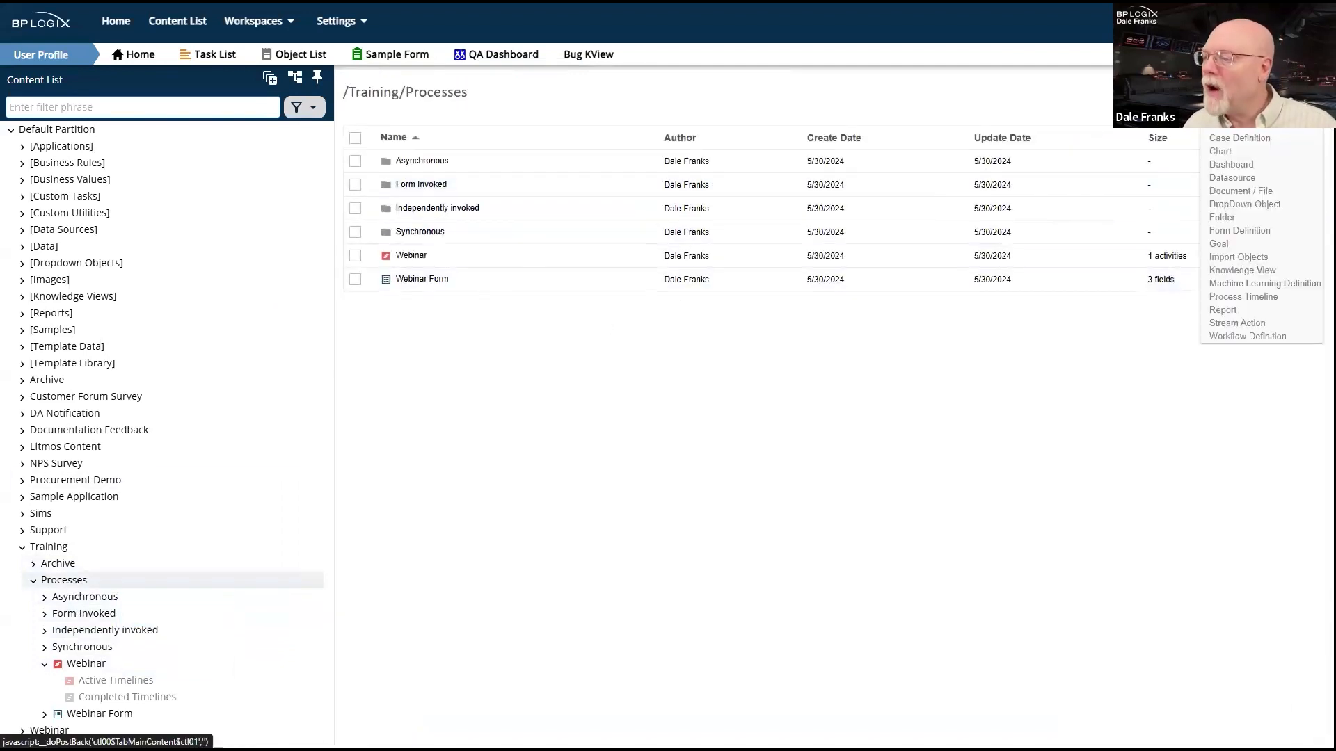
left_click(1255, 276)
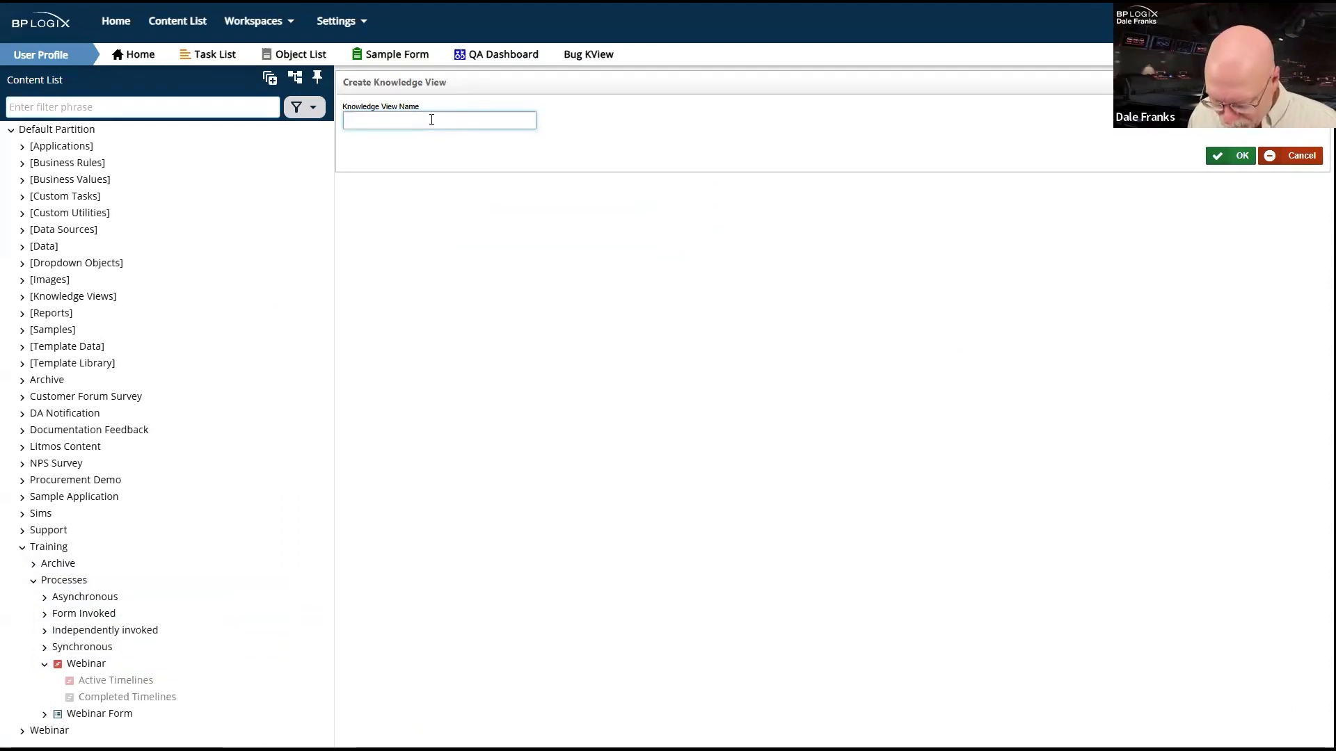
type("KView")
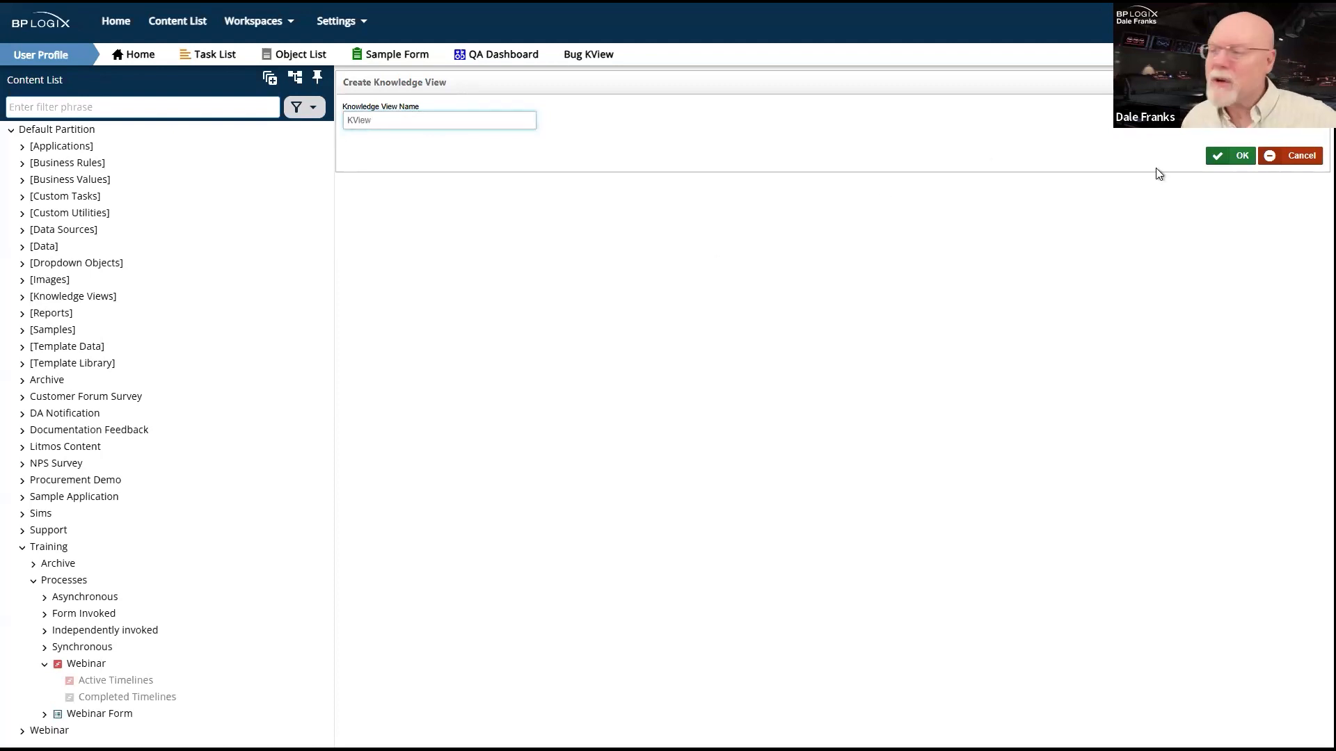
left_click(1242, 159)
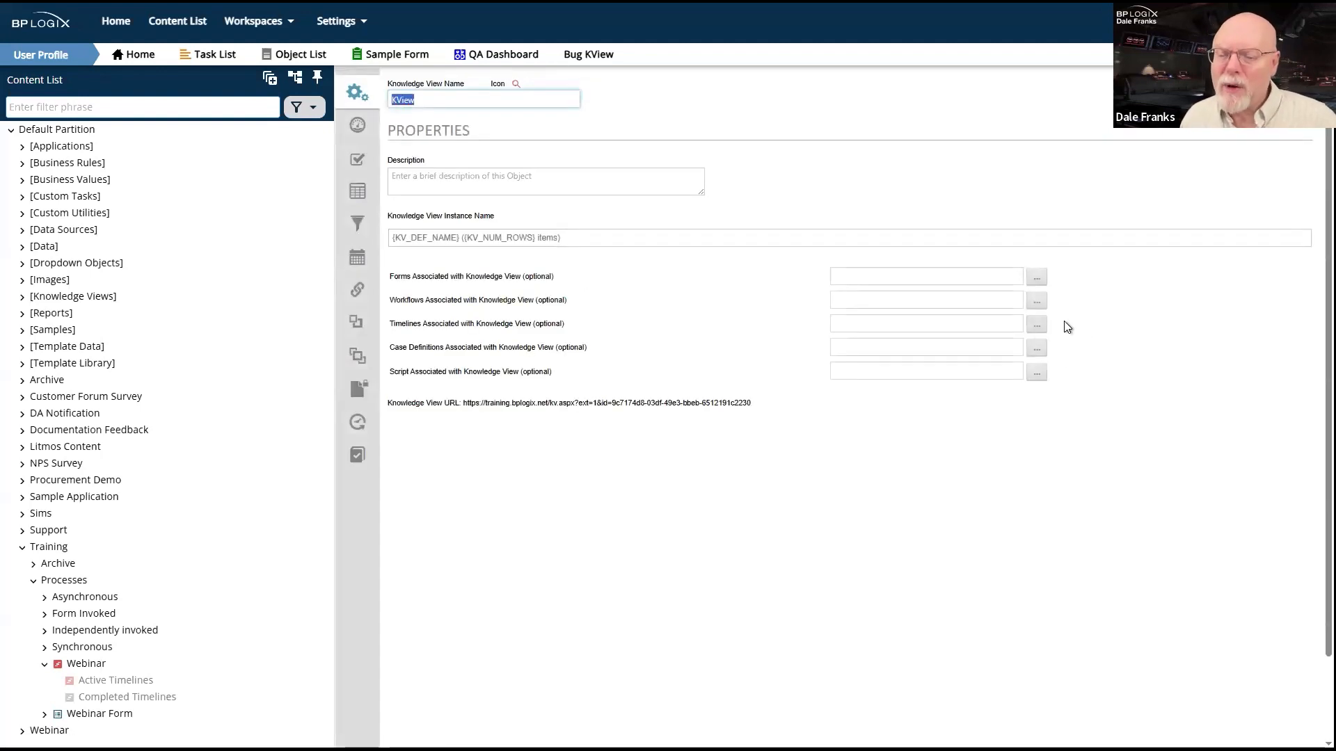
Associate the Webinar Form from Training/Processes with the KView Knowledge View and save the update.
left_click(1037, 277)
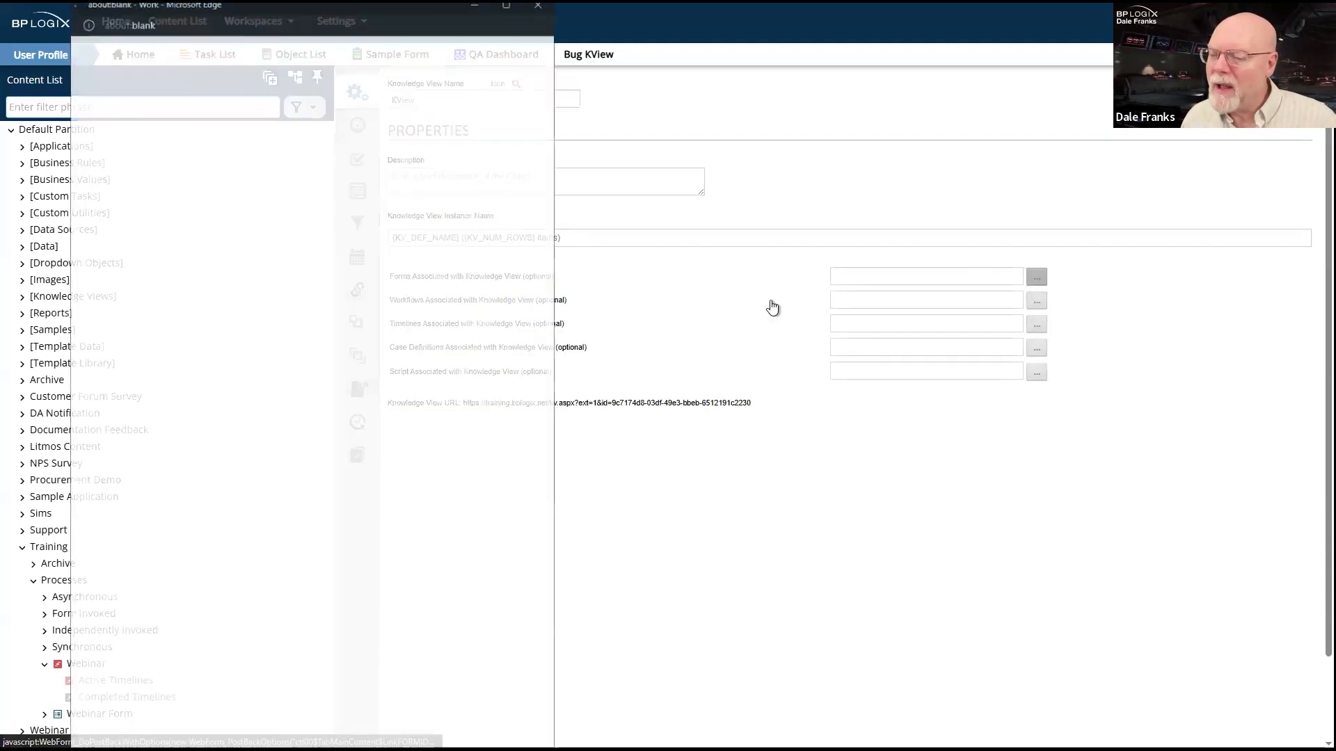
left_click(169, 676)
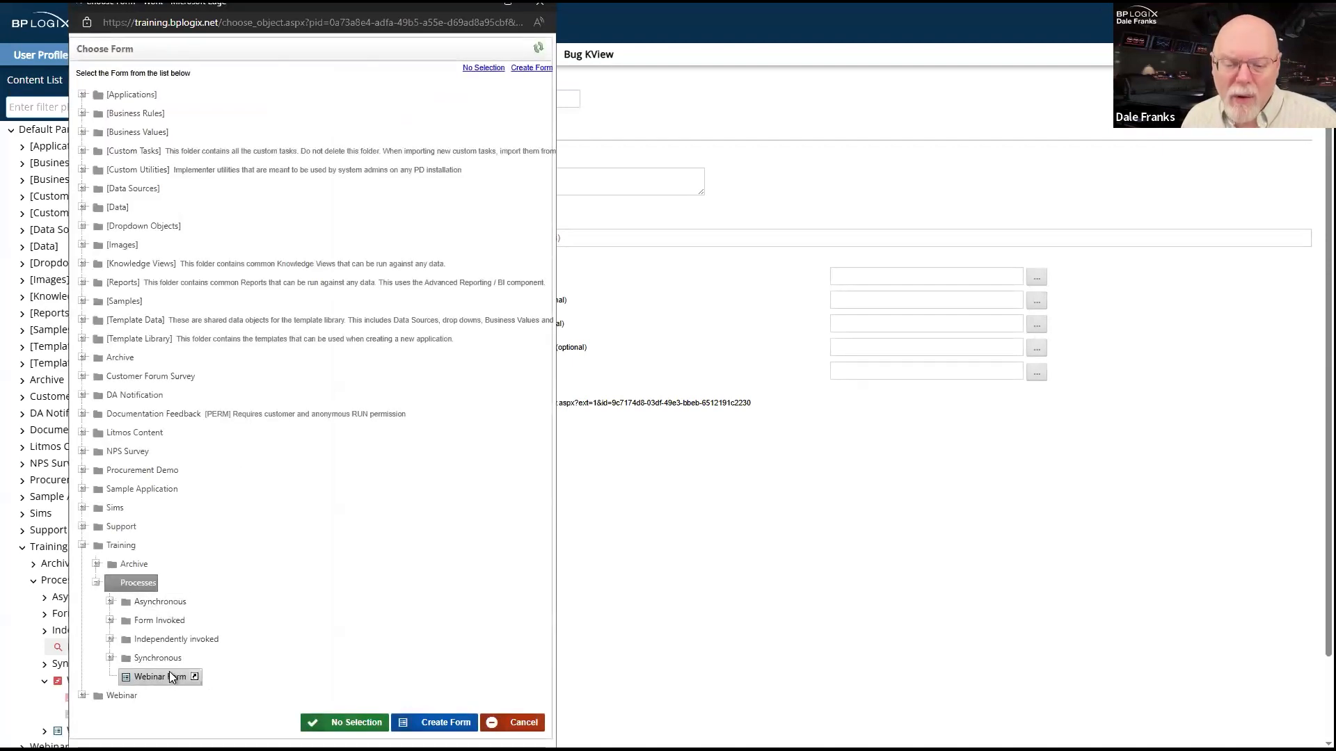
left_click(1266, 87)
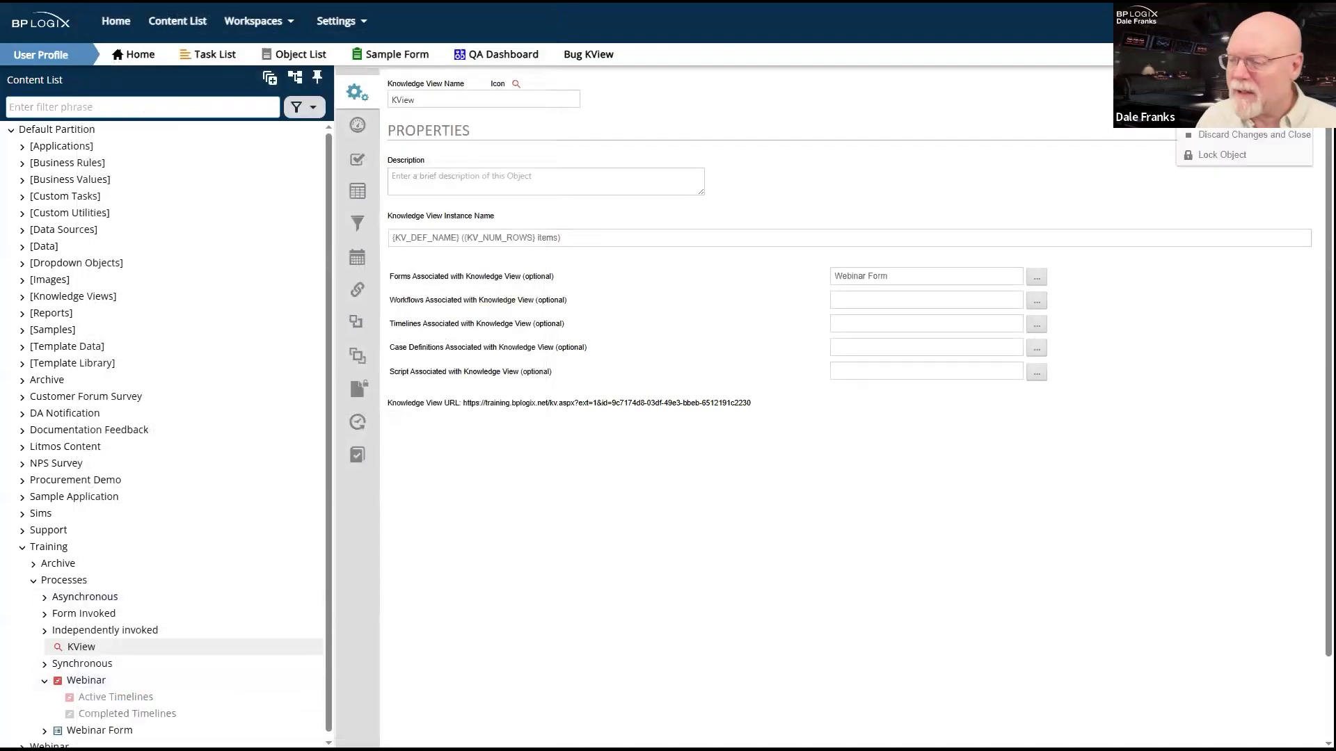
left_click(1228, 97)
left_click(1267, 87)
left_click(1228, 104)
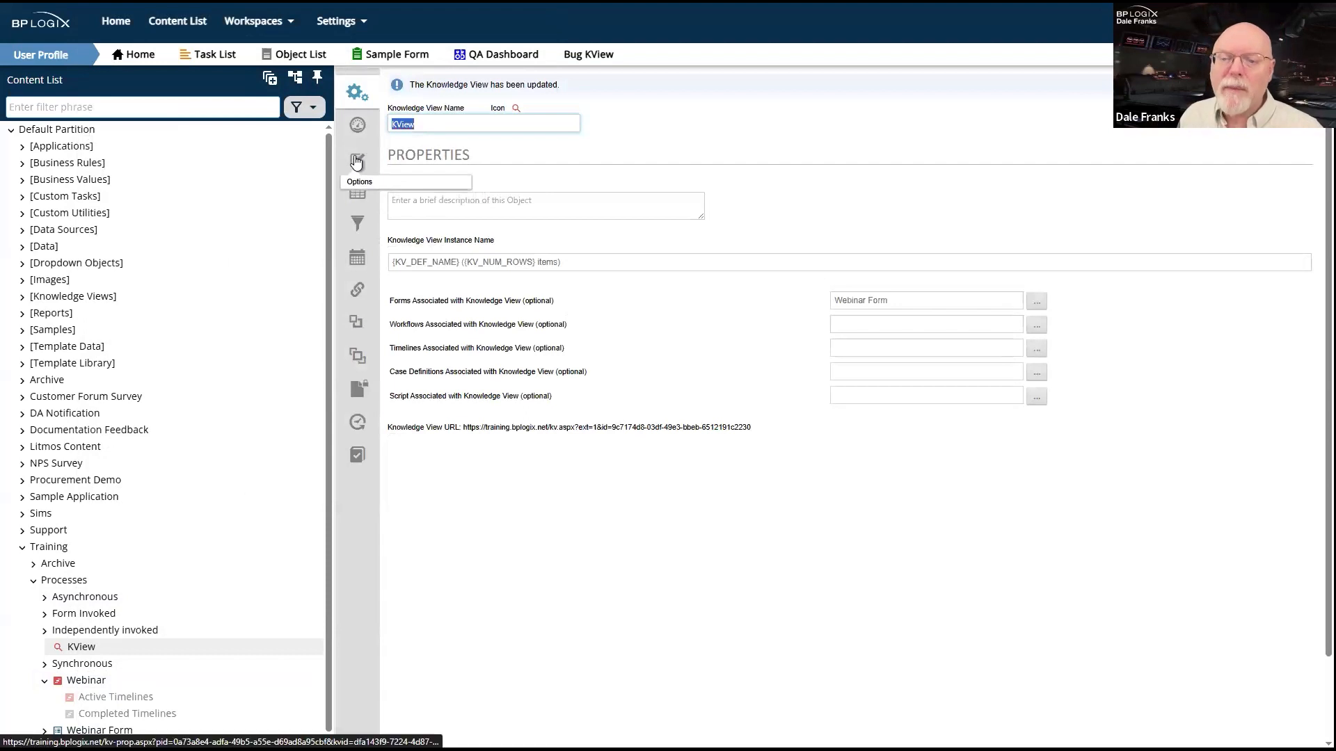
In KView's options, allow all actions on objects and exclude Case, Timeline and Workflow Instances, leaving Form Instances as the returned type.
left_click(357, 125)
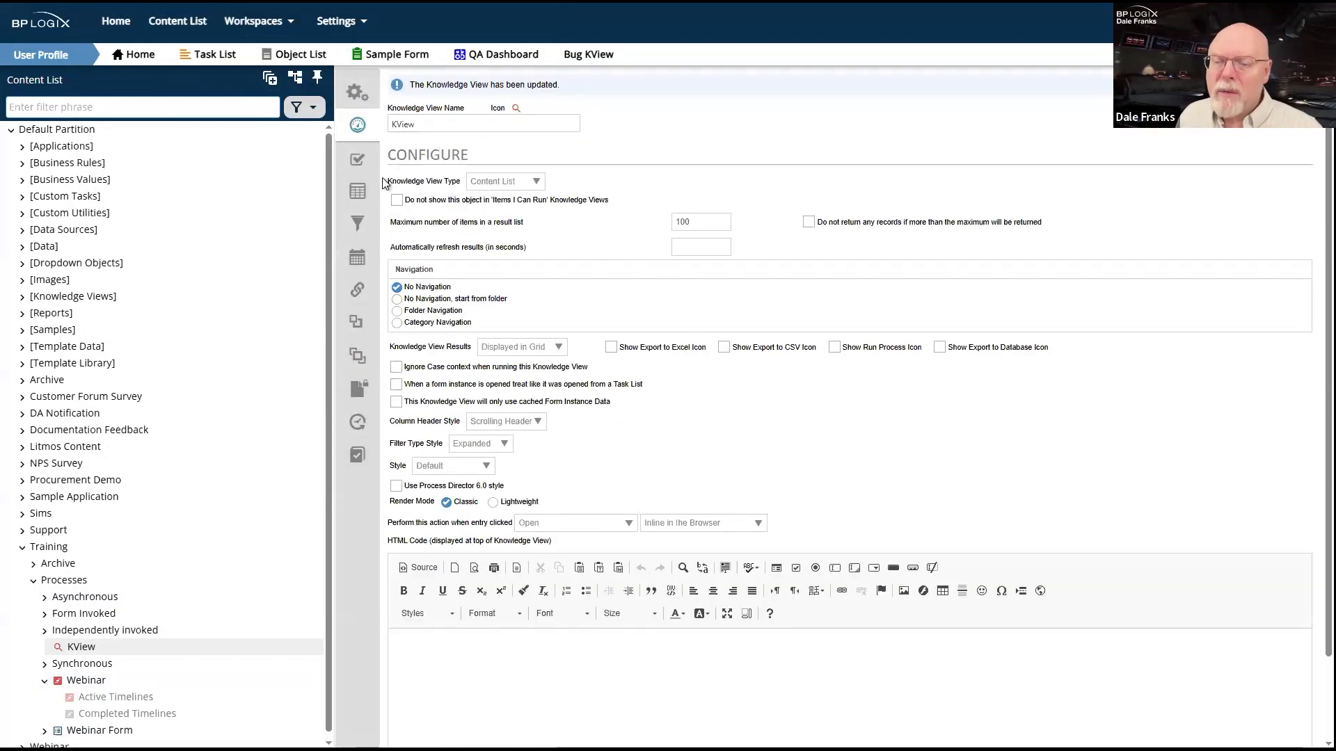
left_click(357, 163)
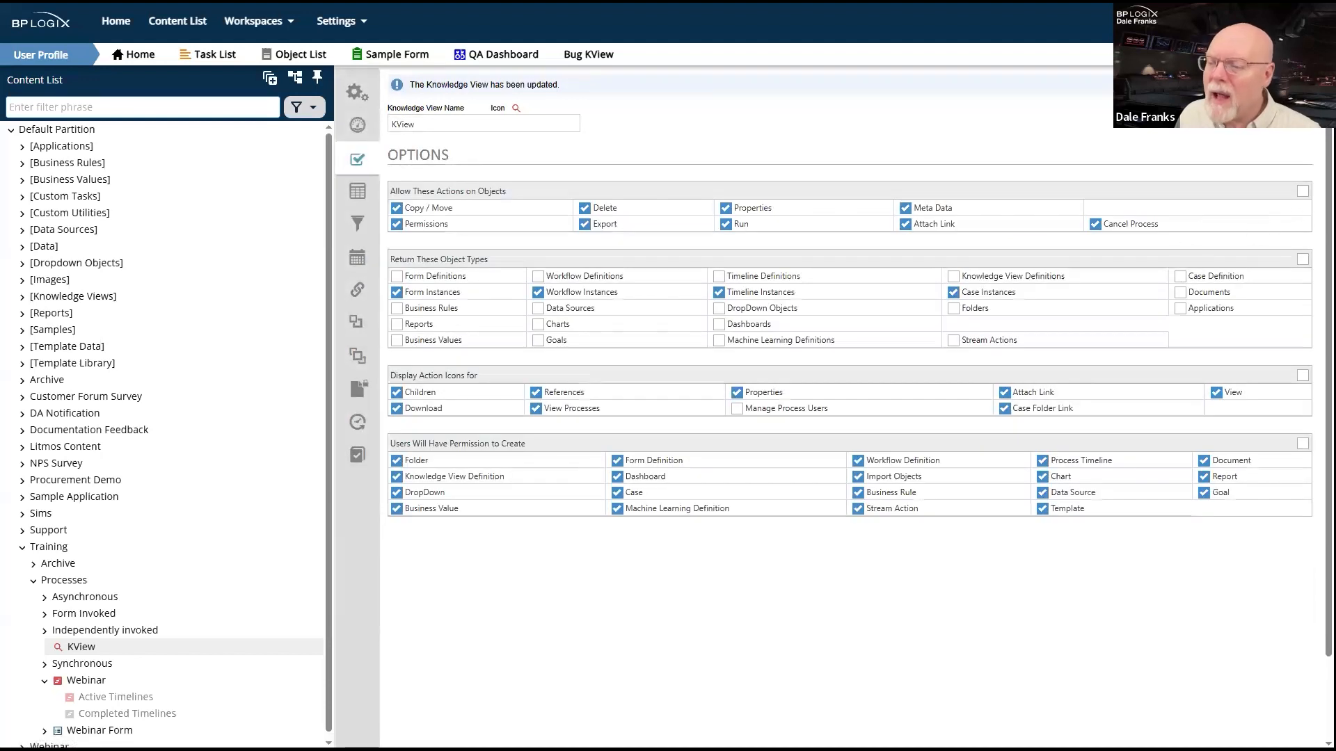
left_click(1301, 193)
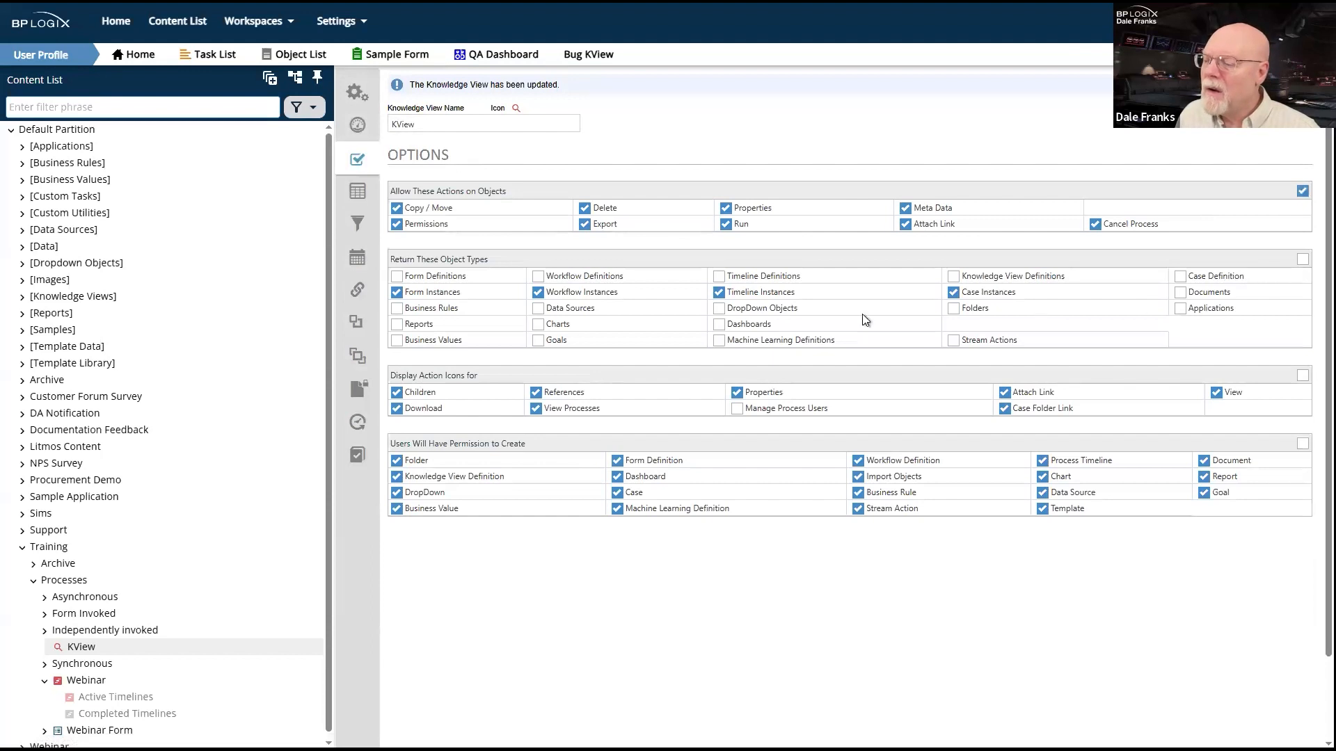
left_click(953, 293)
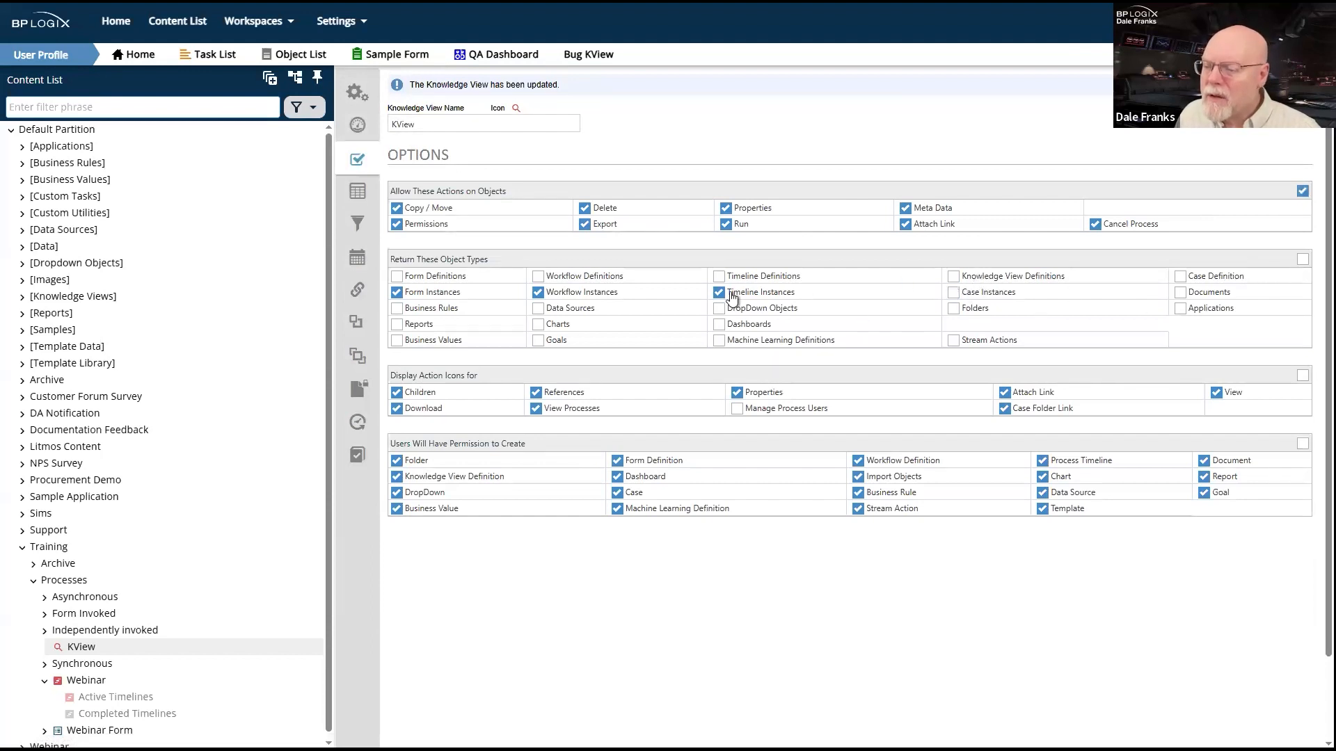
left_click(718, 292)
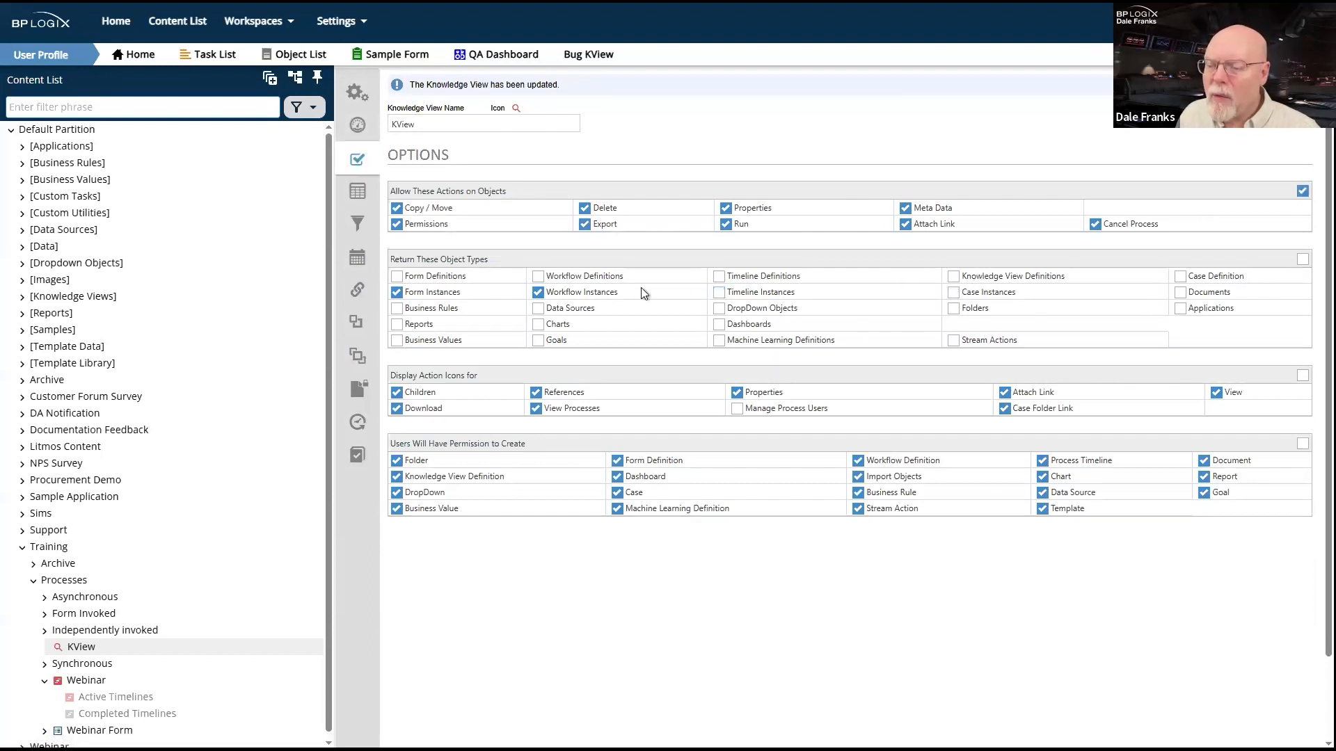
left_click(537, 292)
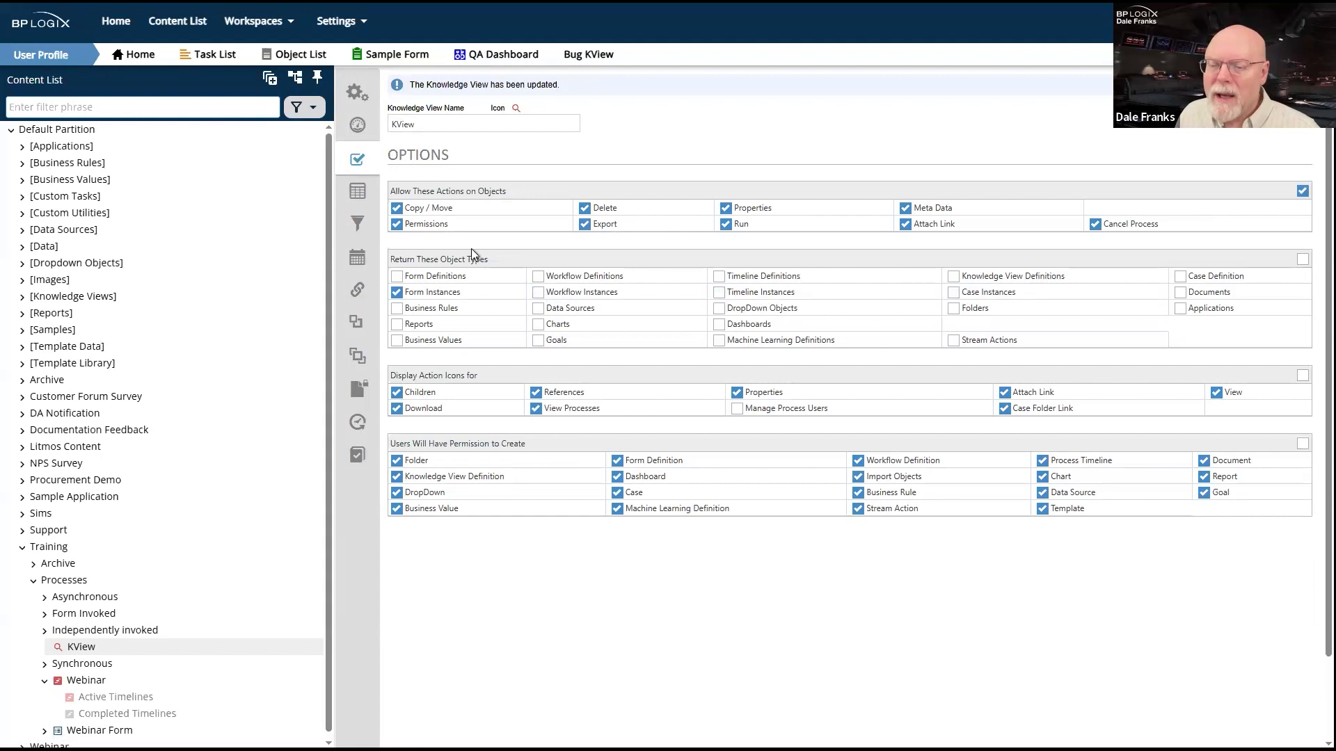
Rename KView's Size column to Result.
left_click(358, 191)
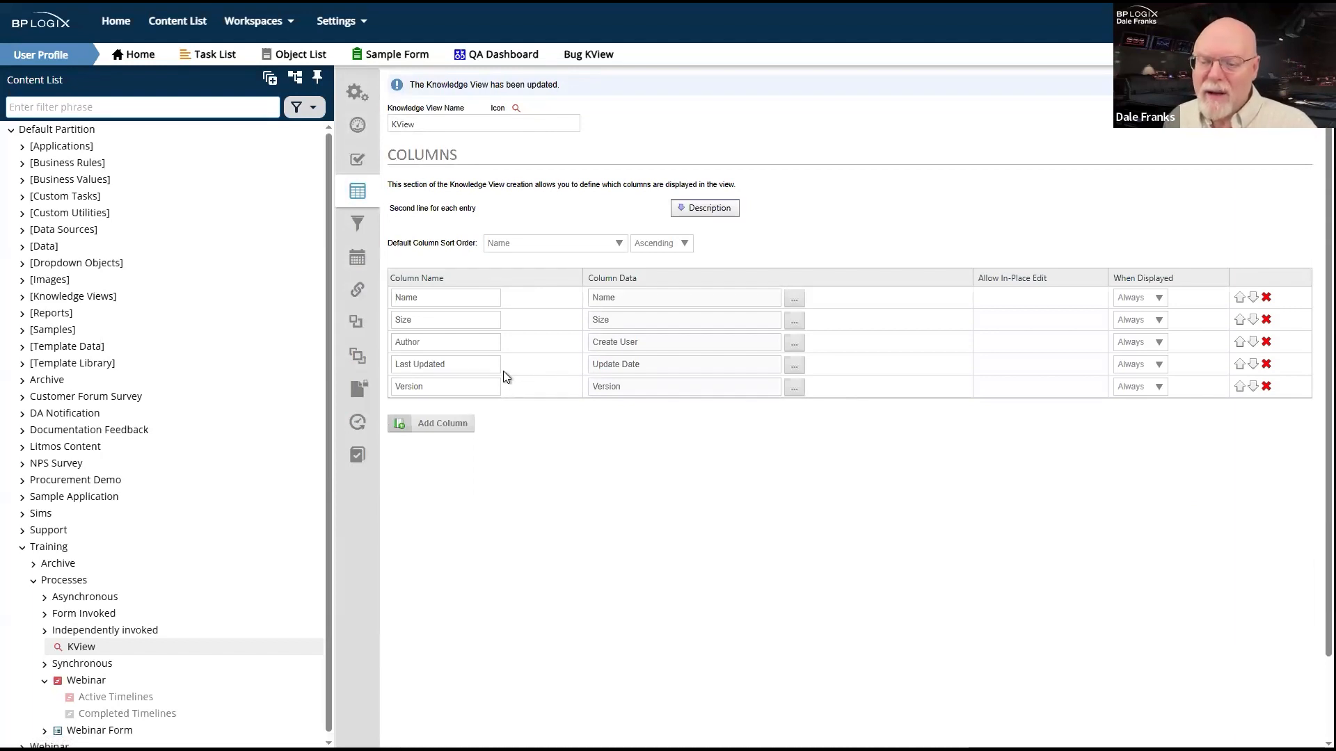
double_click(465, 323)
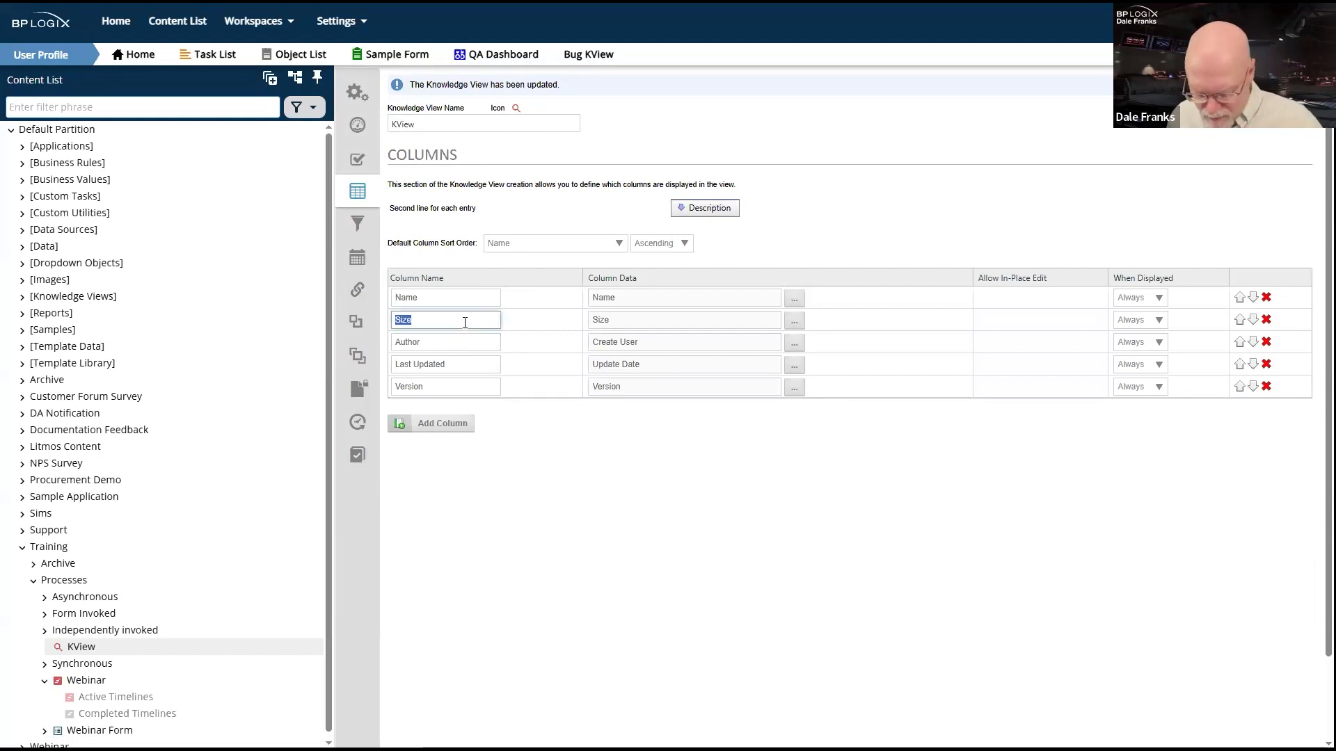
type("Resul")
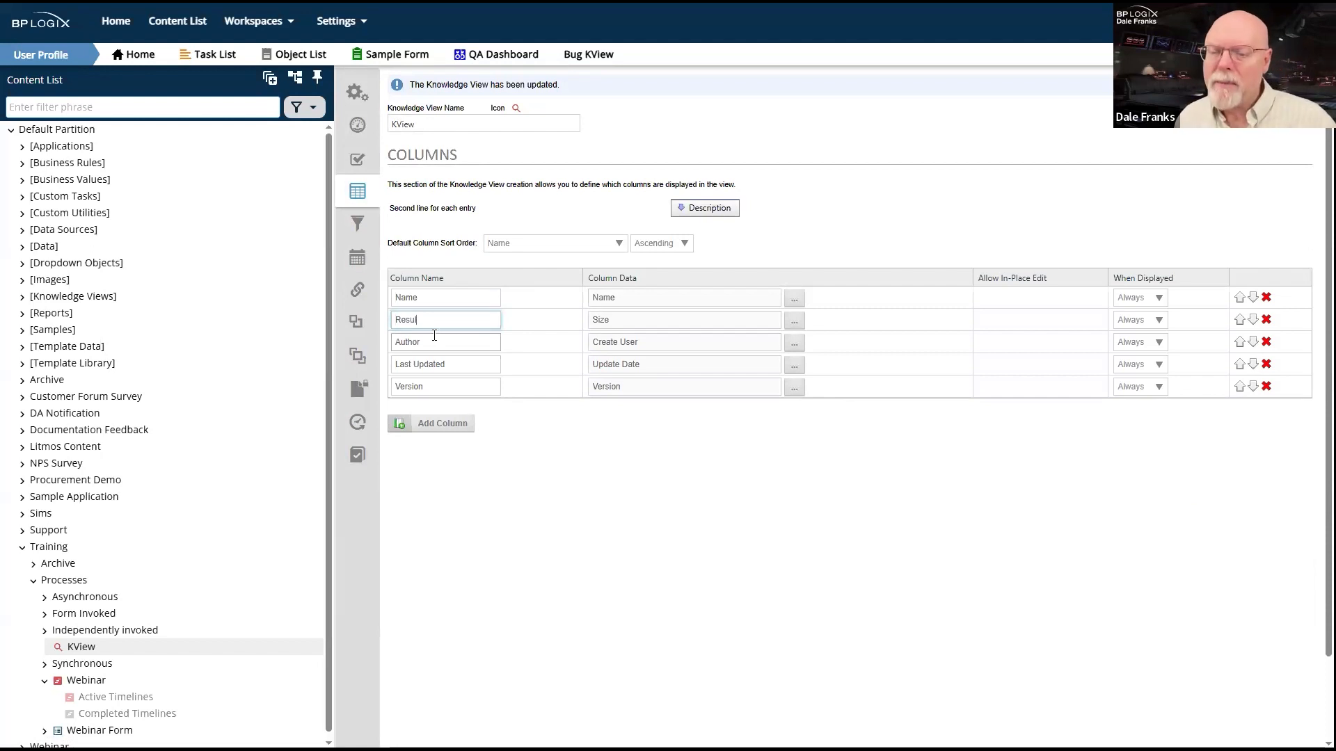
type("t")
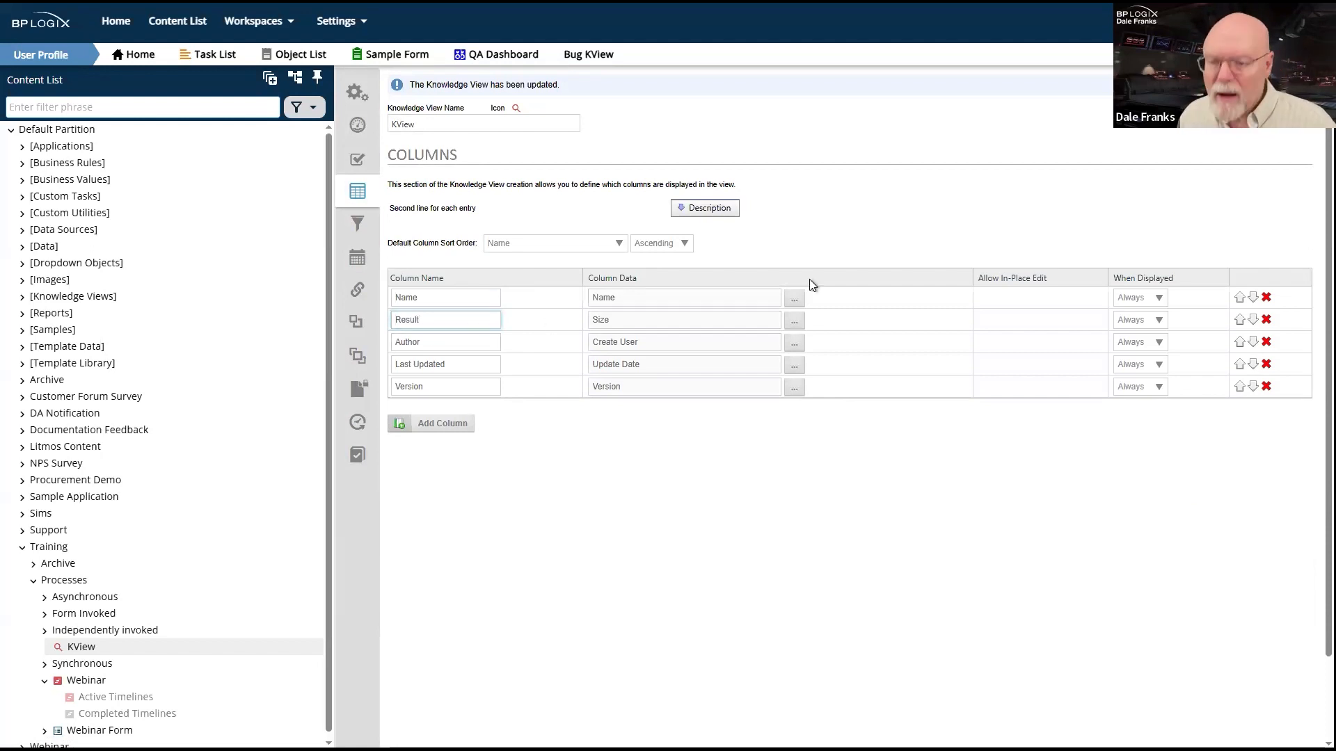
Change the Result column's data to a String value containing {ACTIVITY_USERS_COMPLETE:ActivityName,Result=ResultName, Instance=InstNum, format=comments, termreason=N}, enlarging its text box.
left_click(795, 322)
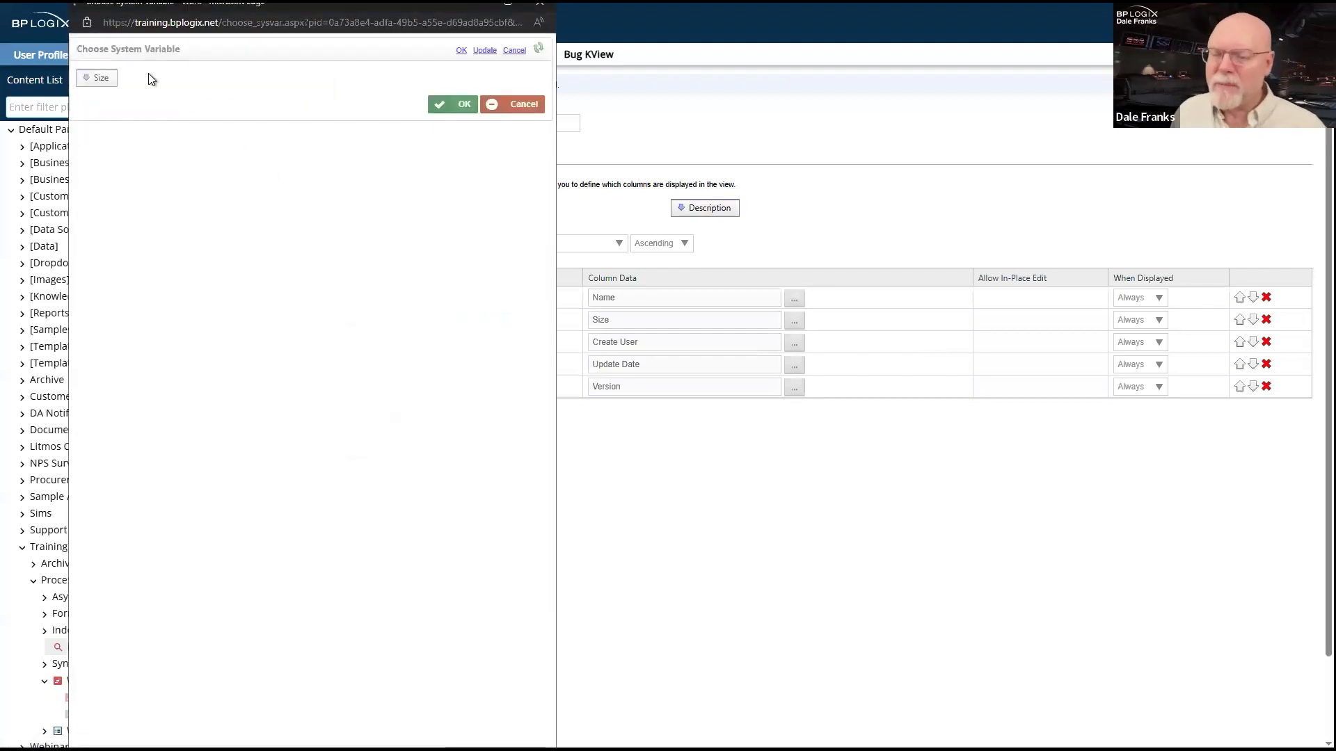
left_click(101, 80)
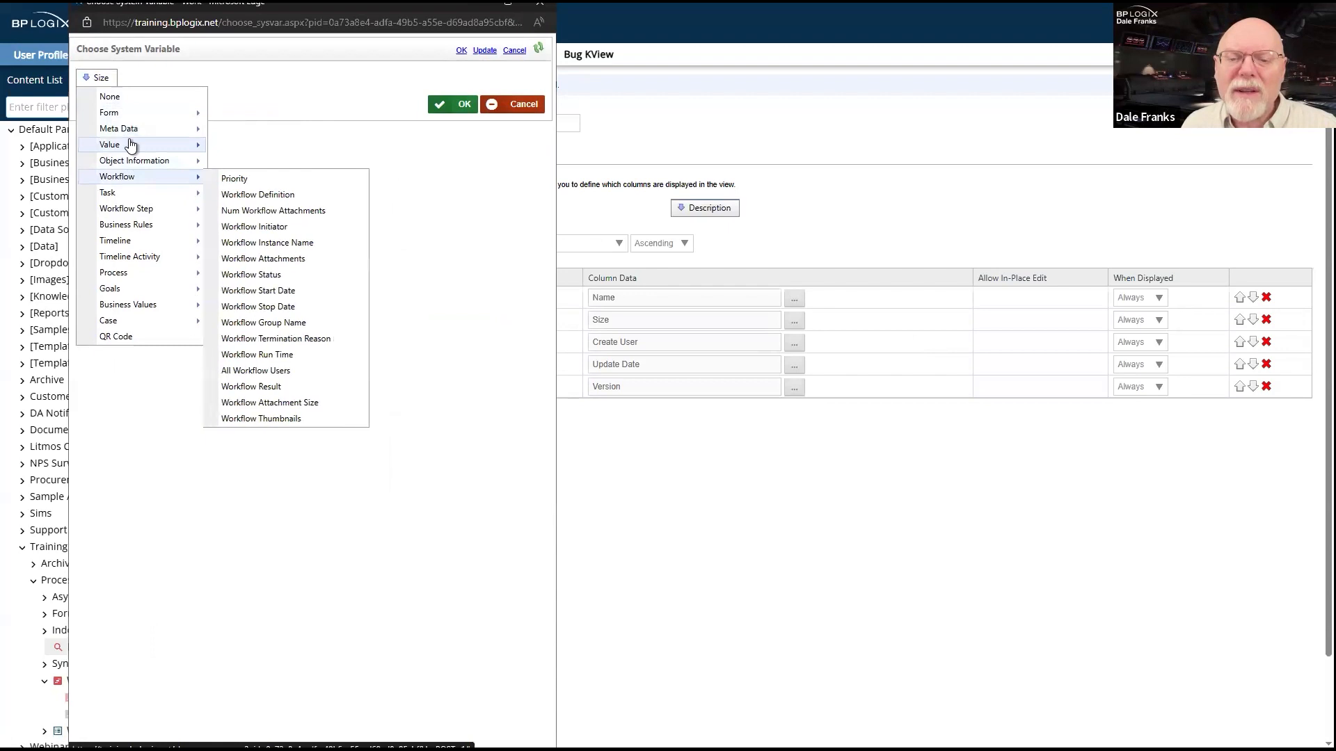
mouse_move(173, 144)
left_click(249, 147)
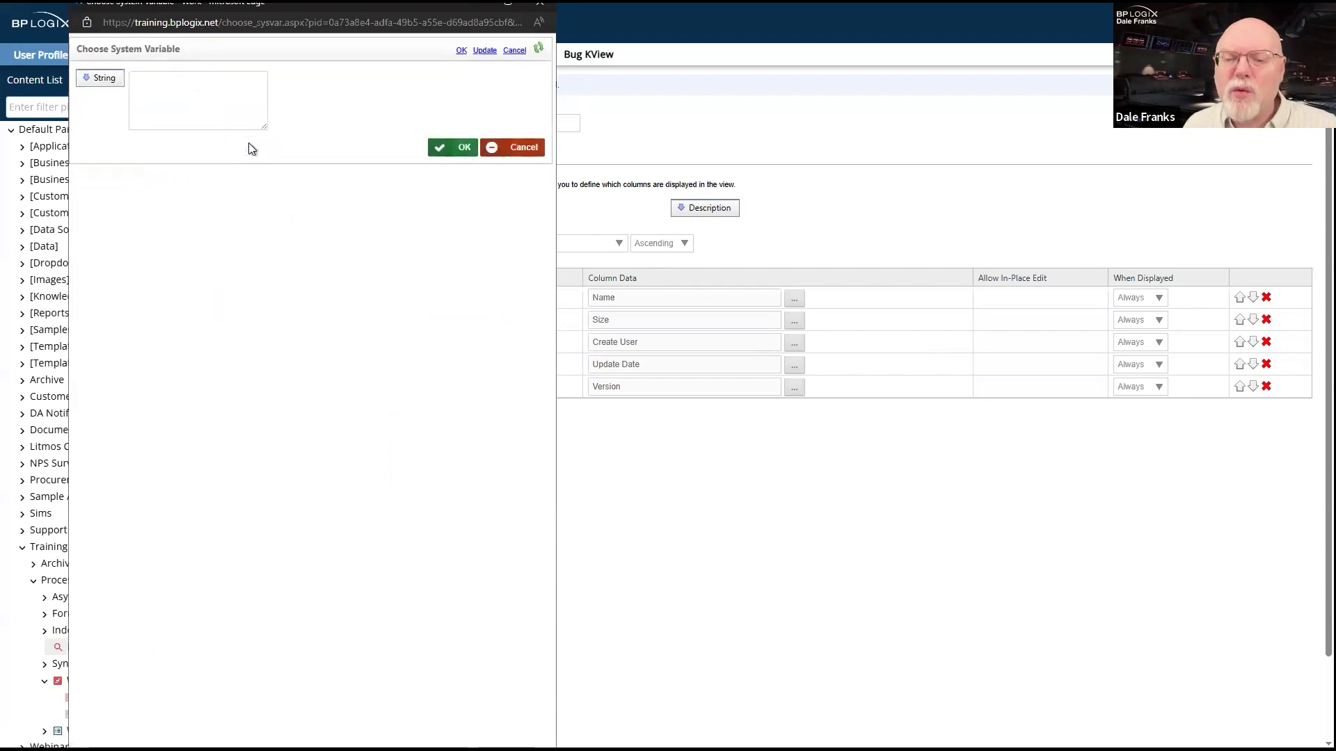
left_click_drag(264, 128, 402, 252)
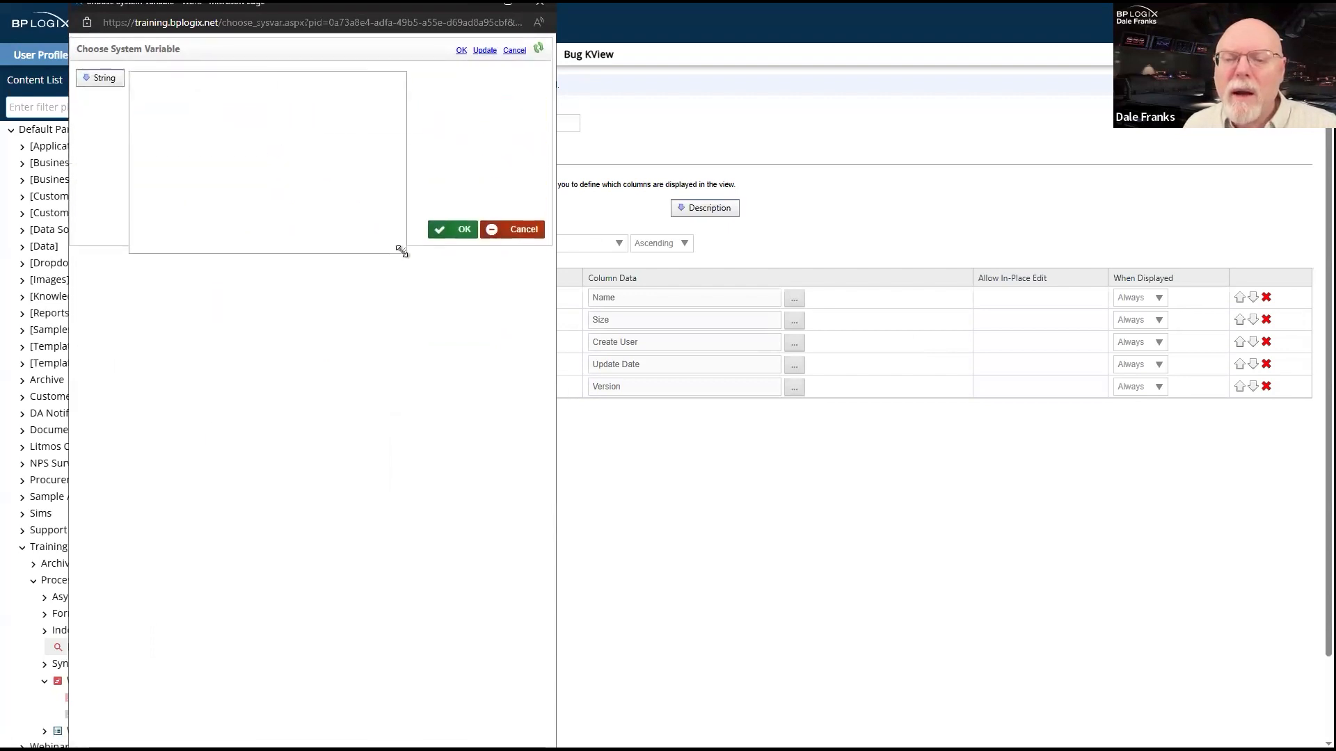
left_click(293, 125)
type("{ACTIVITY_USERS_COMPLETE:ActivityName, Result=ResultName, Instance=InstNum, format=comments, termreason=N}")
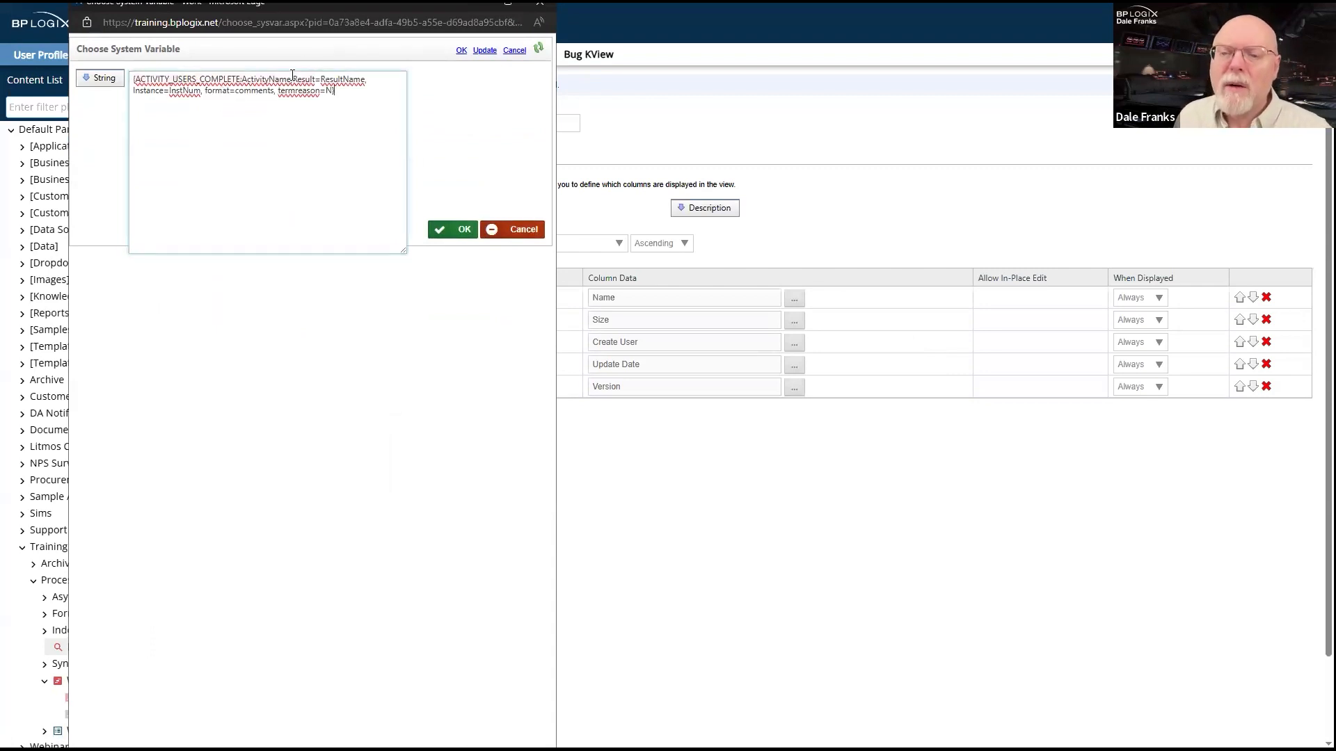
Replace the ActivityName placeholder in the Result column's ACTIVITY_USERS_COMPLETE string with Activity 1.
double_click(262, 77)
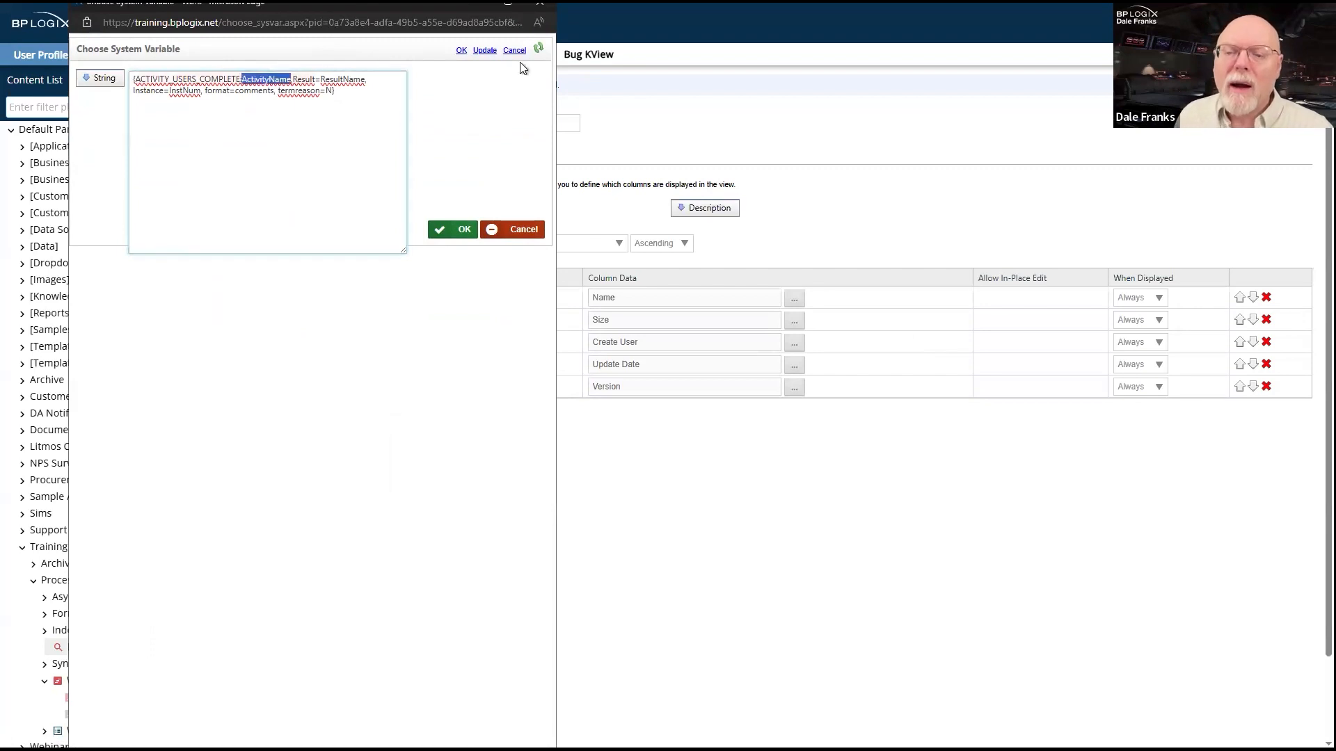
type("Activity ")
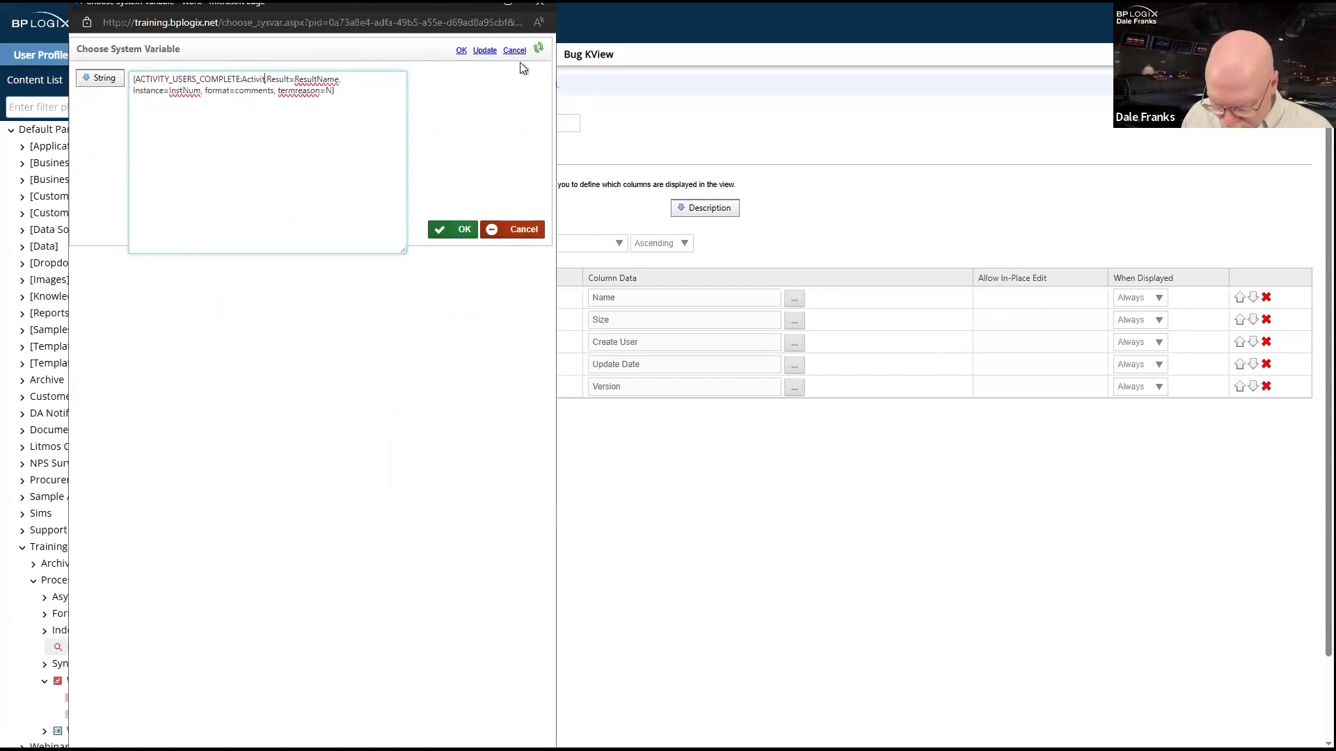
type("1")
Remove the Result, Instance, format and termreason parameters from the string, copy the remaining {ACTIVITY_USERS_COMPLETE:Activity 1} and accept the column data.
key("shift+Down")
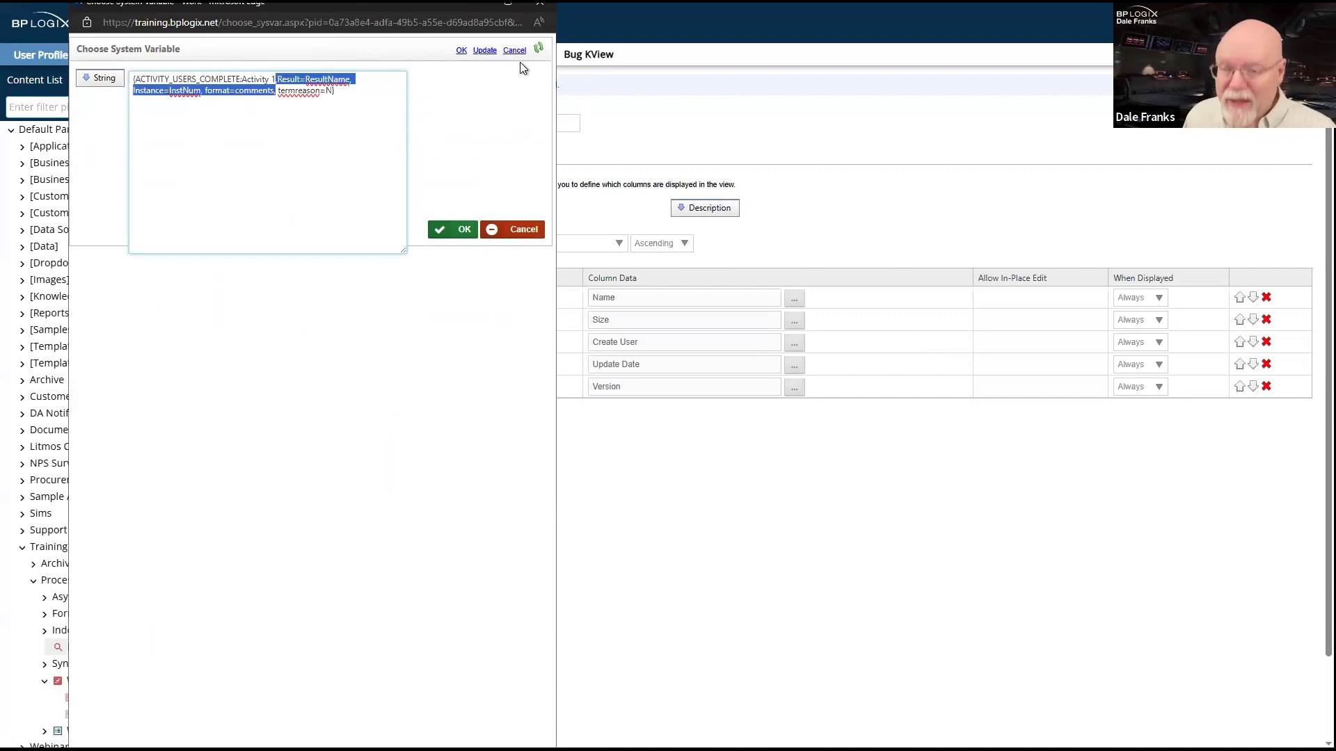
key("shift+Right")
key("shift+Right")
key("shift+Right")
key("shift+Right")
key("shift+Right")
key("shift+Right")
key("shift+Right")
key("shift+Right")
key("shift+Right")
key("shift+Right")
key("shift+Right")
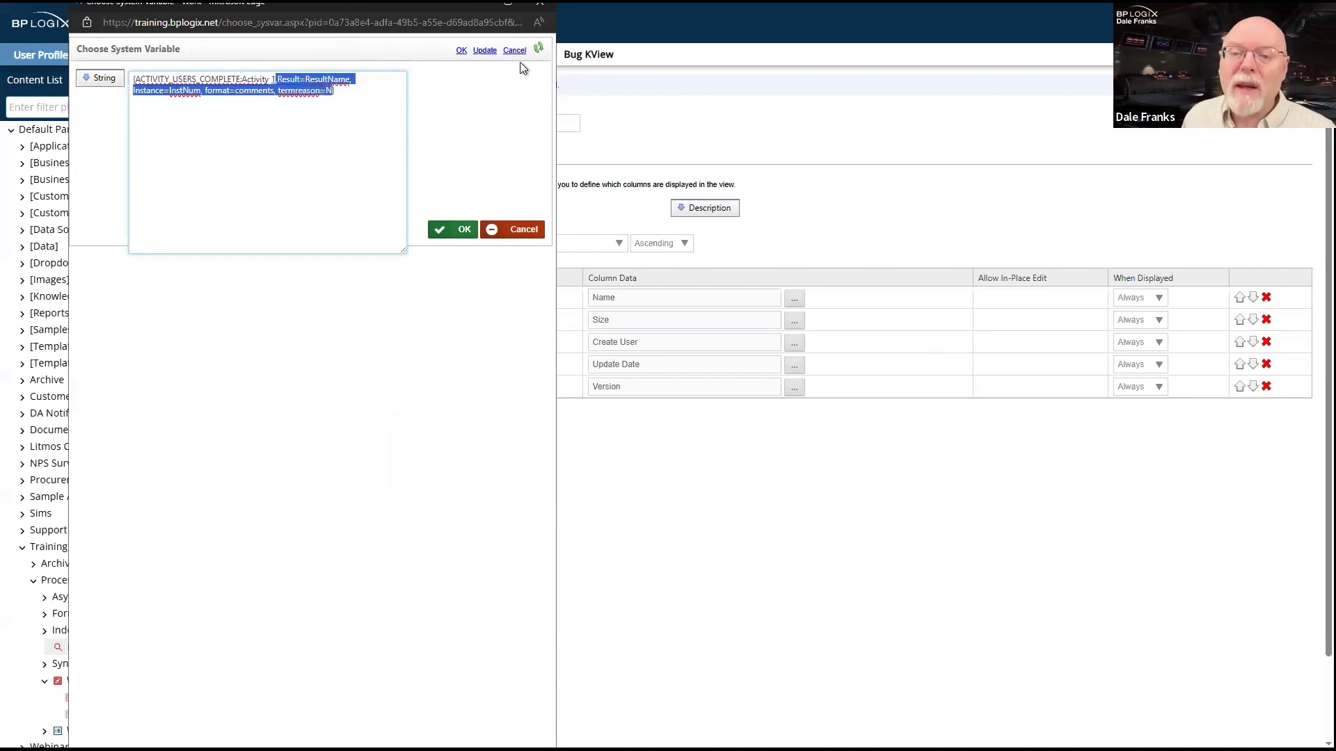
key("Delete")
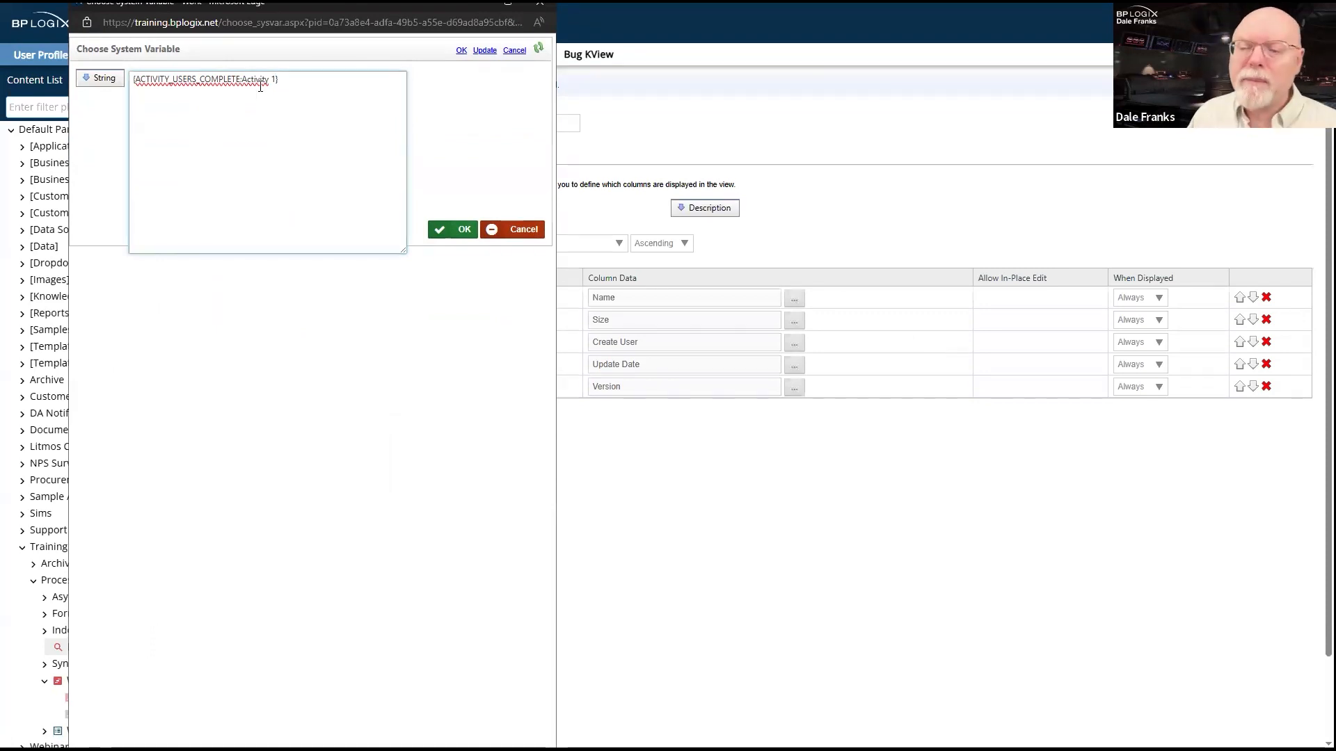
left_click_drag(291, 85, 95, 87)
key("ctrl+c")
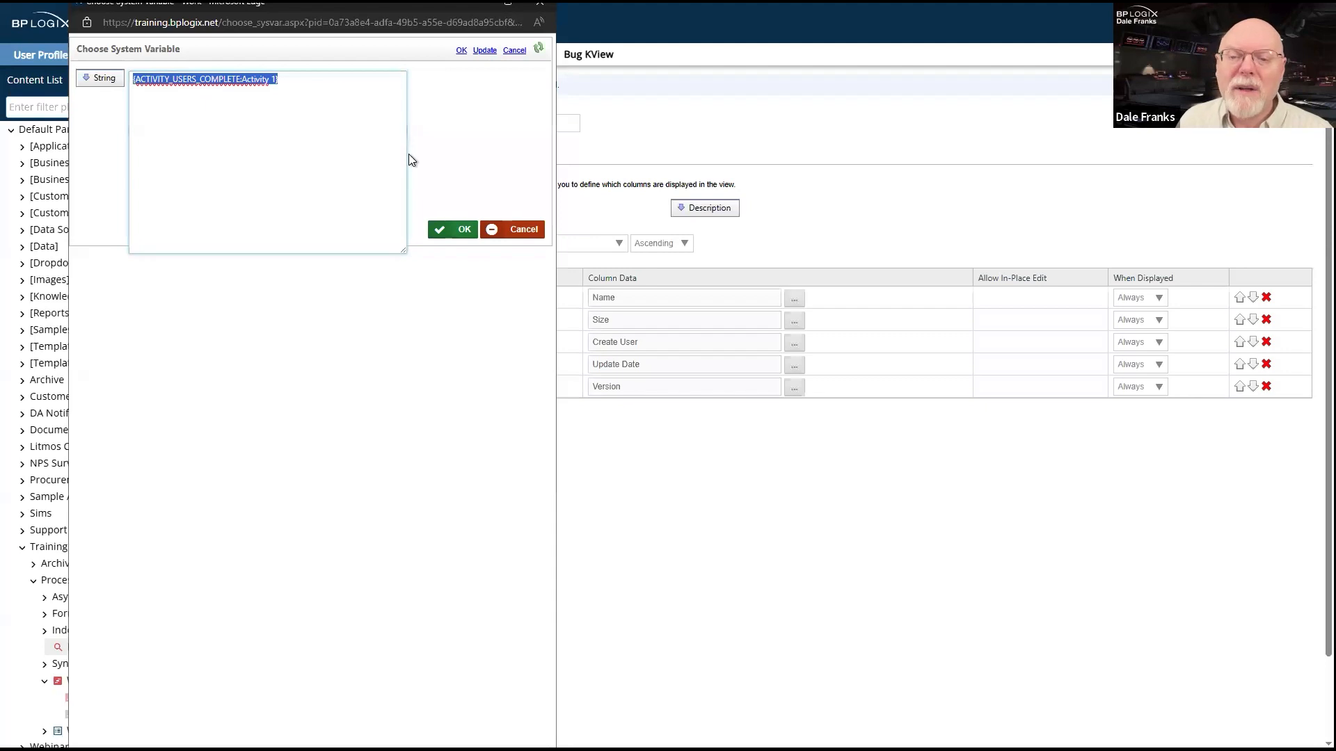
left_click(463, 234)
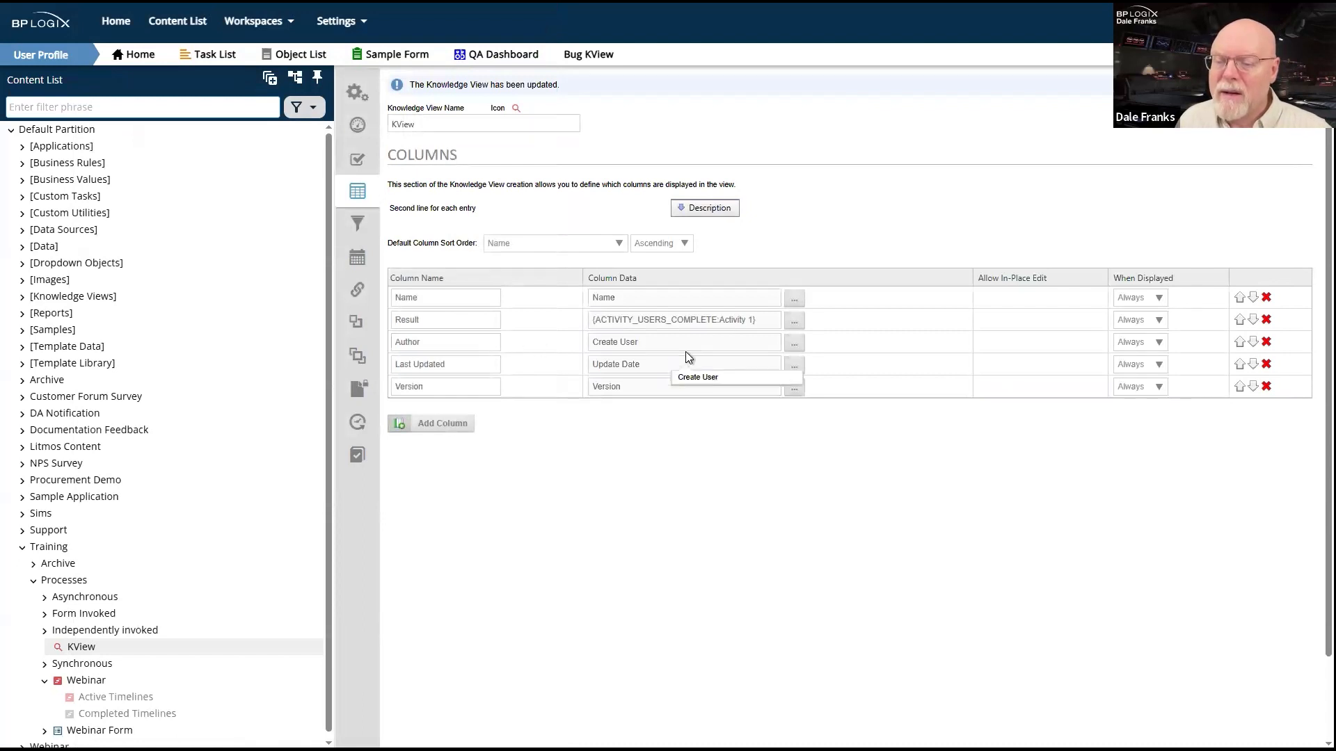
Rename the Author column to Comments and remove the Version and Last Updated columns.
double_click(466, 344)
type("Comments")
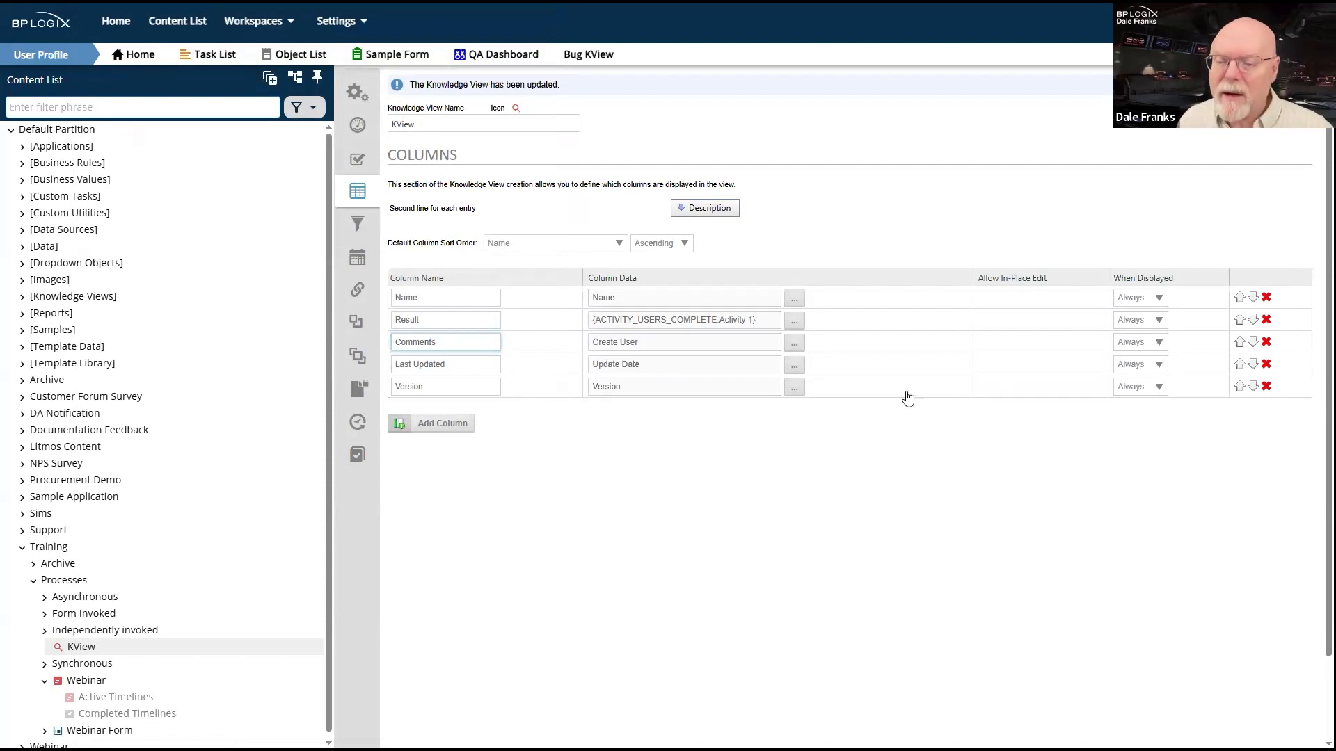
left_click(1268, 387)
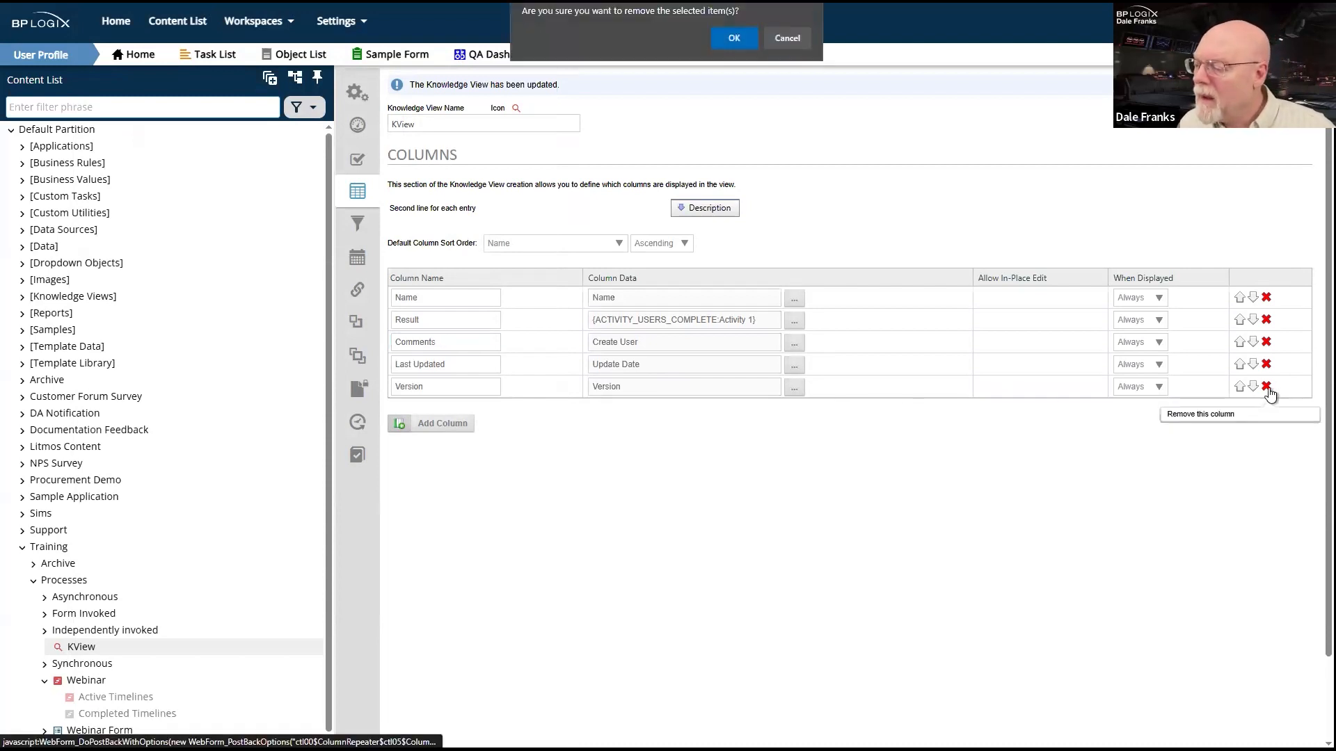
left_click(732, 37)
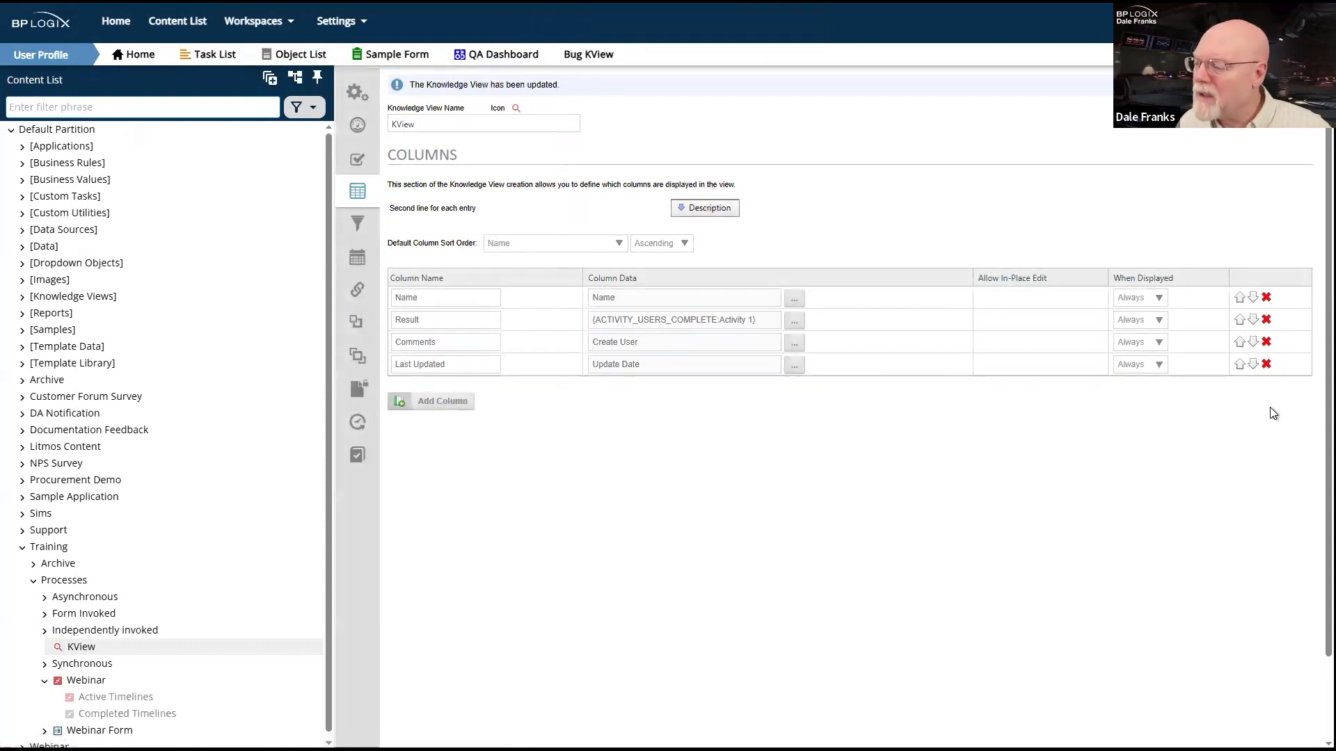
left_click(1266, 363)
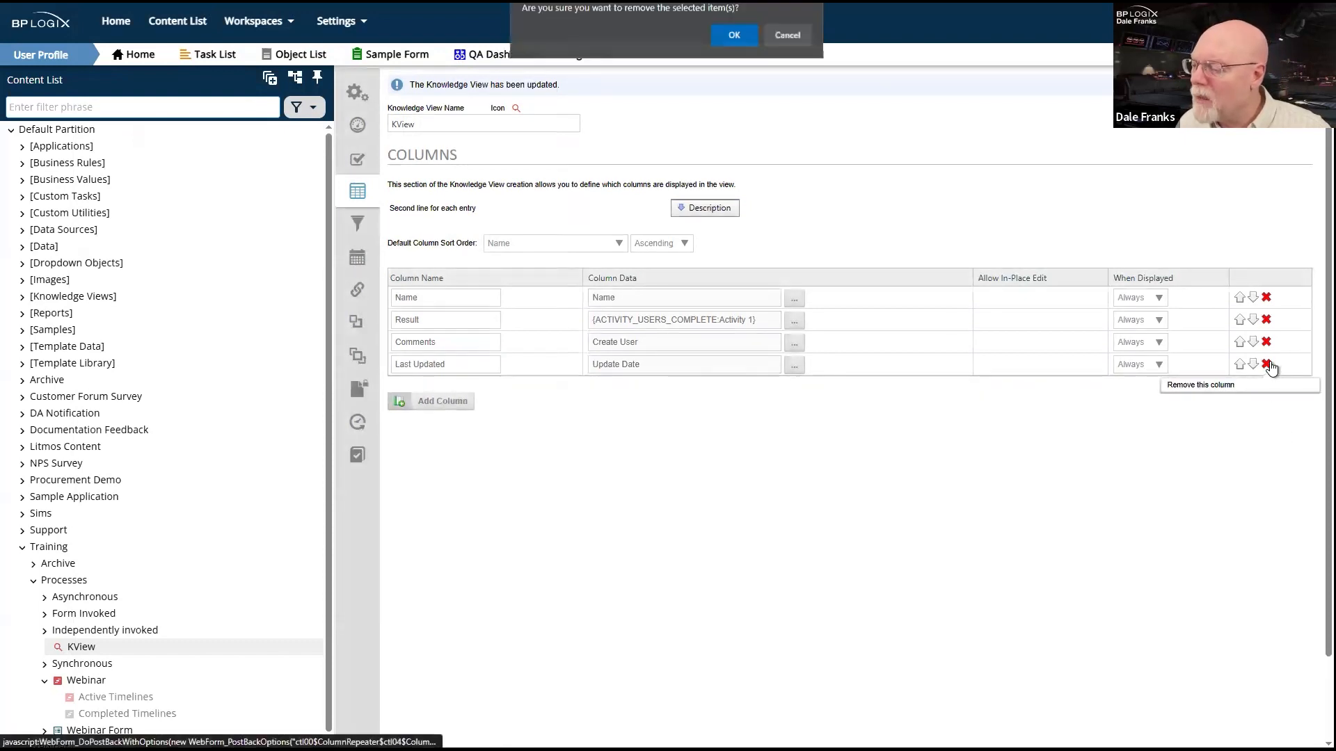
left_click(736, 39)
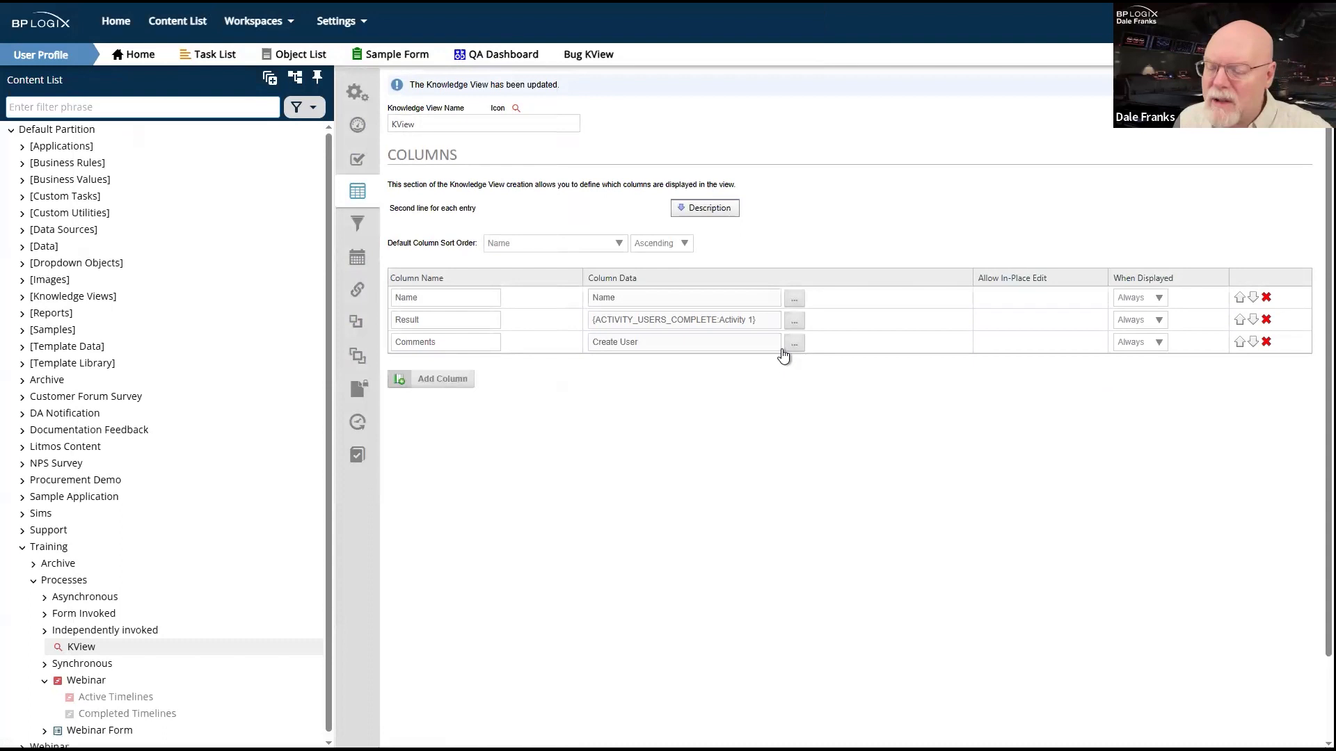
Set the Comments column's data to a String value of {ACTIVITY_USERS_COMPLETE:Activity 1, format=comments} and save the Knowledge View.
left_click(794, 343)
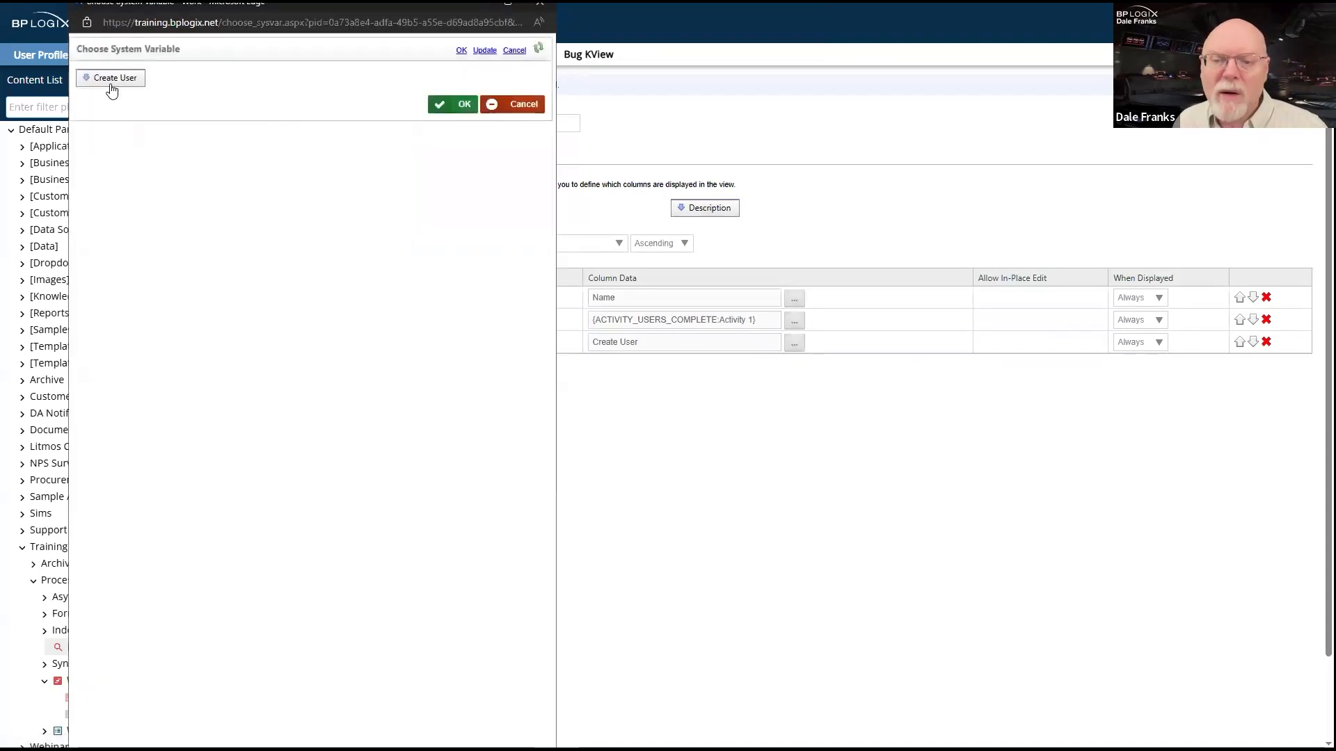
left_click(110, 78)
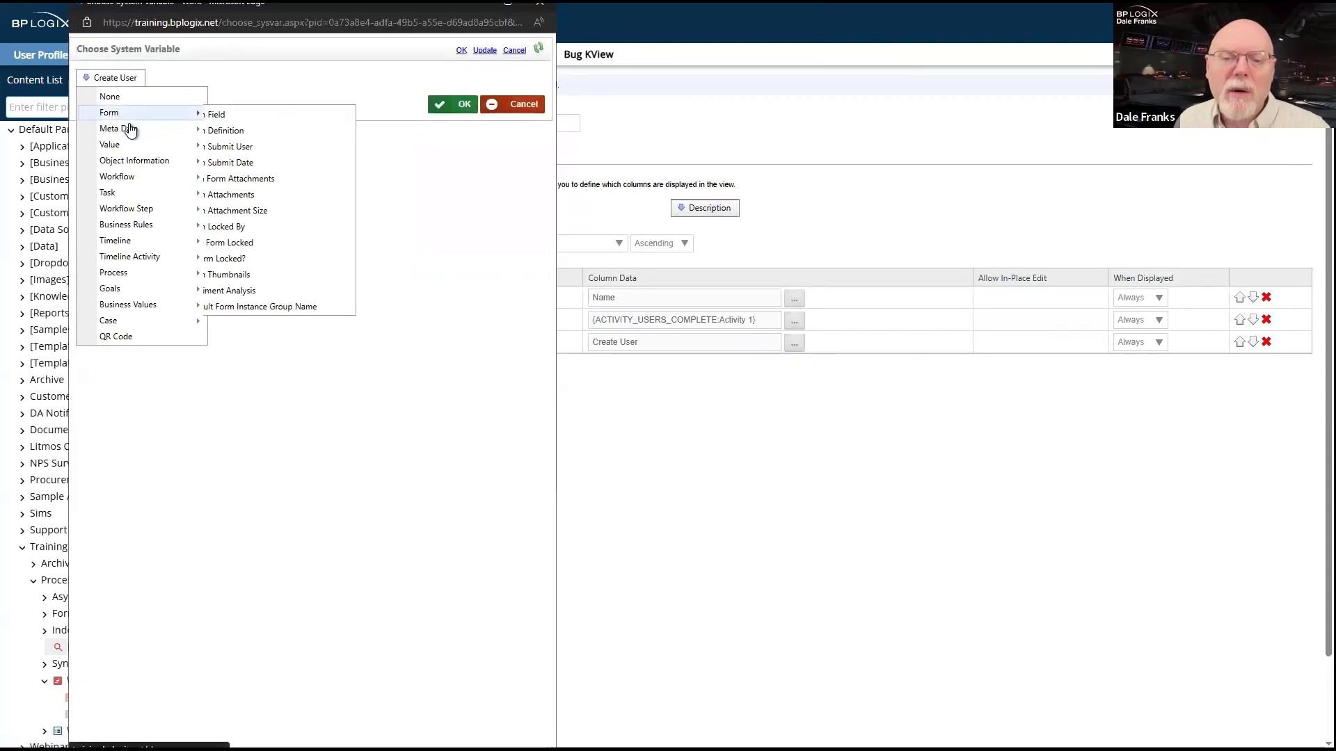
mouse_move(131, 144)
left_click(255, 143)
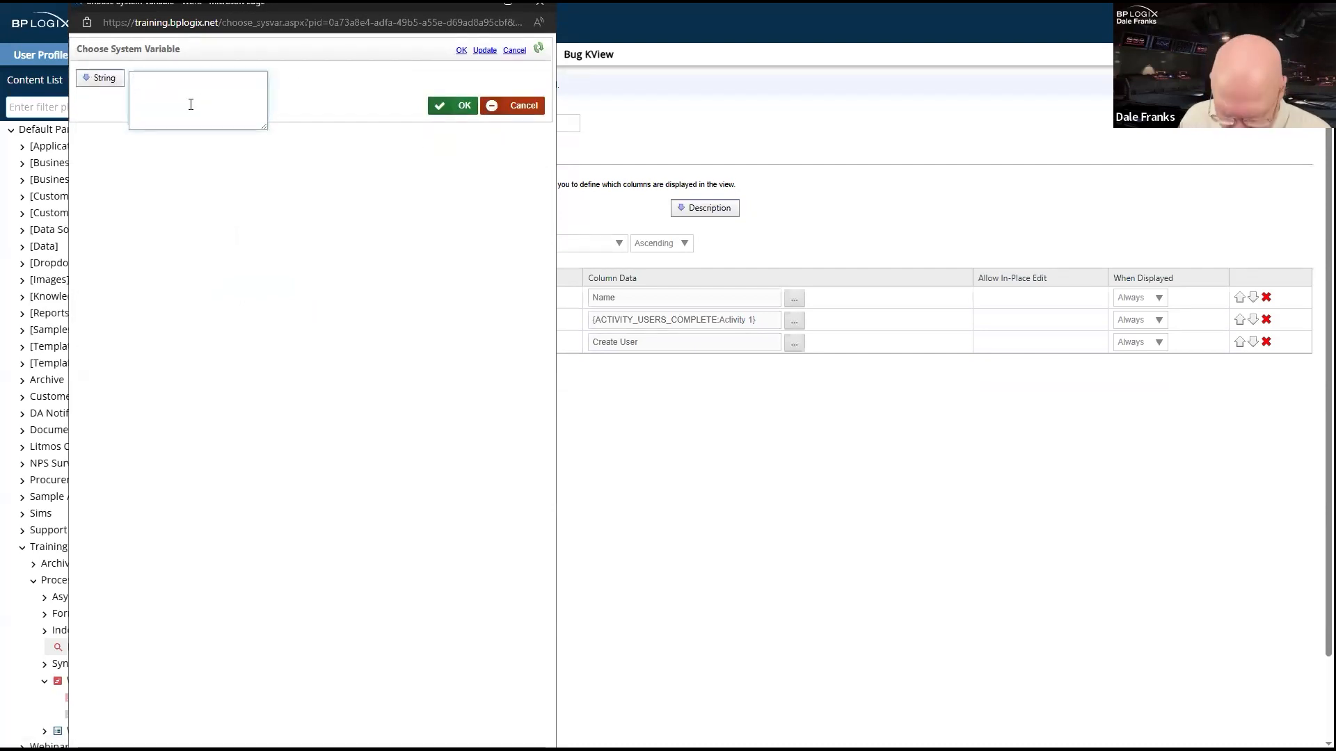
key("ctrl+v")
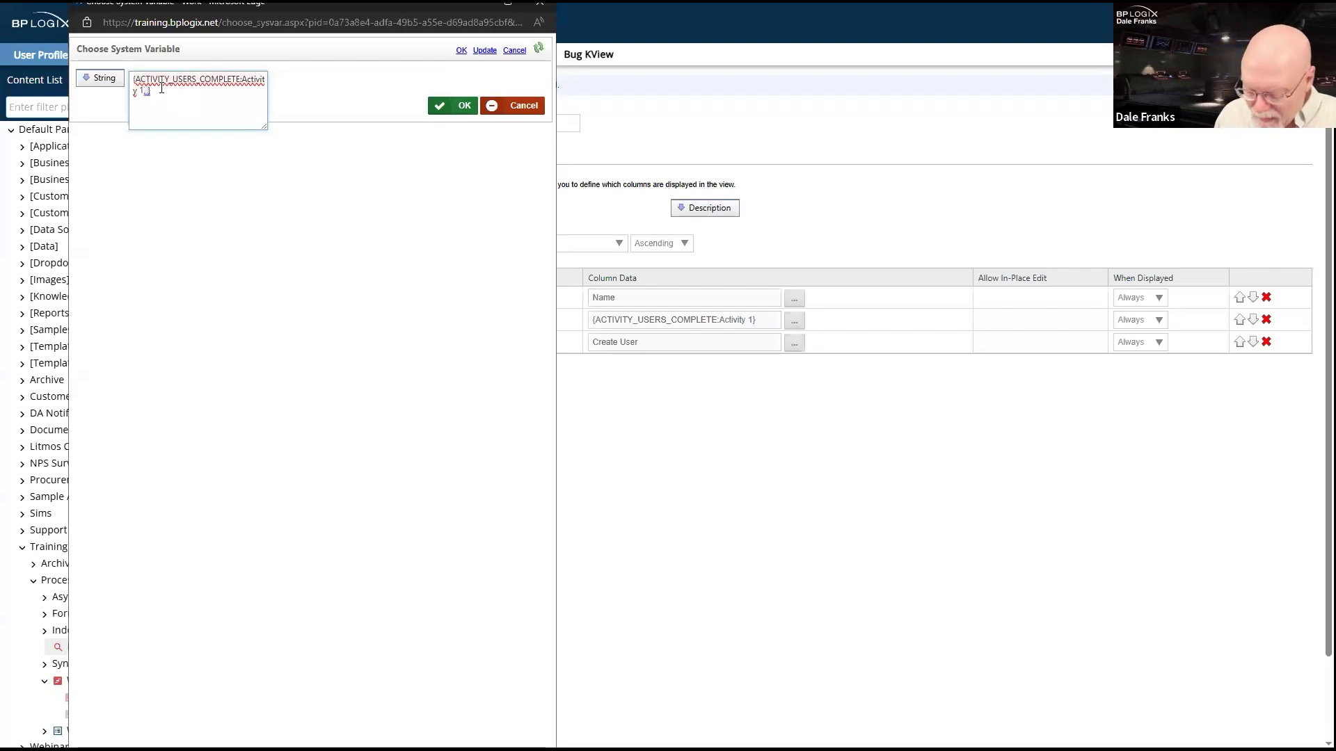
type(", format")
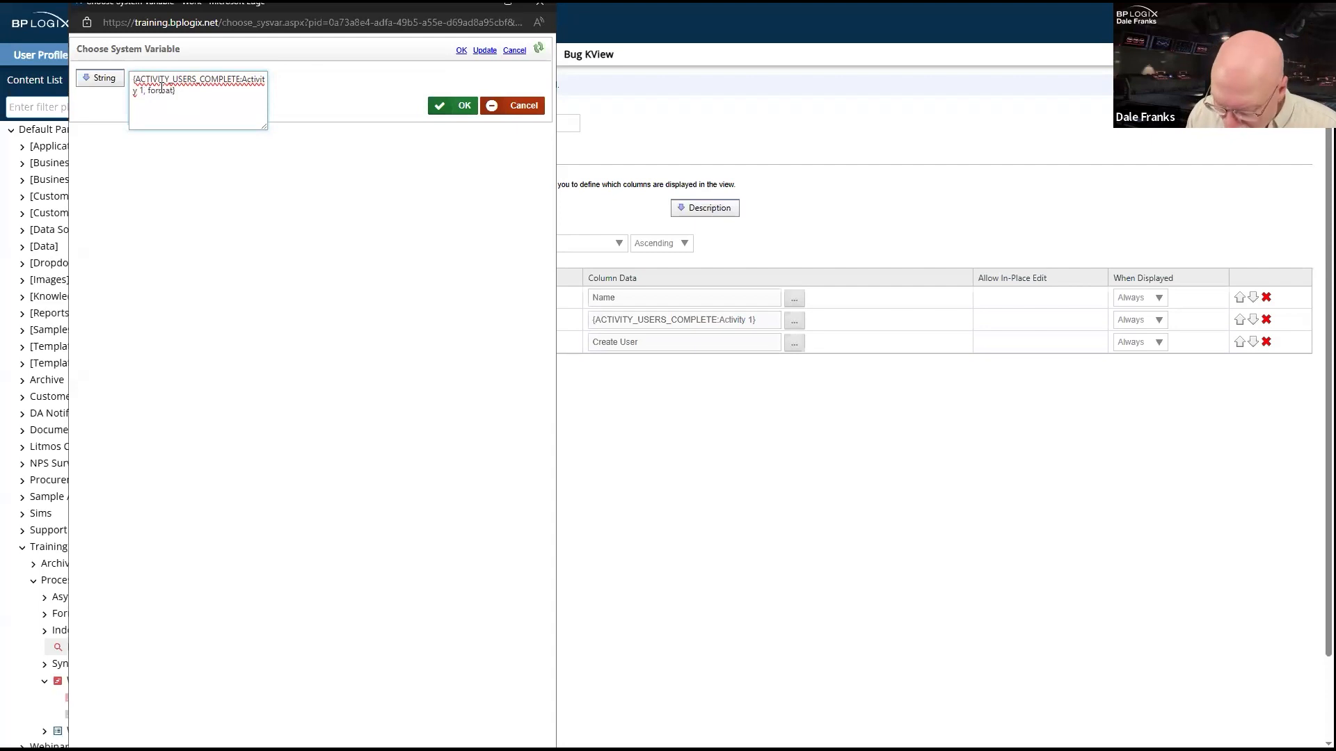
type("=comment")
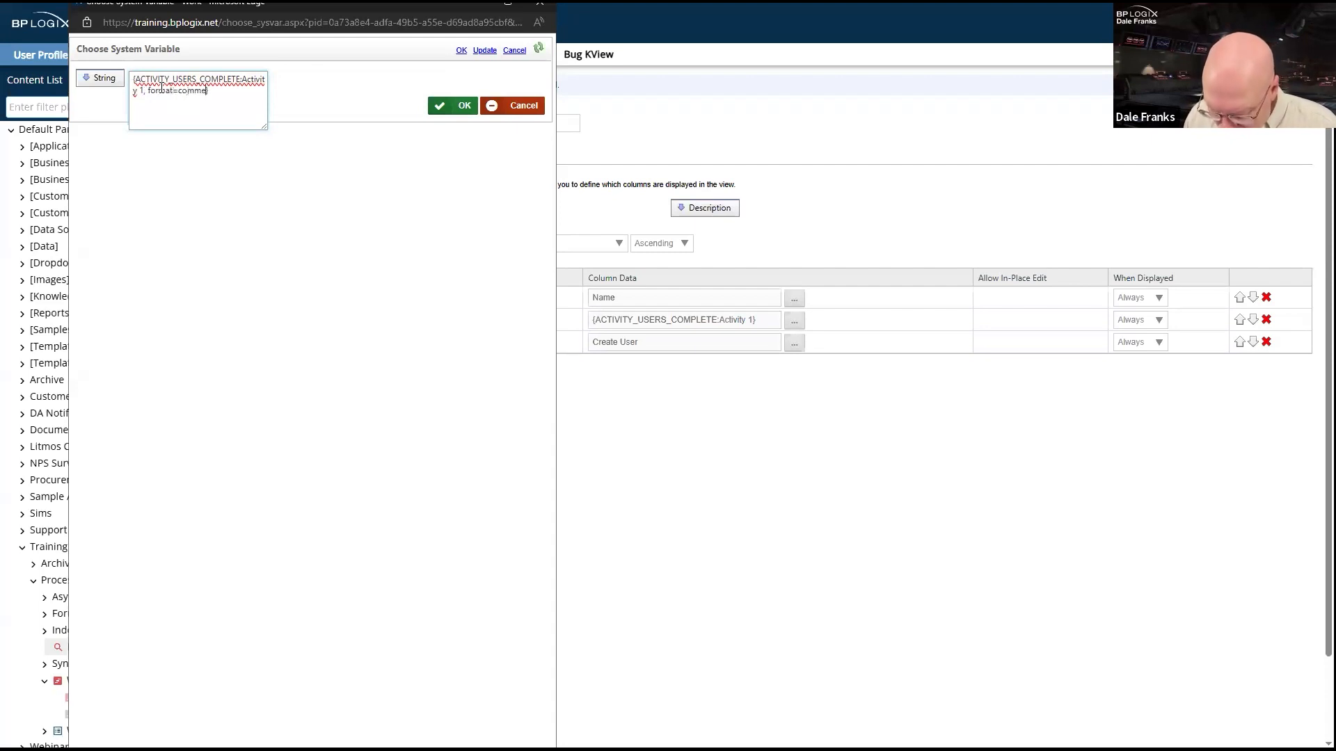
key("BackSpace")
key("BackSpace")
key("BackSpace")
type("t")
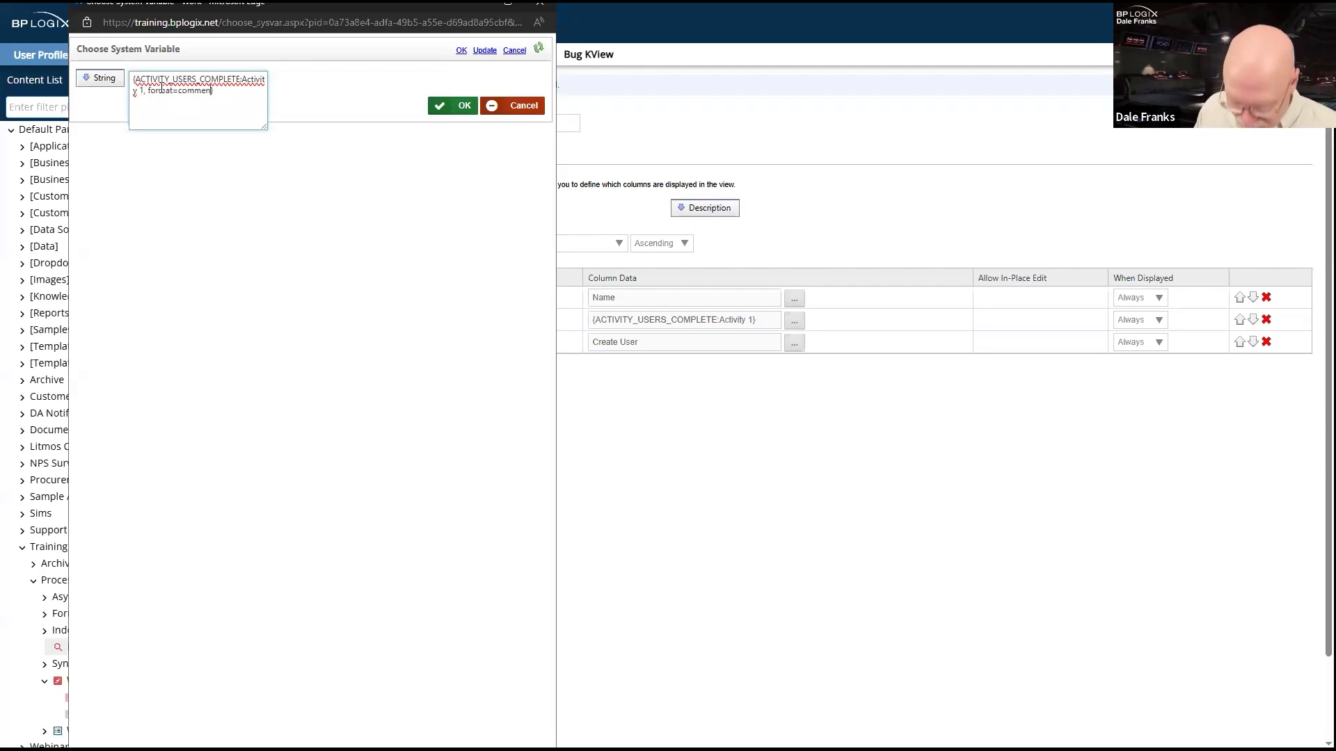
type("s")
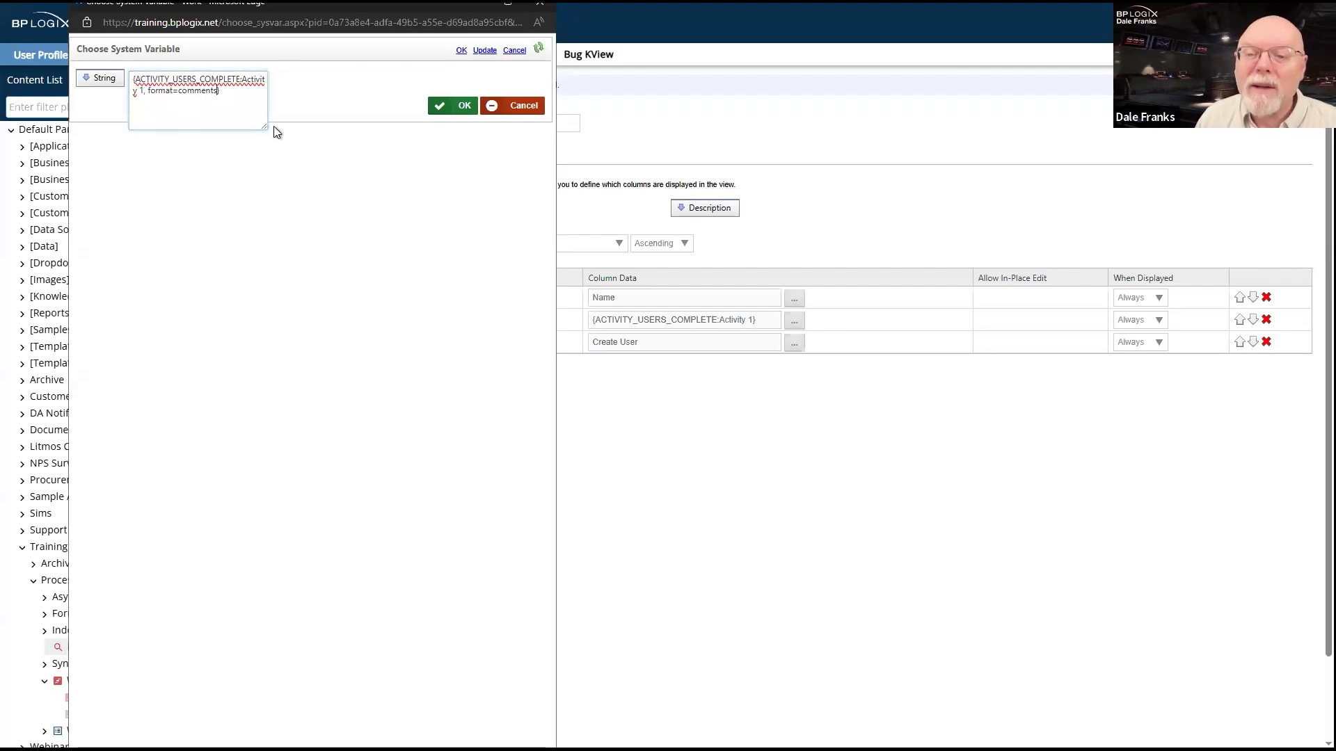
left_click_drag(267, 128, 392, 109)
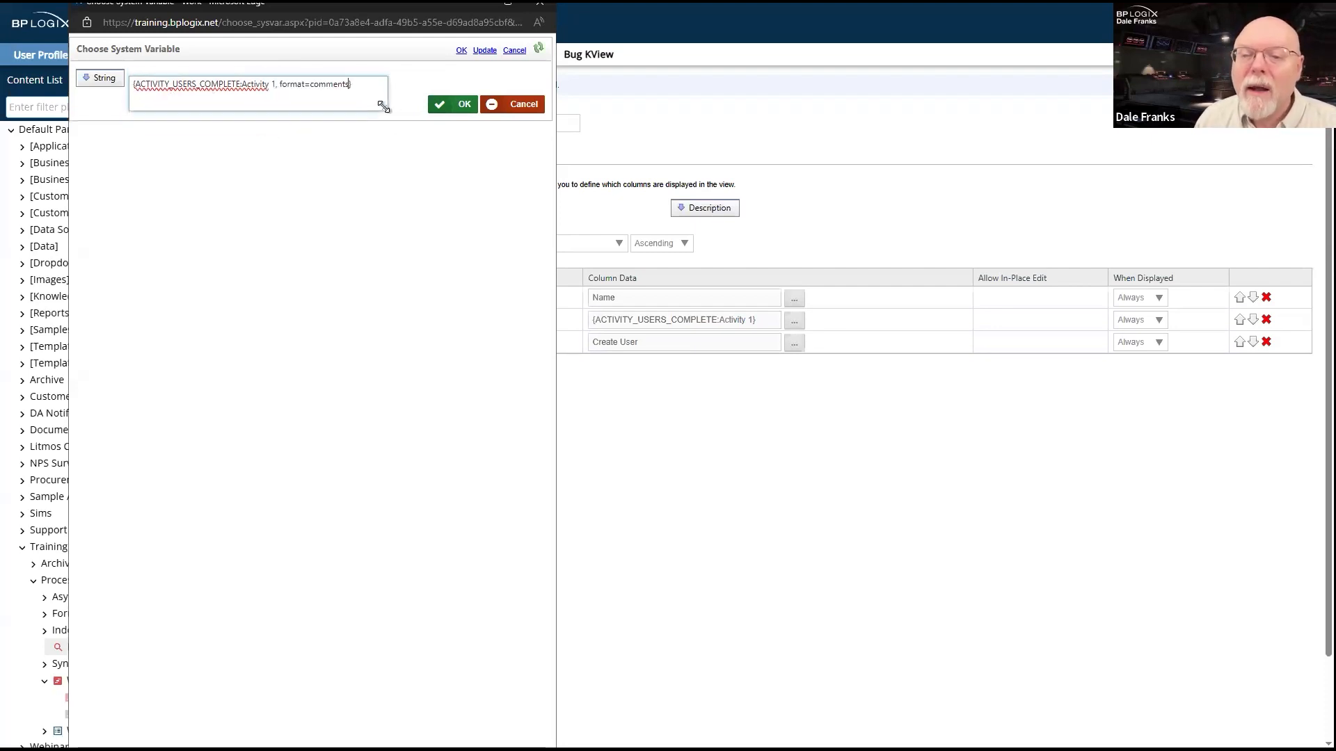
left_click(465, 105)
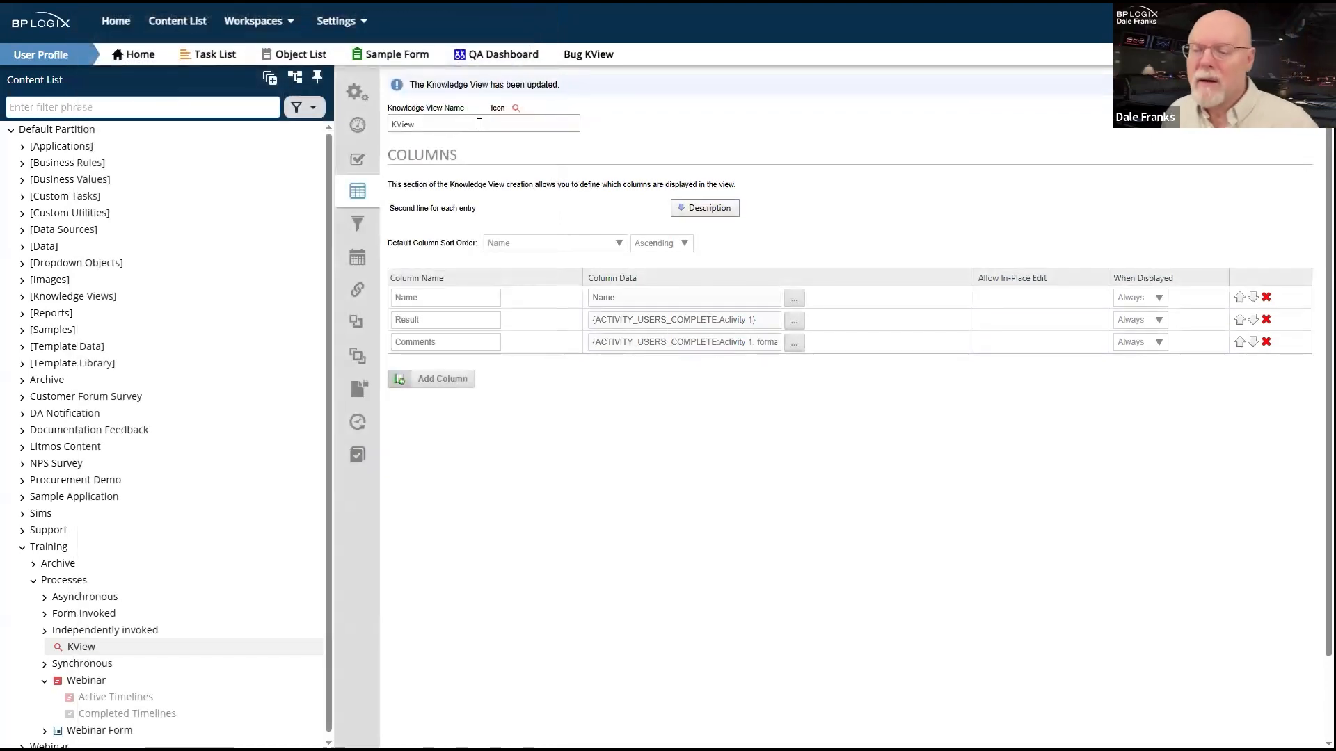
mouse_move(1261, 125)
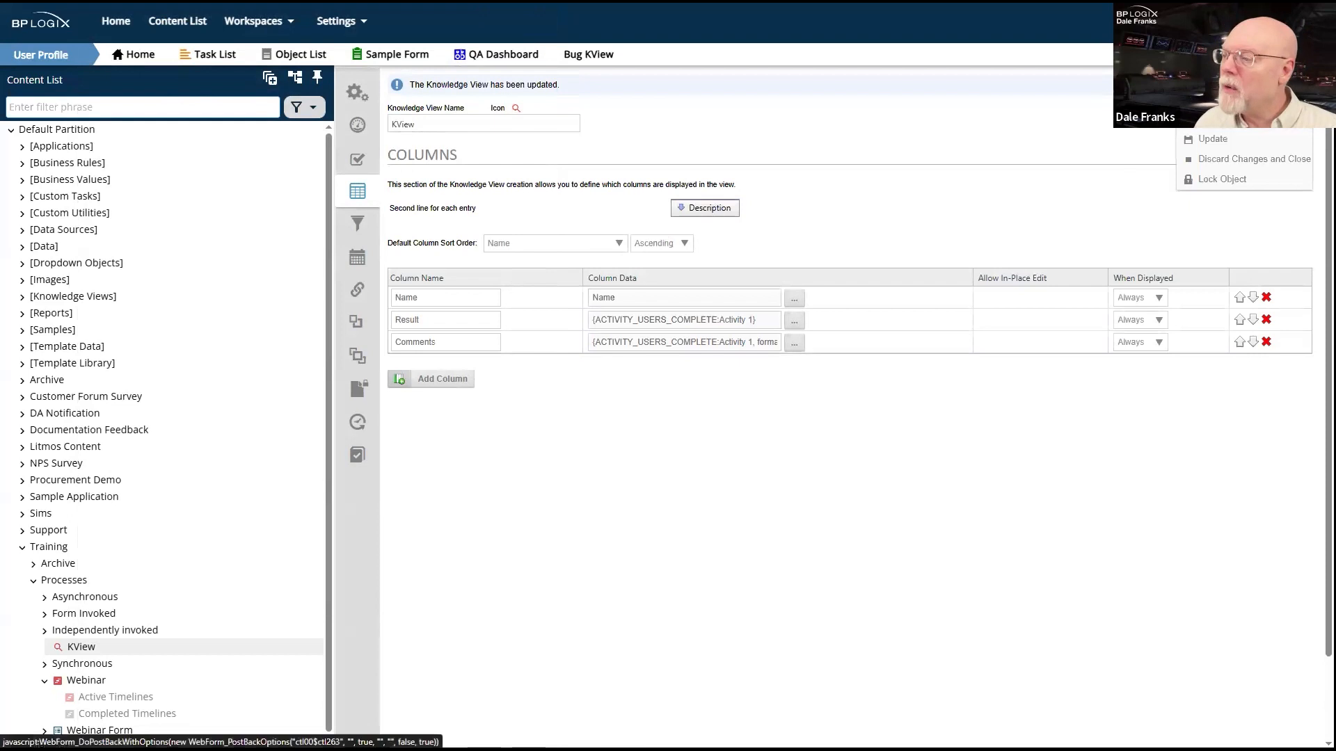
left_click(1260, 137)
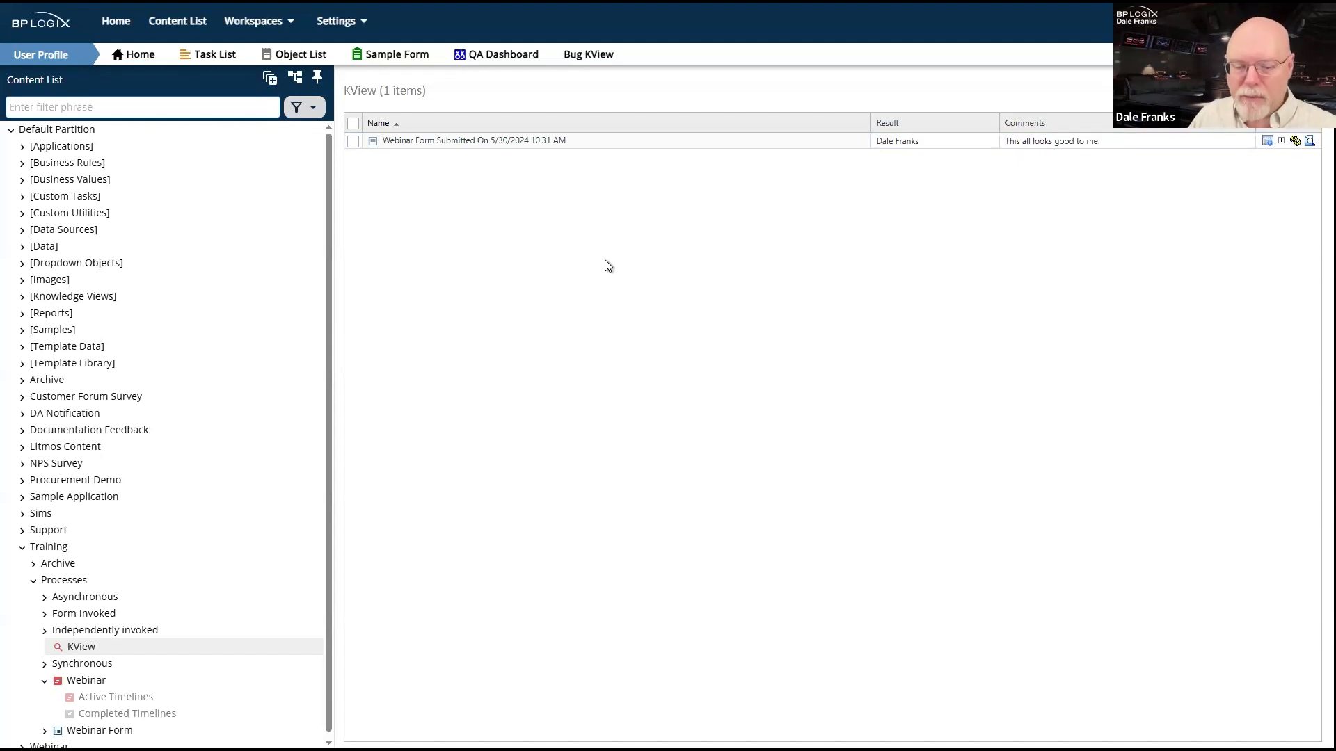
Reopen KView's column definition, rename the Result column to Participant and save the Knowledge View.
double_click(82, 648)
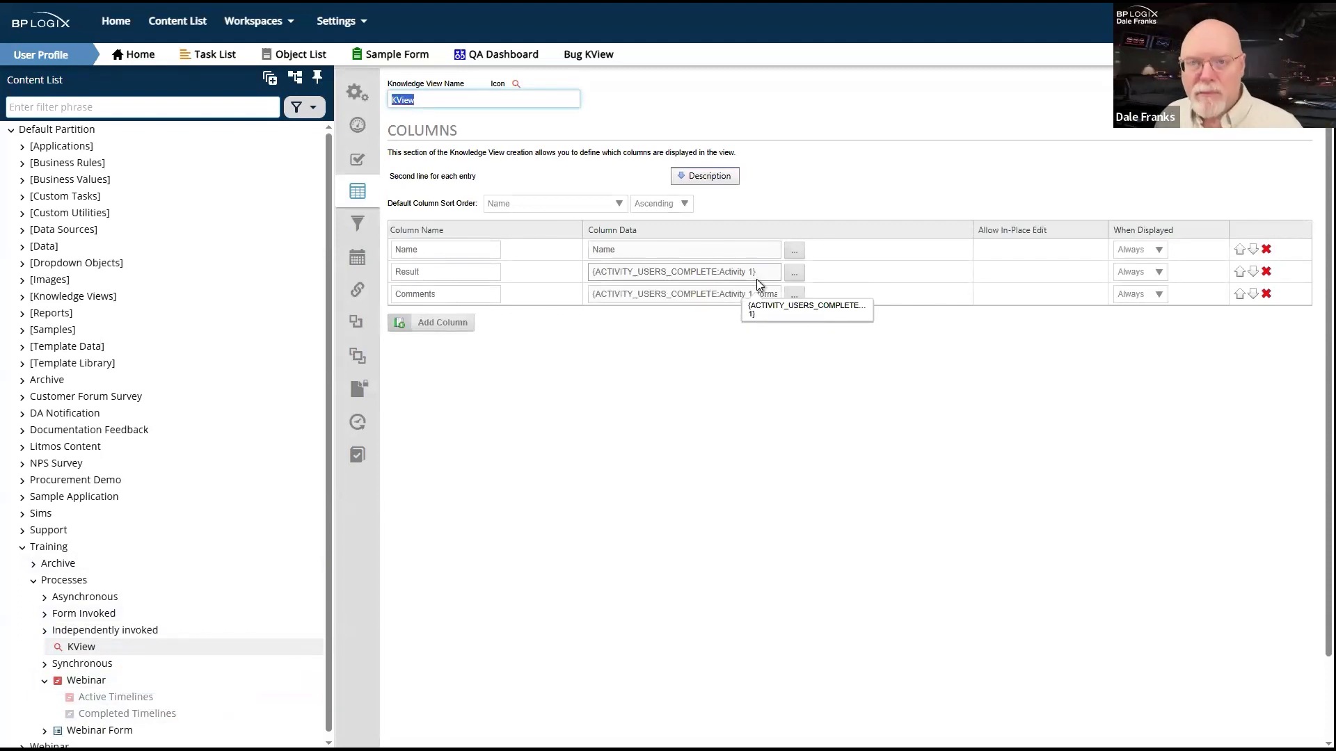
left_click(432, 273)
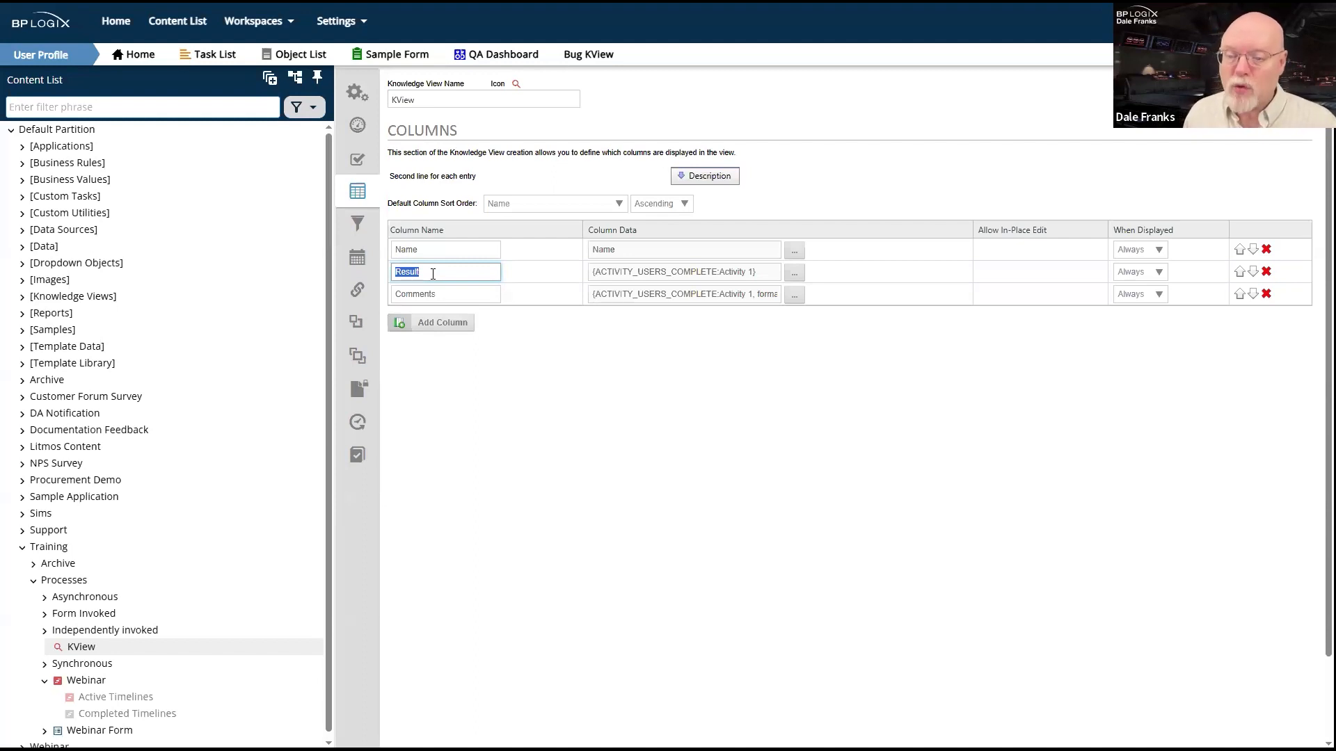
type("User")
key("BackSpace")
key("BackSpace")
type("Par")
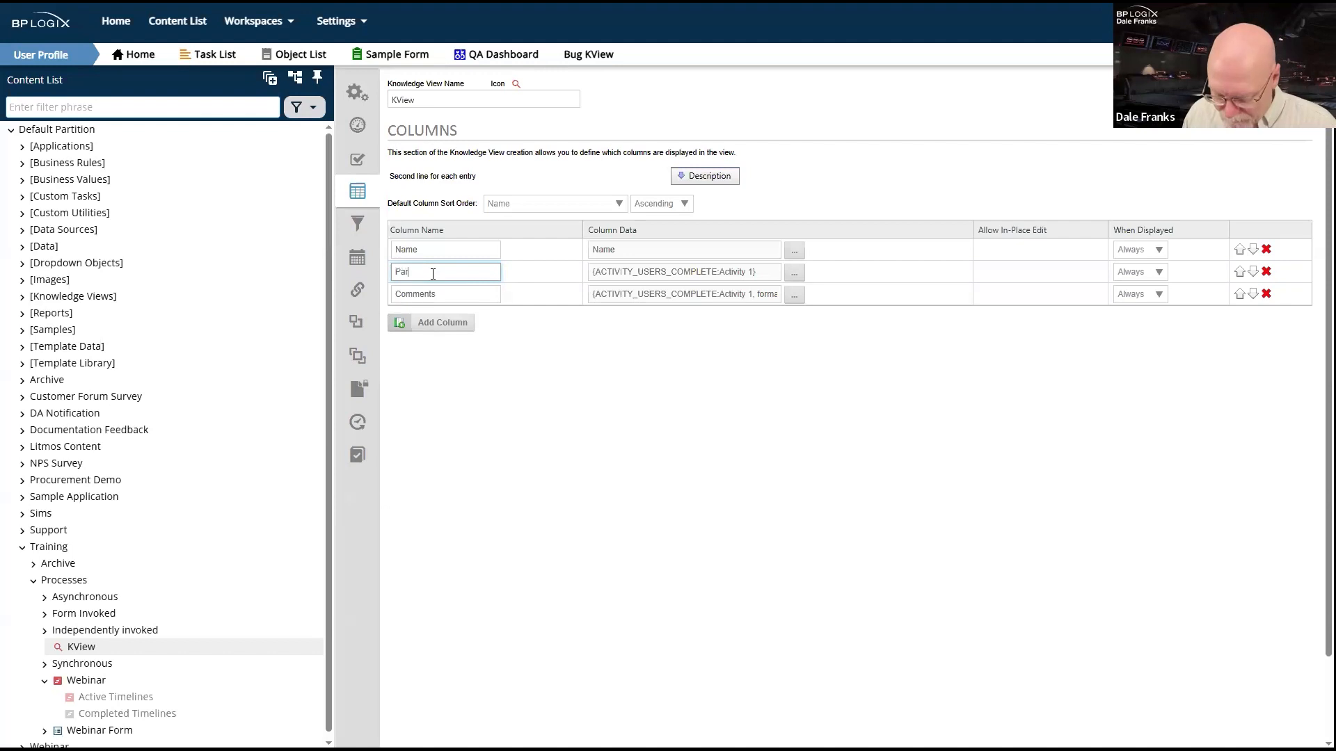
type("ticipant")
key("BackSpace")
key("BackSpace")
key("BackSpace")
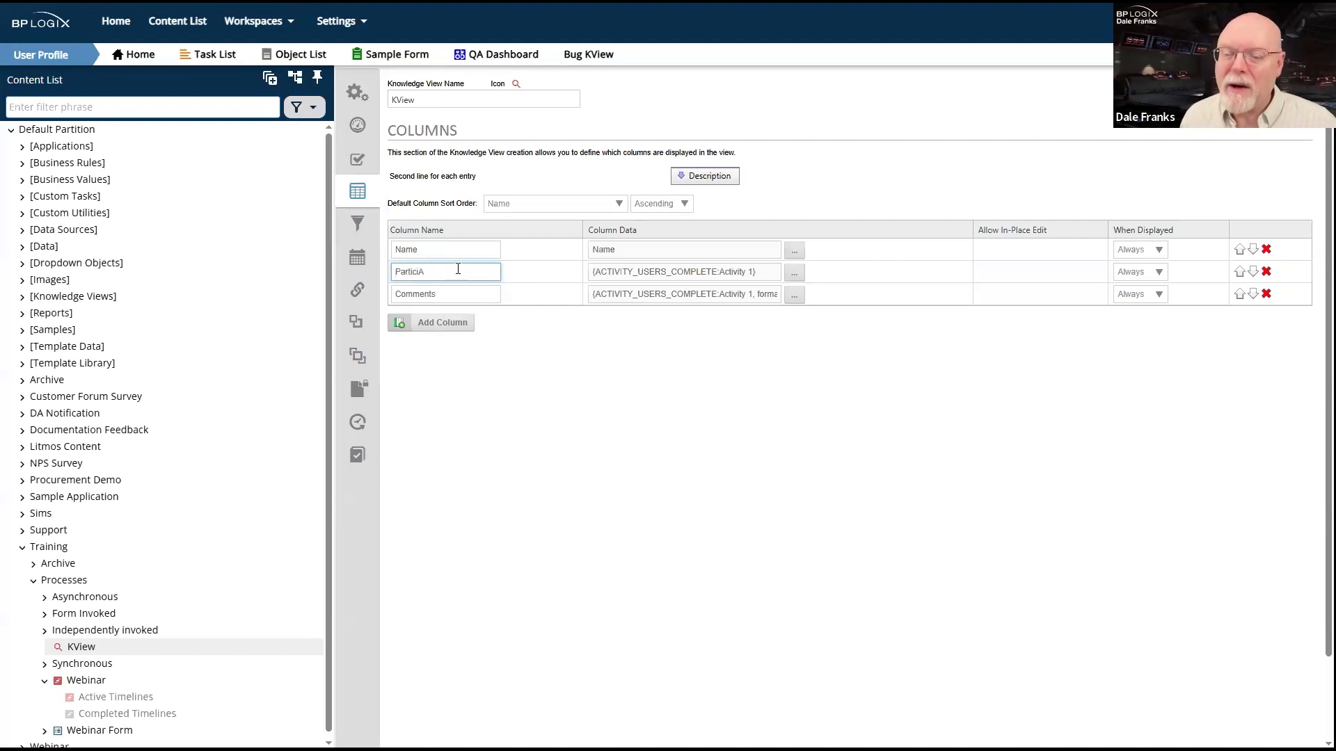
type("pant")
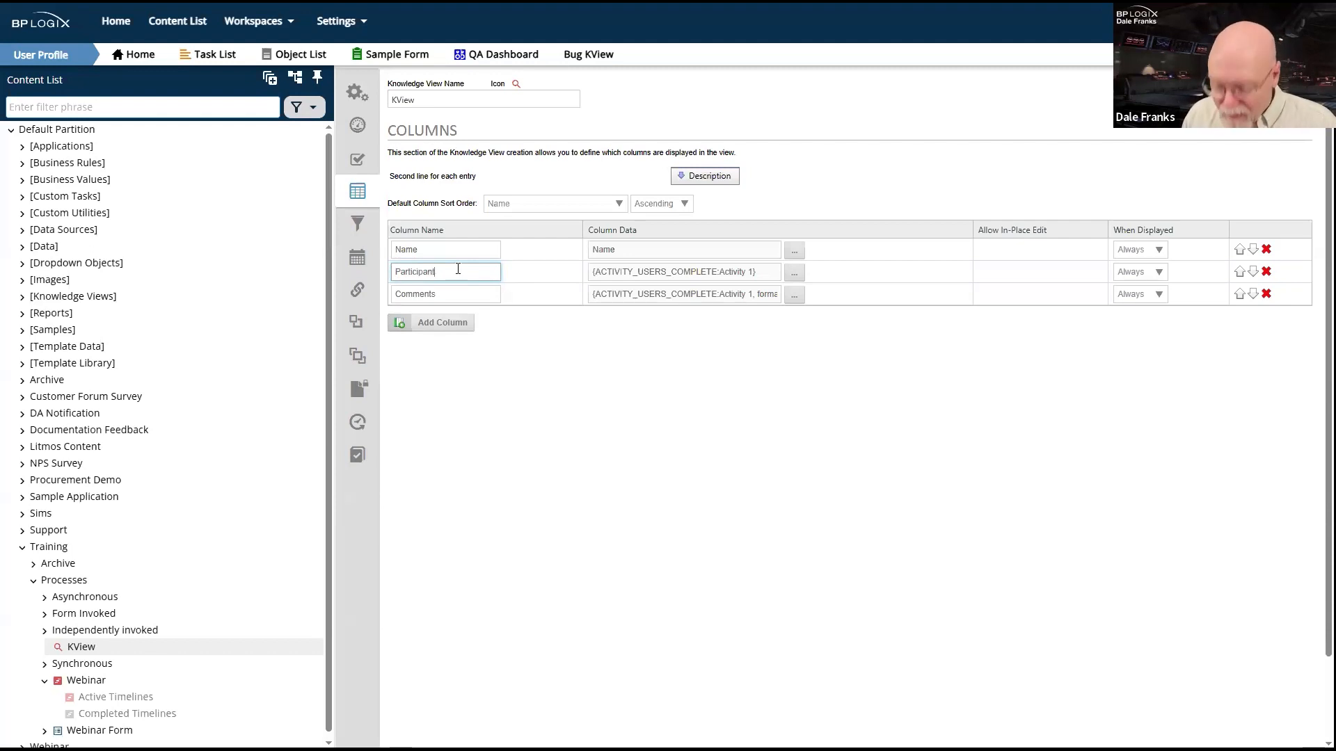
left_click(487, 334)
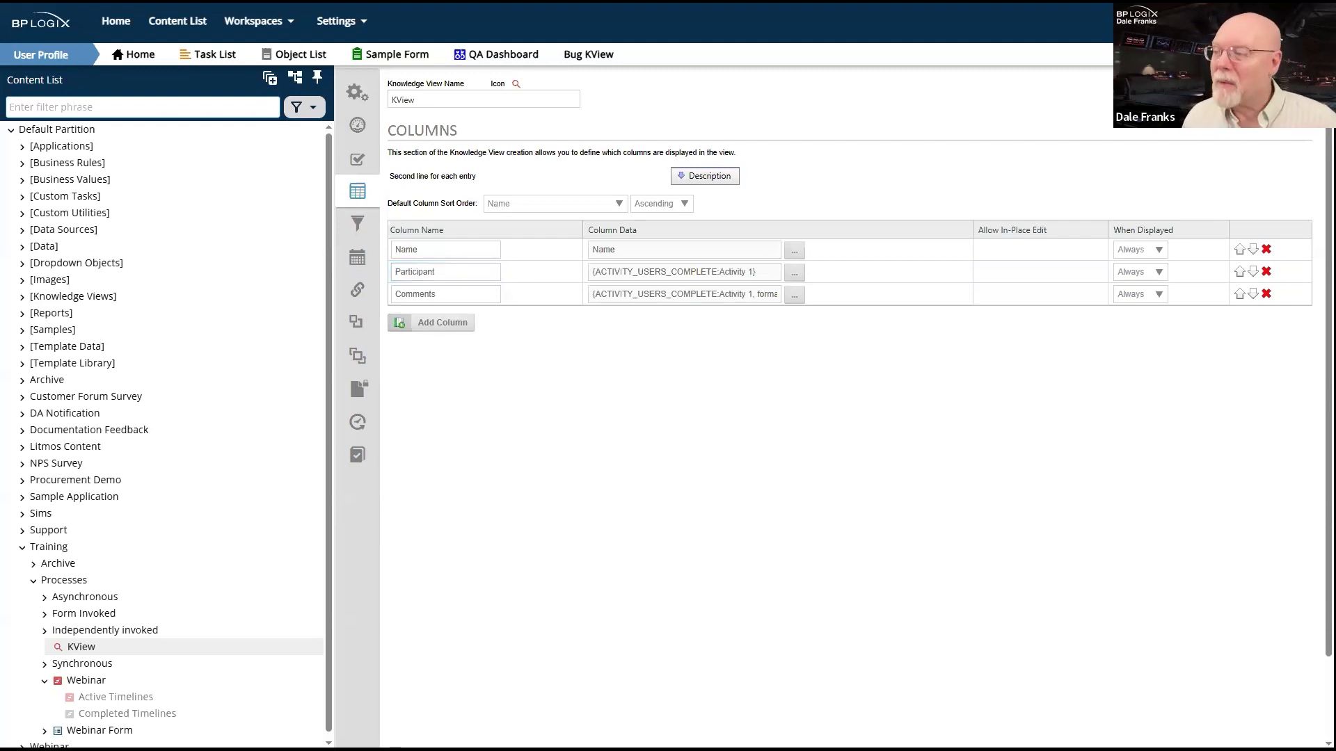
left_click(1295, 82)
left_click(1242, 111)
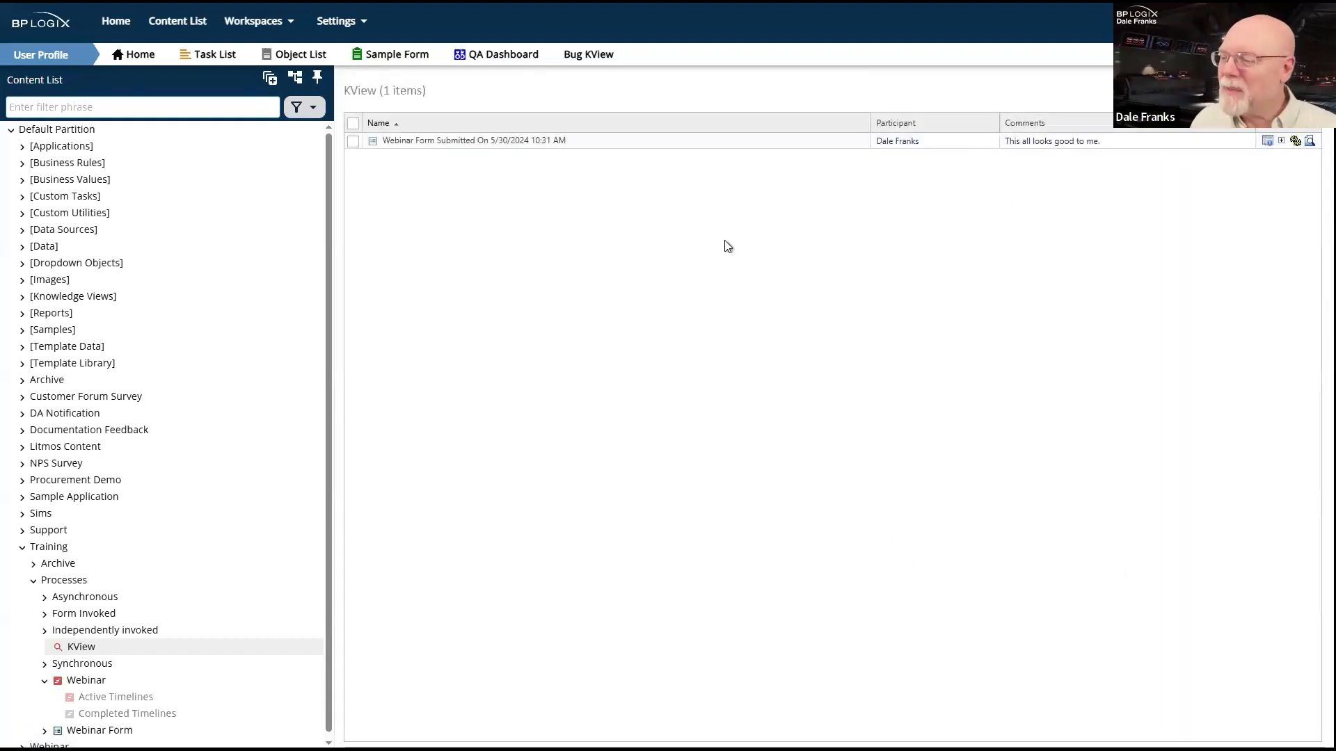
Reopen KView's column definition and examine the Form system variables available for the Participant column's data.
double_click(76, 648)
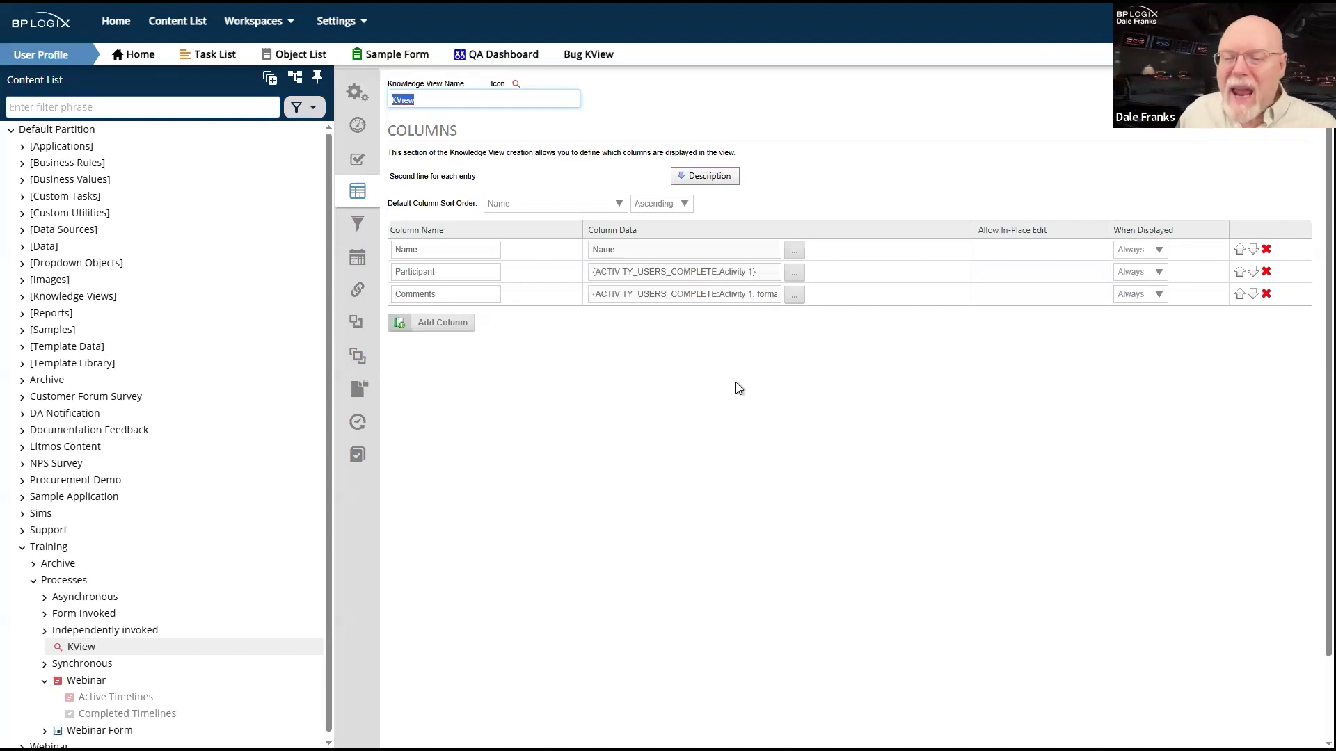
left_click(792, 277)
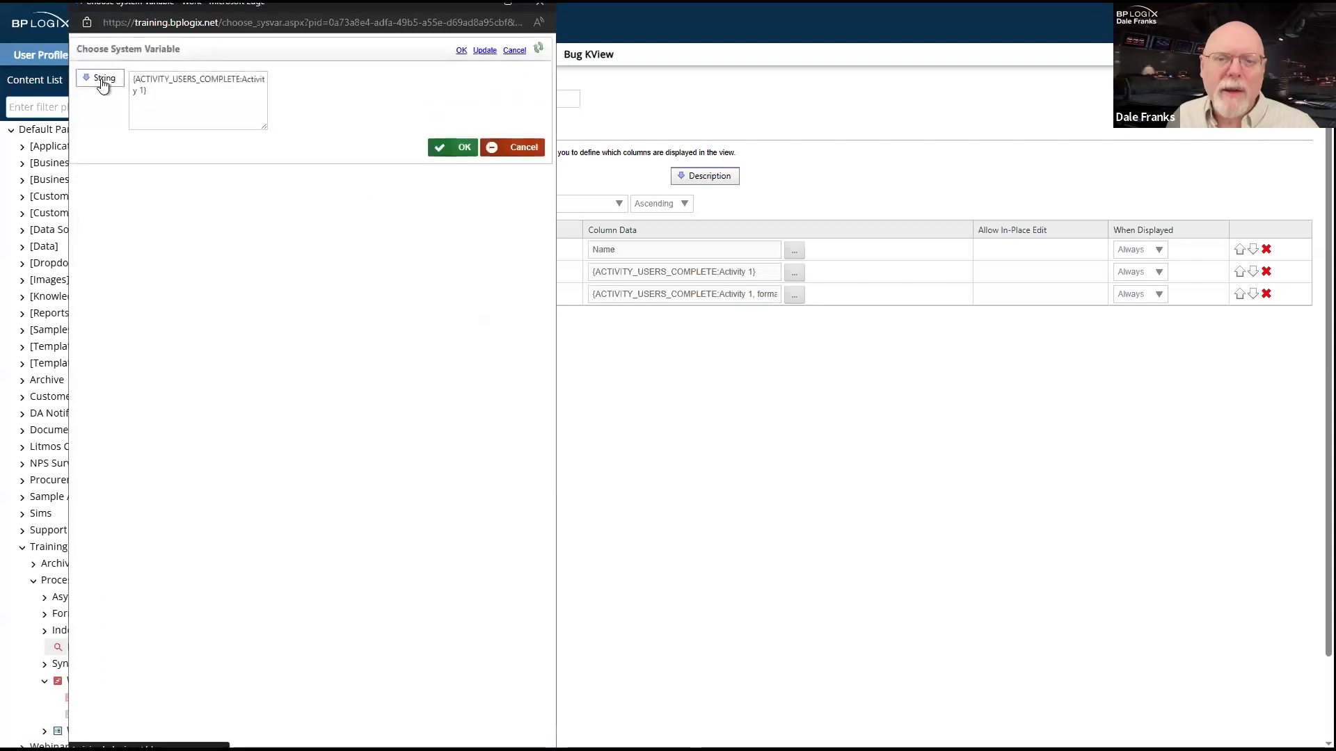
left_click(103, 82)
mouse_move(118, 113)
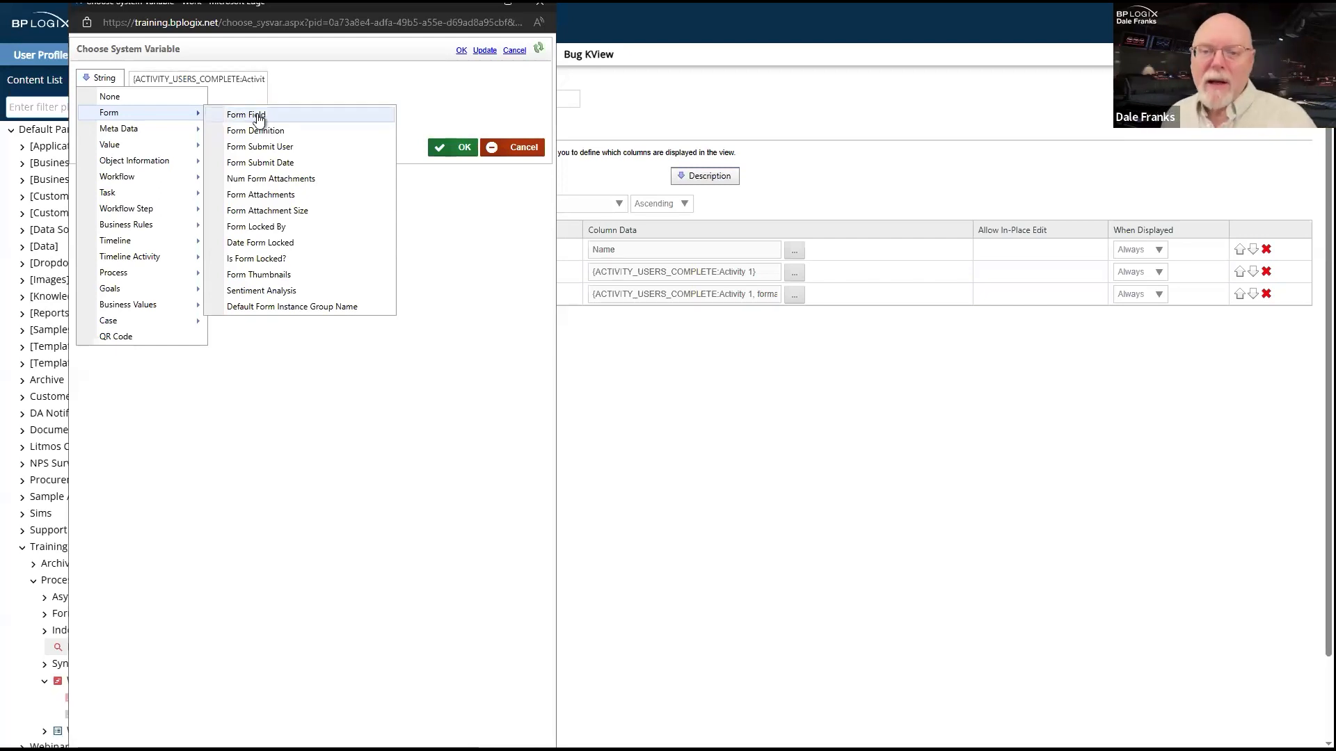
left_click(258, 116)
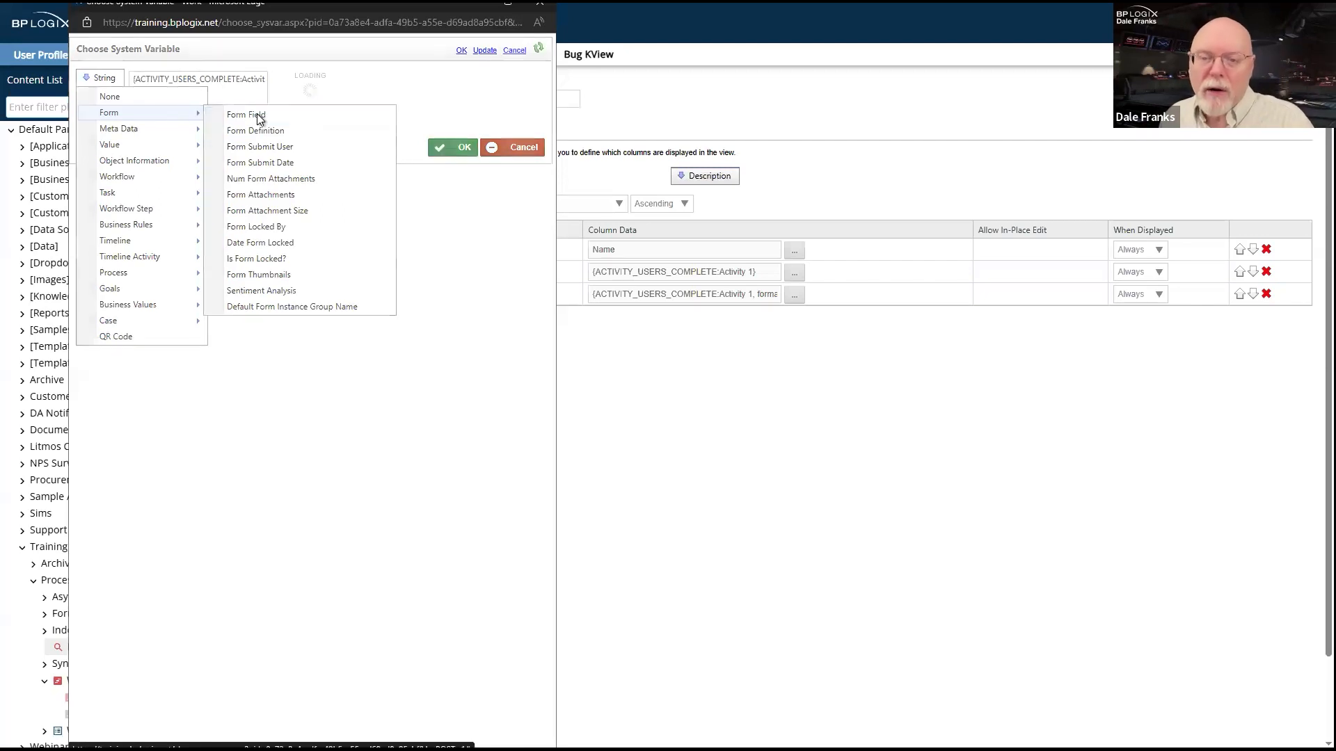
left_click(517, 106)
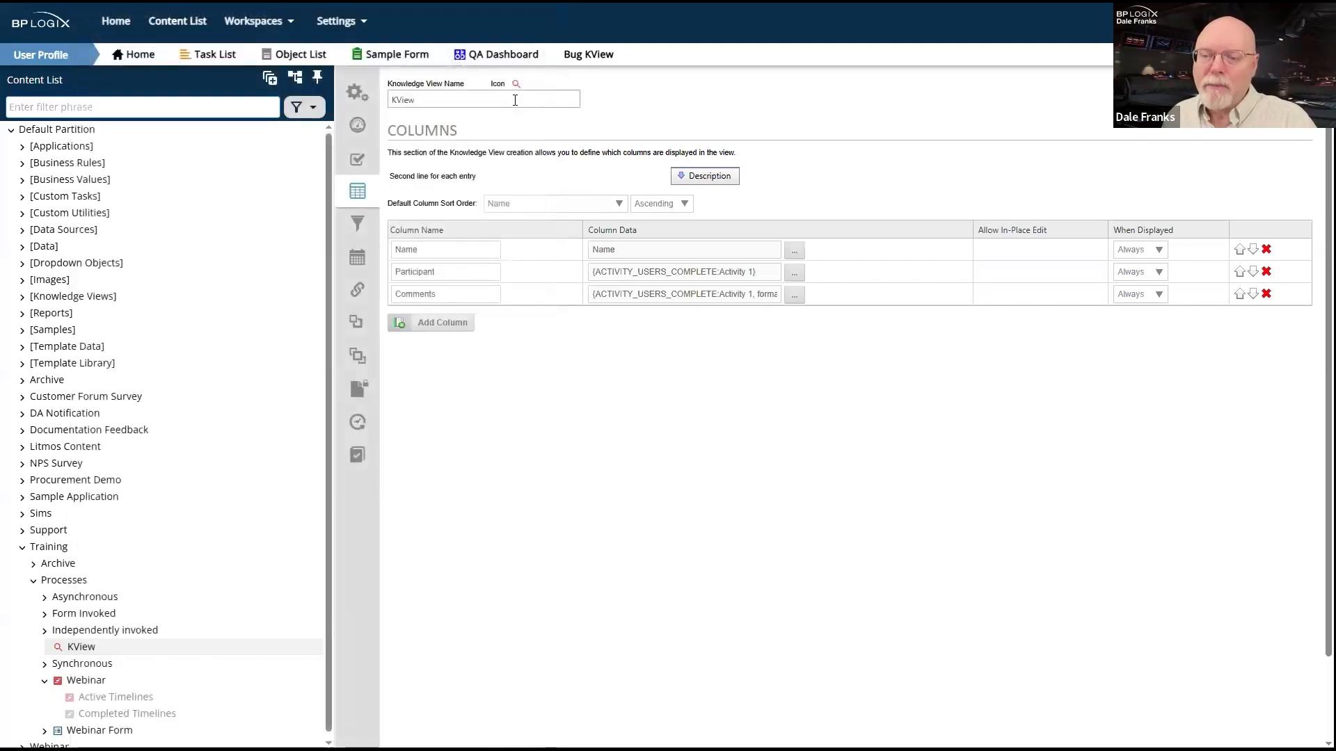
Add a new column named Submitter and switch its column data to a String value.
left_click(448, 330)
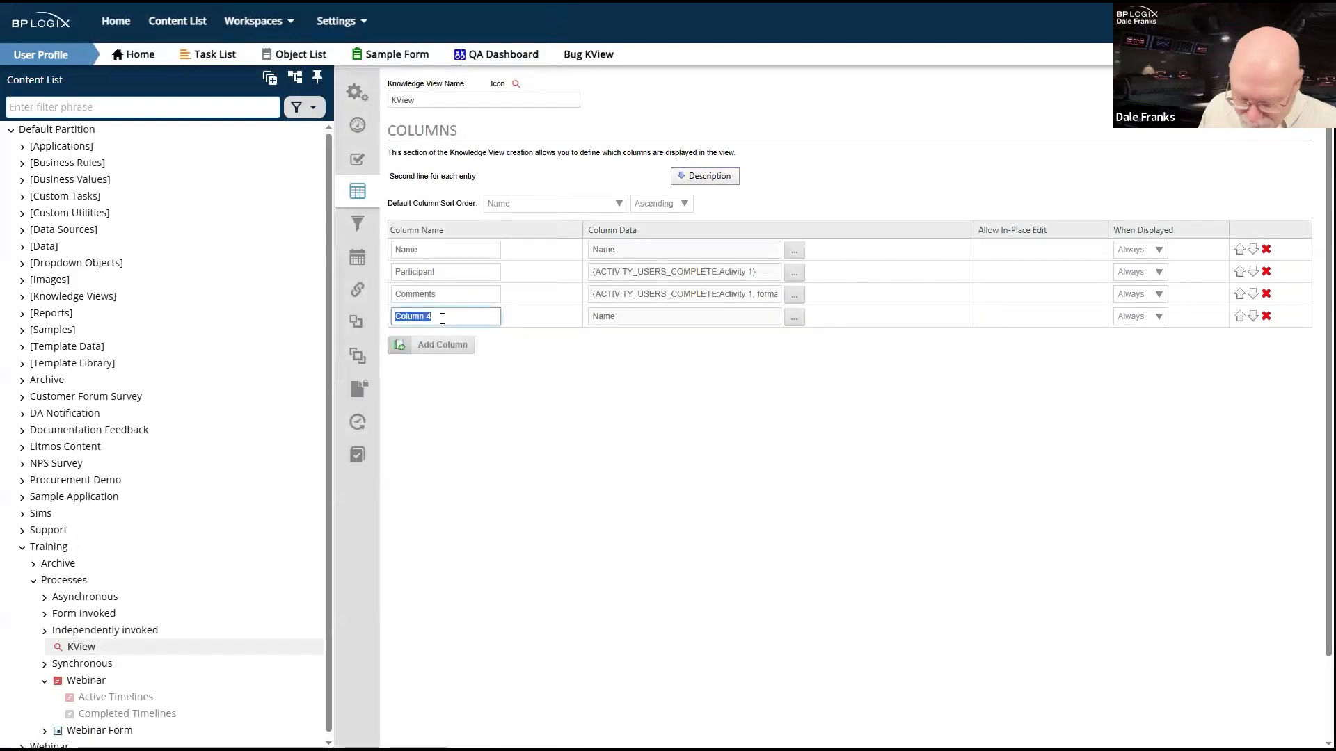
type("Submitter")
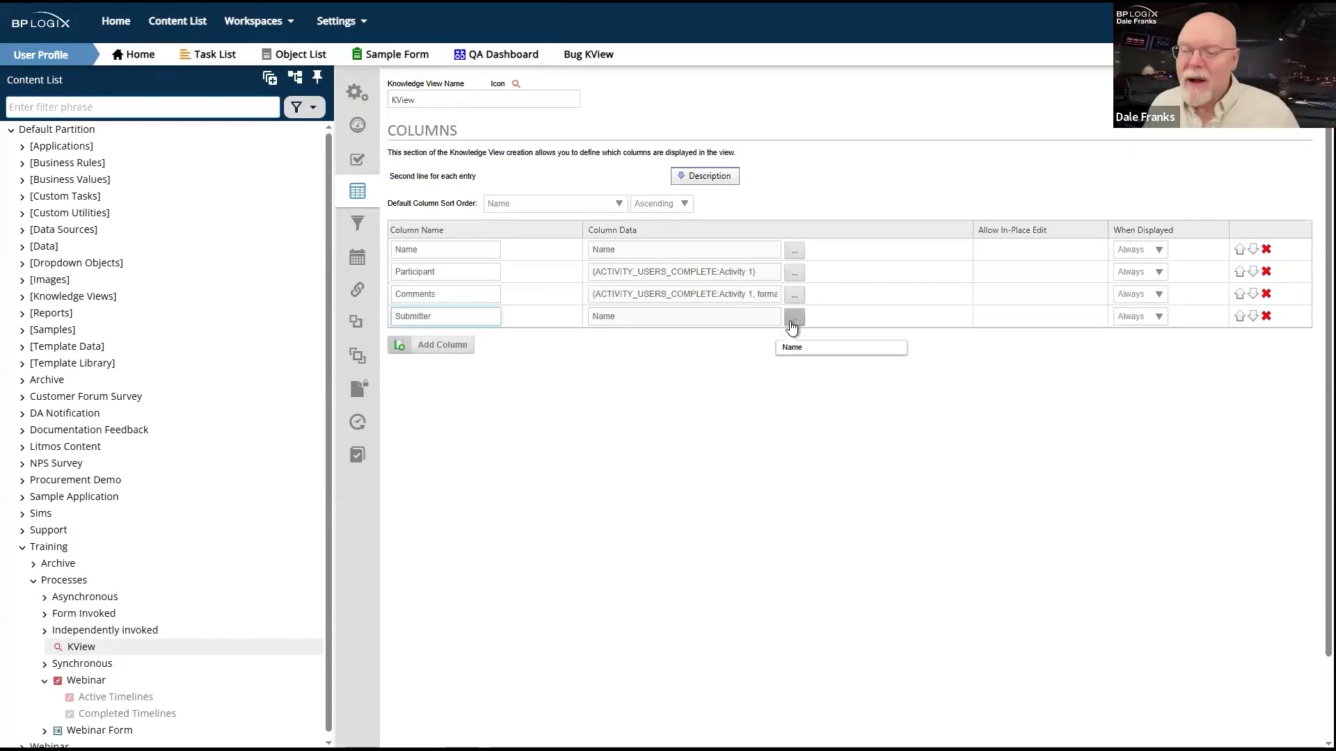
left_click(793, 318)
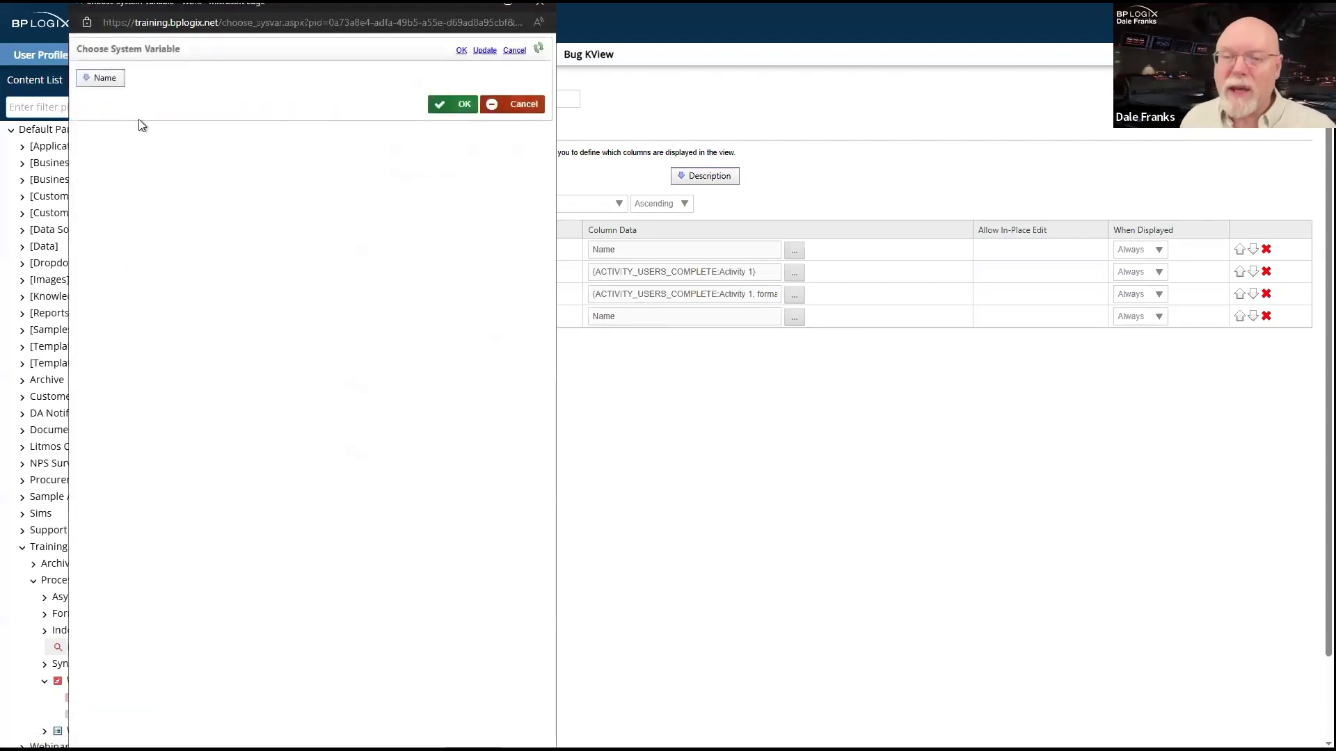
left_click(97, 79)
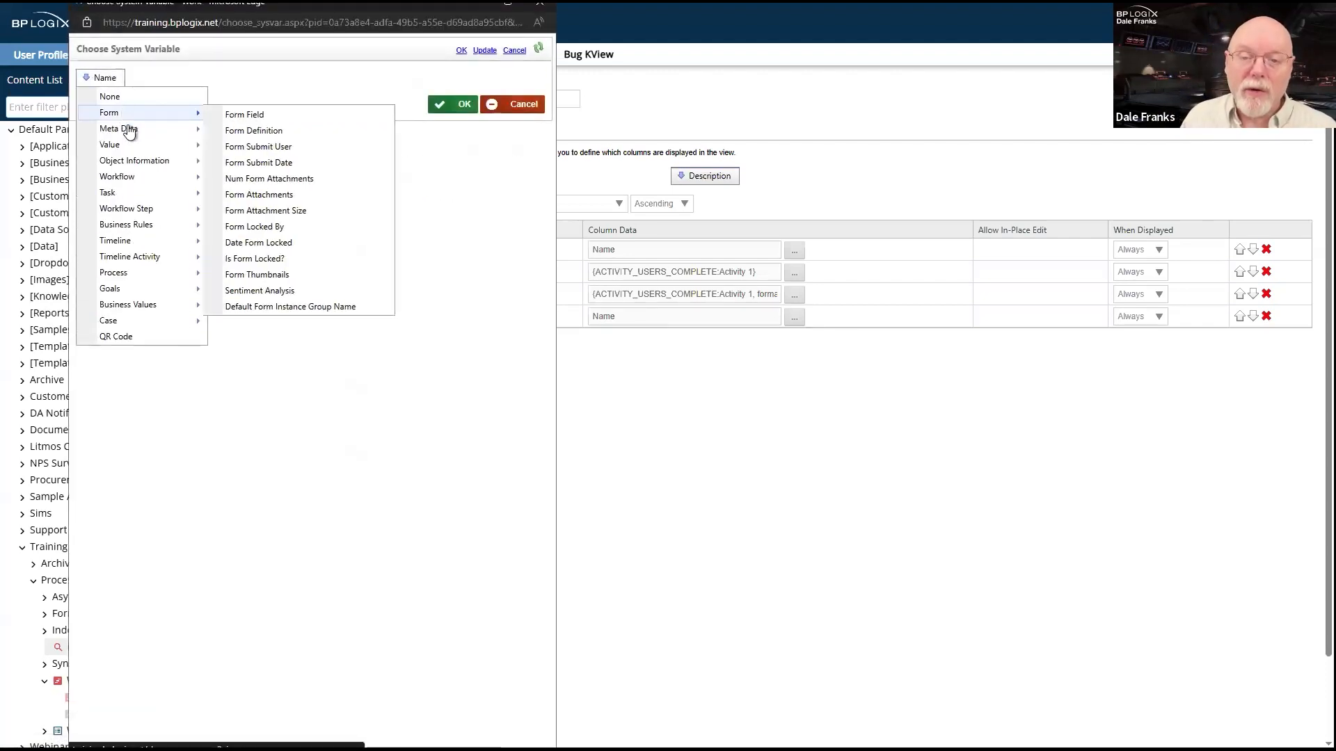
mouse_move(188, 145)
left_click(248, 146)
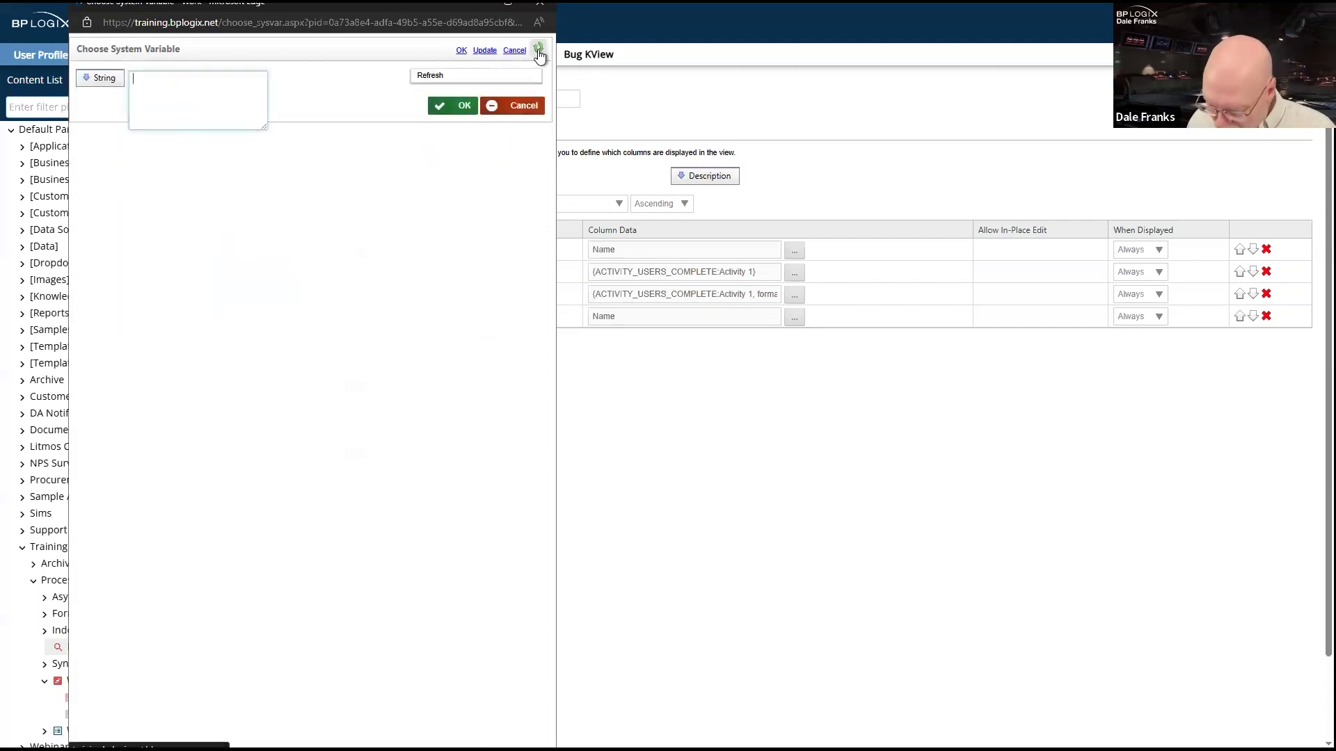
Try {:Submitter} as the string value for the Submitter column's data.
type("{:Submitter")
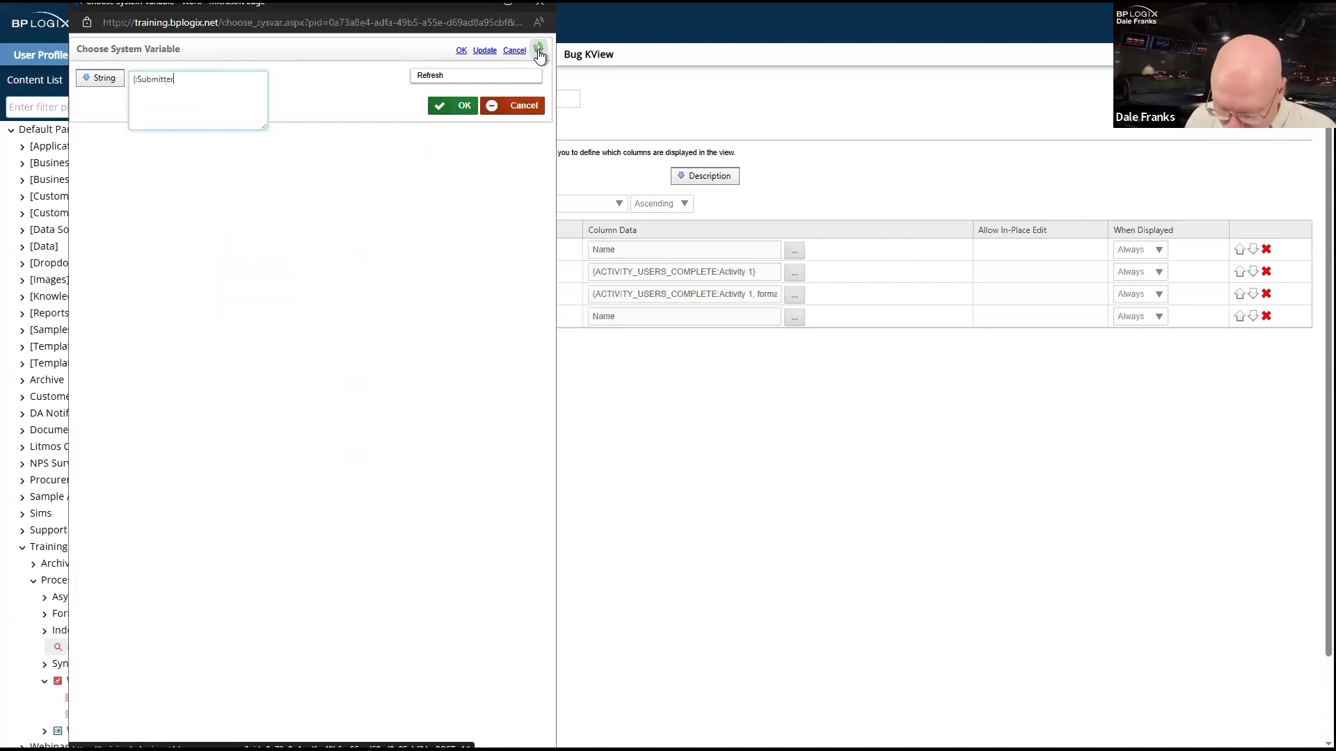
left_click(538, 48)
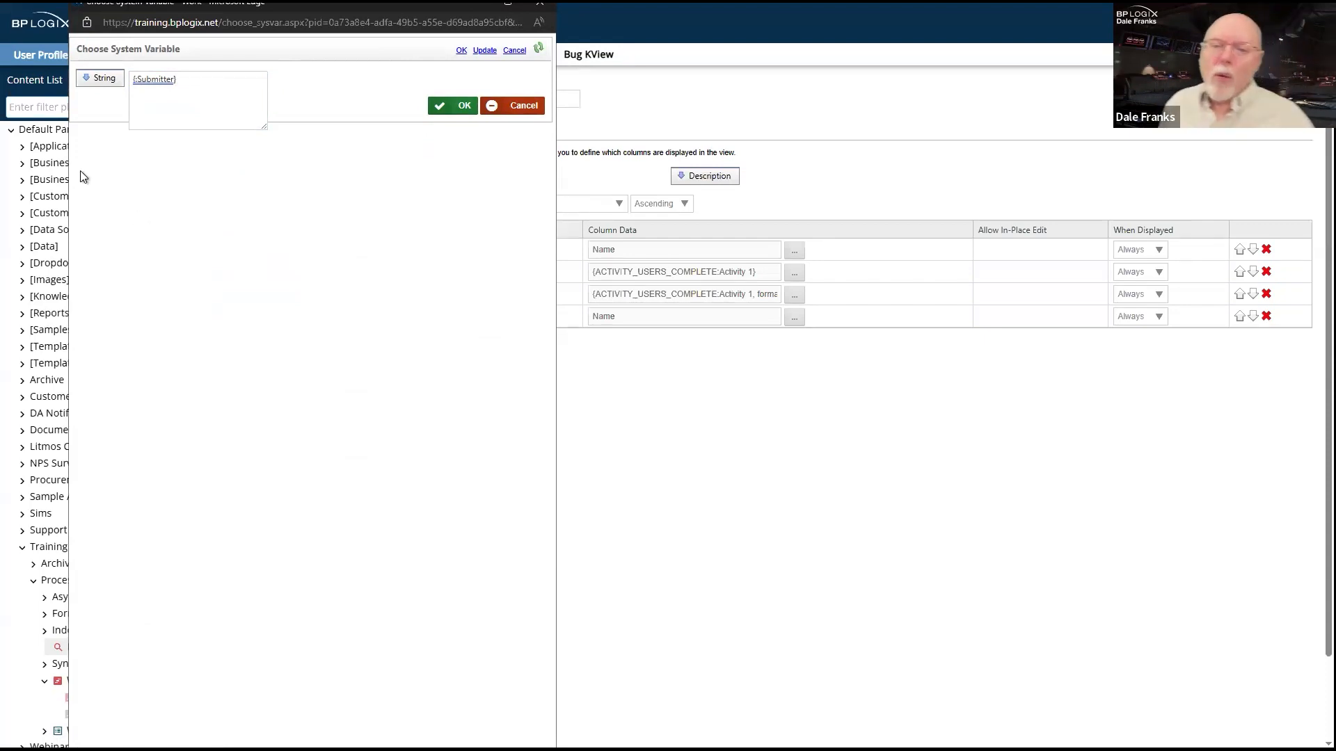
left_click_drag(190, 82, 127, 82)
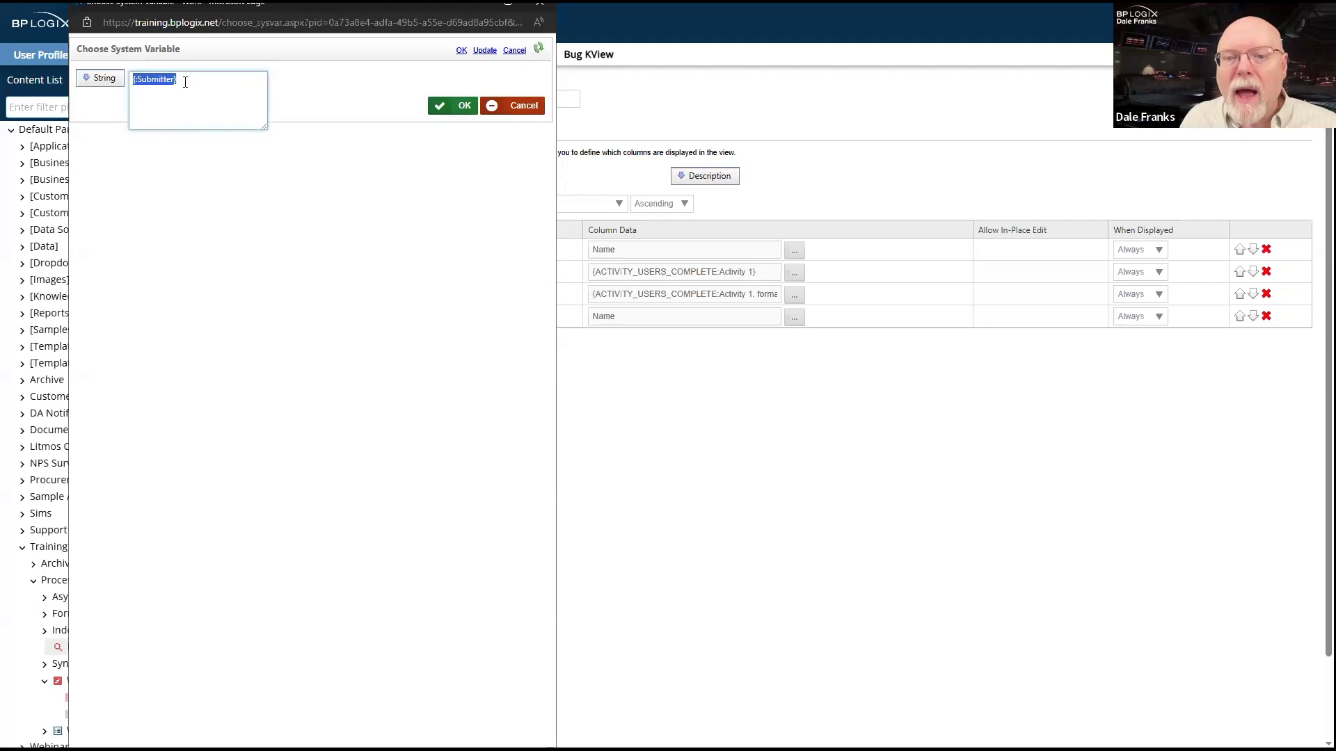
left_click(153, 80)
triple_click(152, 79)
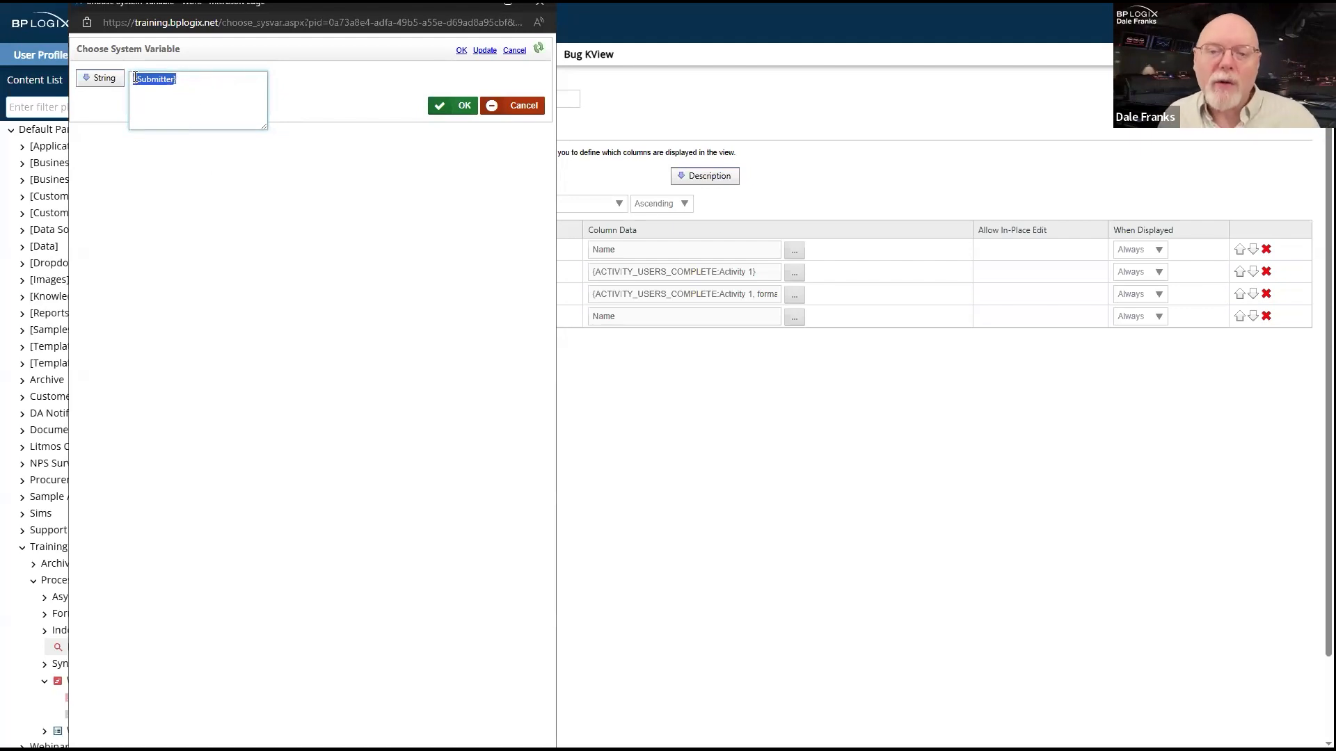
left_click(264, 98)
left_click_drag(194, 75, 98, 78)
left_click(98, 77)
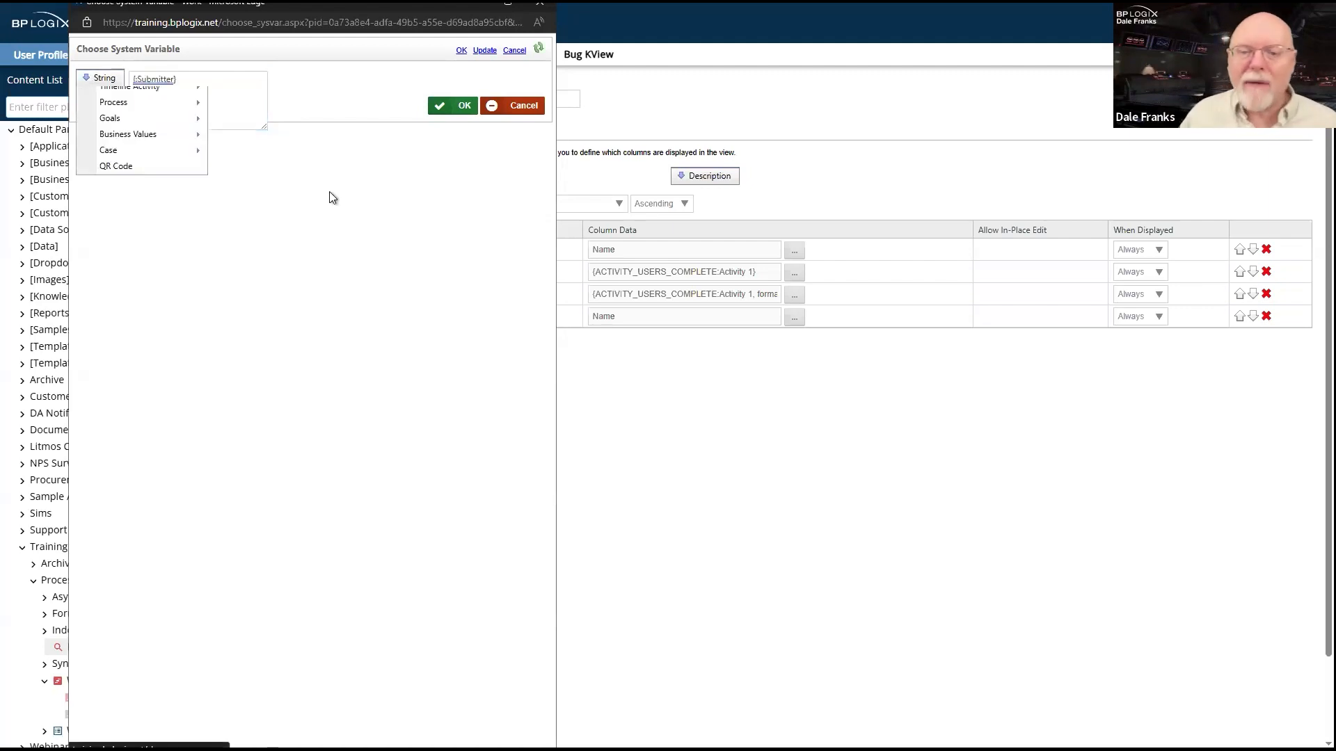
Set the Submitter column's string to {FORM_SUBMIT_USER}, accept the column data and save the Knowledge View.
triple_click(215, 73)
type("{FORM_SUBMIT_USER")
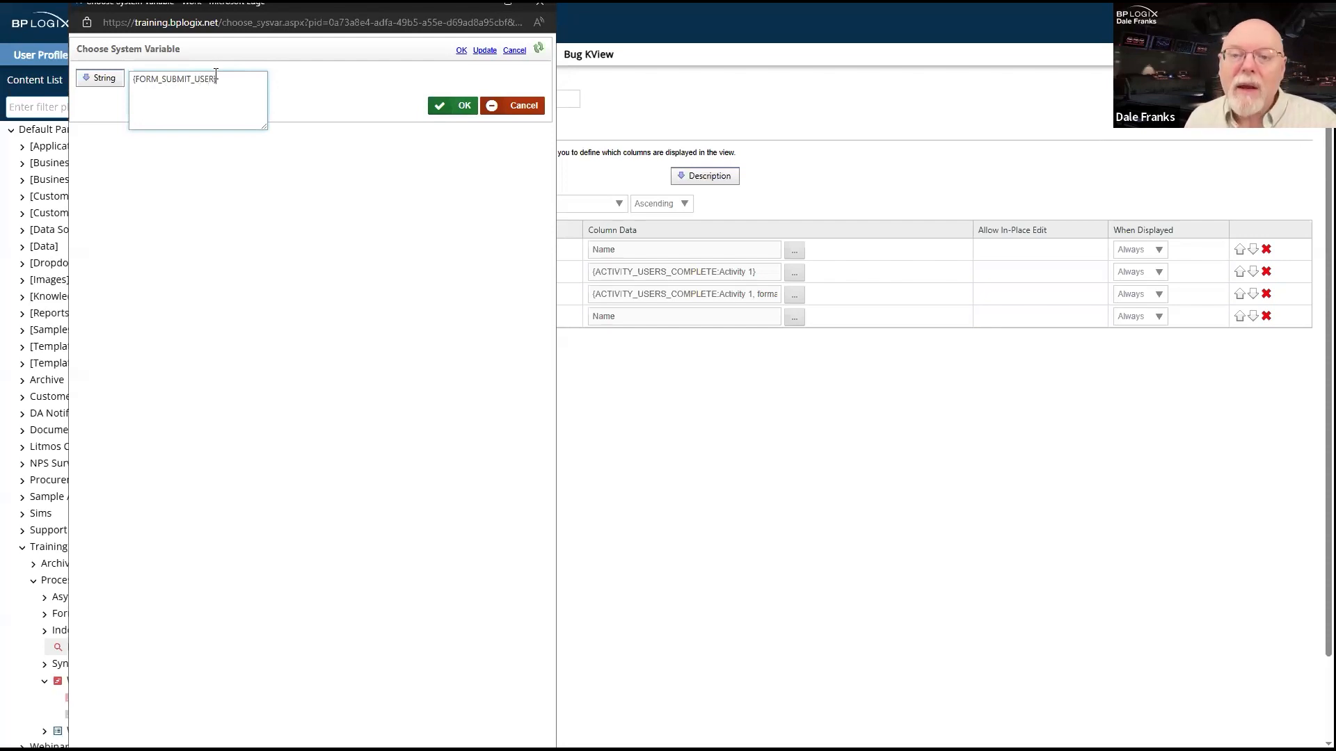
left_click(459, 114)
left_click(1296, 83)
left_click(1242, 114)
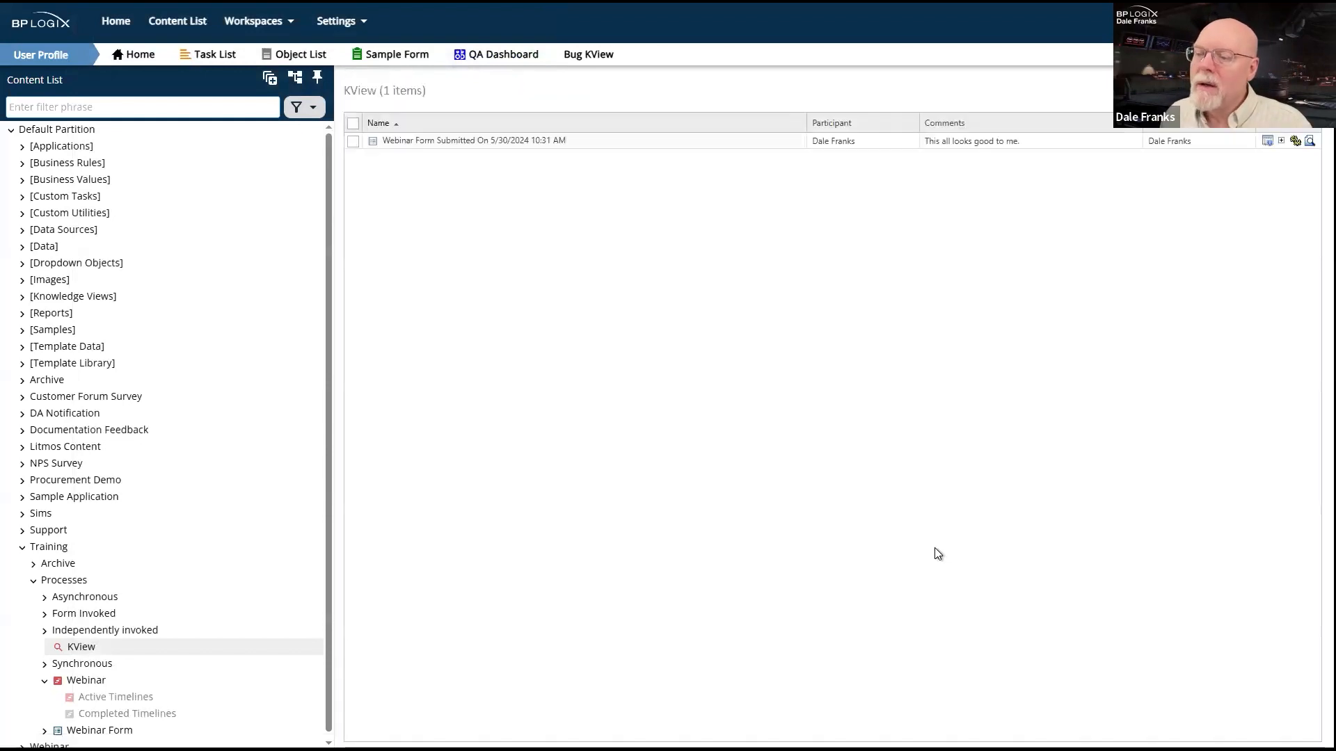
Select the submitted Webinar Form entry in KView and open the Webinar process definition.
left_click(1171, 144)
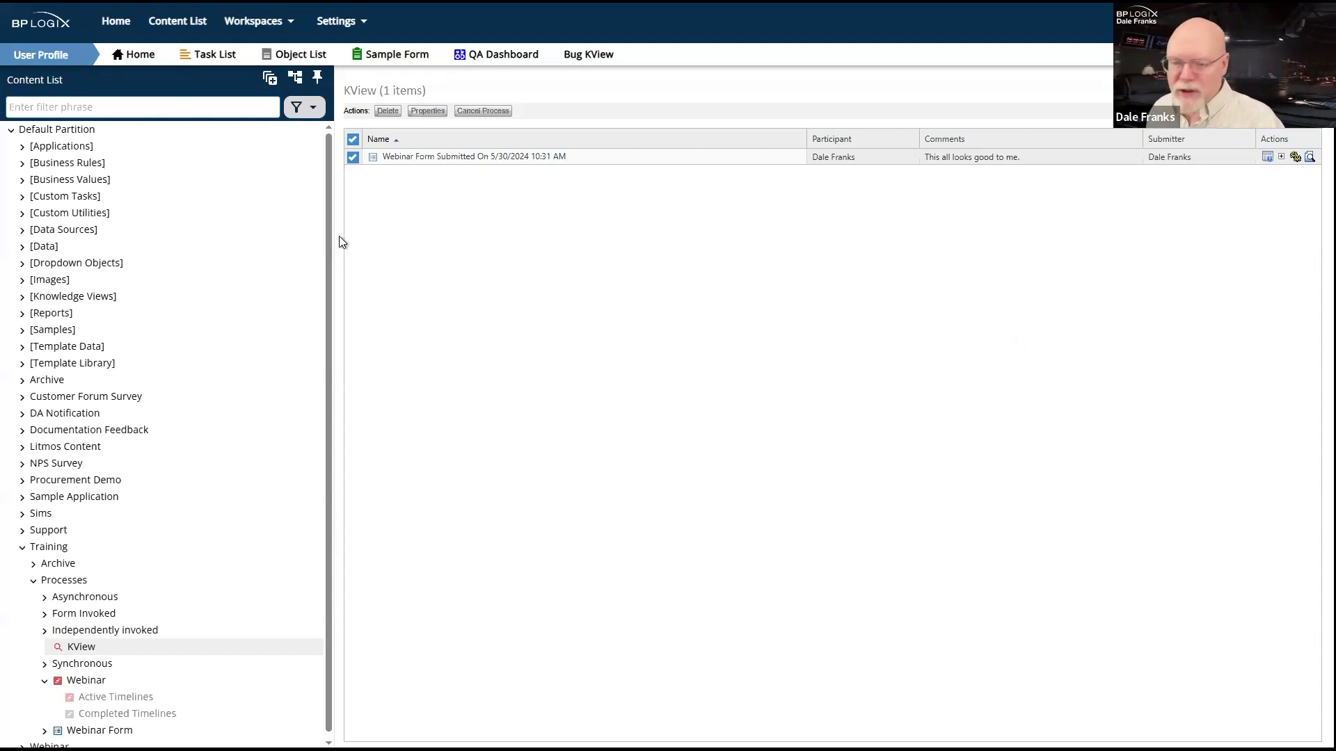
left_click(74, 683)
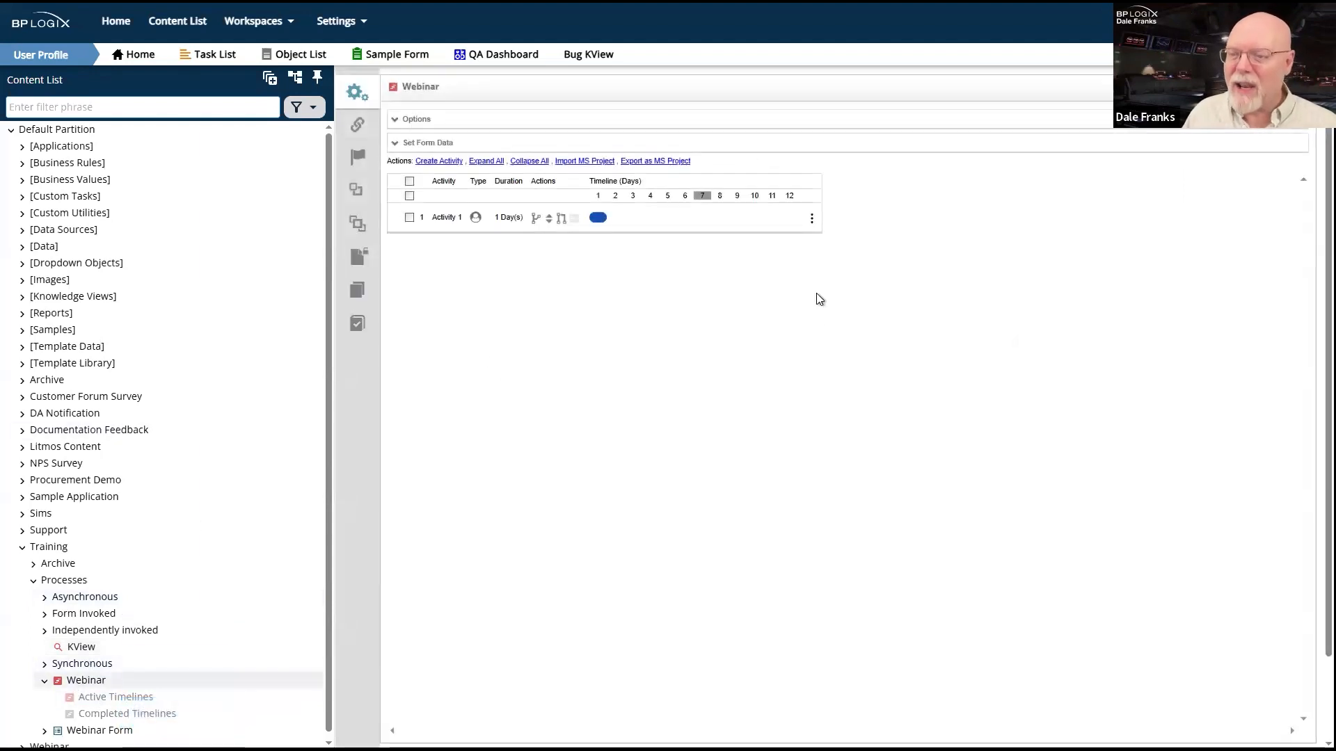